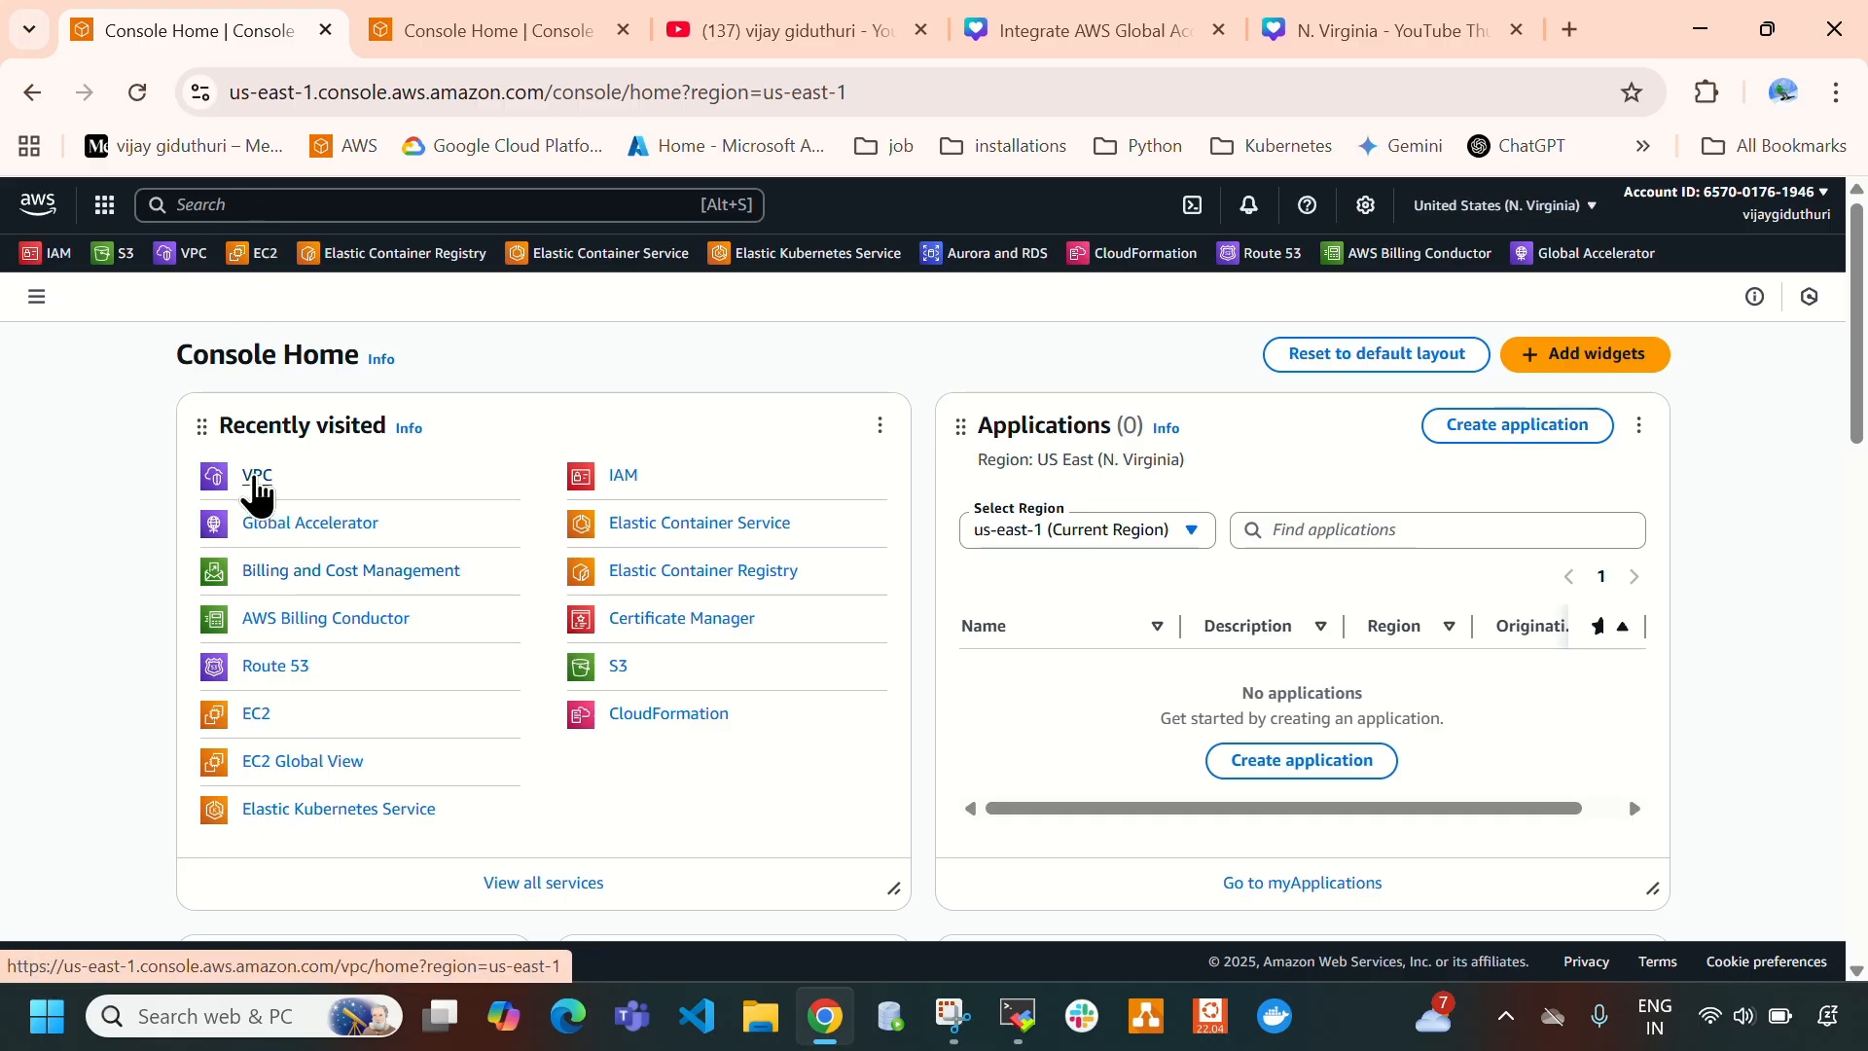
- Open the VPC service in both the N. Virginia and Mumbai console sessions
left_click(257, 481)
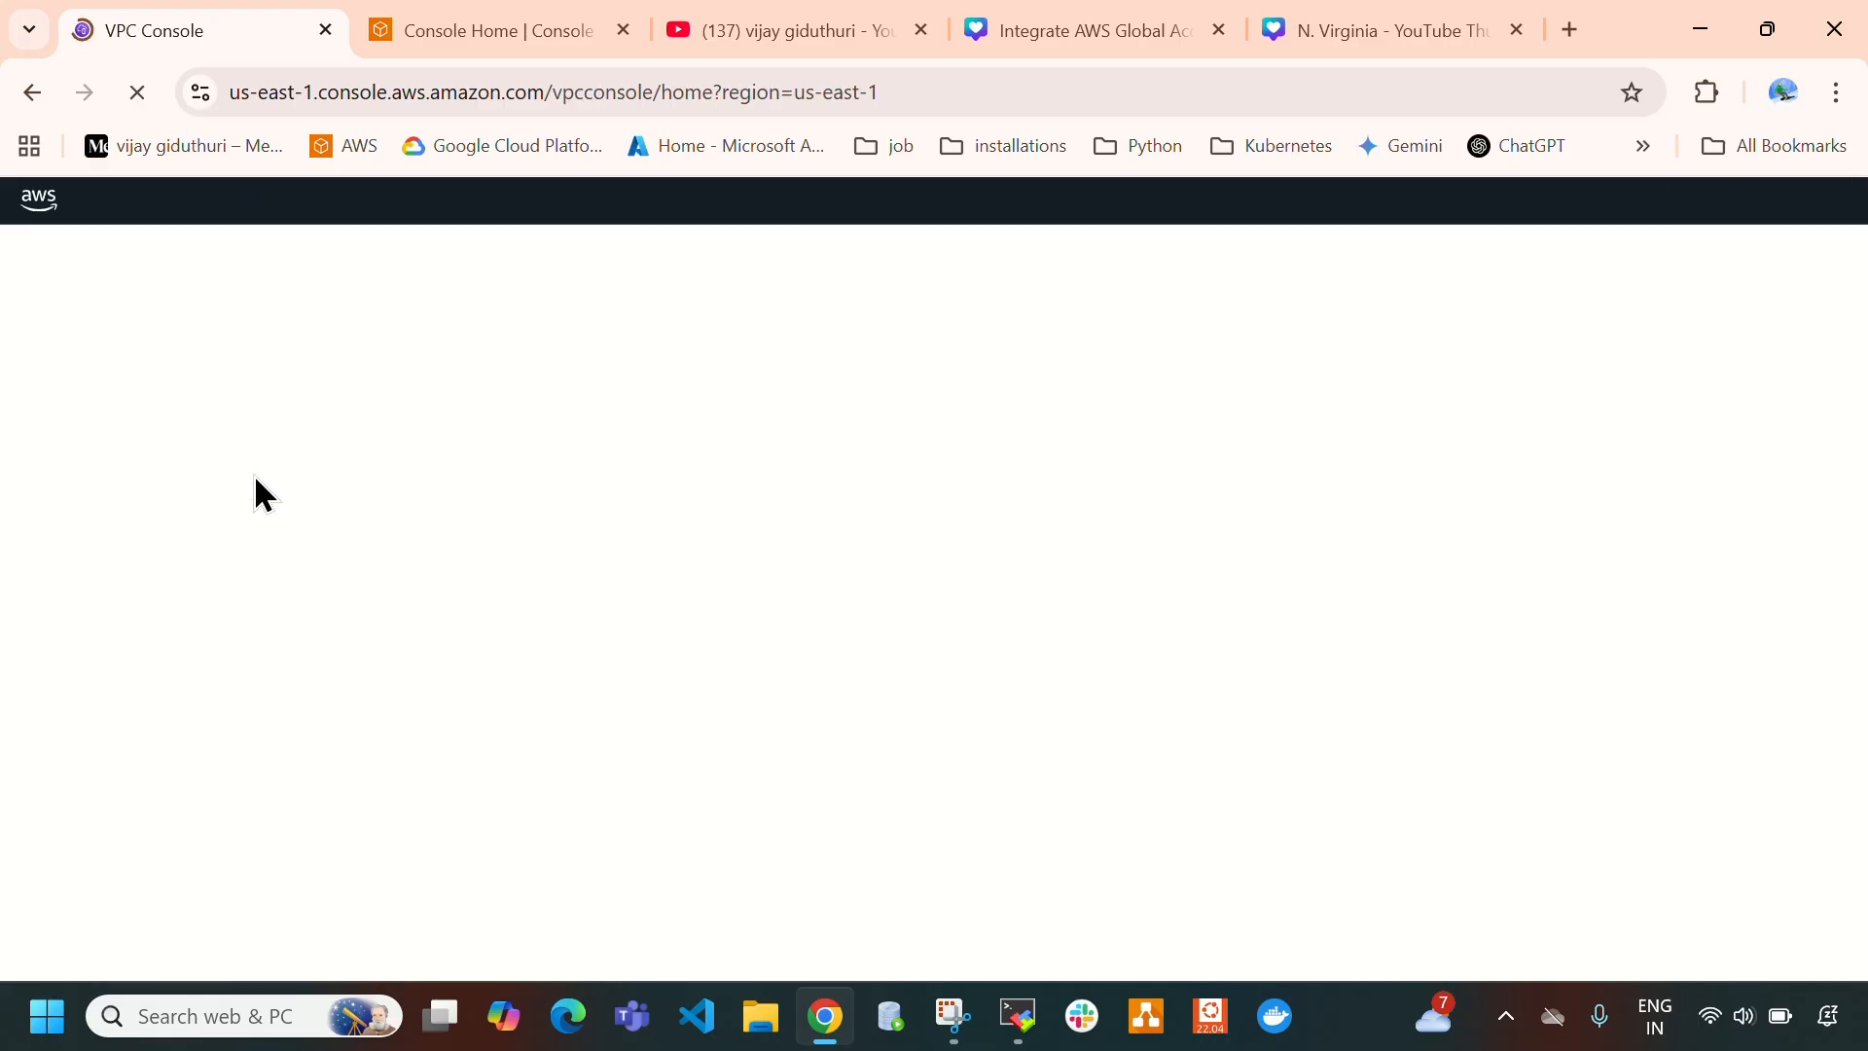
left_click(440, 24)
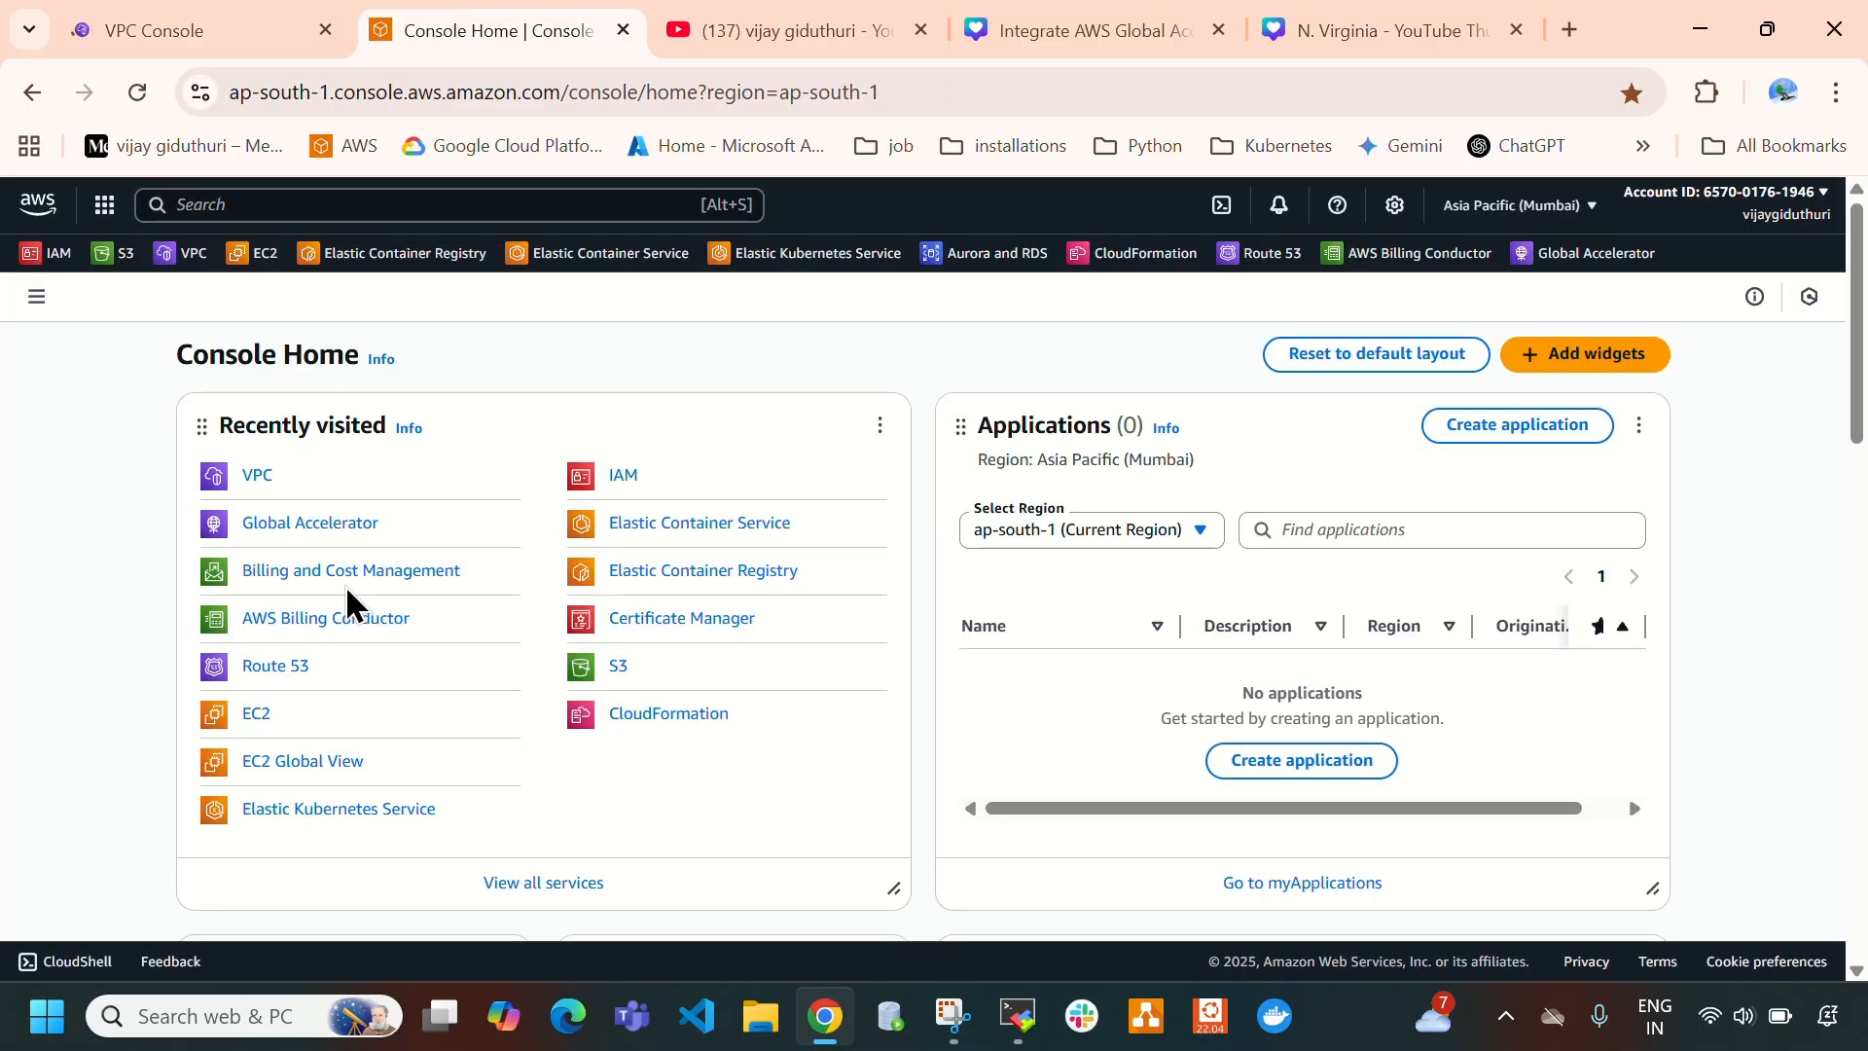
left_click(250, 486)
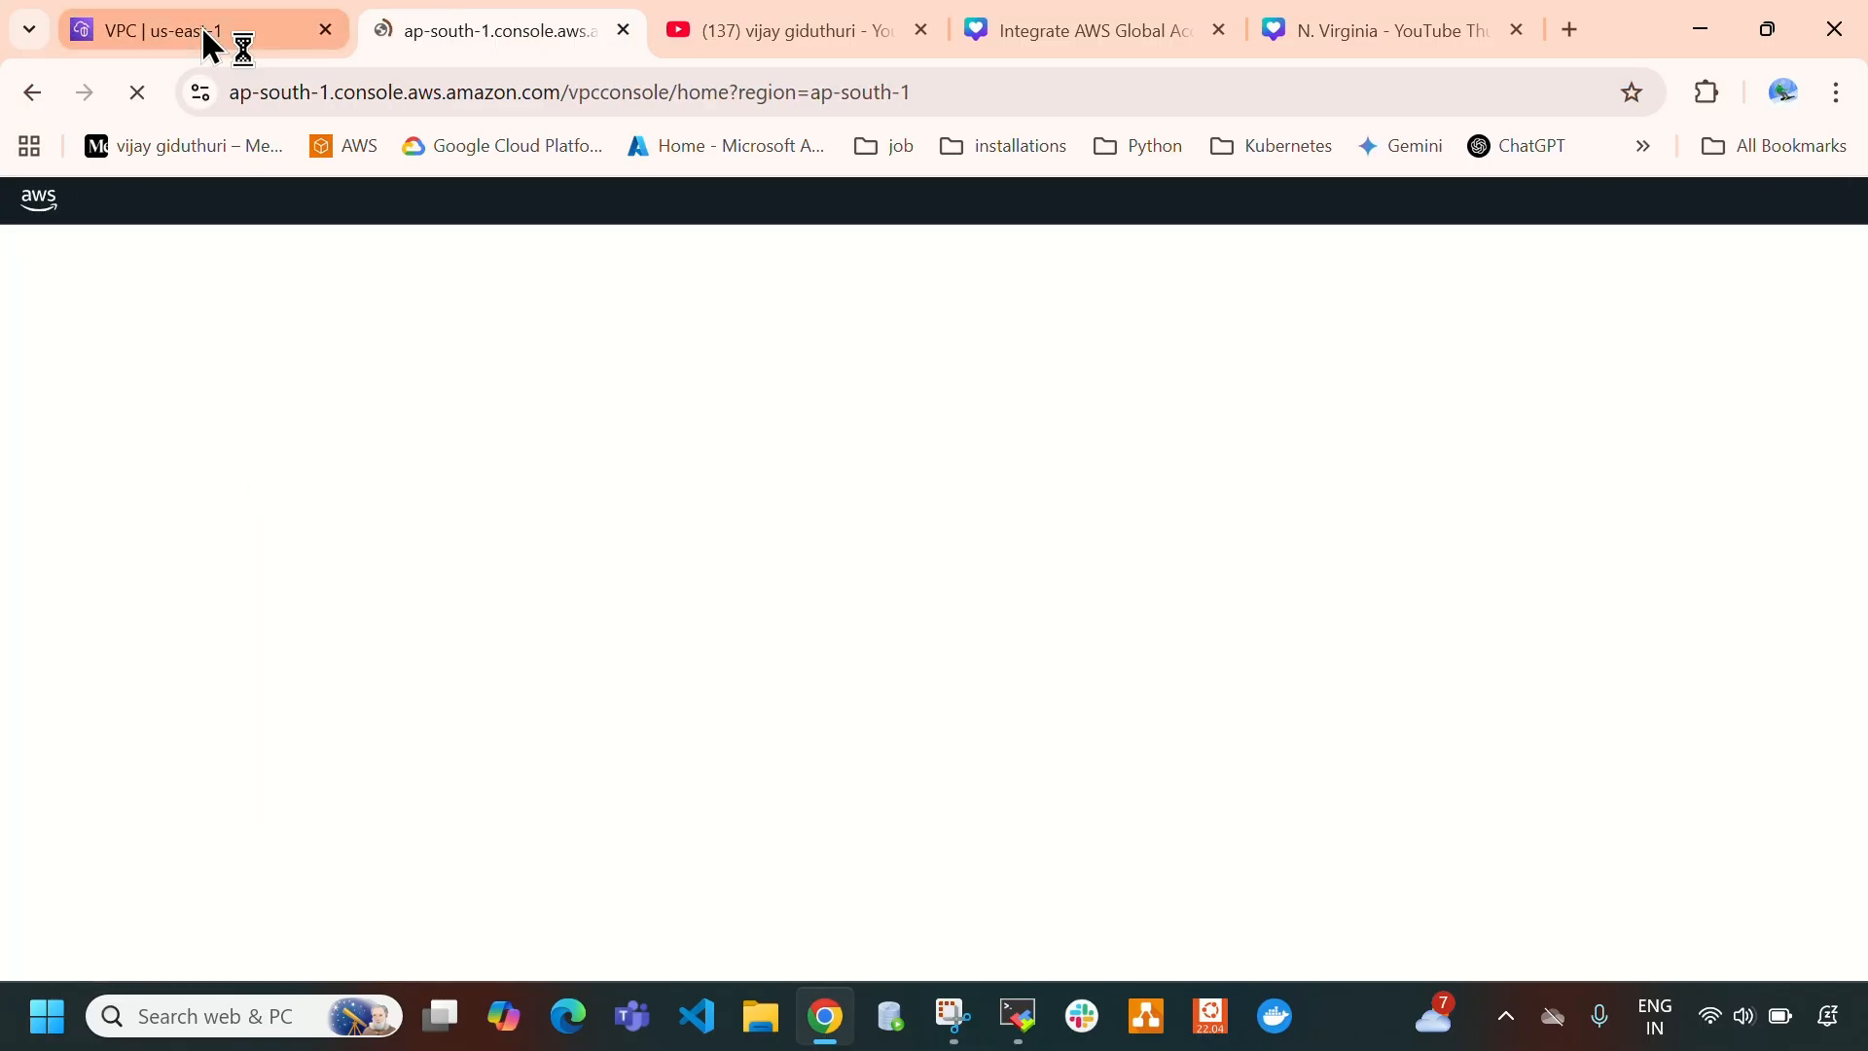
left_click(207, 39)
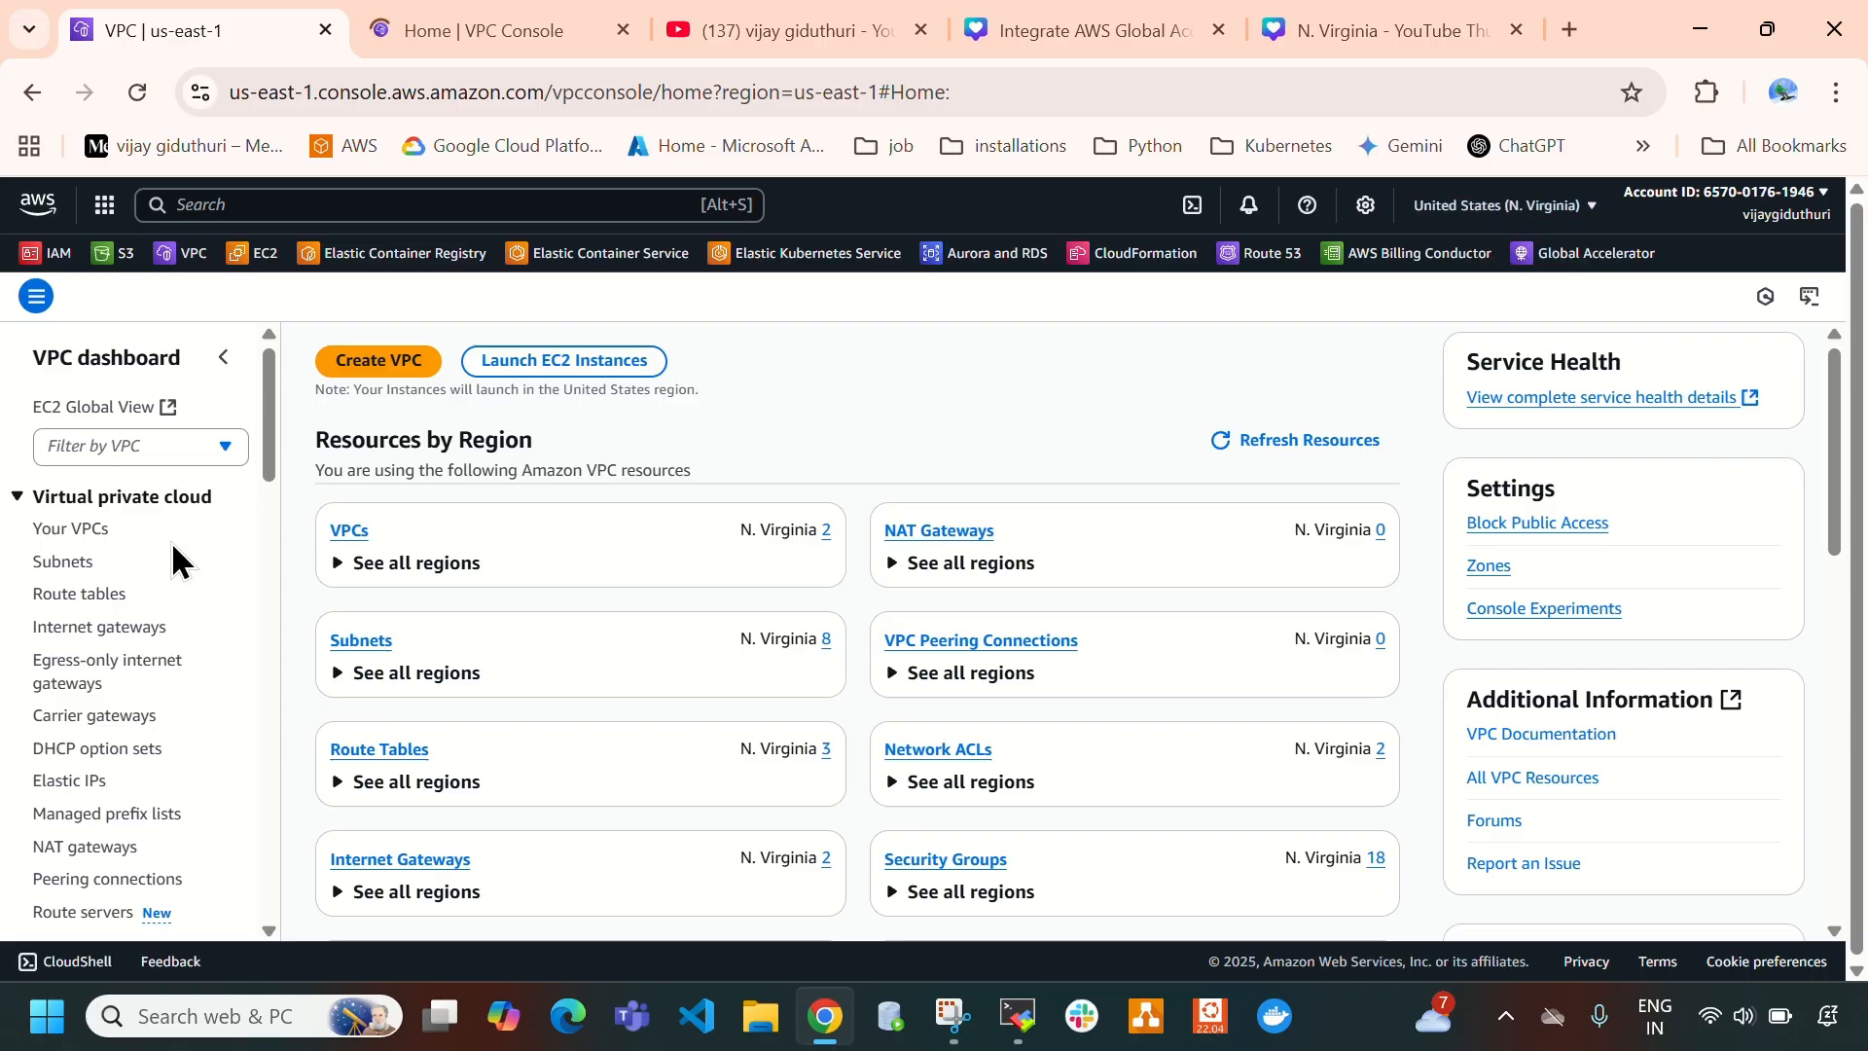
- Examine the resource map of global-accelerator-vpc-n.virginia and compare it with the Canva architecture diagram
left_click(58, 530)
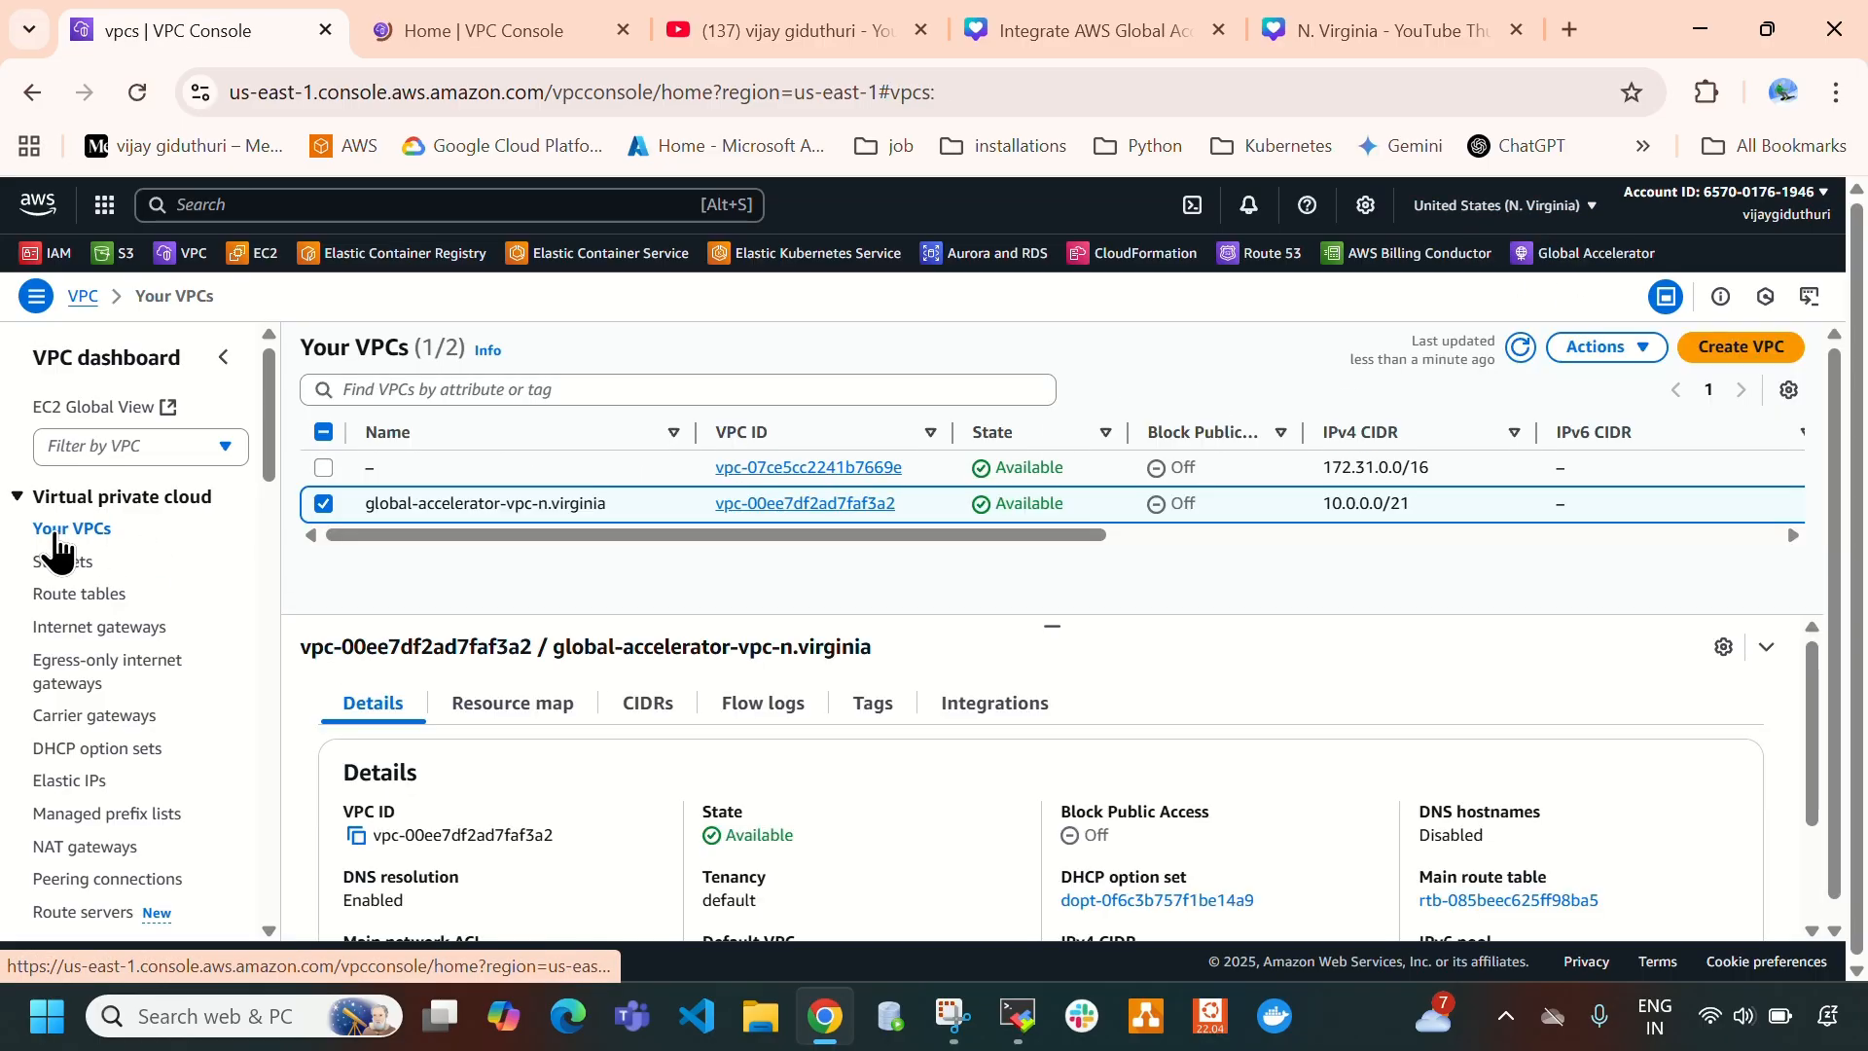
left_click(331, 505)
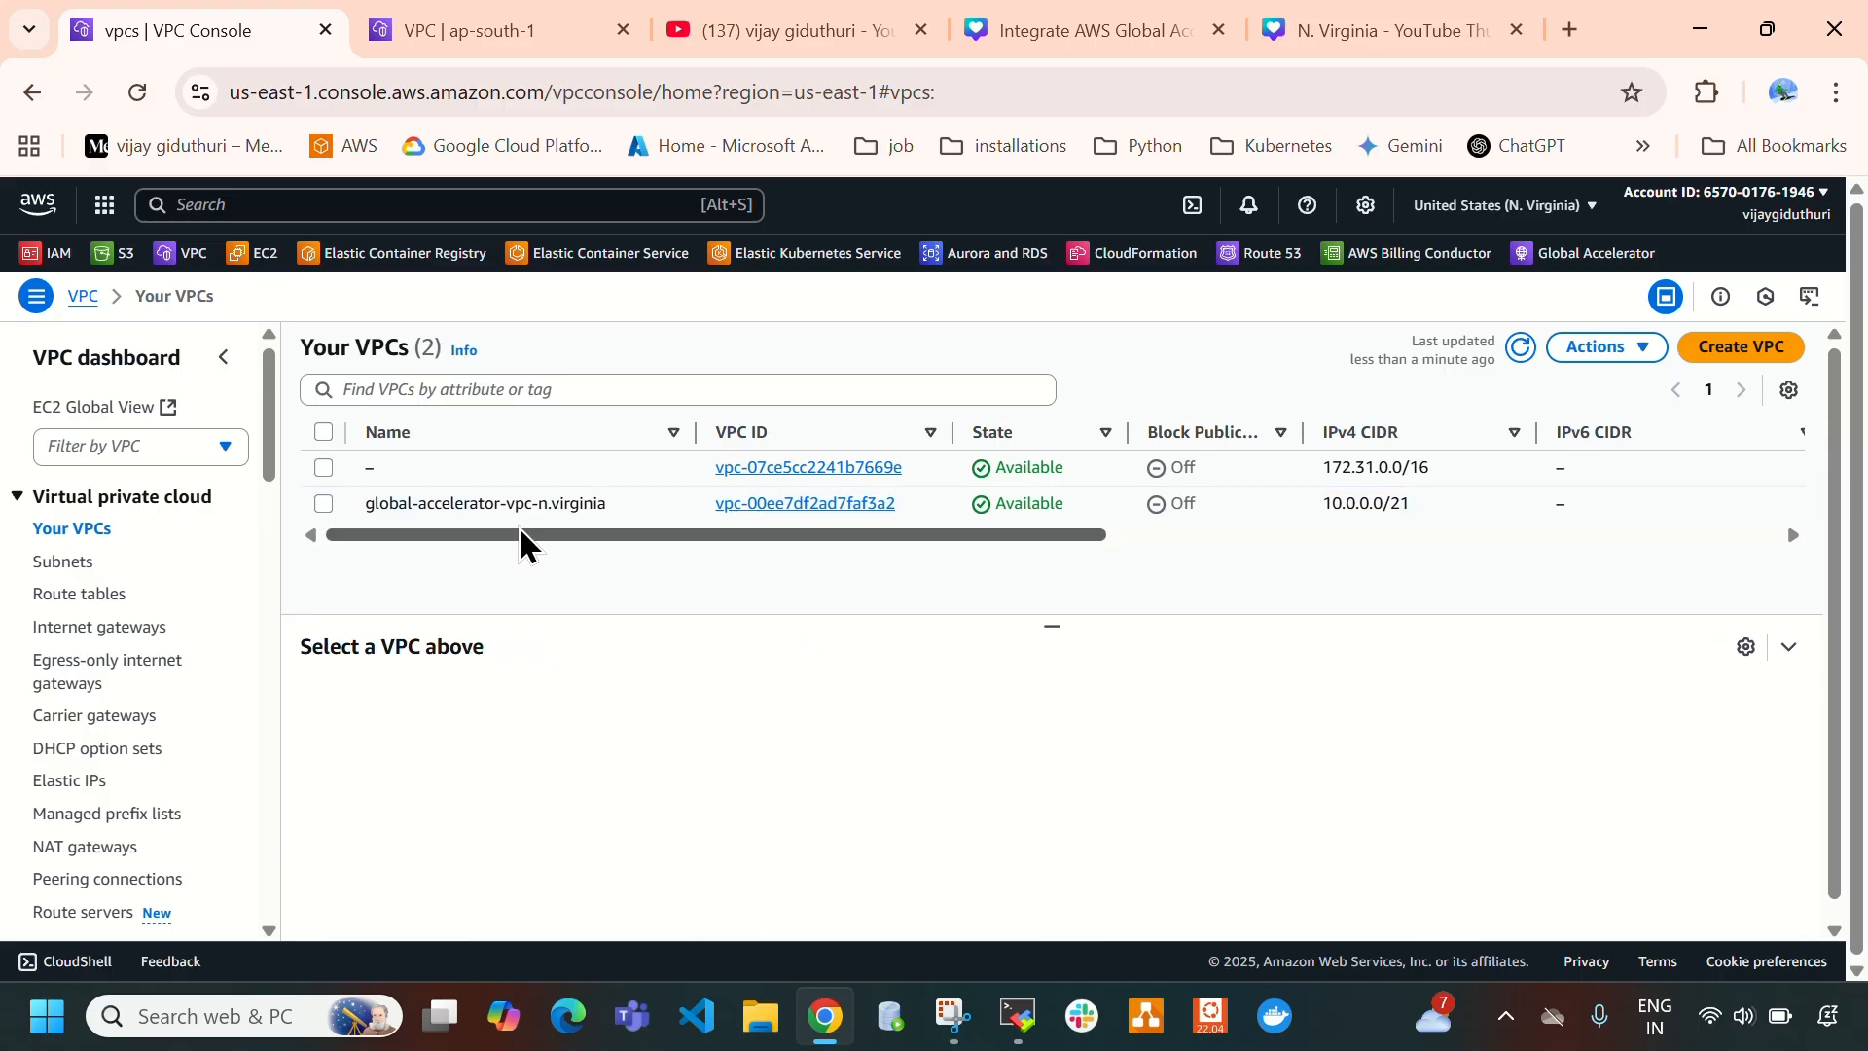
left_click(323, 503)
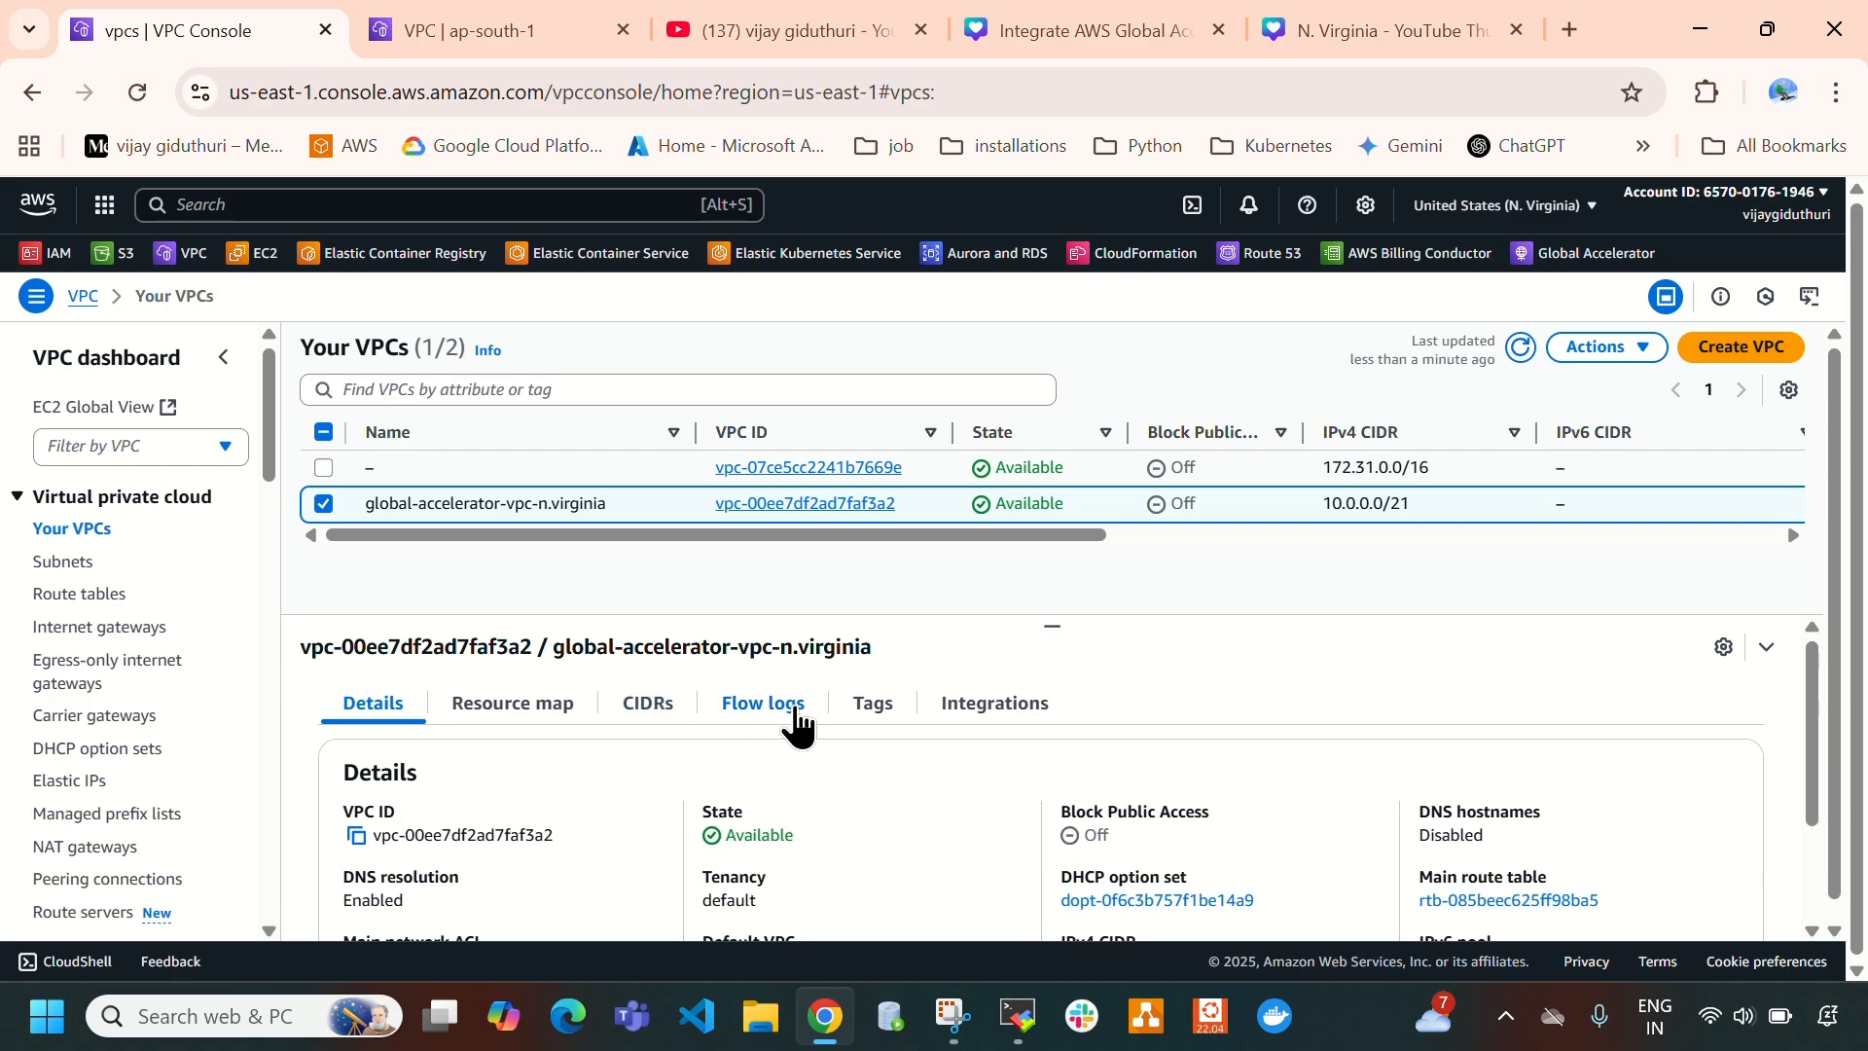
left_click(557, 715)
scroll(785, 782, "down", 1)
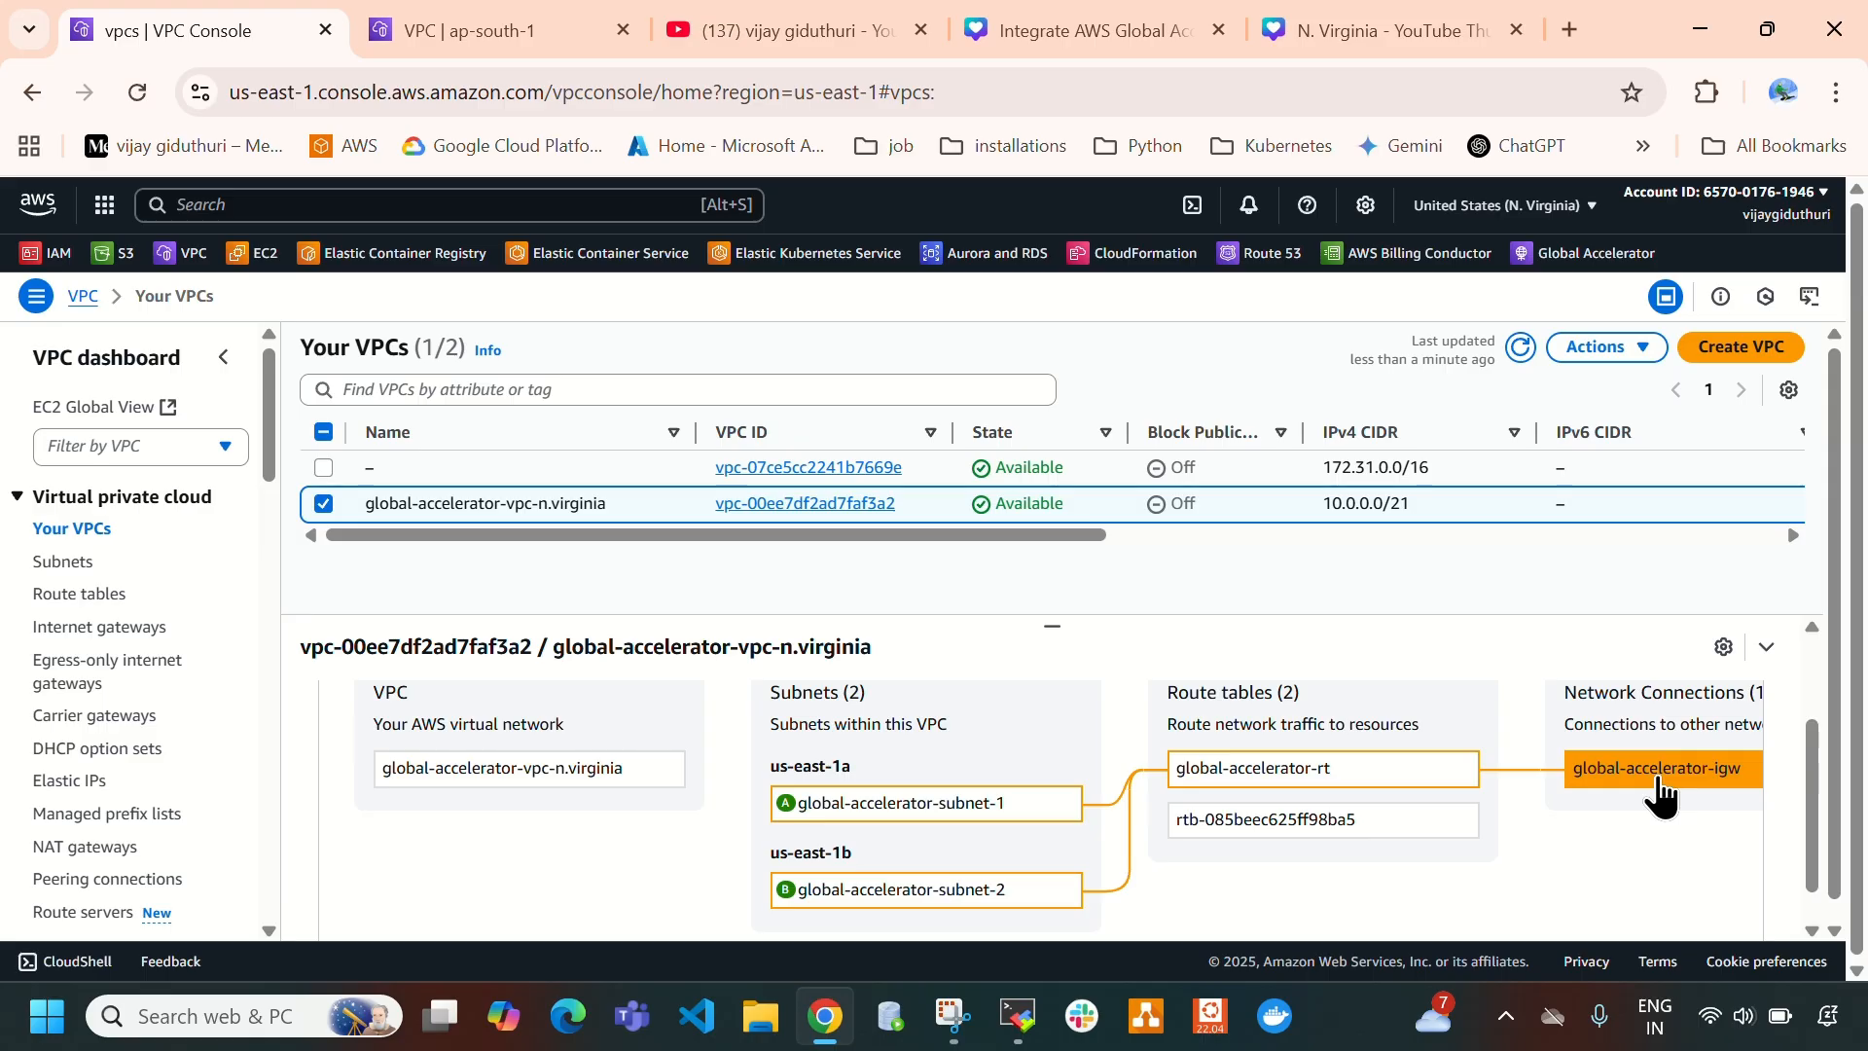
left_click(1394, 29)
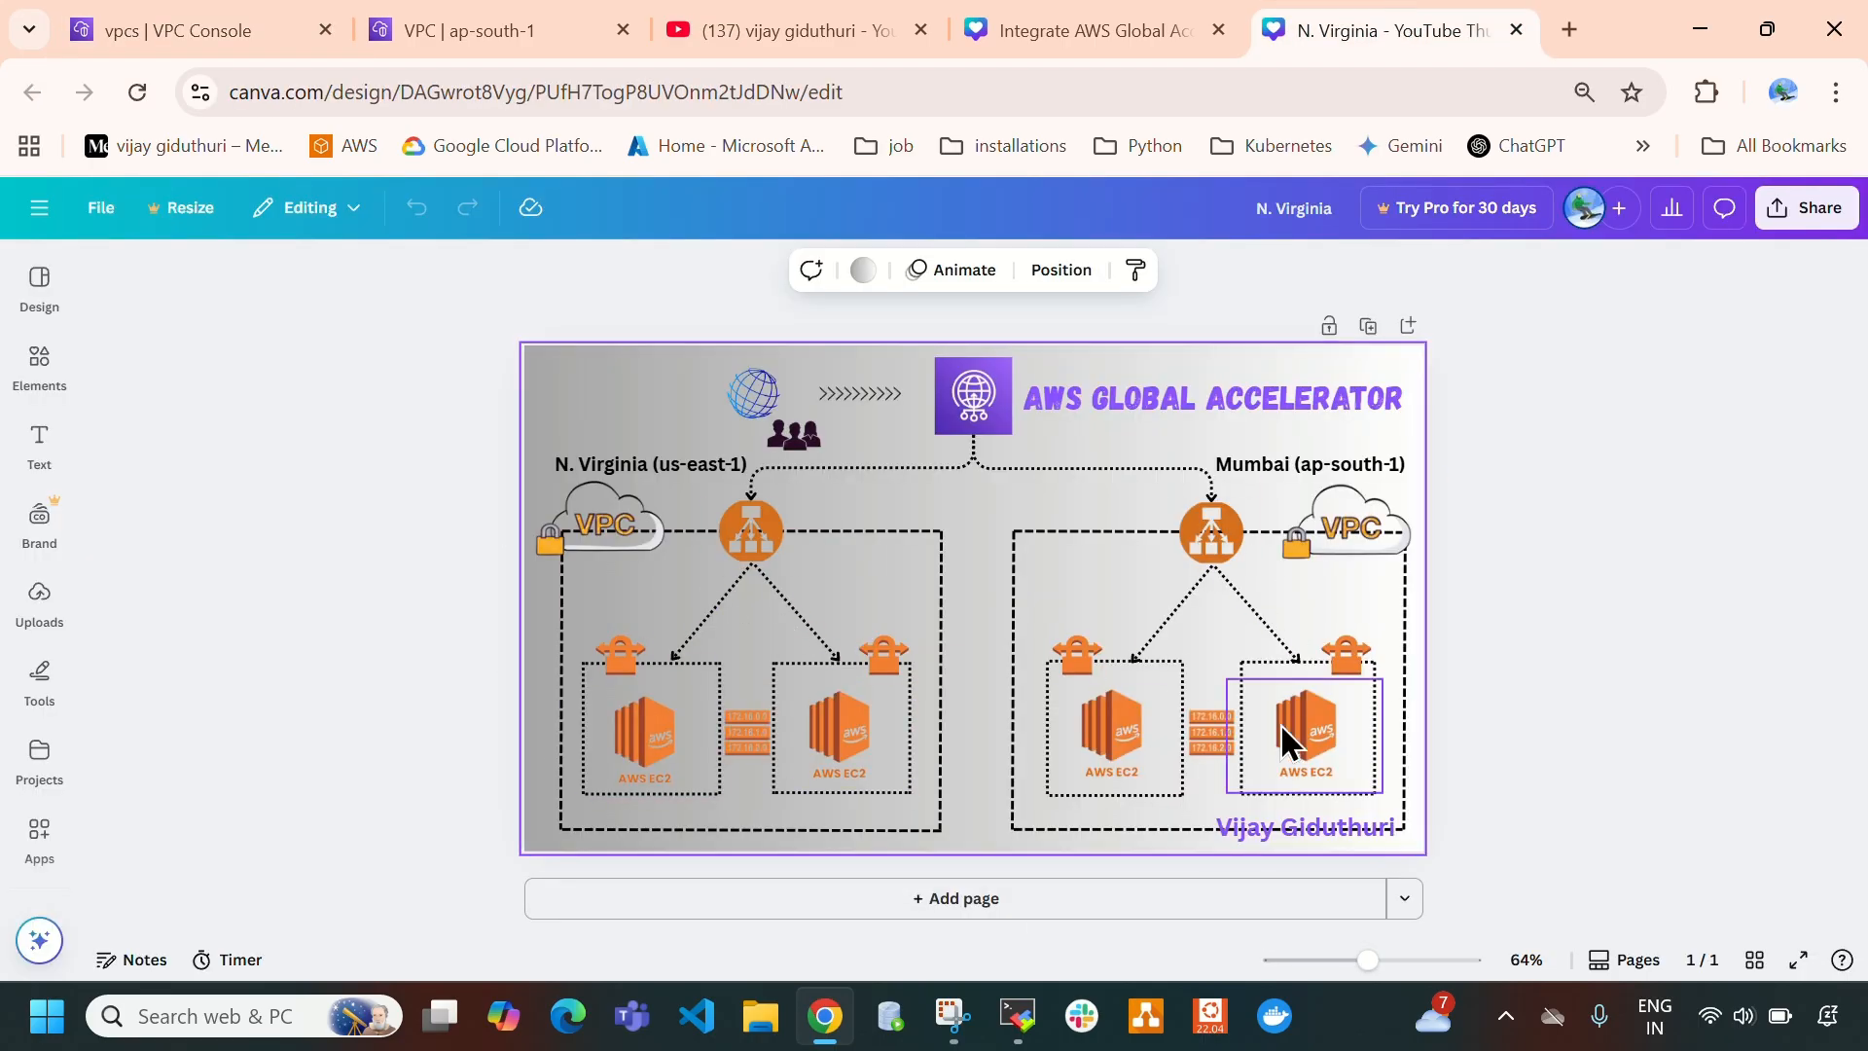
- Examine the resource map of global-accelerator-vpc-mumbai in the Mumbai region and compare it with the Canva architecture diagram
left_click(482, 27)
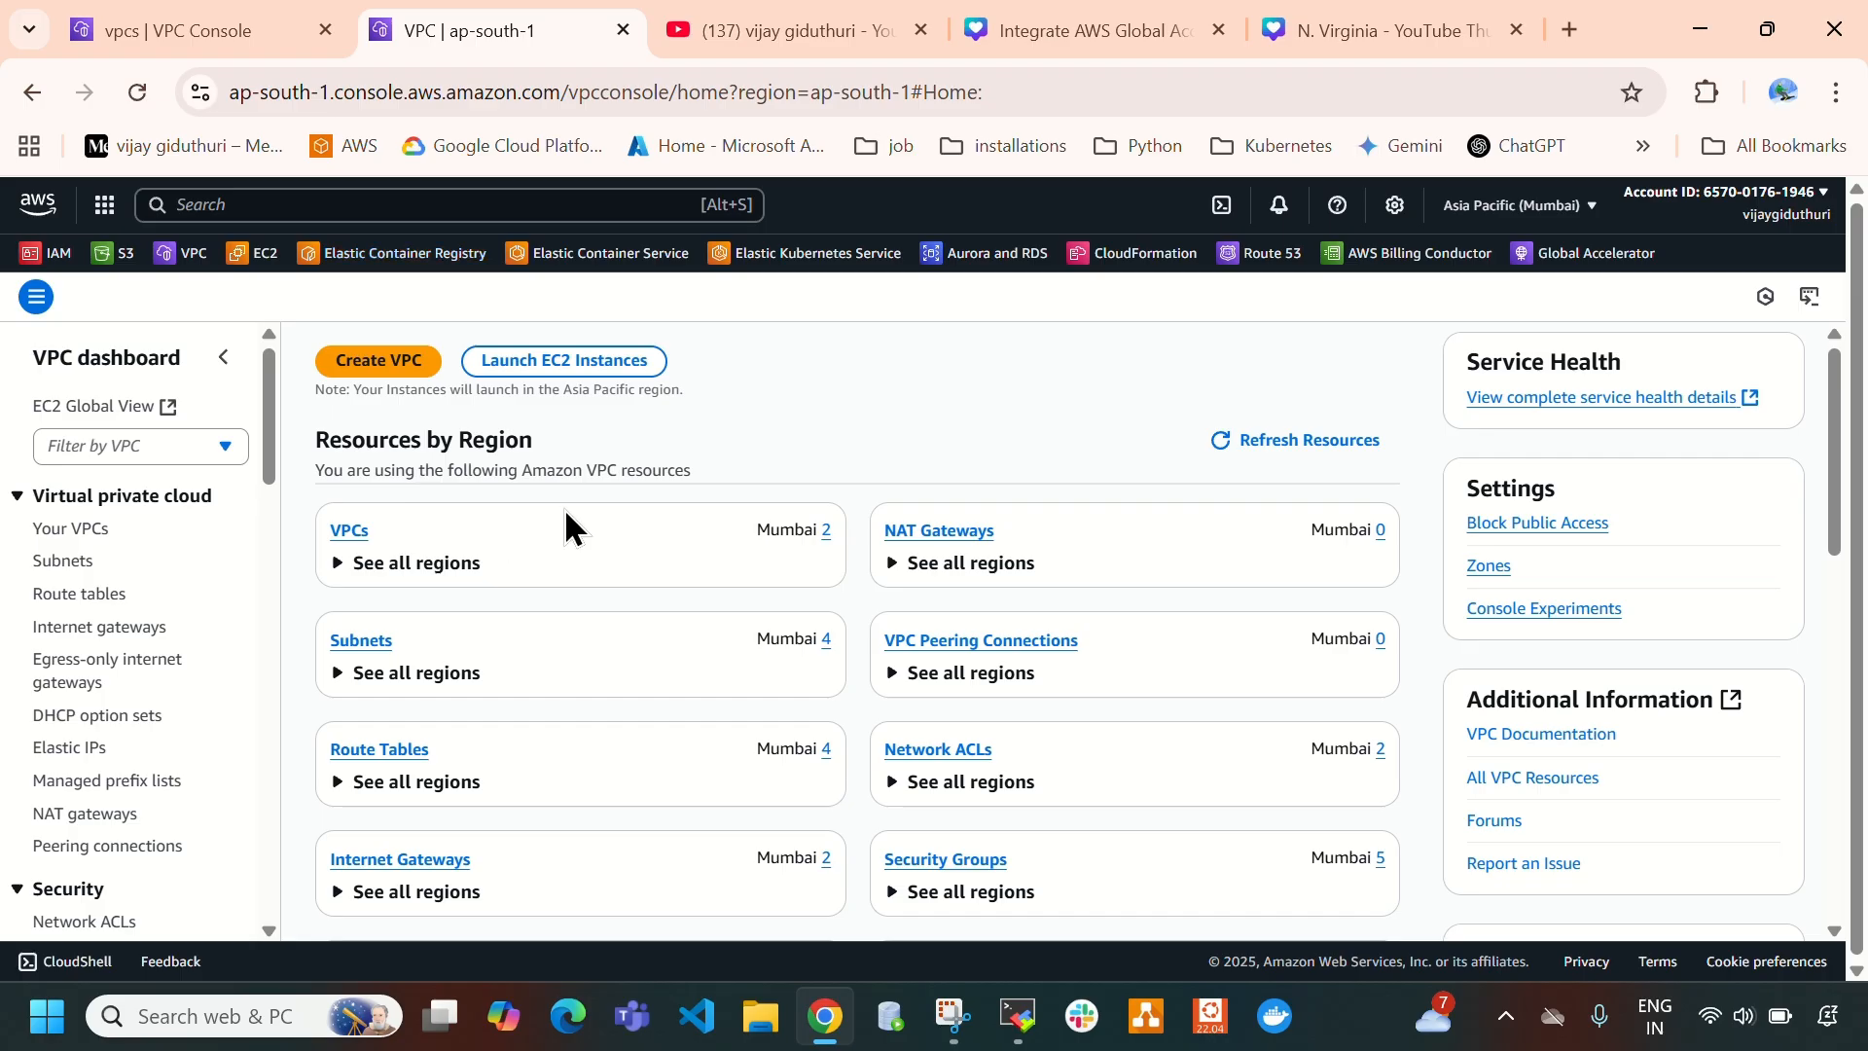
left_click(74, 531)
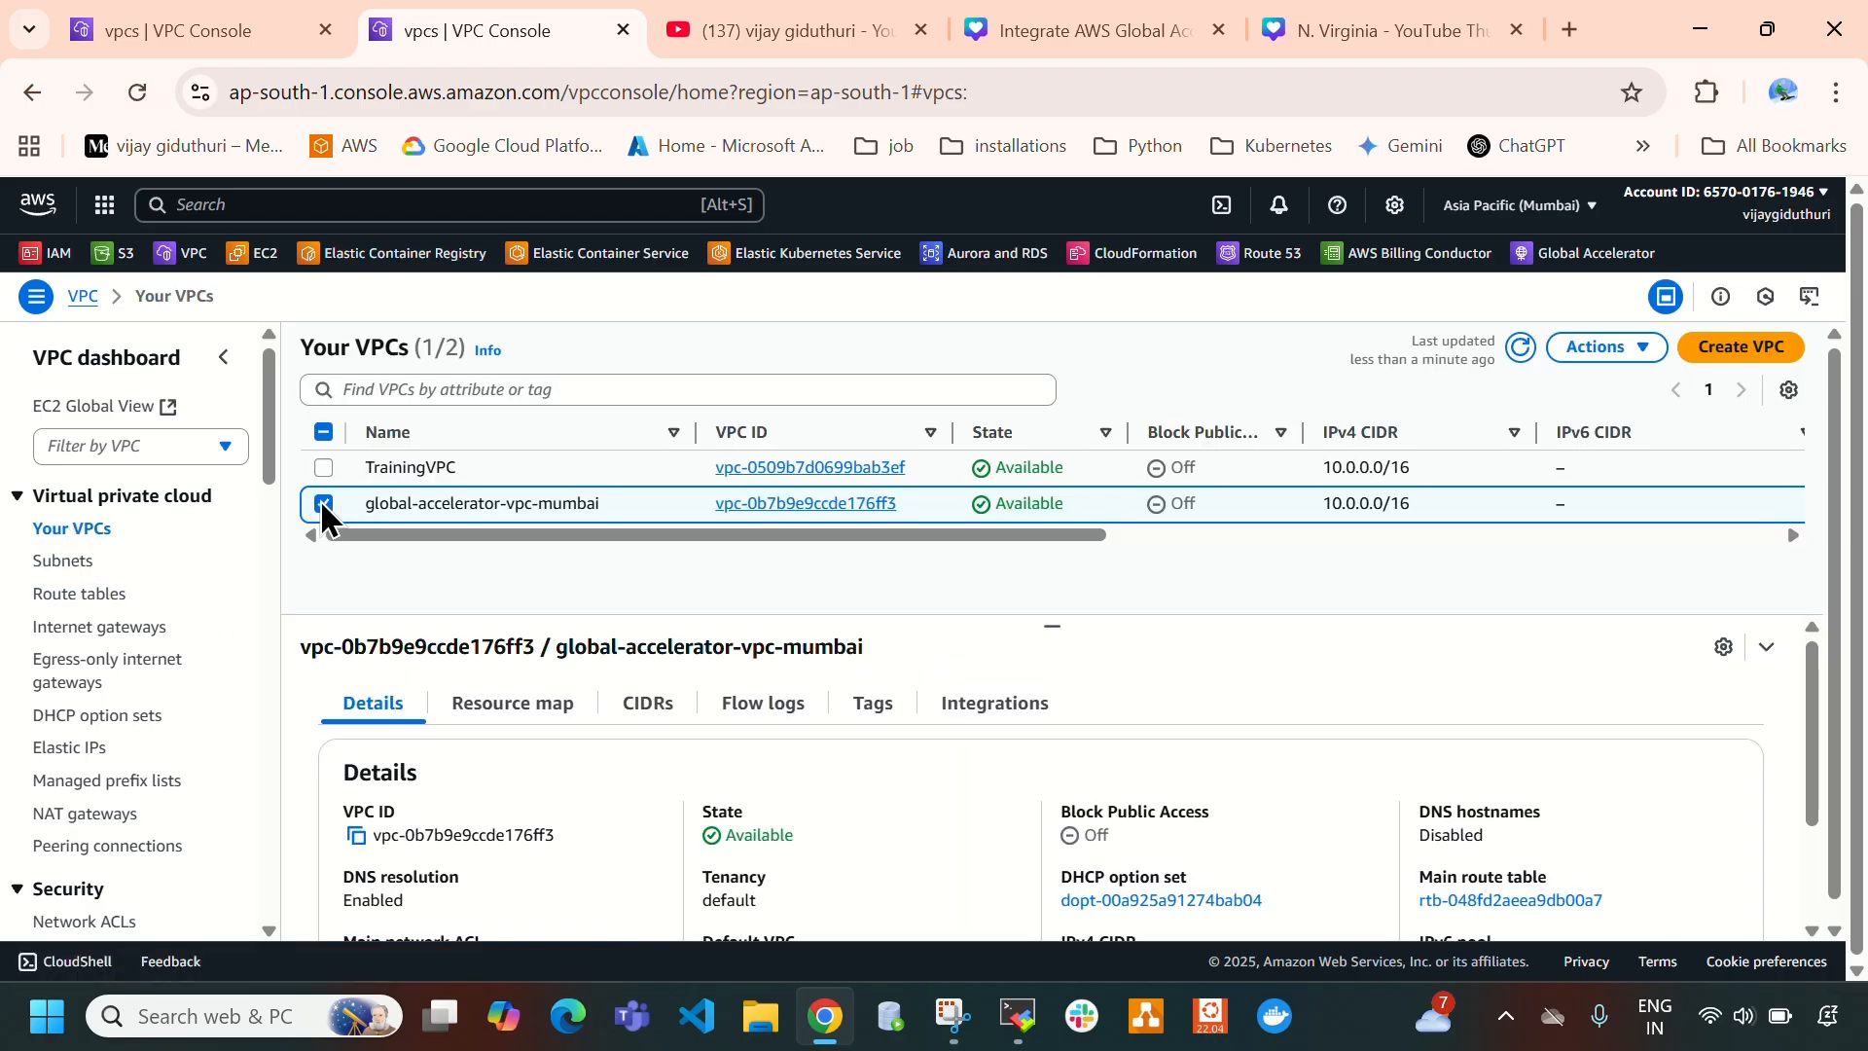
left_click(322, 503)
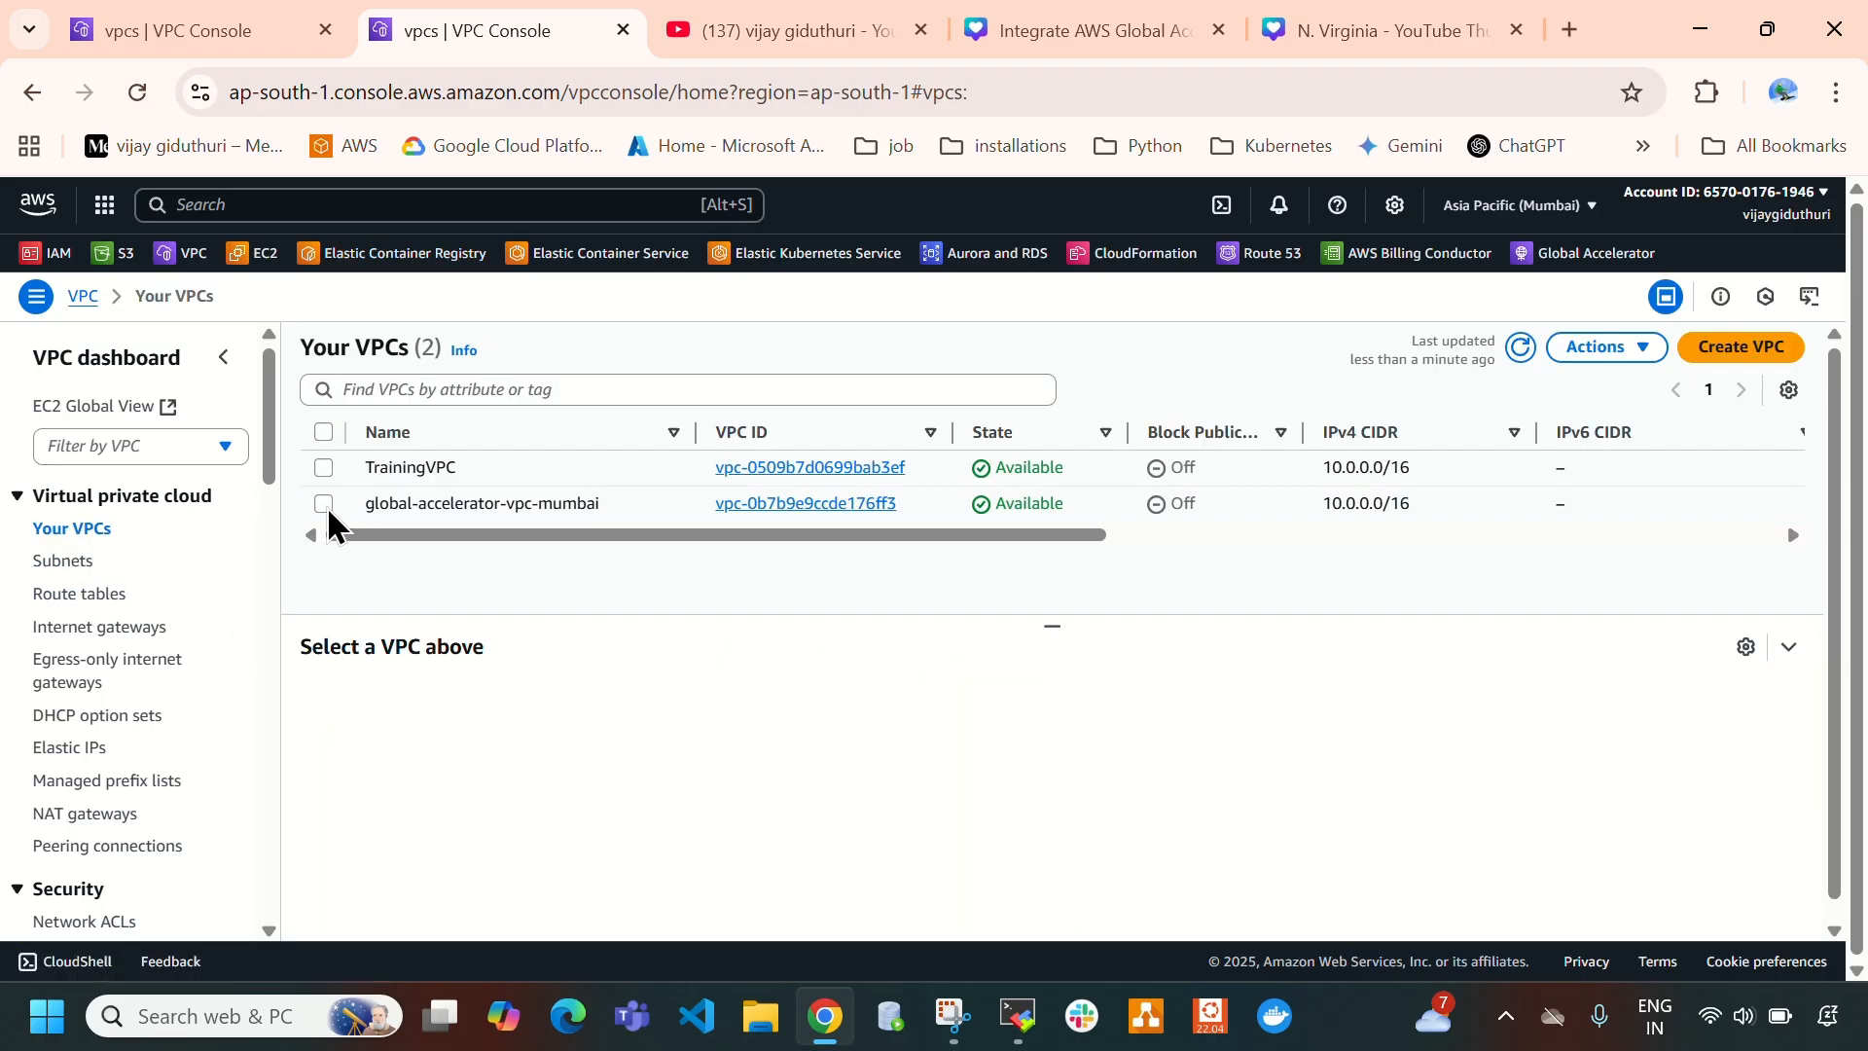
left_click(326, 506)
left_click(525, 708)
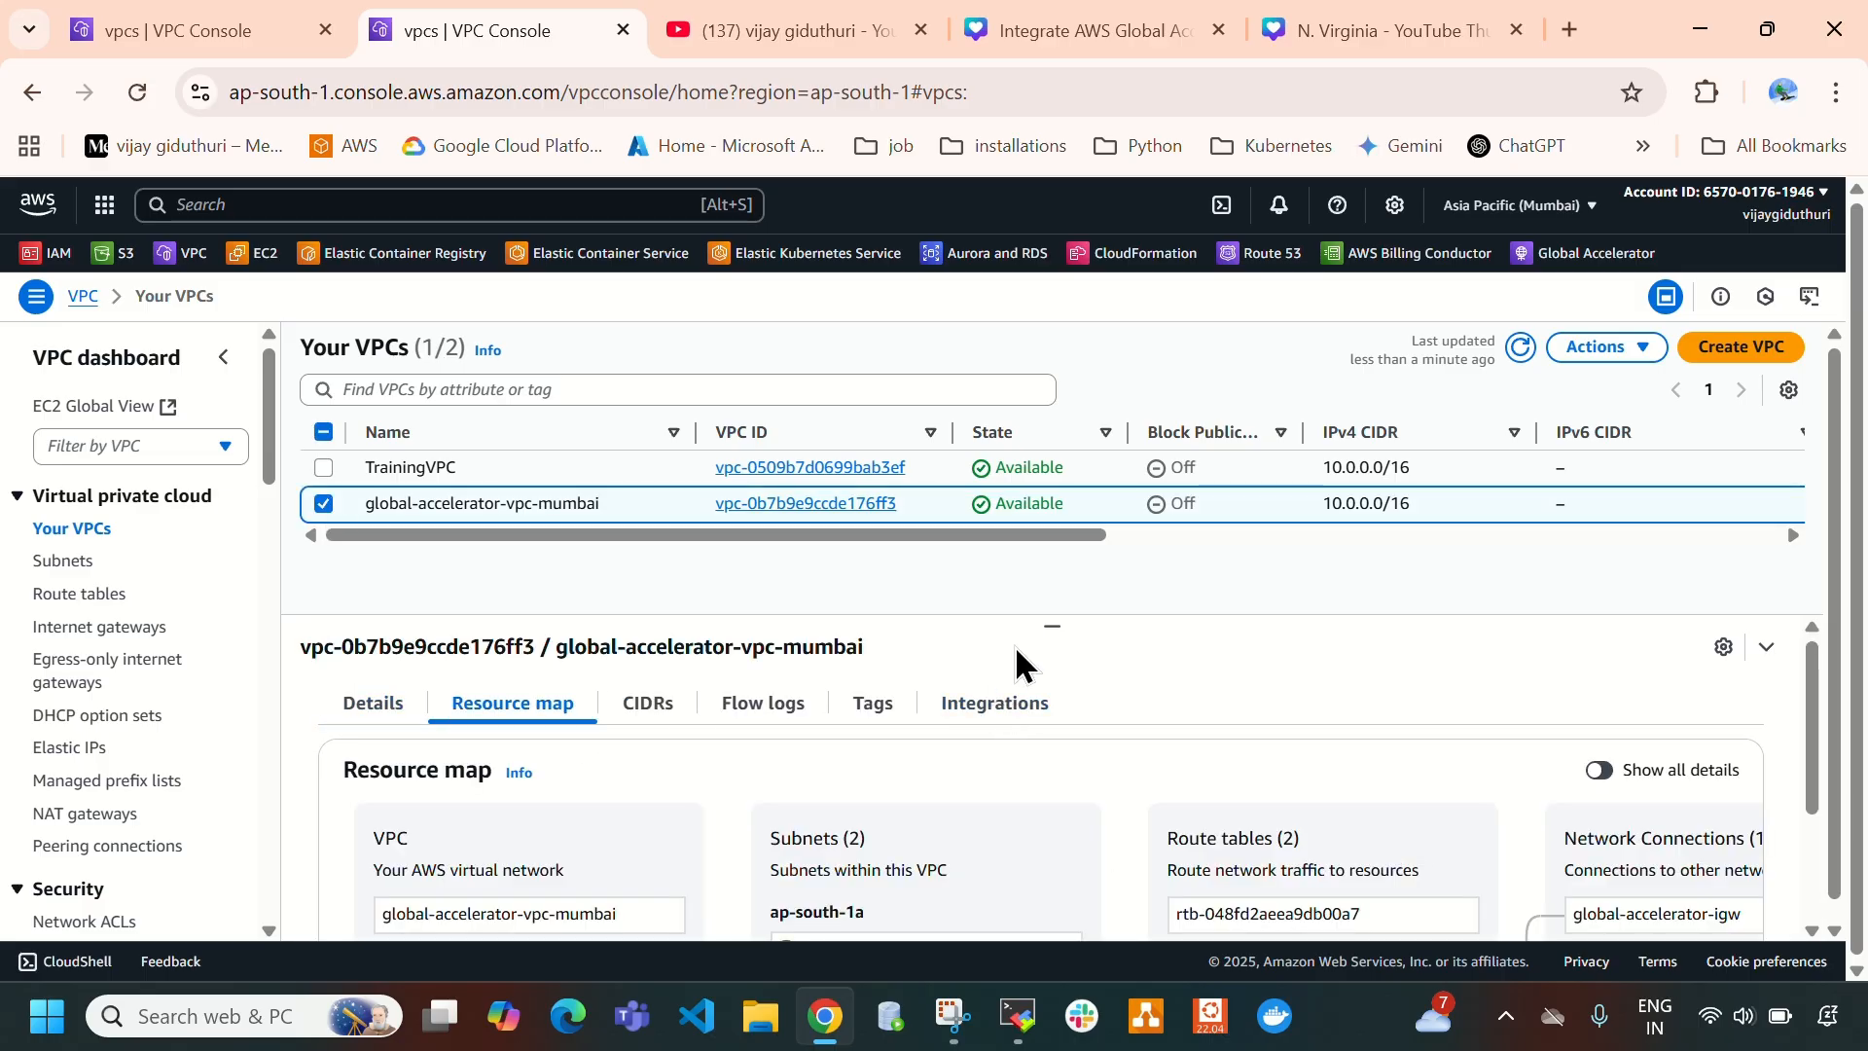
scroll(885, 837, "down", 2)
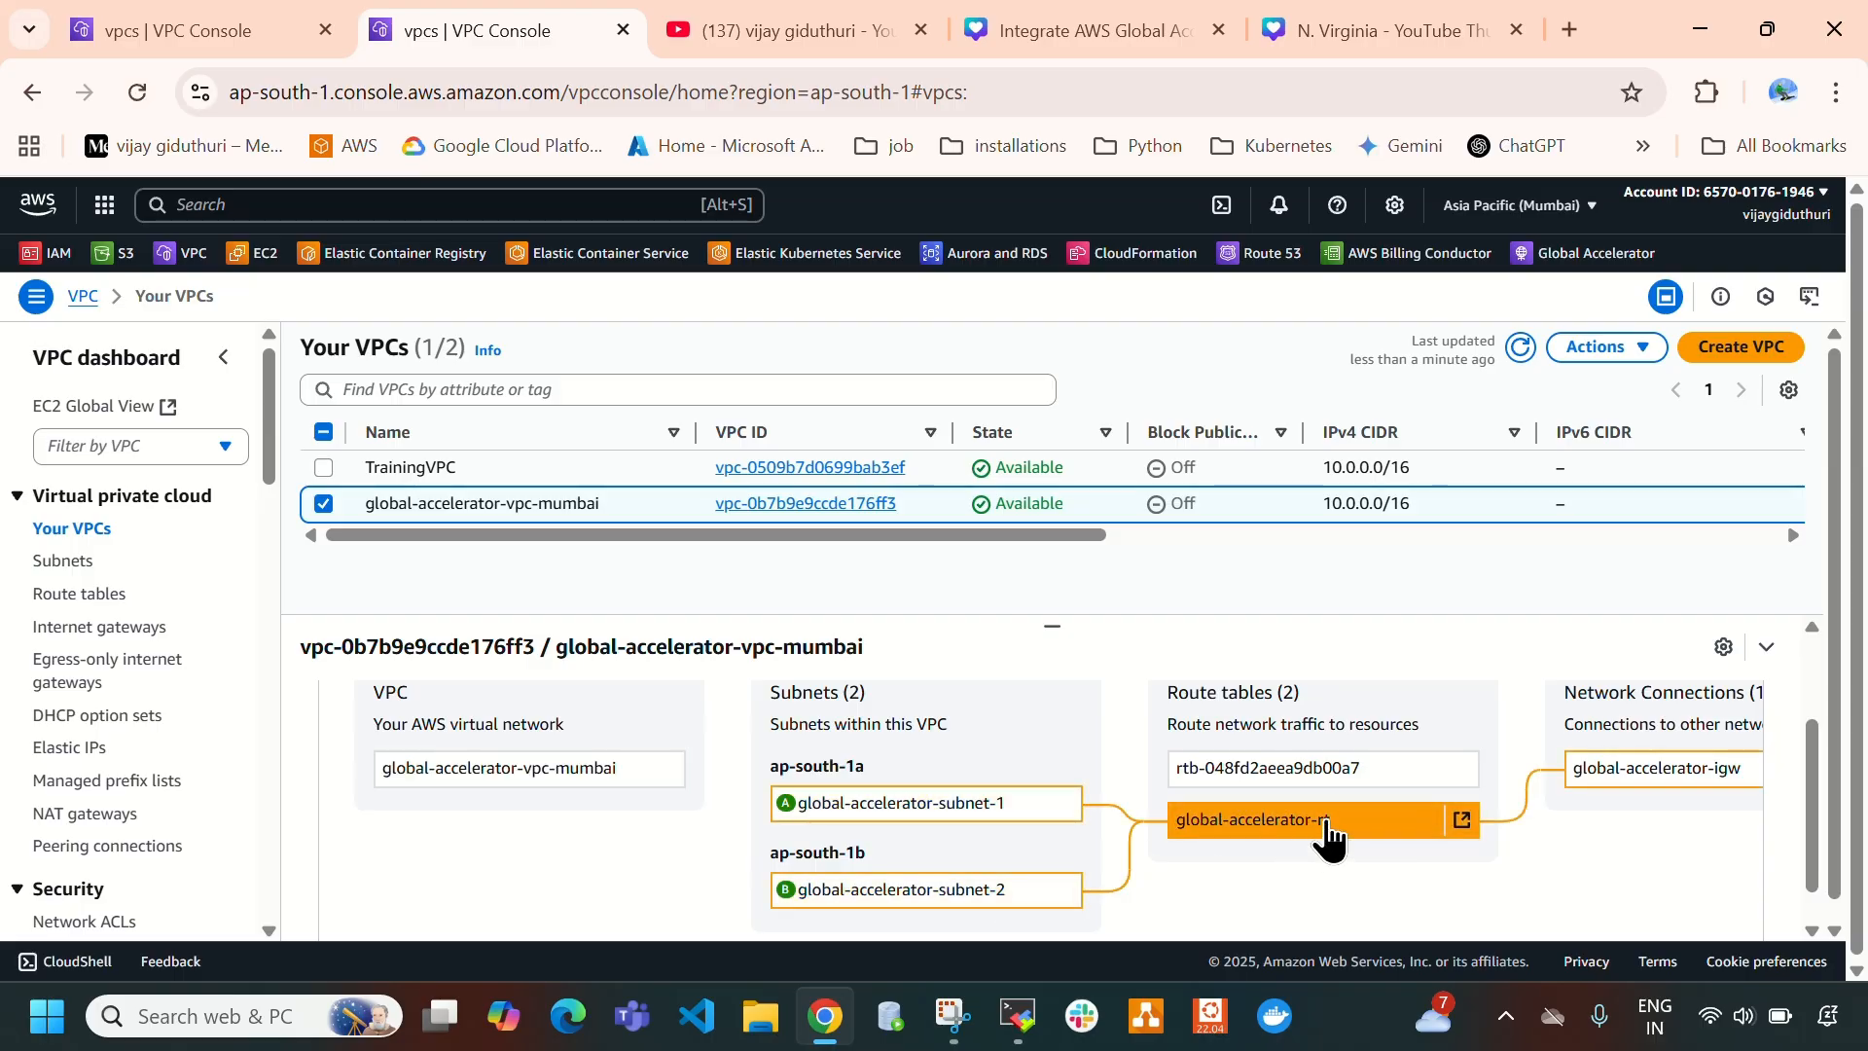
scroll(1683, 783, "right", 2)
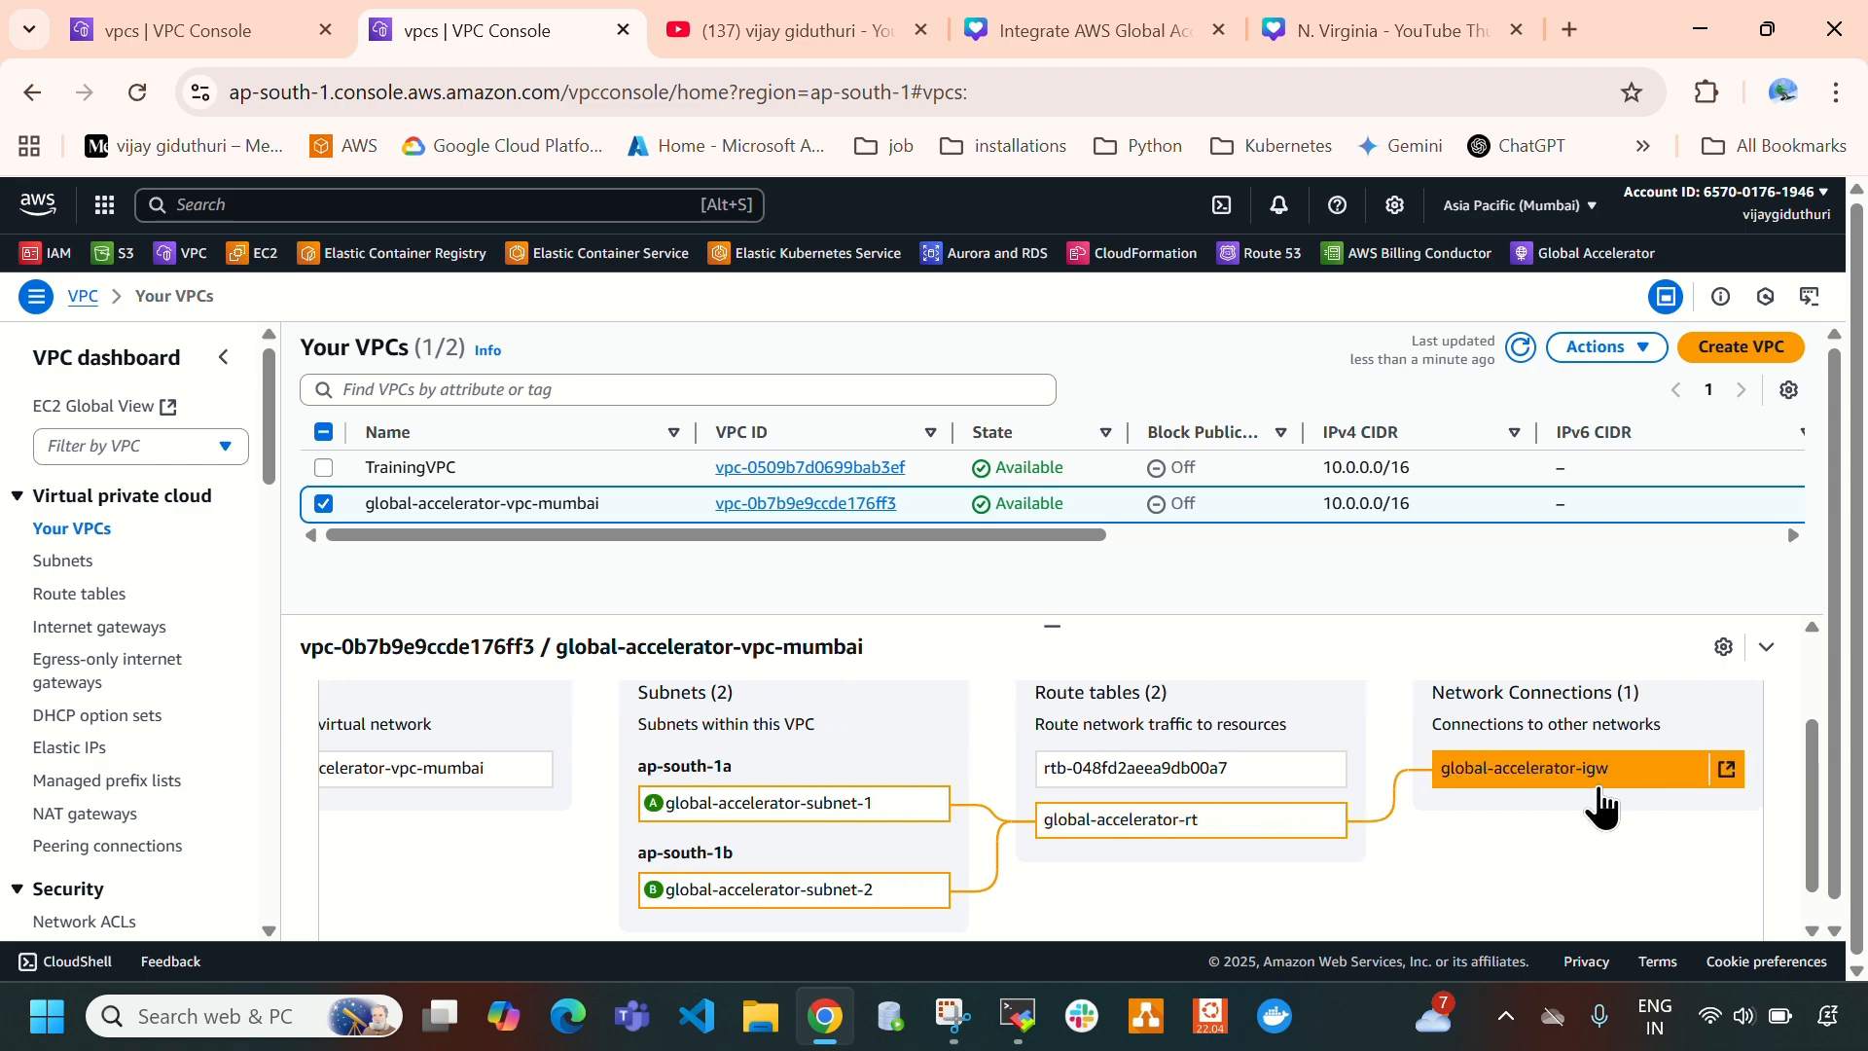
scroll(1598, 800, "left", 2)
left_click(1388, 24)
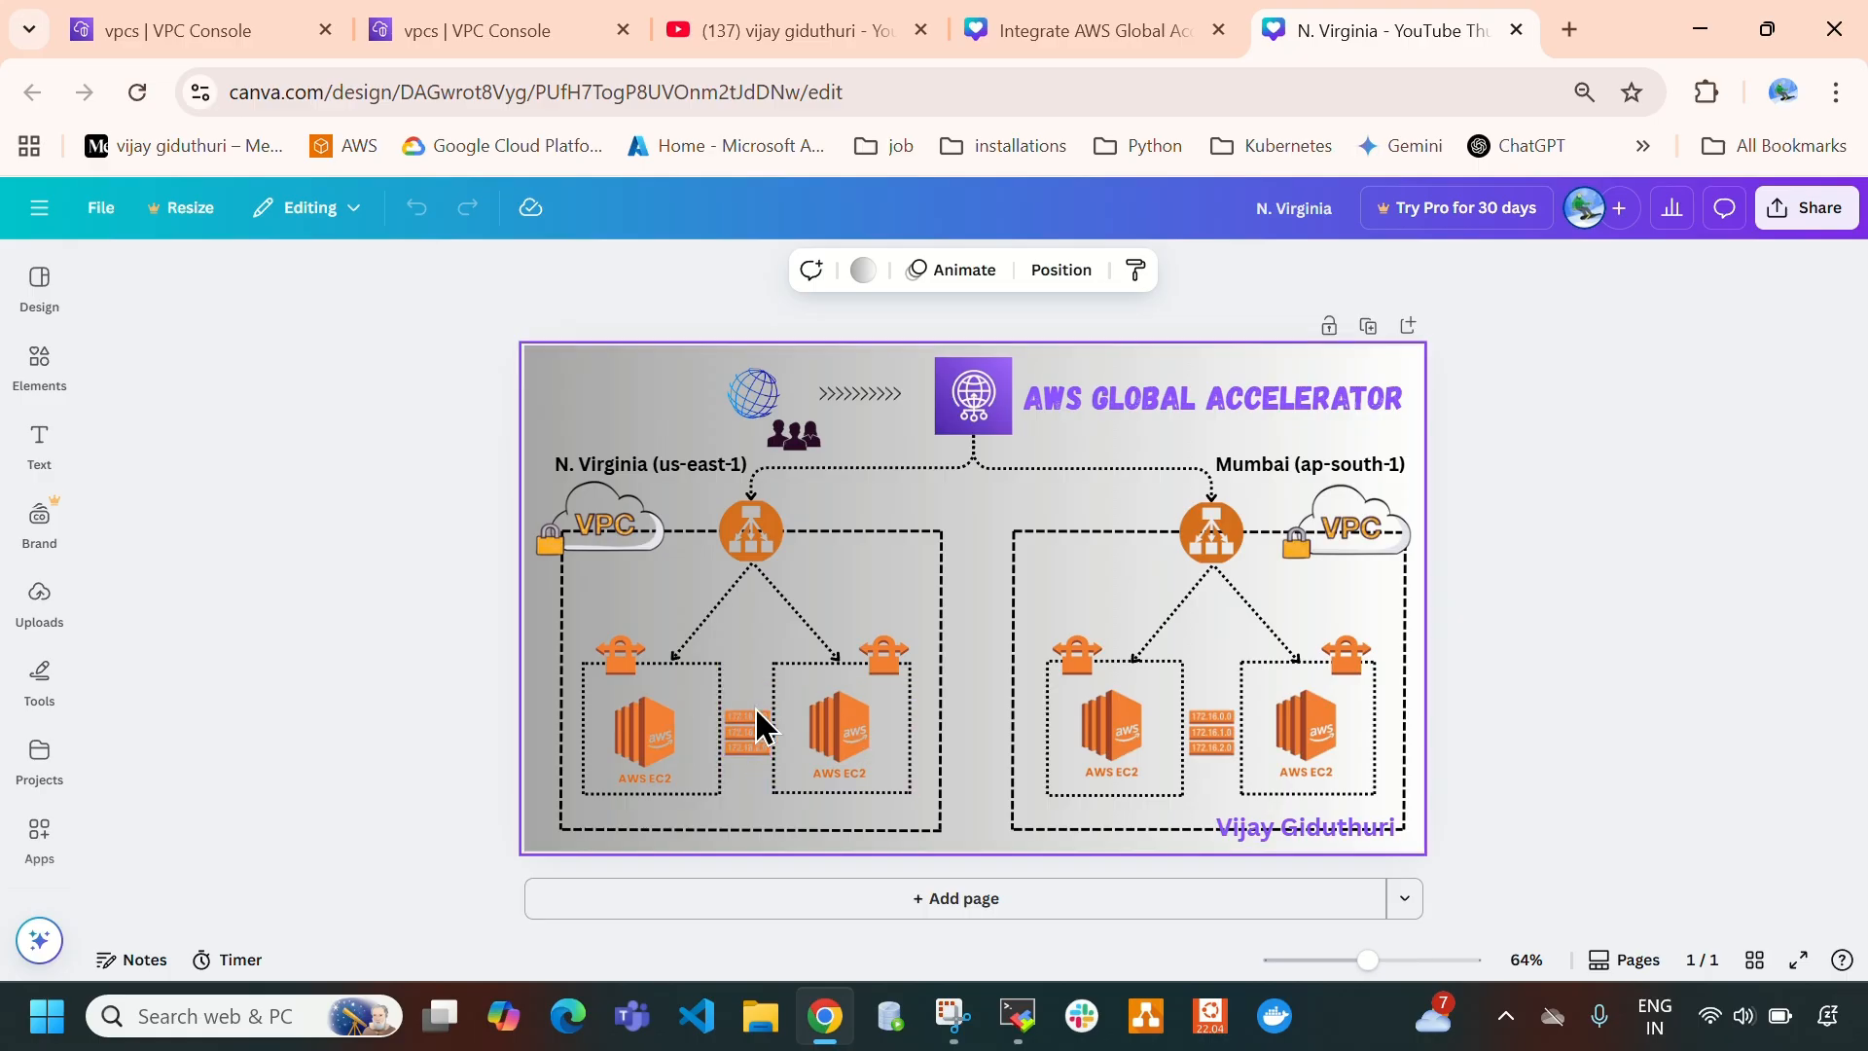
- Review the EC2 instance lists of the N. Virginia and Mumbai regions against the Canva architecture diagram
left_click(189, 16)
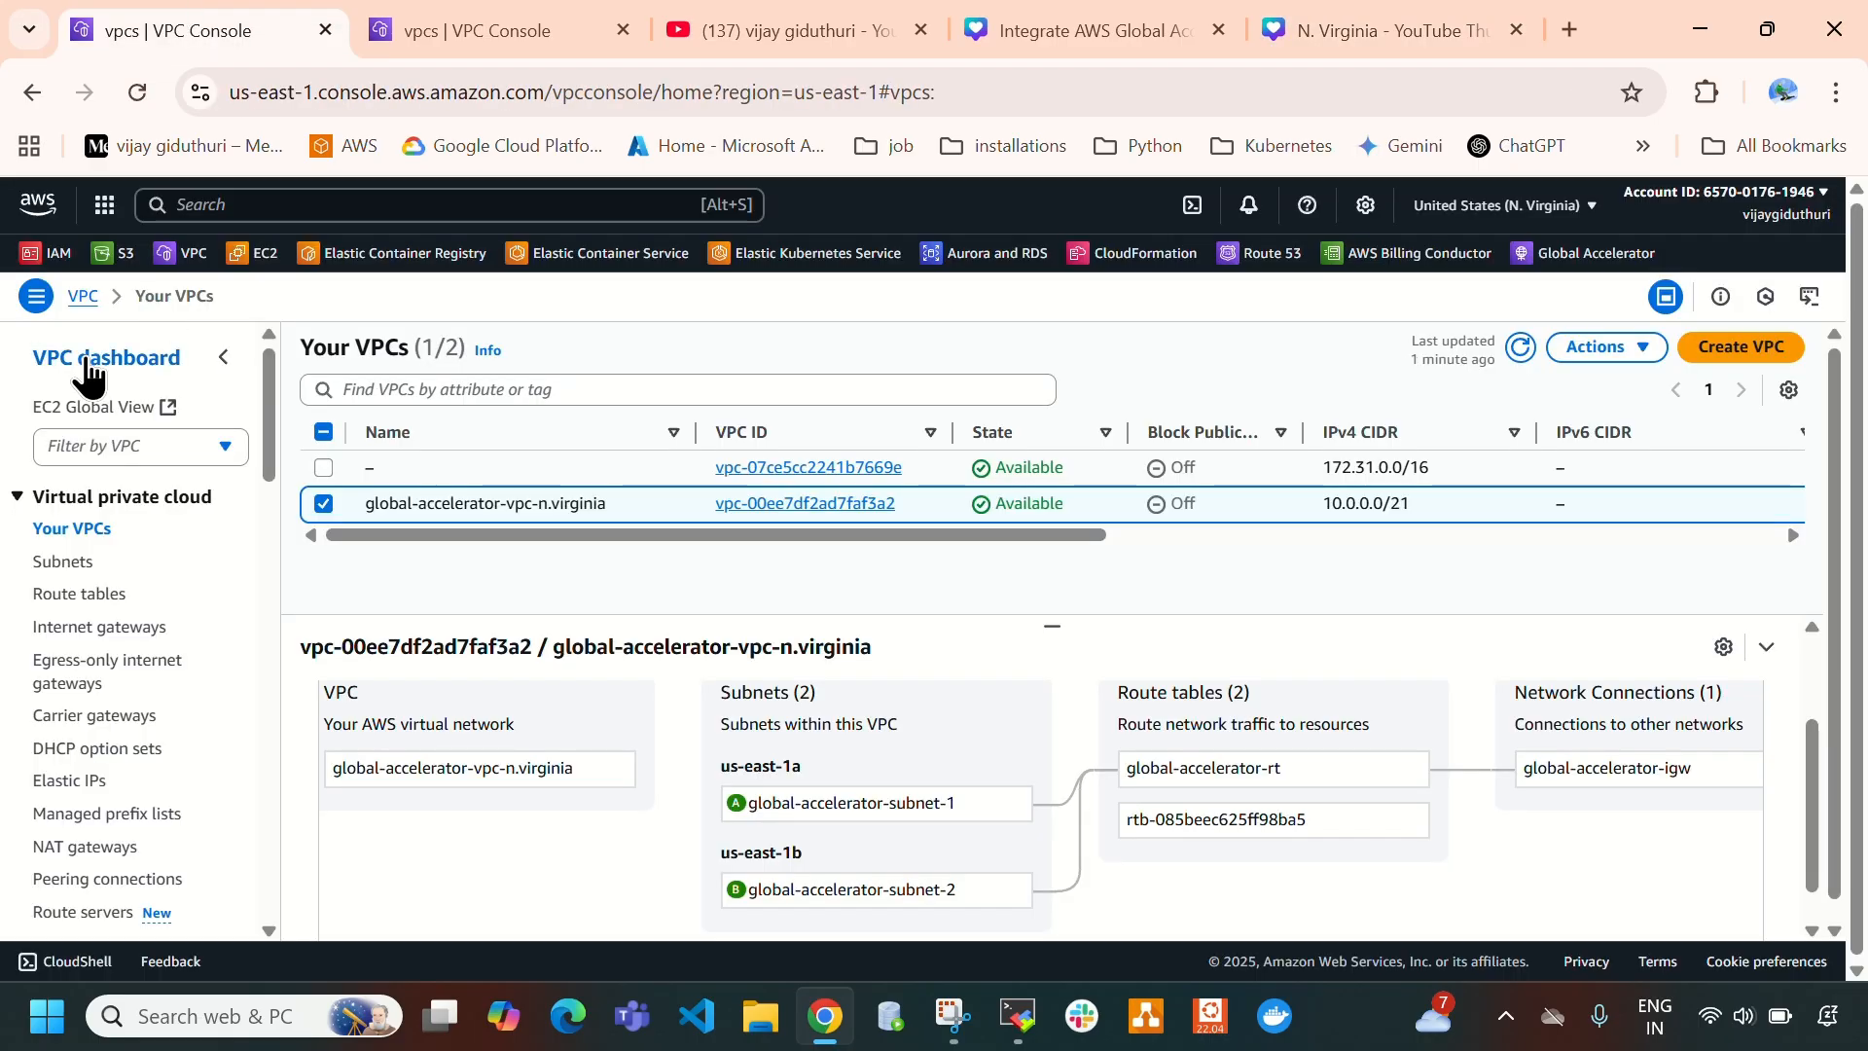
left_click(276, 269)
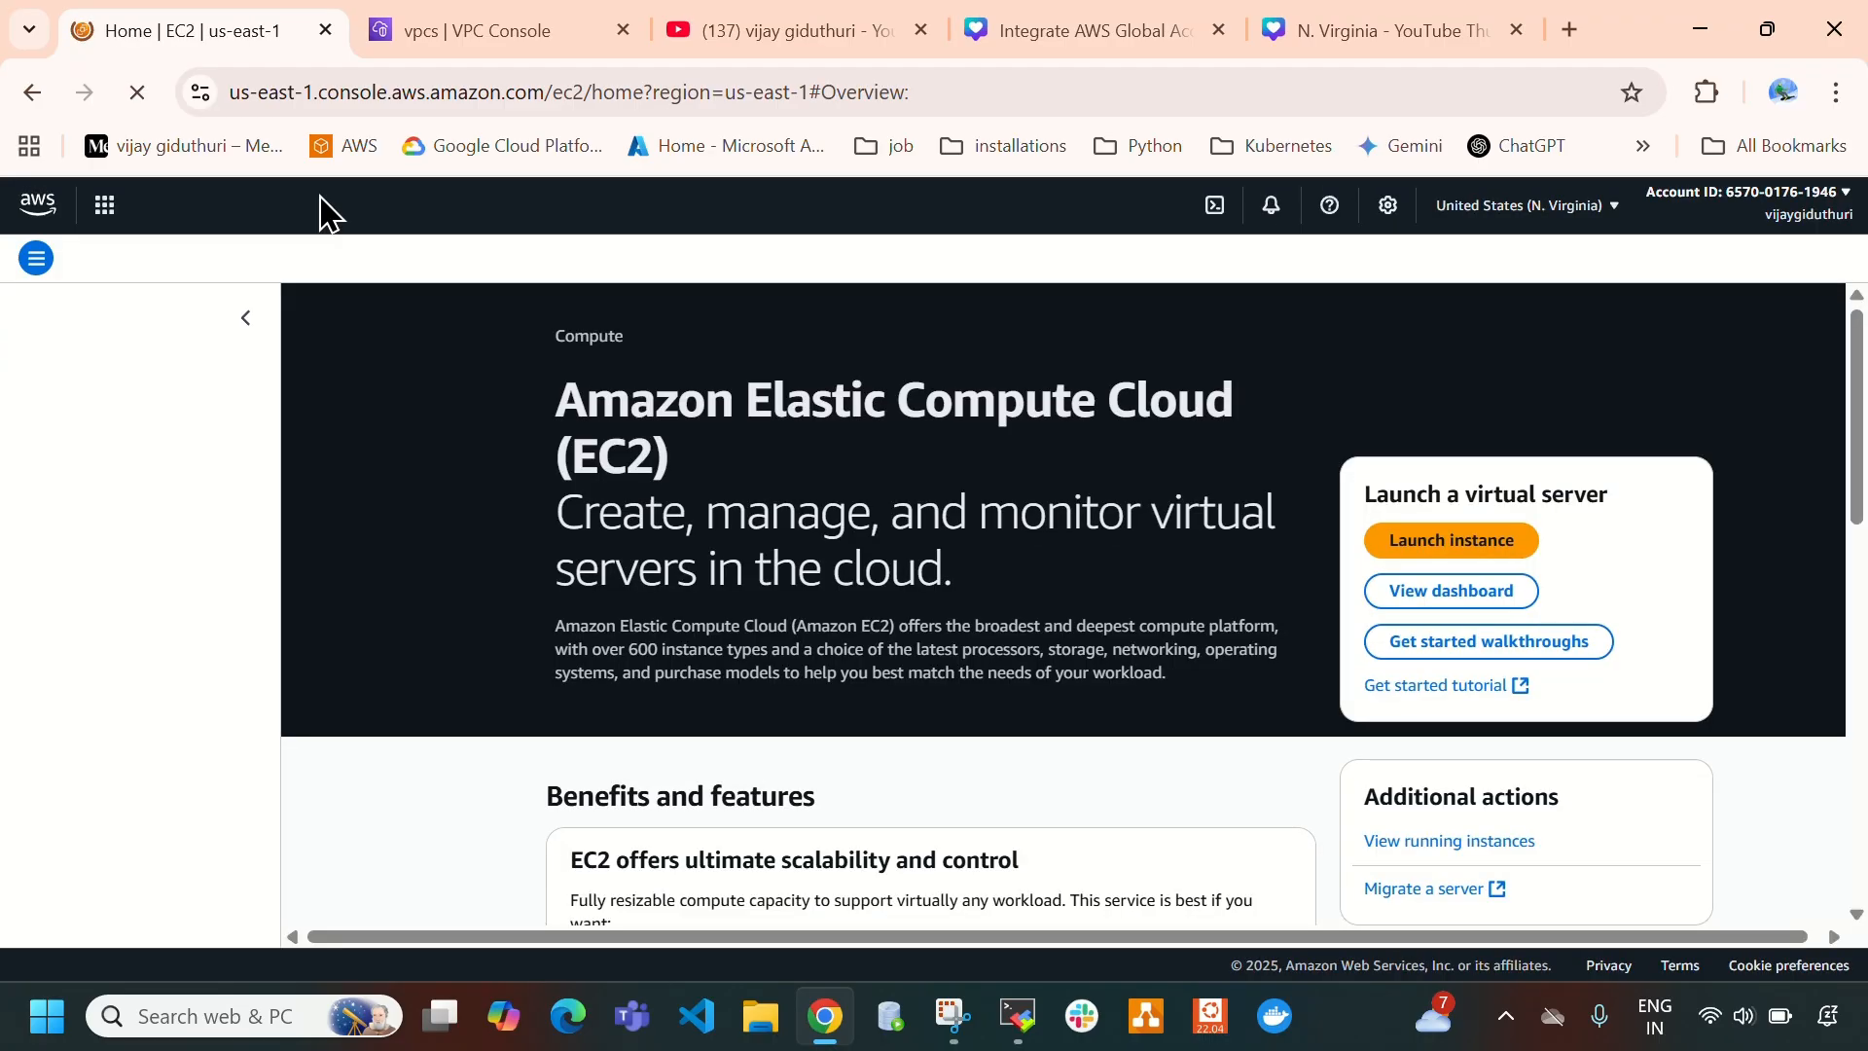
left_click(444, 17)
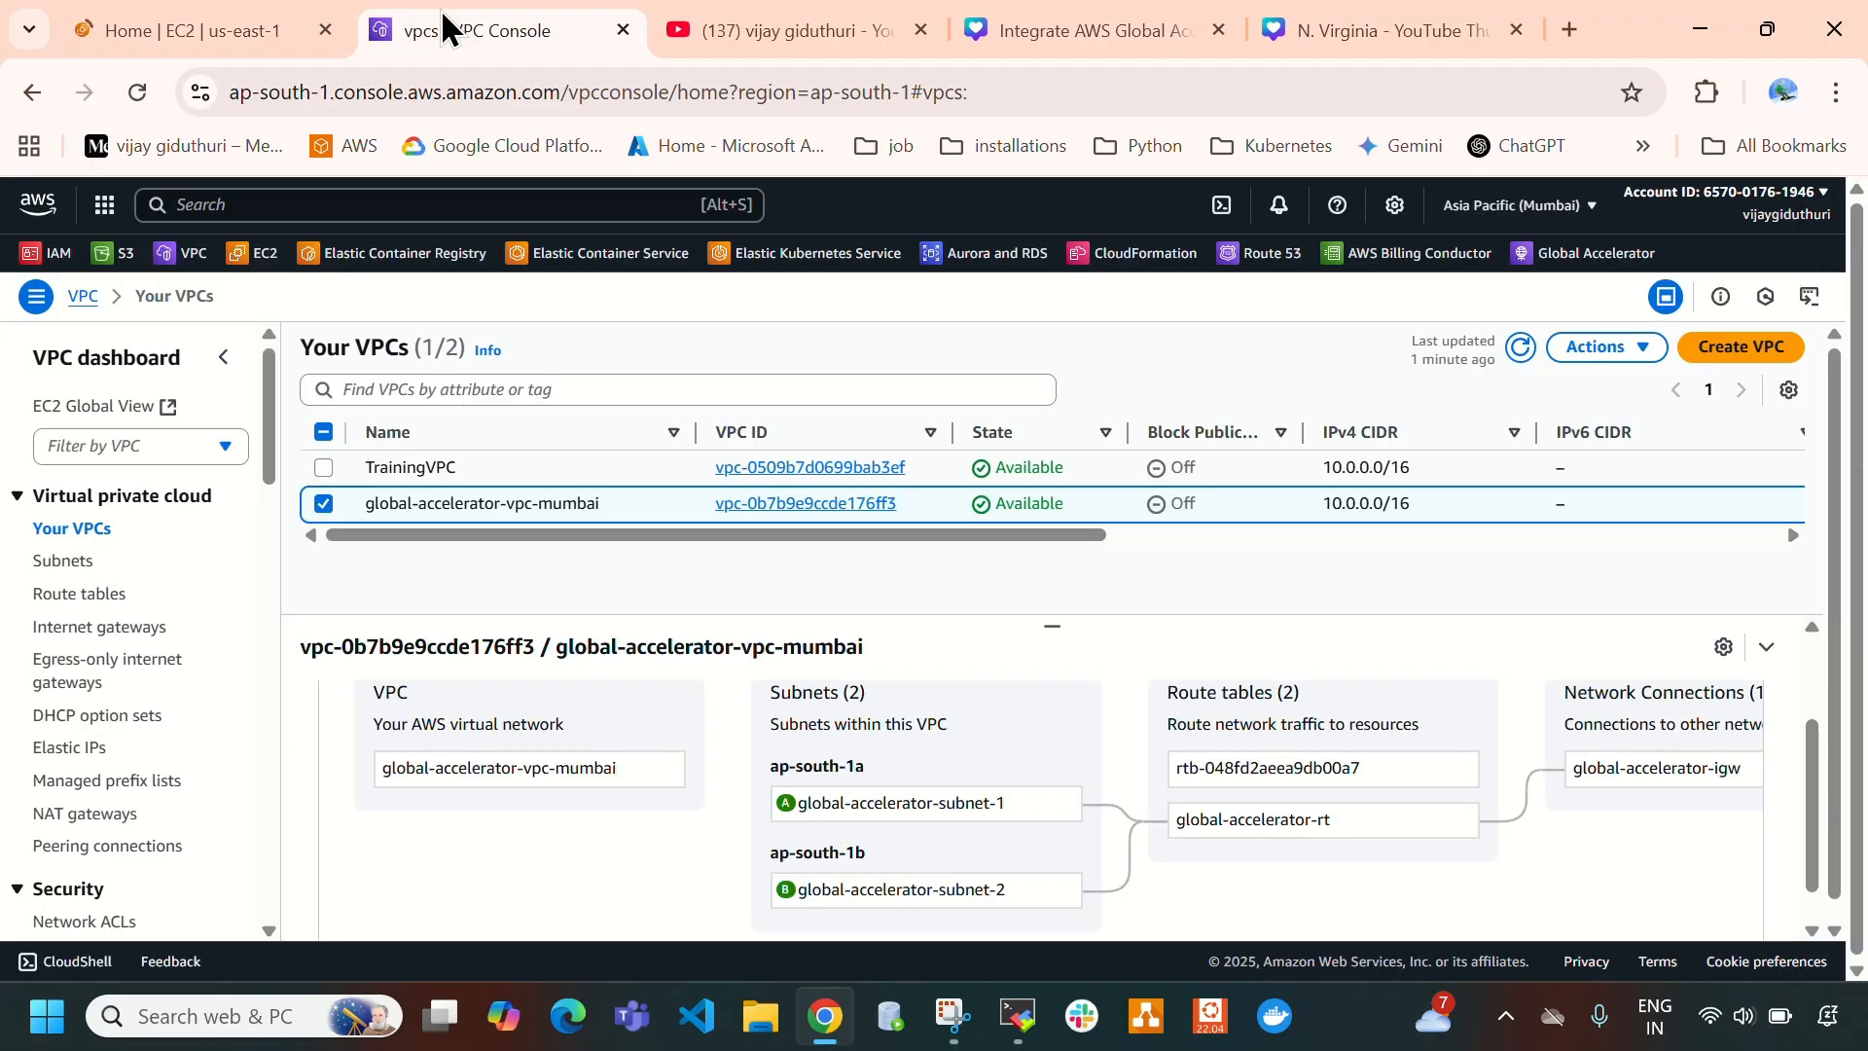
left_click(240, 257)
left_click(230, 21)
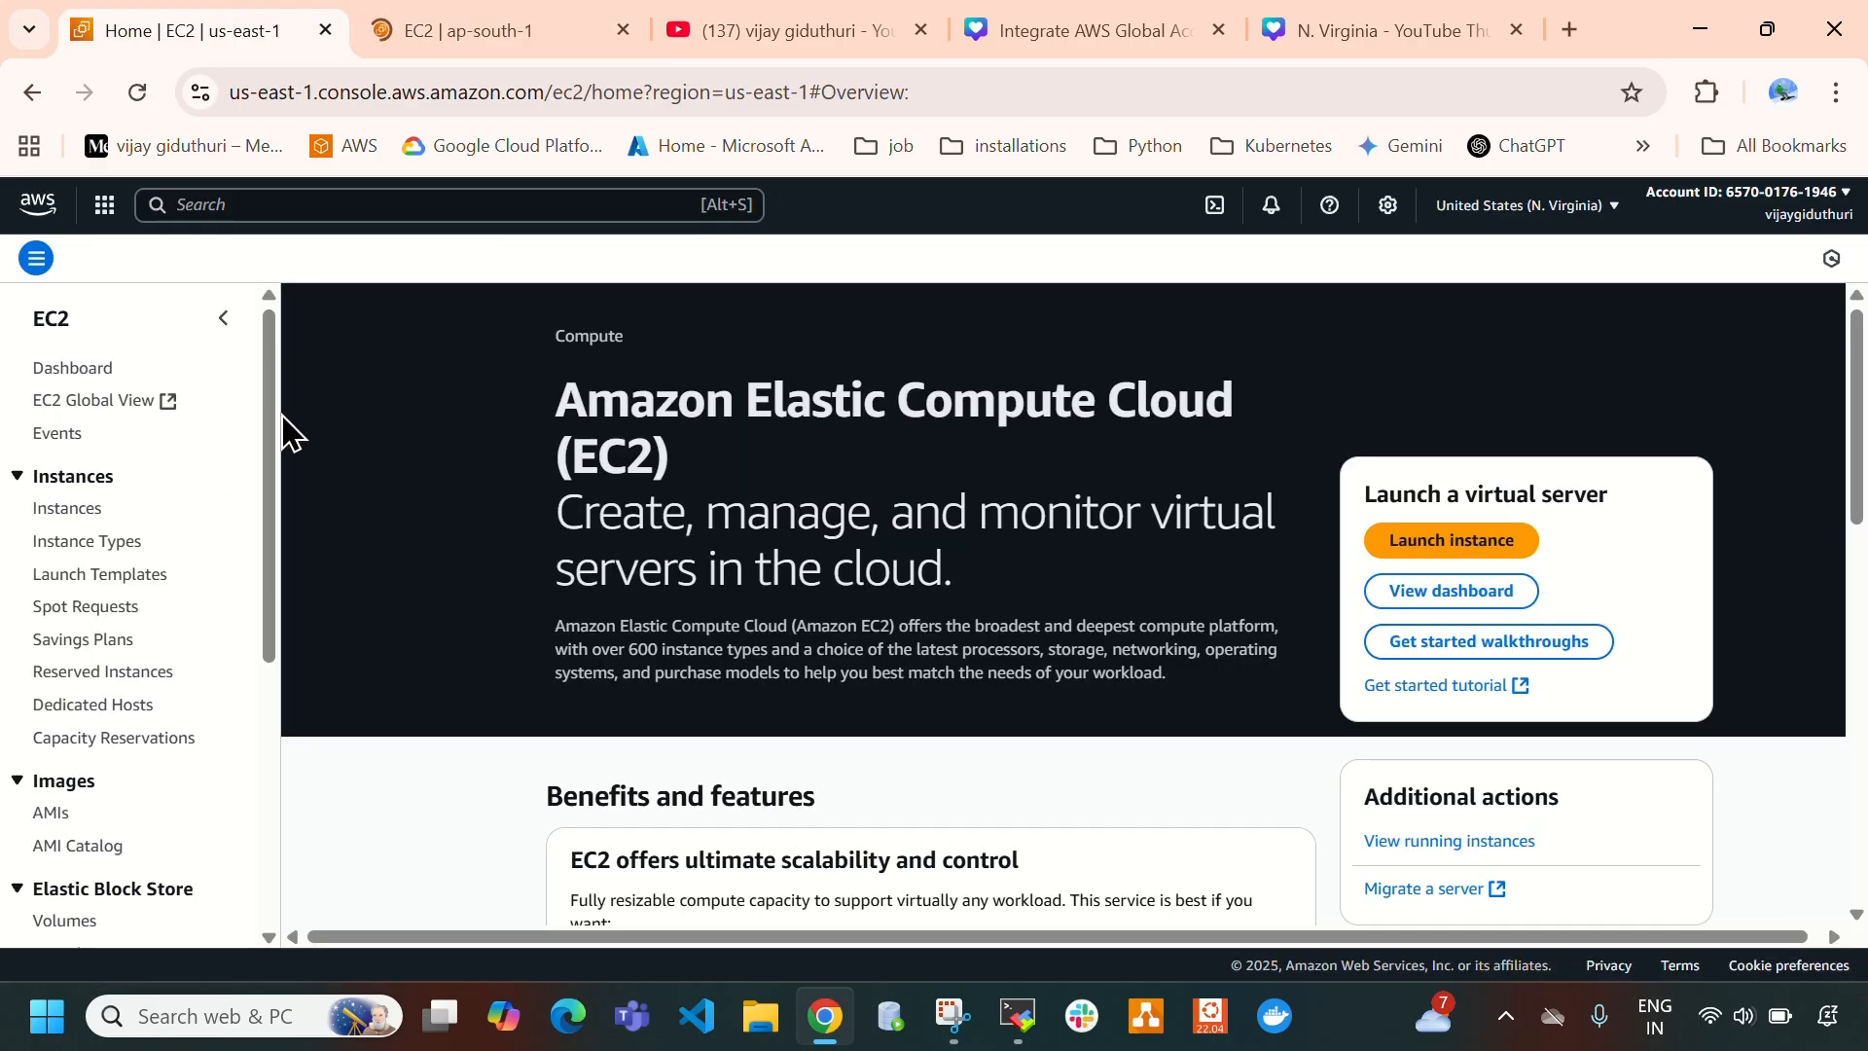
left_click(64, 555)
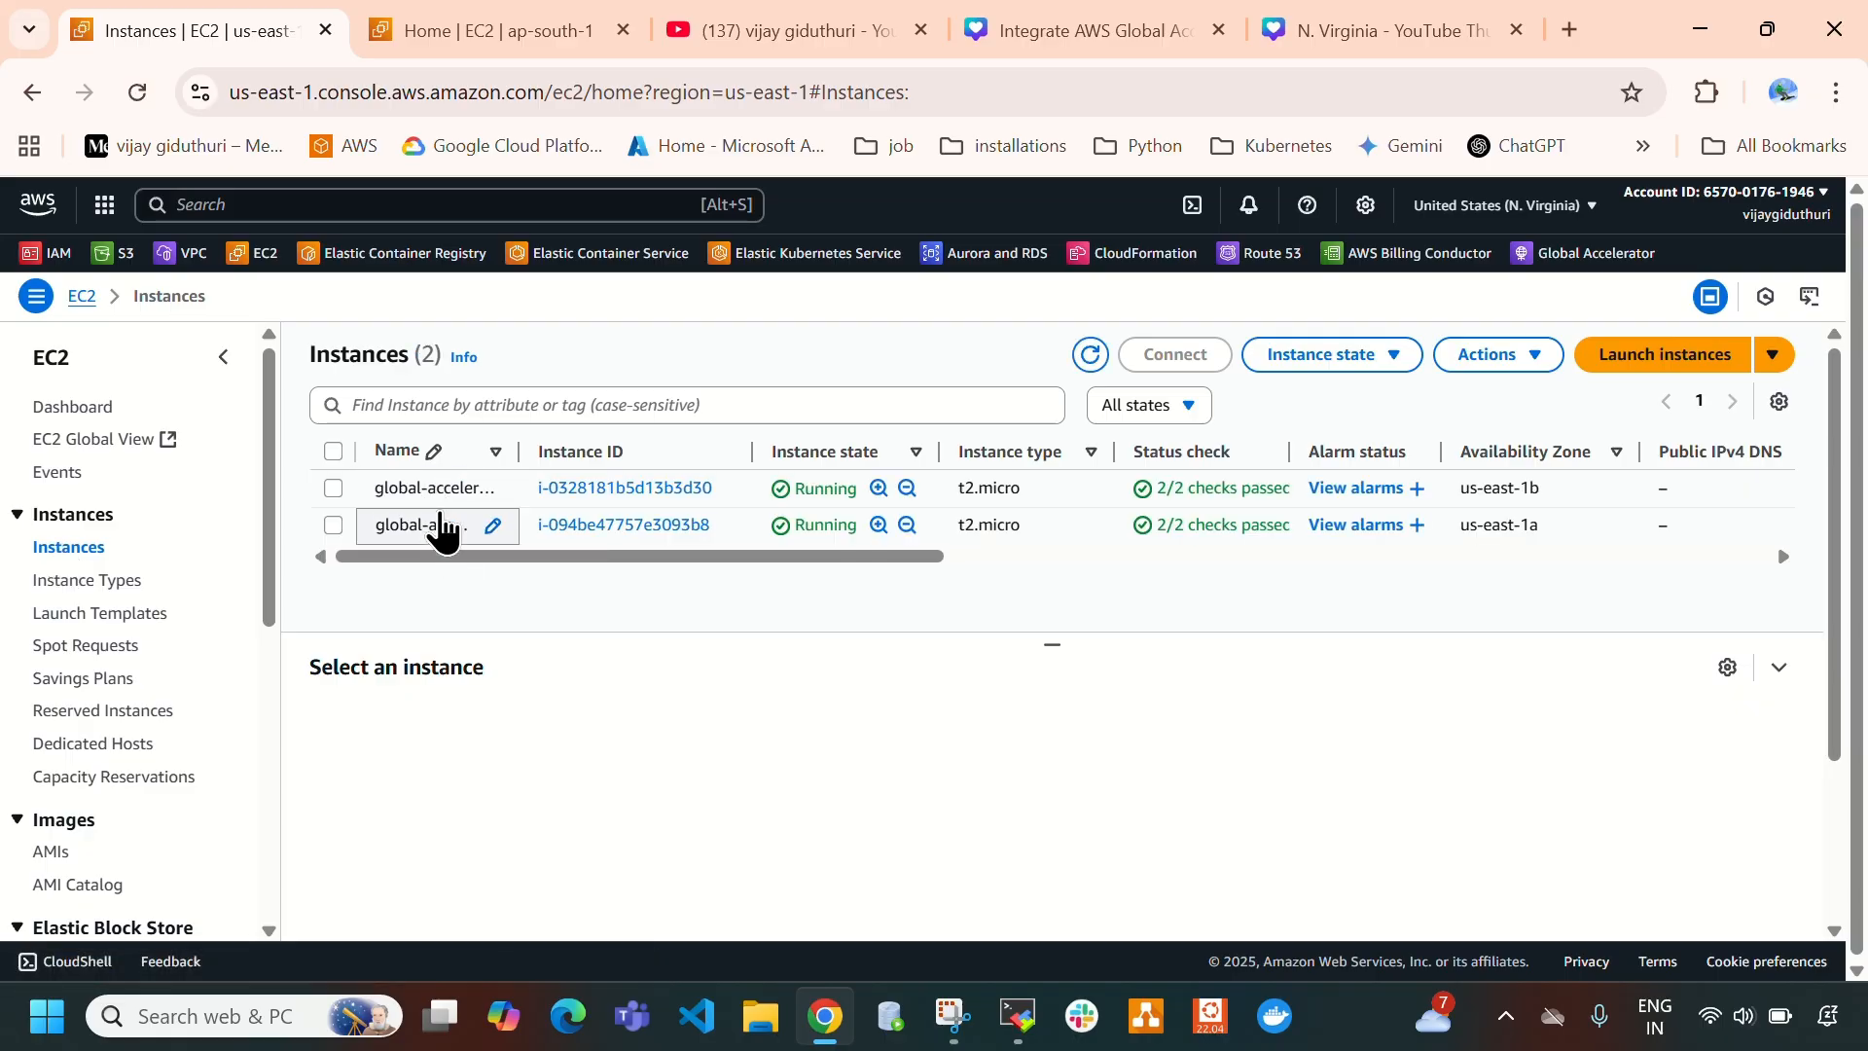
left_click(407, 27)
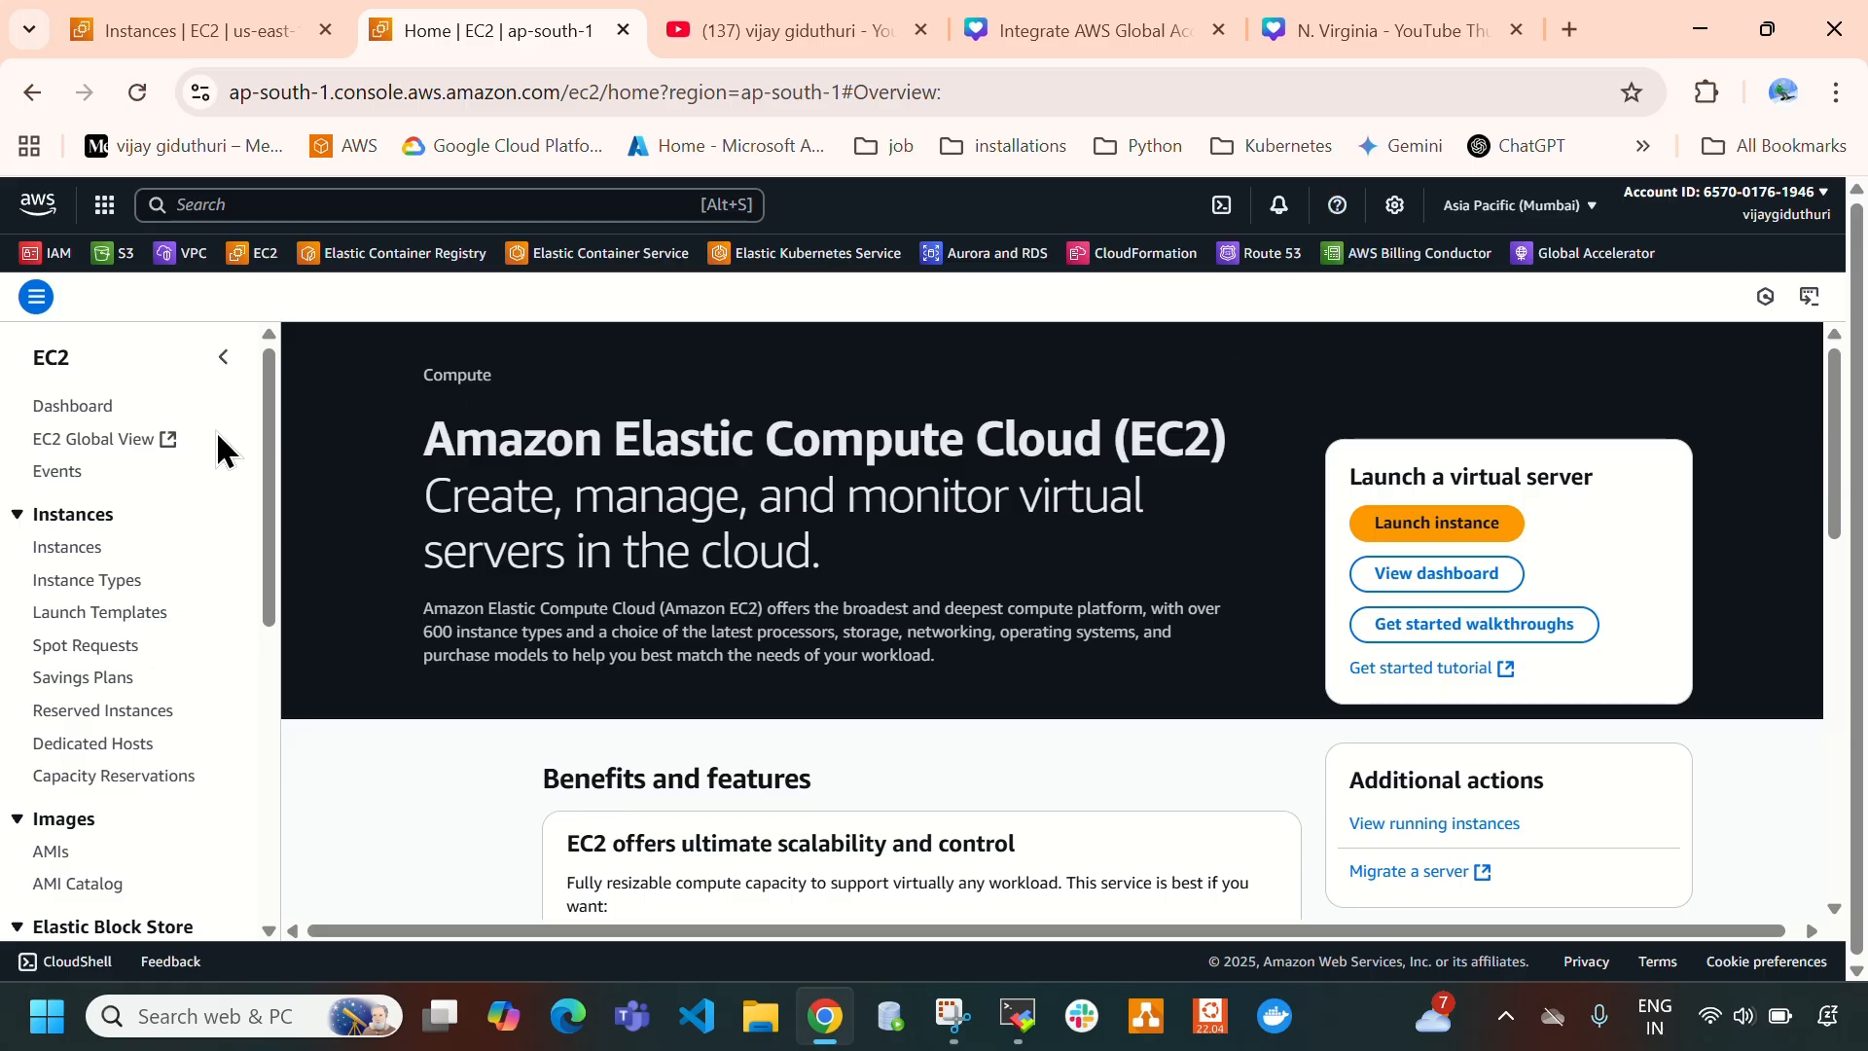
left_click(68, 550)
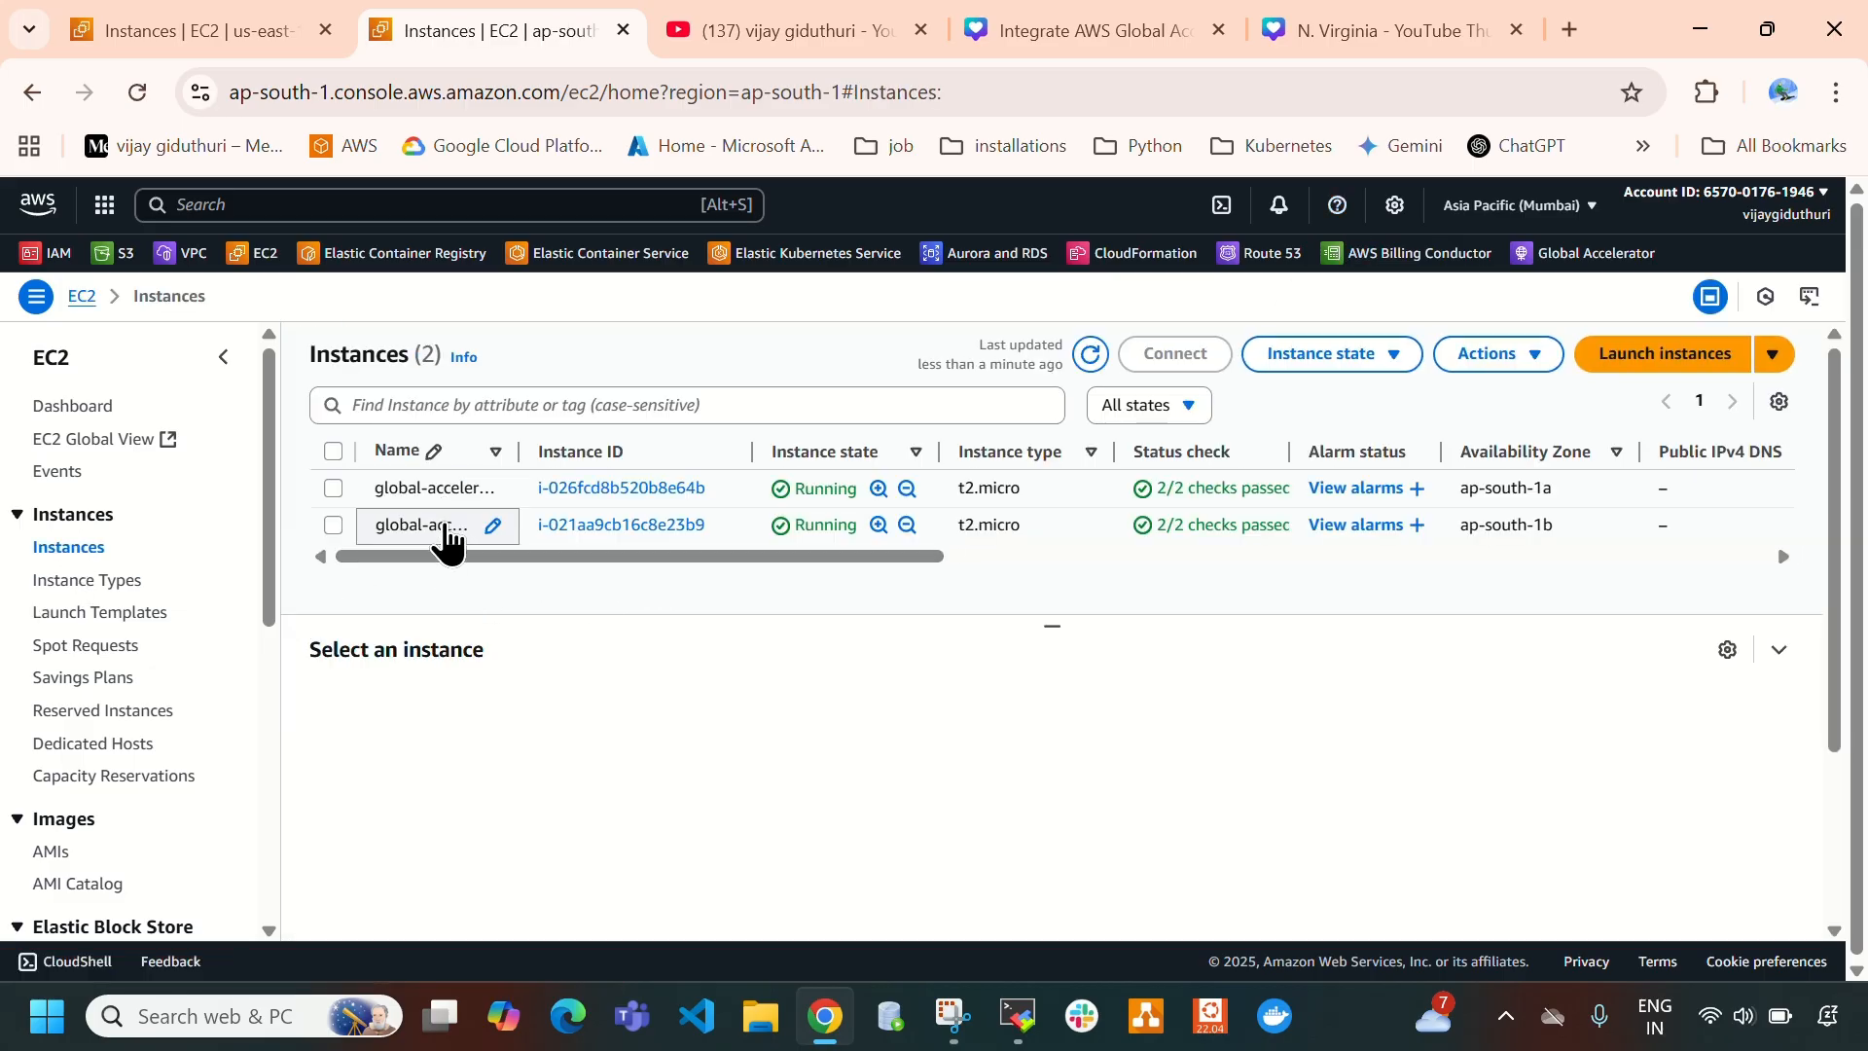
left_click(1456, 17)
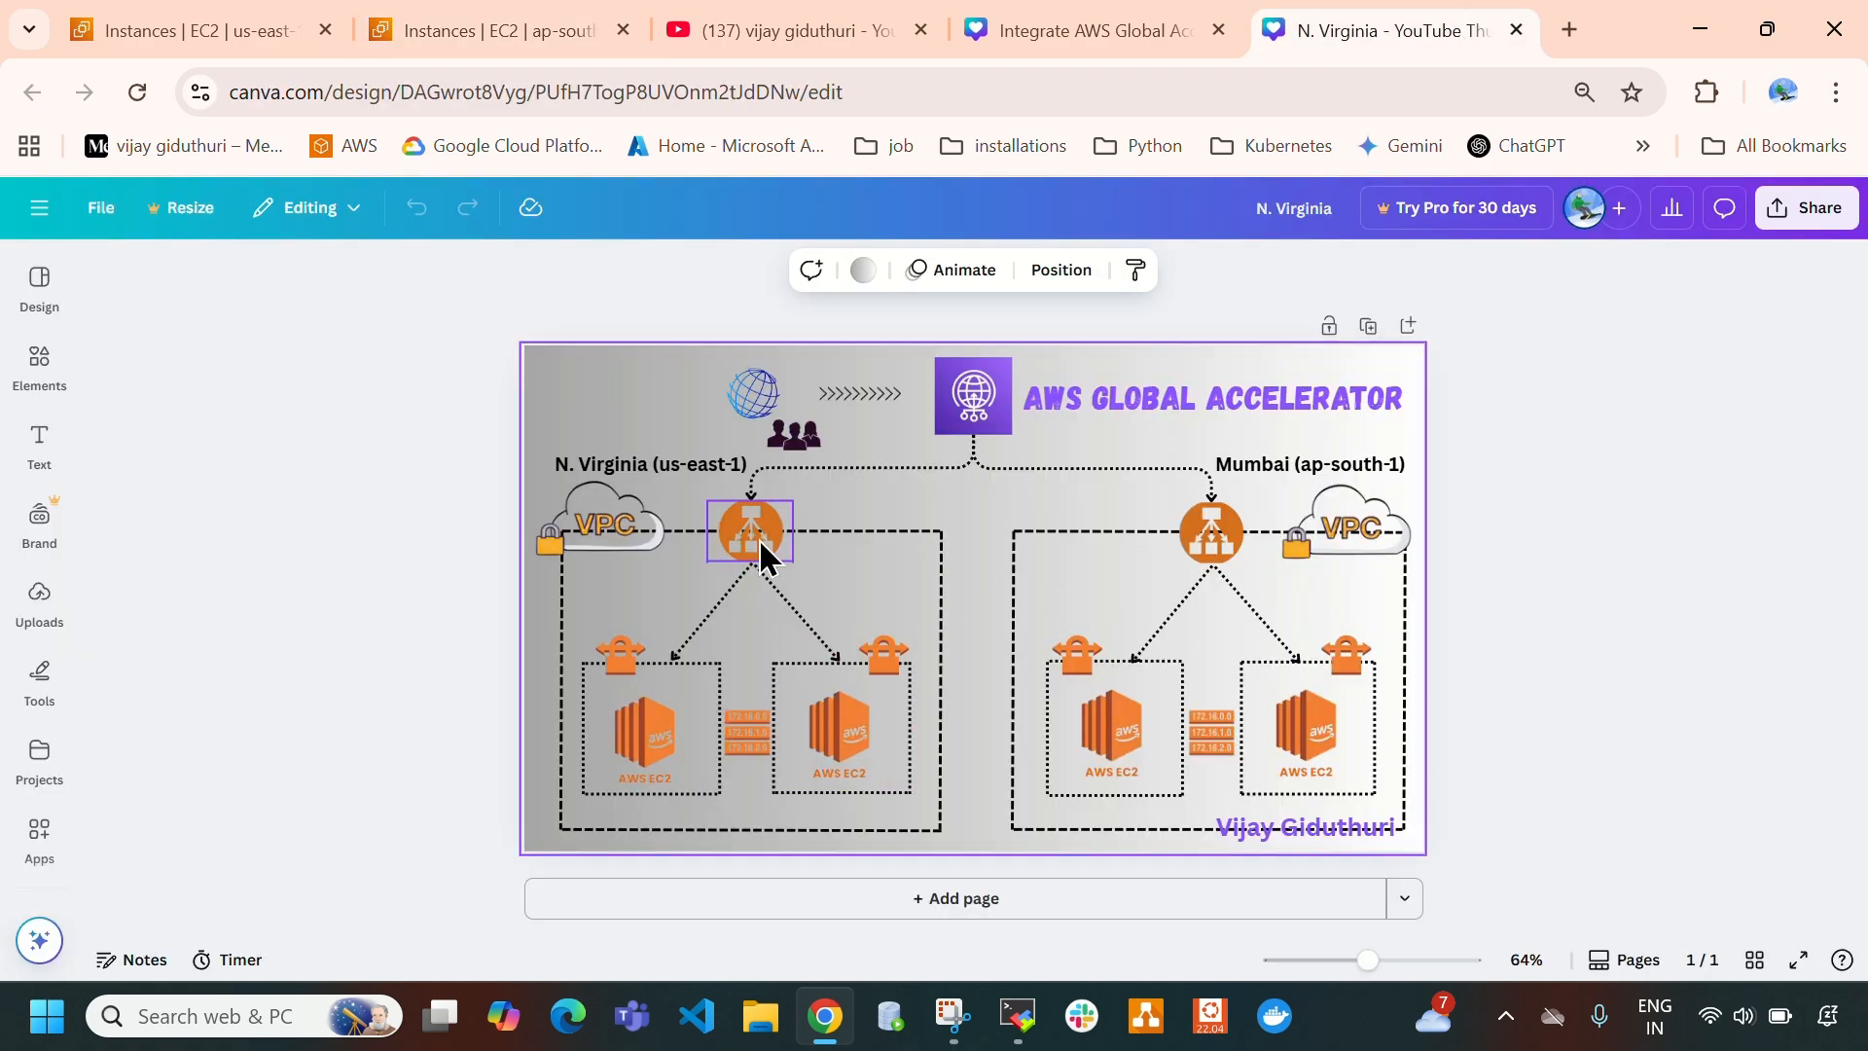
- View the N. Virginia load balancers and show the details of global-accelerator-alb
left_click(258, 32)
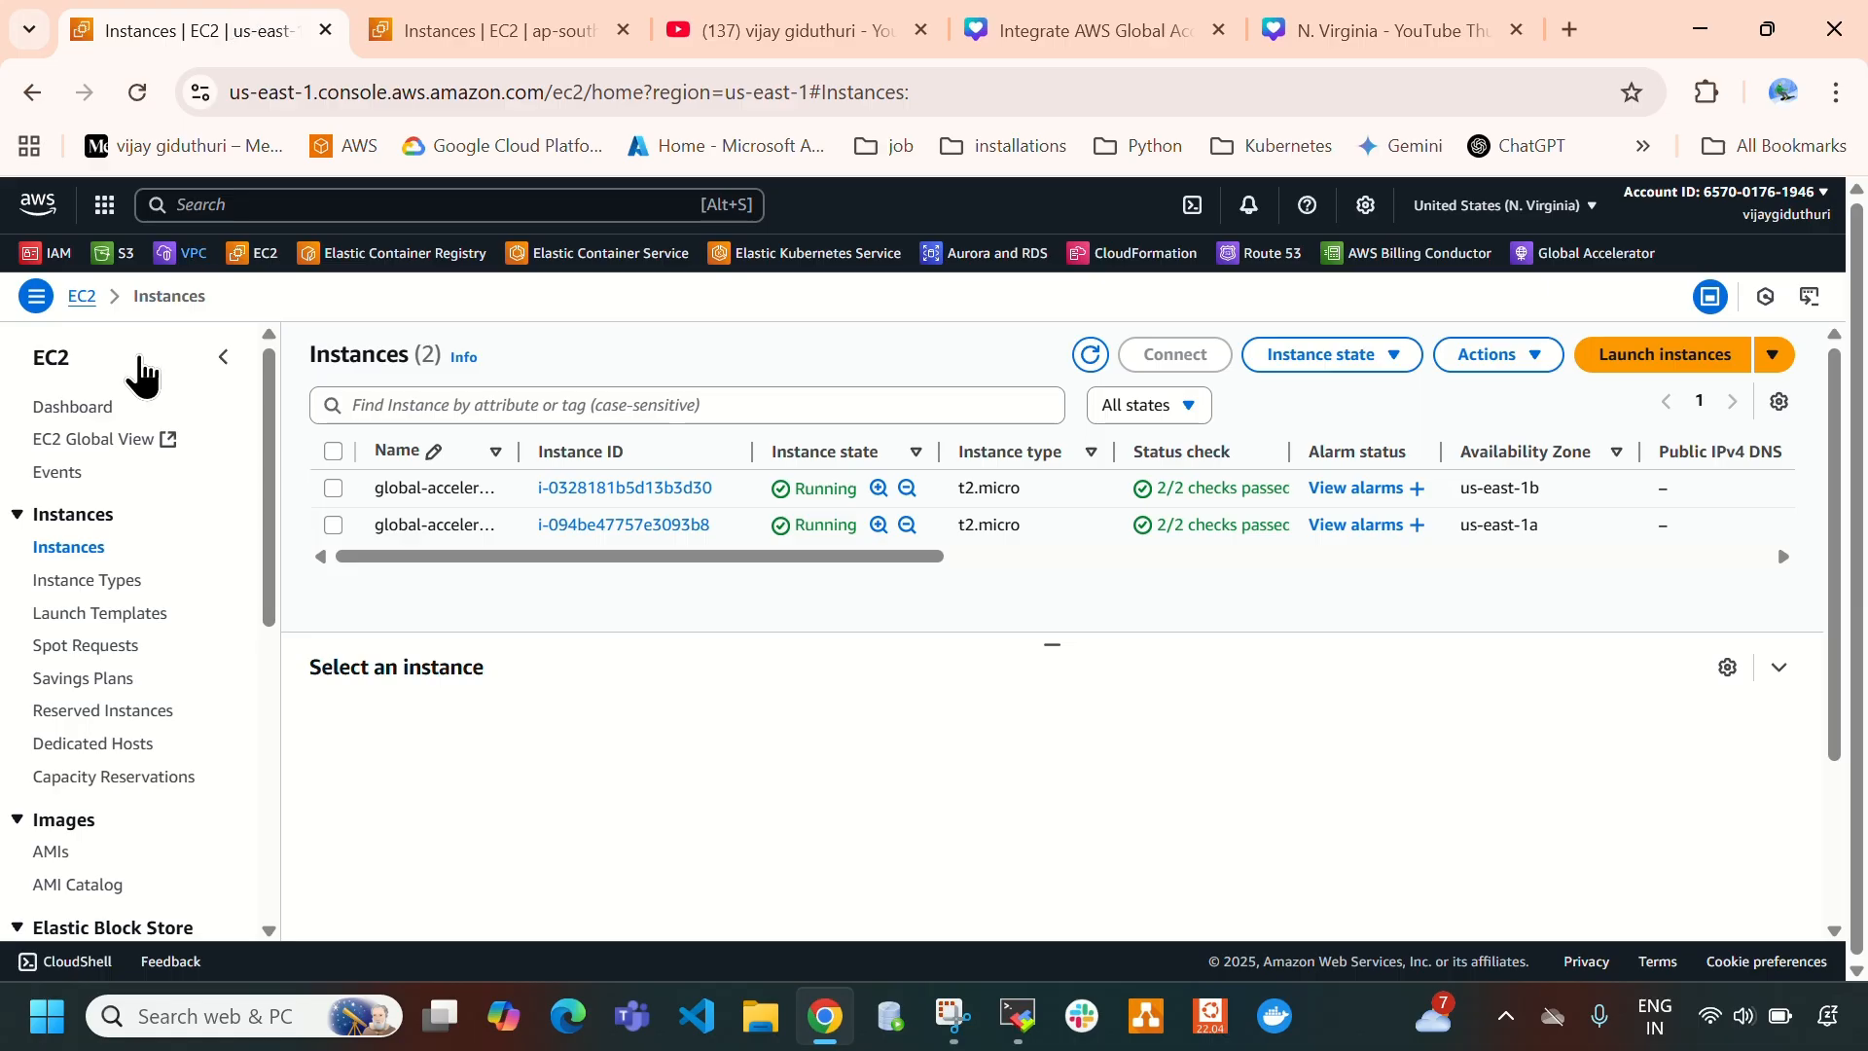
scroll(185, 725, "down", 1)
left_click(87, 667)
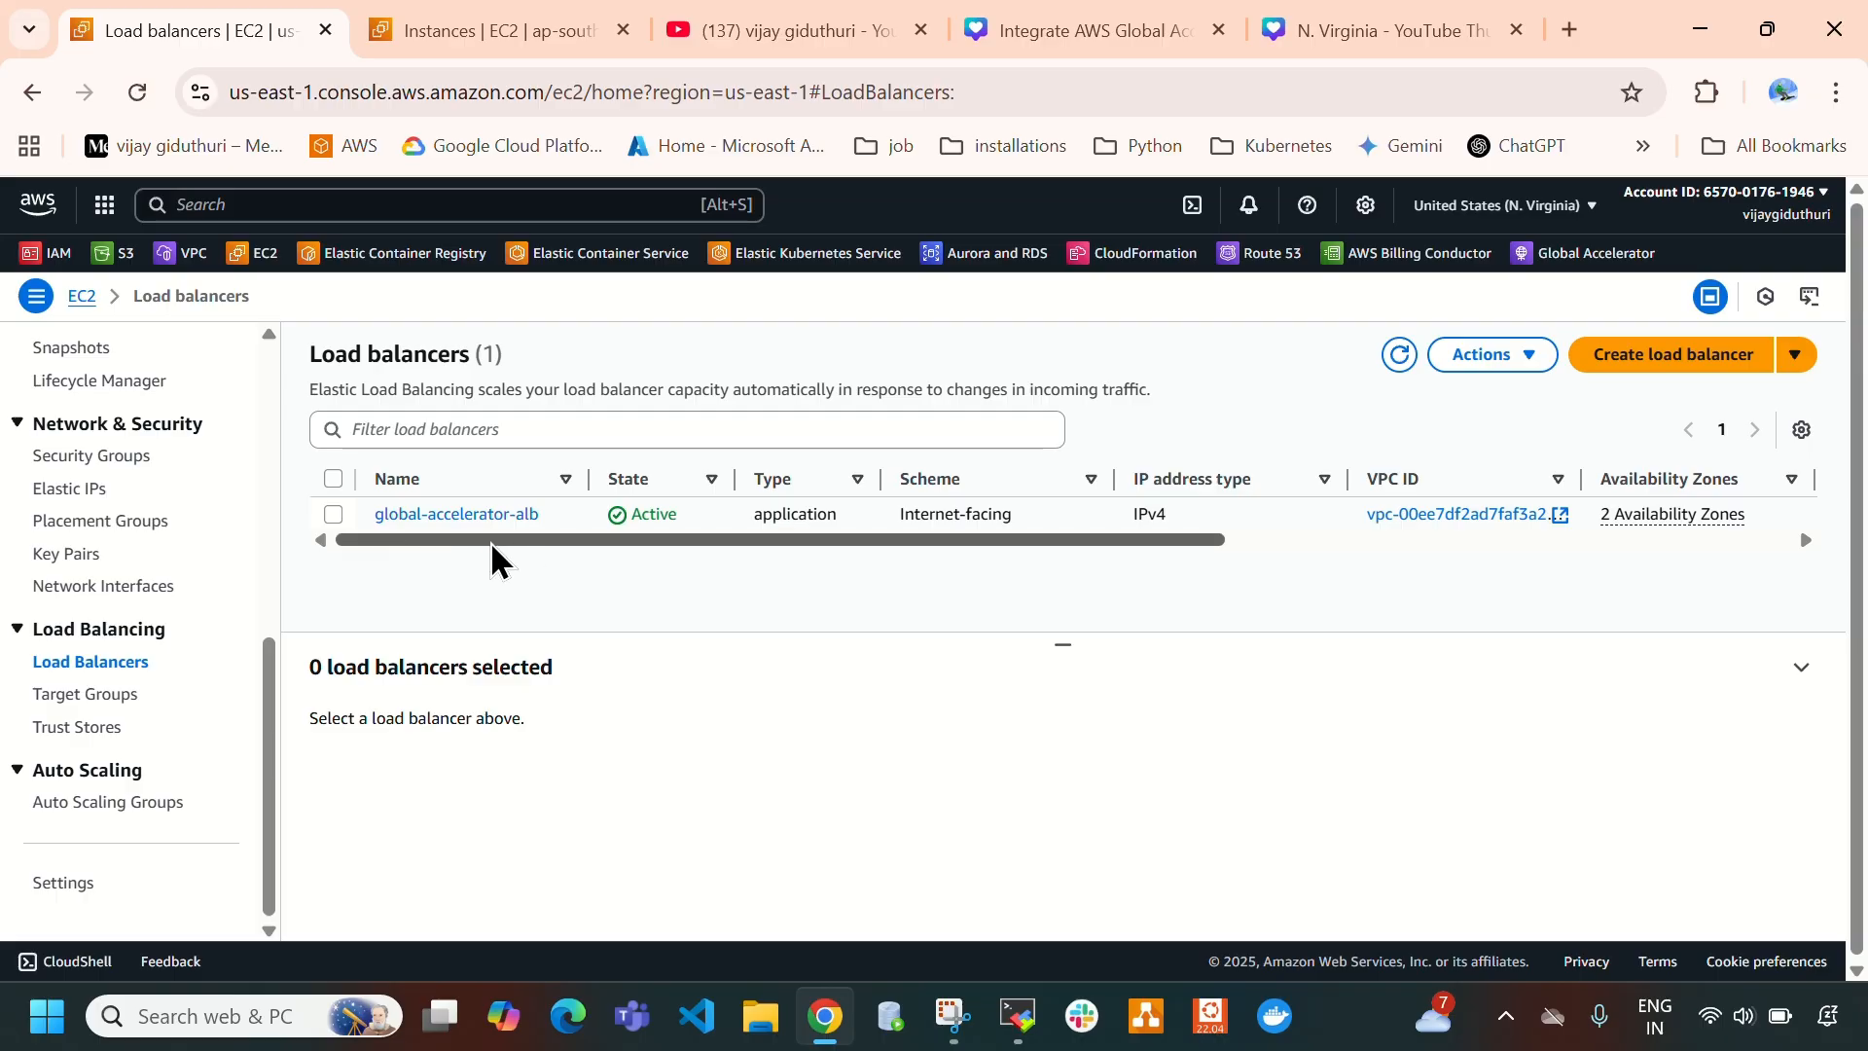
left_click(333, 513)
- View the load balancers of the Mumbai region and check them against the Canva architecture diagram
left_click(458, 31)
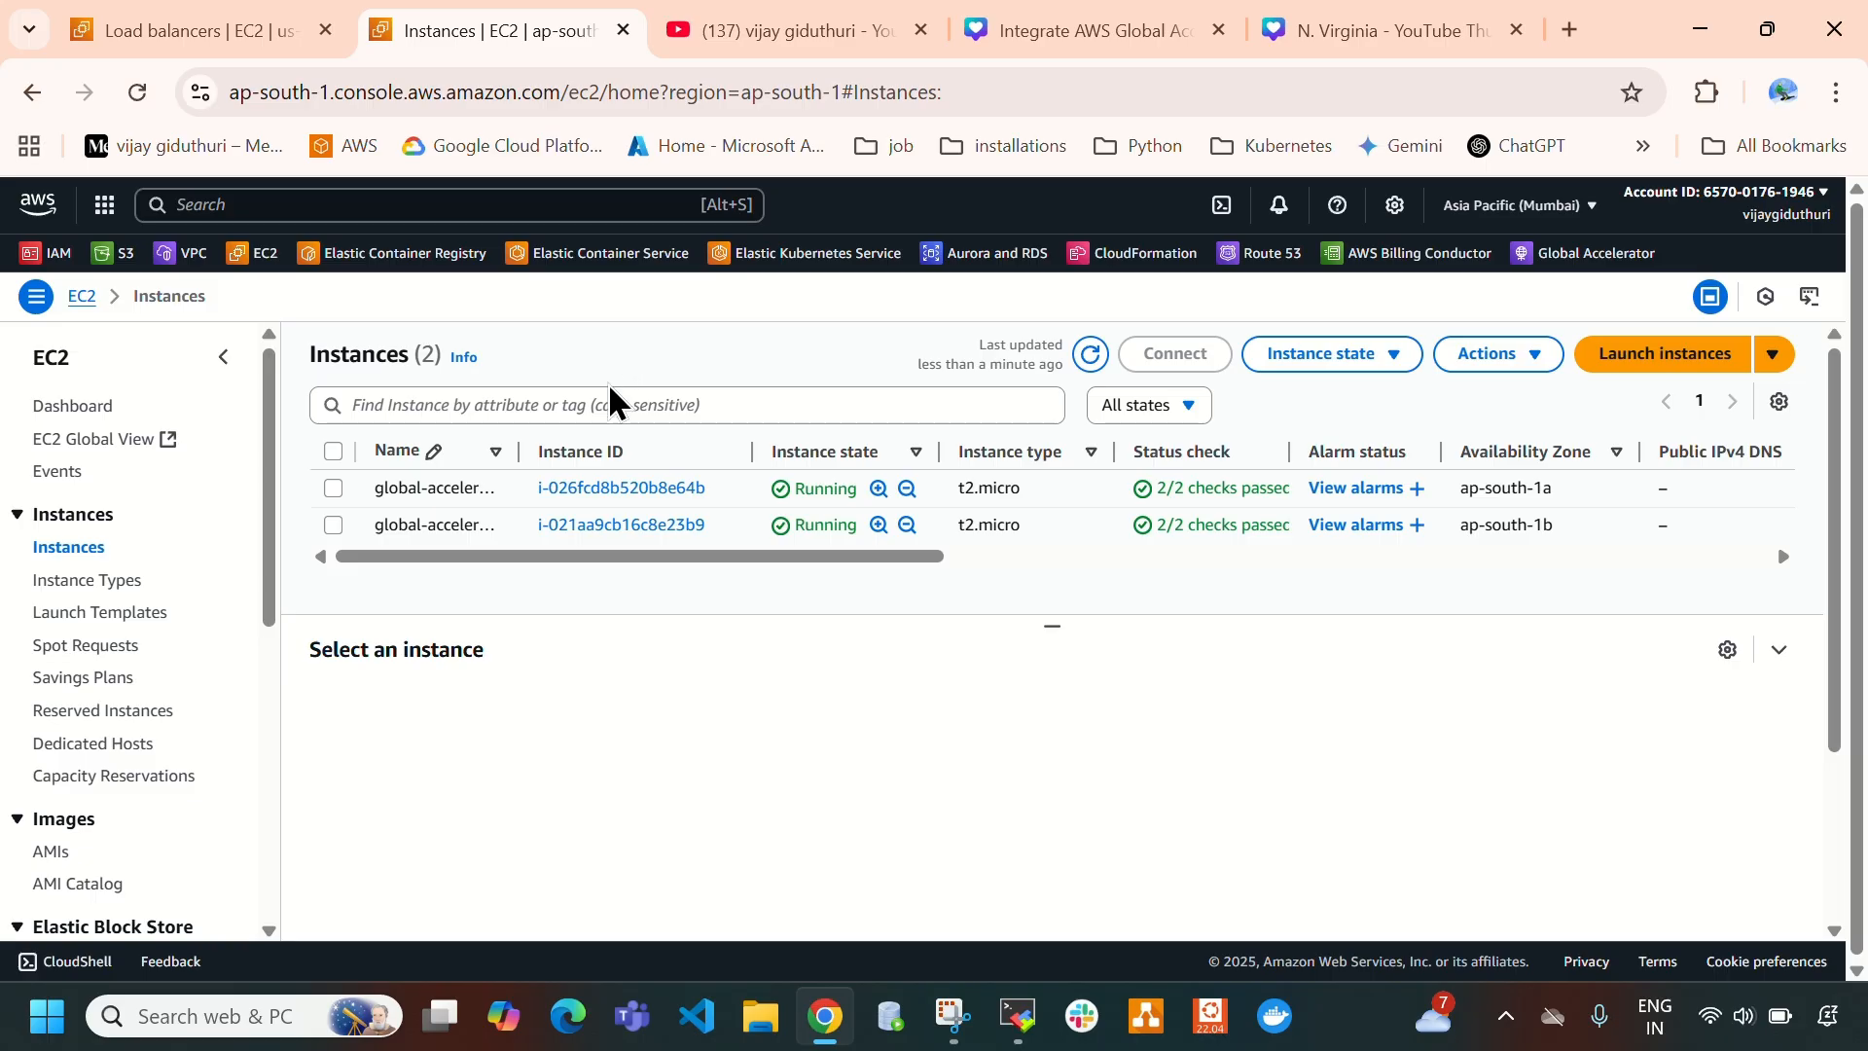
scroll(97, 715, "down", 5)
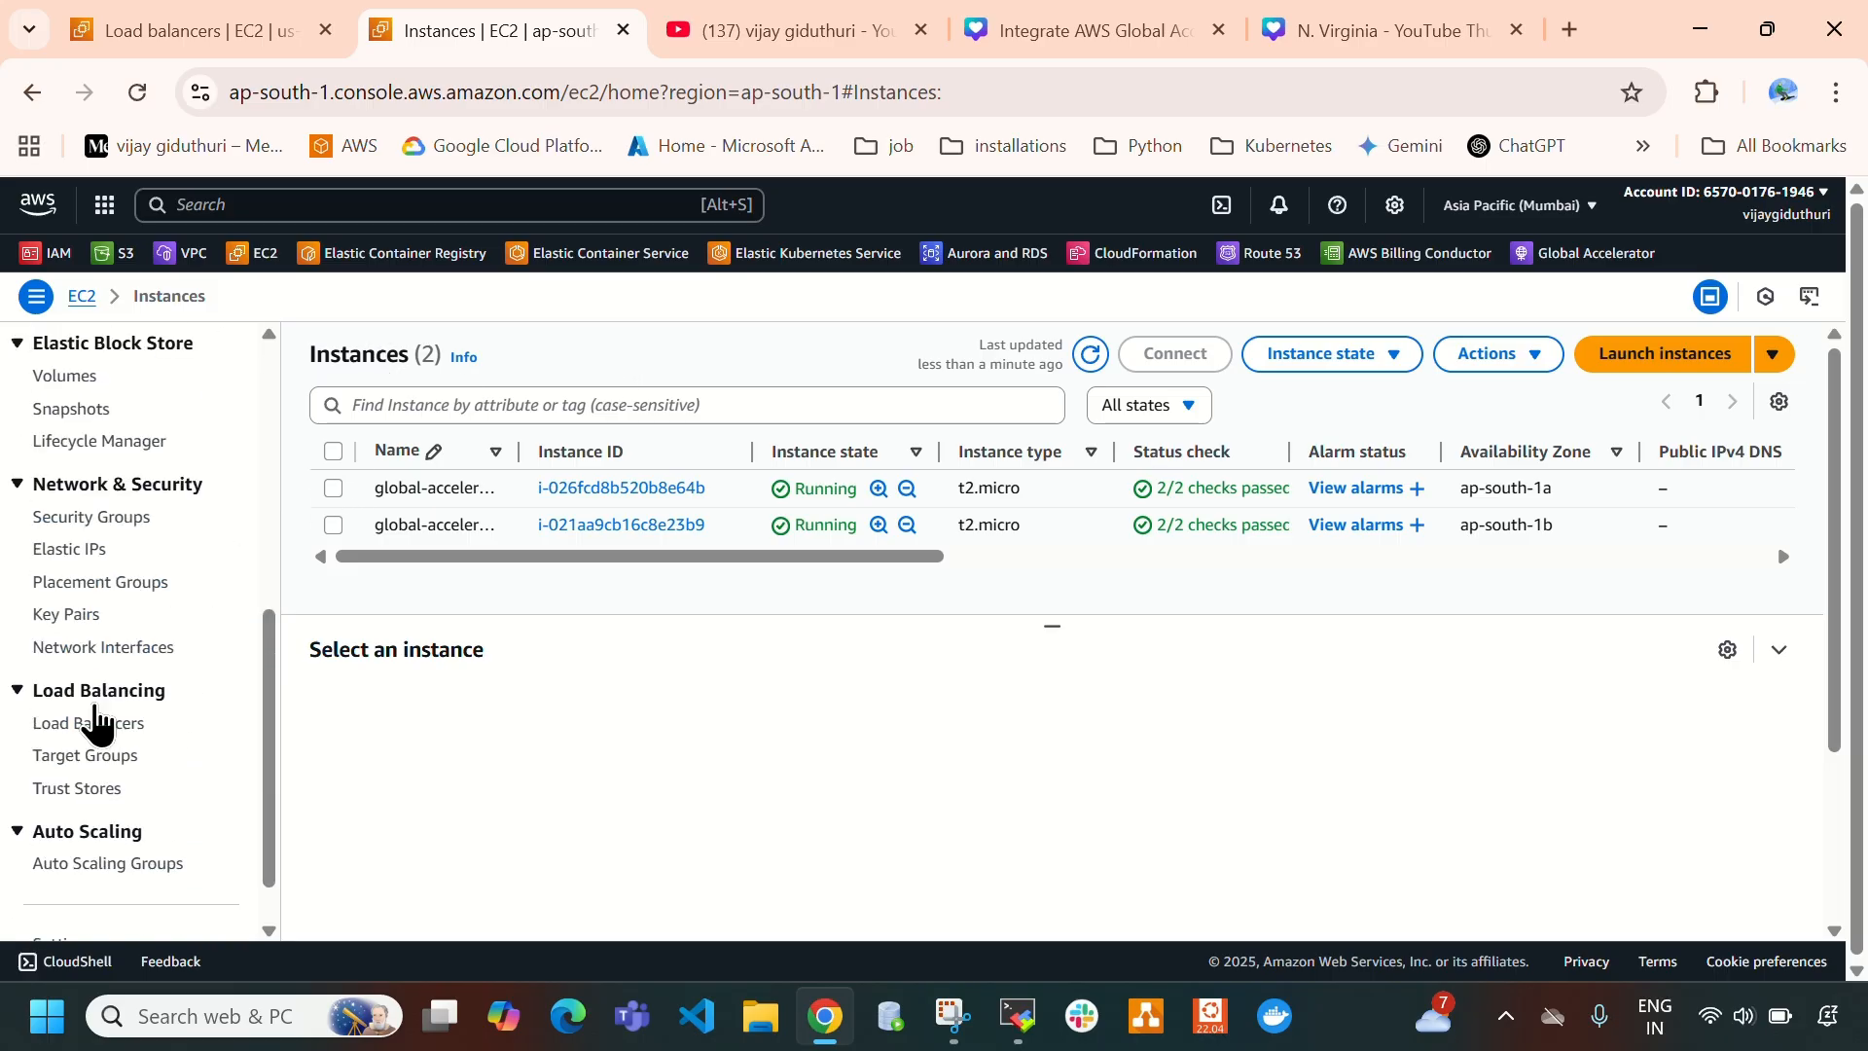
left_click(90, 722)
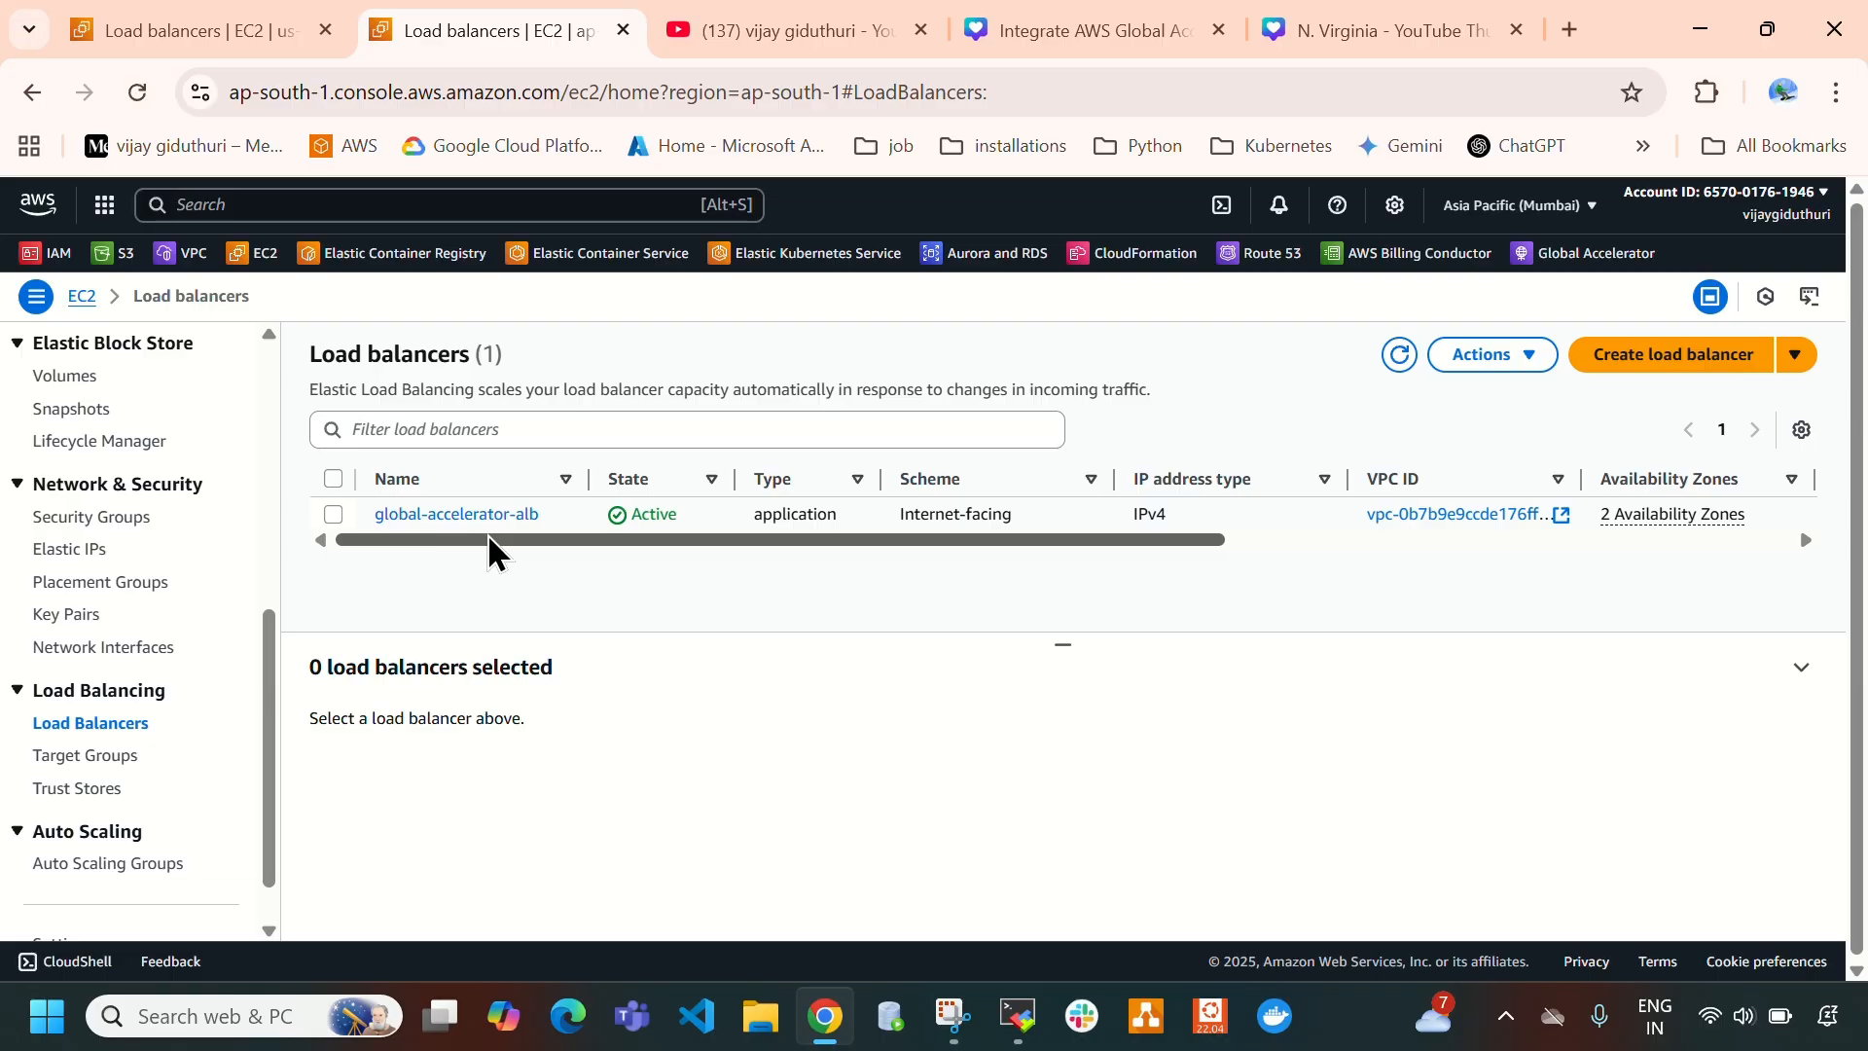
left_click(1305, 24)
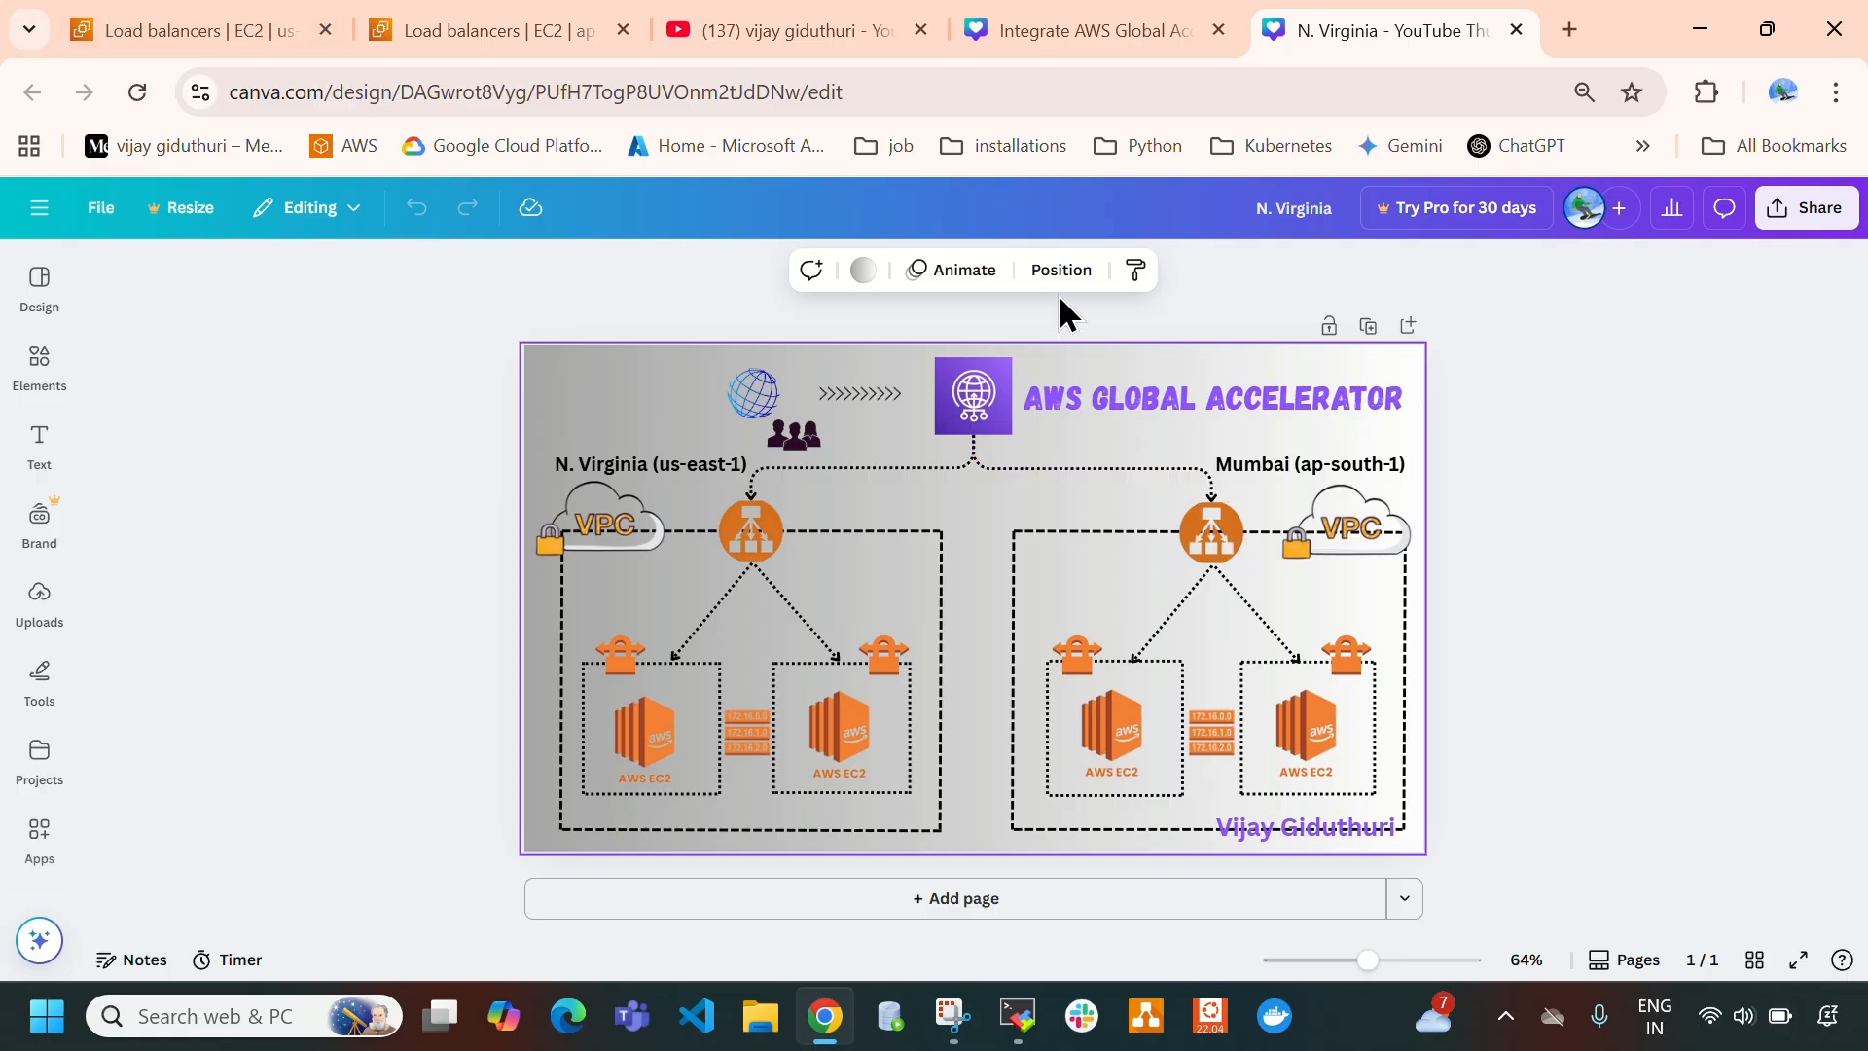
- Search the AWS services for "global" from the N. Virginia session and open Global Accelerator in a separate browser tab
left_click(217, 30)
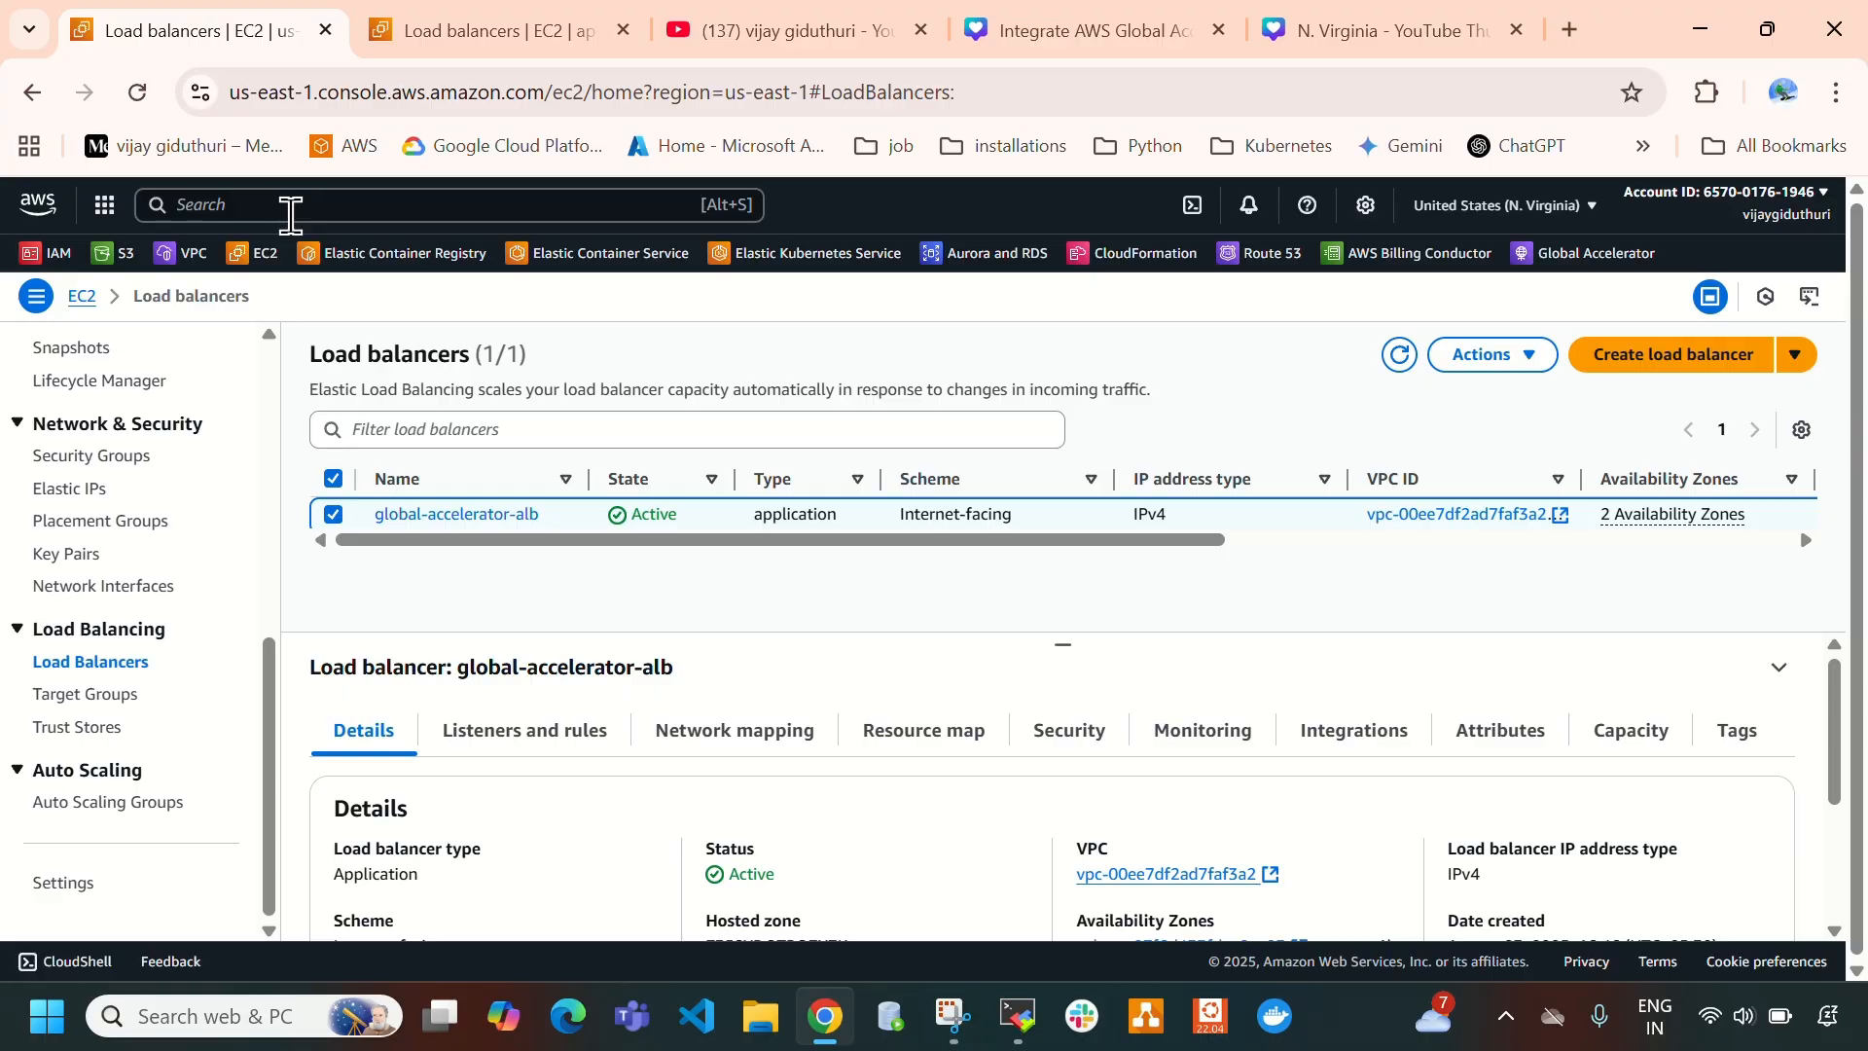
type("globa")
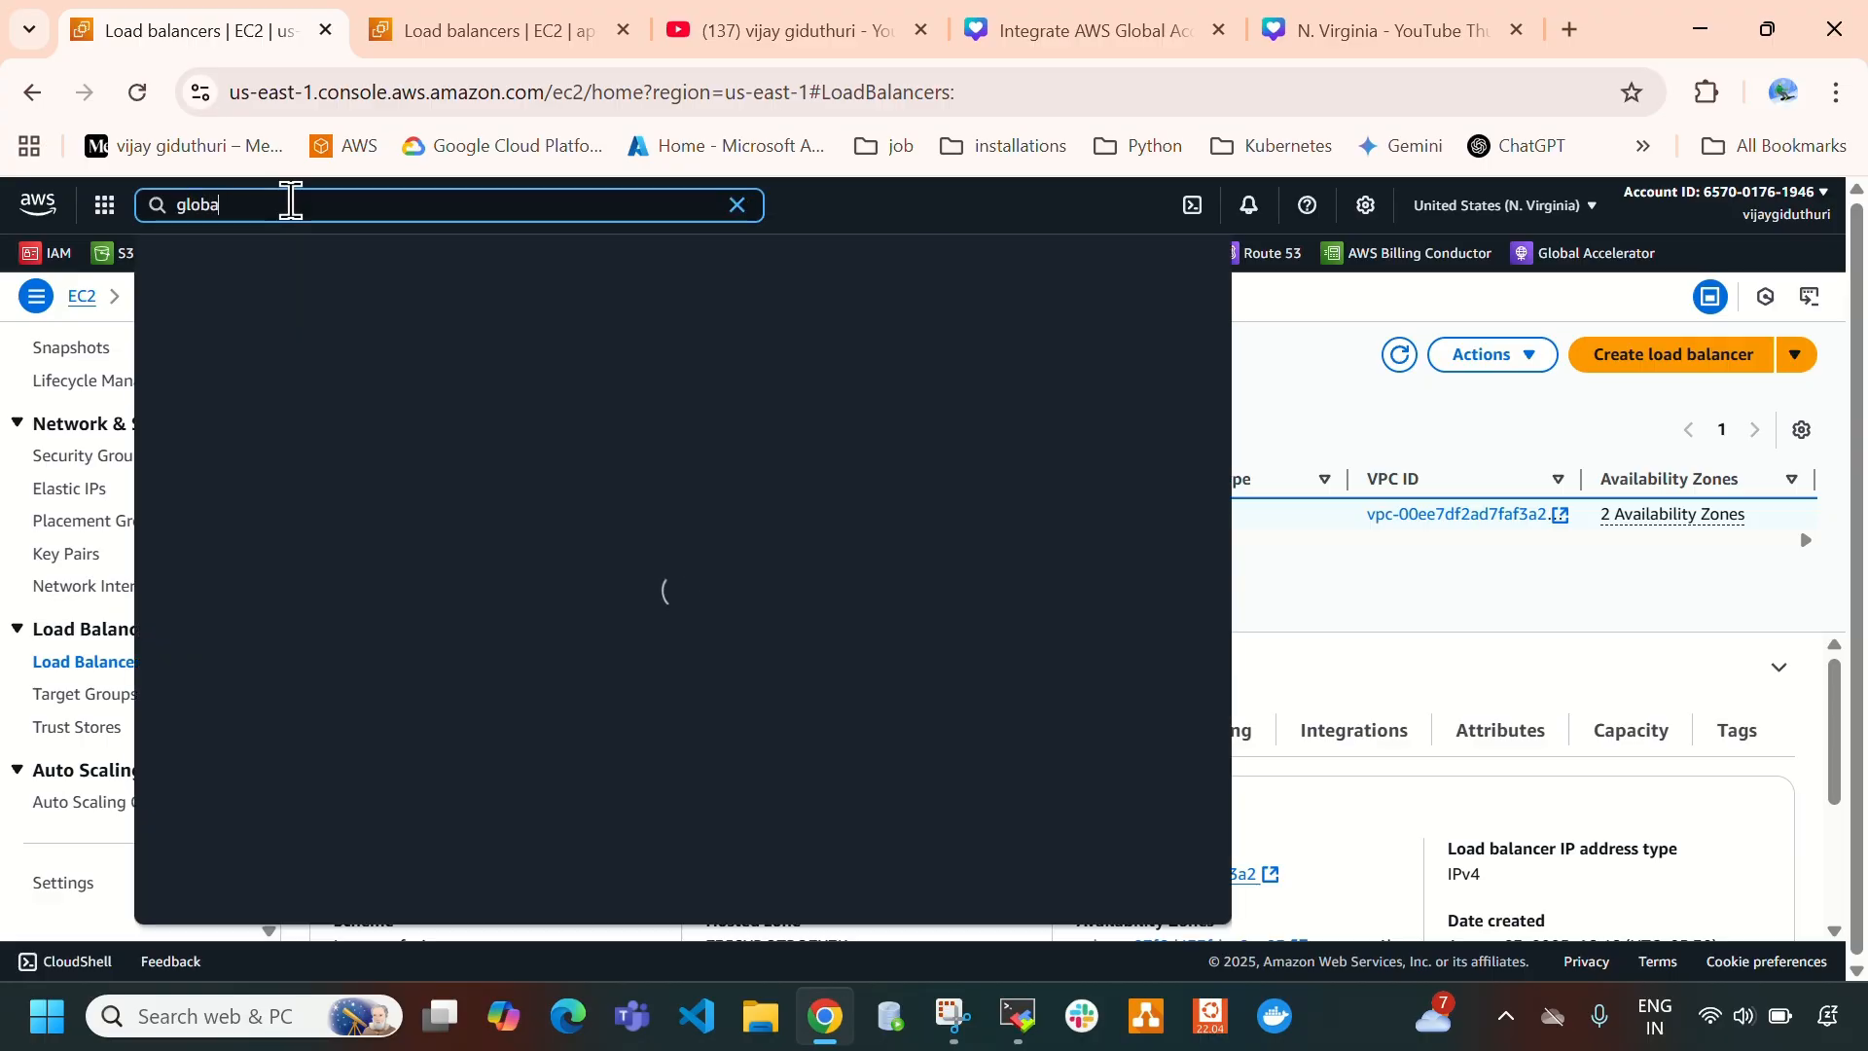
type("l")
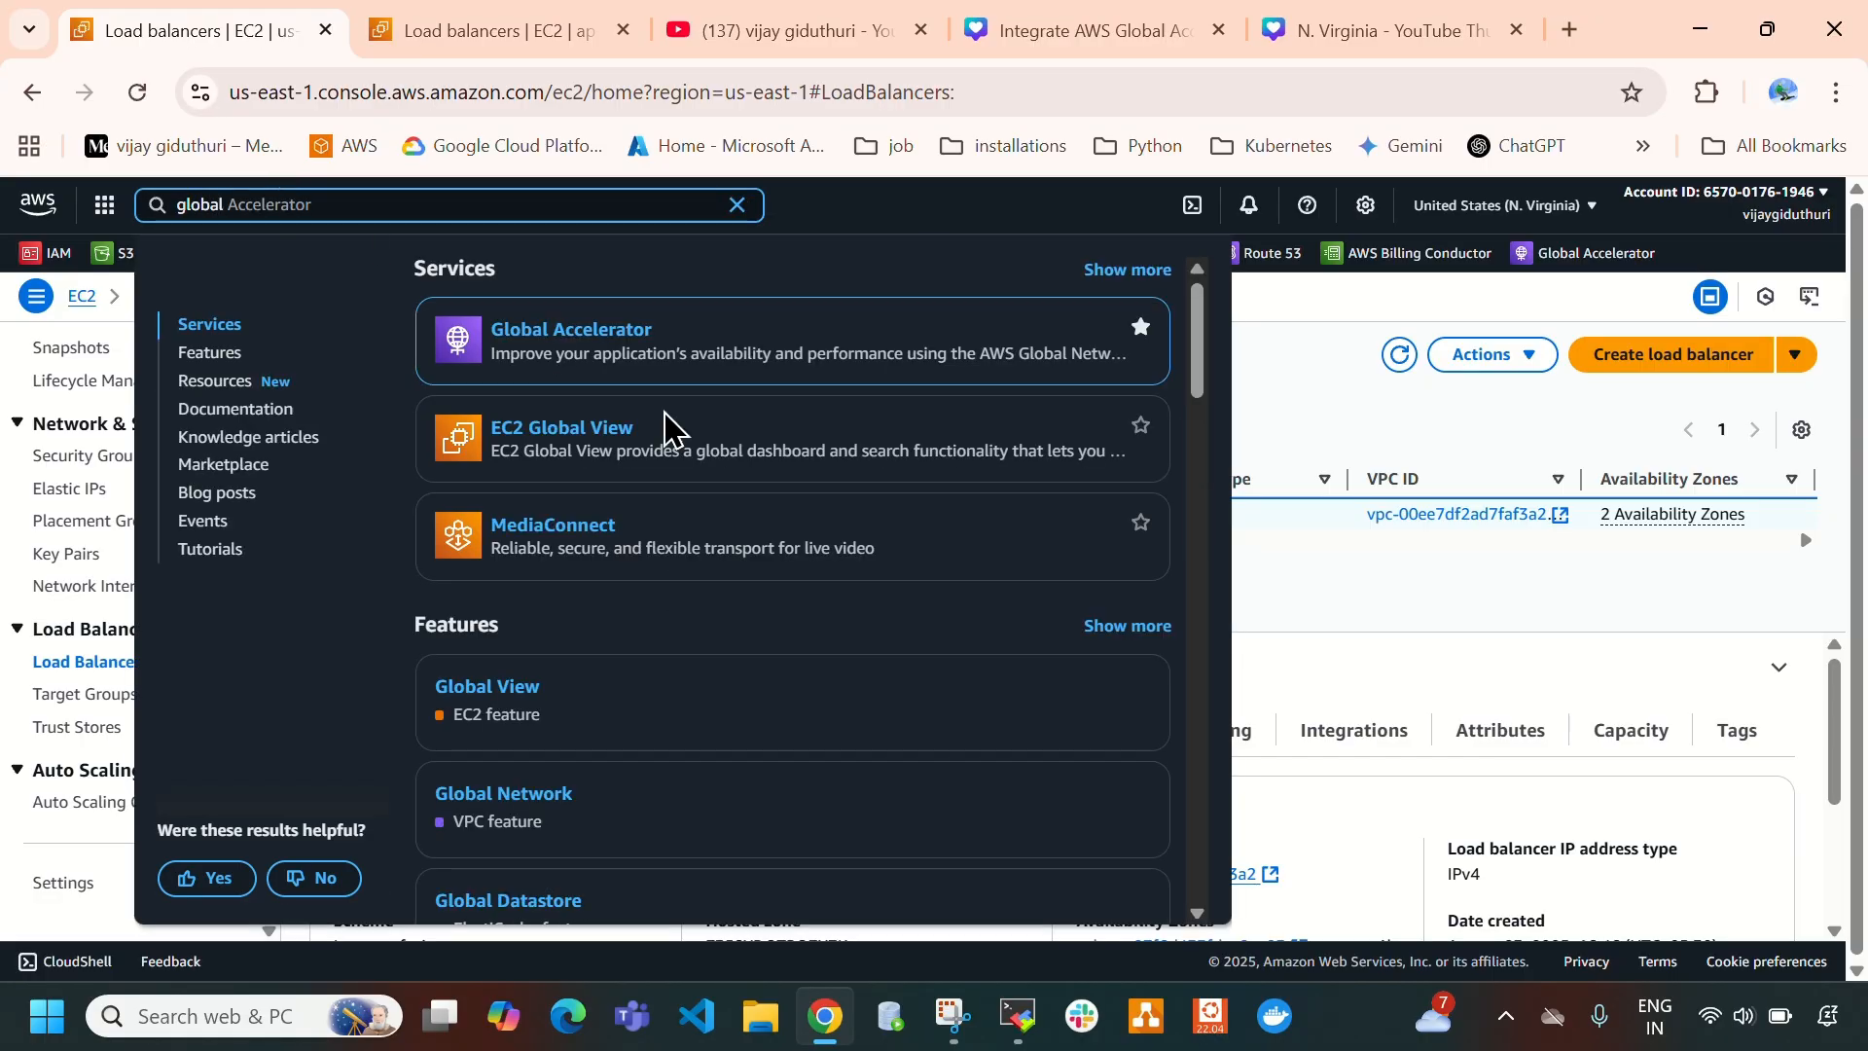
right_click(589, 332)
left_click(694, 368)
left_click(437, 24)
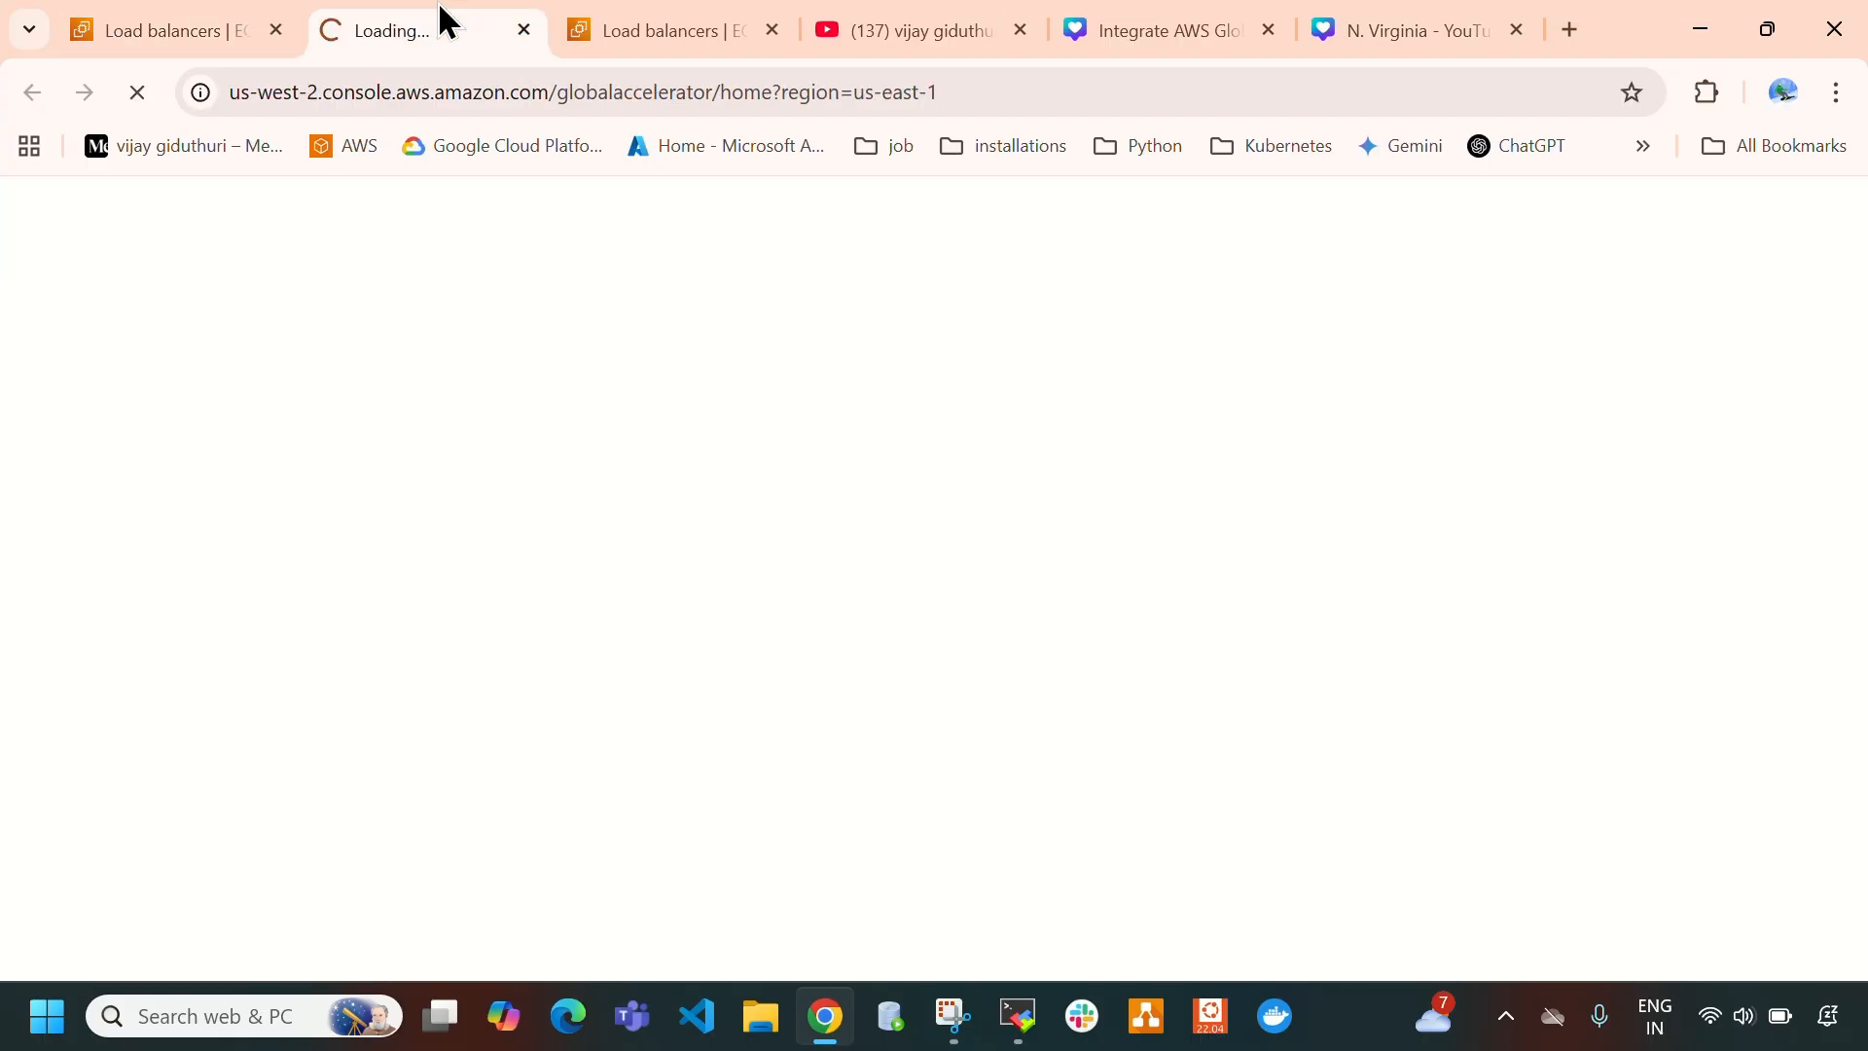
left_click(127, 10)
left_click(418, 14)
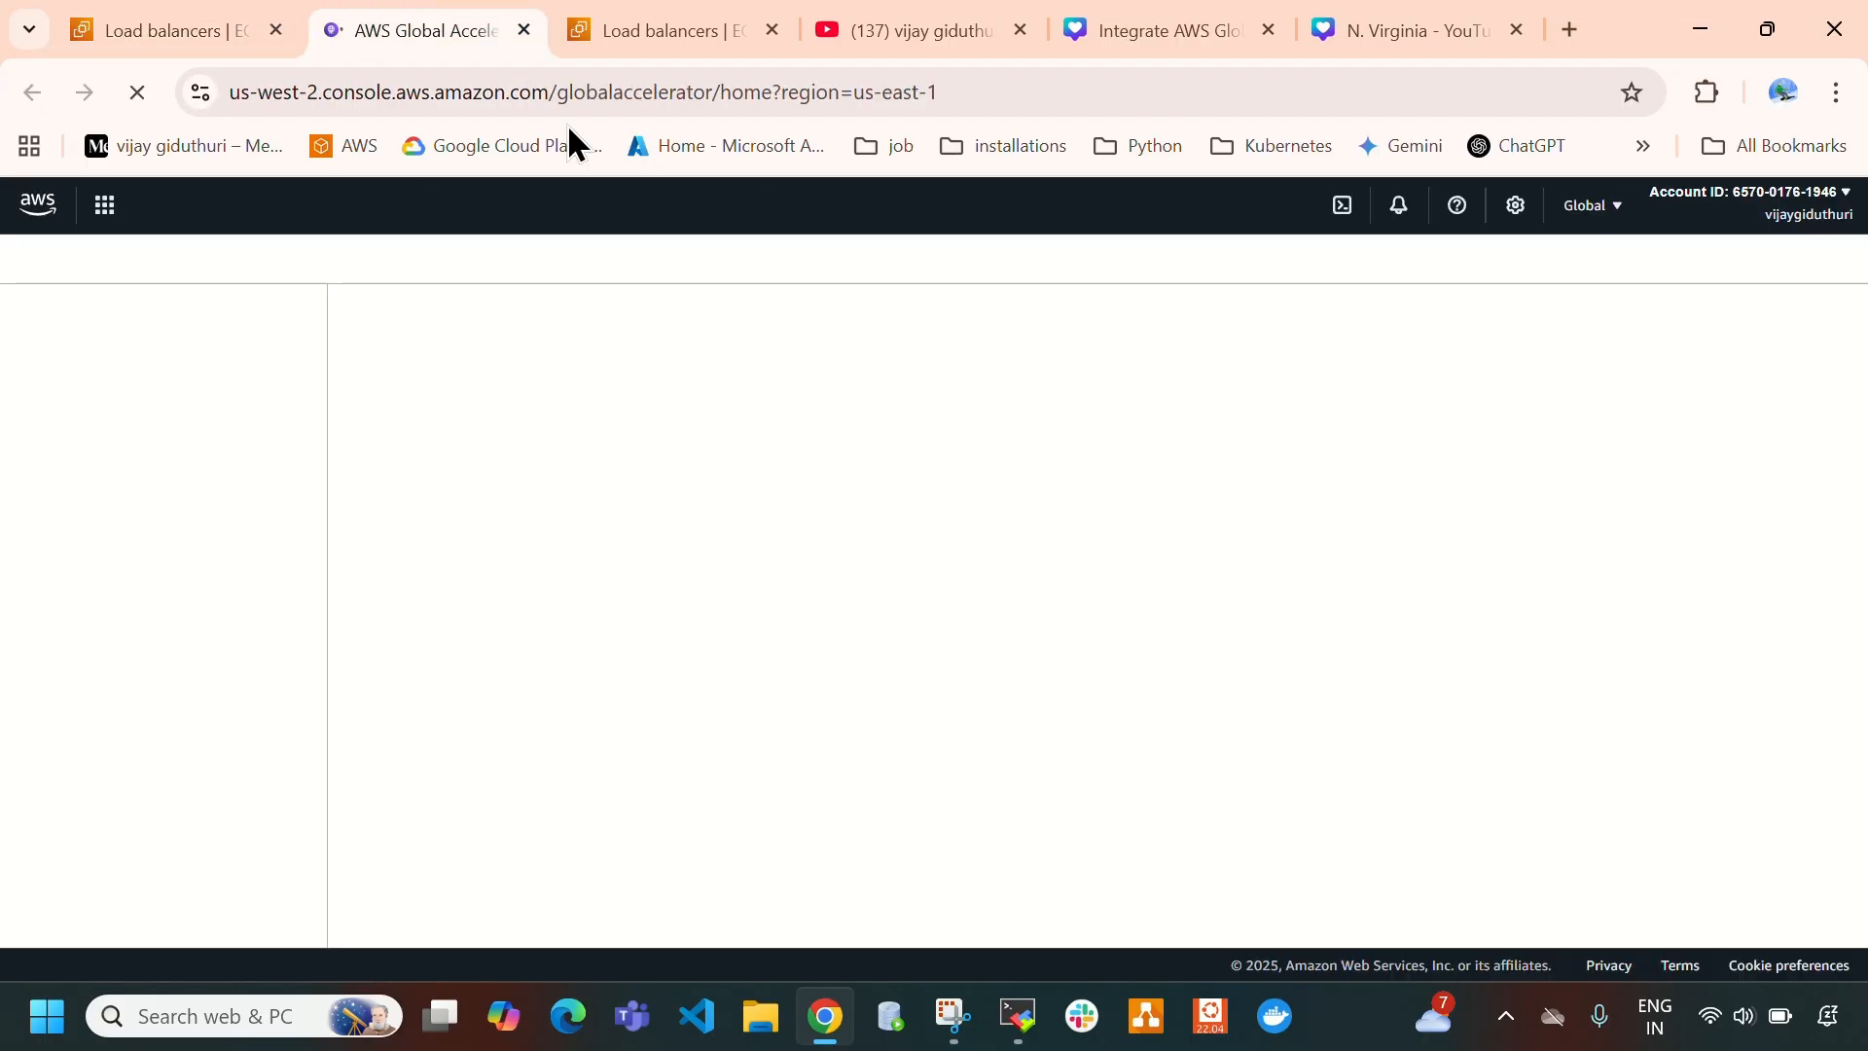
- Show the details of the accelerator global-accelerator-virginia-mumbai
left_click(191, 35)
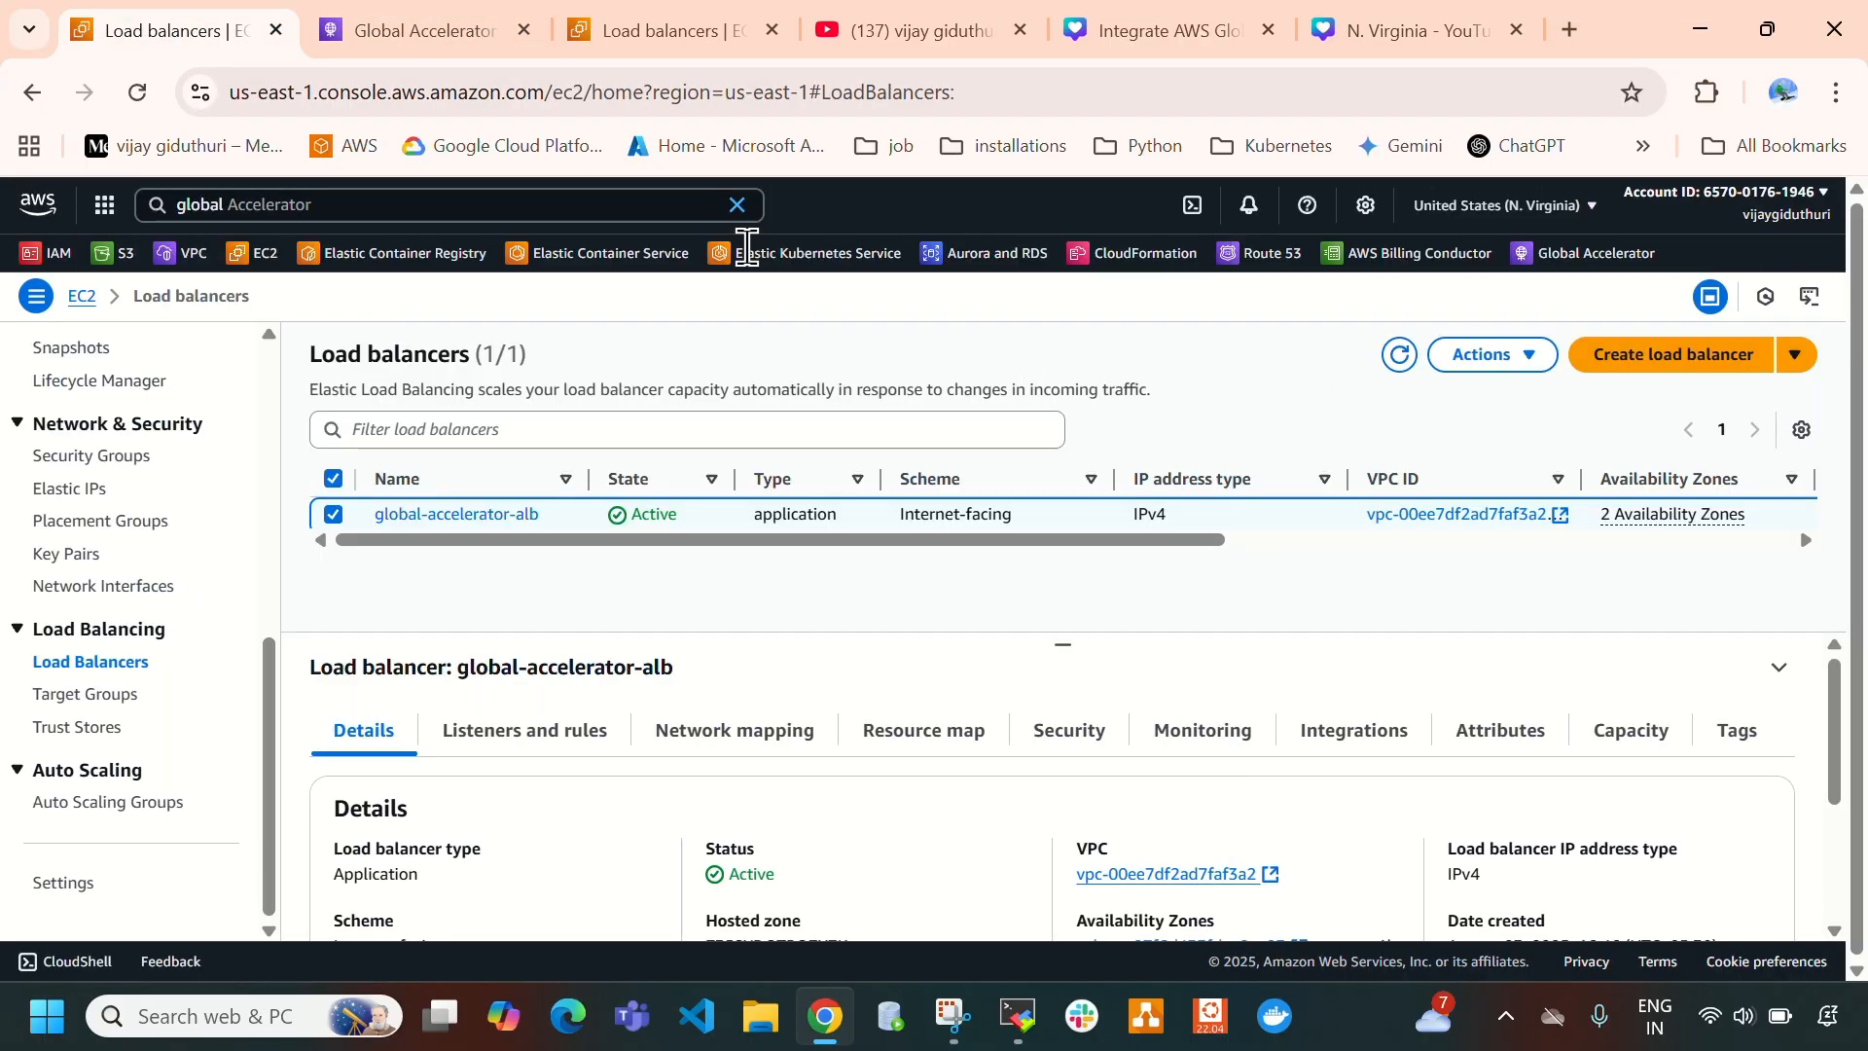
left_click(447, 22)
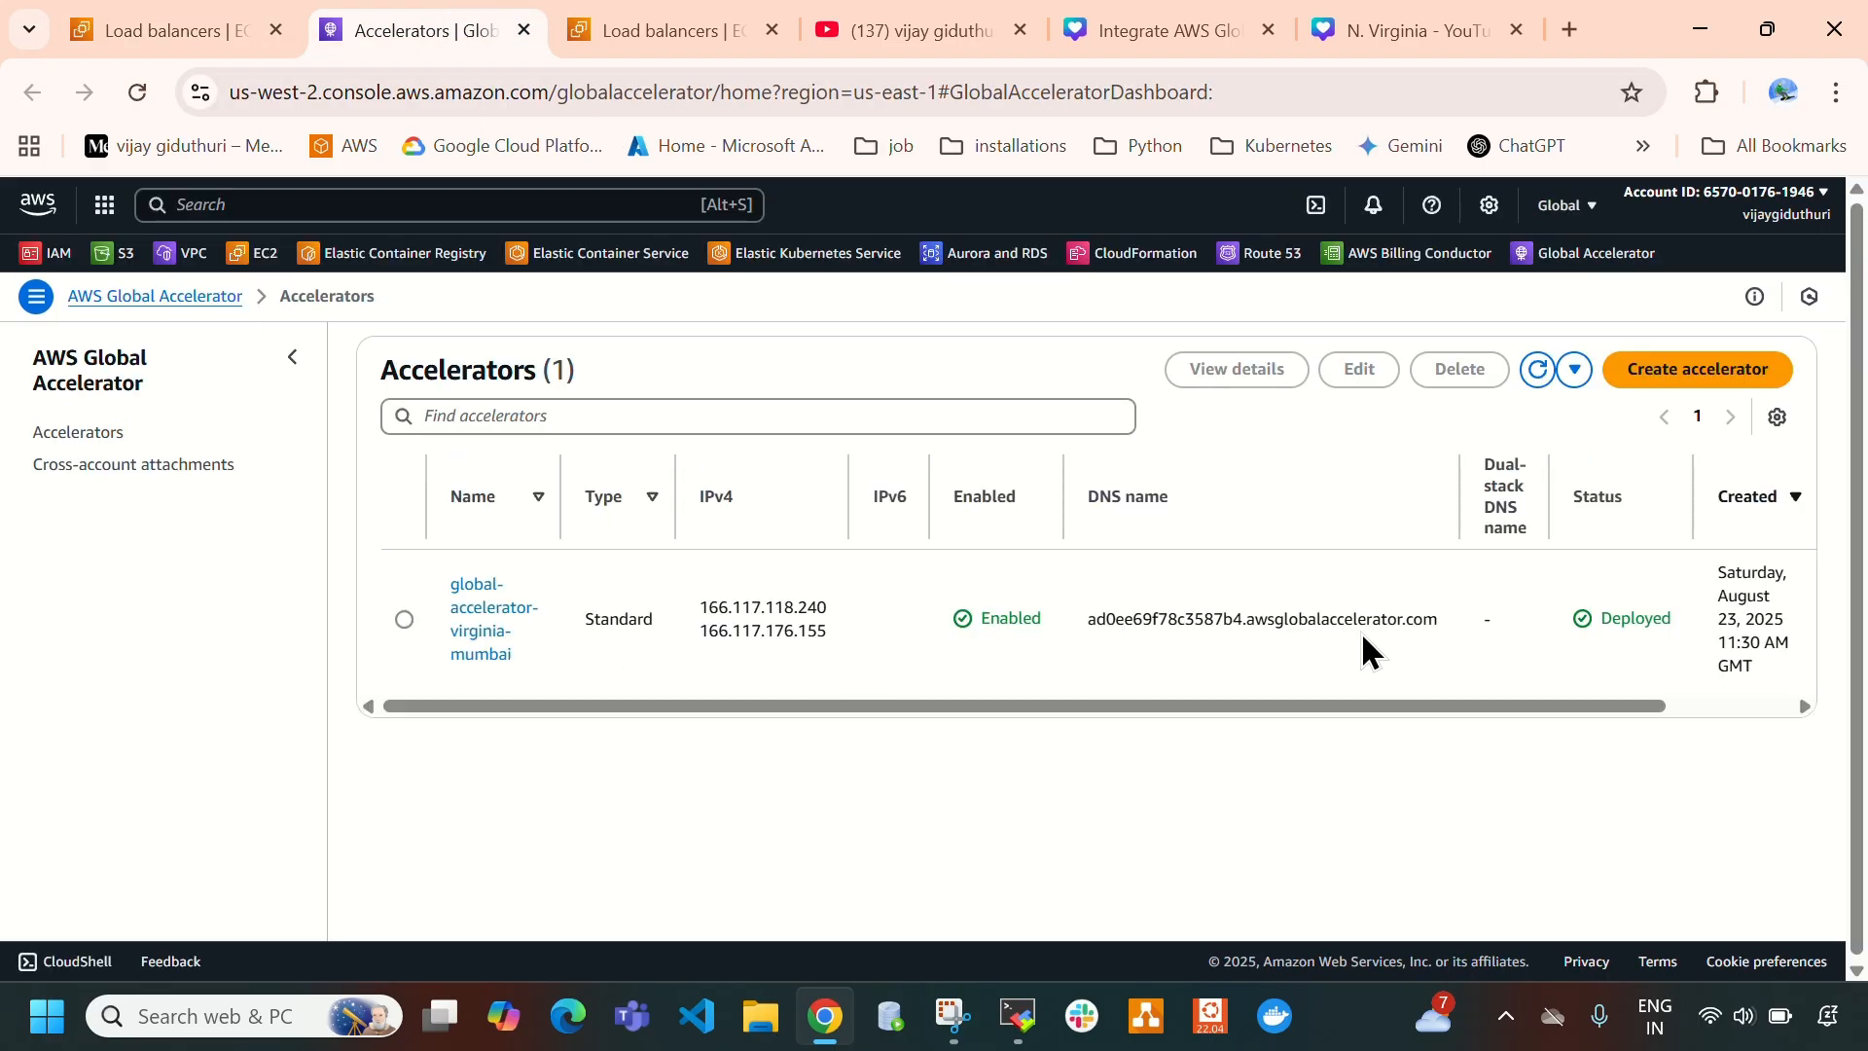
left_click(476, 619)
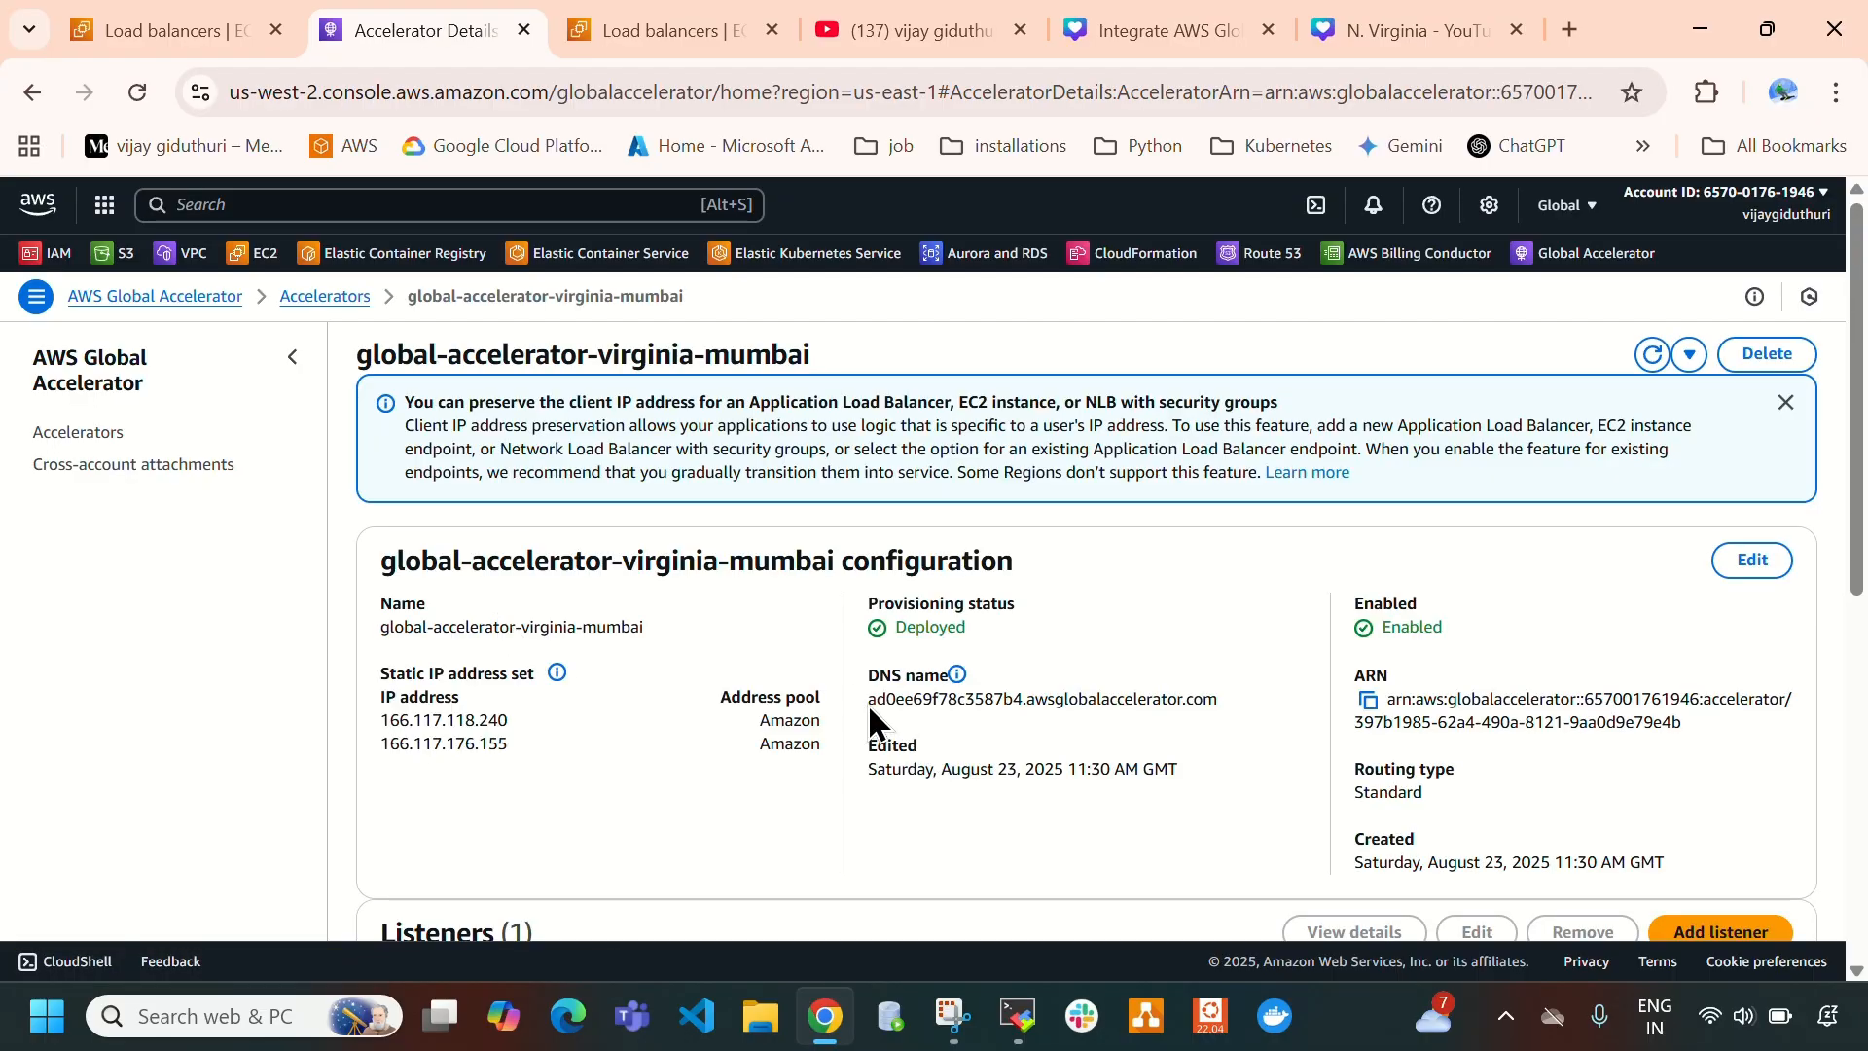
- Copy the accelerator's DNS name and load it as a web address in a new browser tab
left_click_drag(869, 700, 1223, 715)
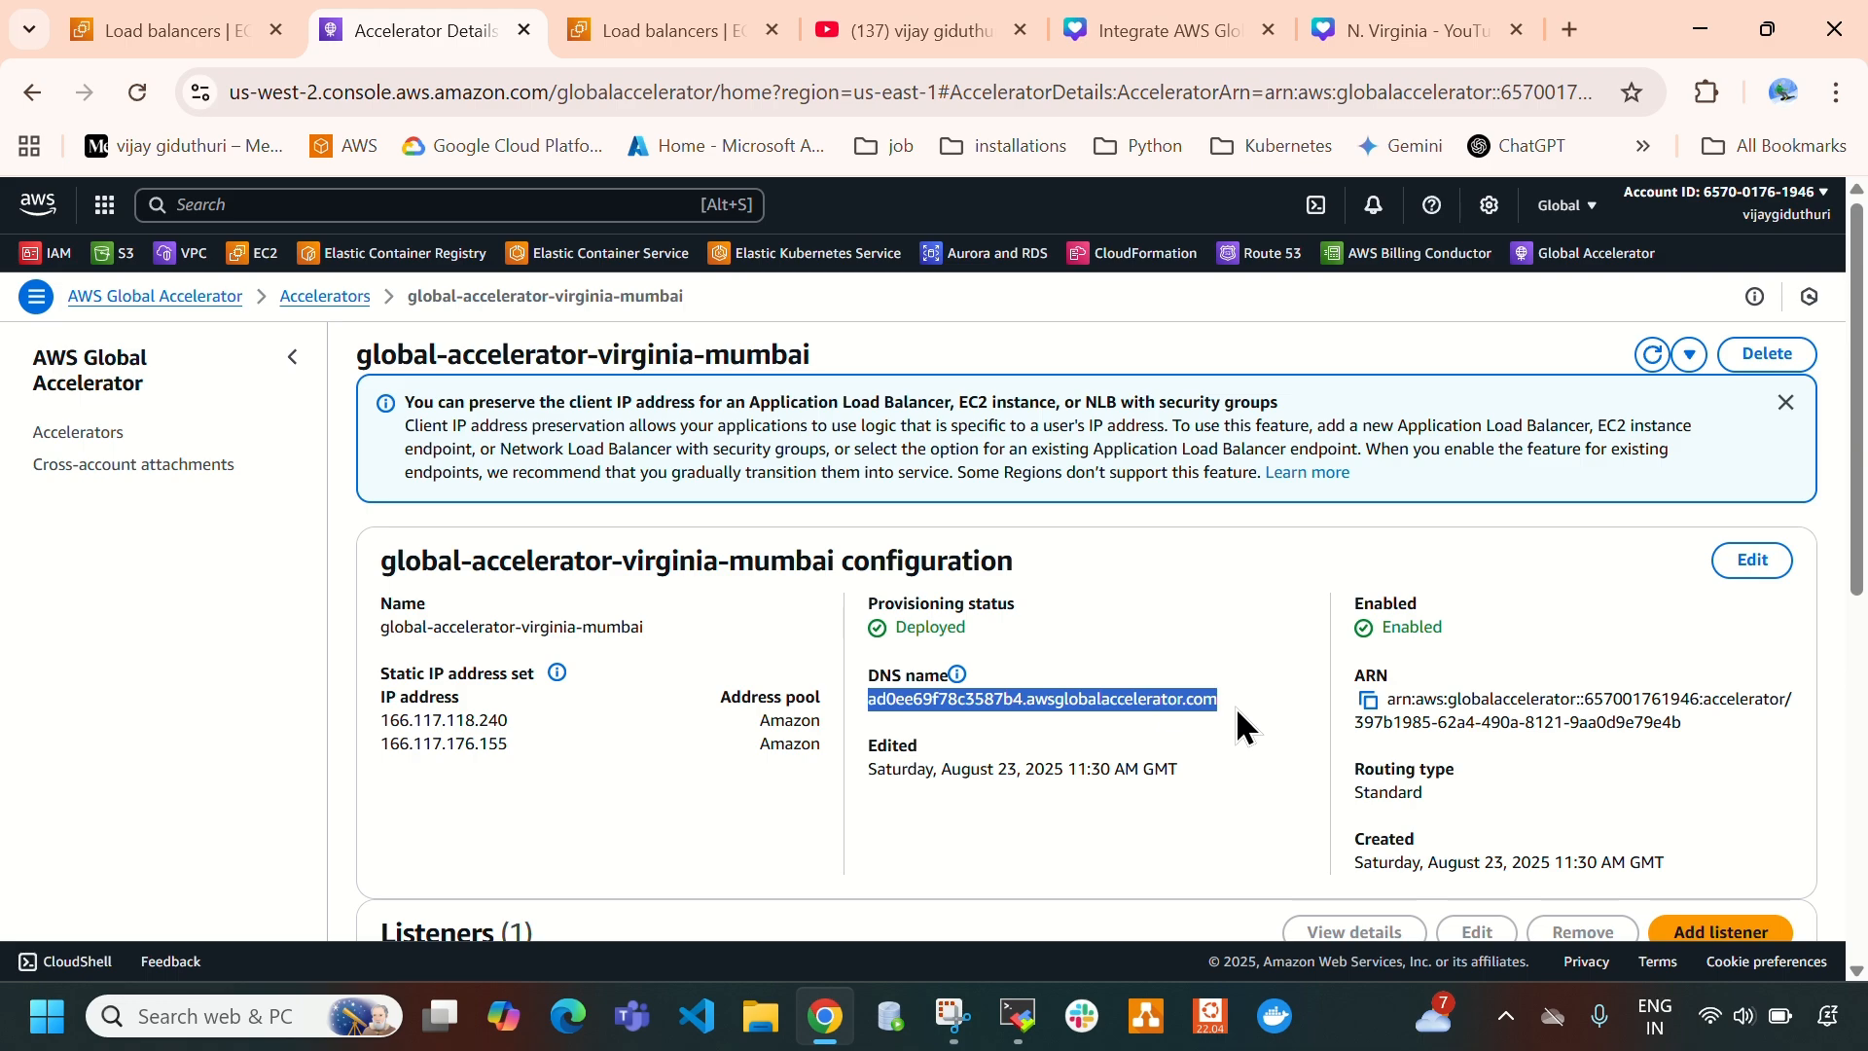
key("ctrl+c")
left_click(1568, 30)
left_click(891, 526)
key("ctrl+v")
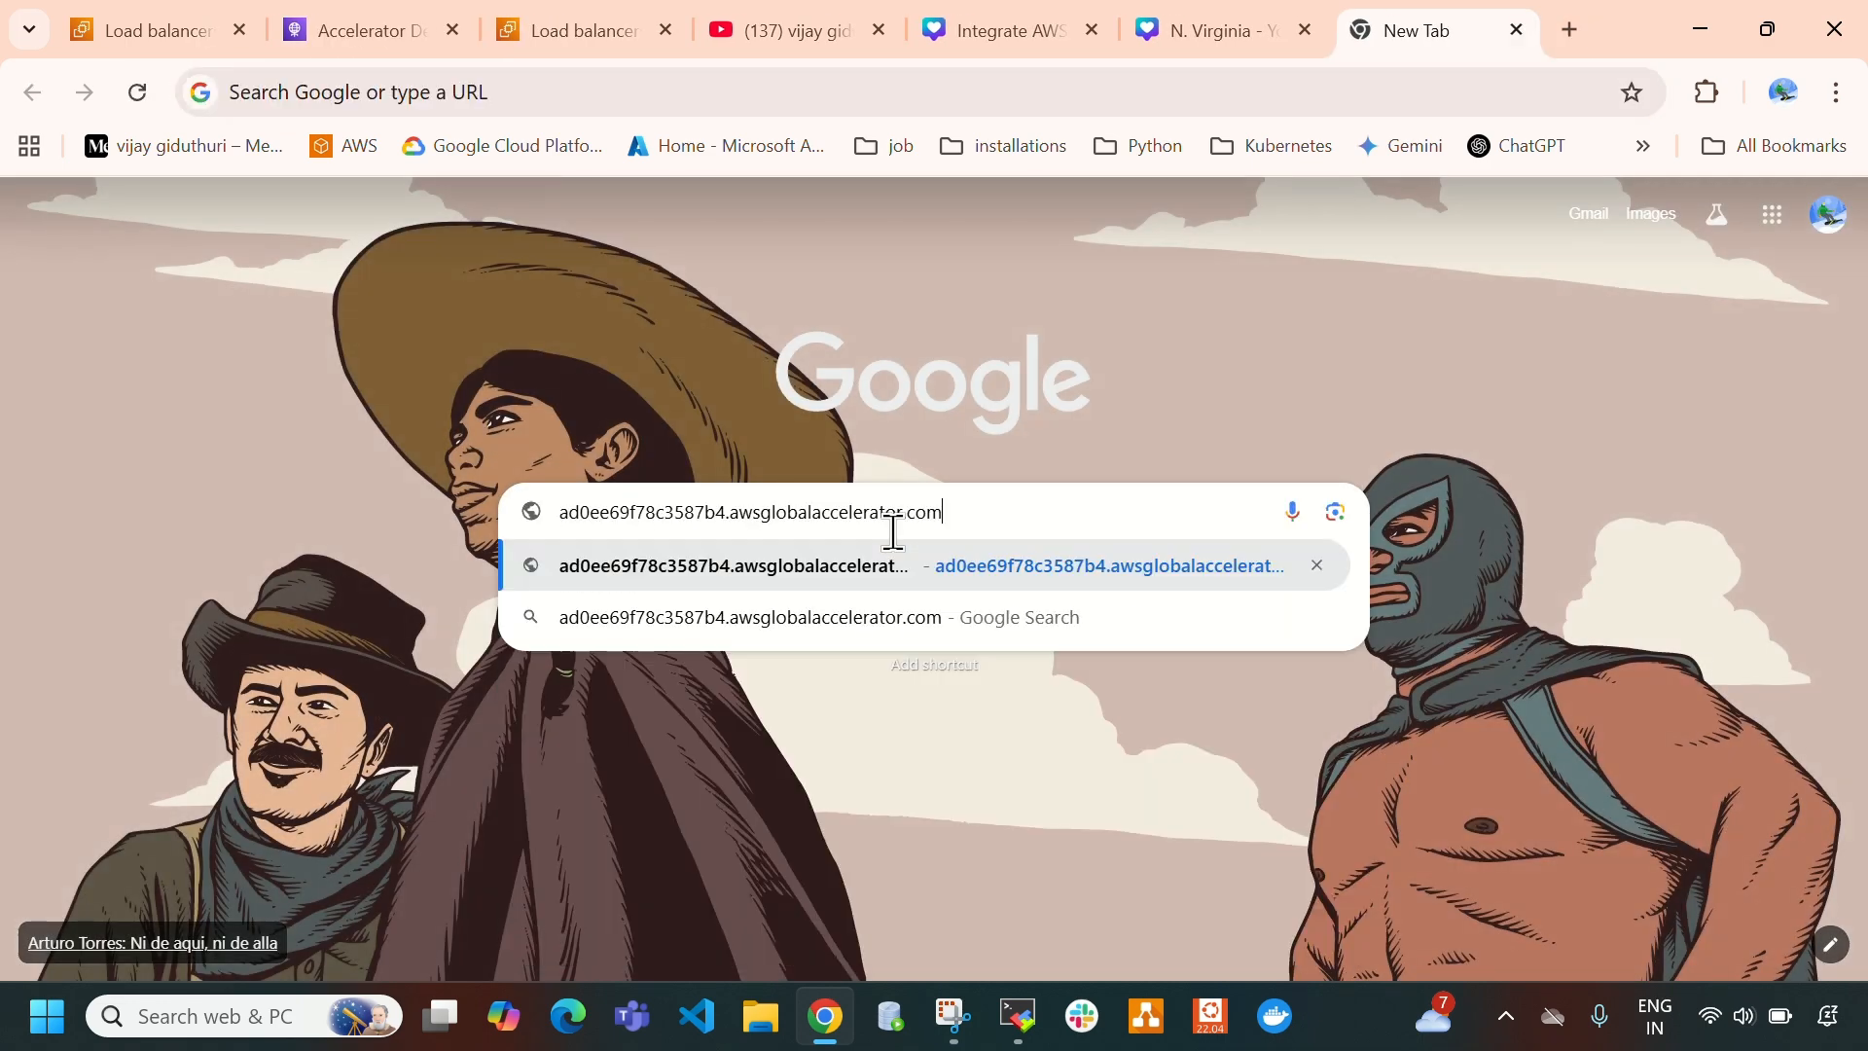
key("Return")
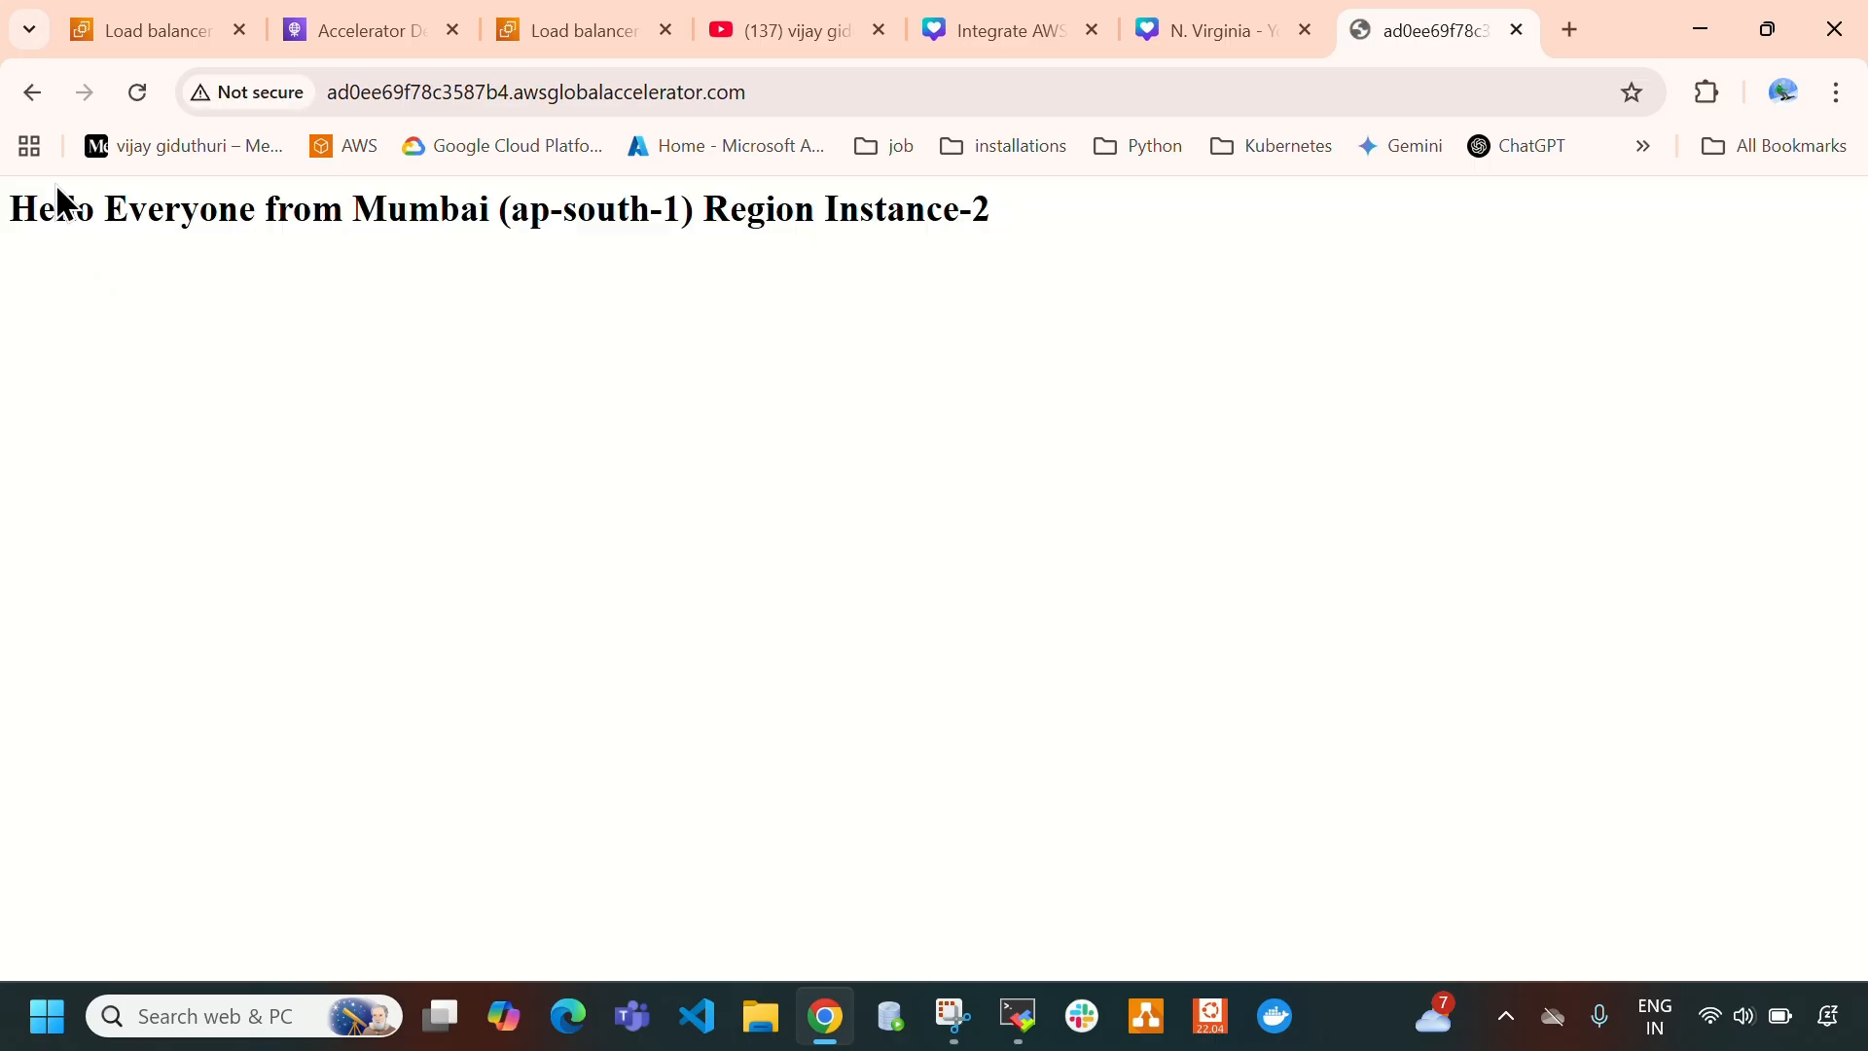
- Reload the accelerator's web page repeatedly and check which region and instance answers each request
left_click_drag(28, 209, 1064, 240)
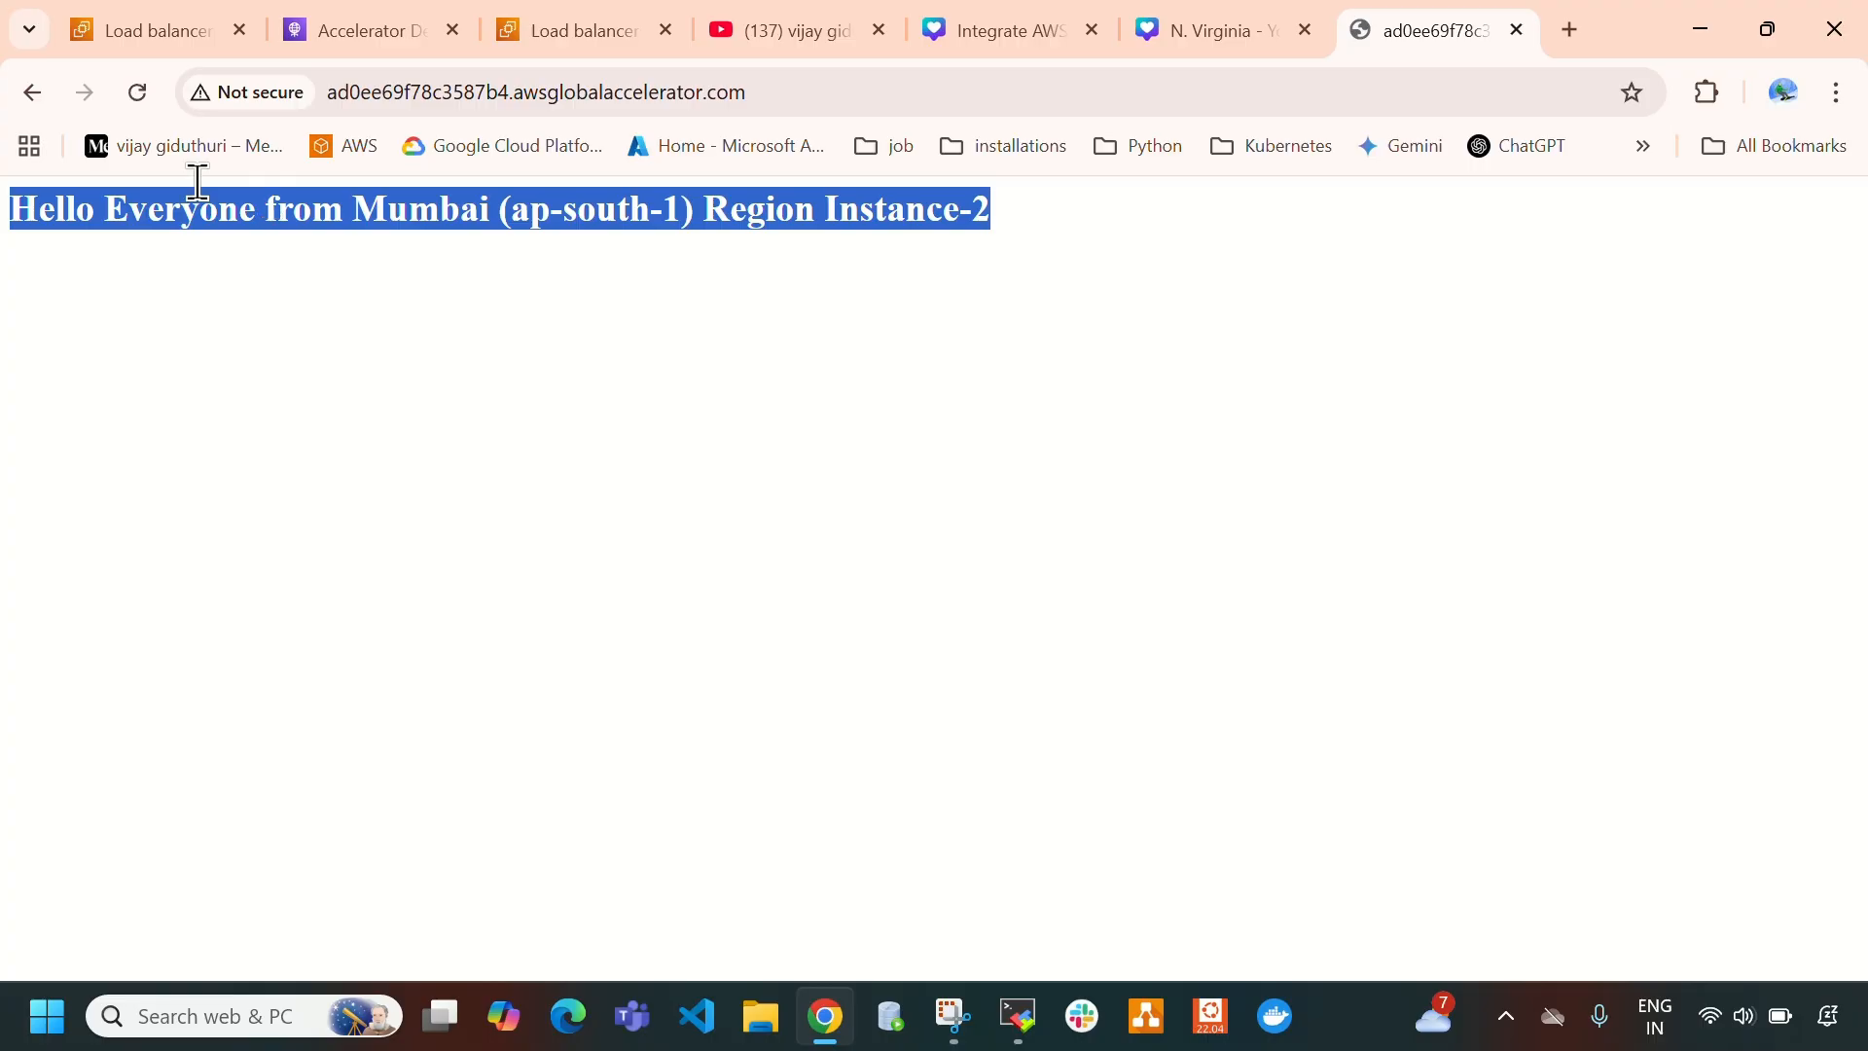
left_click(137, 92)
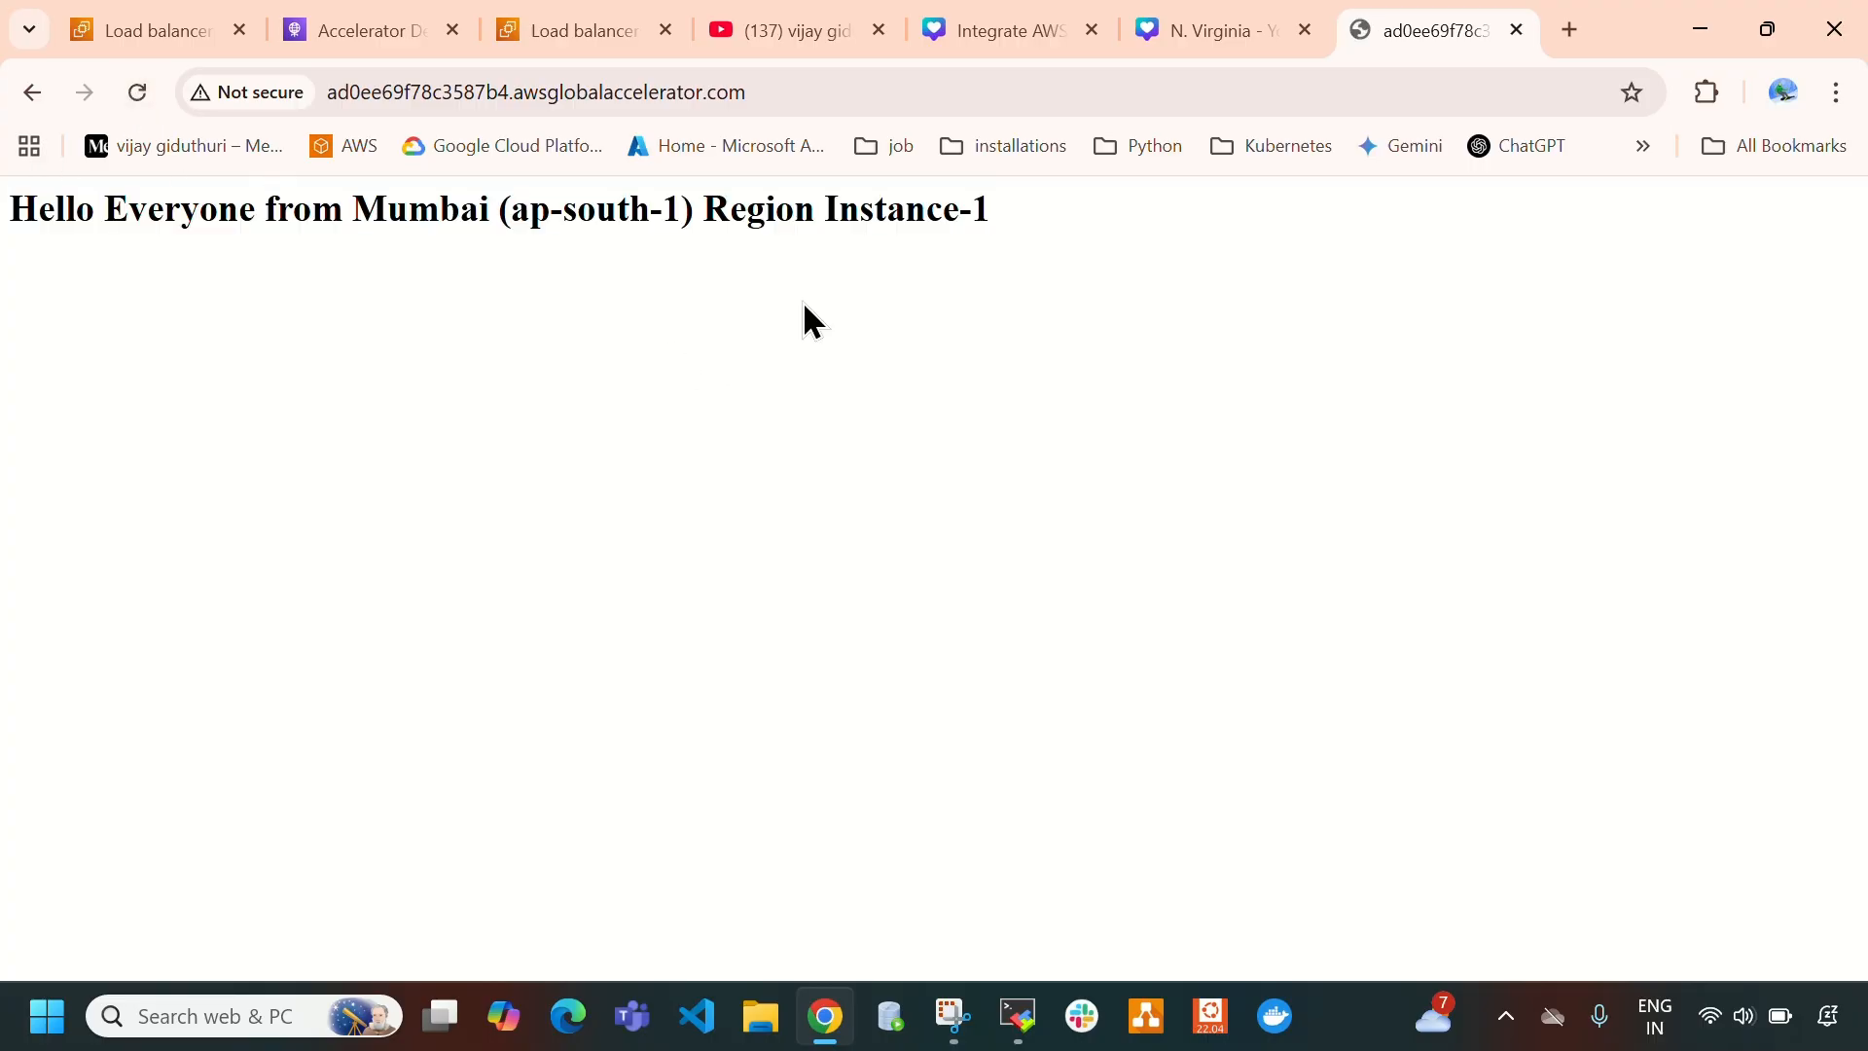
left_click_drag(837, 208, 991, 210)
left_click(143, 96)
left_click_drag(834, 215, 978, 218)
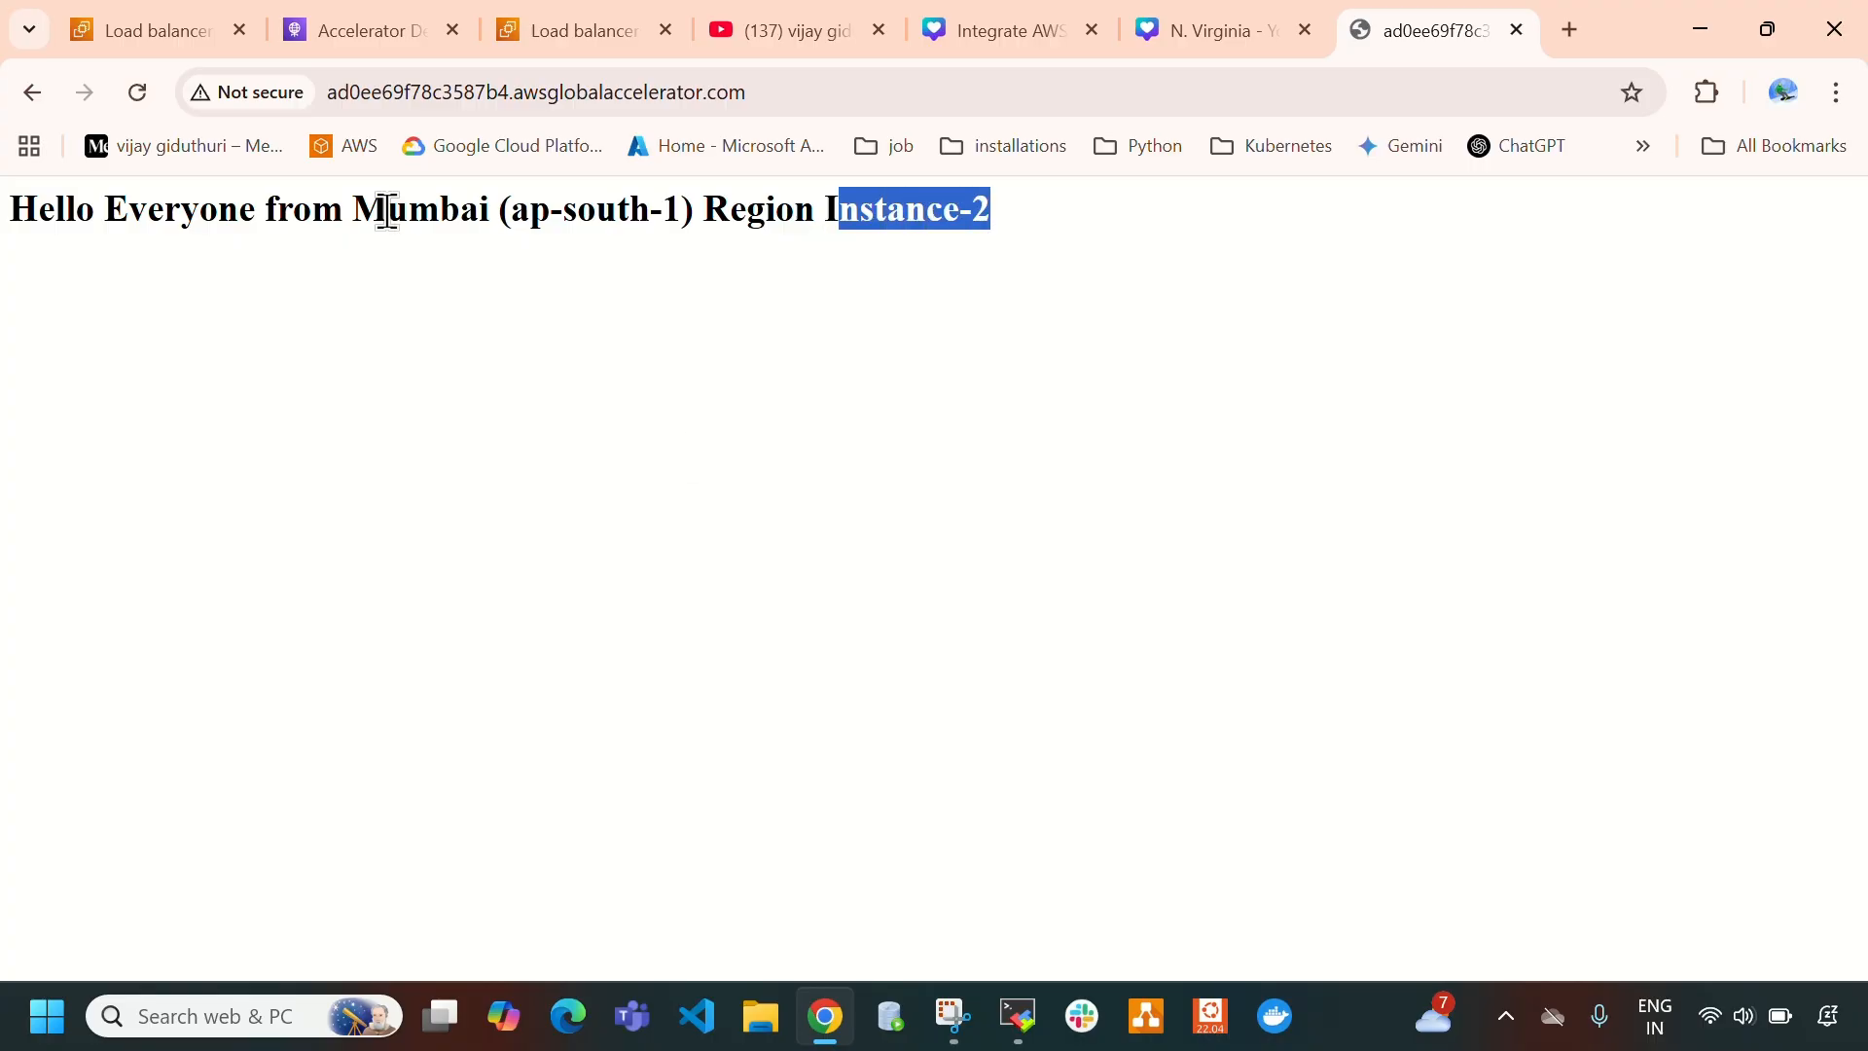
left_click_drag(387, 208, 696, 210)
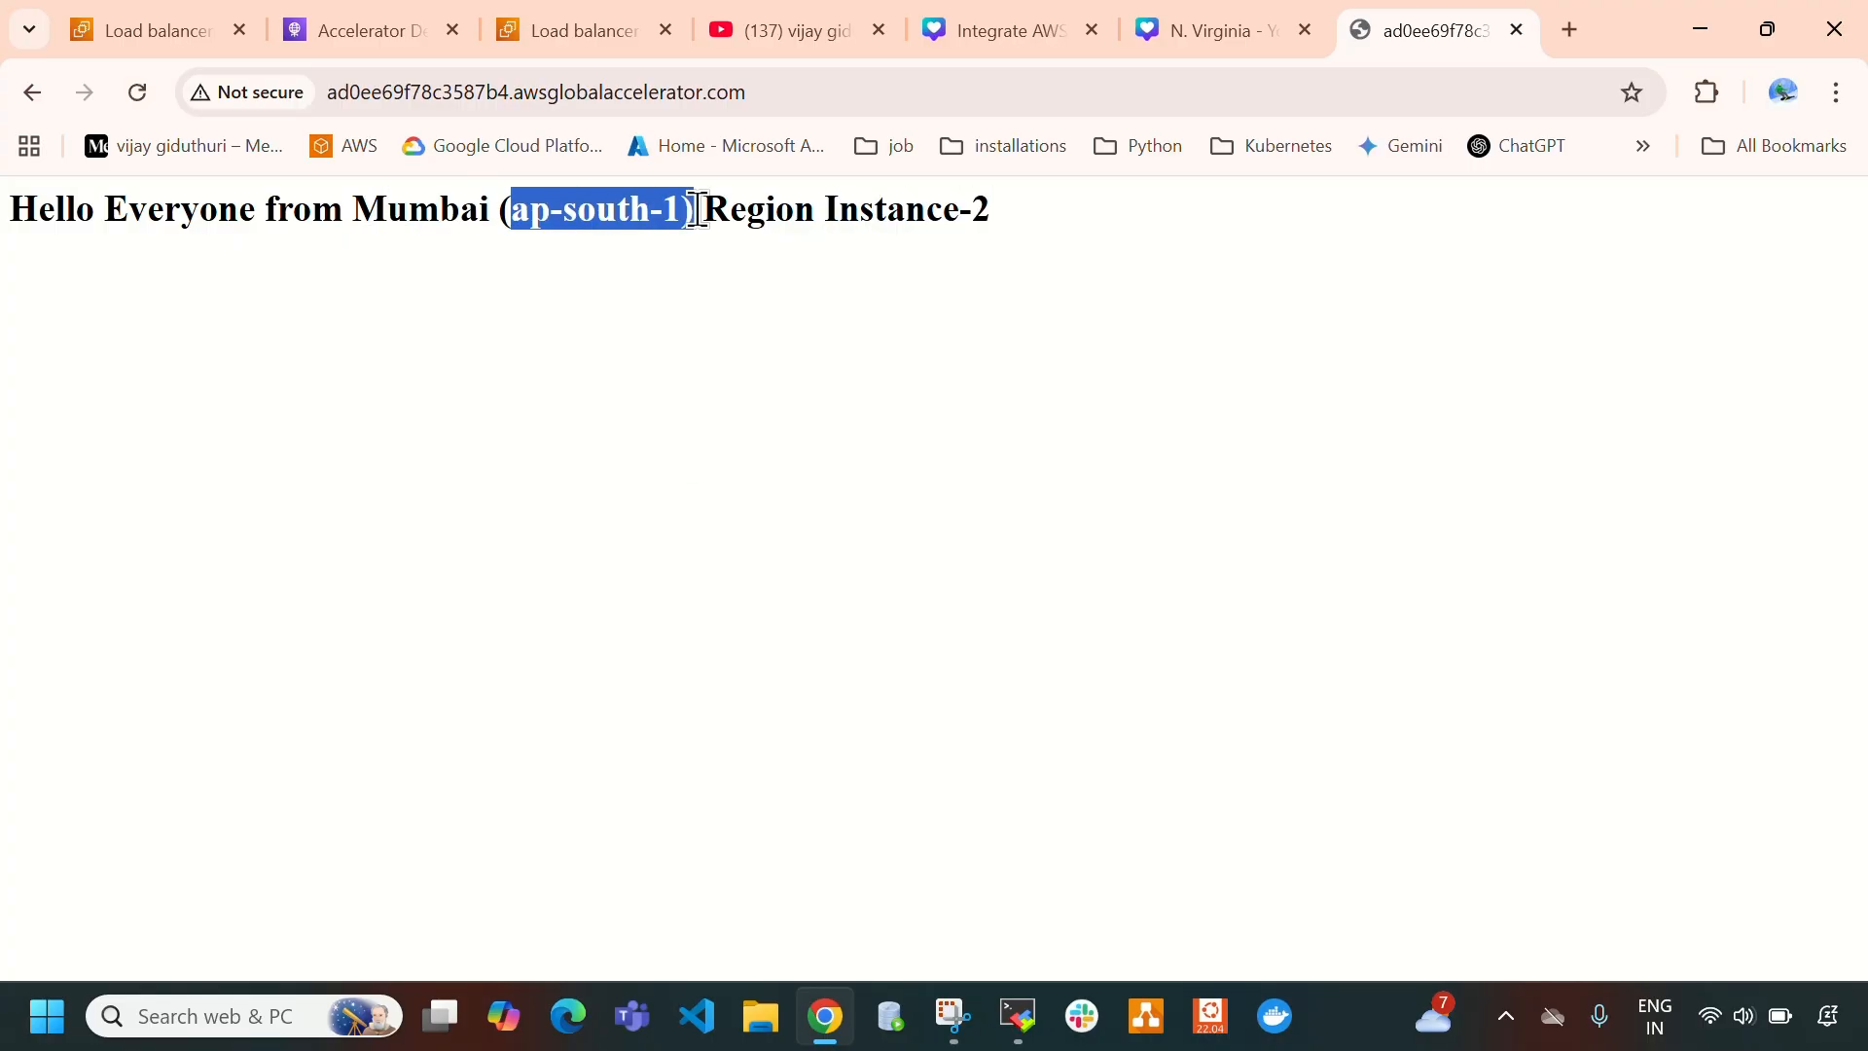
left_click_drag(826, 213, 1048, 236)
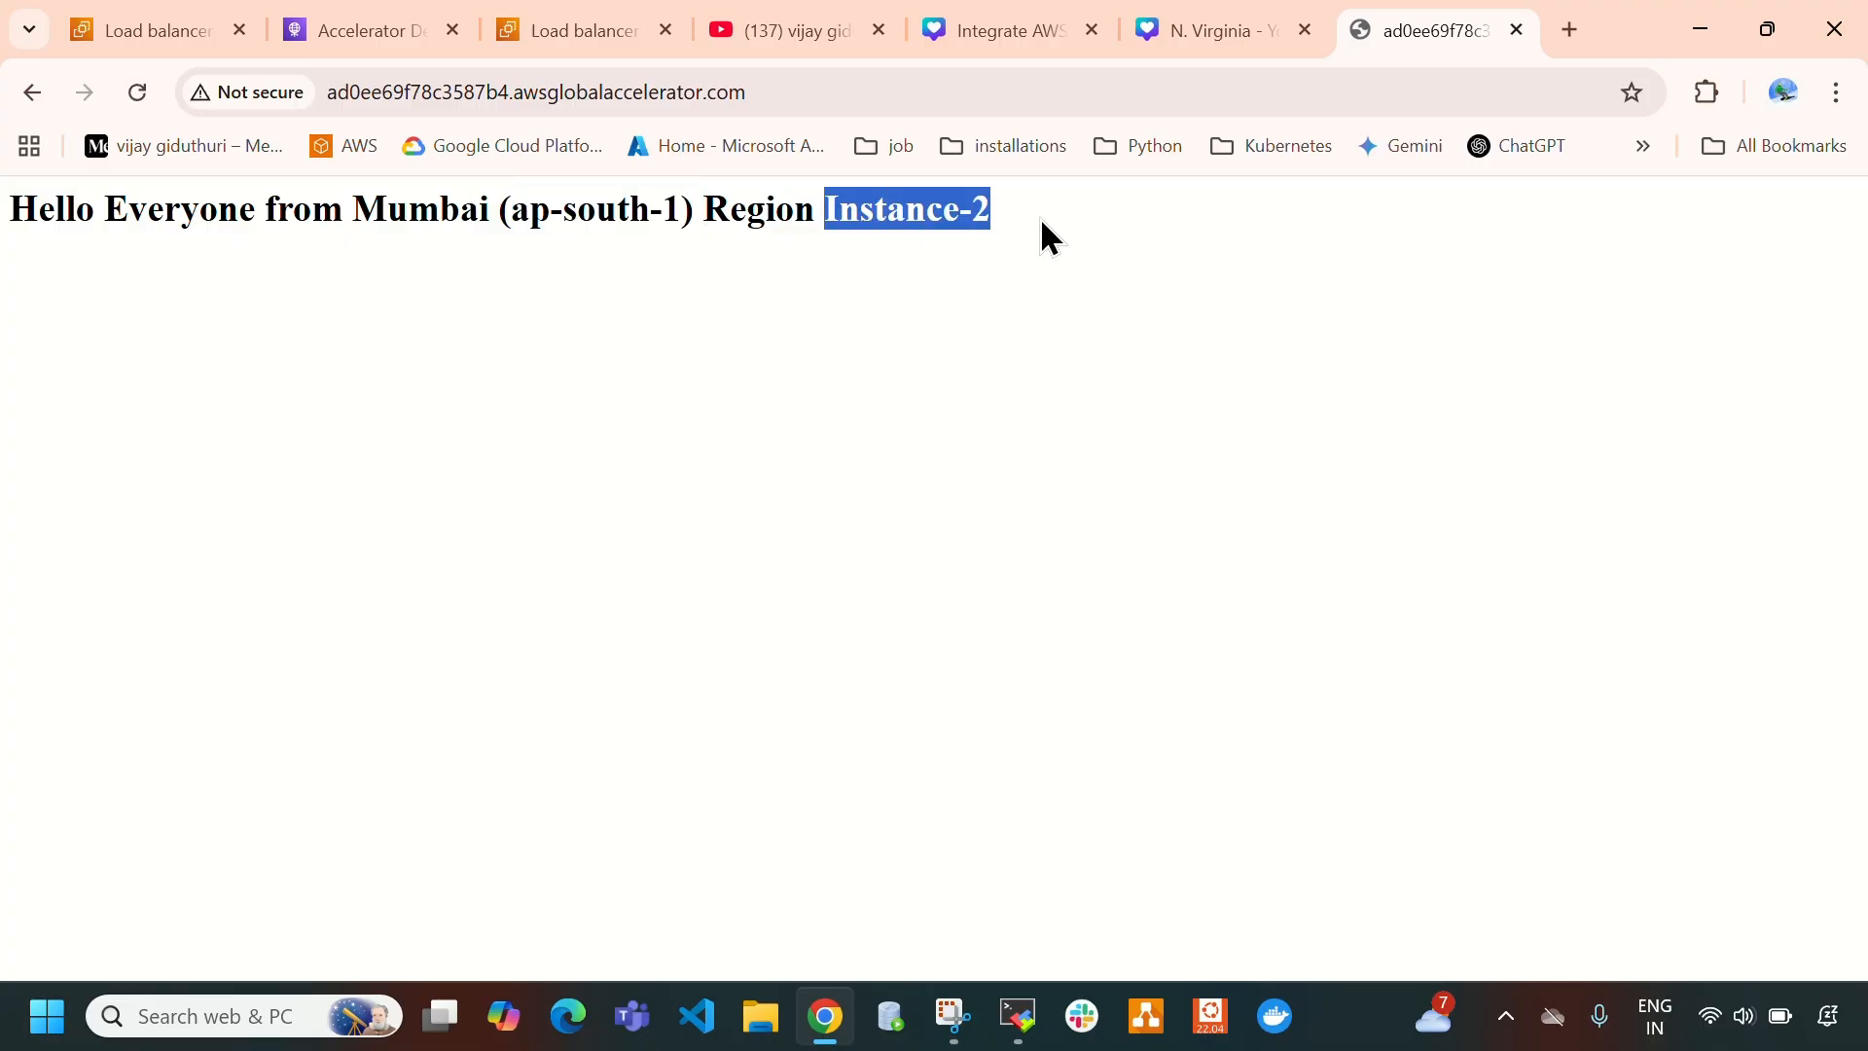
left_click(993, 487)
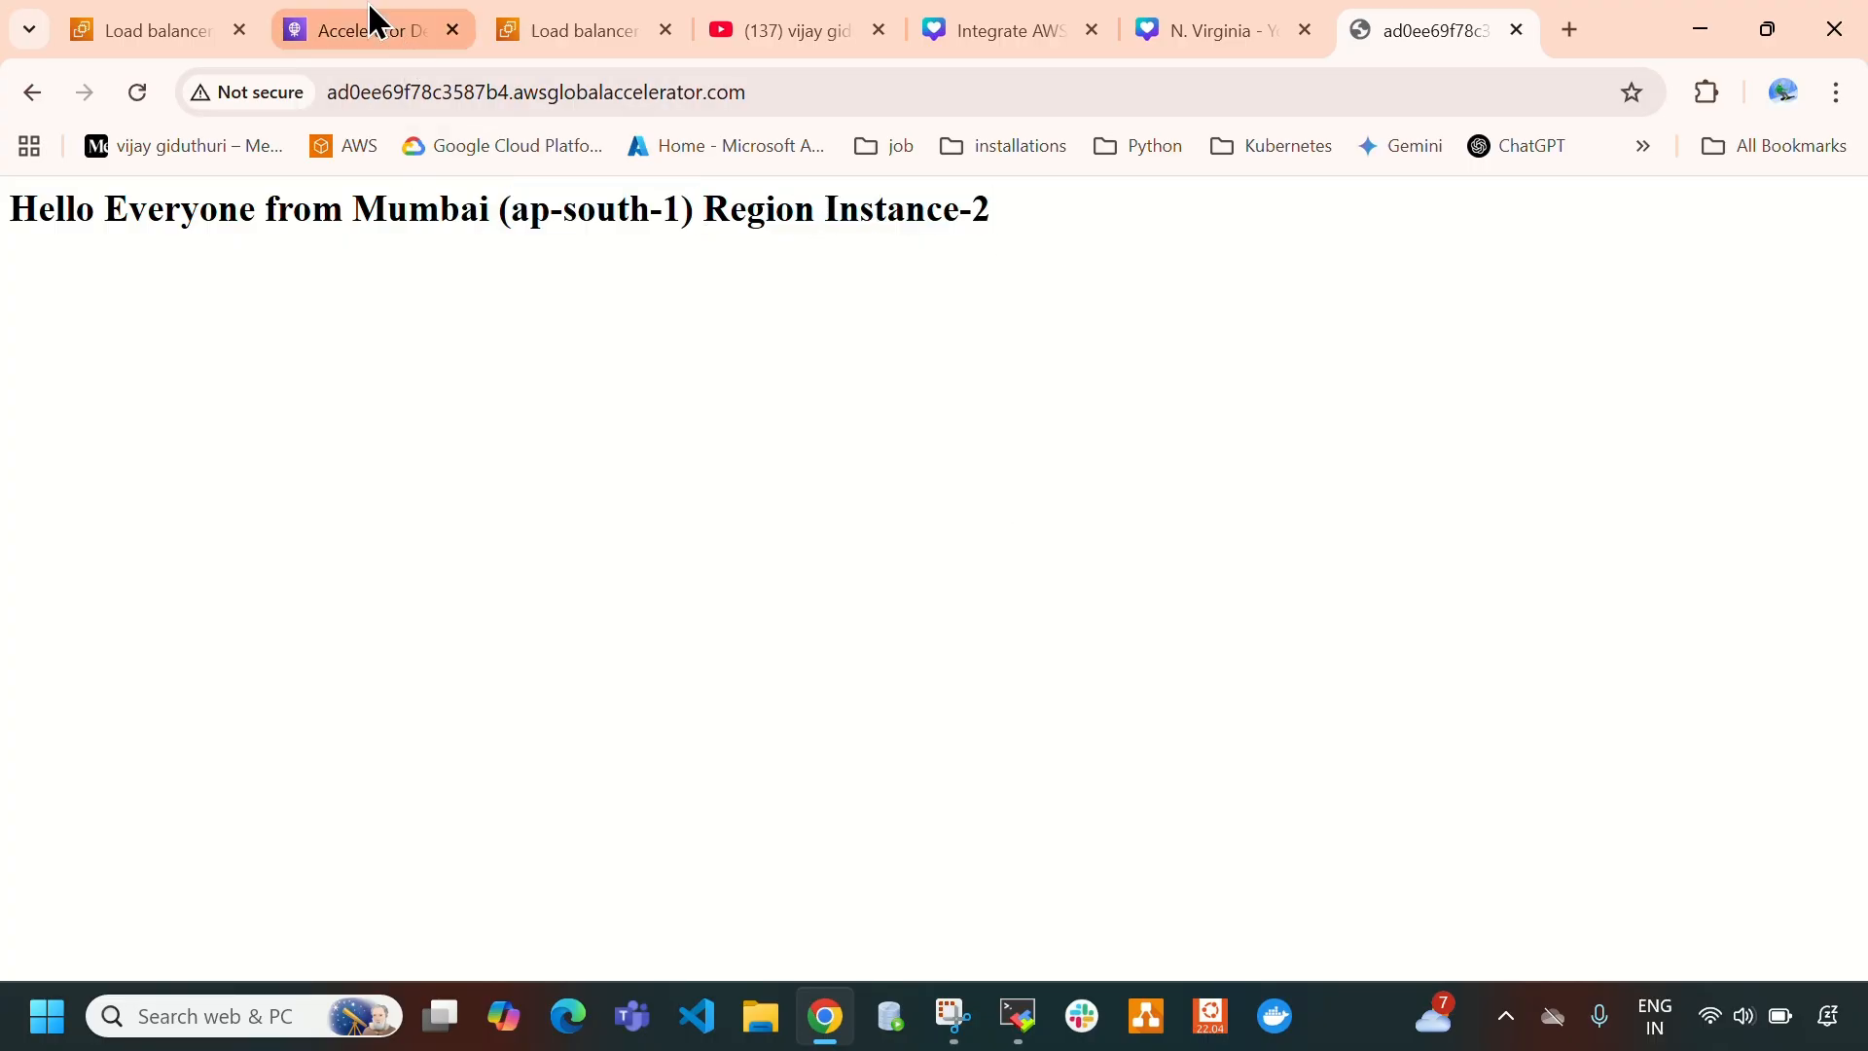
- Close the accelerator's test page and return to the details of global-accelerator-virginia-mumbai
left_click(378, 32)
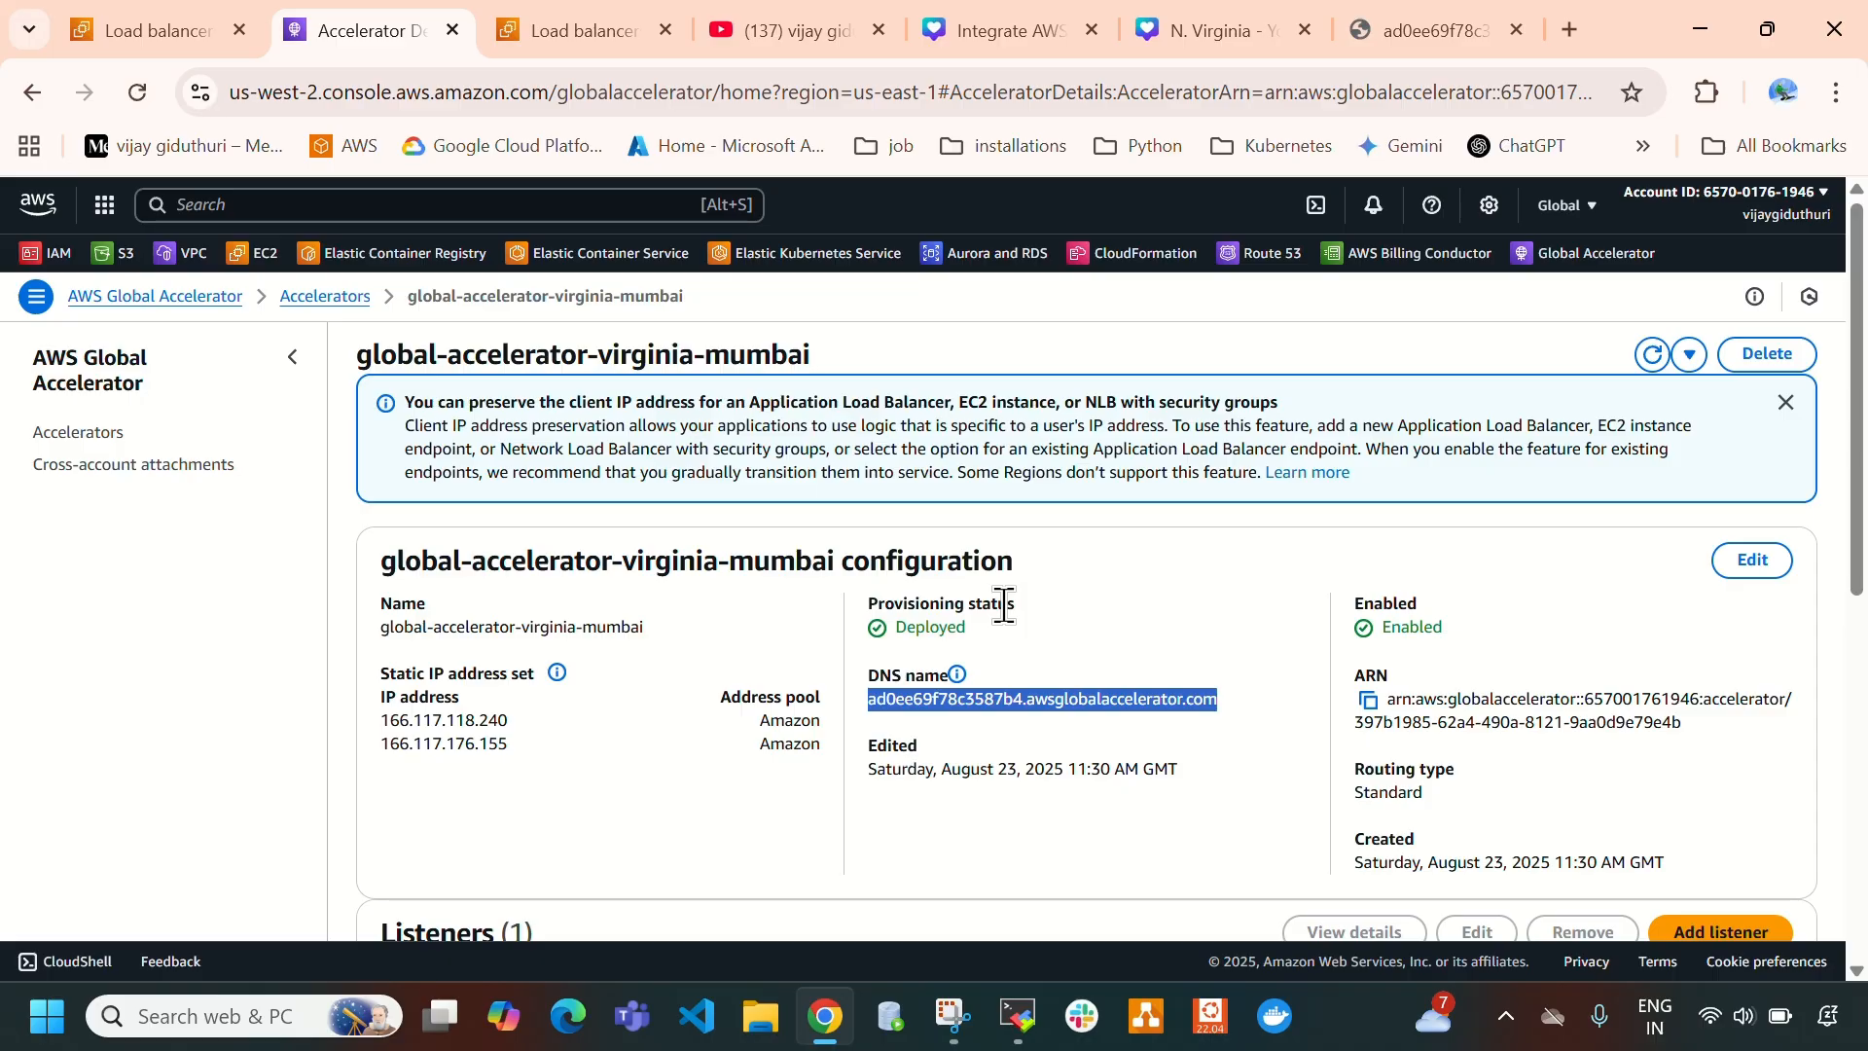
left_click(1536, 39)
left_click(1516, 31)
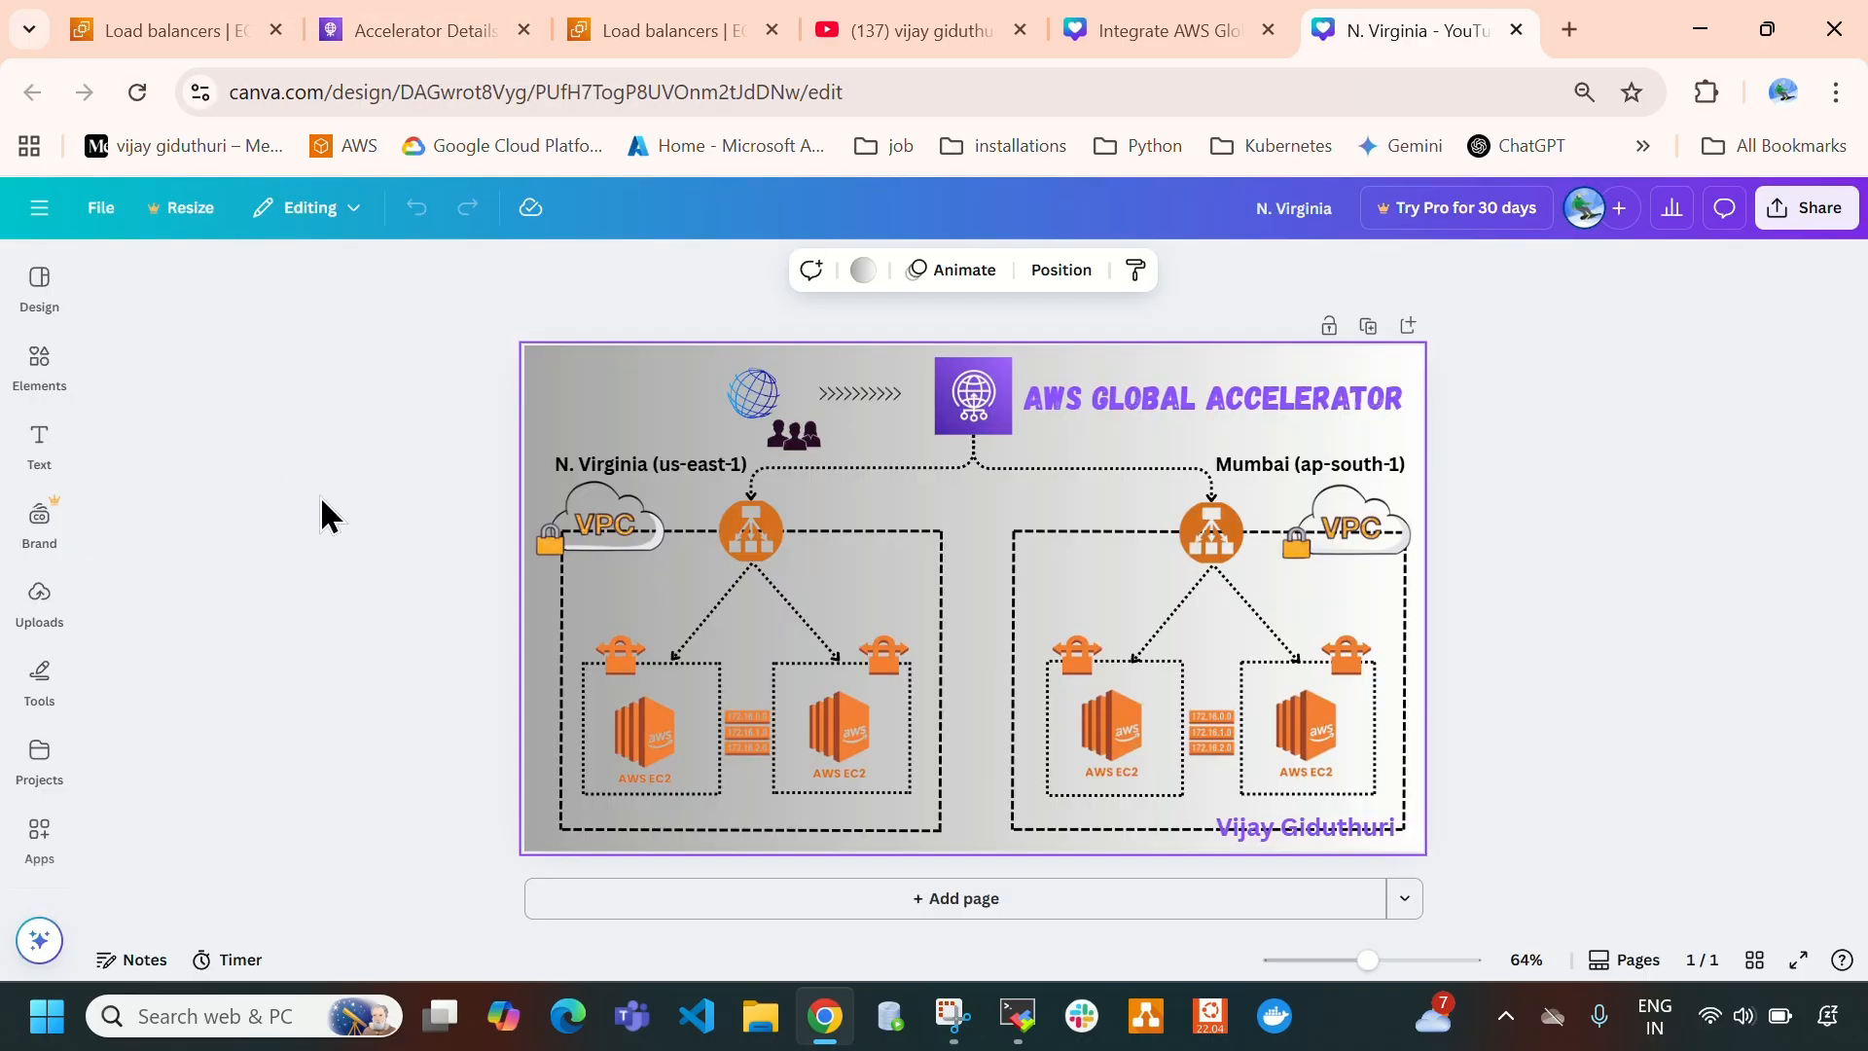
left_click(418, 30)
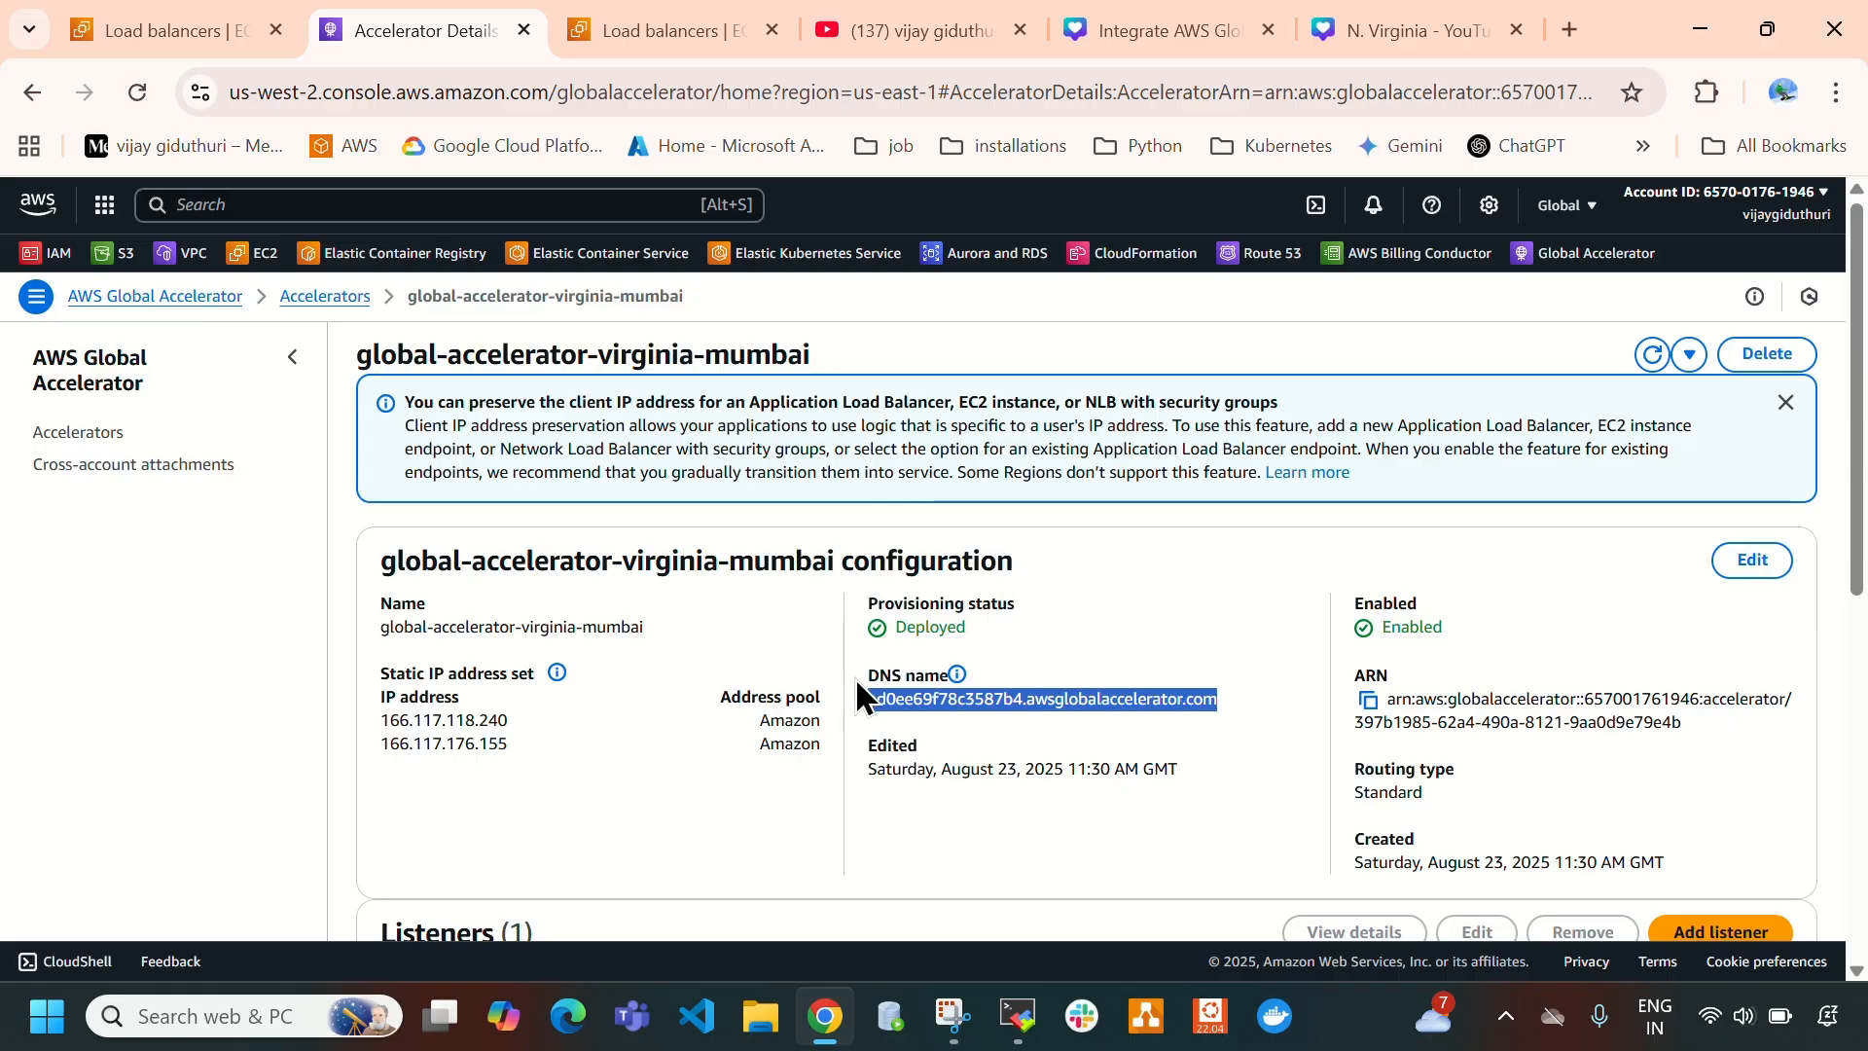
- Search the AWS services for "route53" and open Route 53 in a separate browser tab
left_click(283, 205)
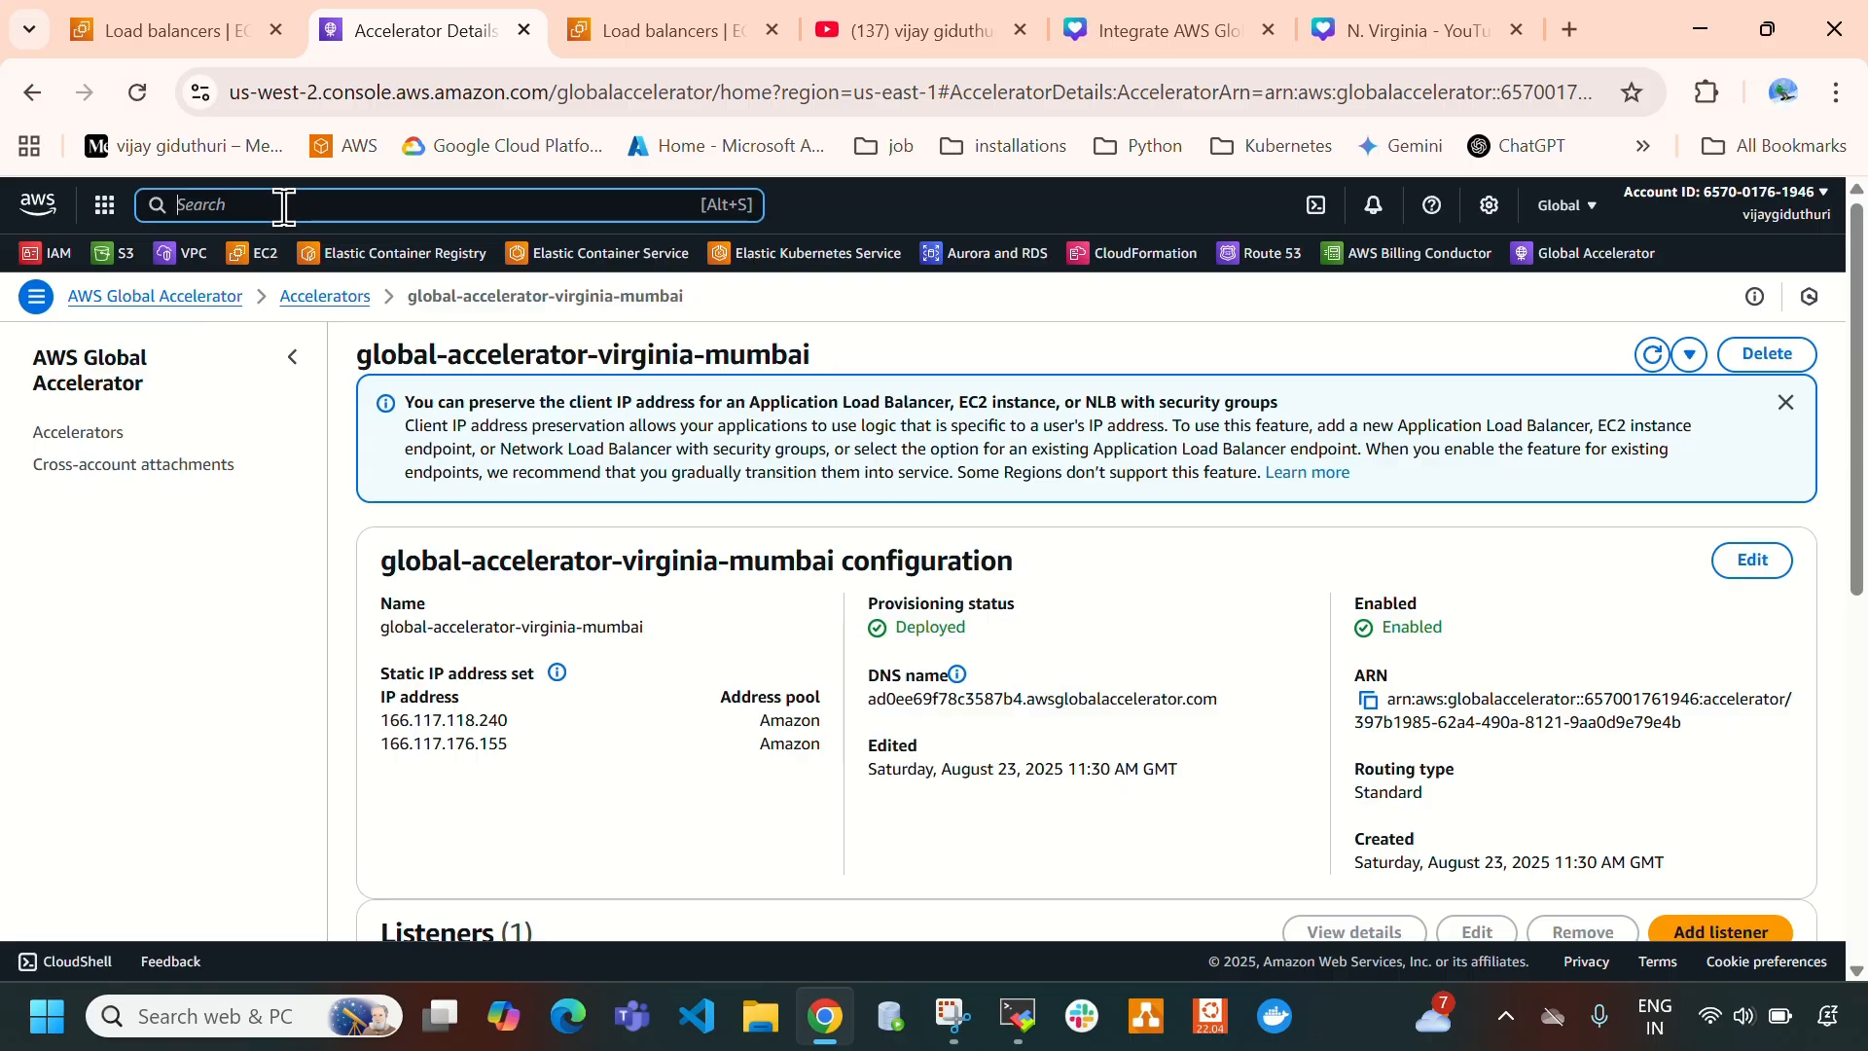
type("route53")
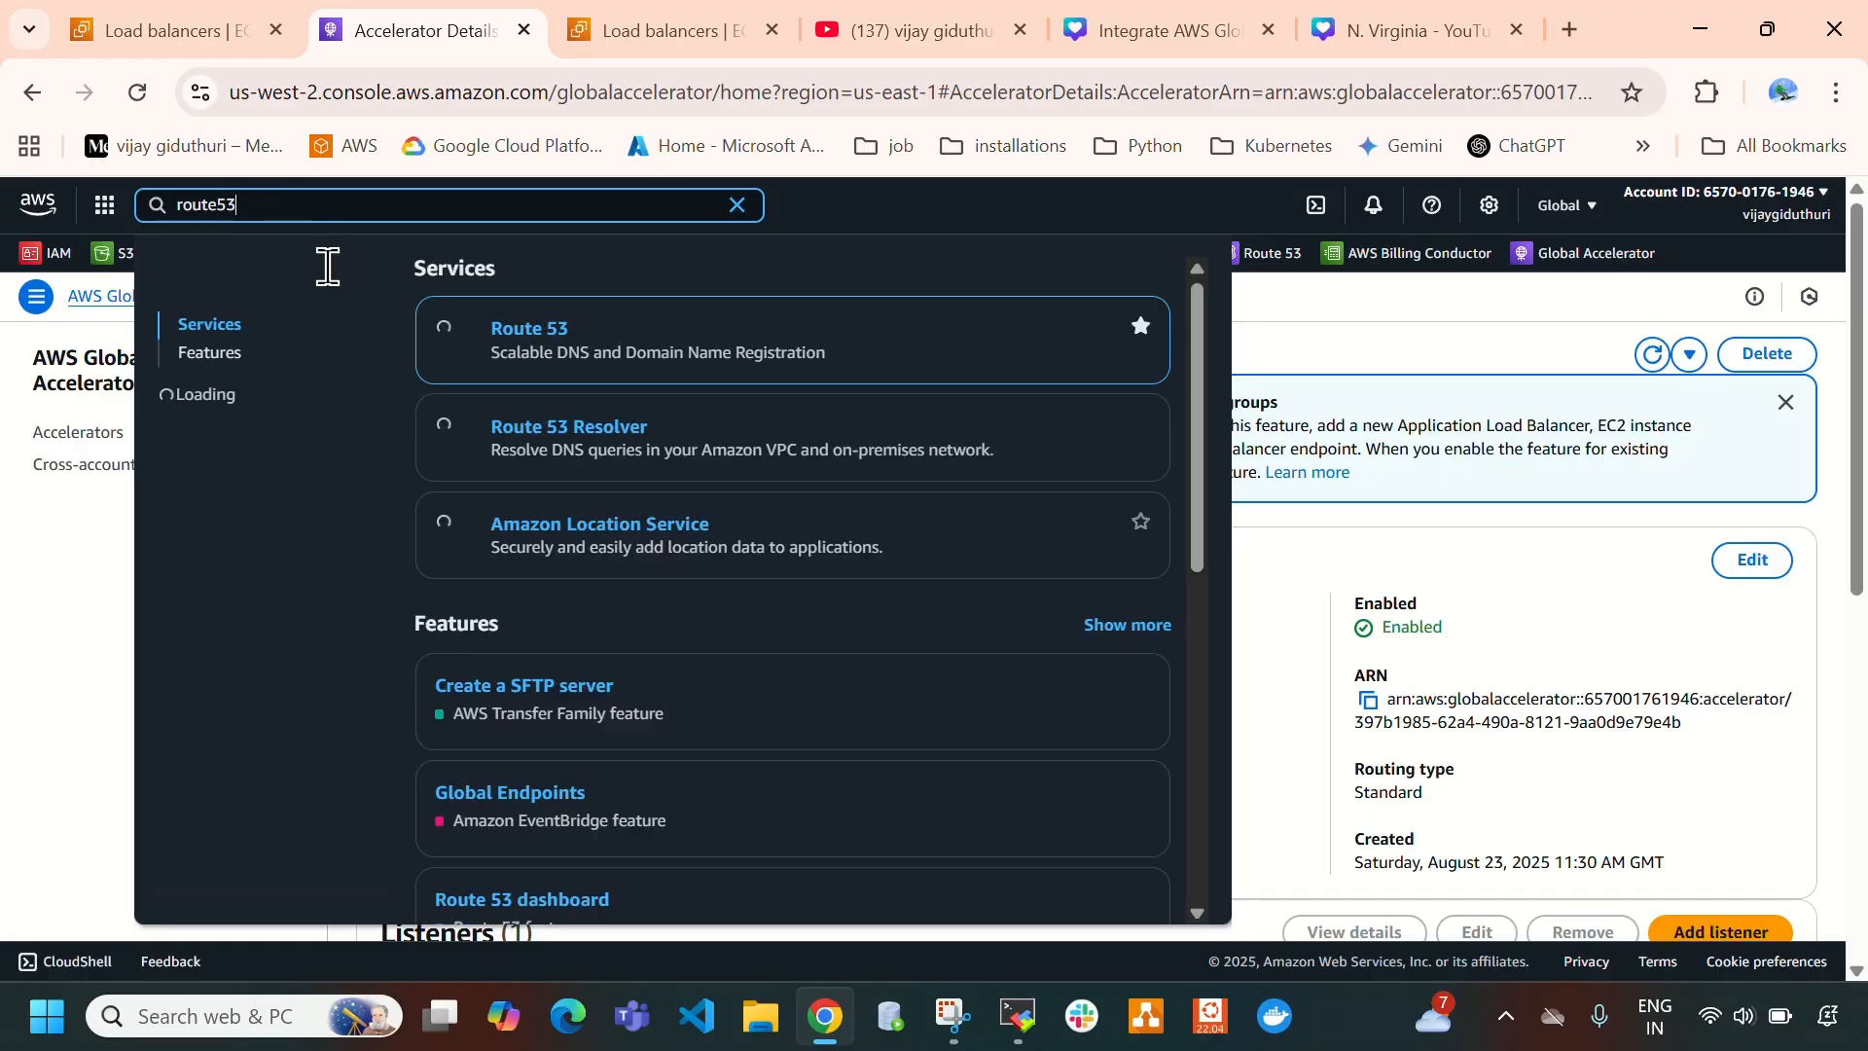
right_click(526, 330)
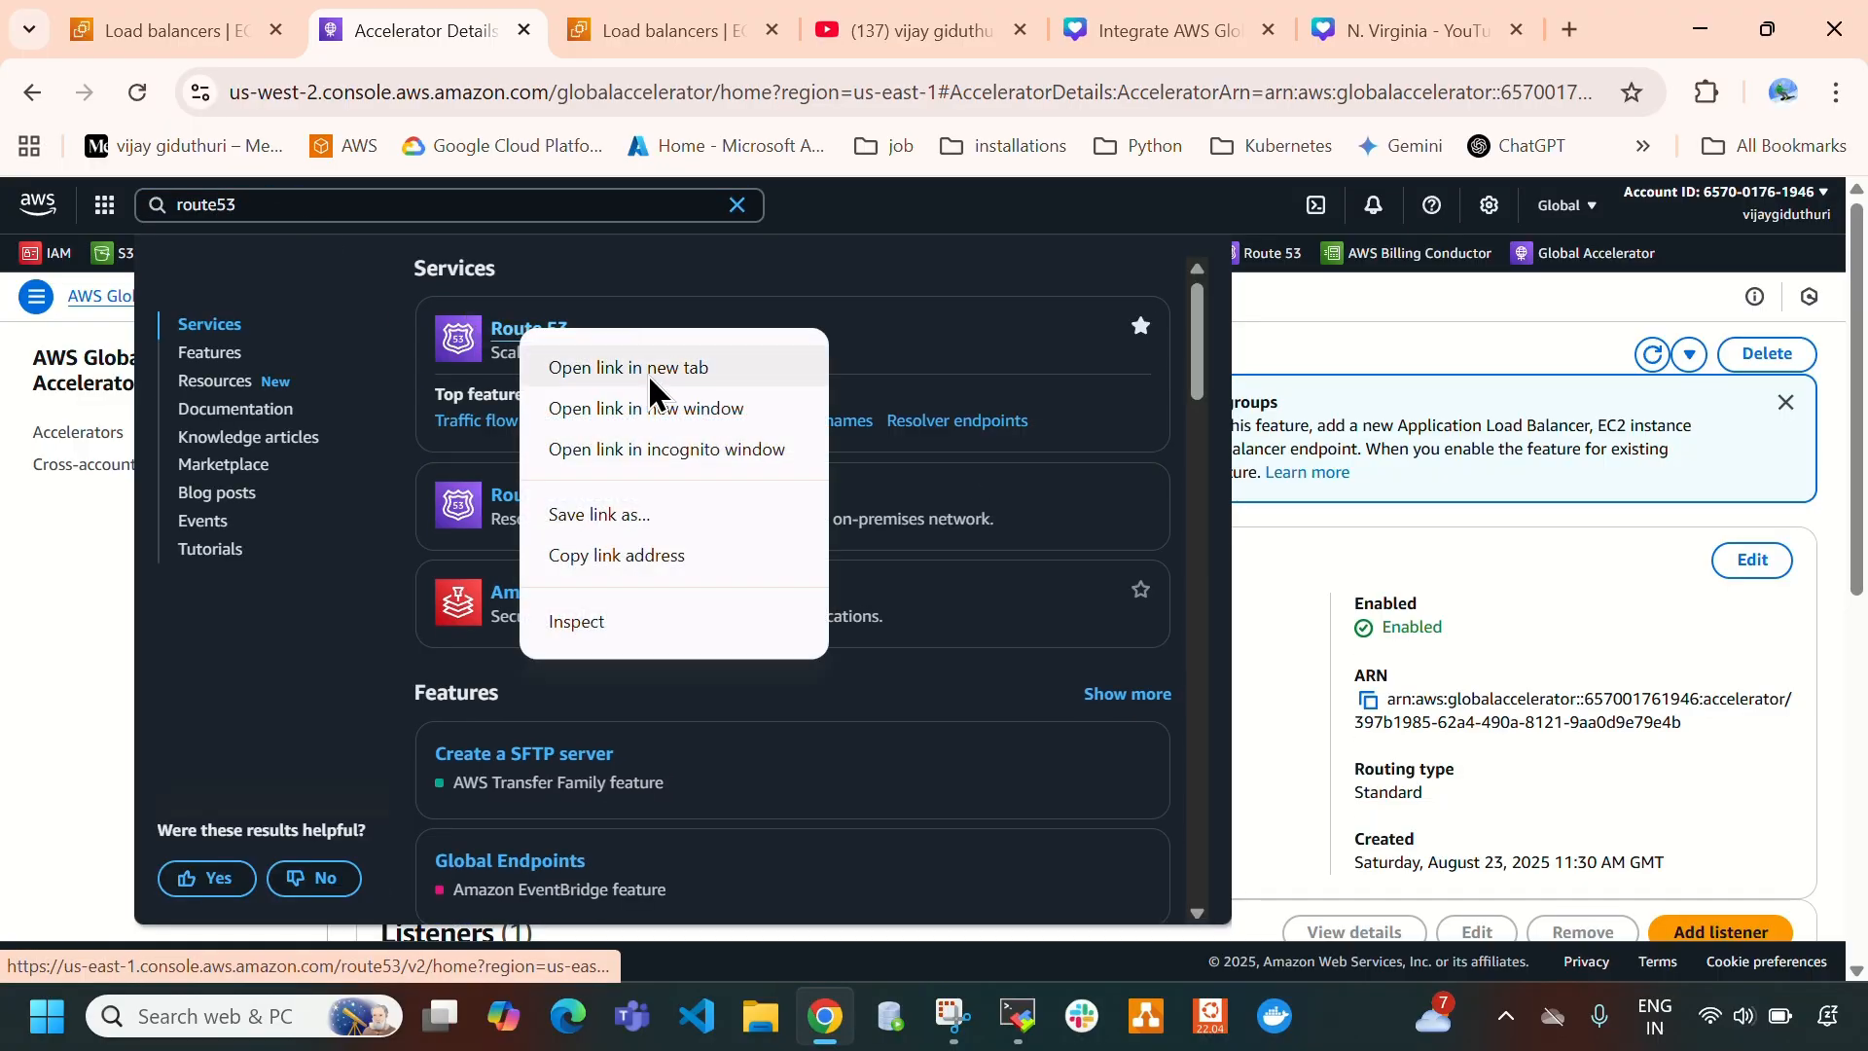
left_click(647, 378)
left_click(588, 30)
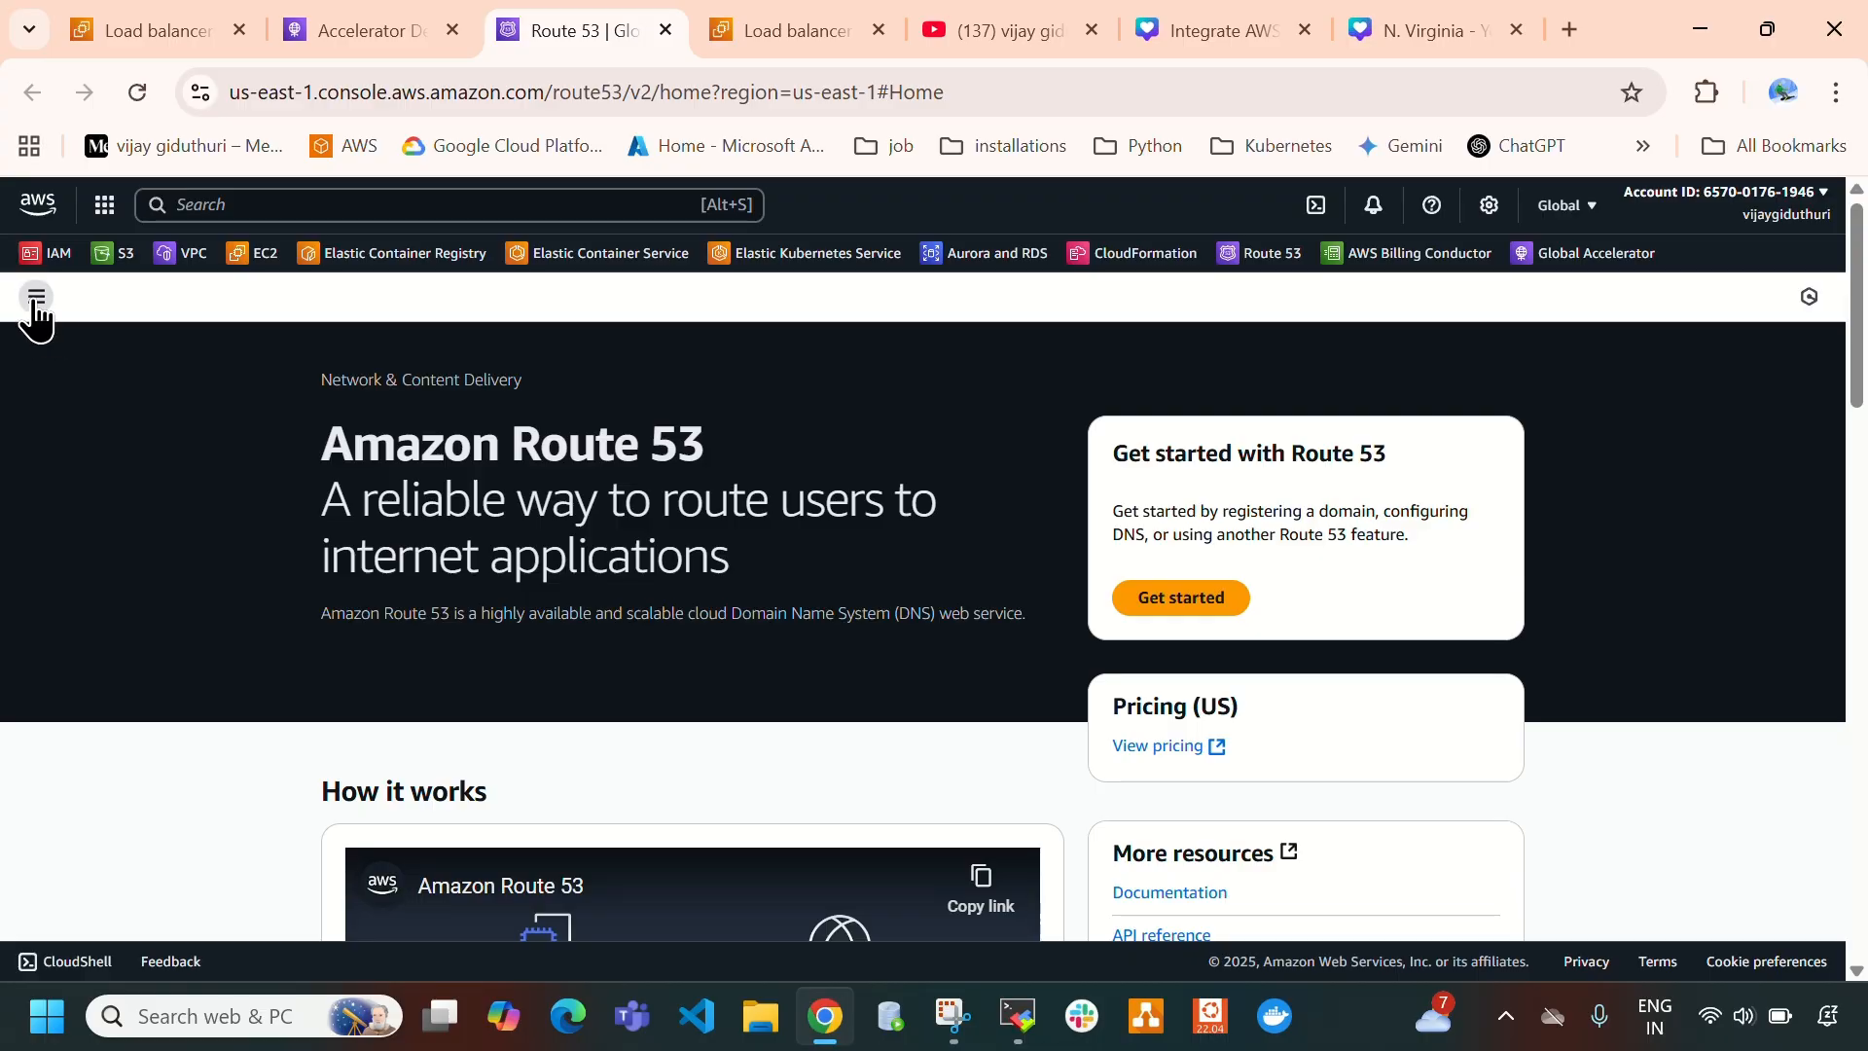
- Show the Route 53 hosted zones and check whether any exist in the account
left_click(36, 297)
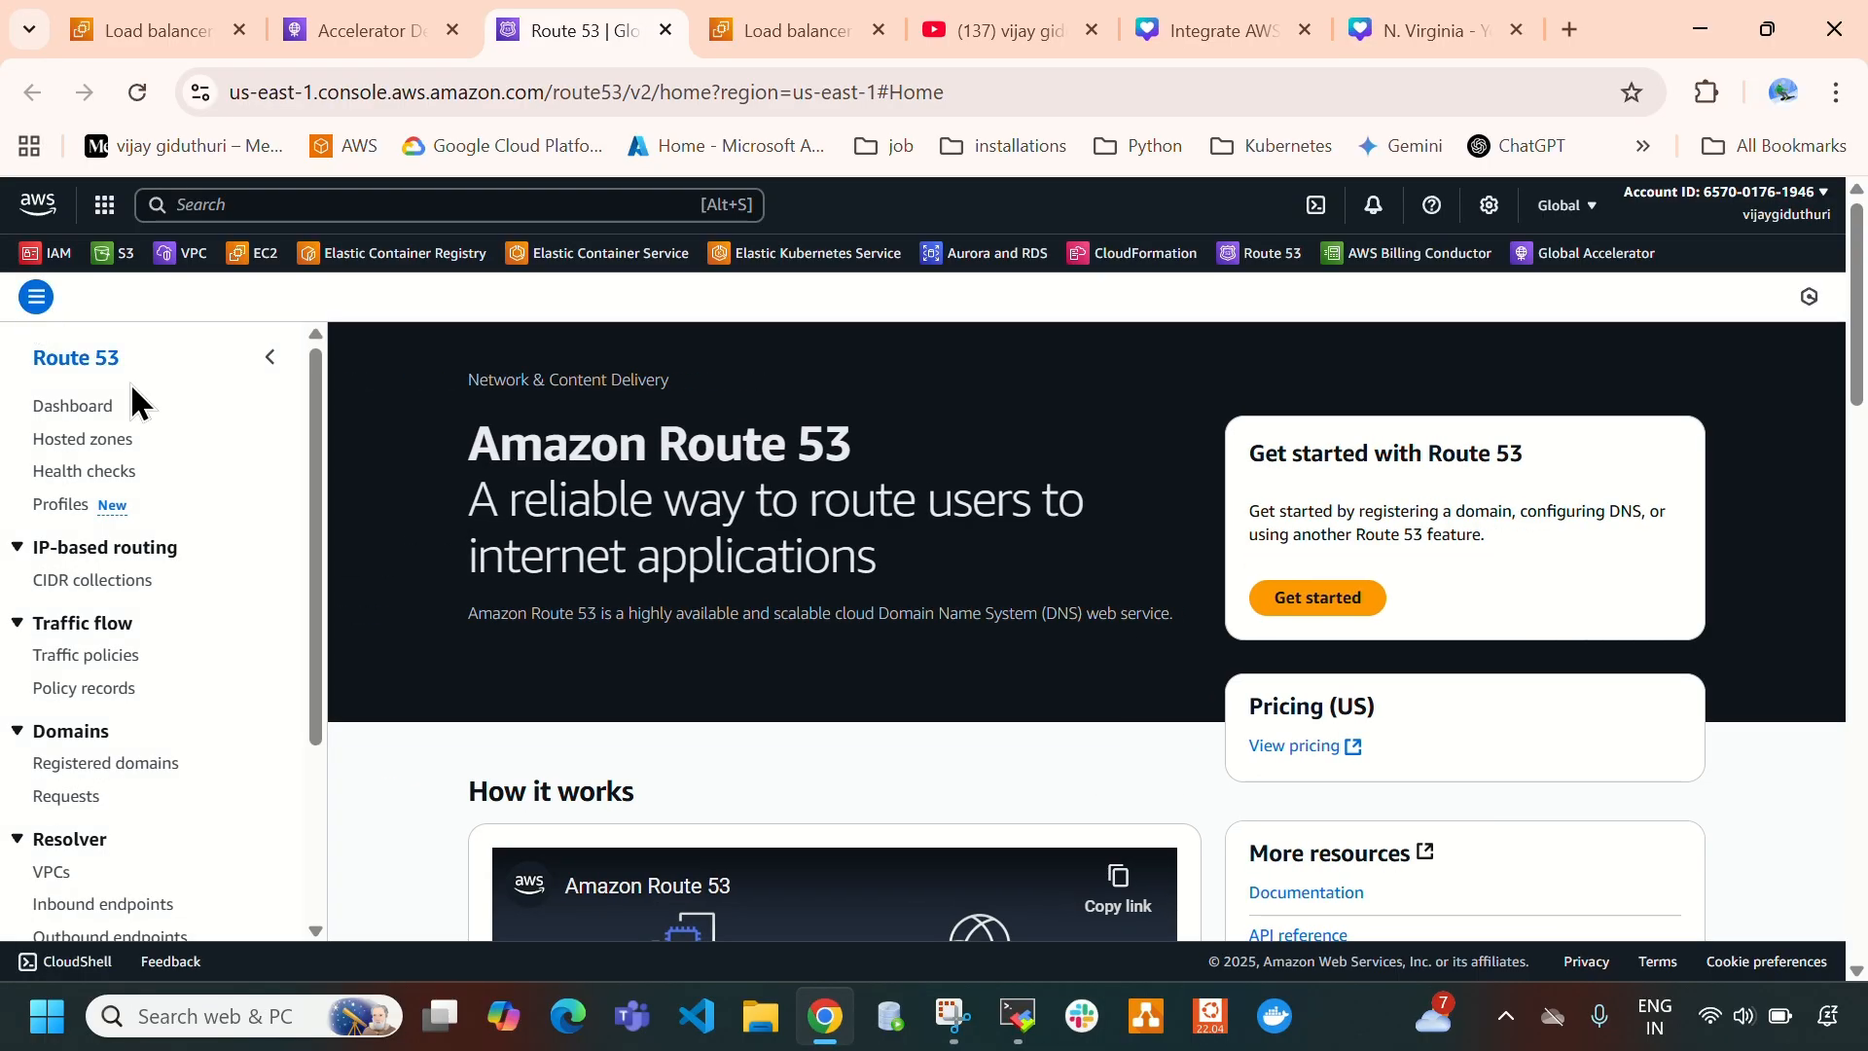
left_click(101, 440)
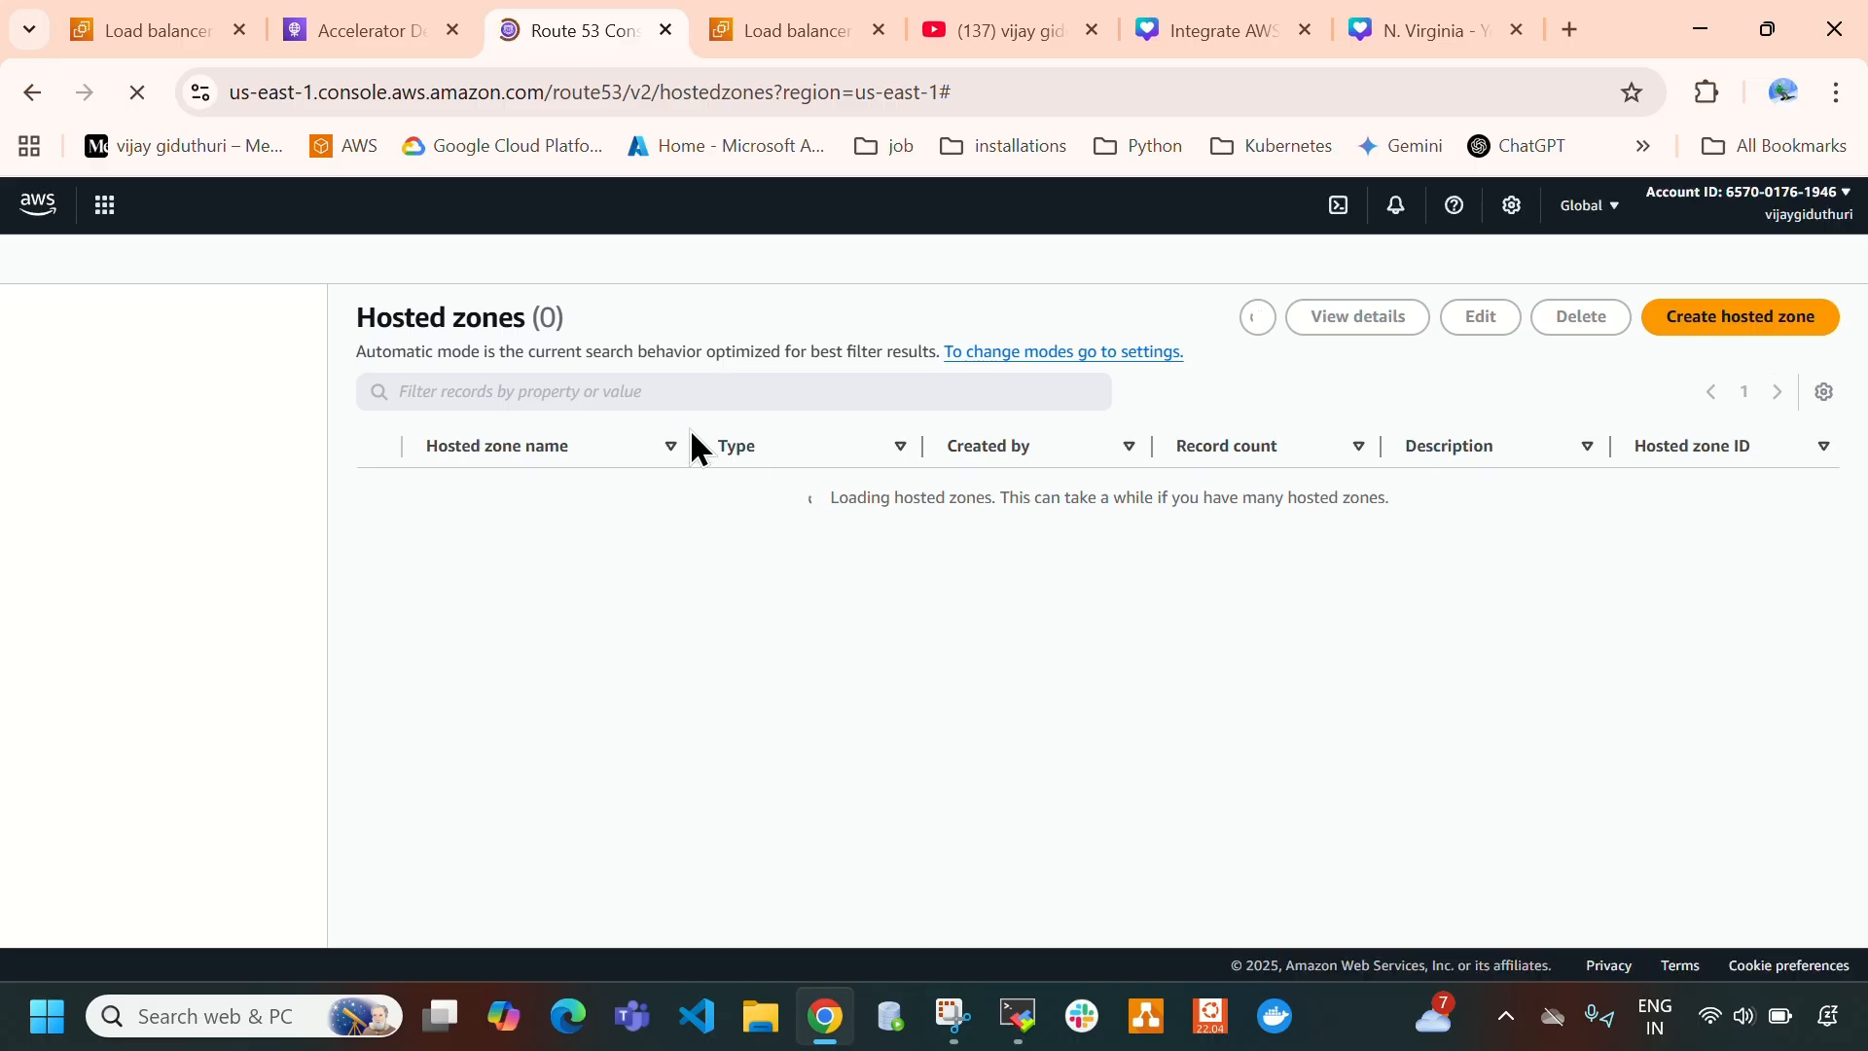
left_click_drag(1021, 570, 1337, 611)
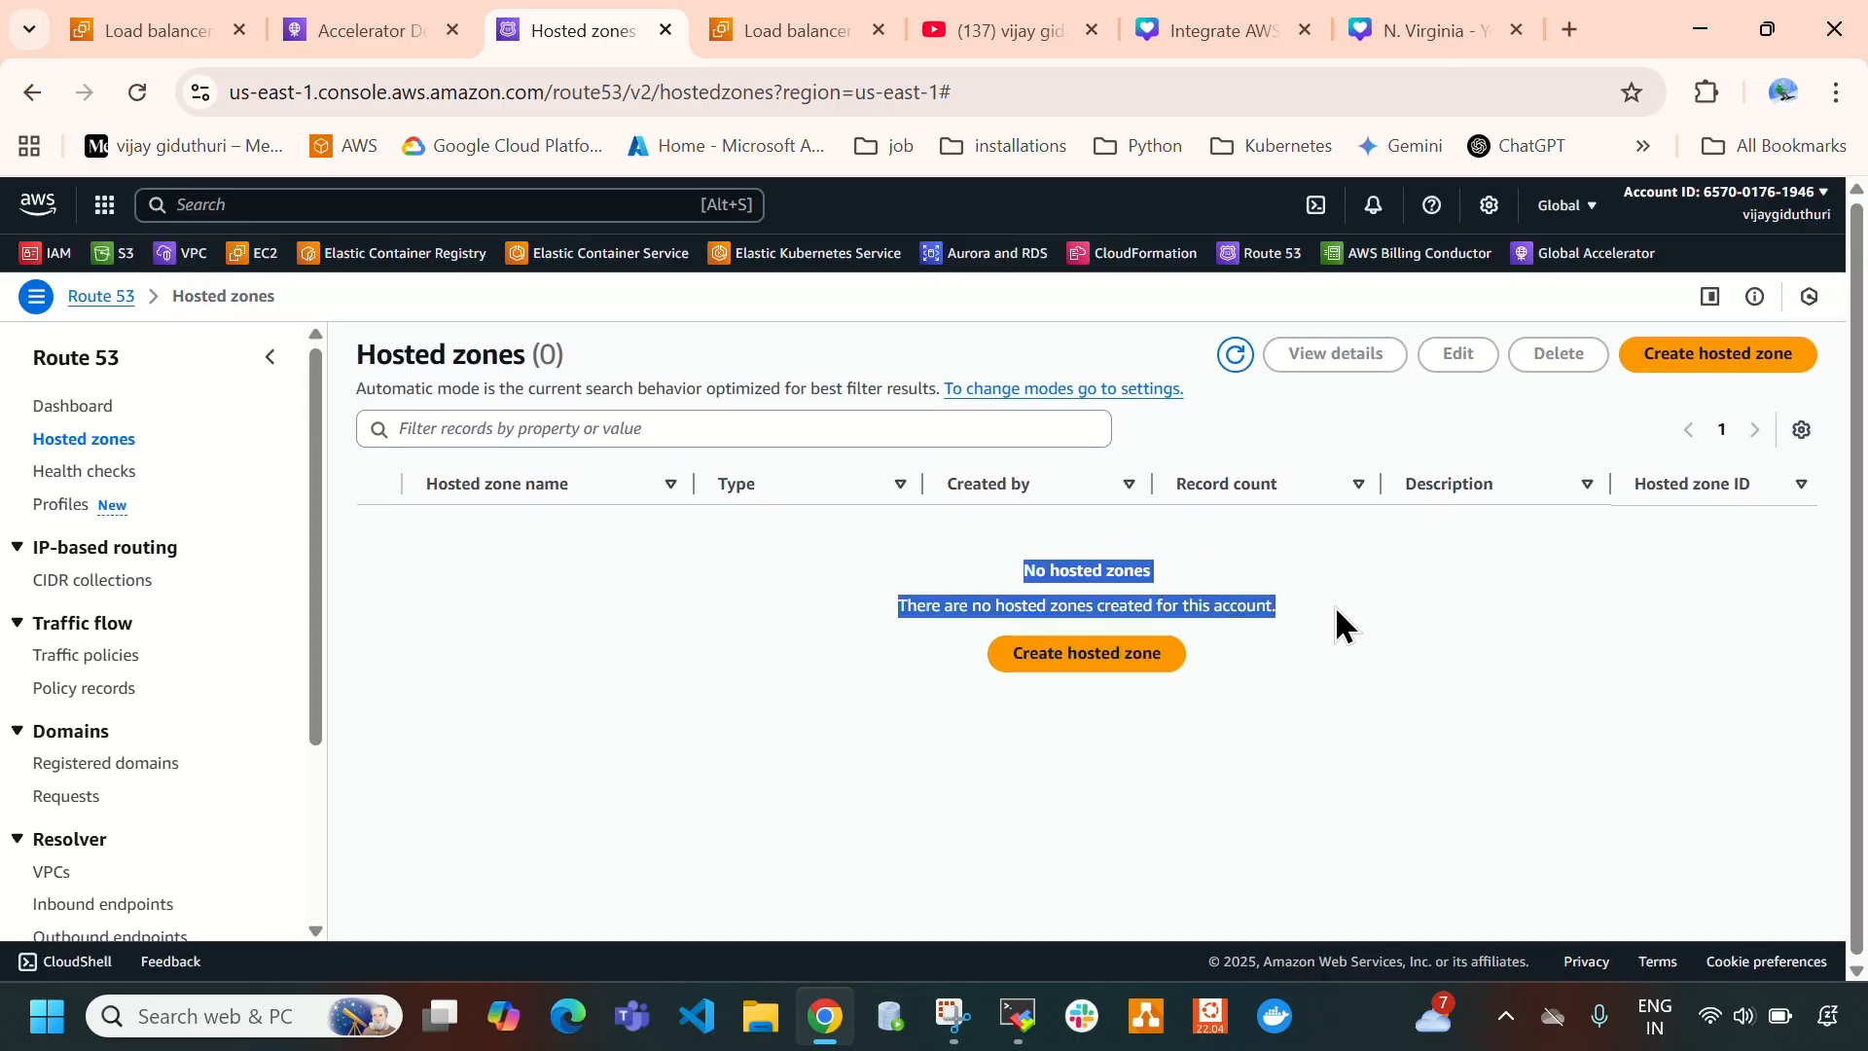
- Search Google for "godaddy login" in a new browser tab, open the GoDaddy site and go to the account's products
left_click(1569, 29)
left_click(872, 516)
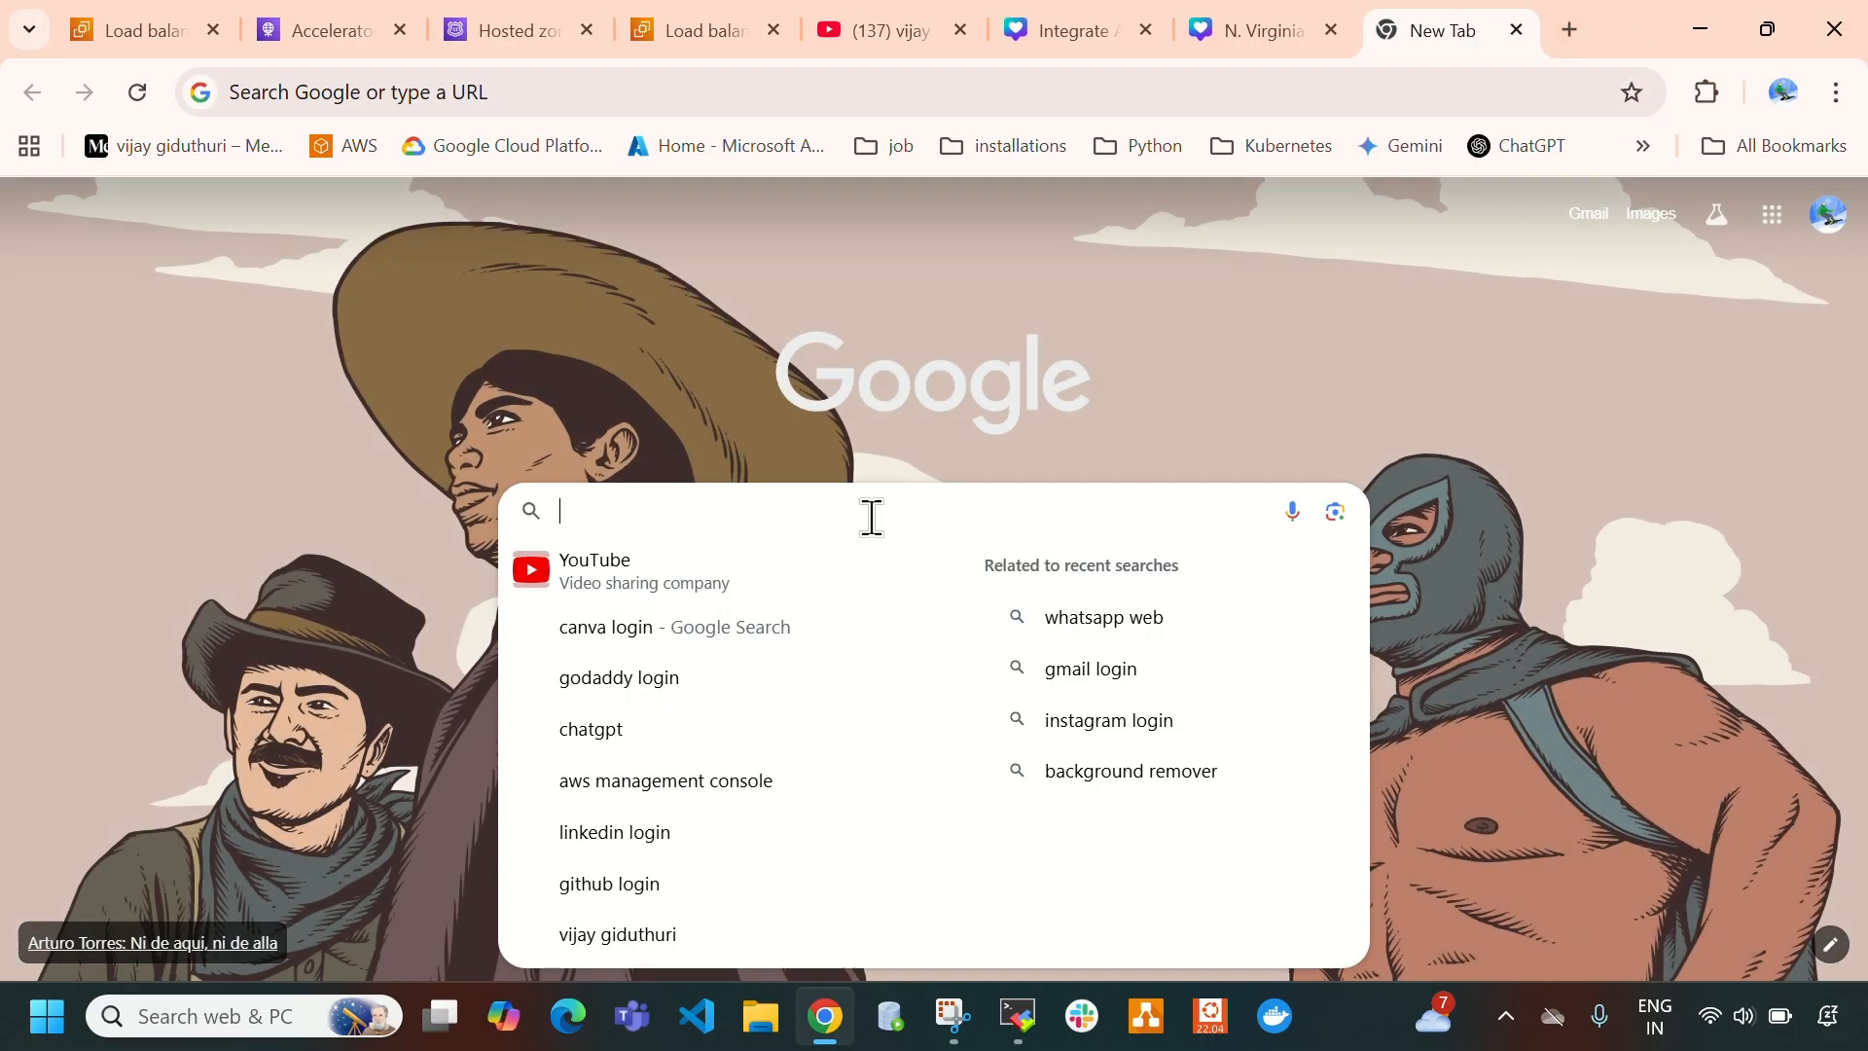
type("godaddy login")
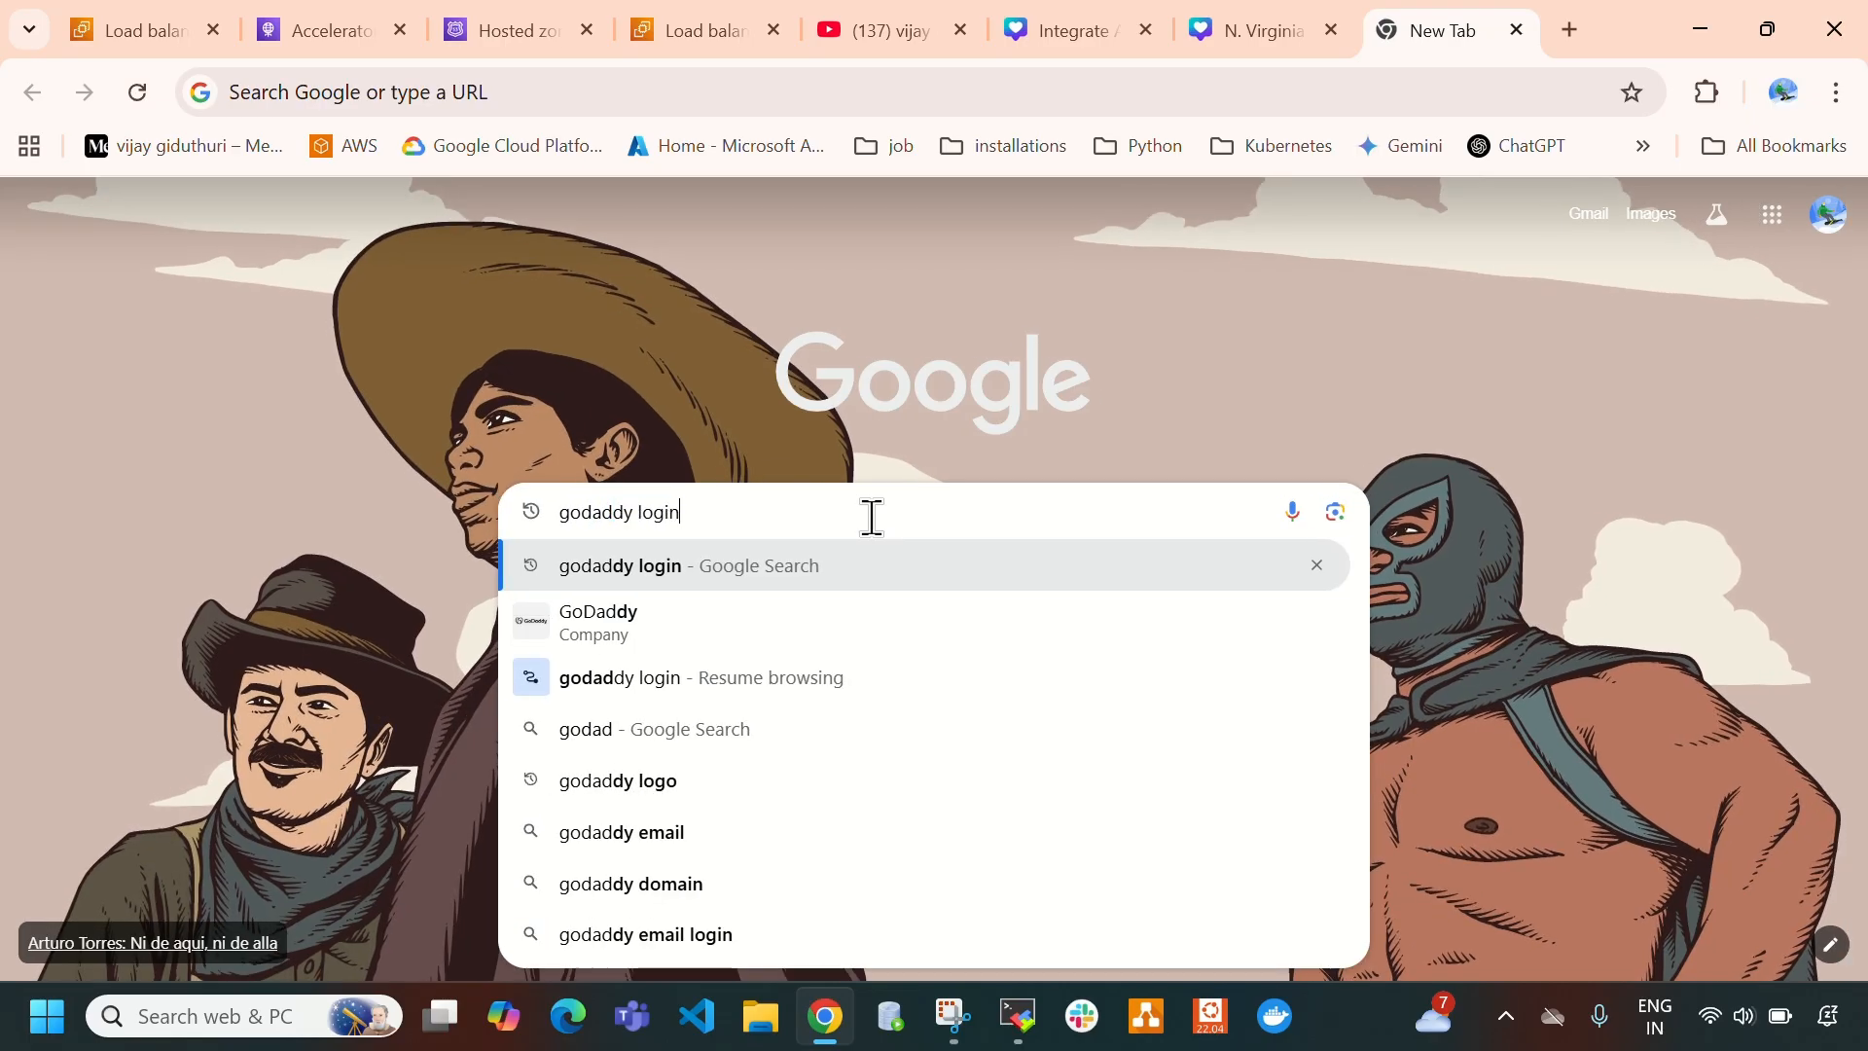
key("Return")
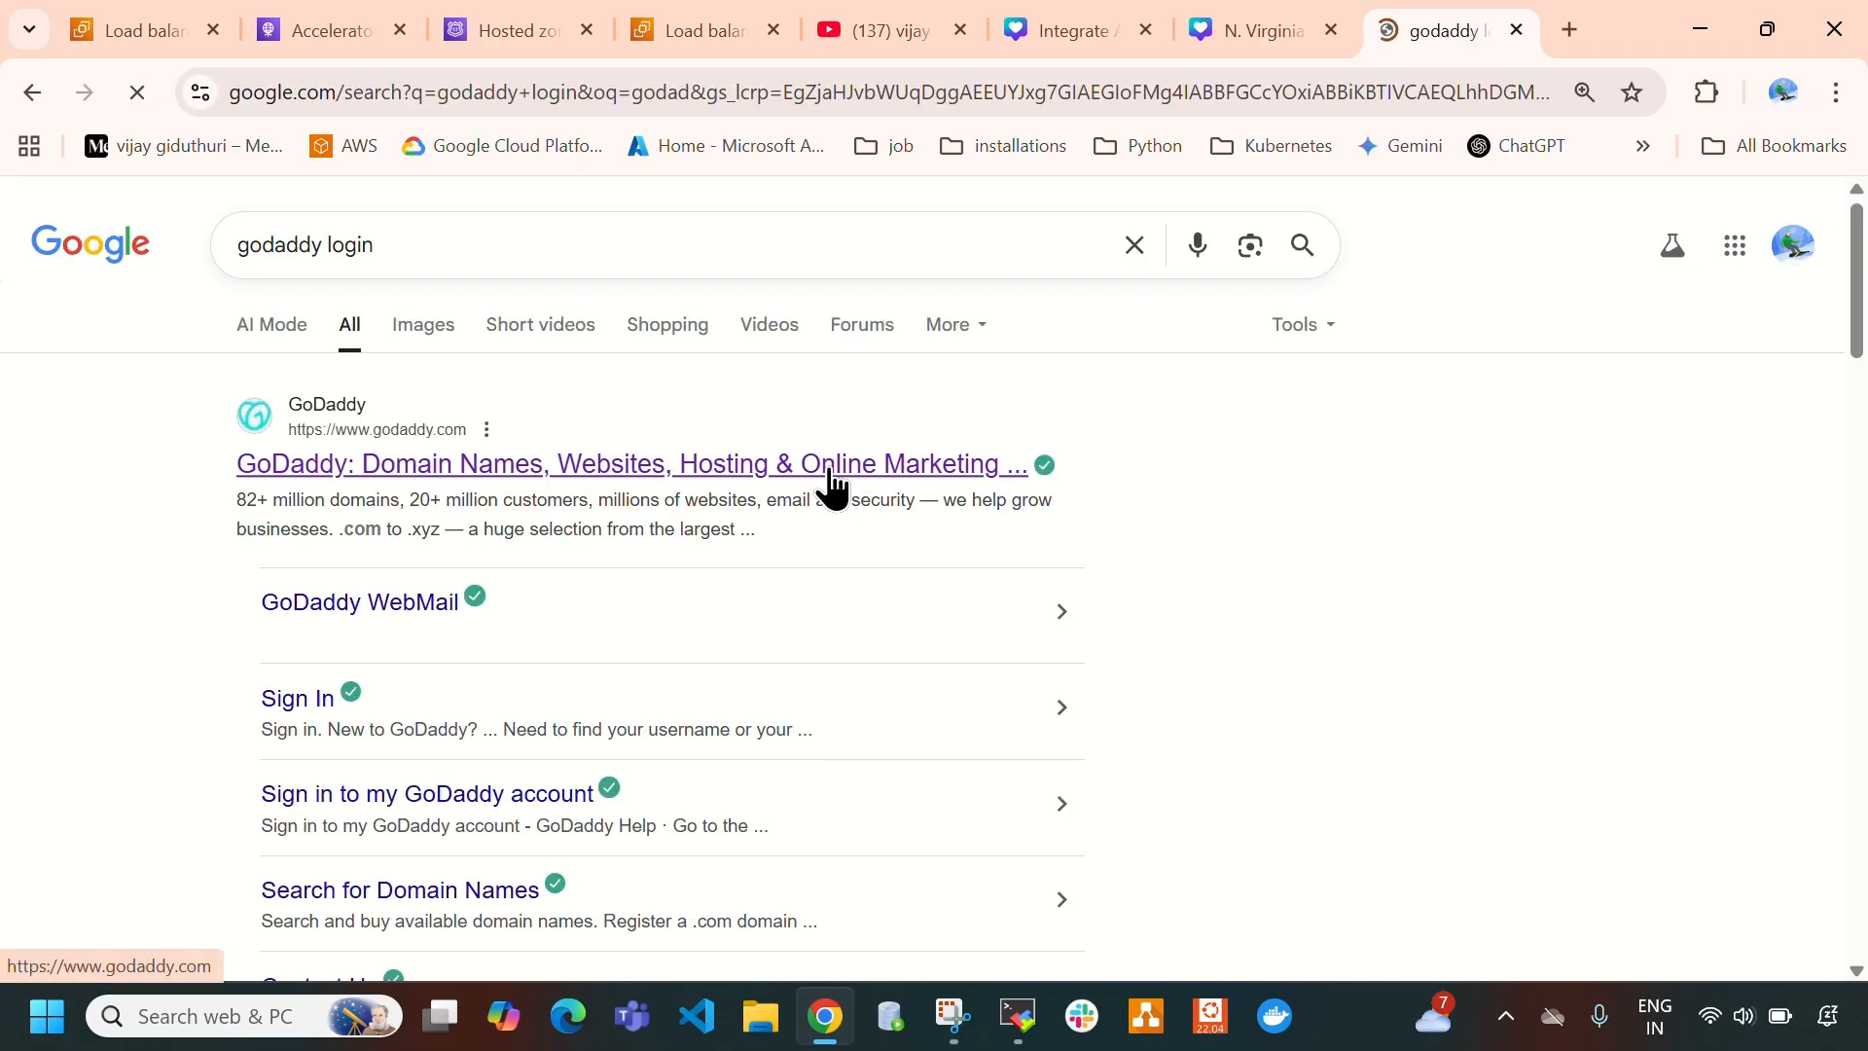
left_click(831, 470)
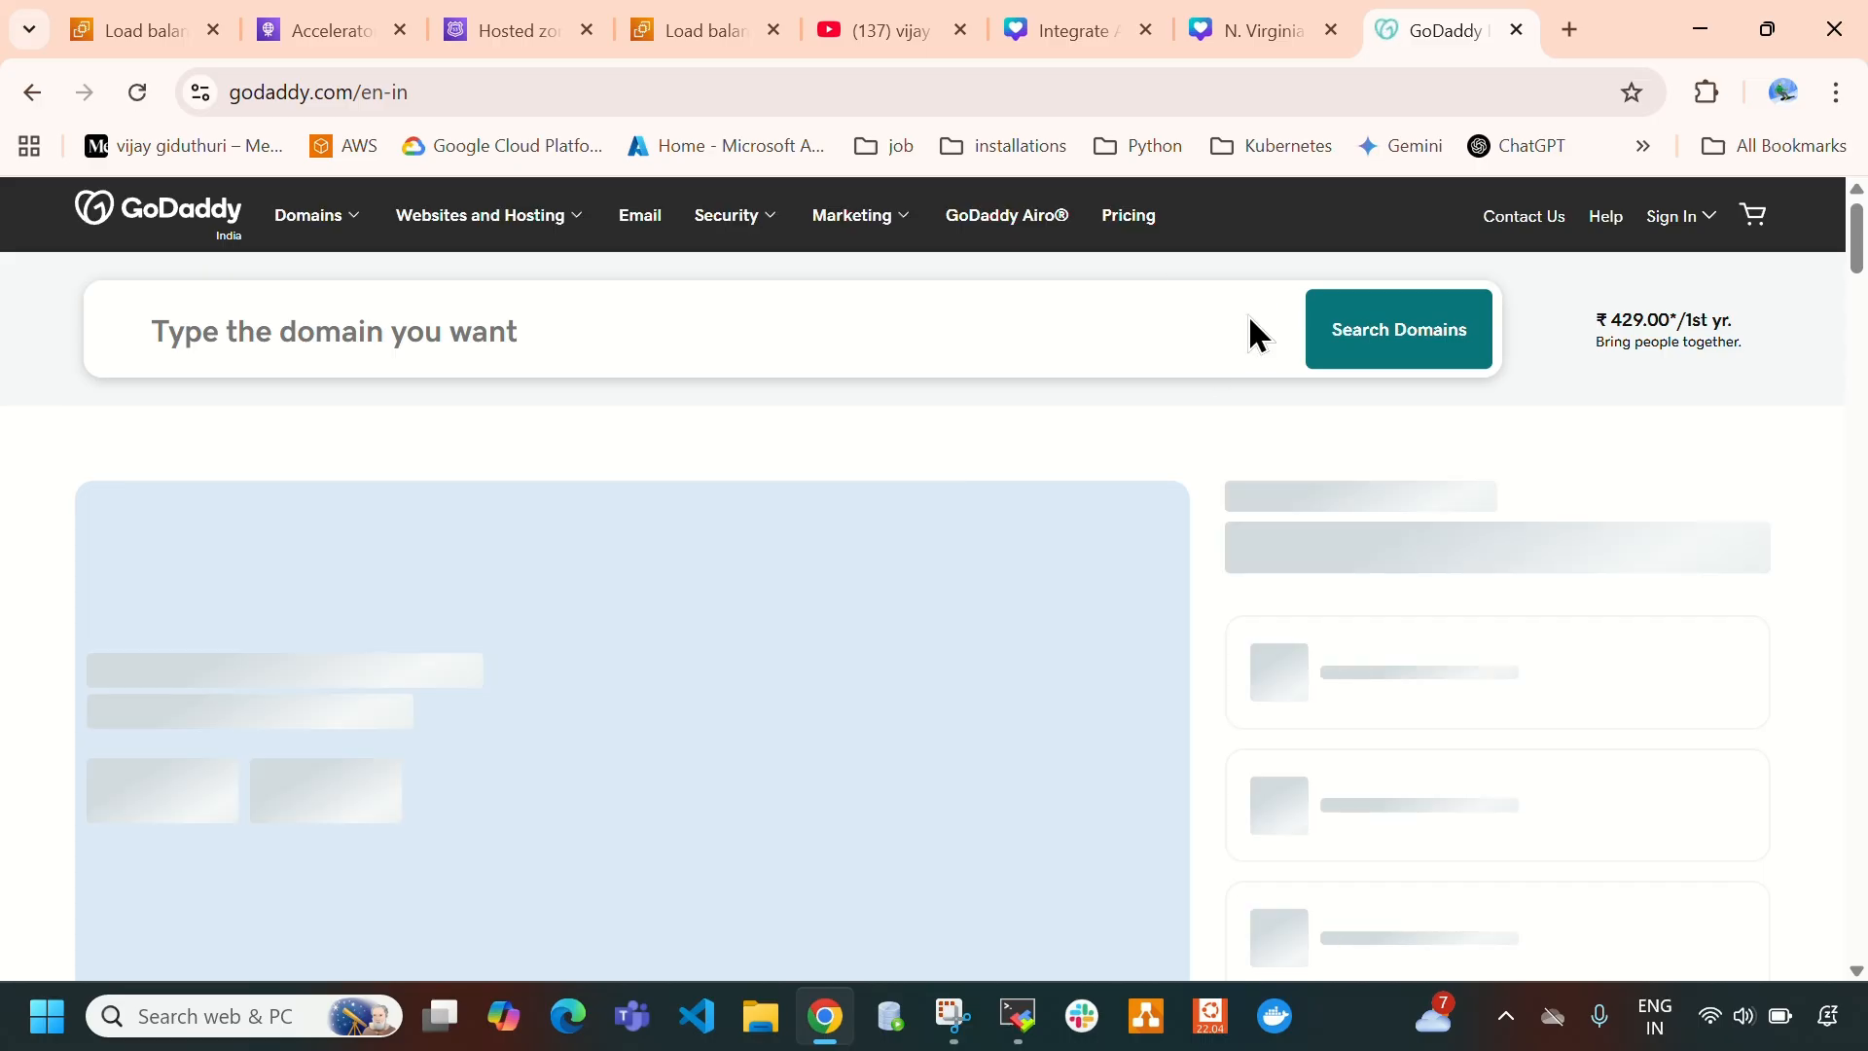
left_click(1689, 234)
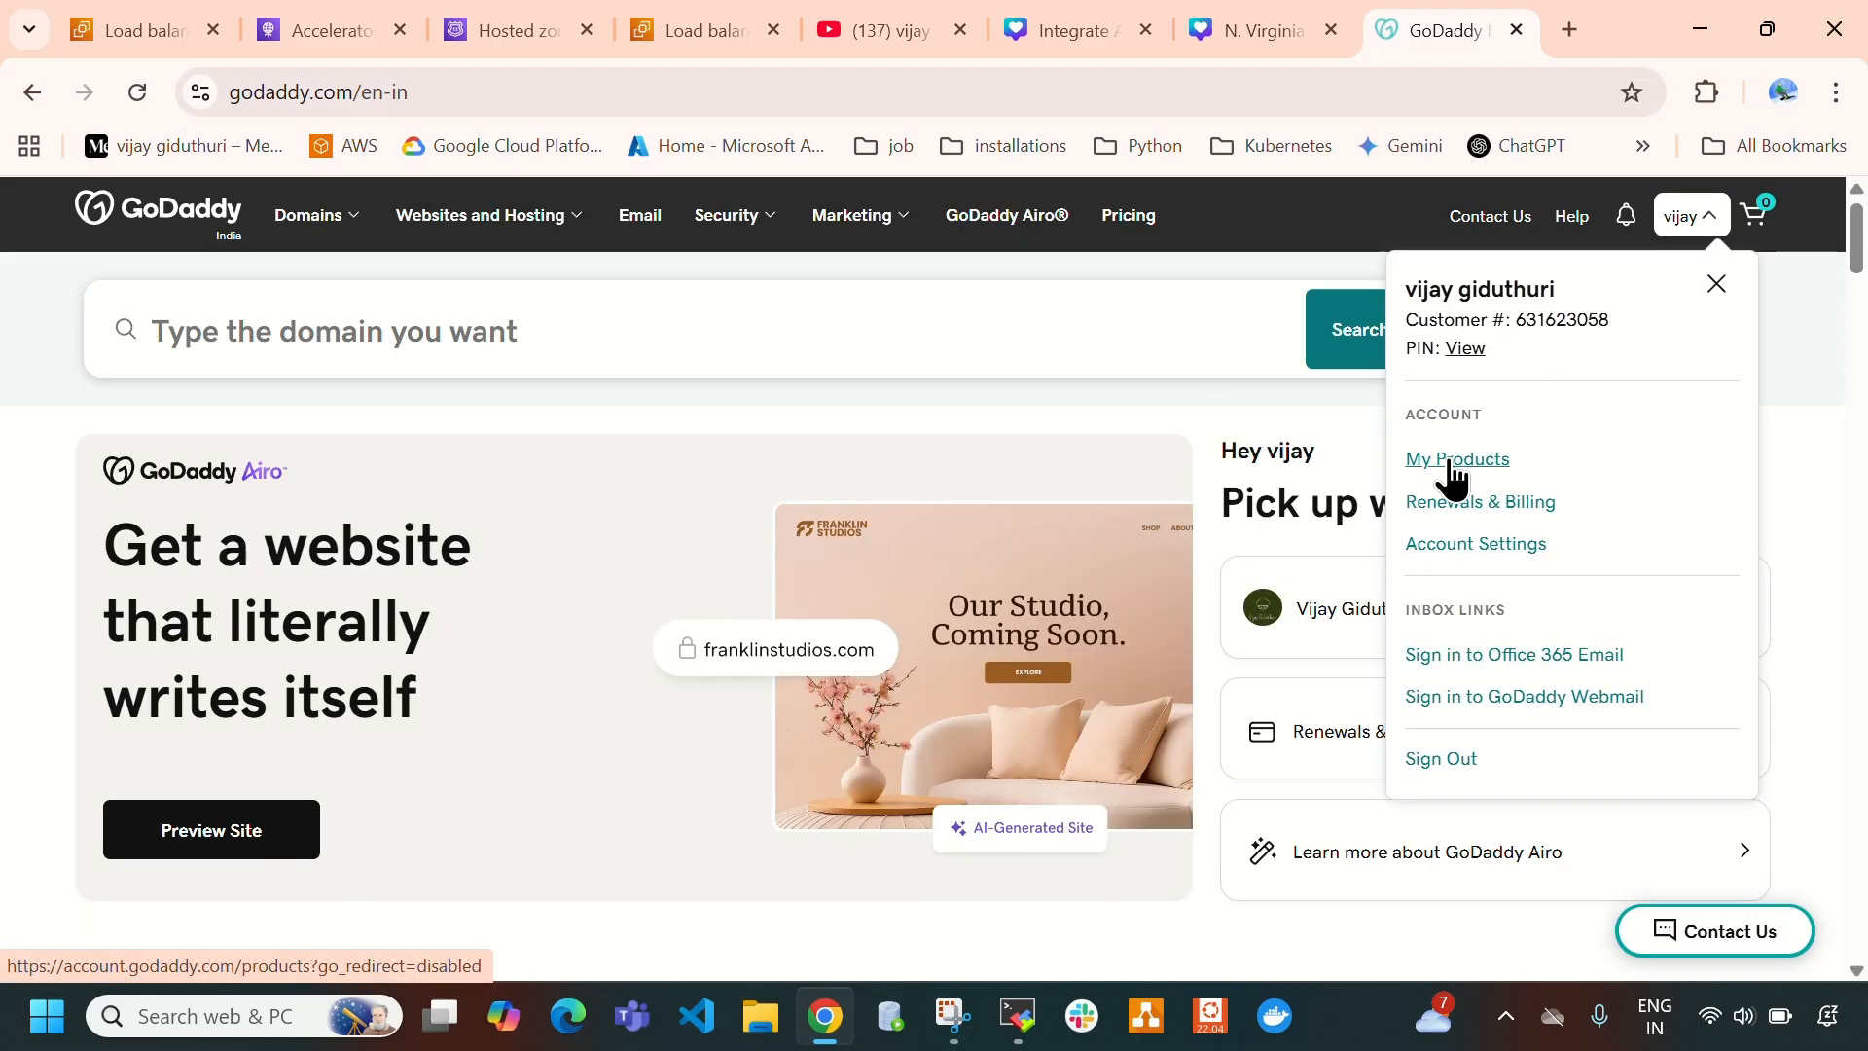
left_click(1457, 462)
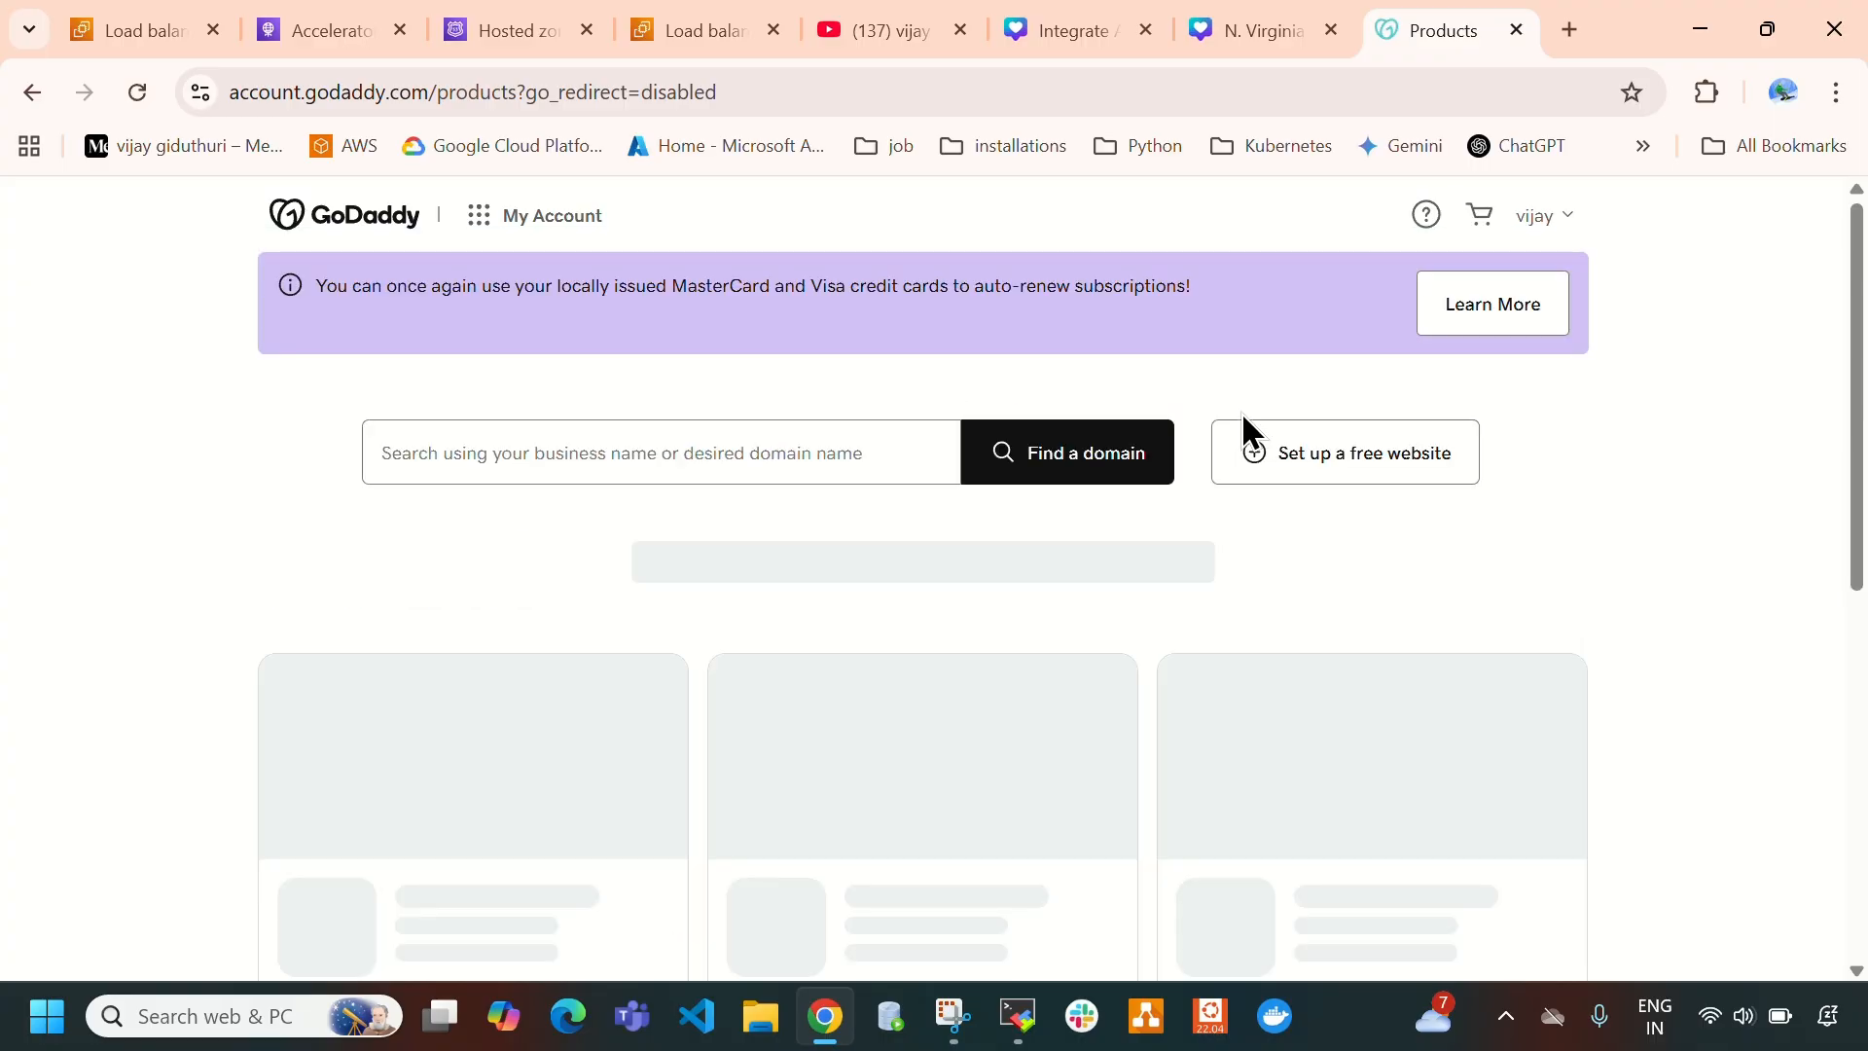
- Open the DNS management of the account's .in domain and copy the domain name
scroll(637, 473, "down", 3)
scroll(637, 473, "up", 2)
scroll(637, 473, "down", 2)
scroll(639, 478, "down", 4)
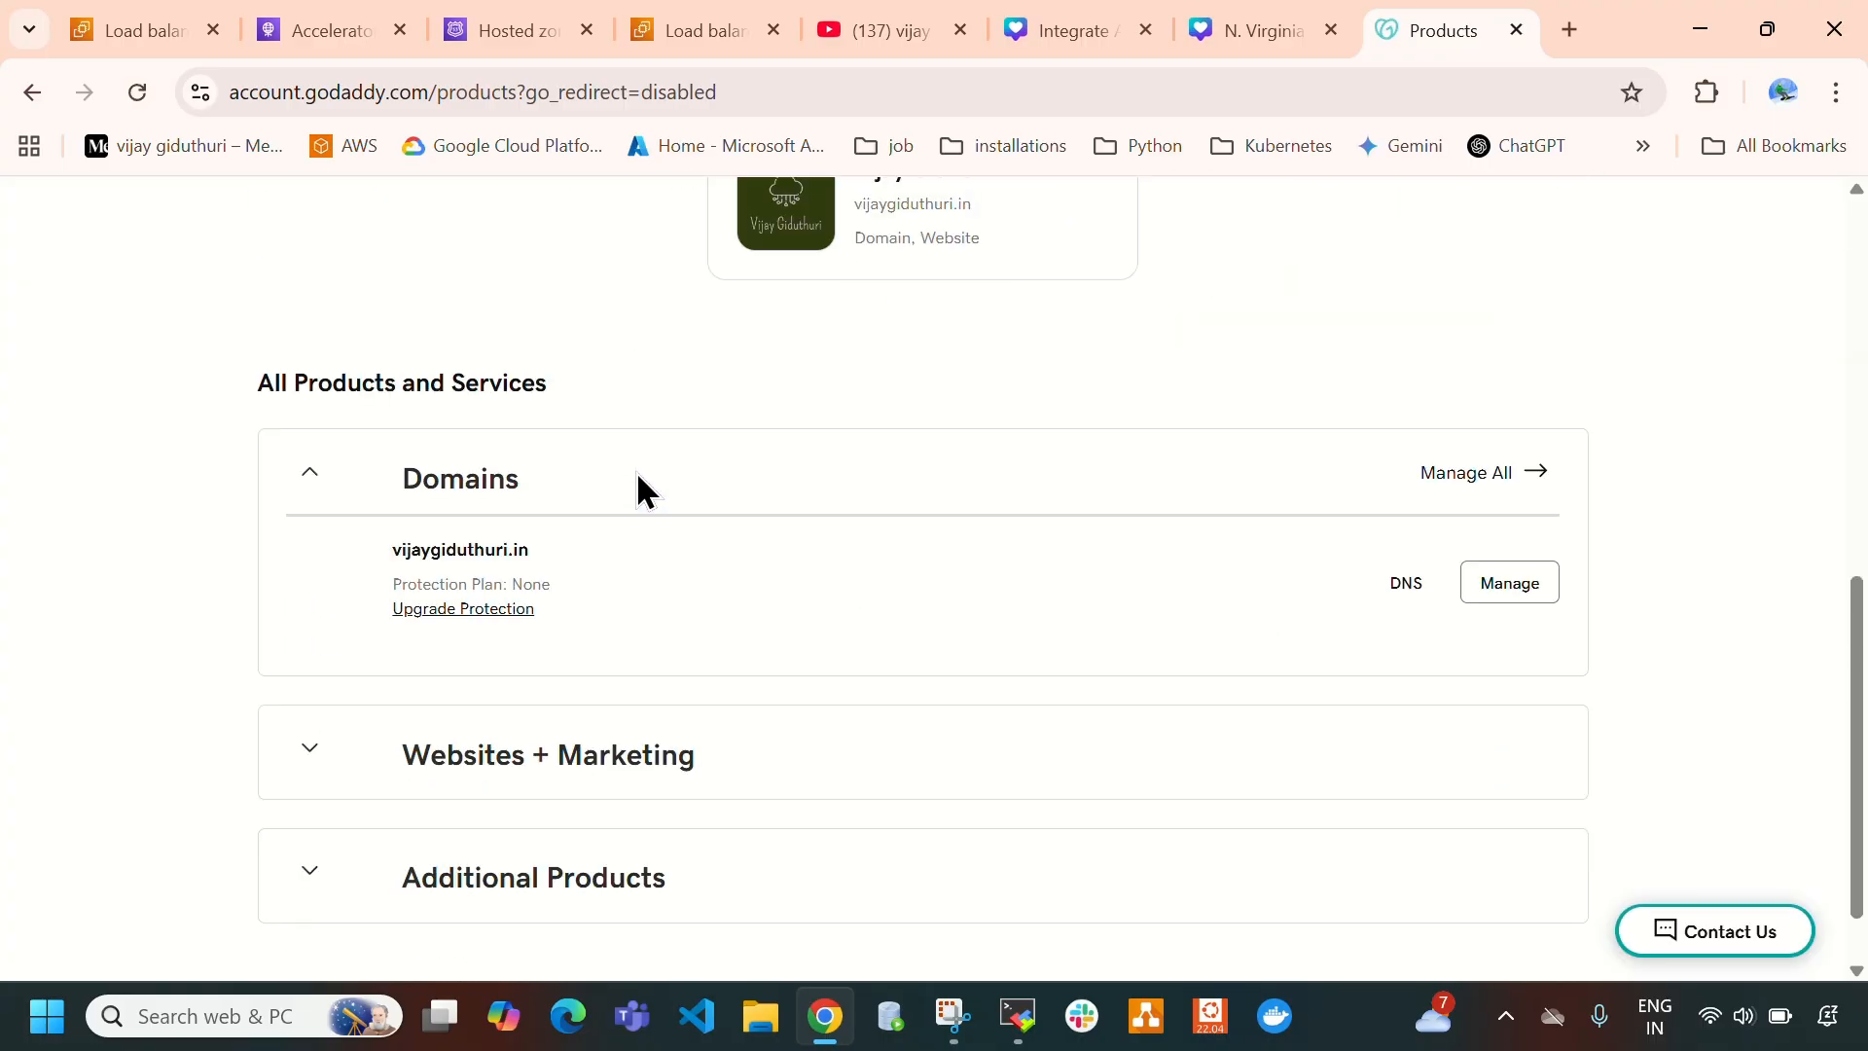
left_click(1410, 594)
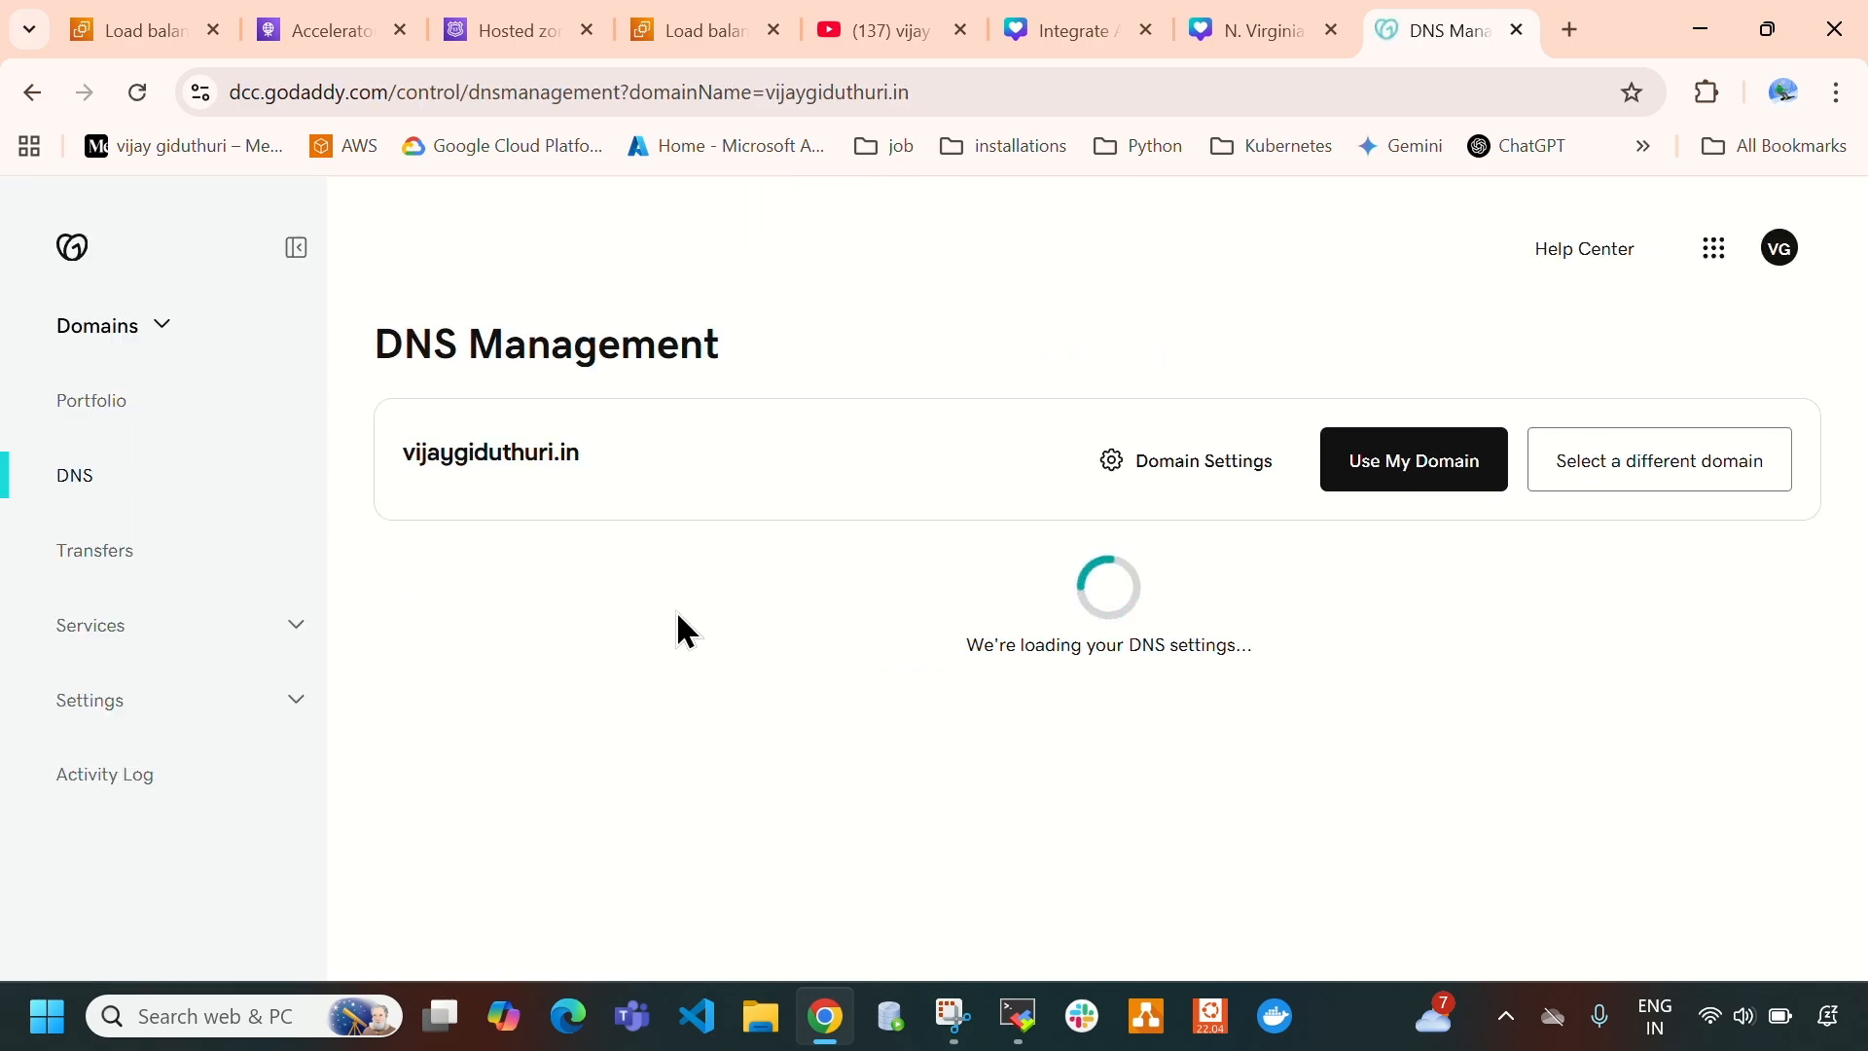
left_click_drag(408, 454, 644, 458)
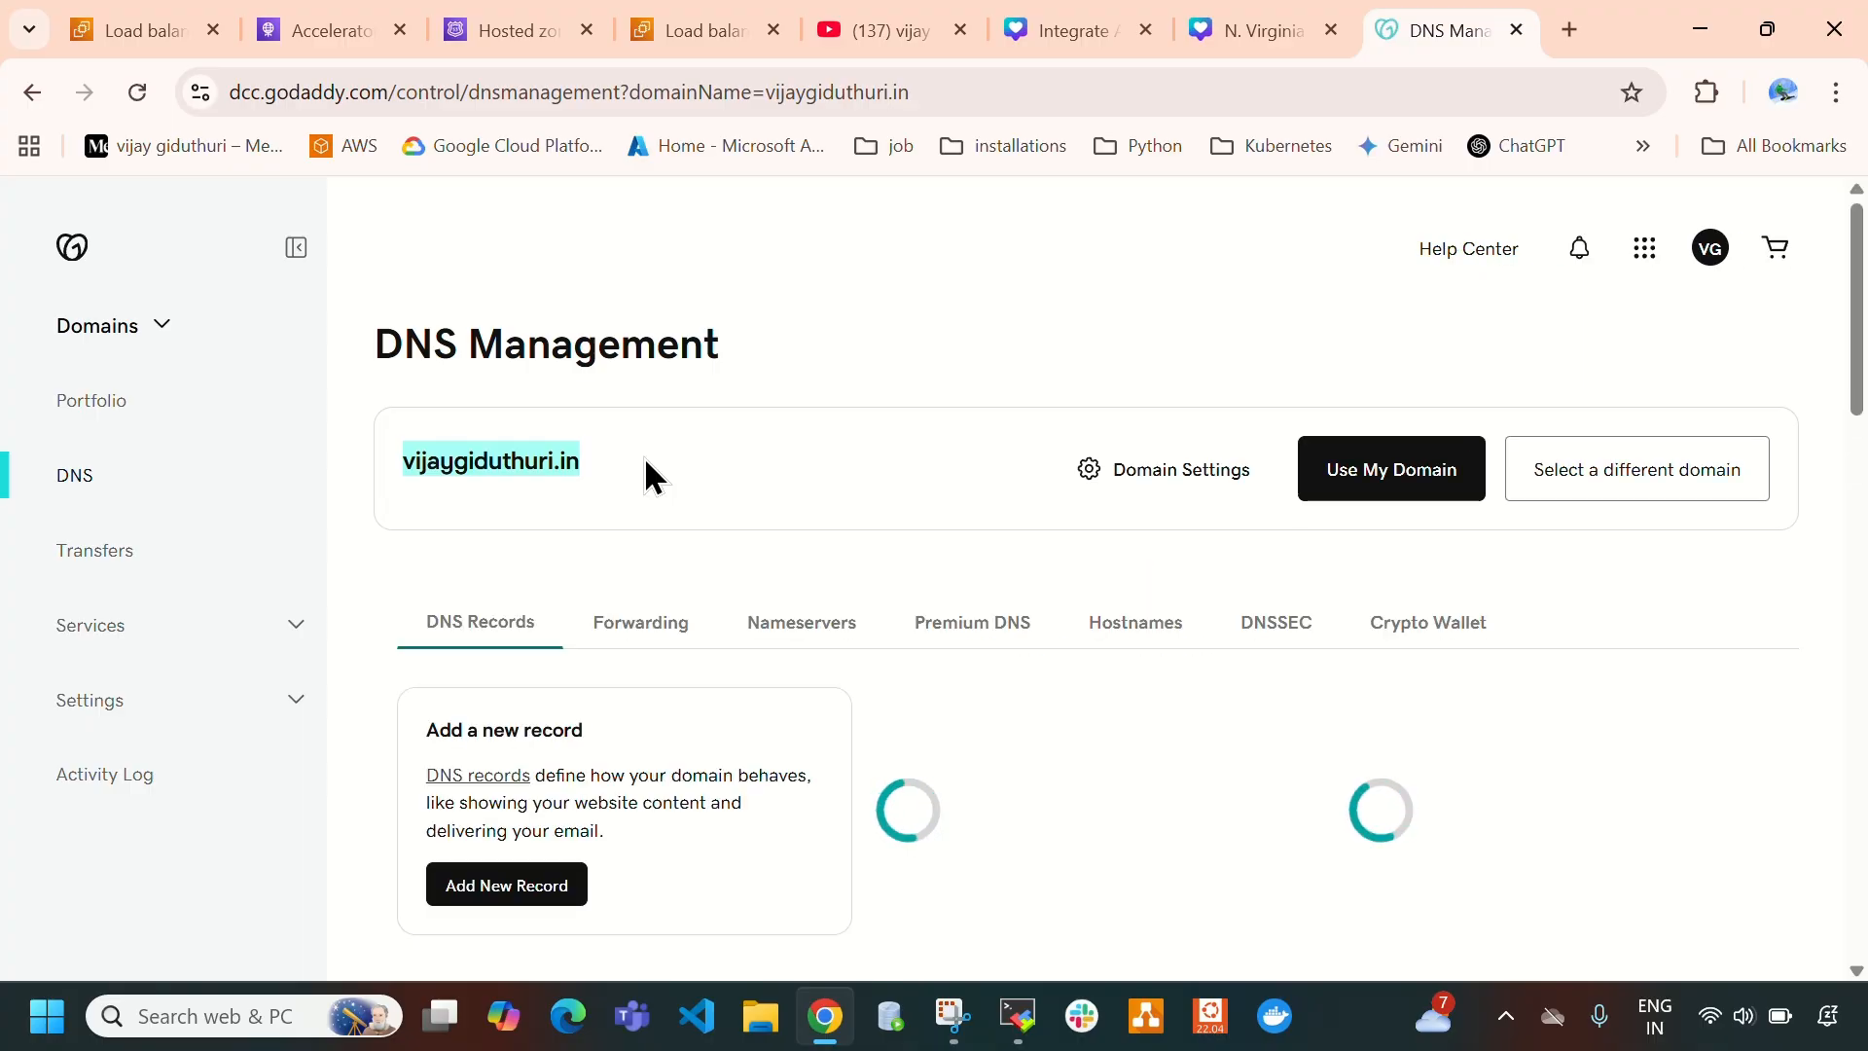
- Switch back to Route 53 and create a public hosted zone for the .in domain registered at GoDaddy
left_click(516, 32)
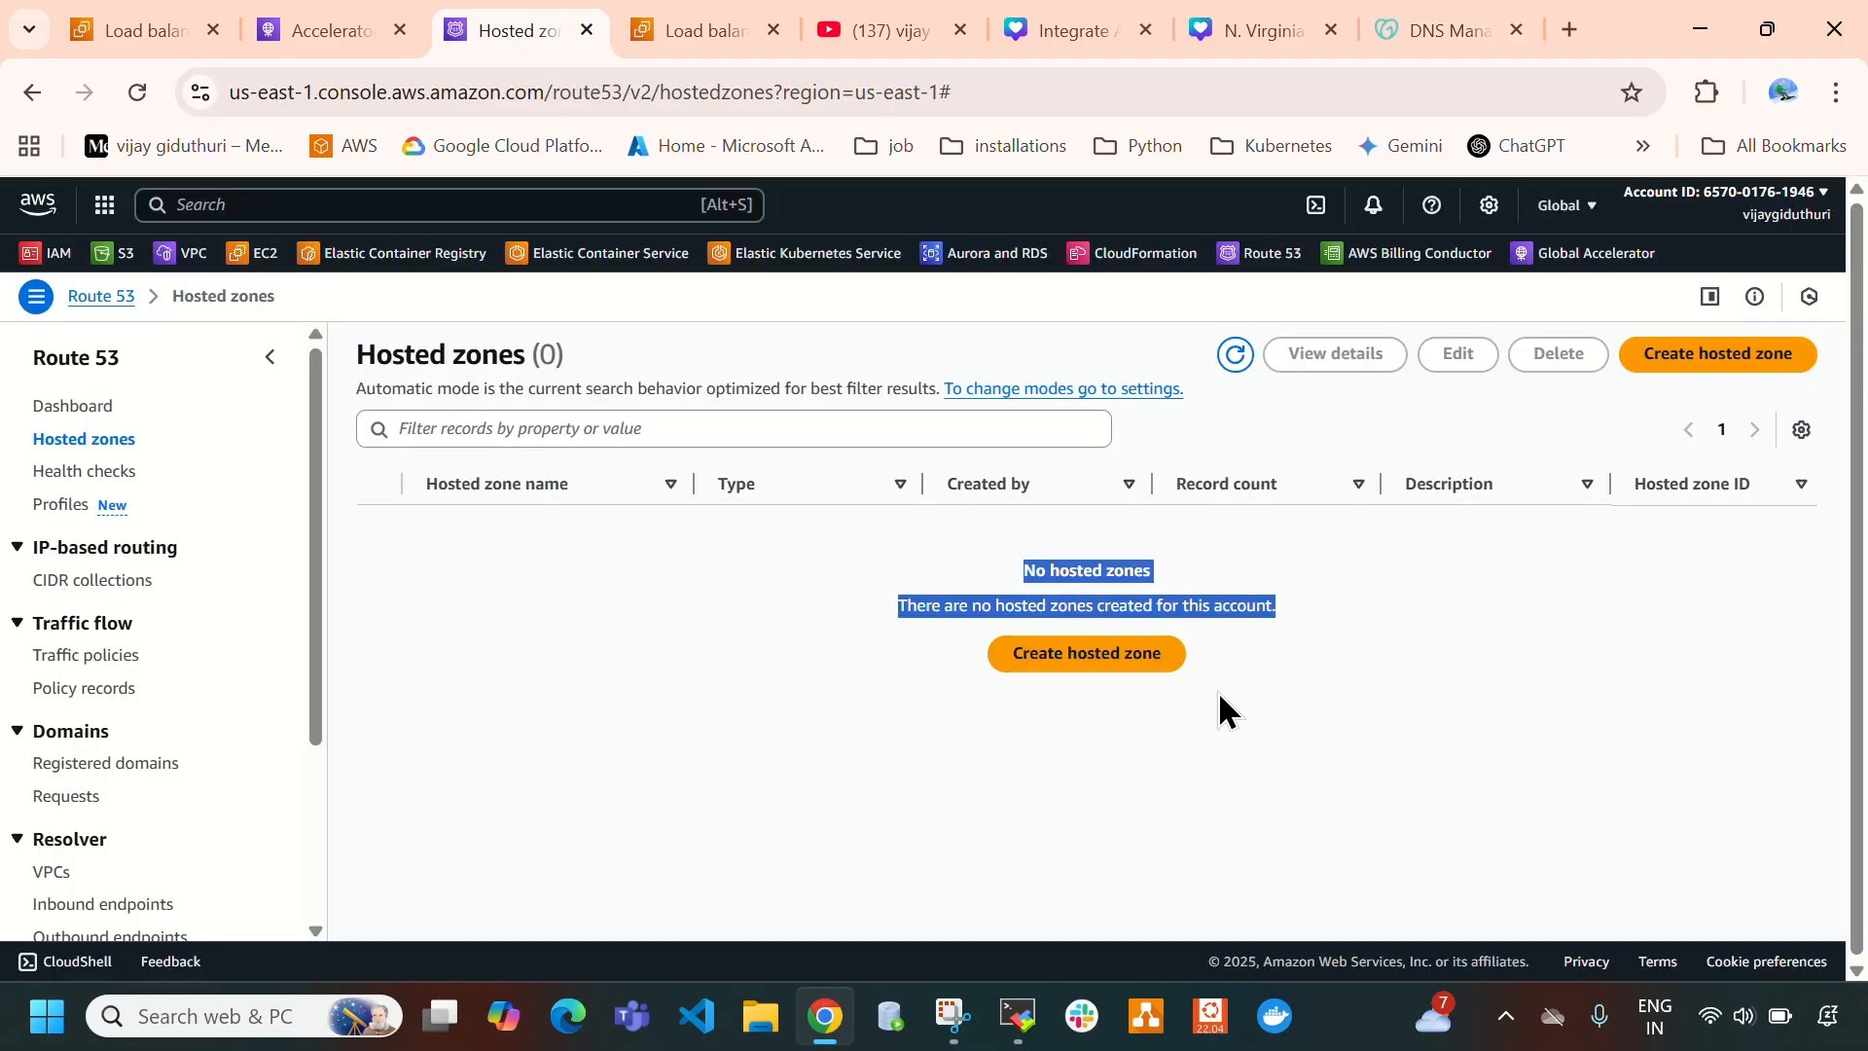
left_click(1067, 673)
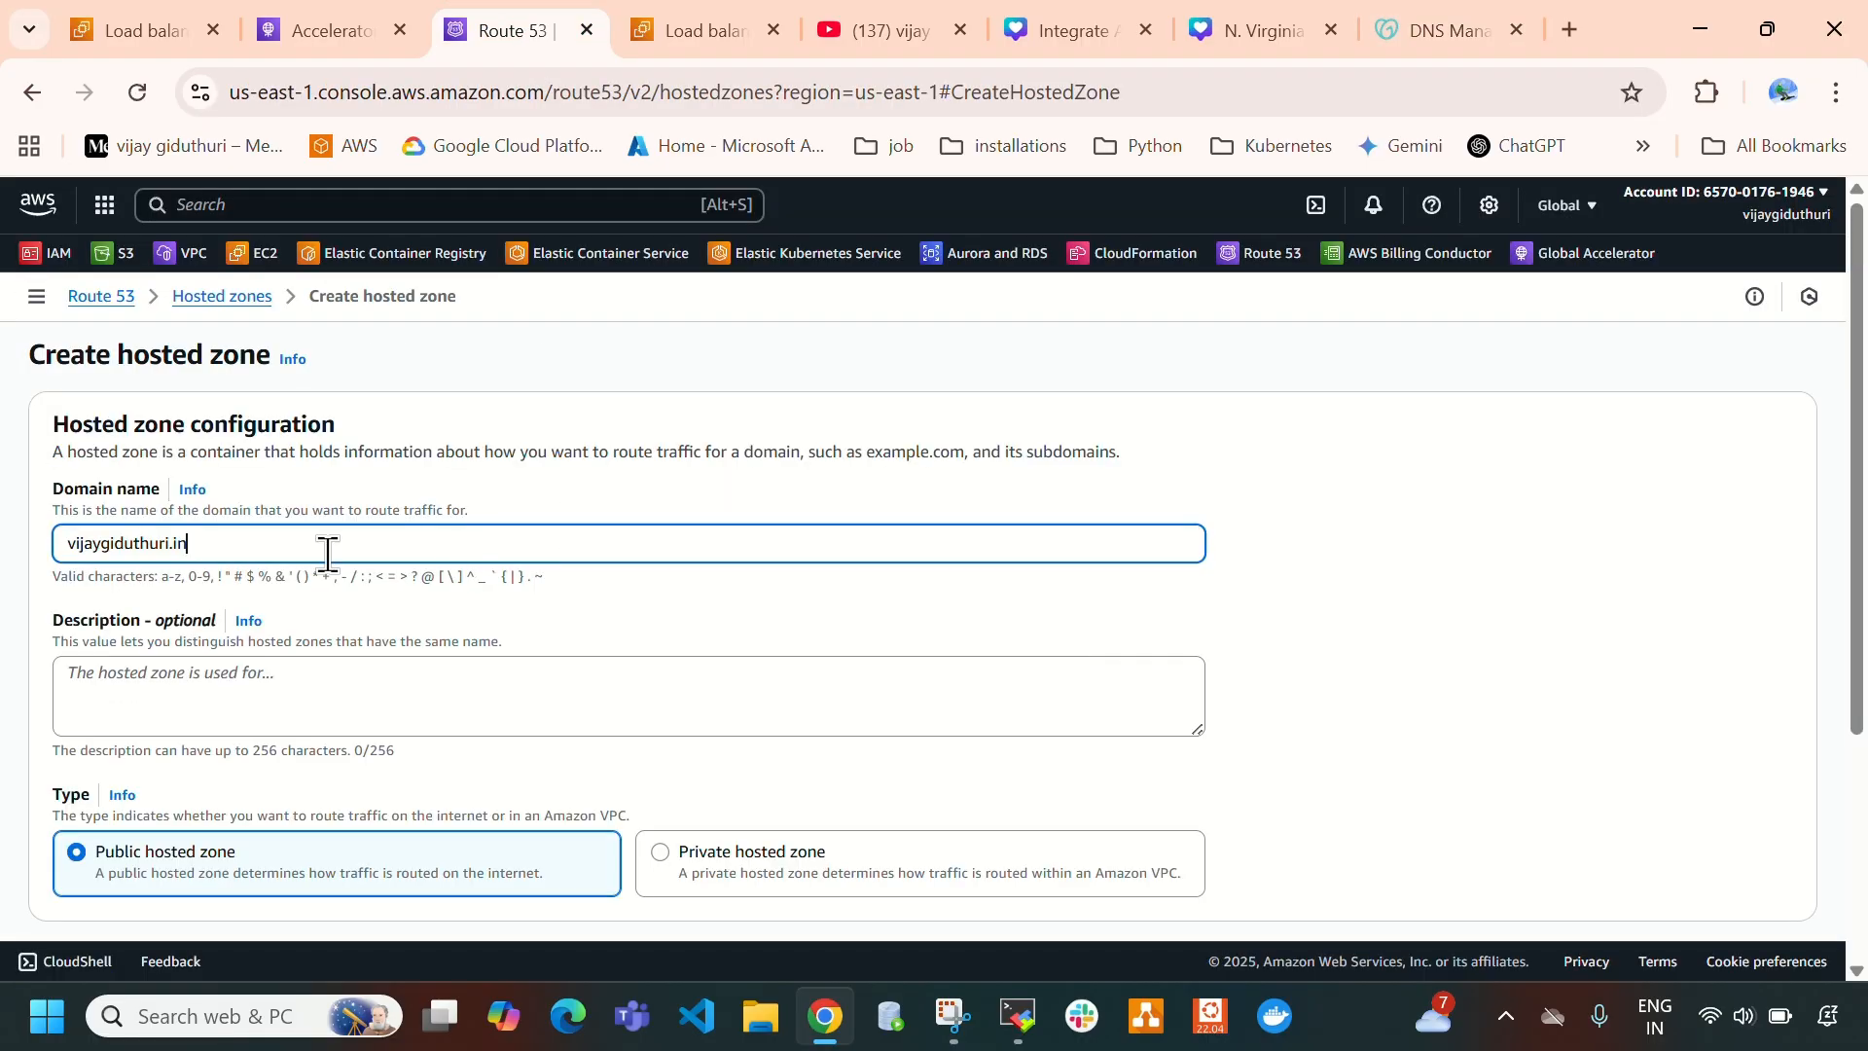
left_click_drag(213, 546, 33, 584)
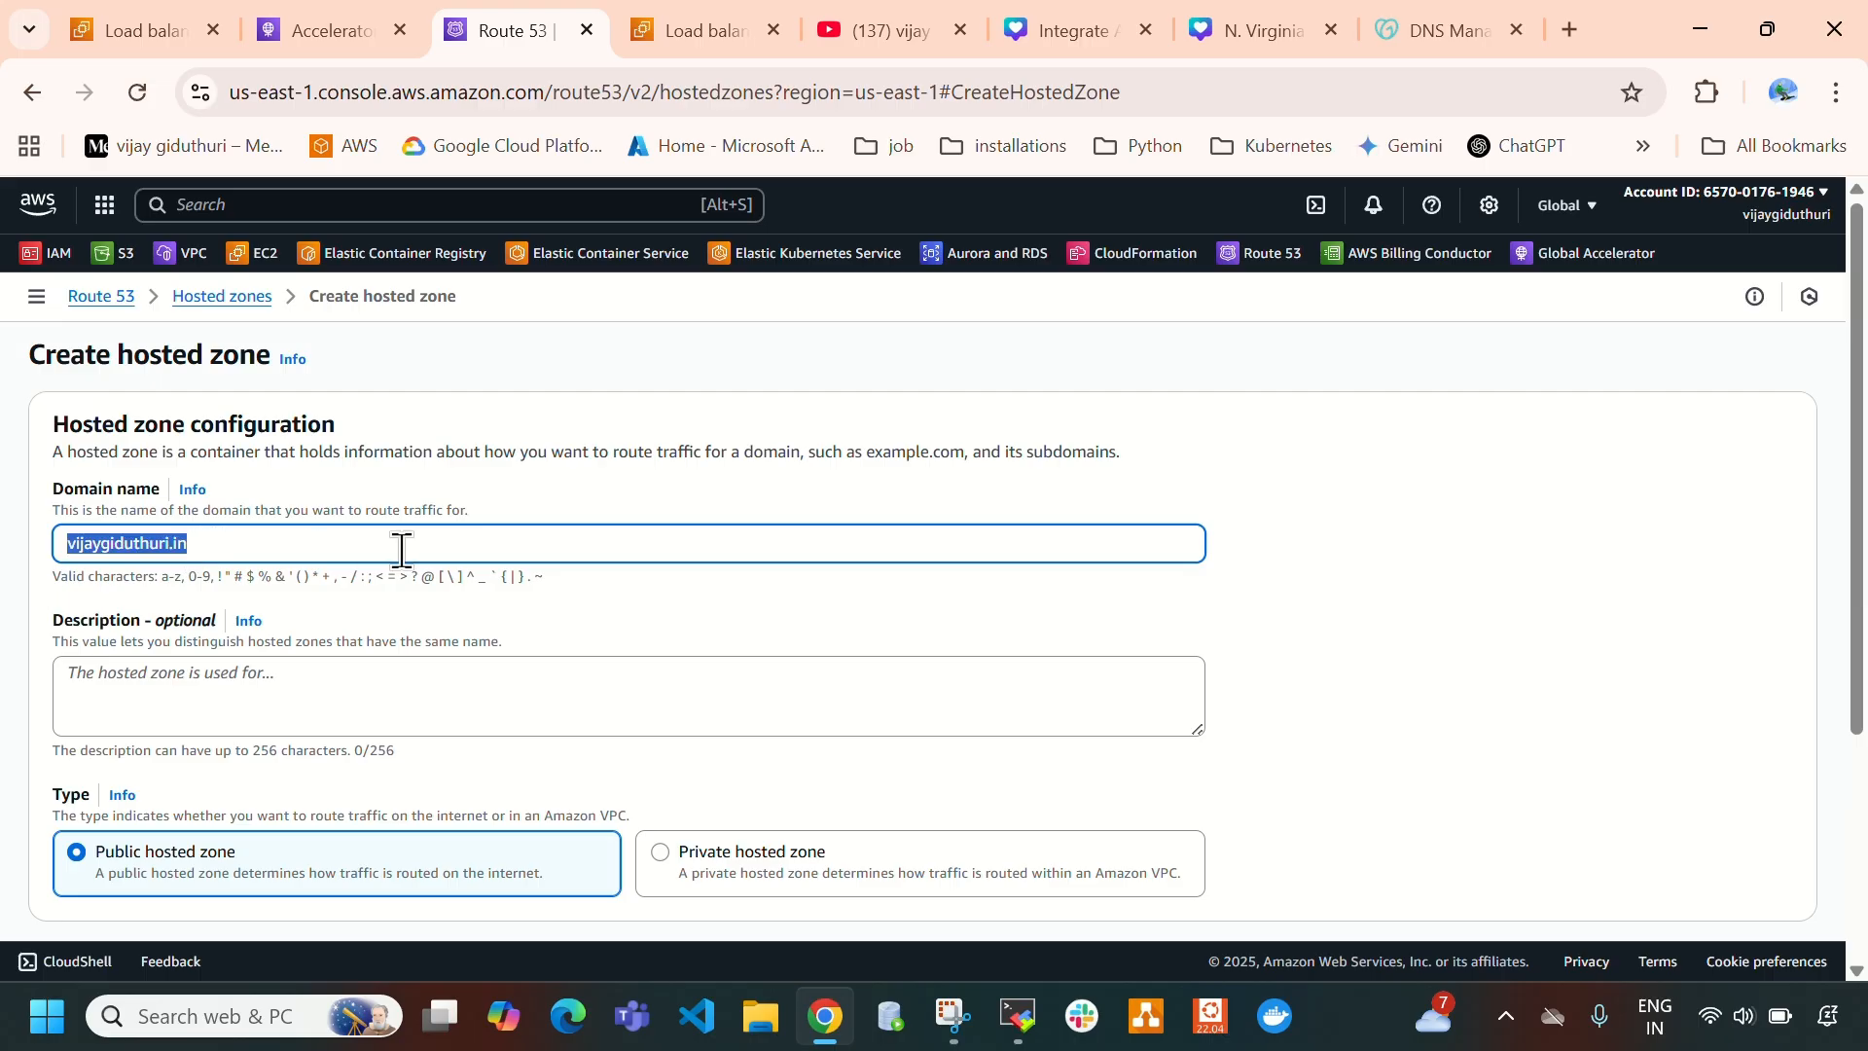
scroll(659, 551, "down", 3)
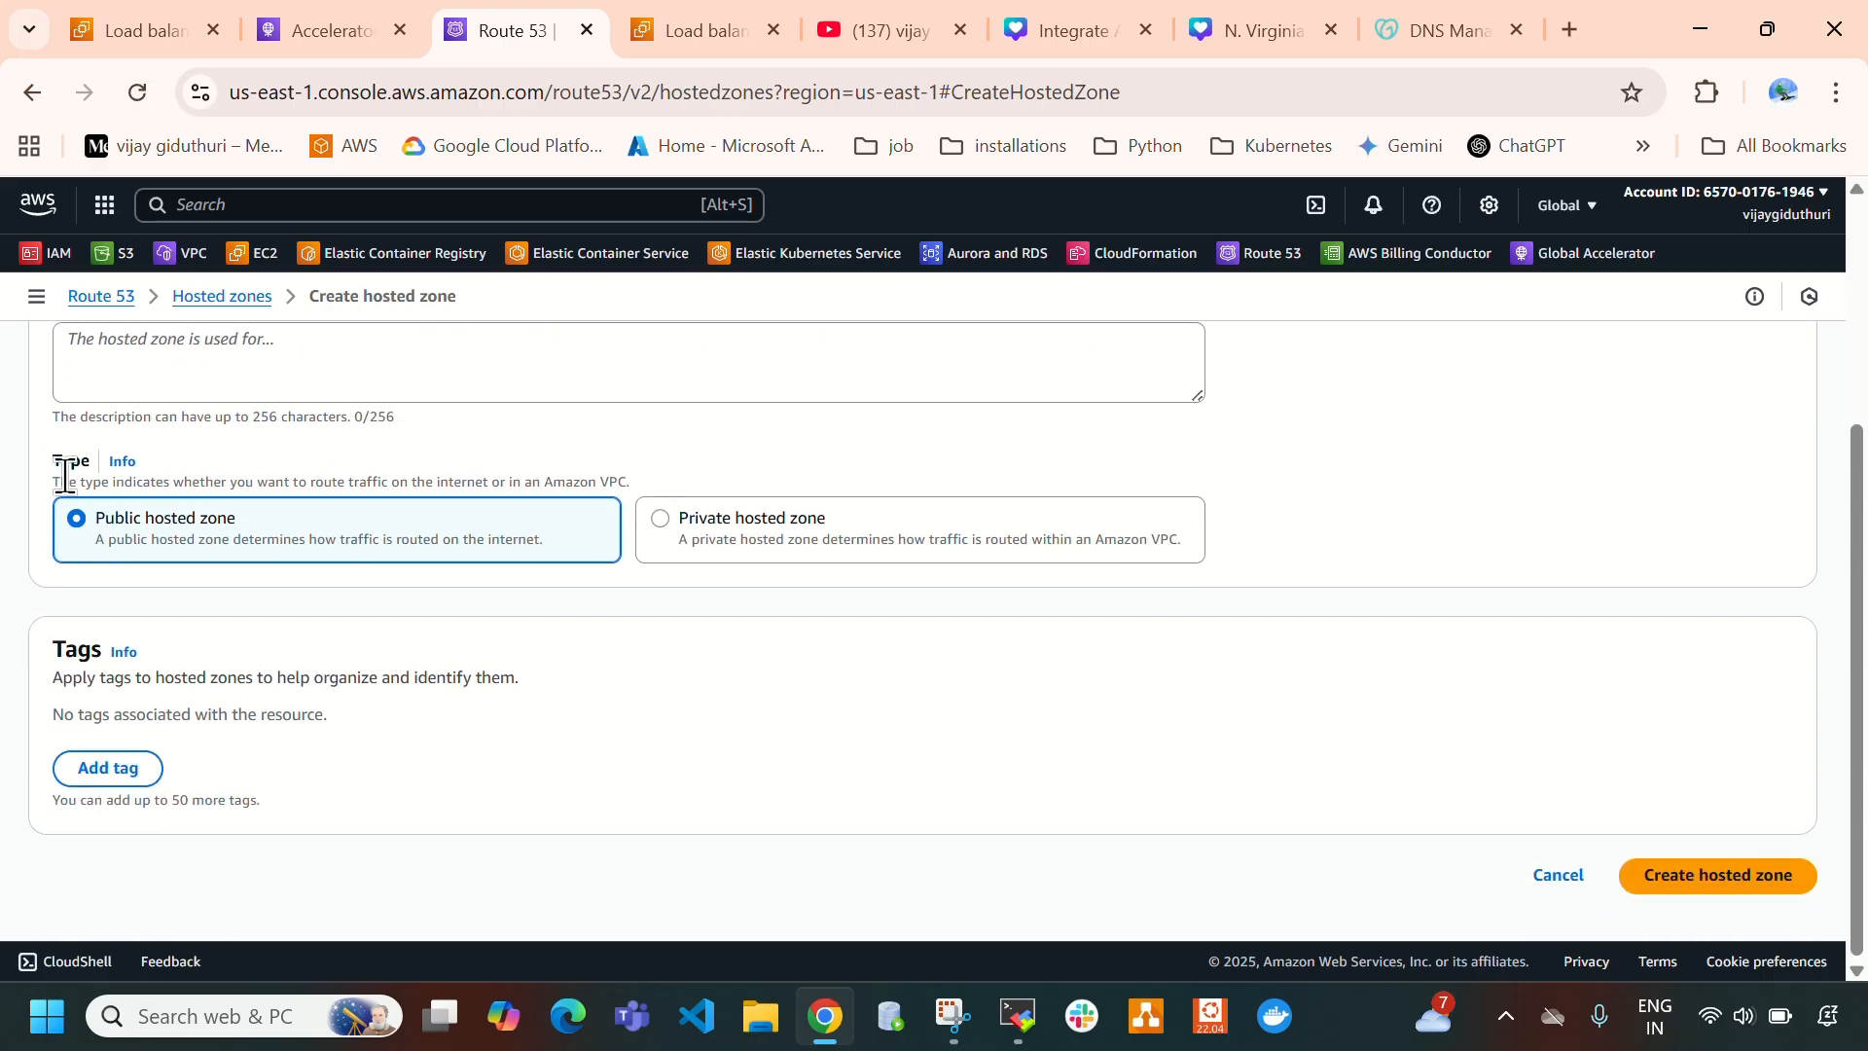
left_click(1700, 878)
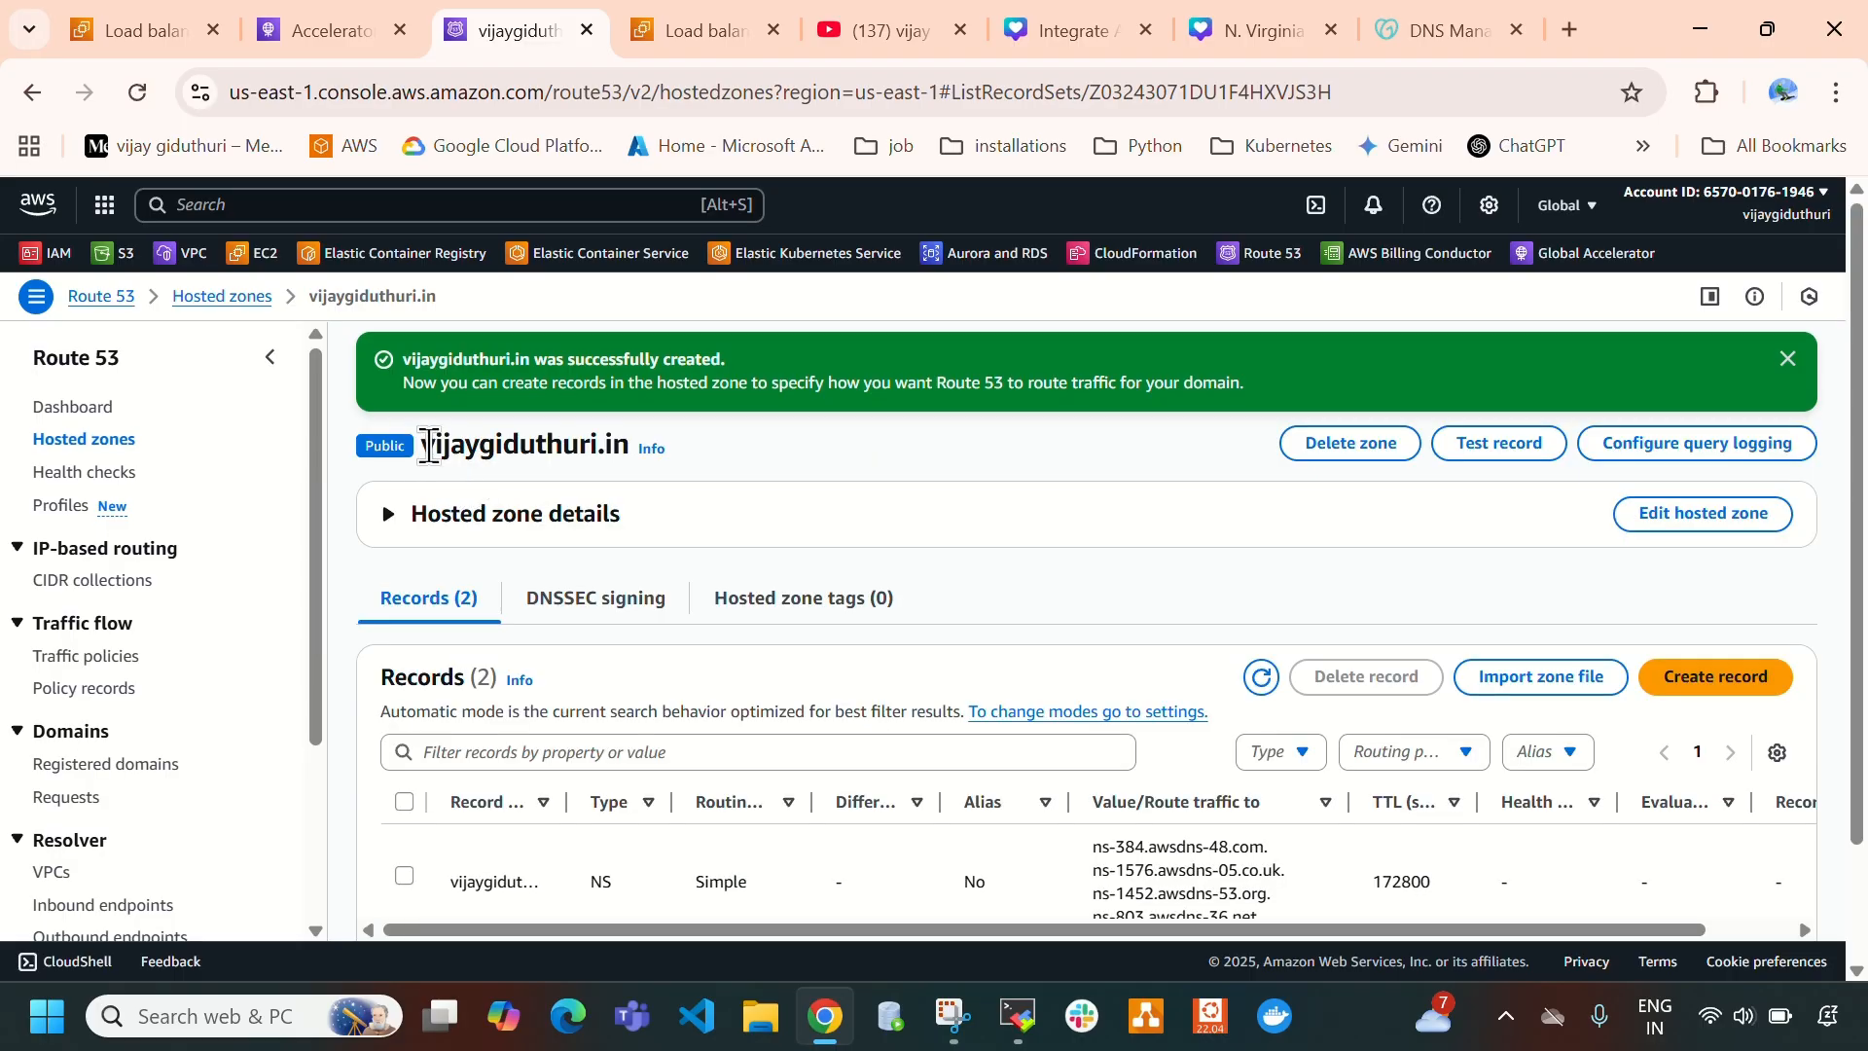
- Open the details of the hosted zone's NS record and examine its name server values
left_click_drag(429, 447, 626, 447)
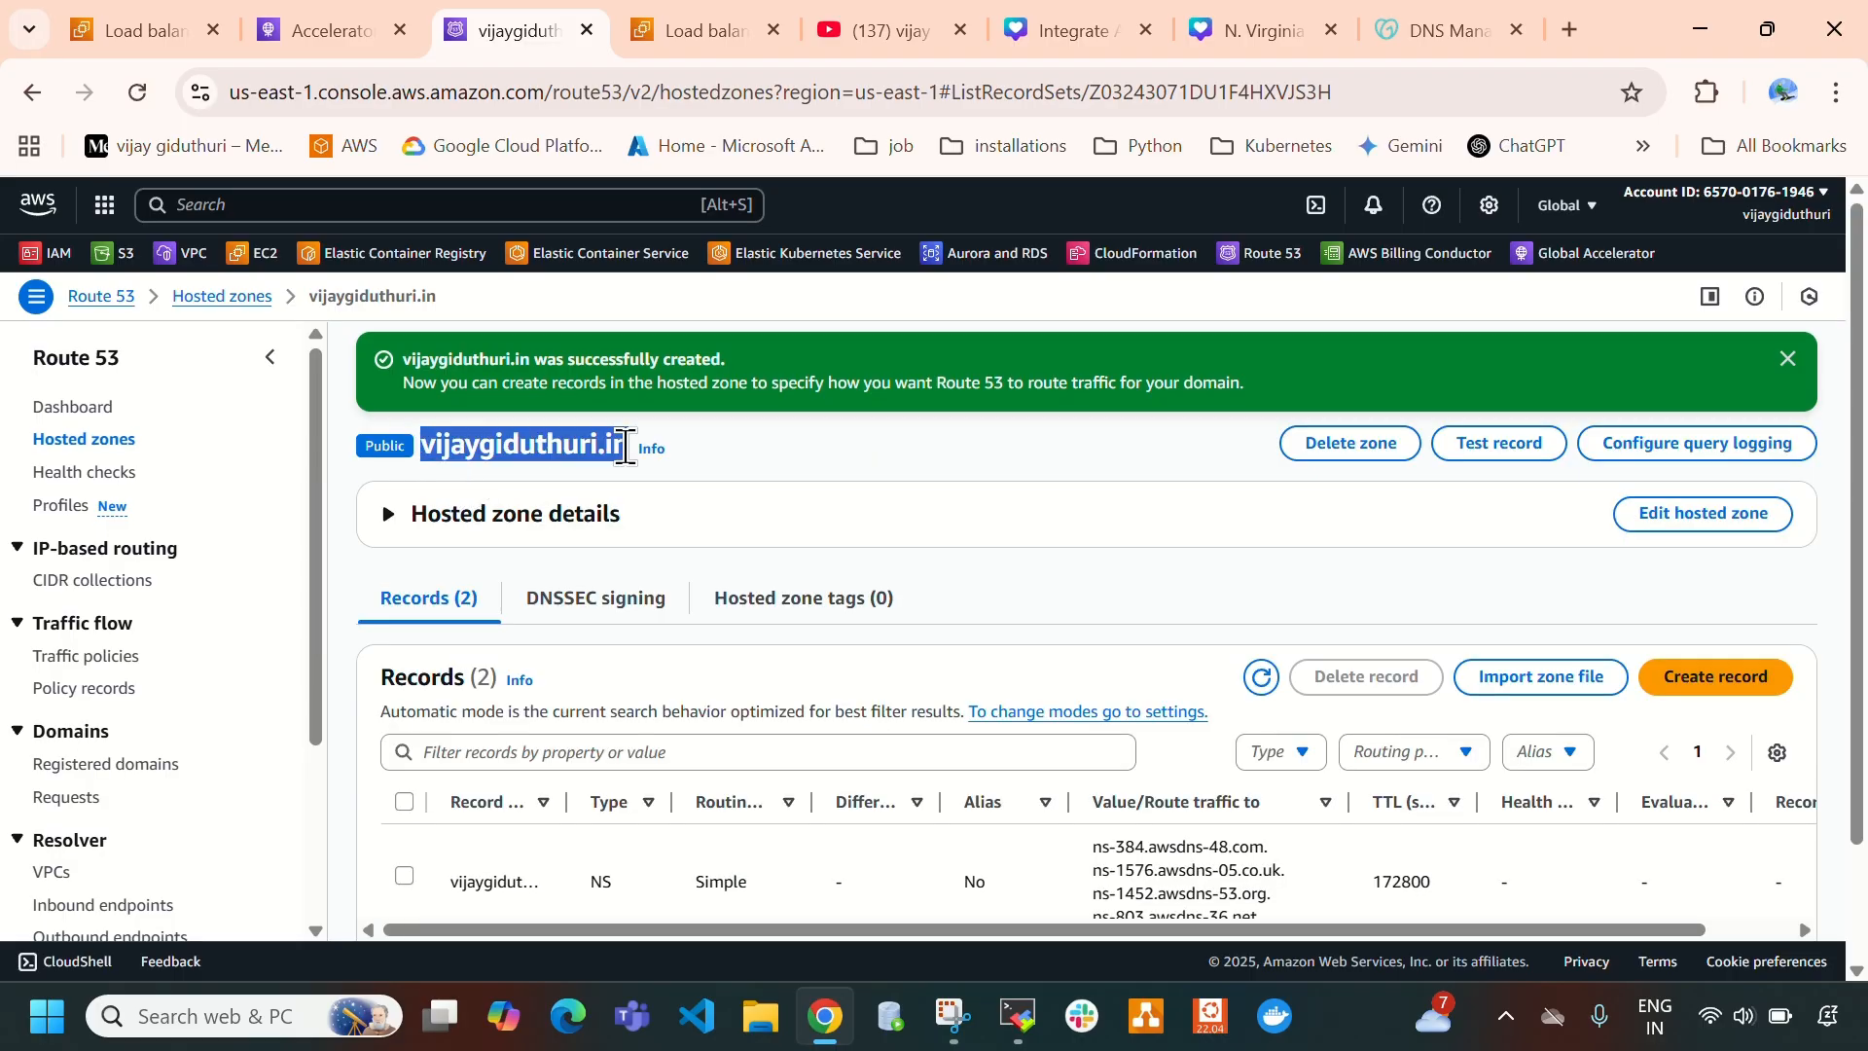
left_click(989, 505)
scroll(991, 507, "down", 2)
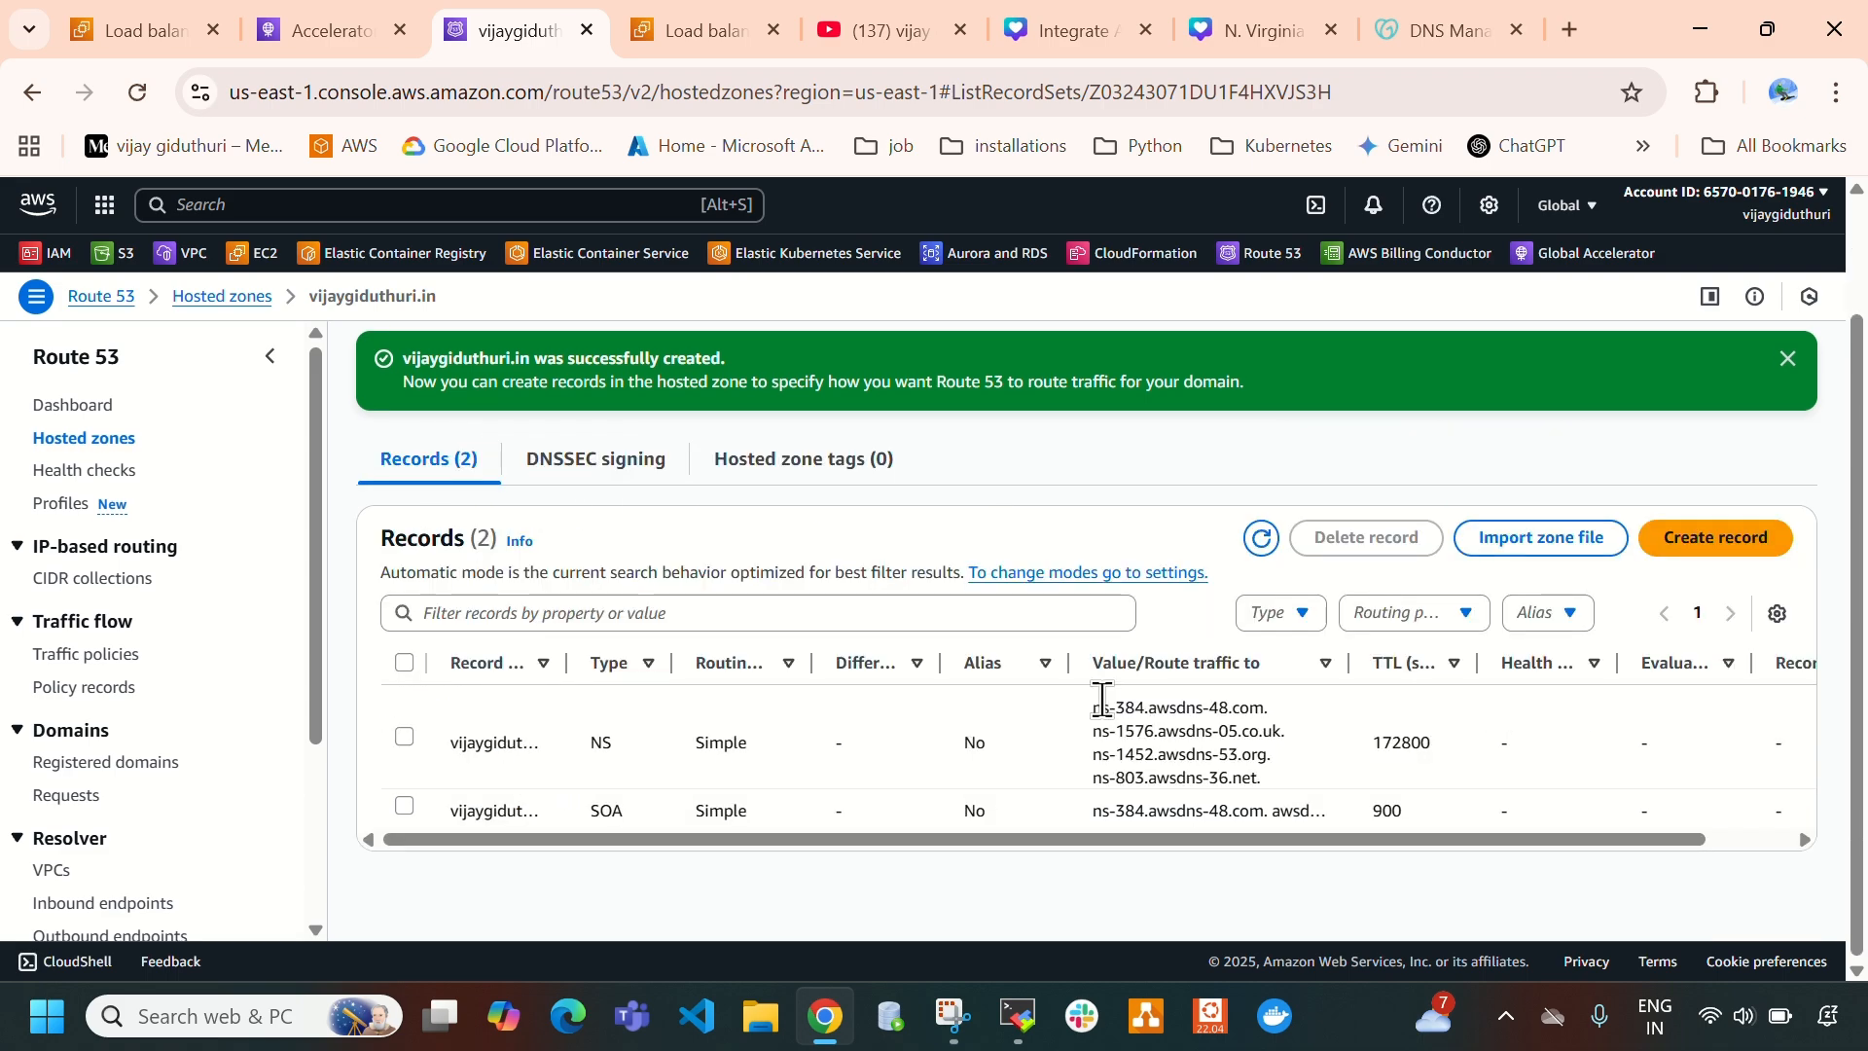
left_click_drag(1097, 704, 1261, 776)
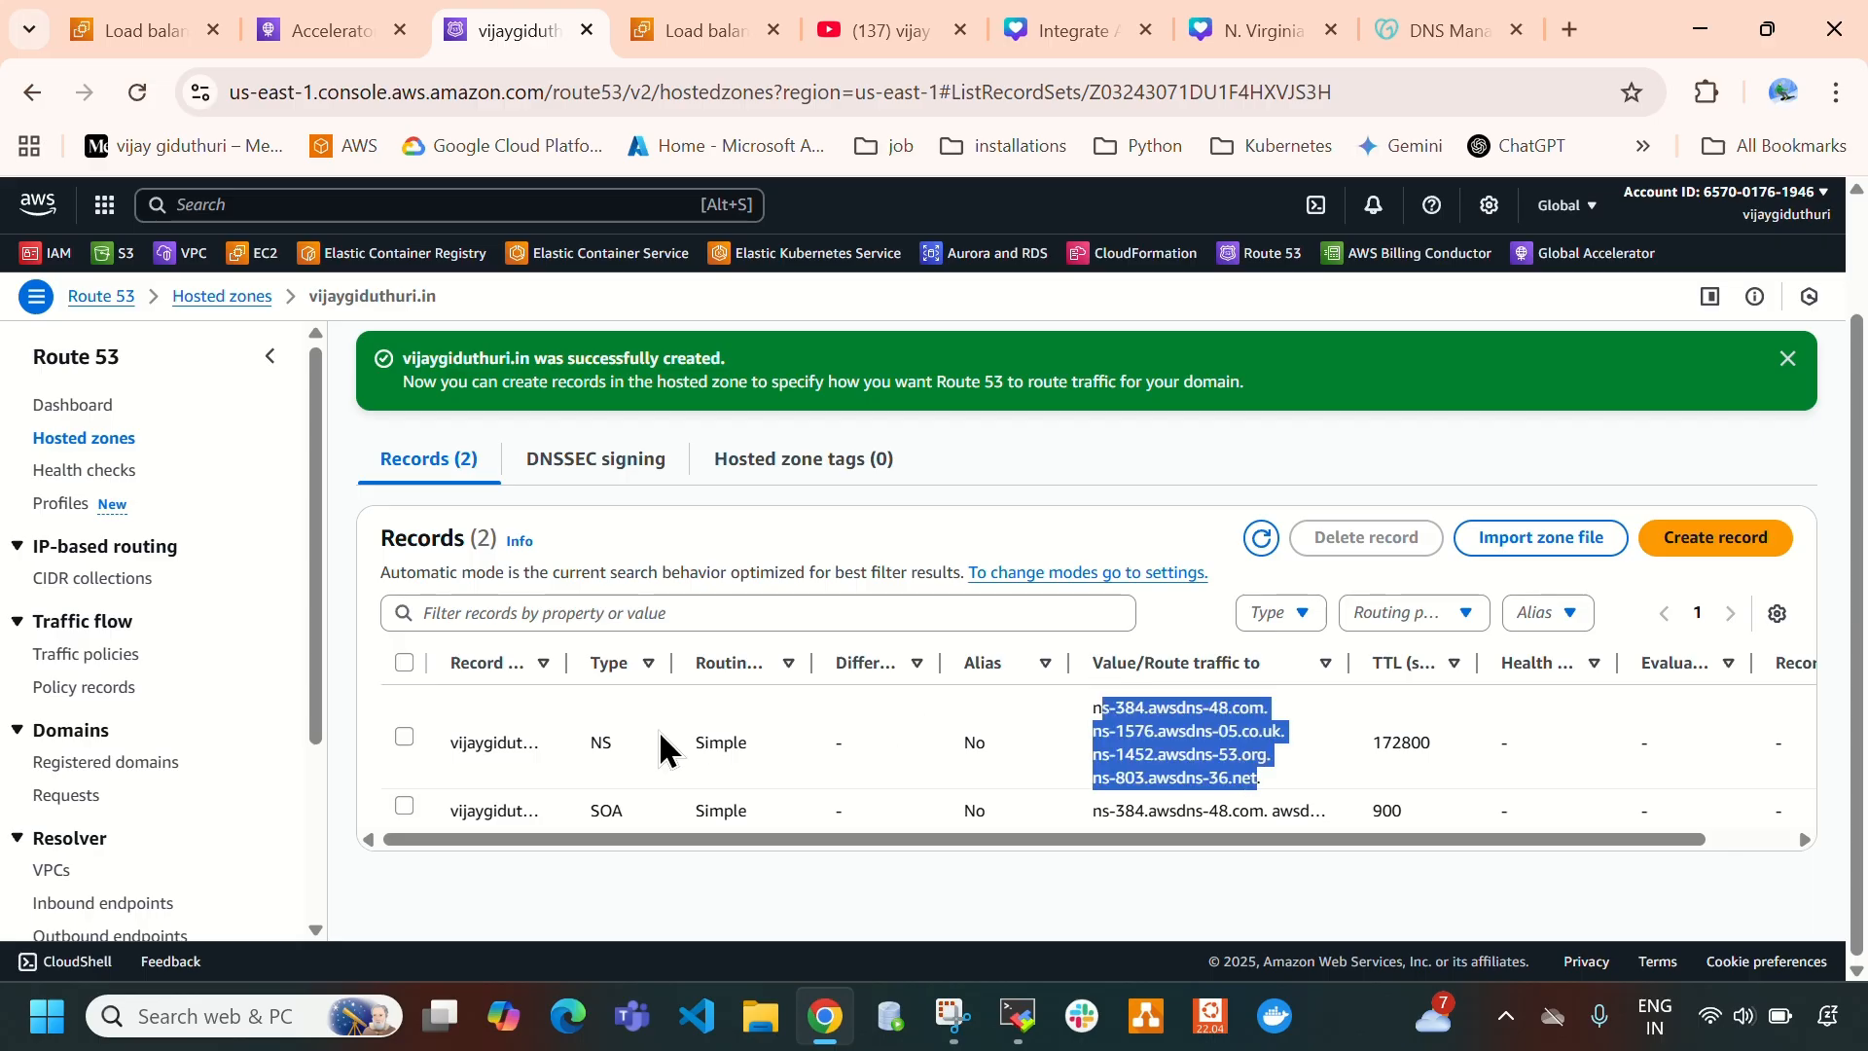
left_click(406, 735)
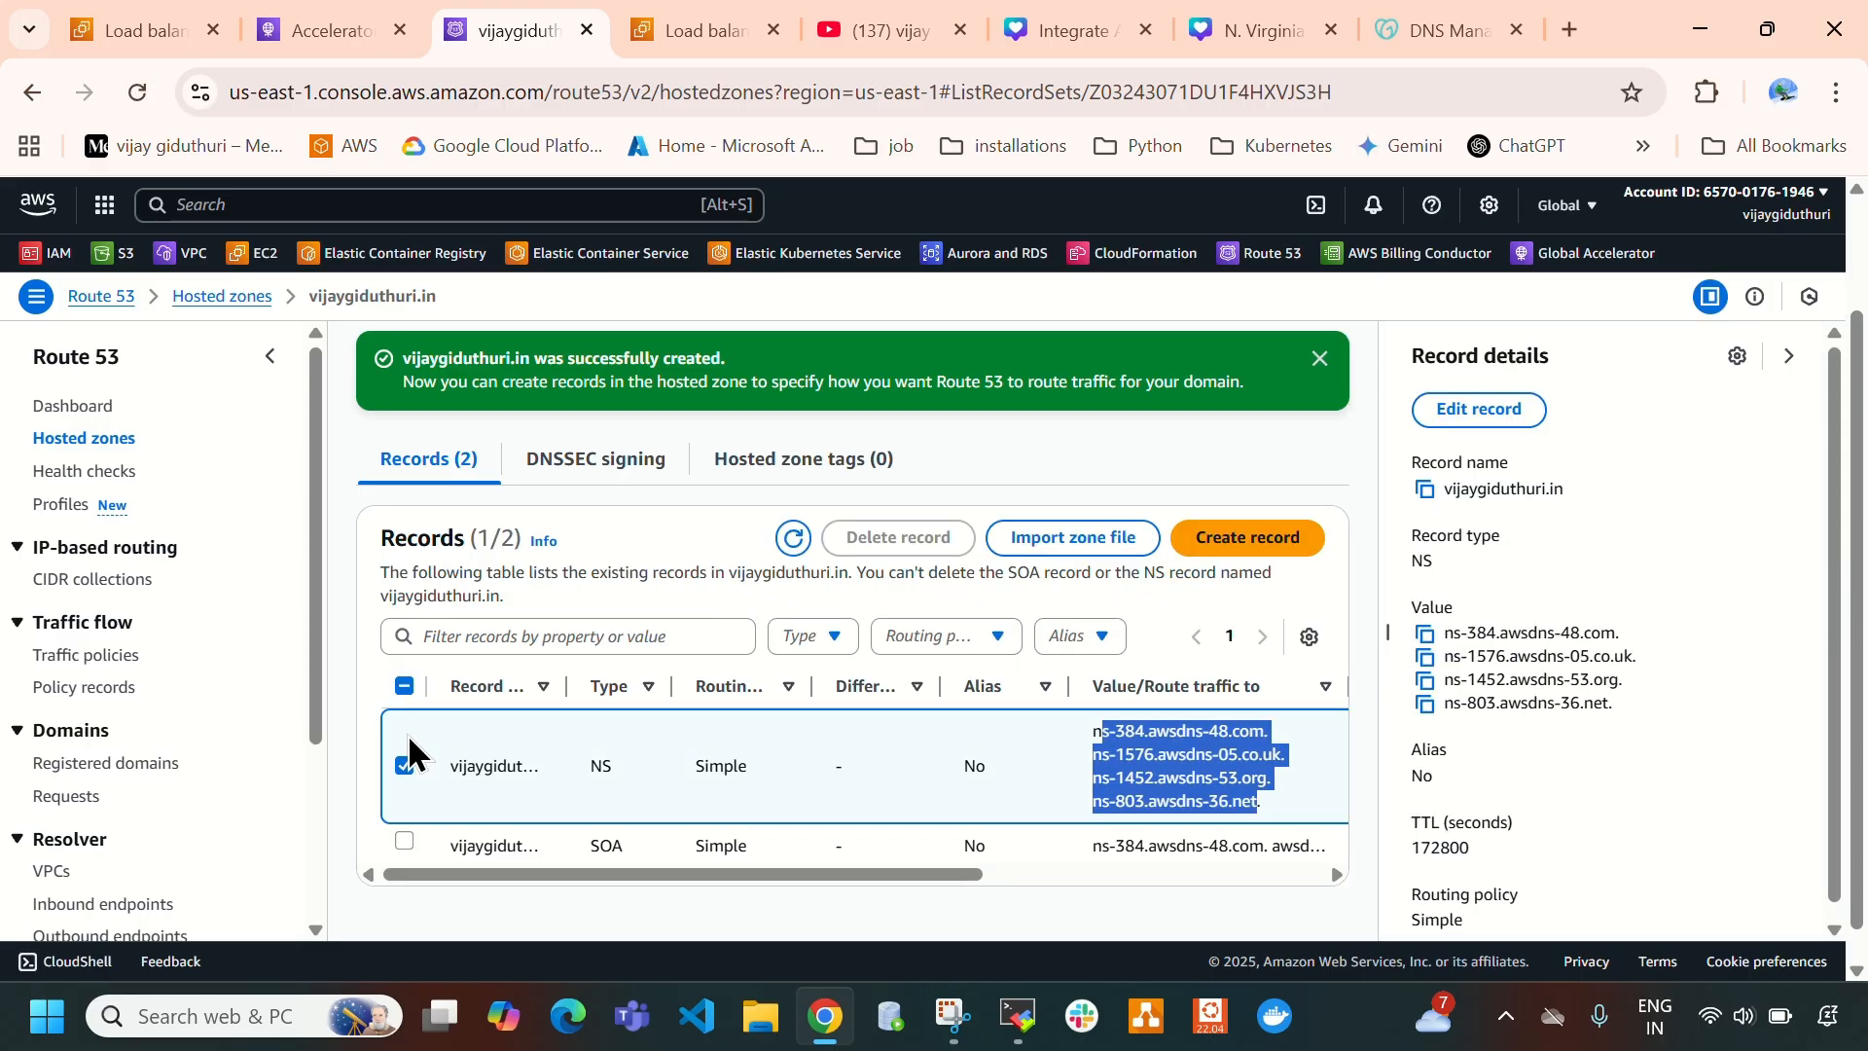
left_click_drag(1444, 632, 1631, 713)
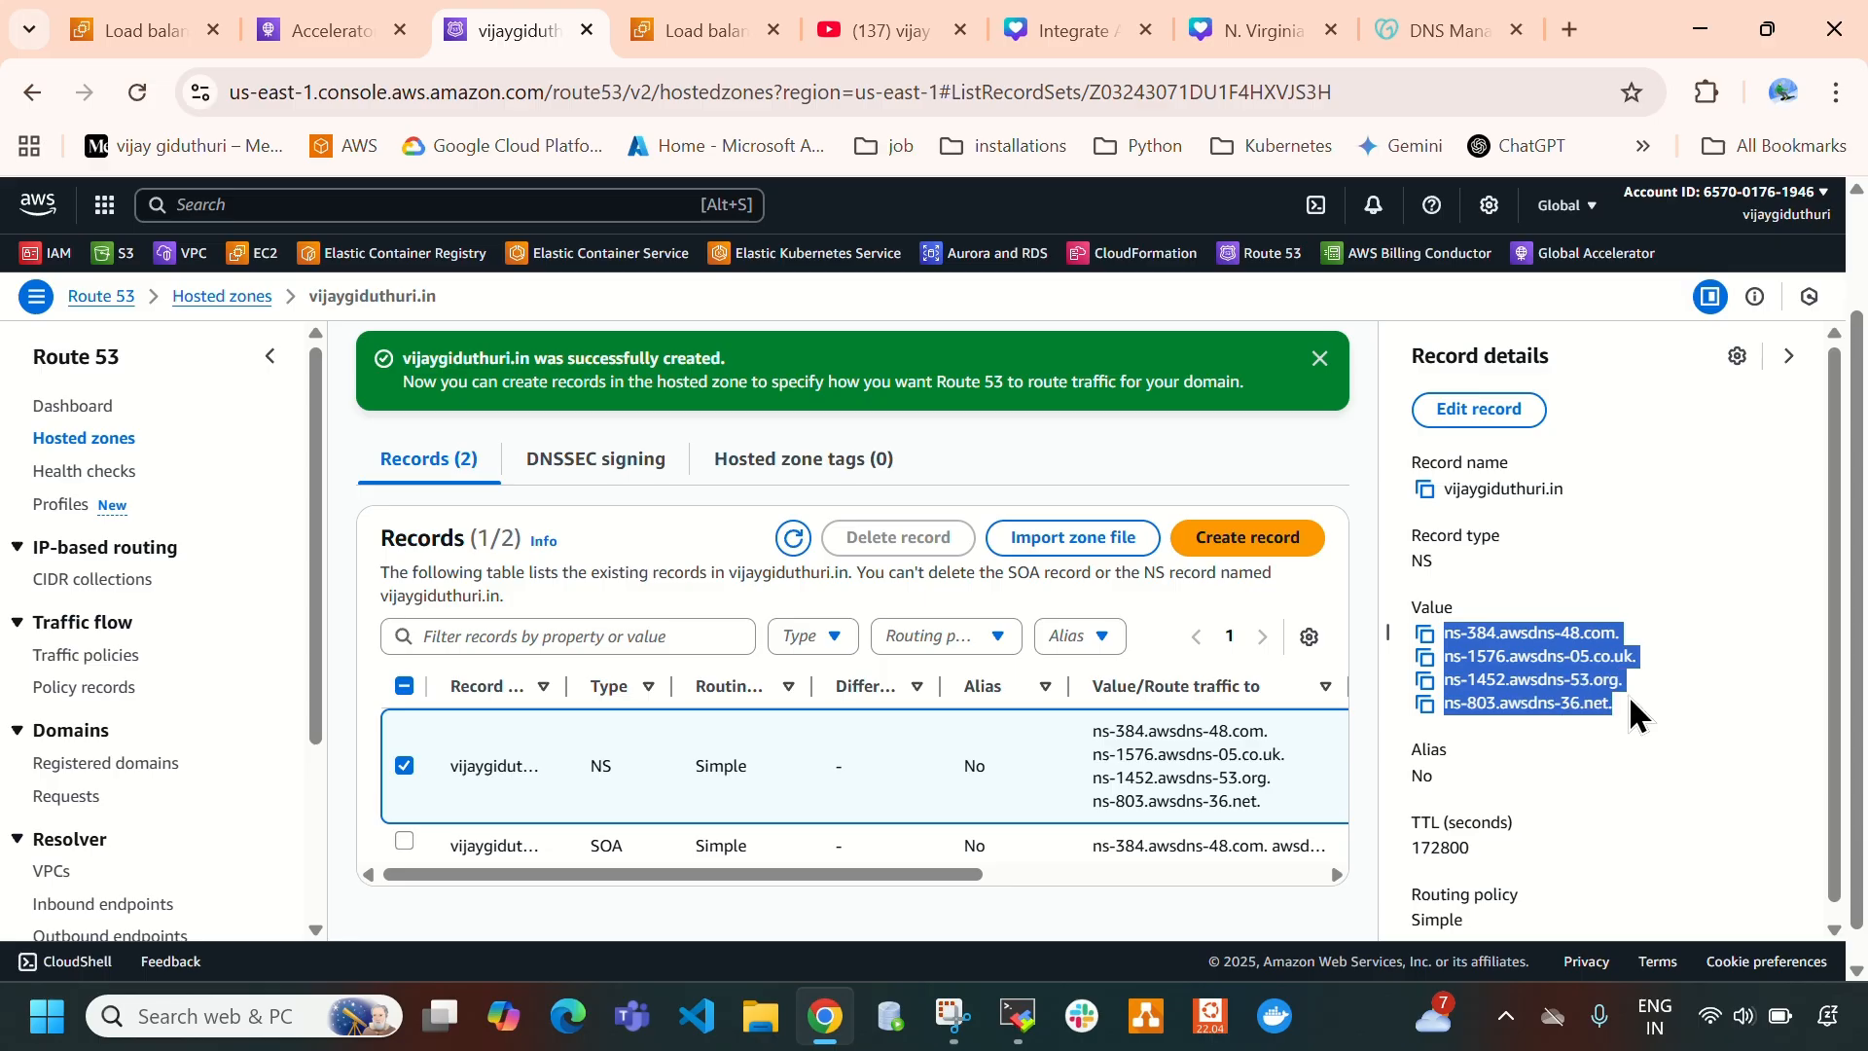
left_click(1488, 738)
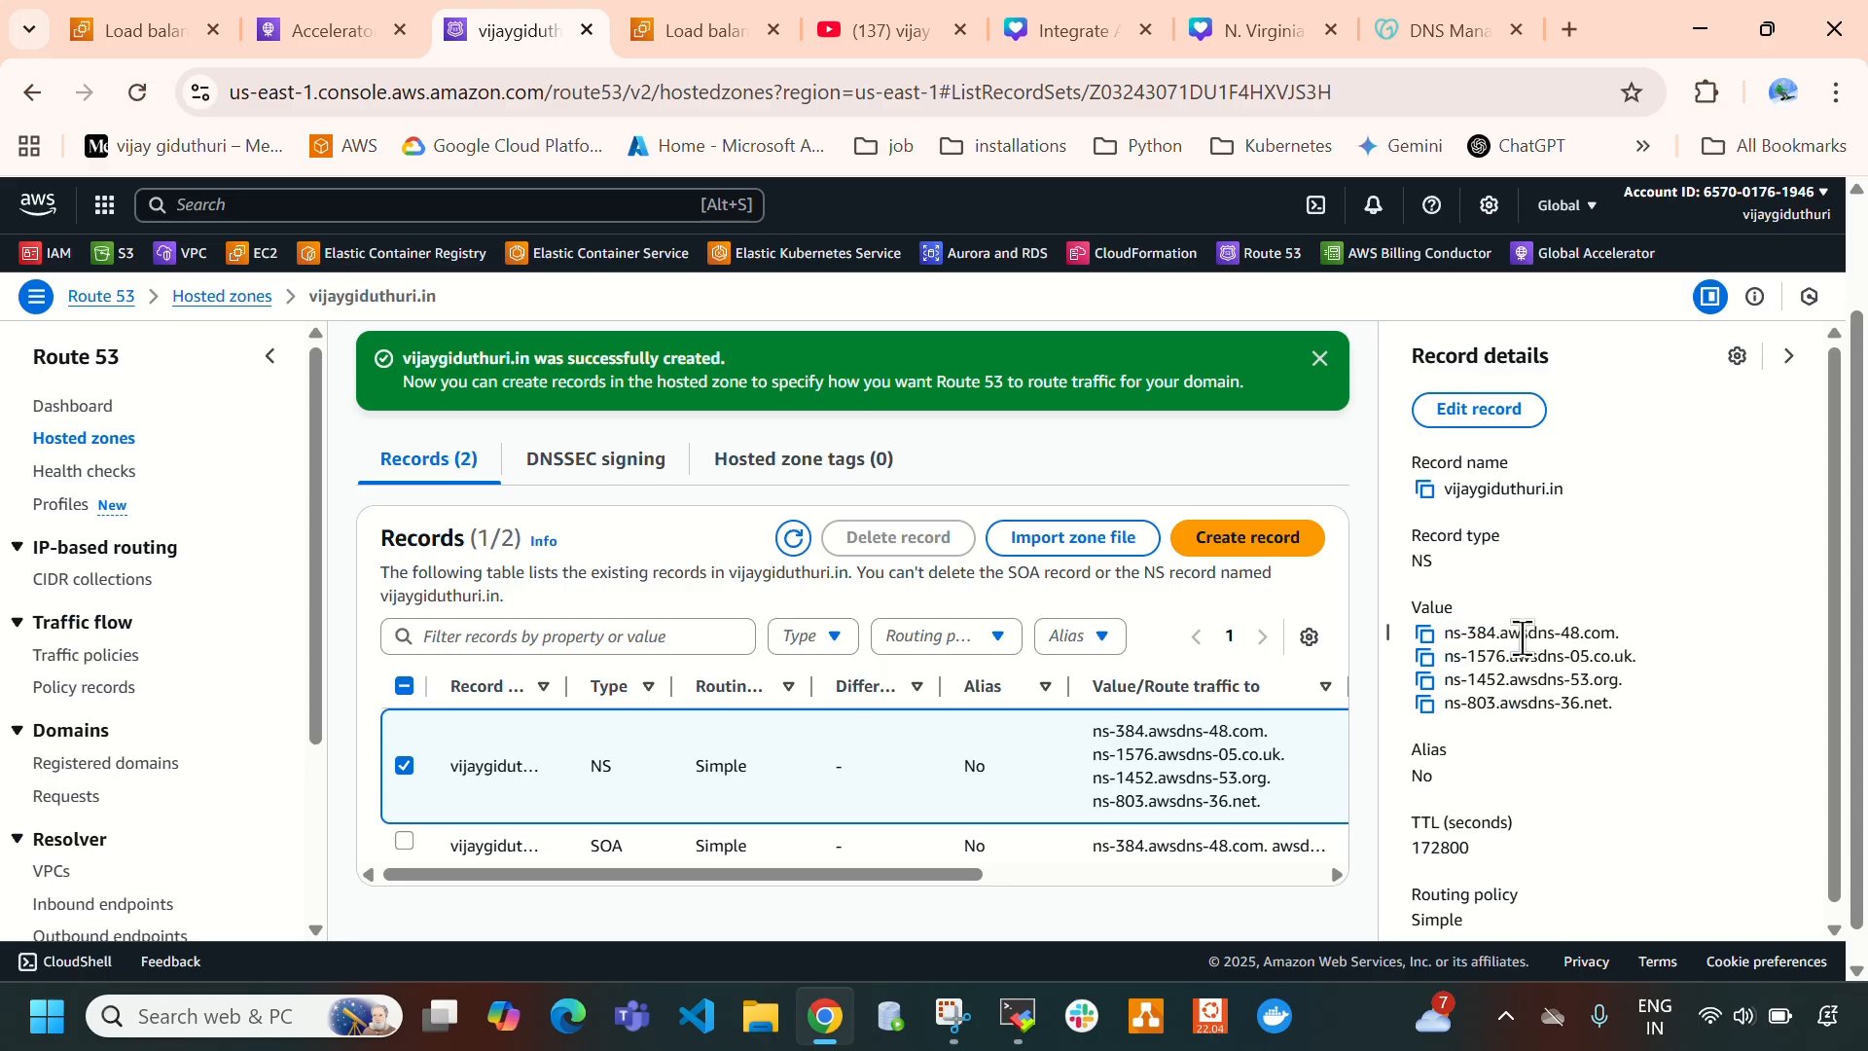
- Switch to GoDaddy's DNS management and show the nameservers the .in domain currently uses
left_click(1420, 12)
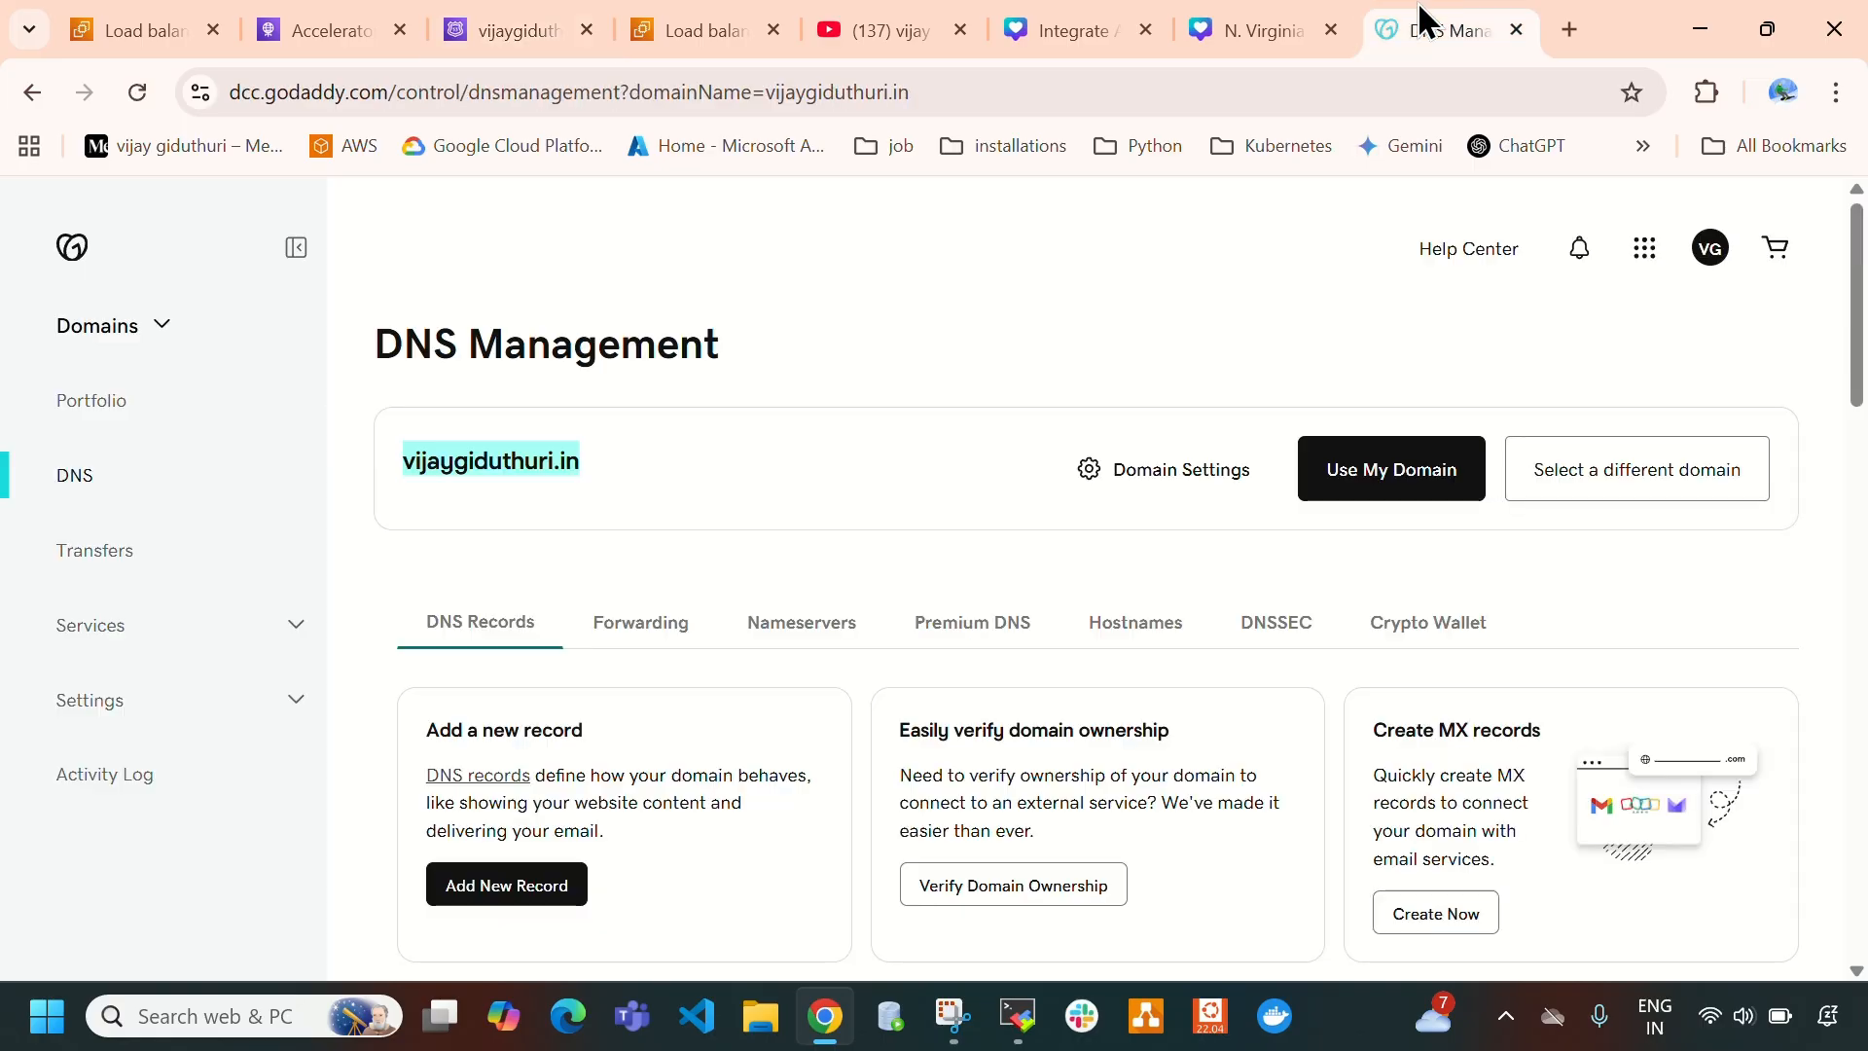
left_click(804, 469)
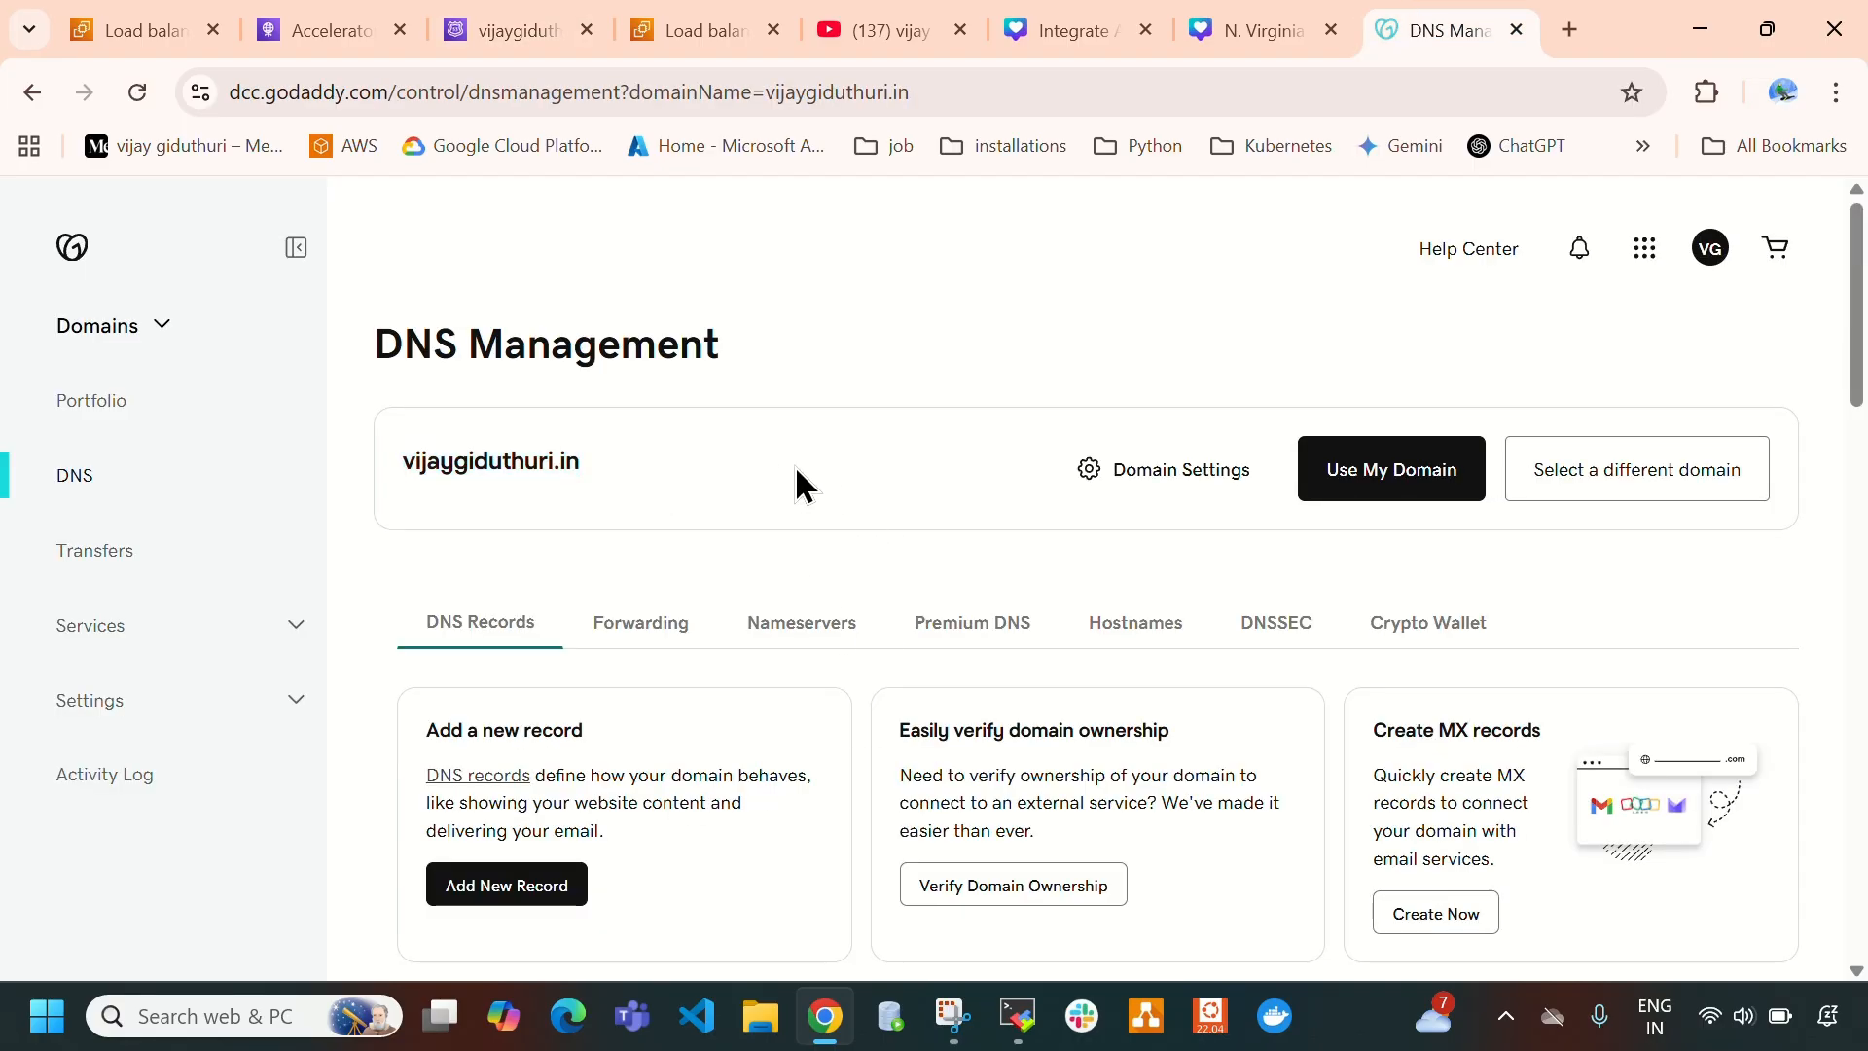
left_click(807, 634)
scroll(808, 633, "down", 3)
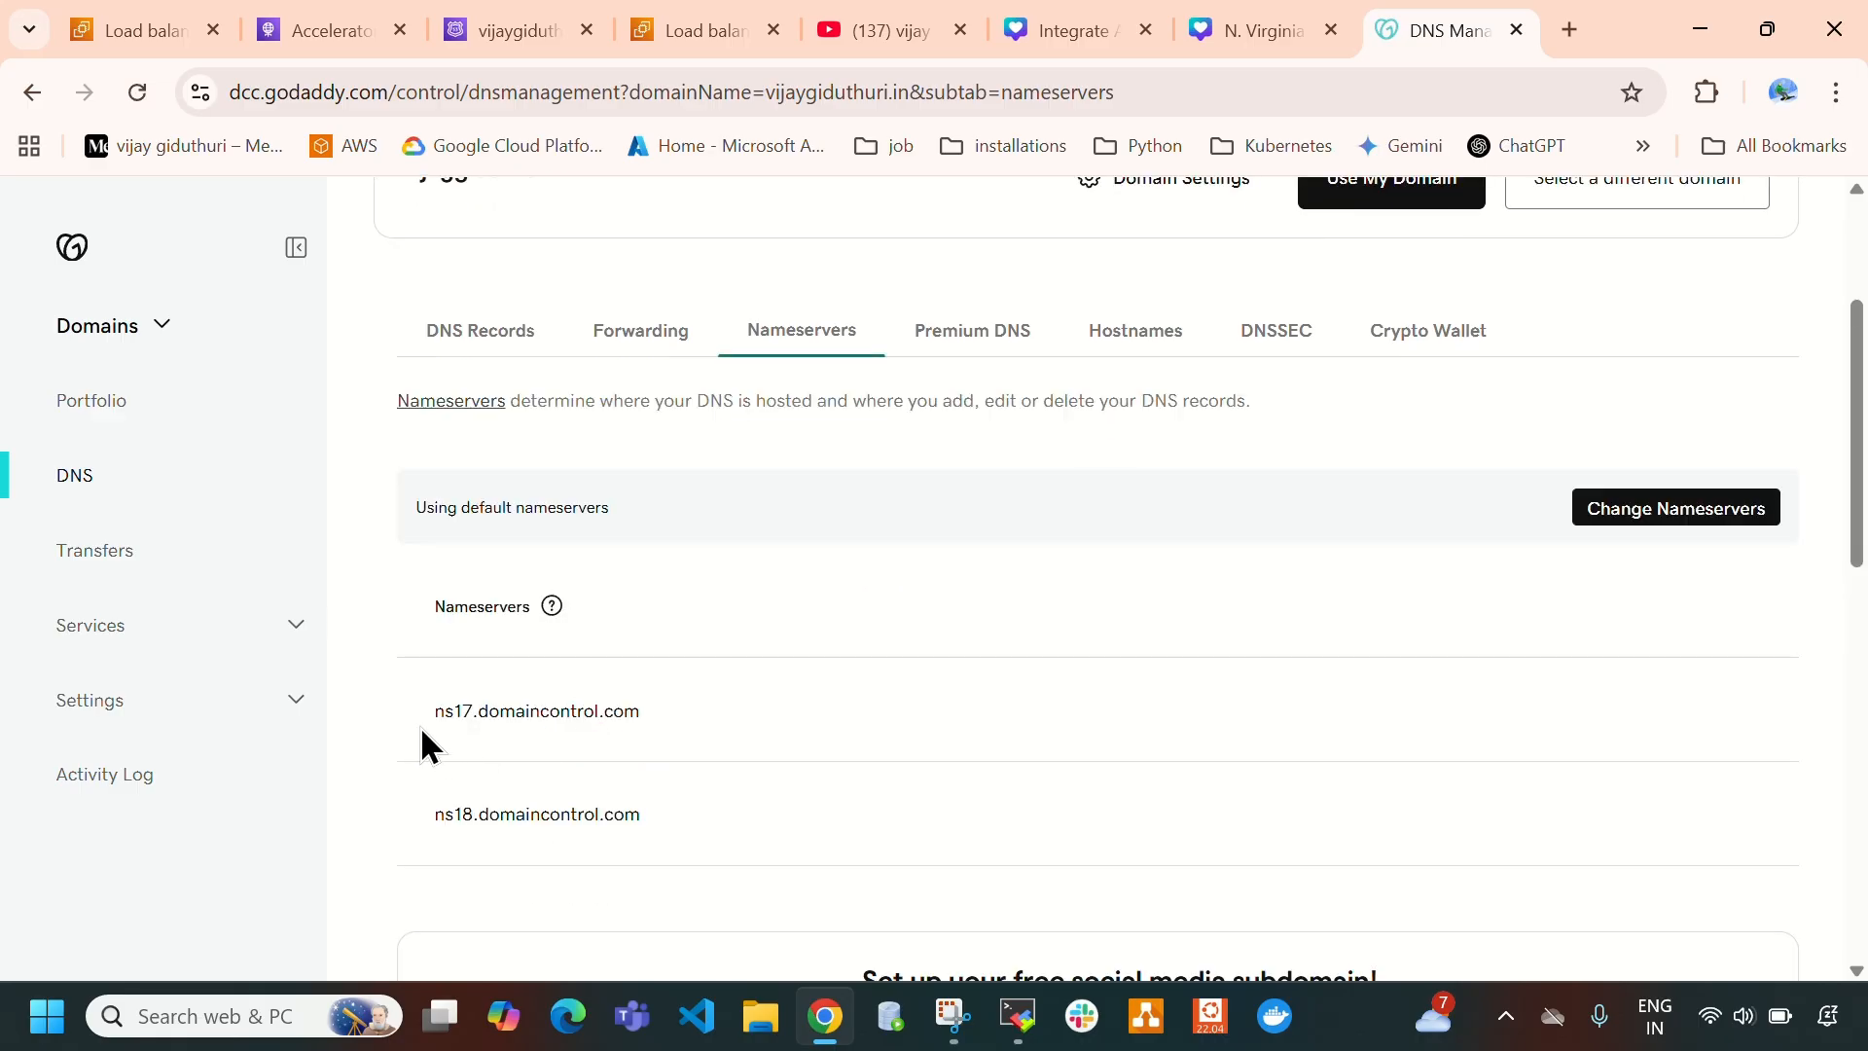
left_click_drag(391, 720, 710, 810)
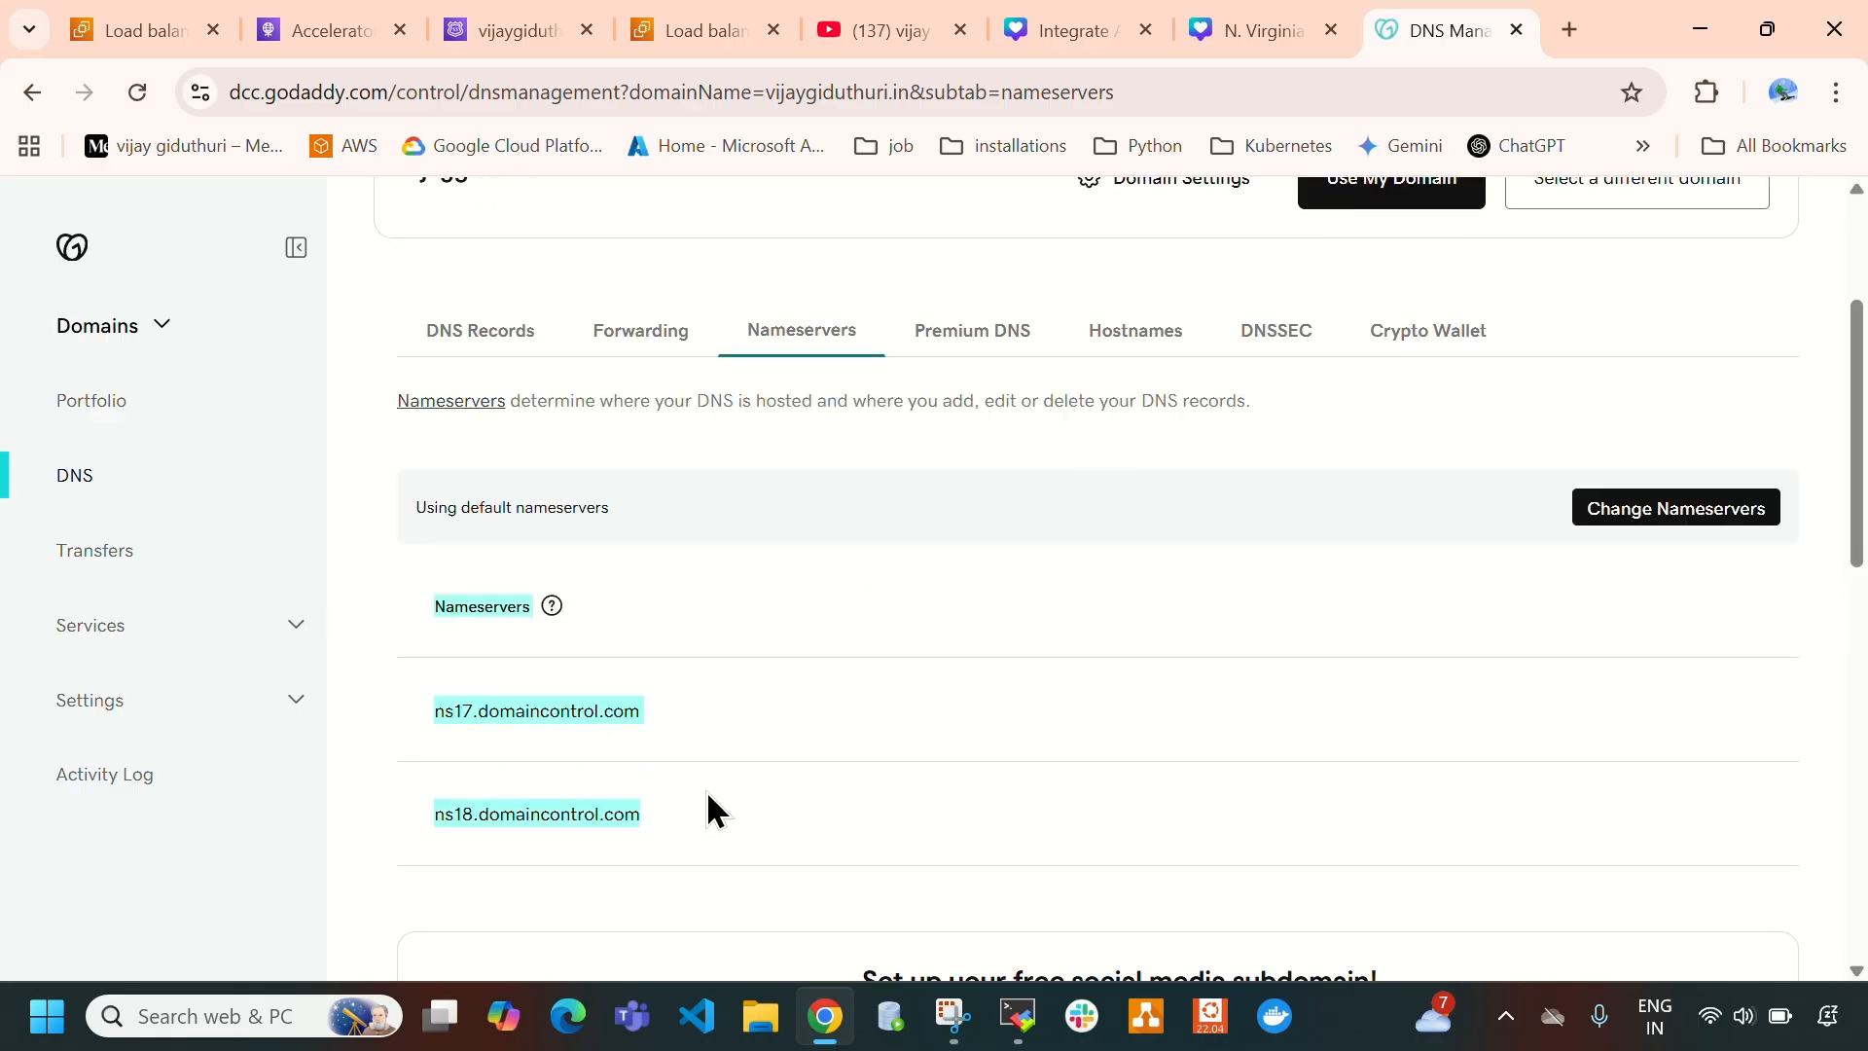
left_click(823, 729)
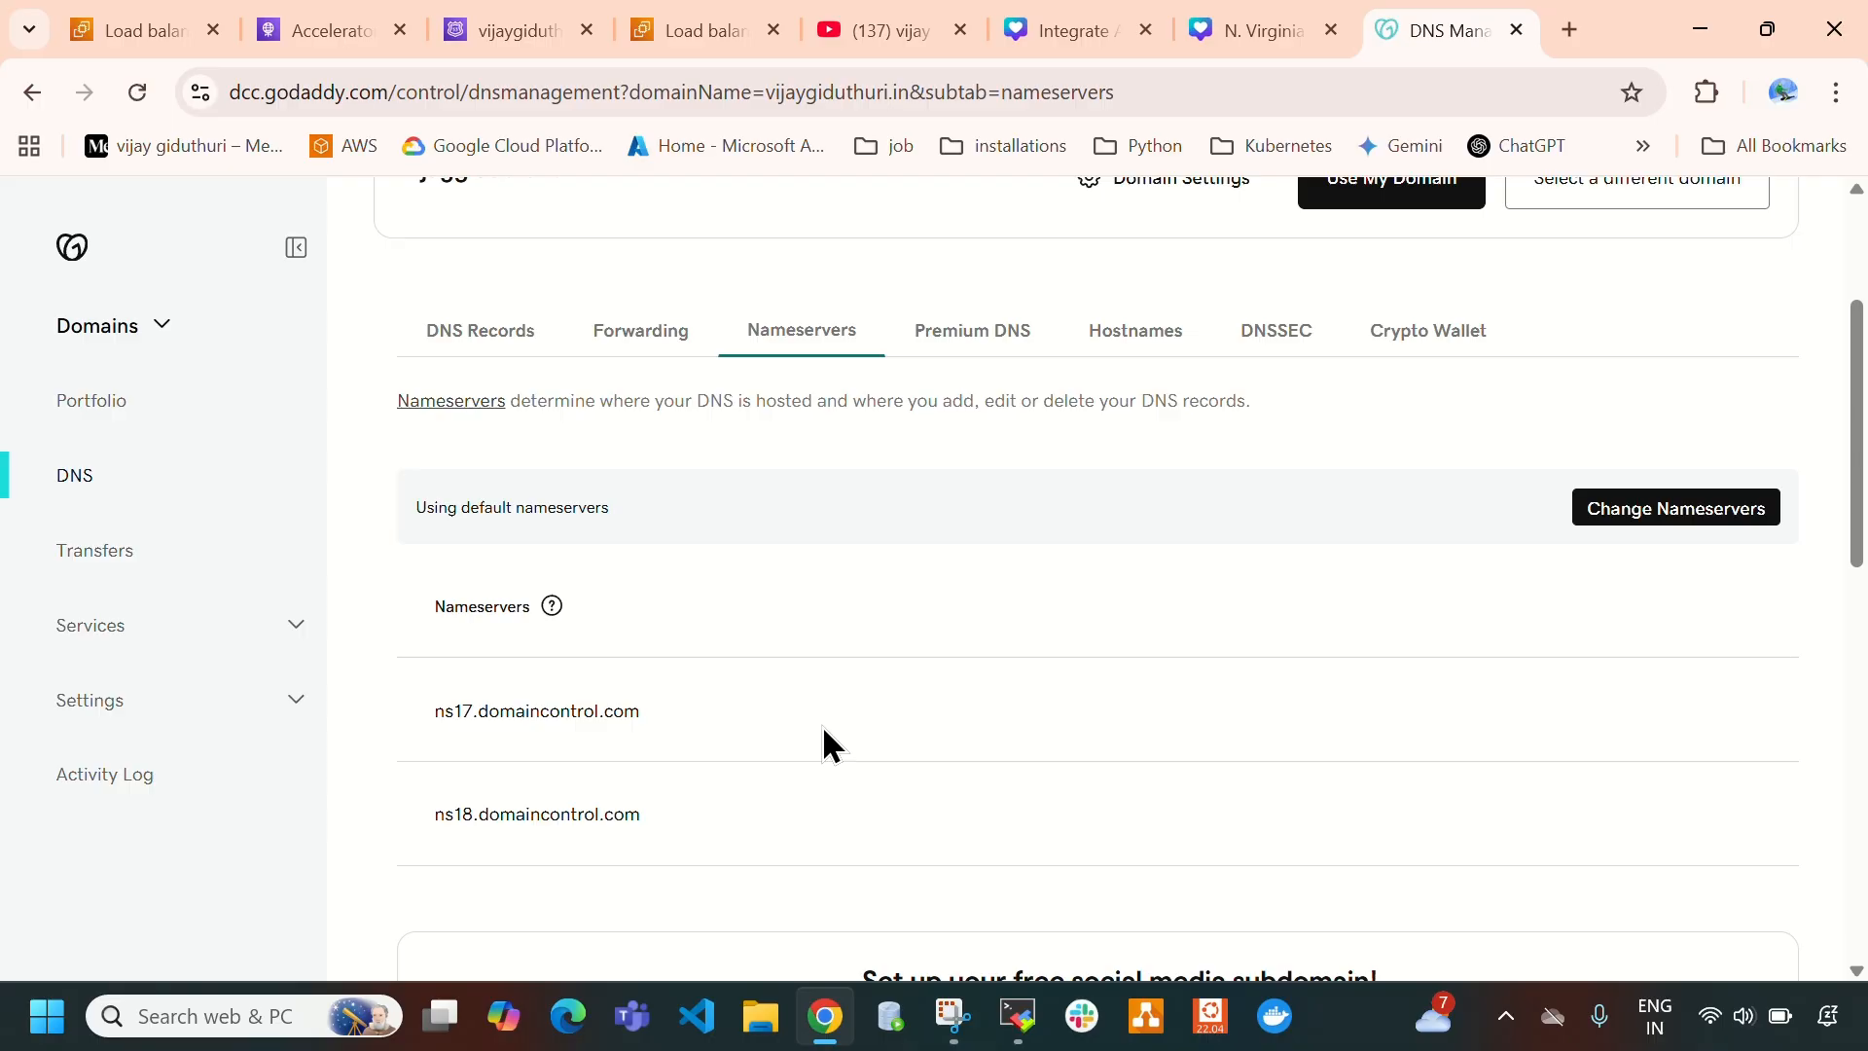
key("ctrl+shift+Tab")
left_click(1430, 24)
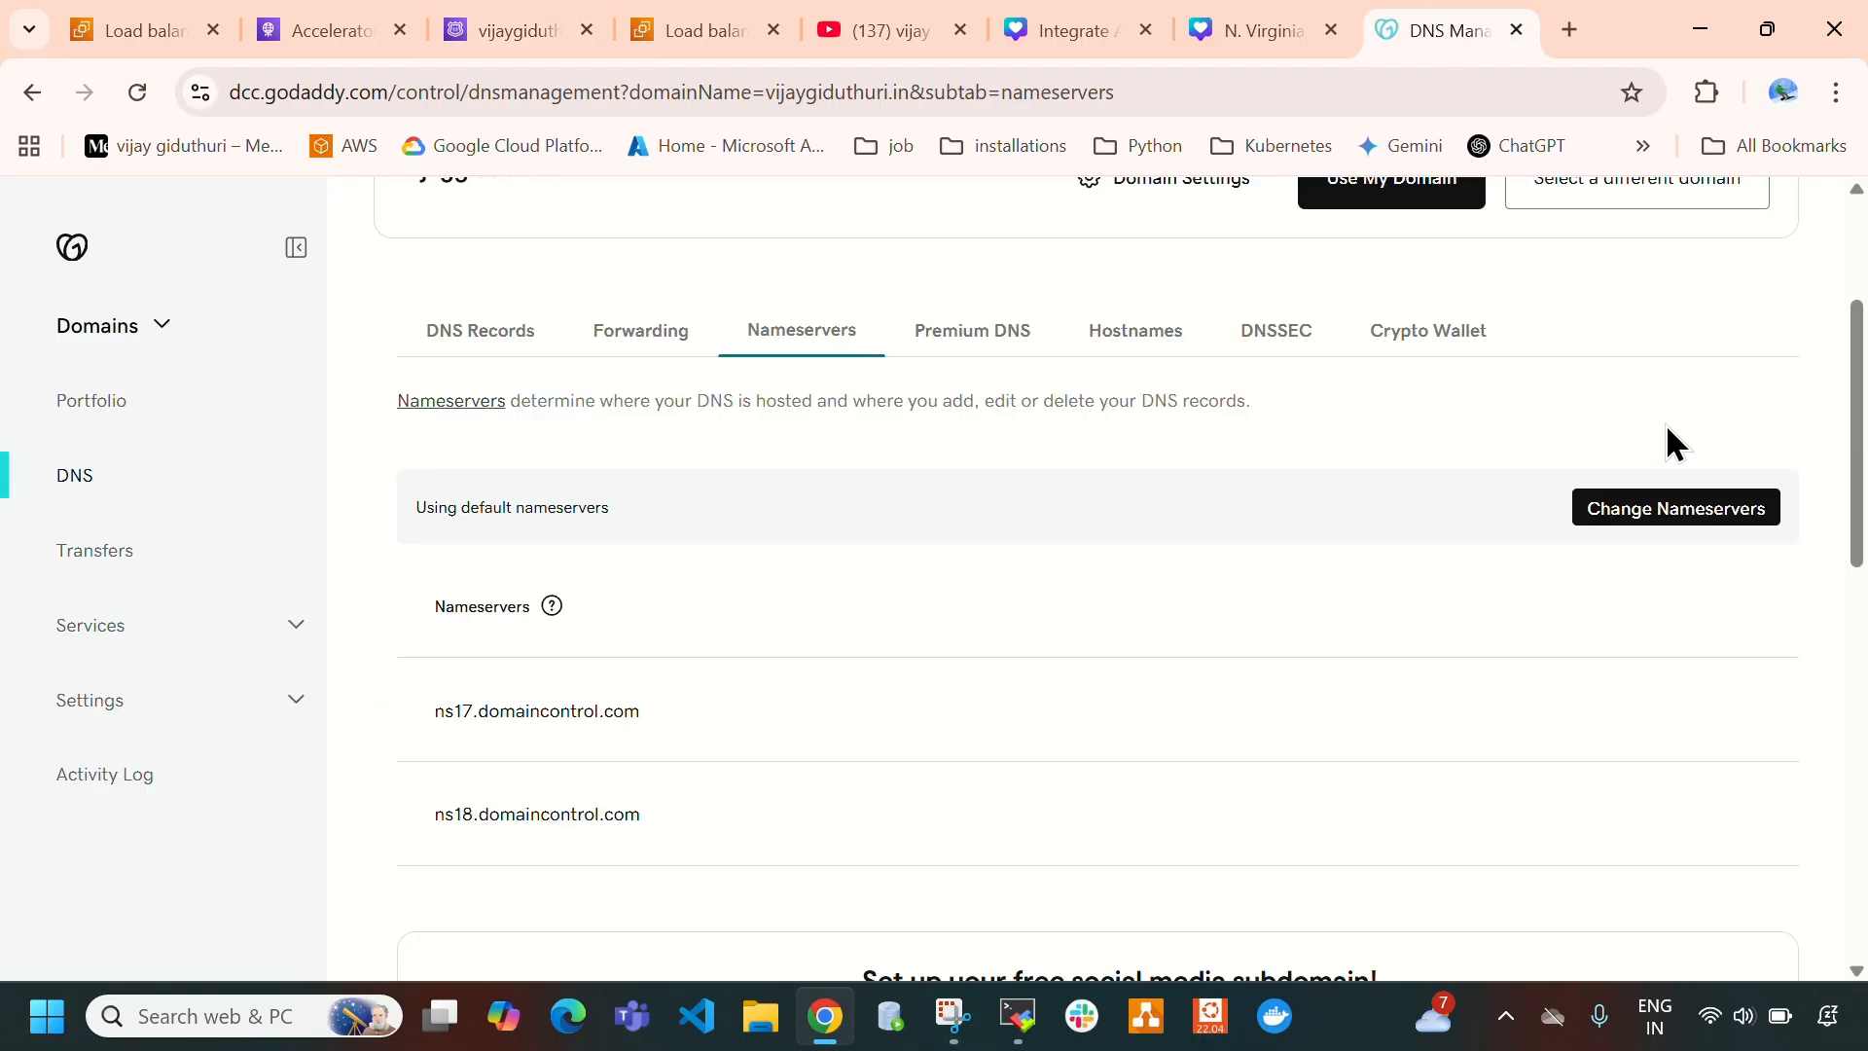
- Start changing the domain's nameservers and choose to use your own nameservers instead of GoDaddy's
left_click(1644, 530)
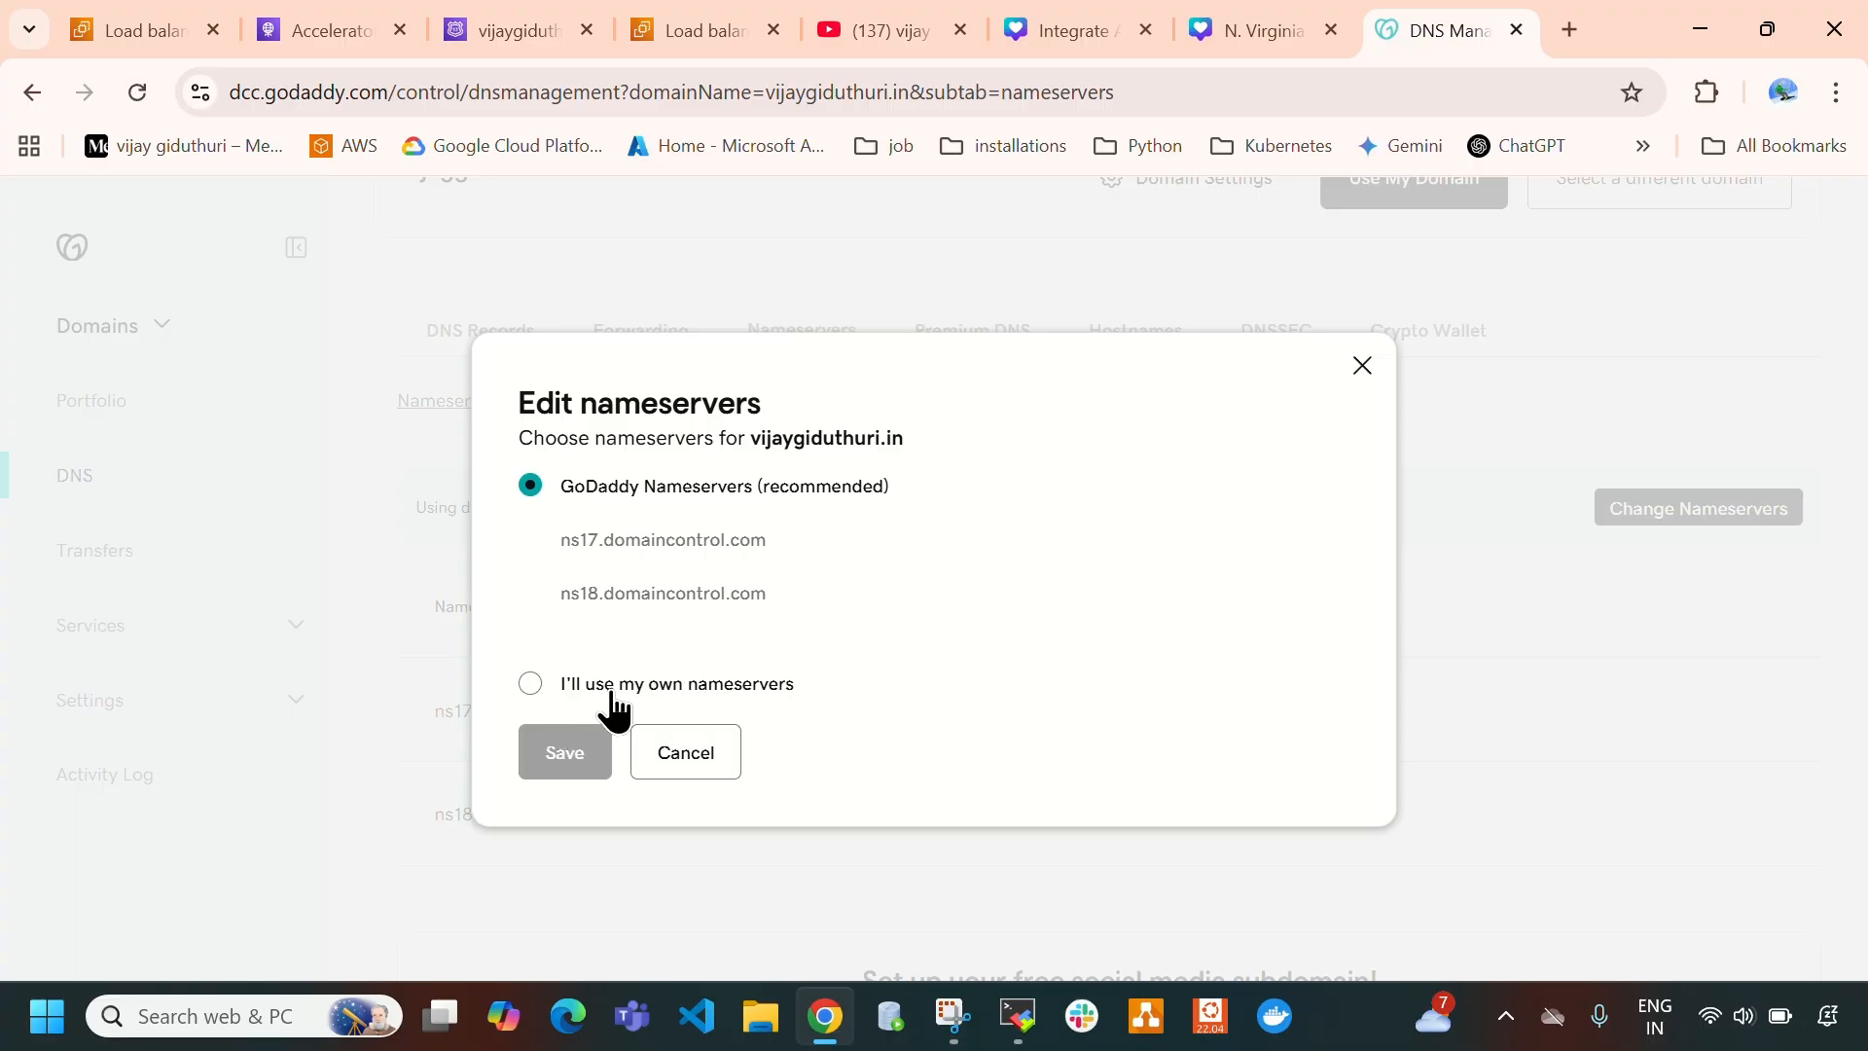
left_click(528, 684)
left_click(663, 580)
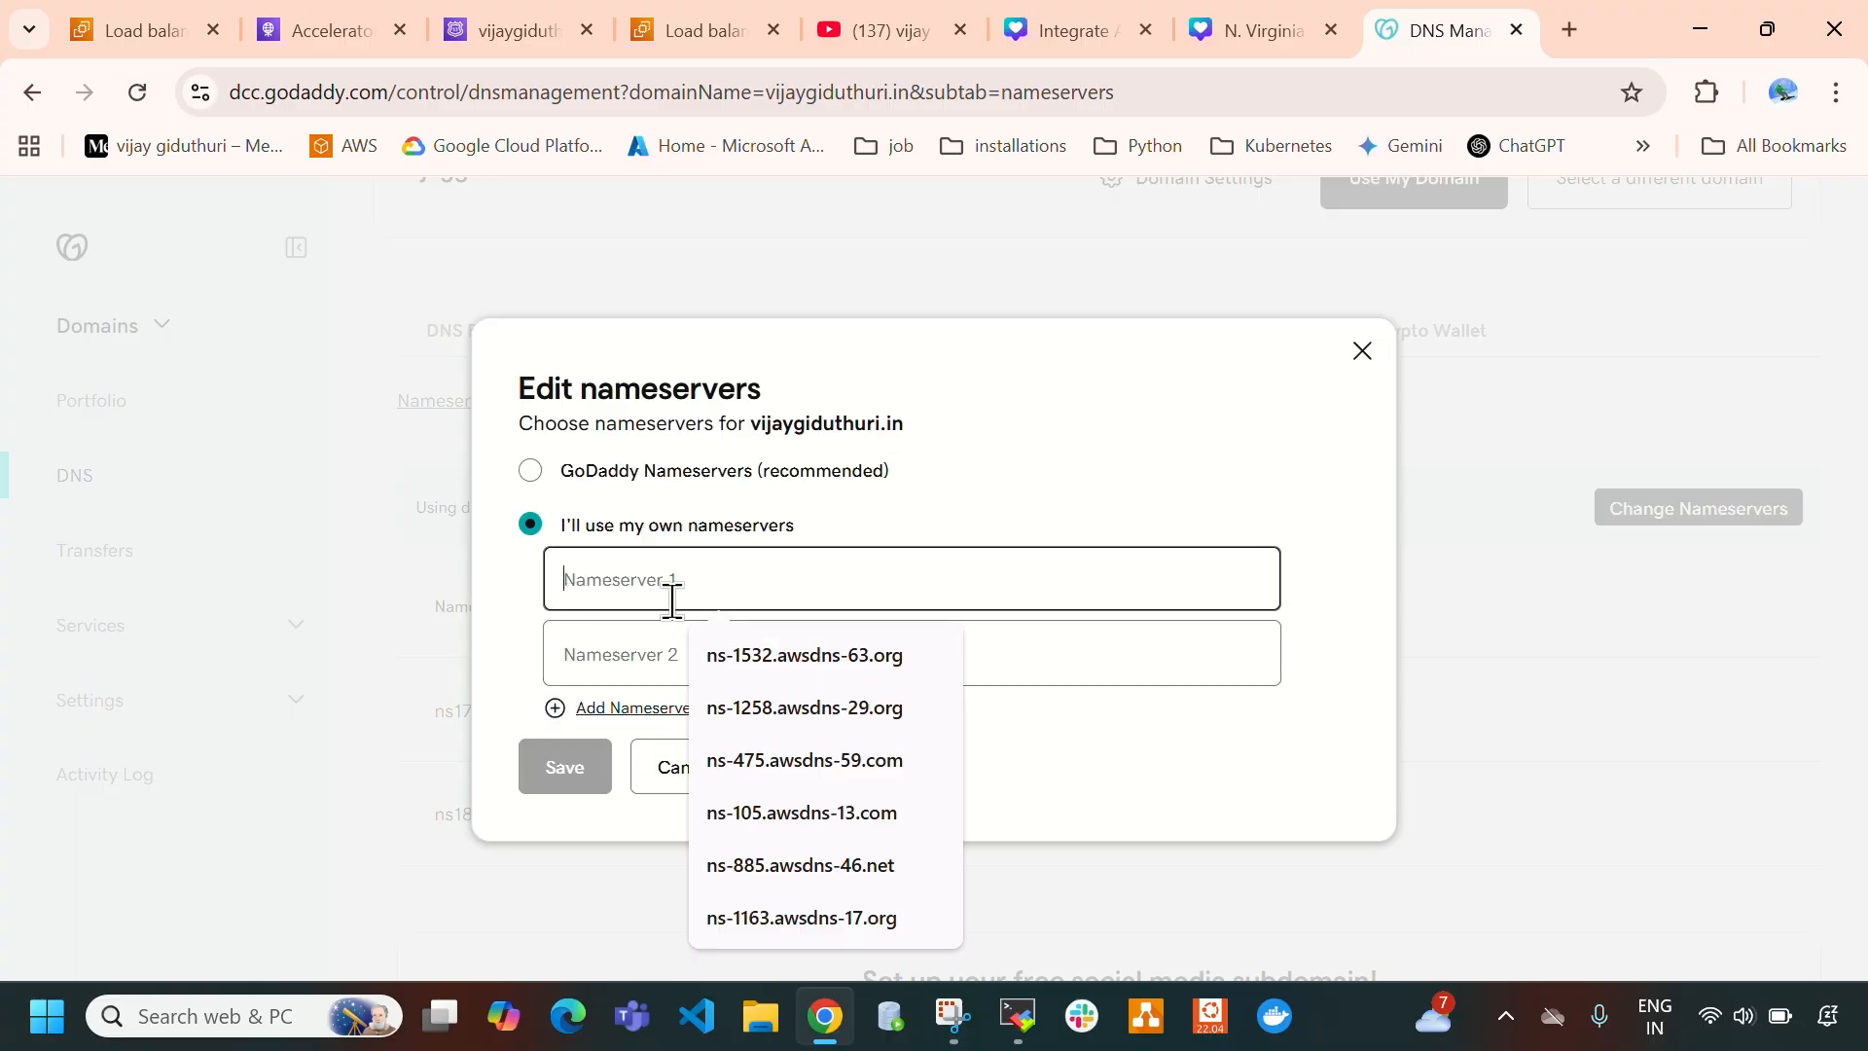
- Copy ns-384.awsdns-48.com from the Route 53 NS record and enter it as Nameserver 1 in GoDaddy
left_click(325, 26)
left_click(496, 31)
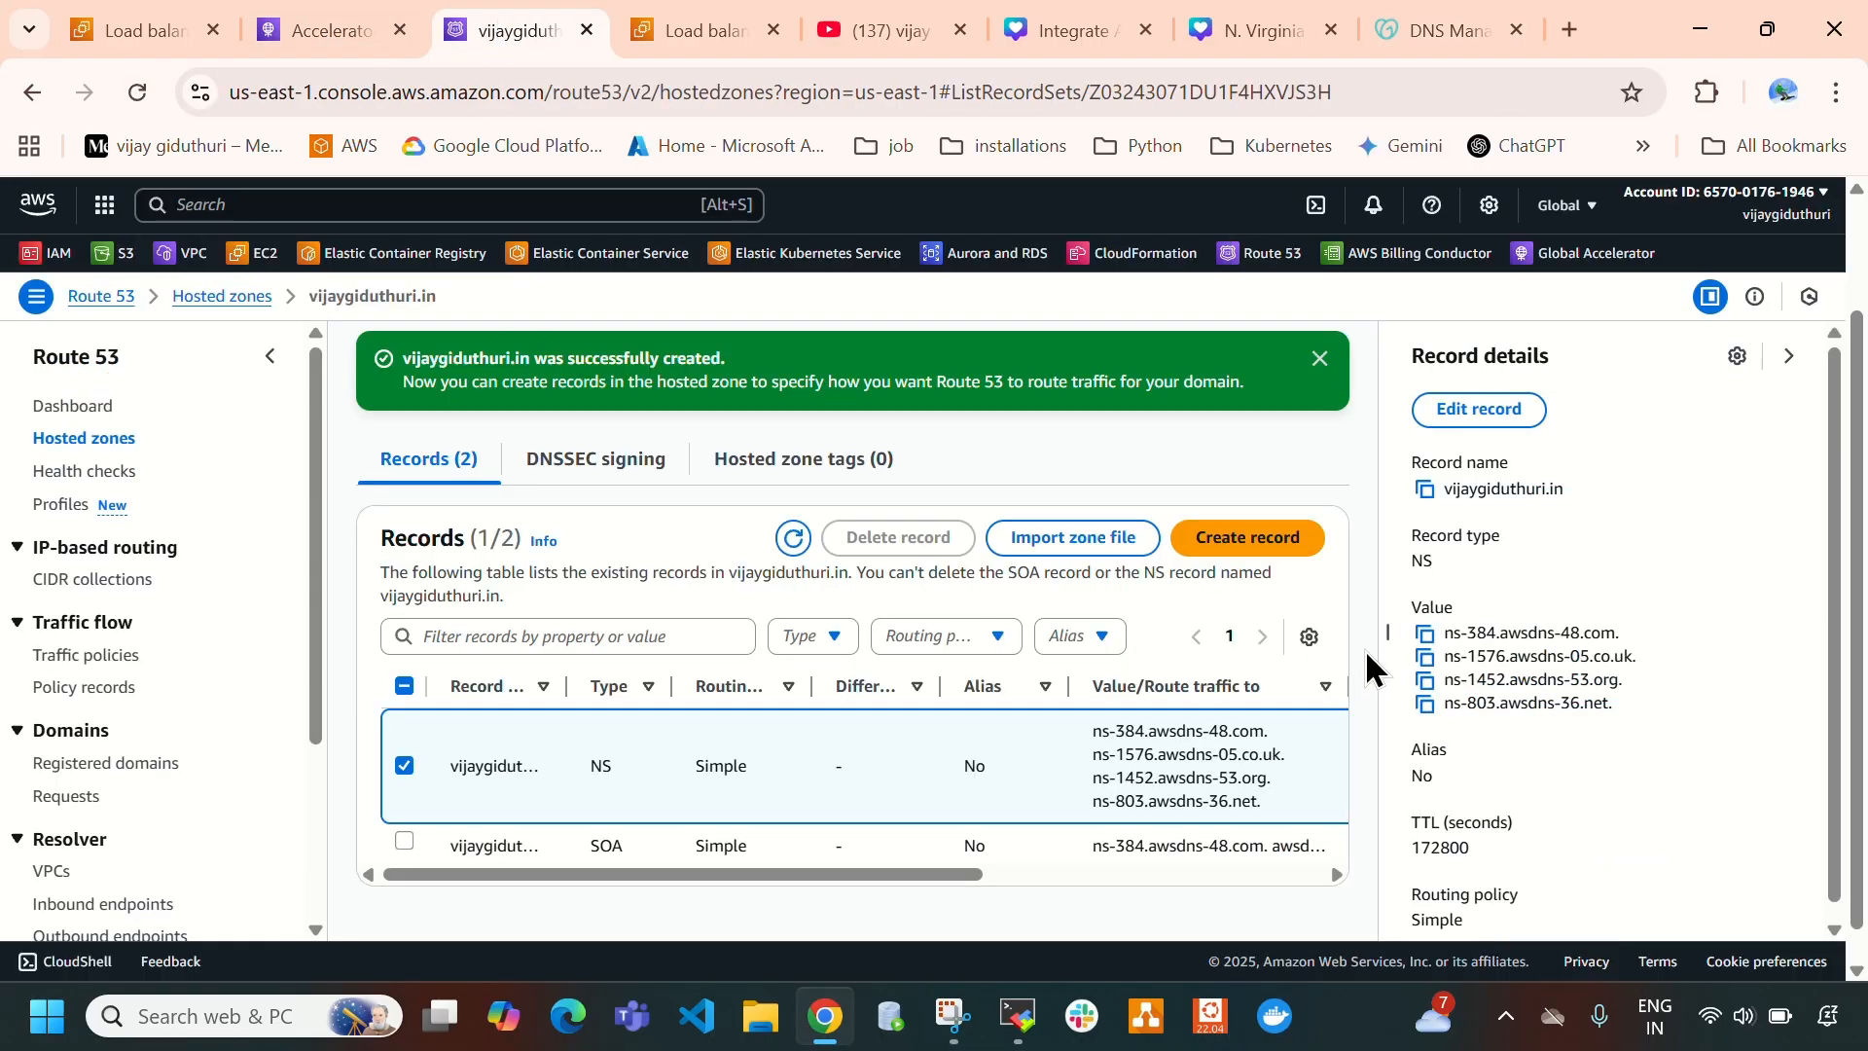
left_click(1426, 634)
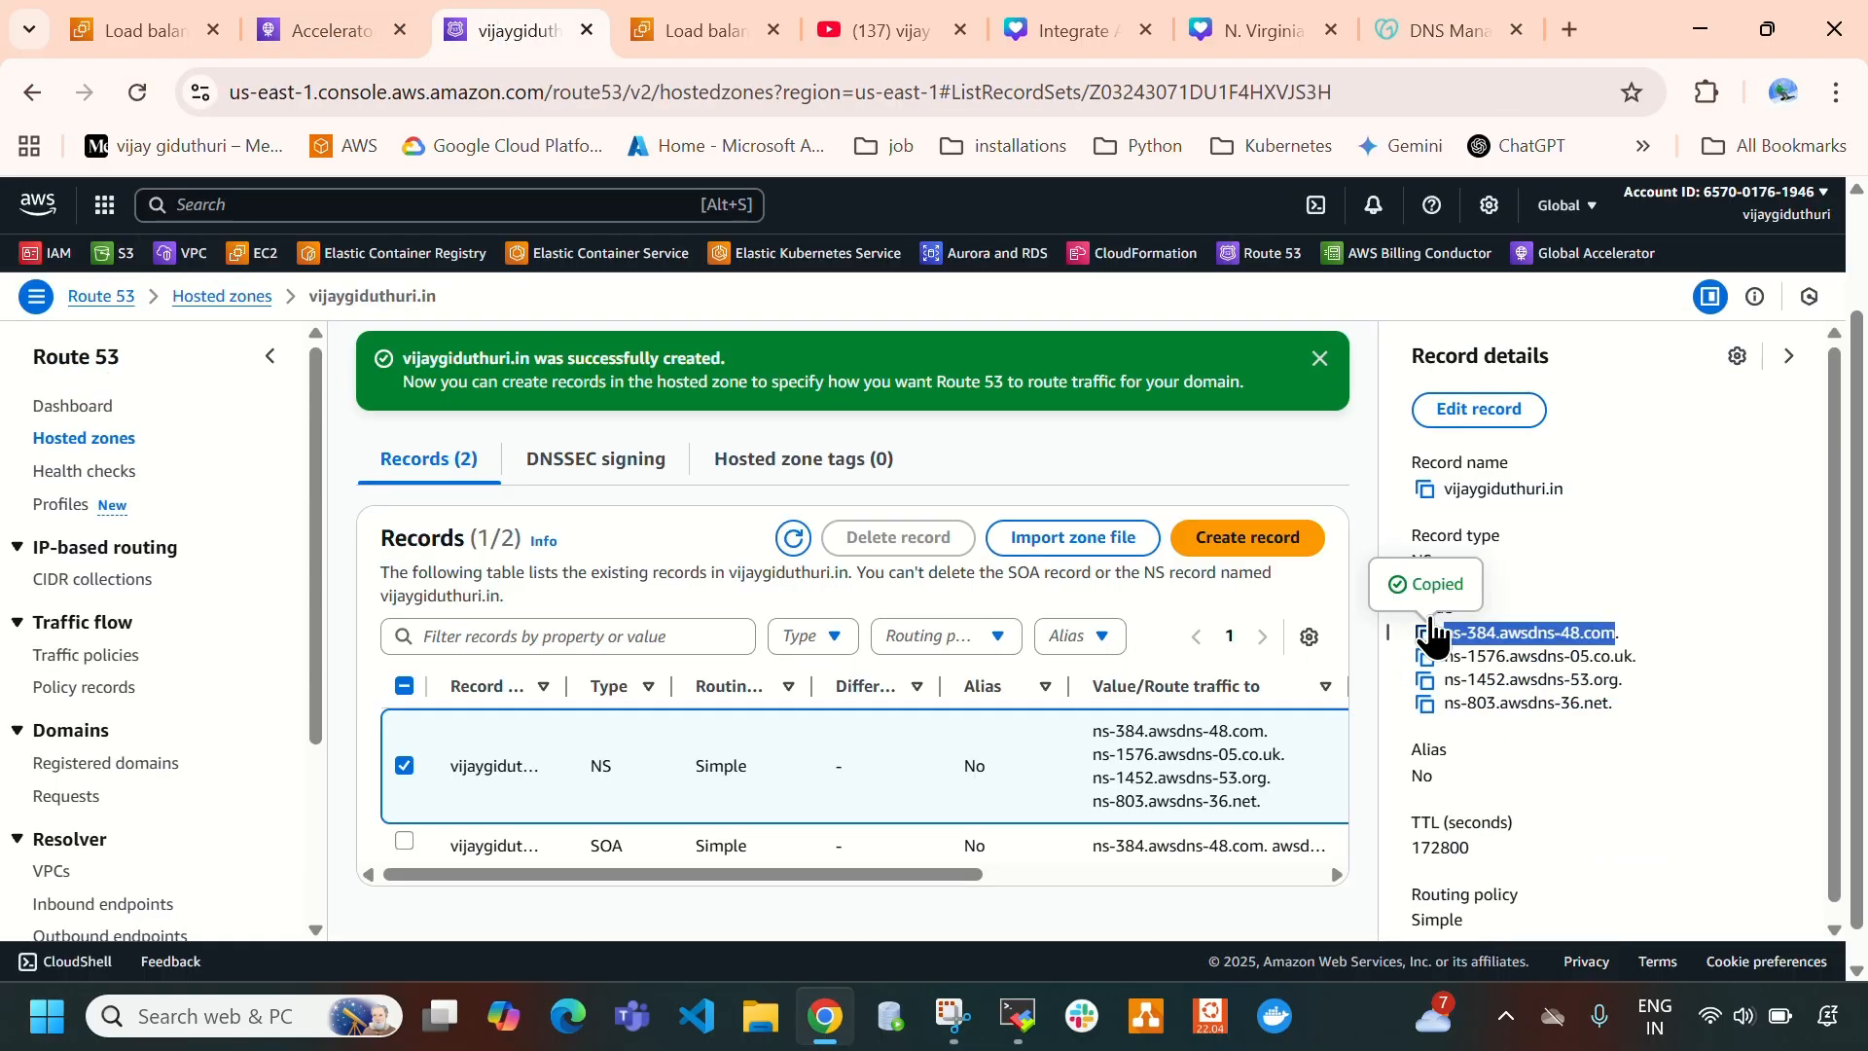
left_click(1448, 31)
left_click(331, 28)
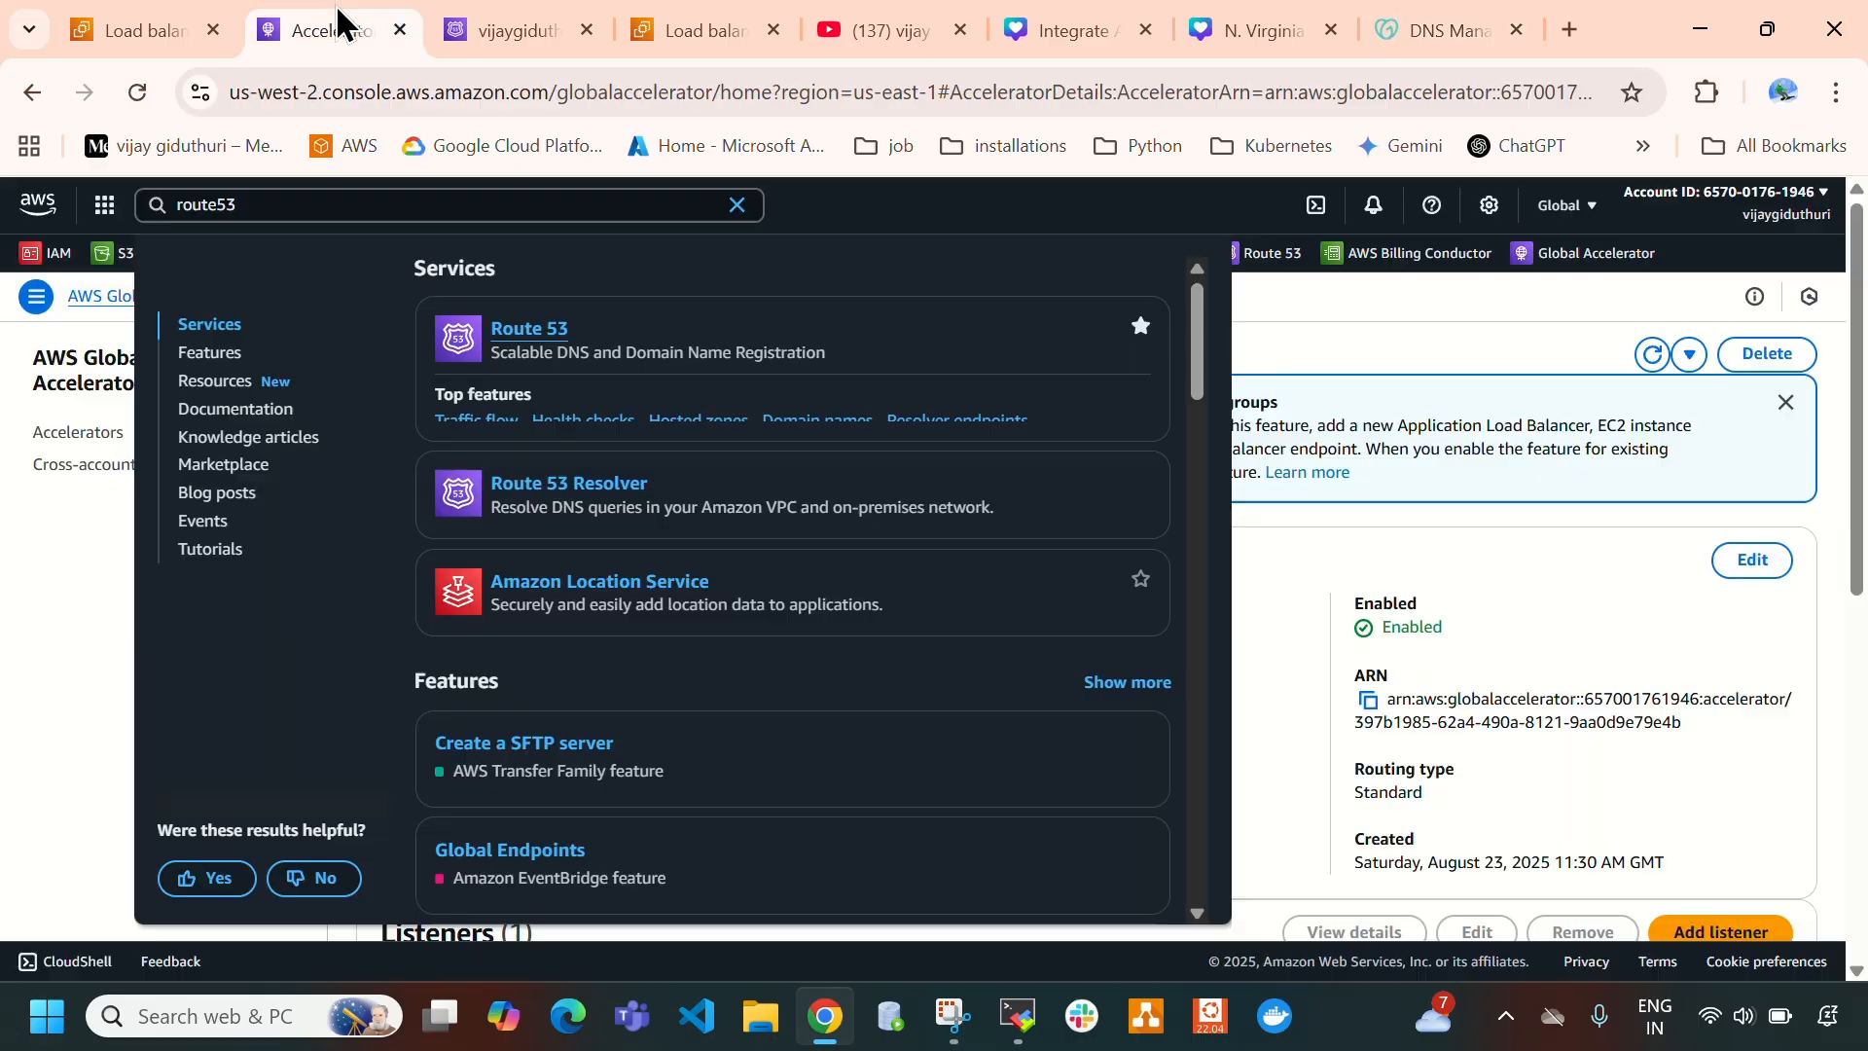
- Copy ns-1576.awsdns-05.co.uk from the Route 53 NS record and enter it as Nameserver 2 in GoDaddy
left_click(506, 30)
left_click(1426, 658)
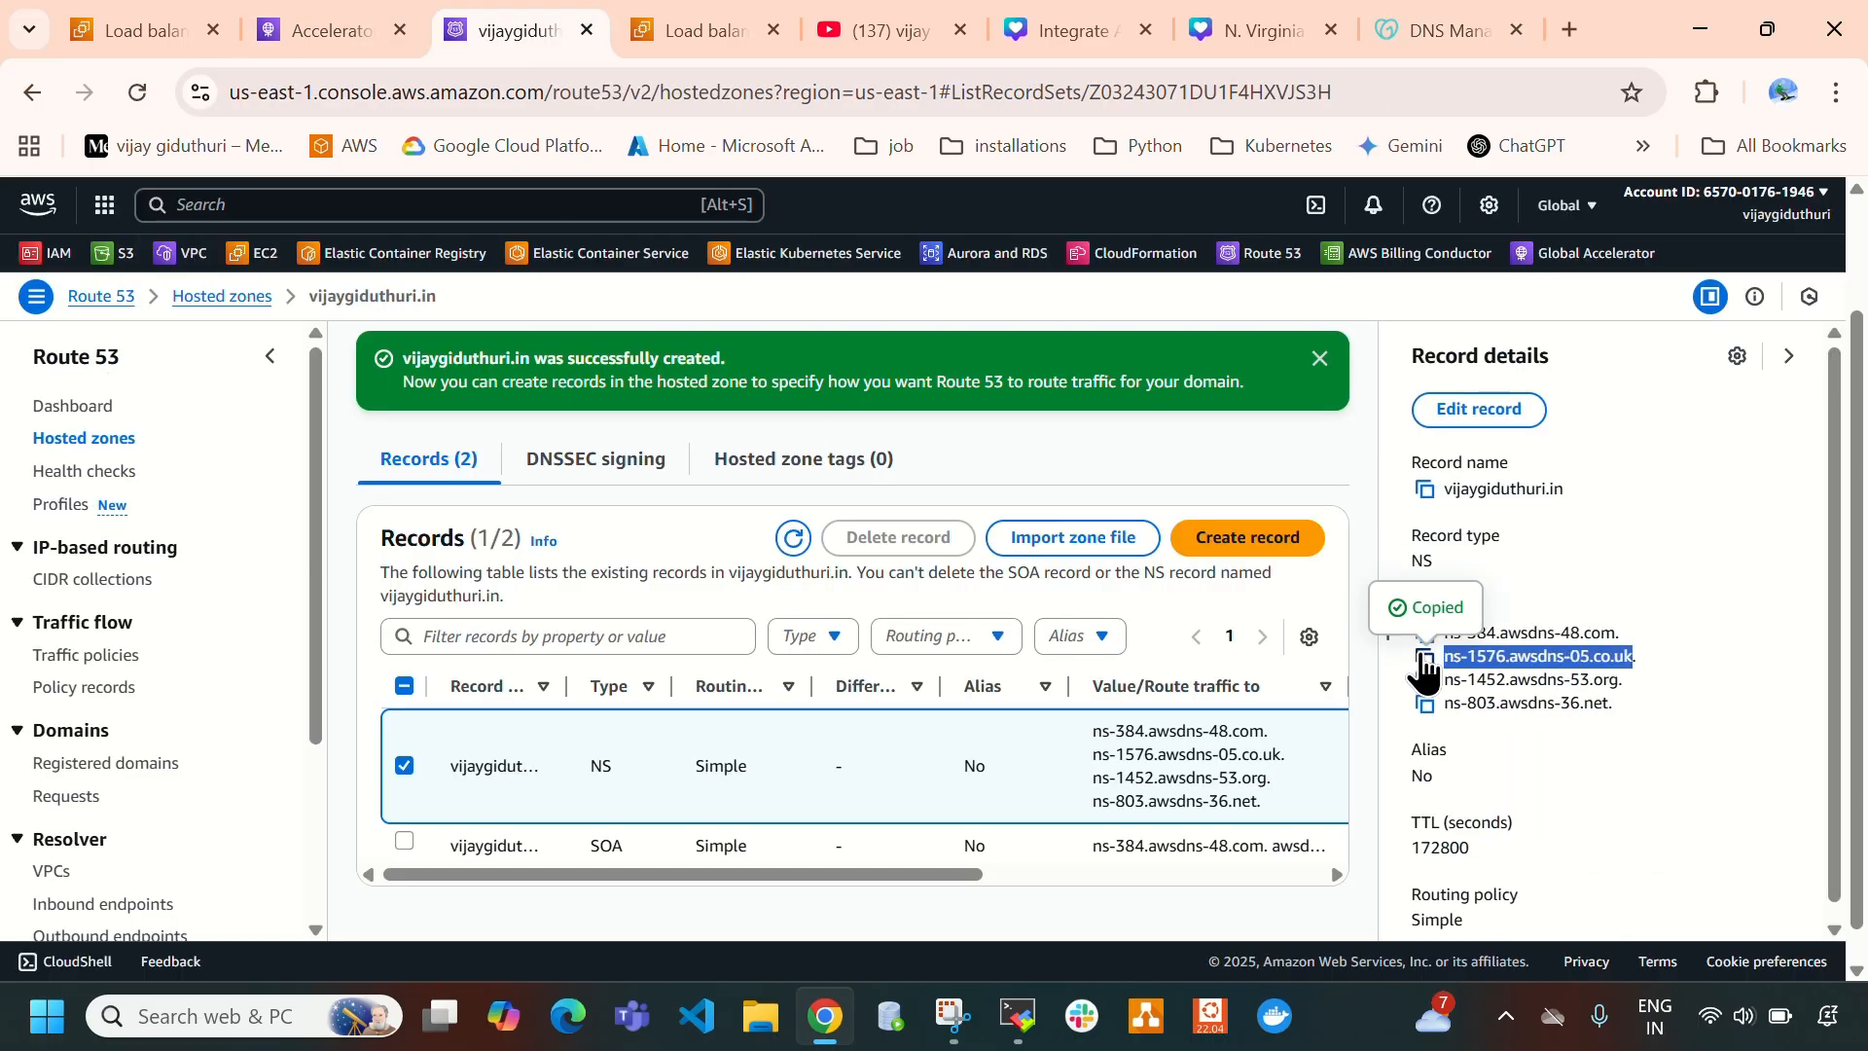
left_click(1460, 37)
left_click(772, 655)
key("ctrl+v")
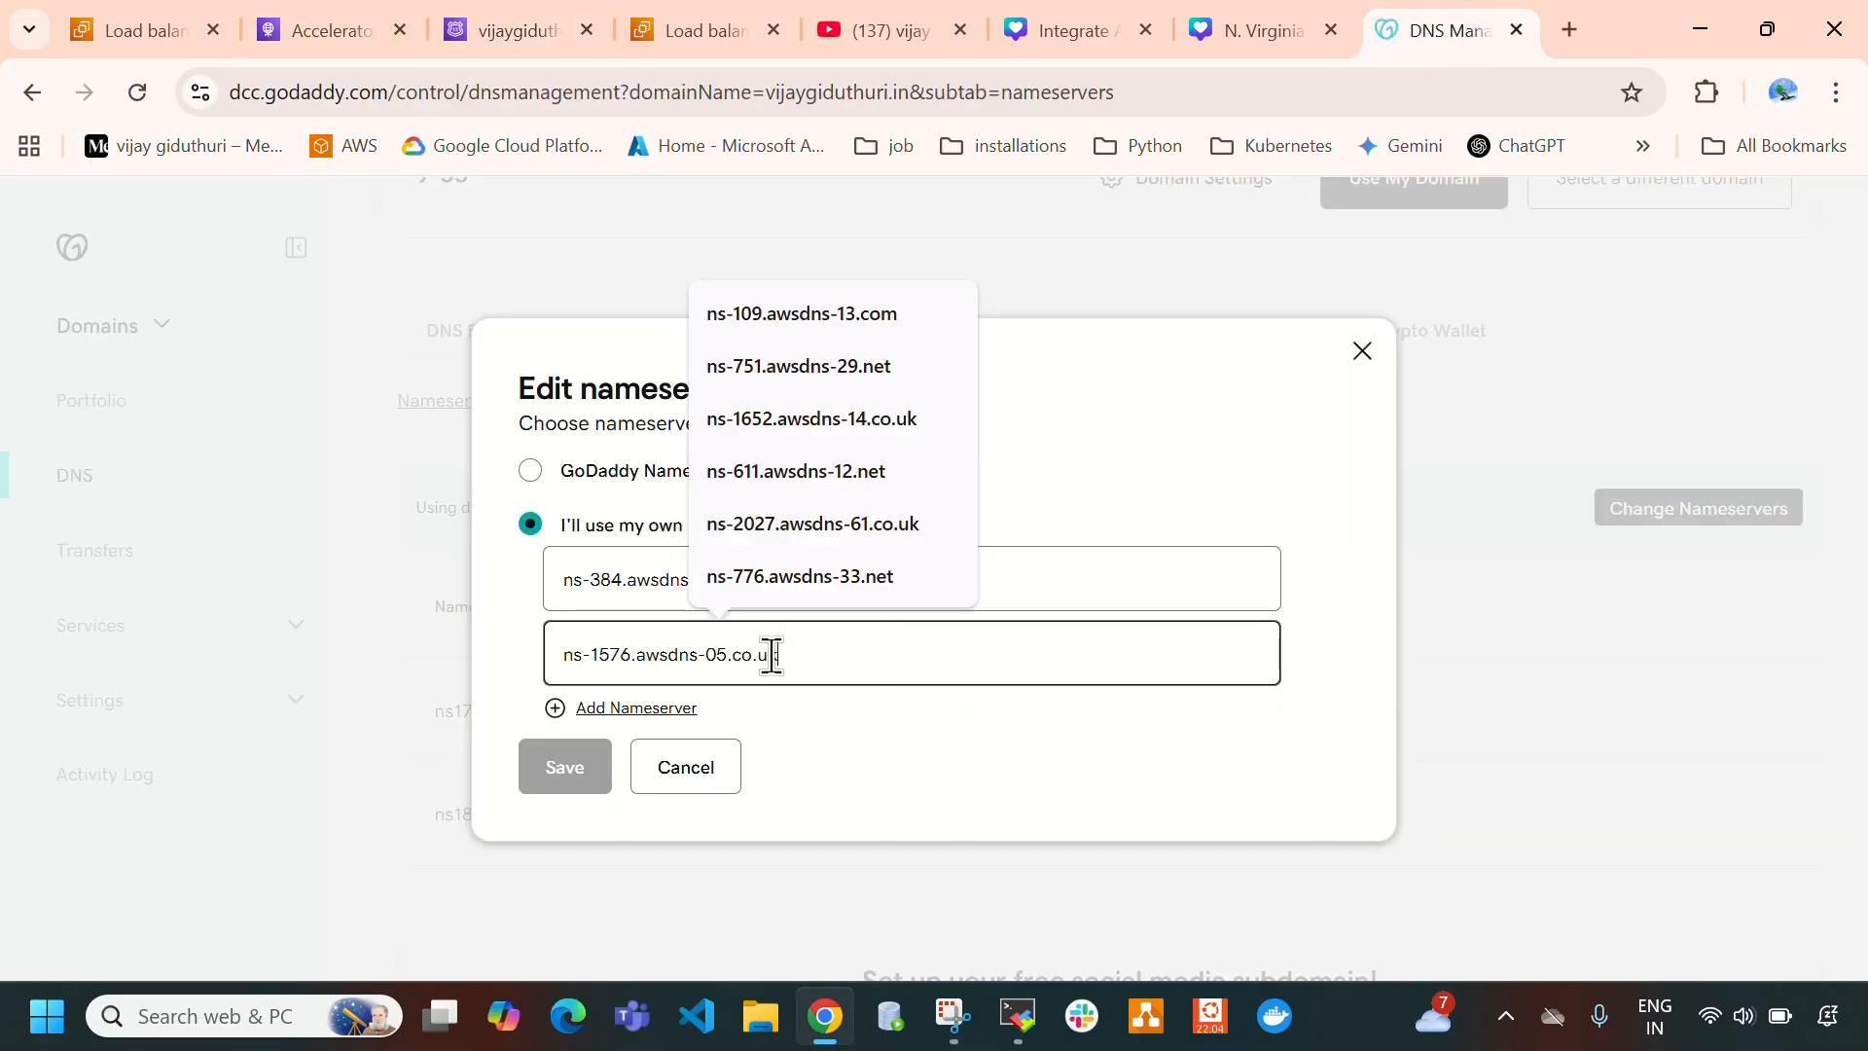
- Copy ns-1452.awsdns-53.org from the Route 53 NS record and add it as a third nameserver in GoDaddy
left_click(506, 30)
left_click(1427, 681)
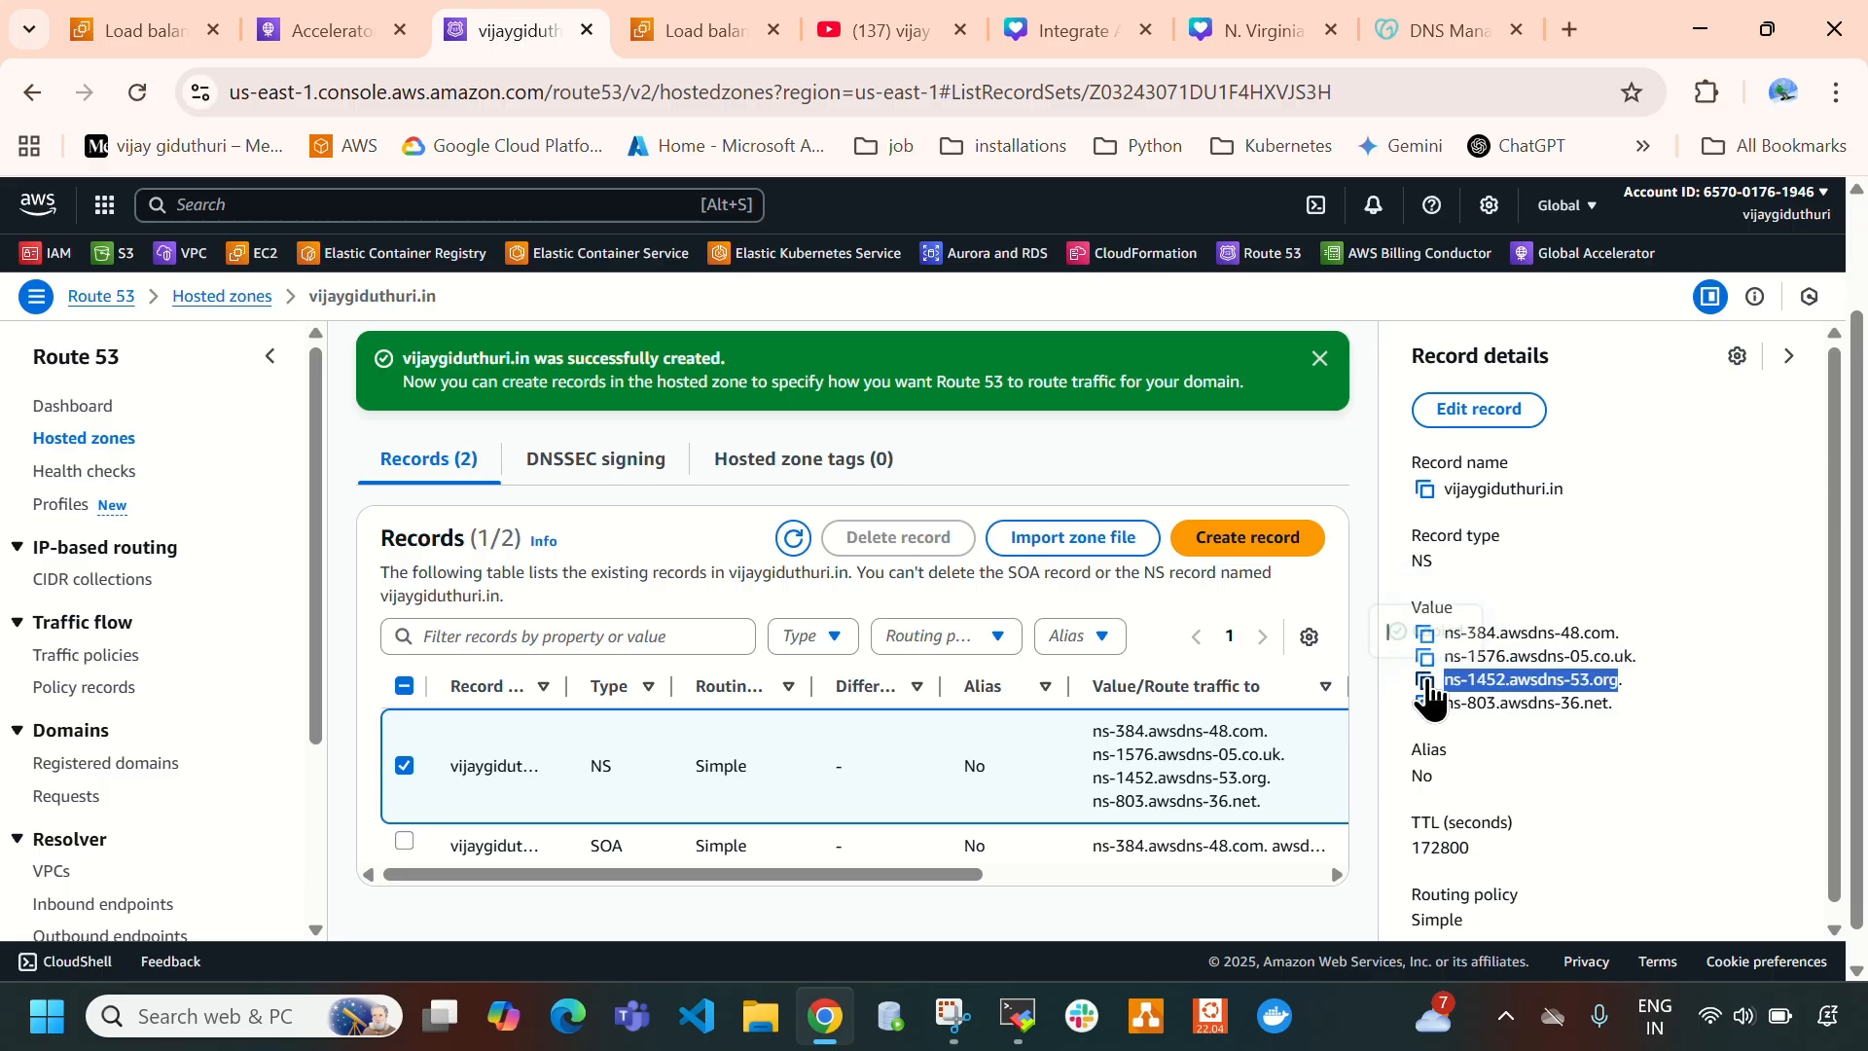
left_click(1445, 30)
left_click(597, 710)
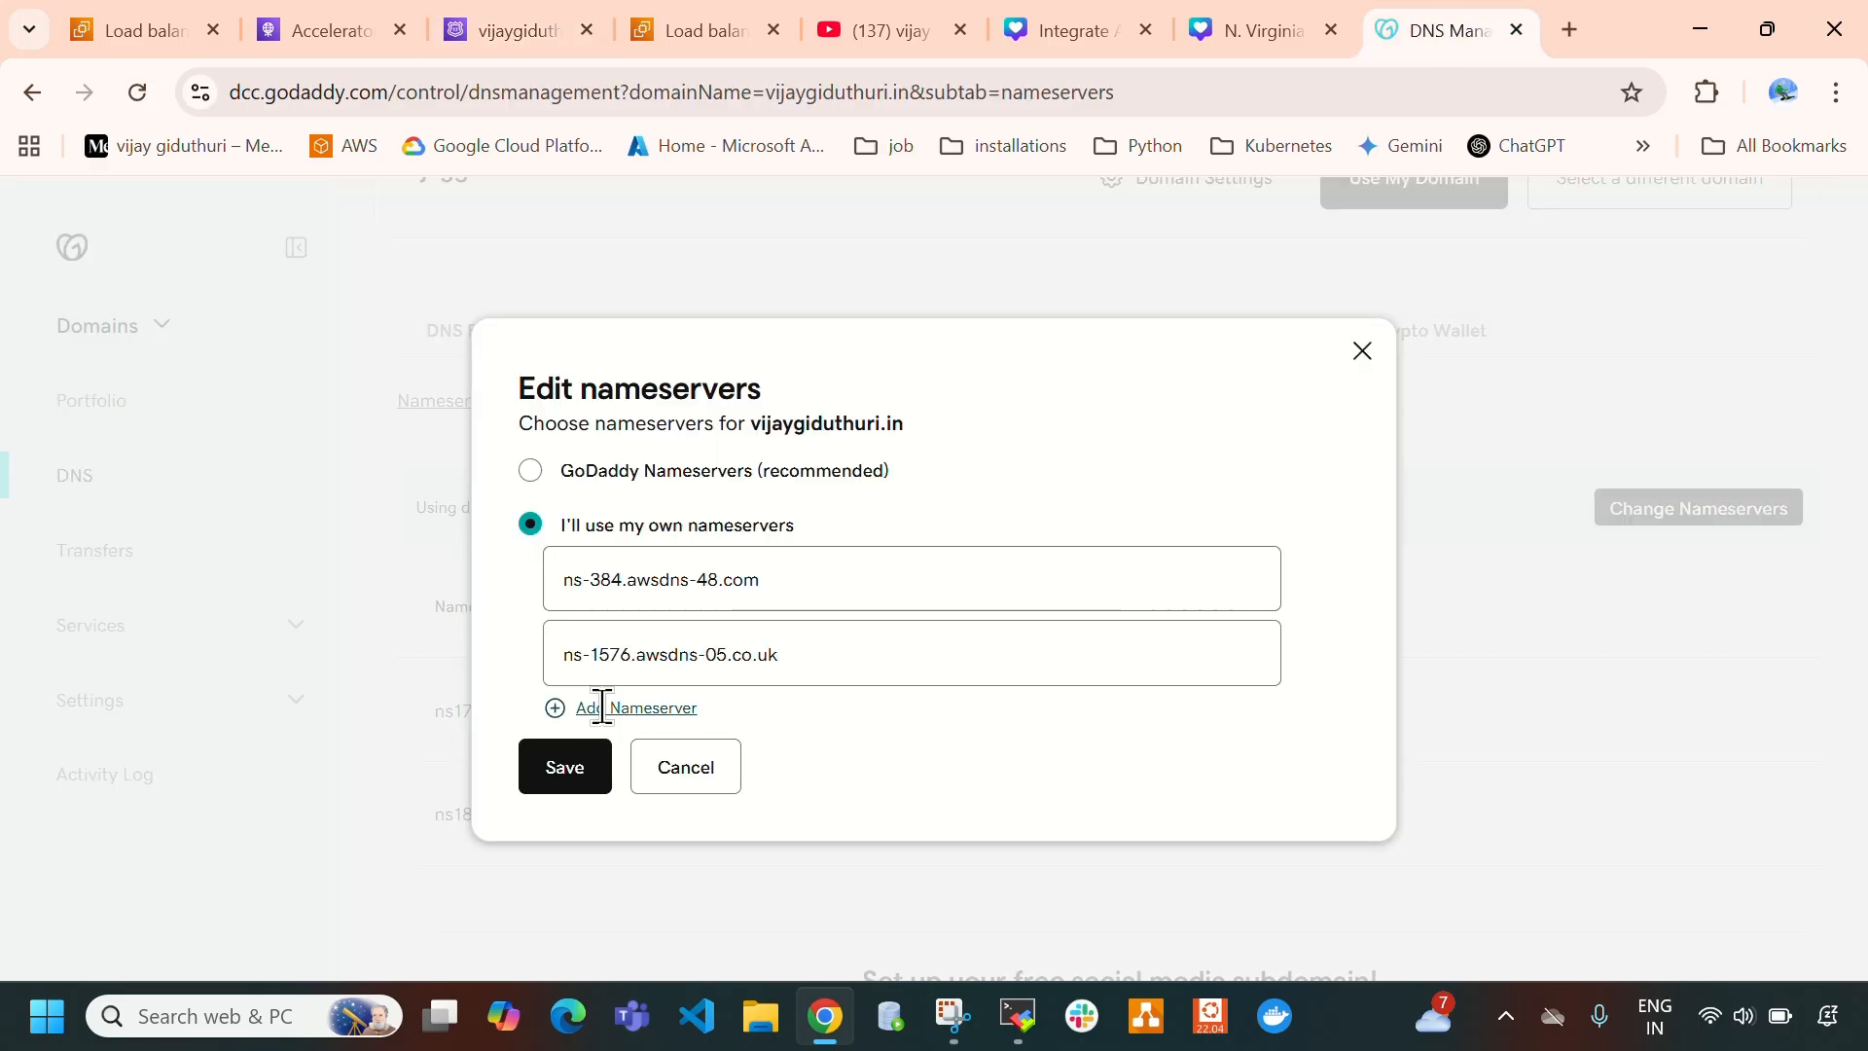
left_click(799, 692)
key("ctrl+v")
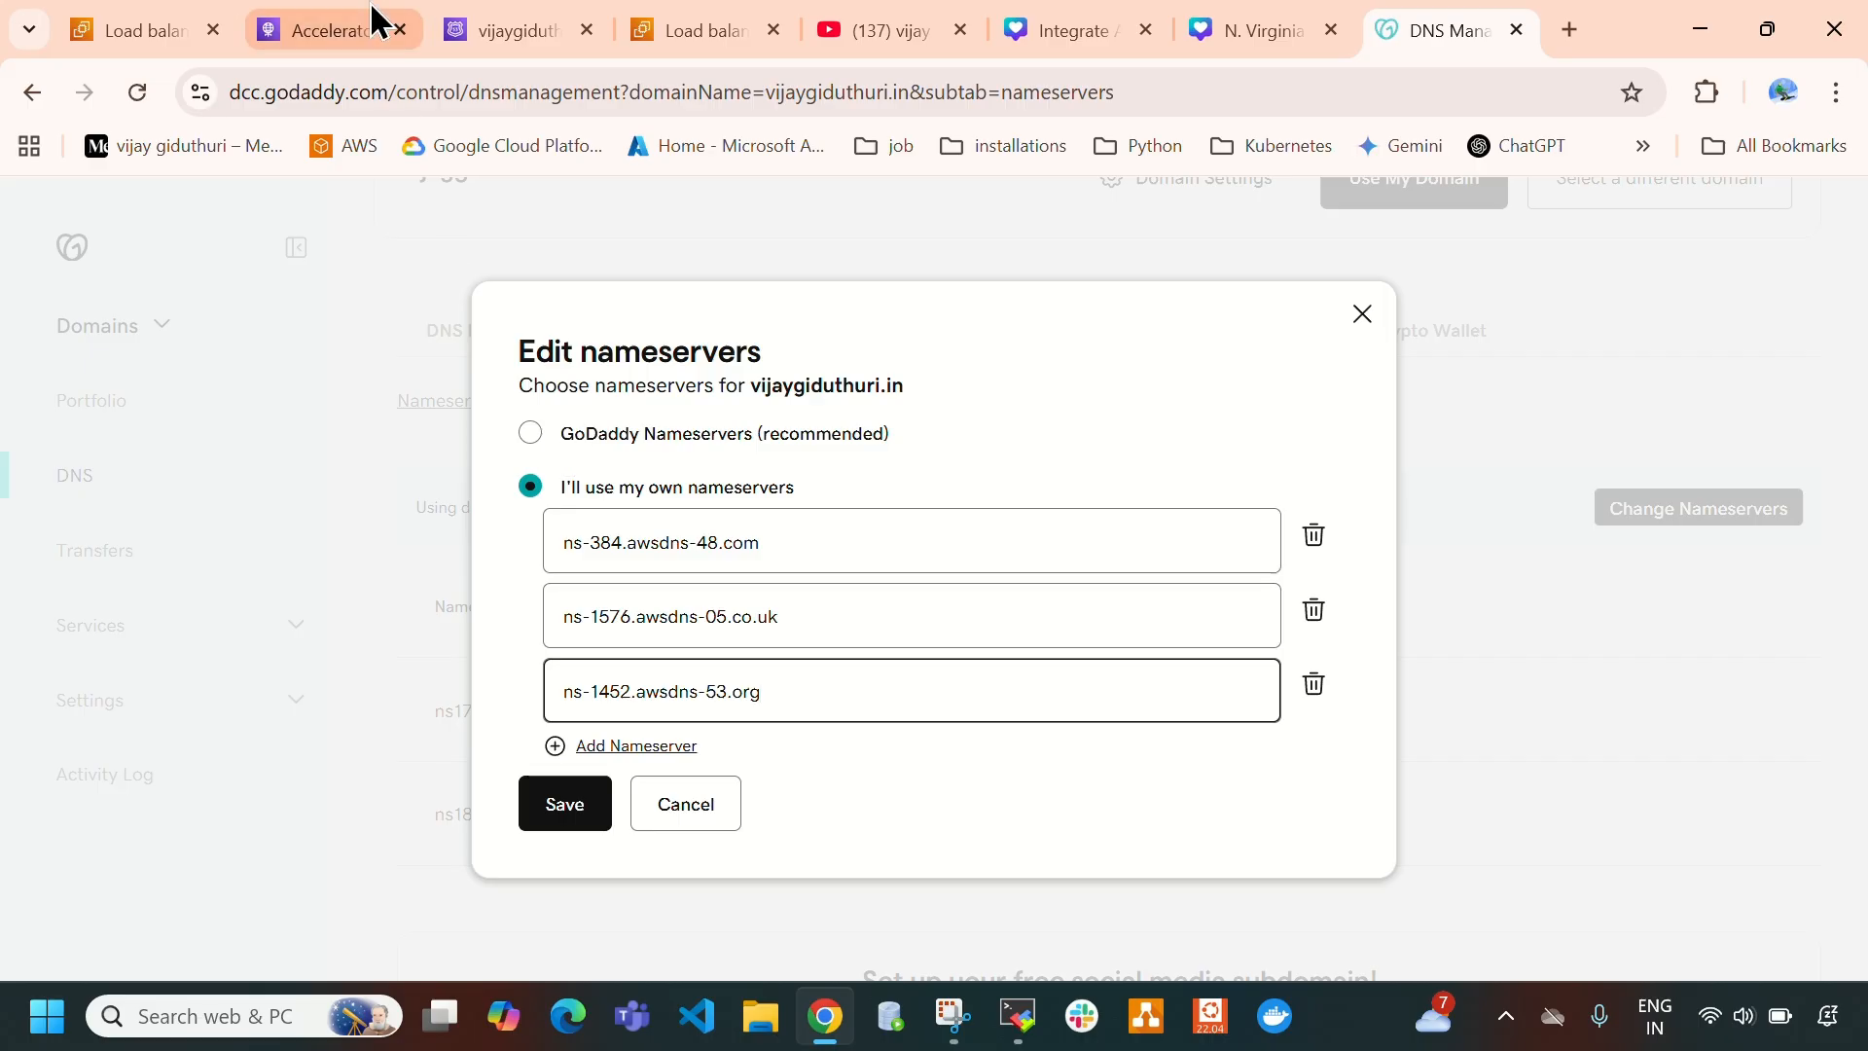
- Copy ns-803.awsdns-36.net from the Route 53 NS record and add it as a fourth nameserver in GoDaddy
left_click(501, 35)
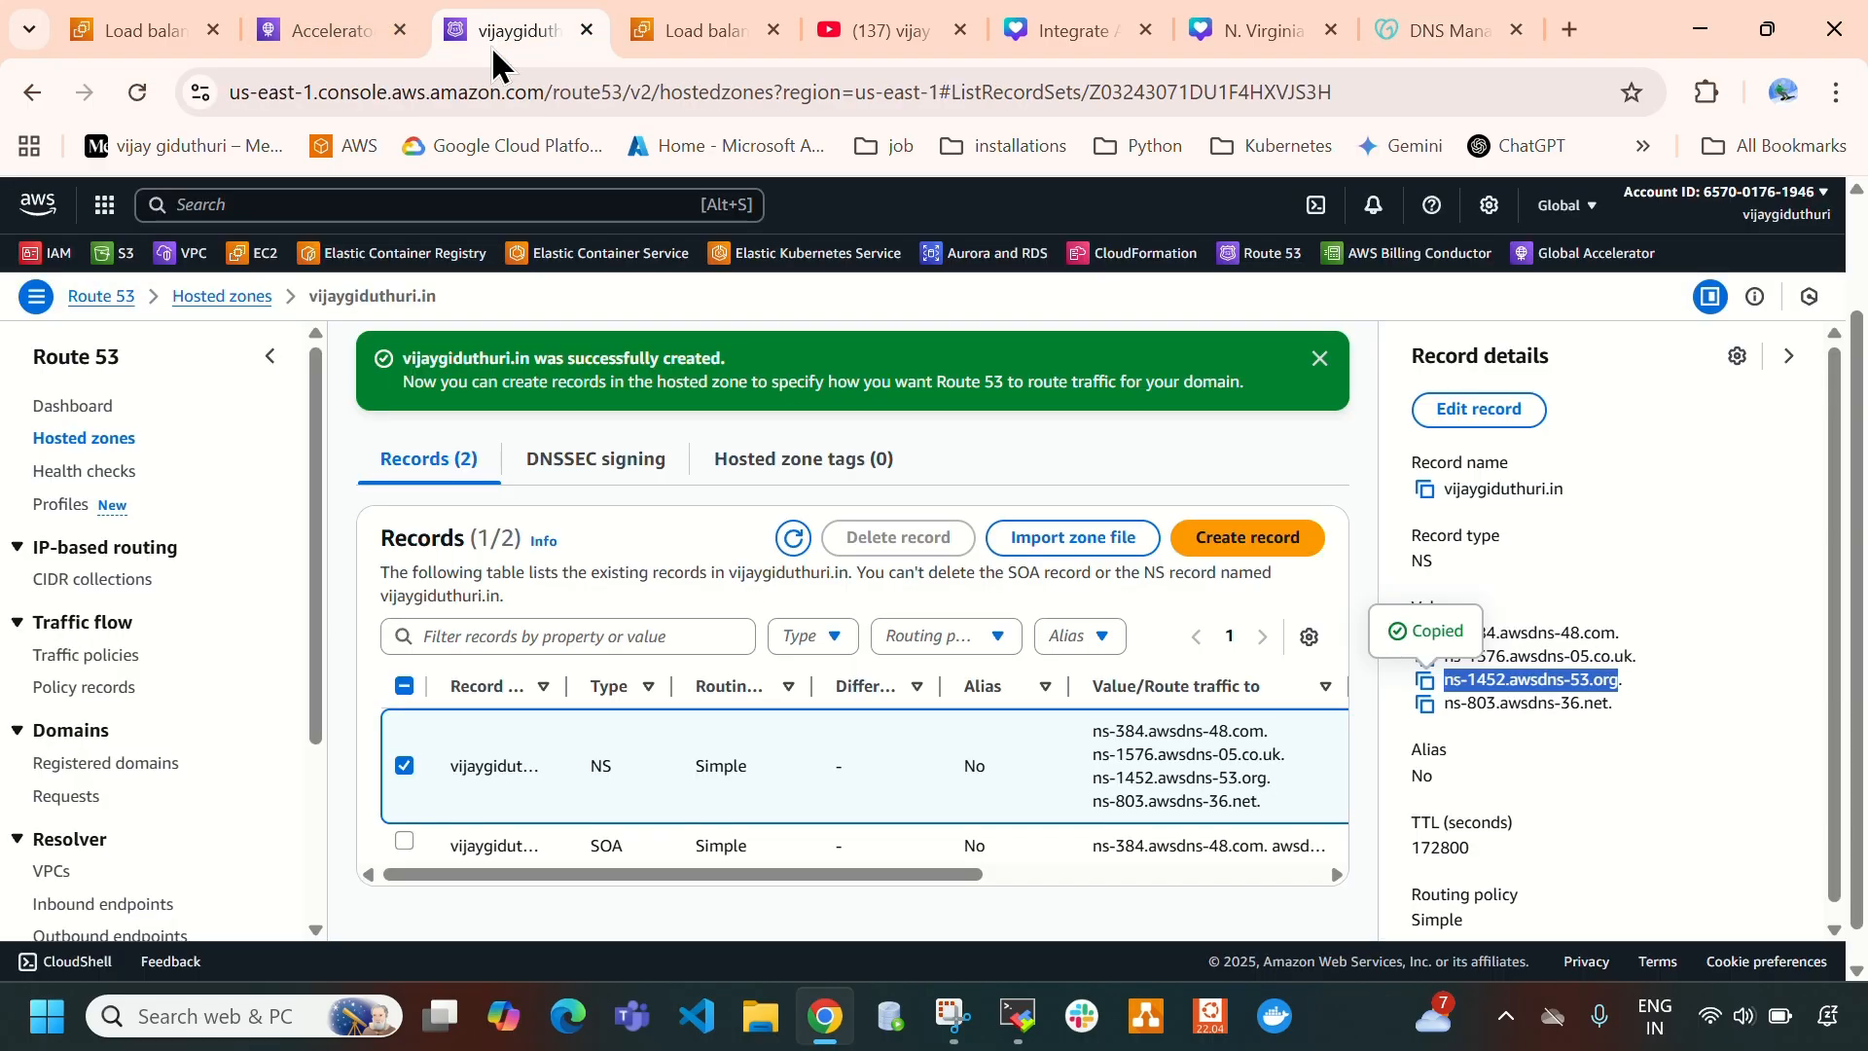
left_click(1426, 703)
left_click(1448, 30)
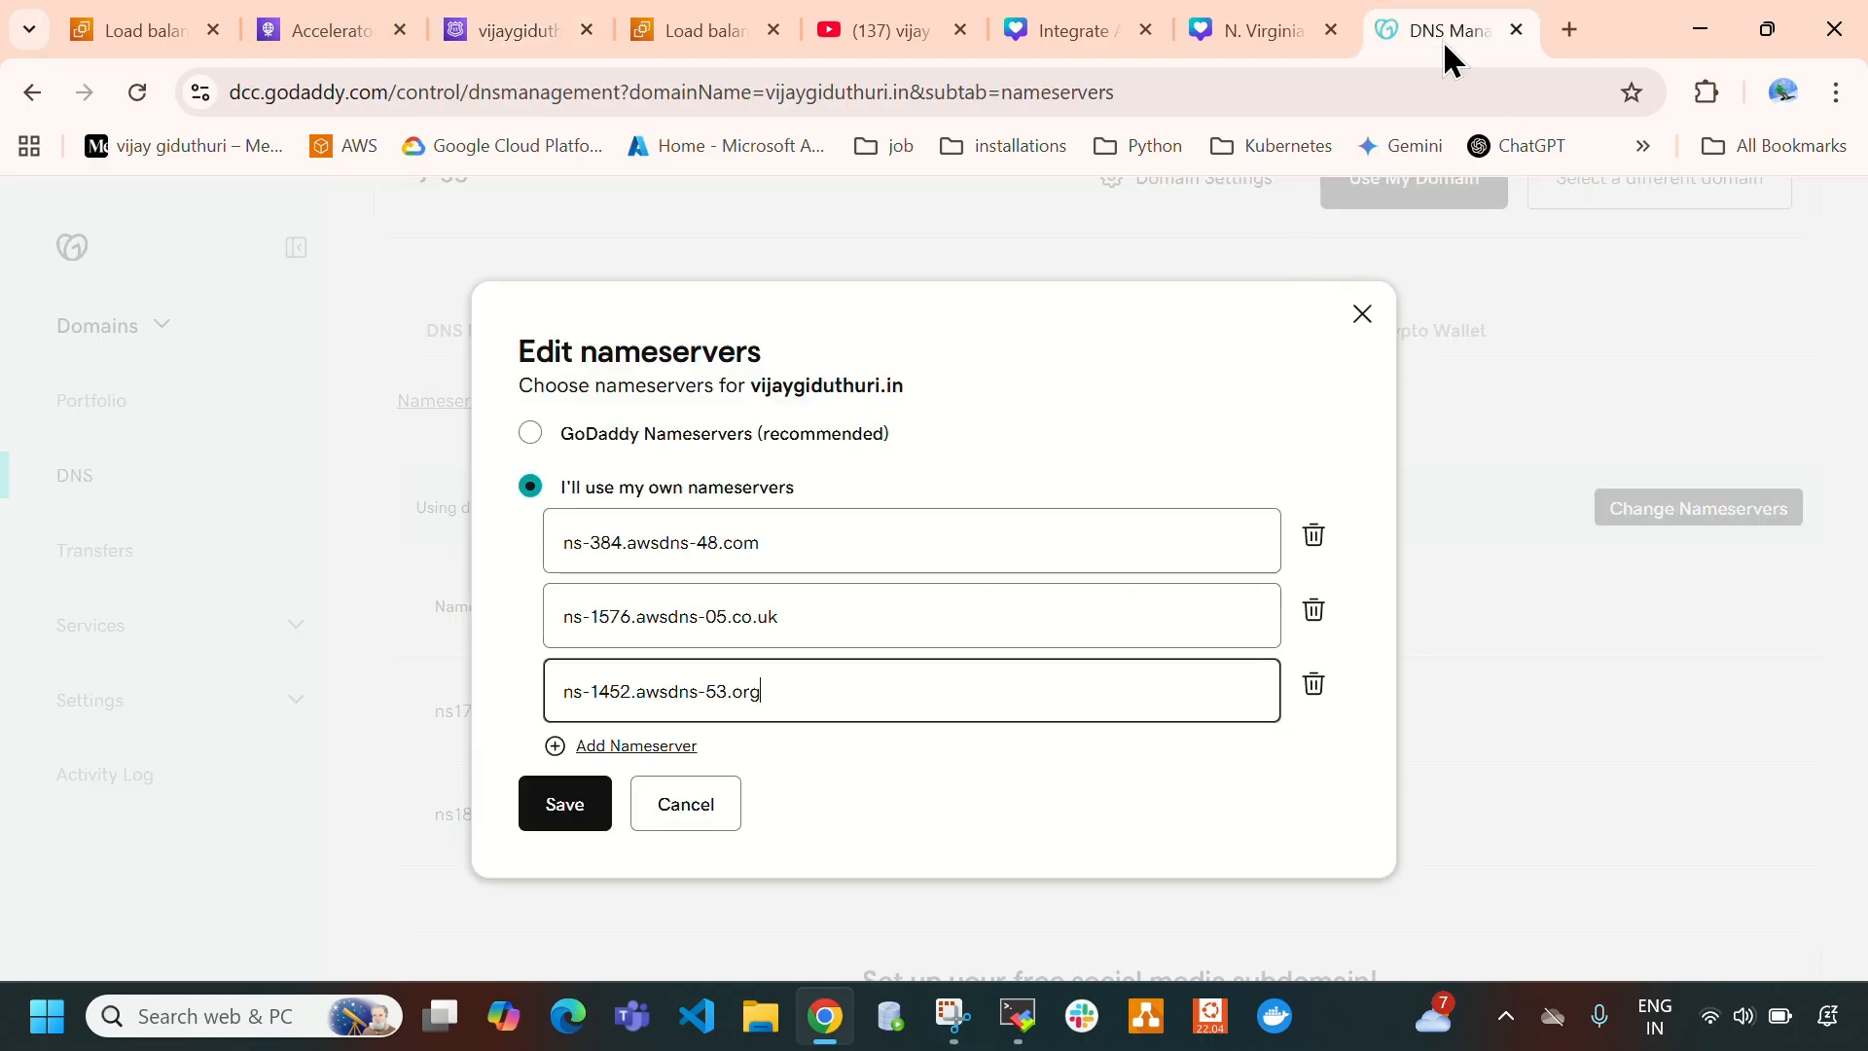
left_click(666, 749)
left_click(791, 724)
key("ctrl+v")
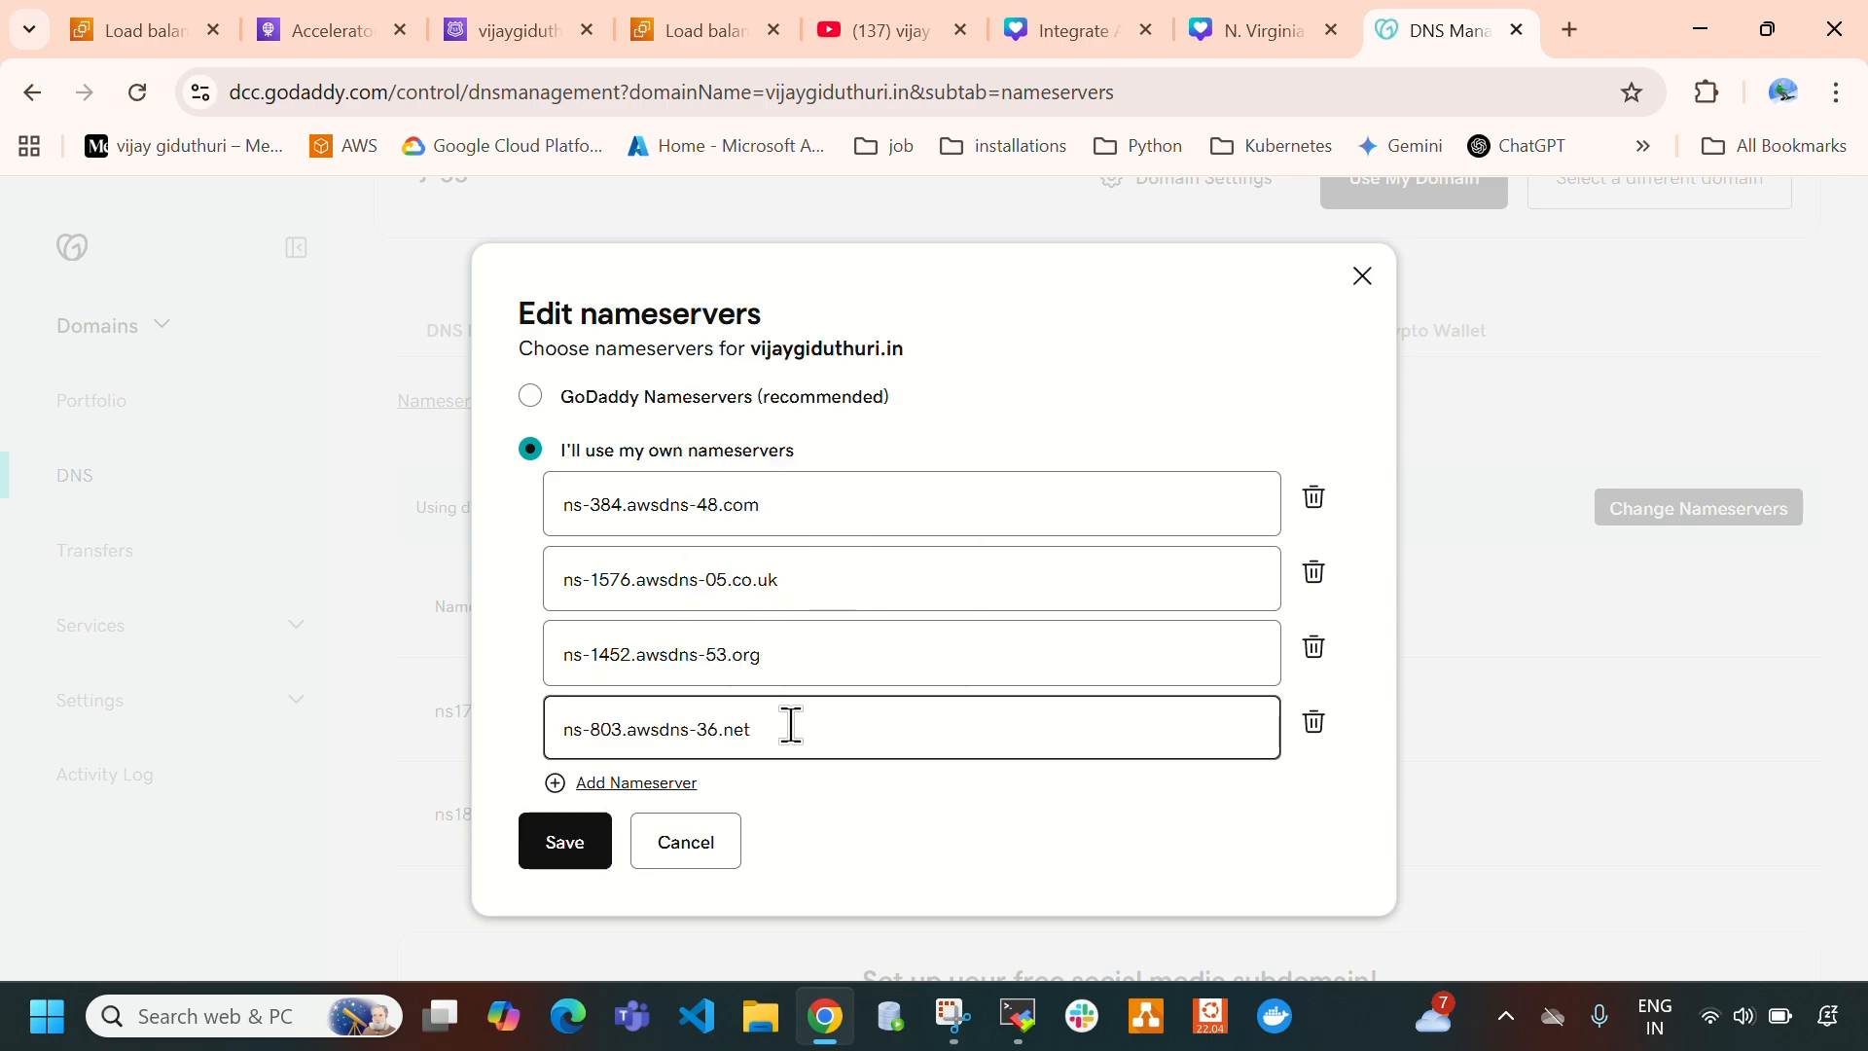
- Compare the nameservers entered in GoDaddy with the NS record values in Route 53, then return to GoDaddy's nameserver form
left_click(559, 508)
left_click_drag(565, 508, 617, 508)
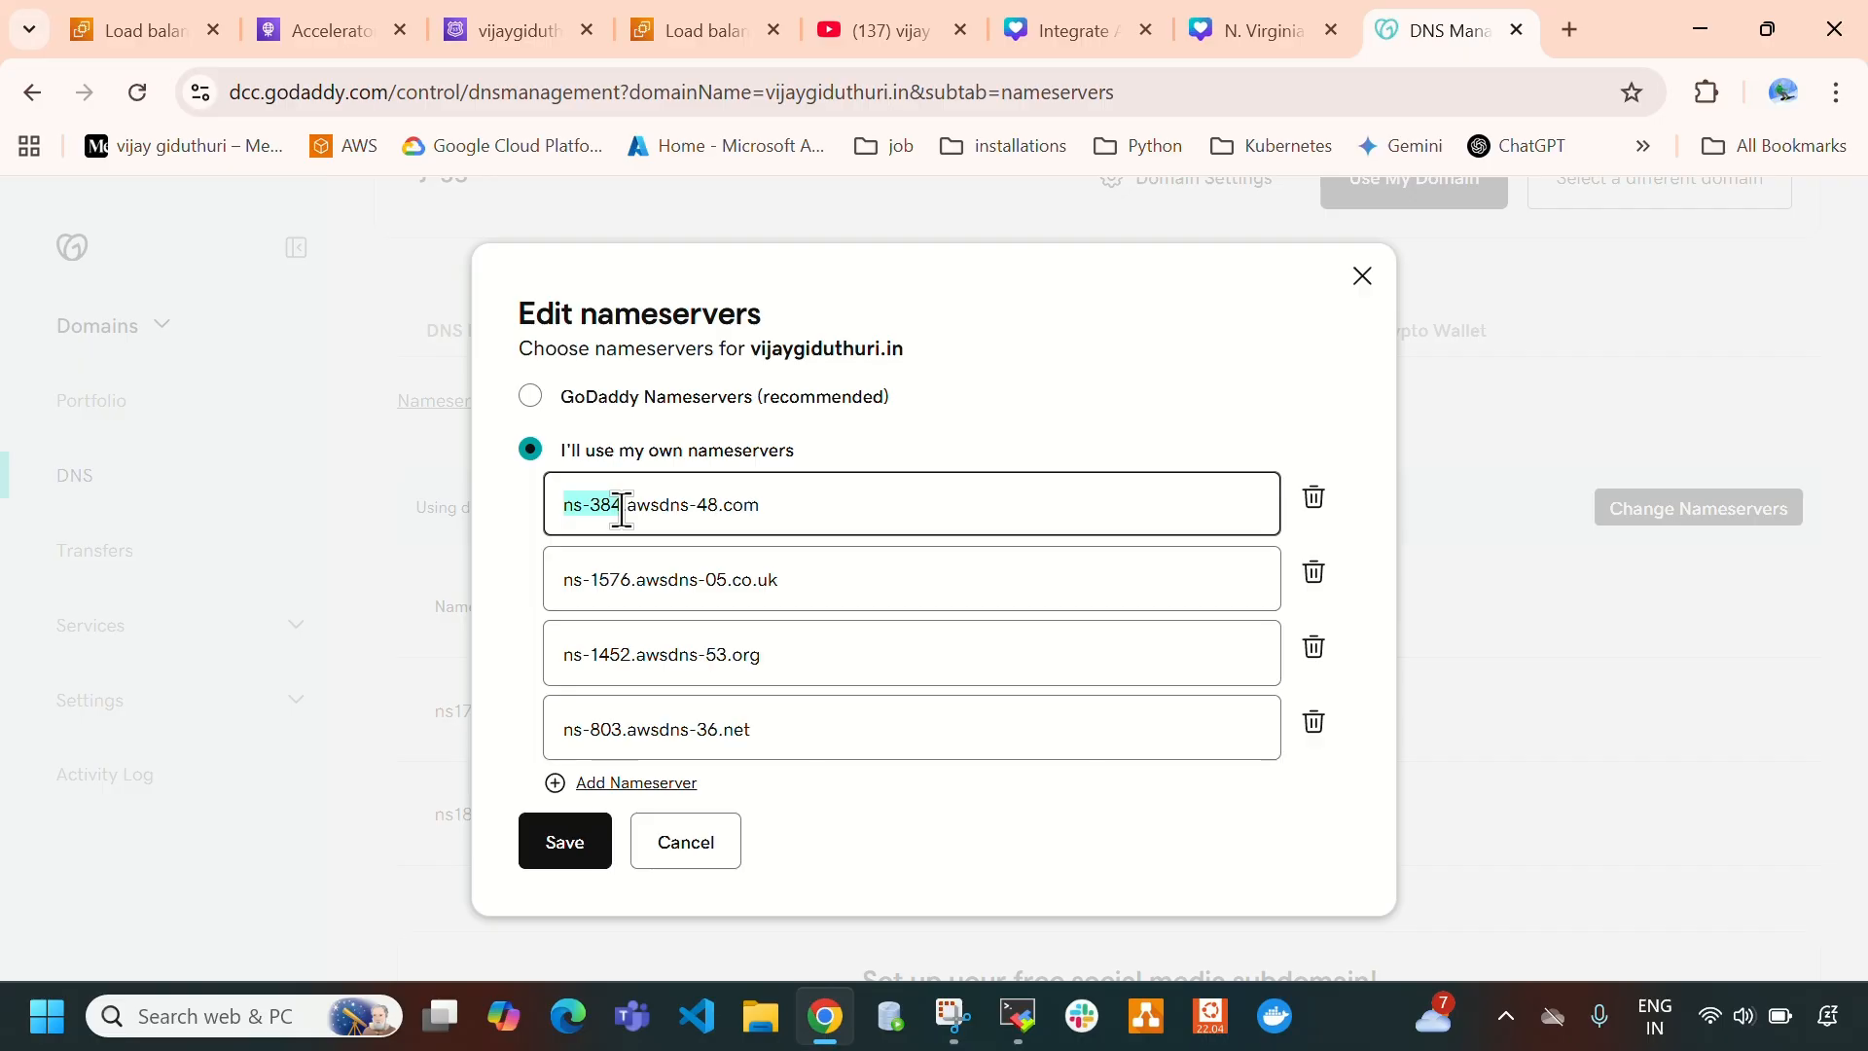
left_click_drag(571, 581, 610, 584)
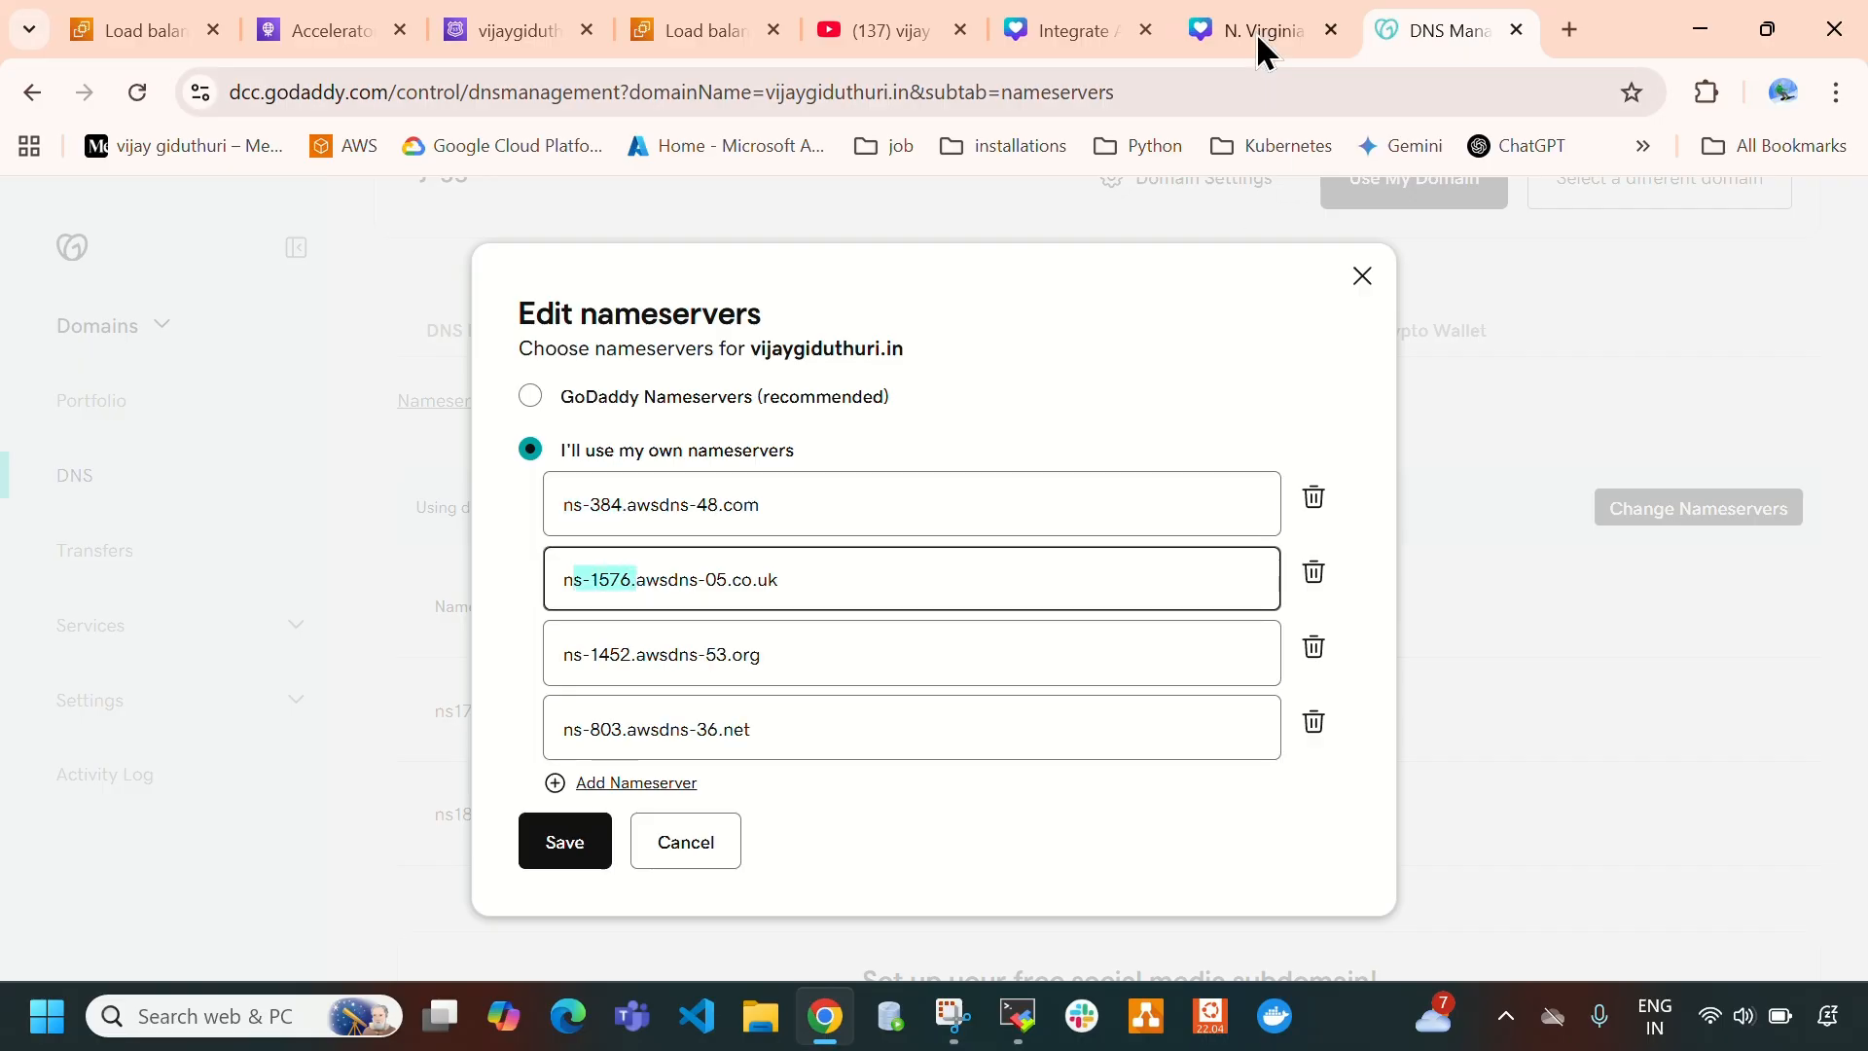
left_click(561, 44)
left_click(1647, 699)
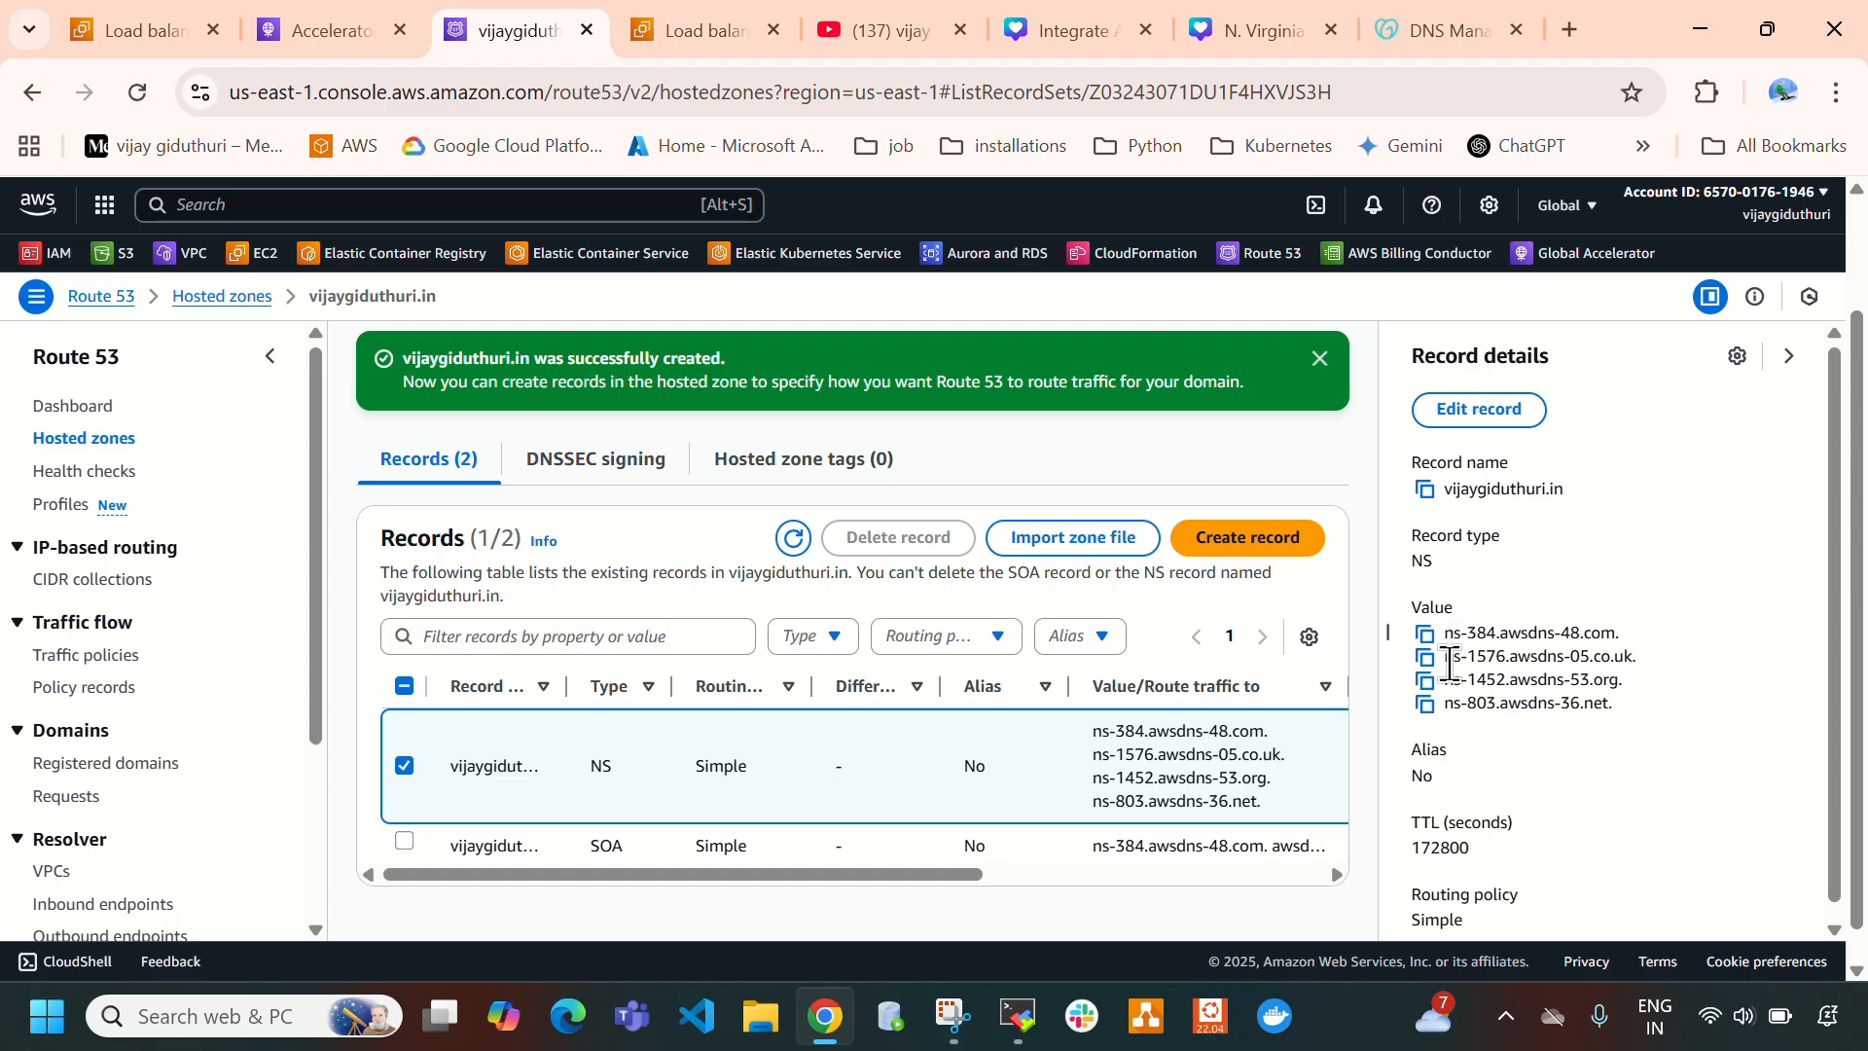
left_click_drag(1446, 658, 1506, 662)
left_click(1446, 21)
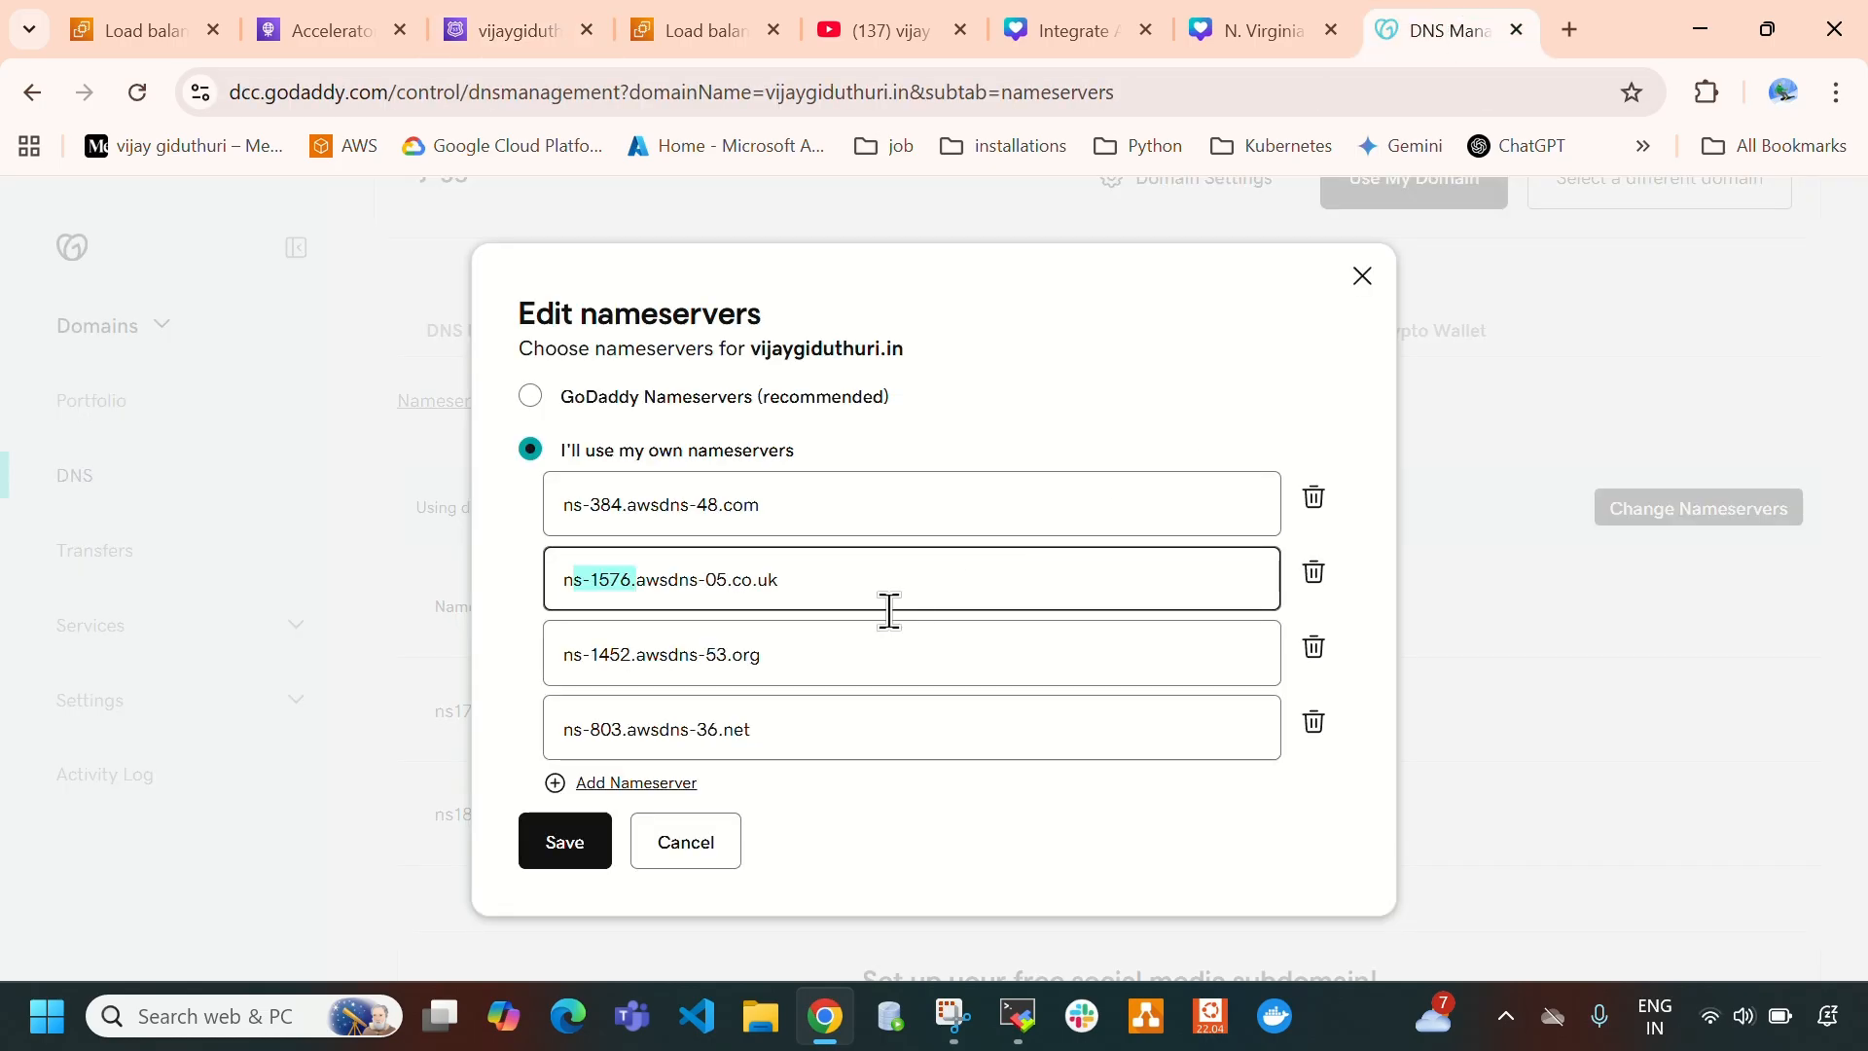
left_click_drag(567, 654, 633, 654)
left_click(568, 732)
left_click_drag(567, 732, 620, 732)
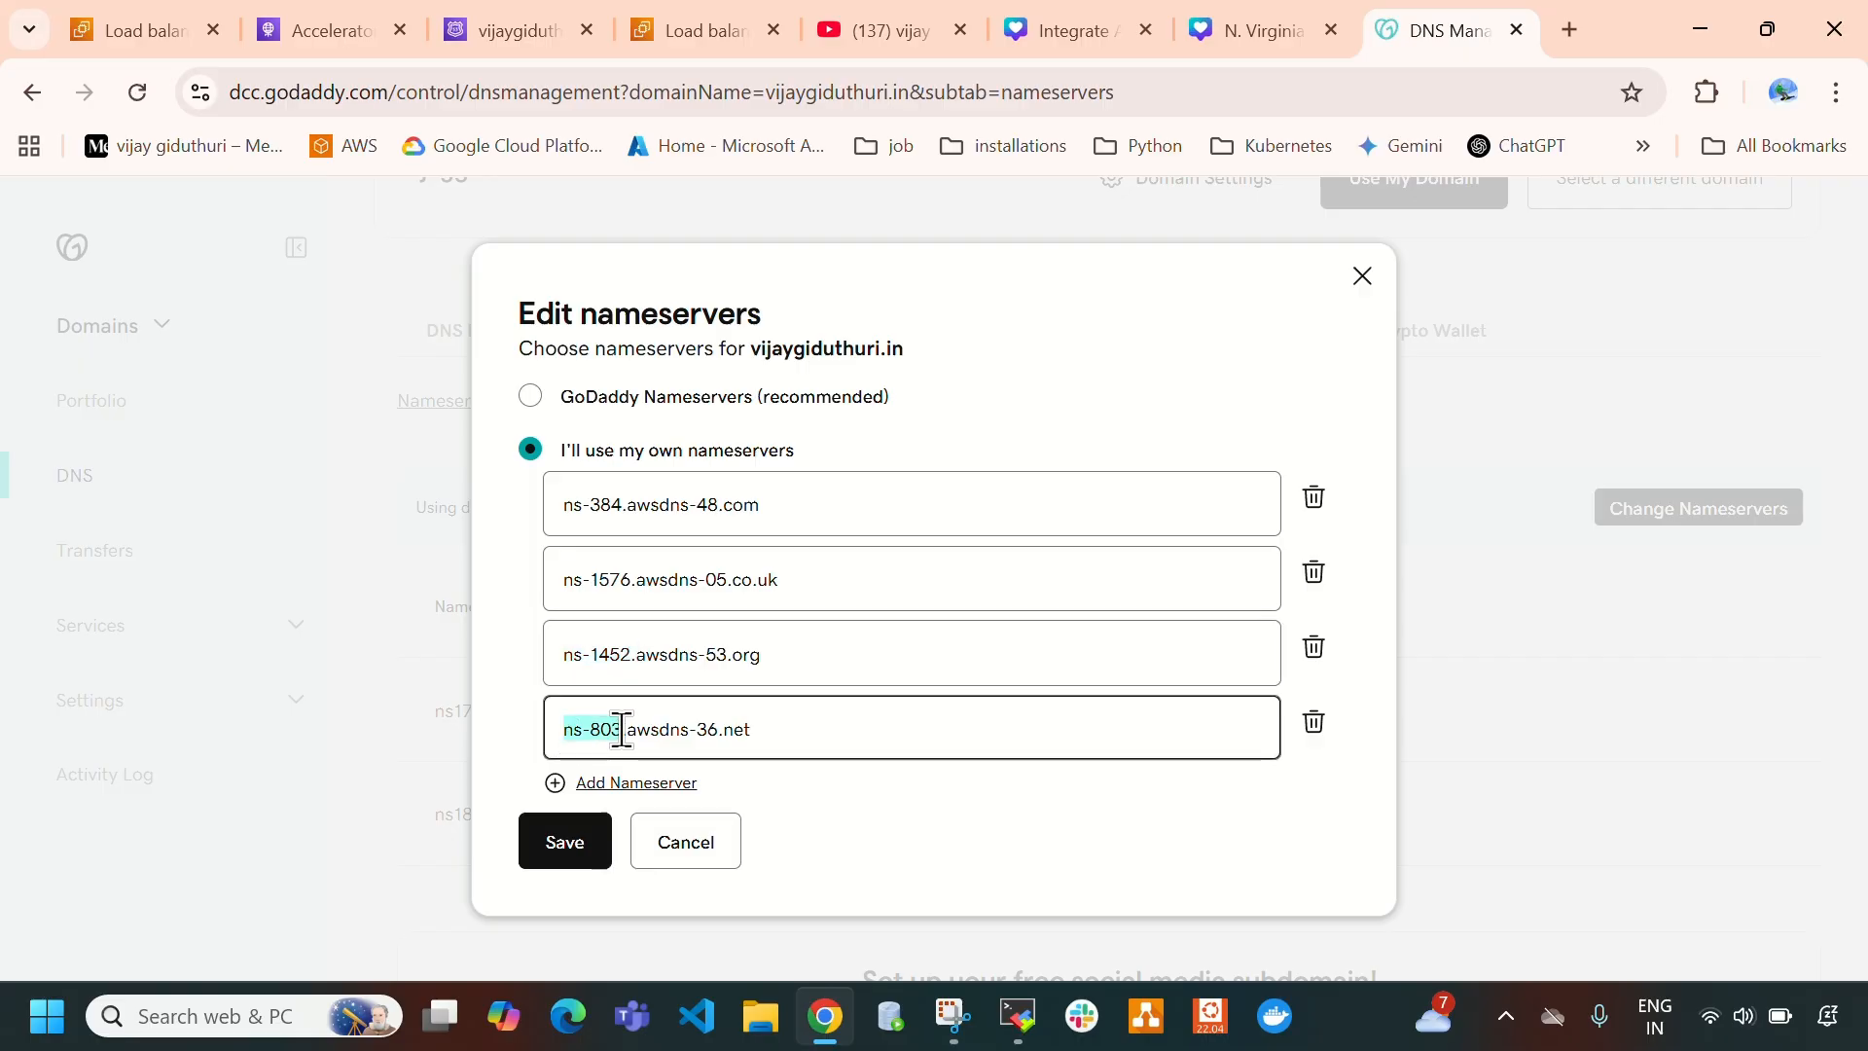
left_click(506, 30)
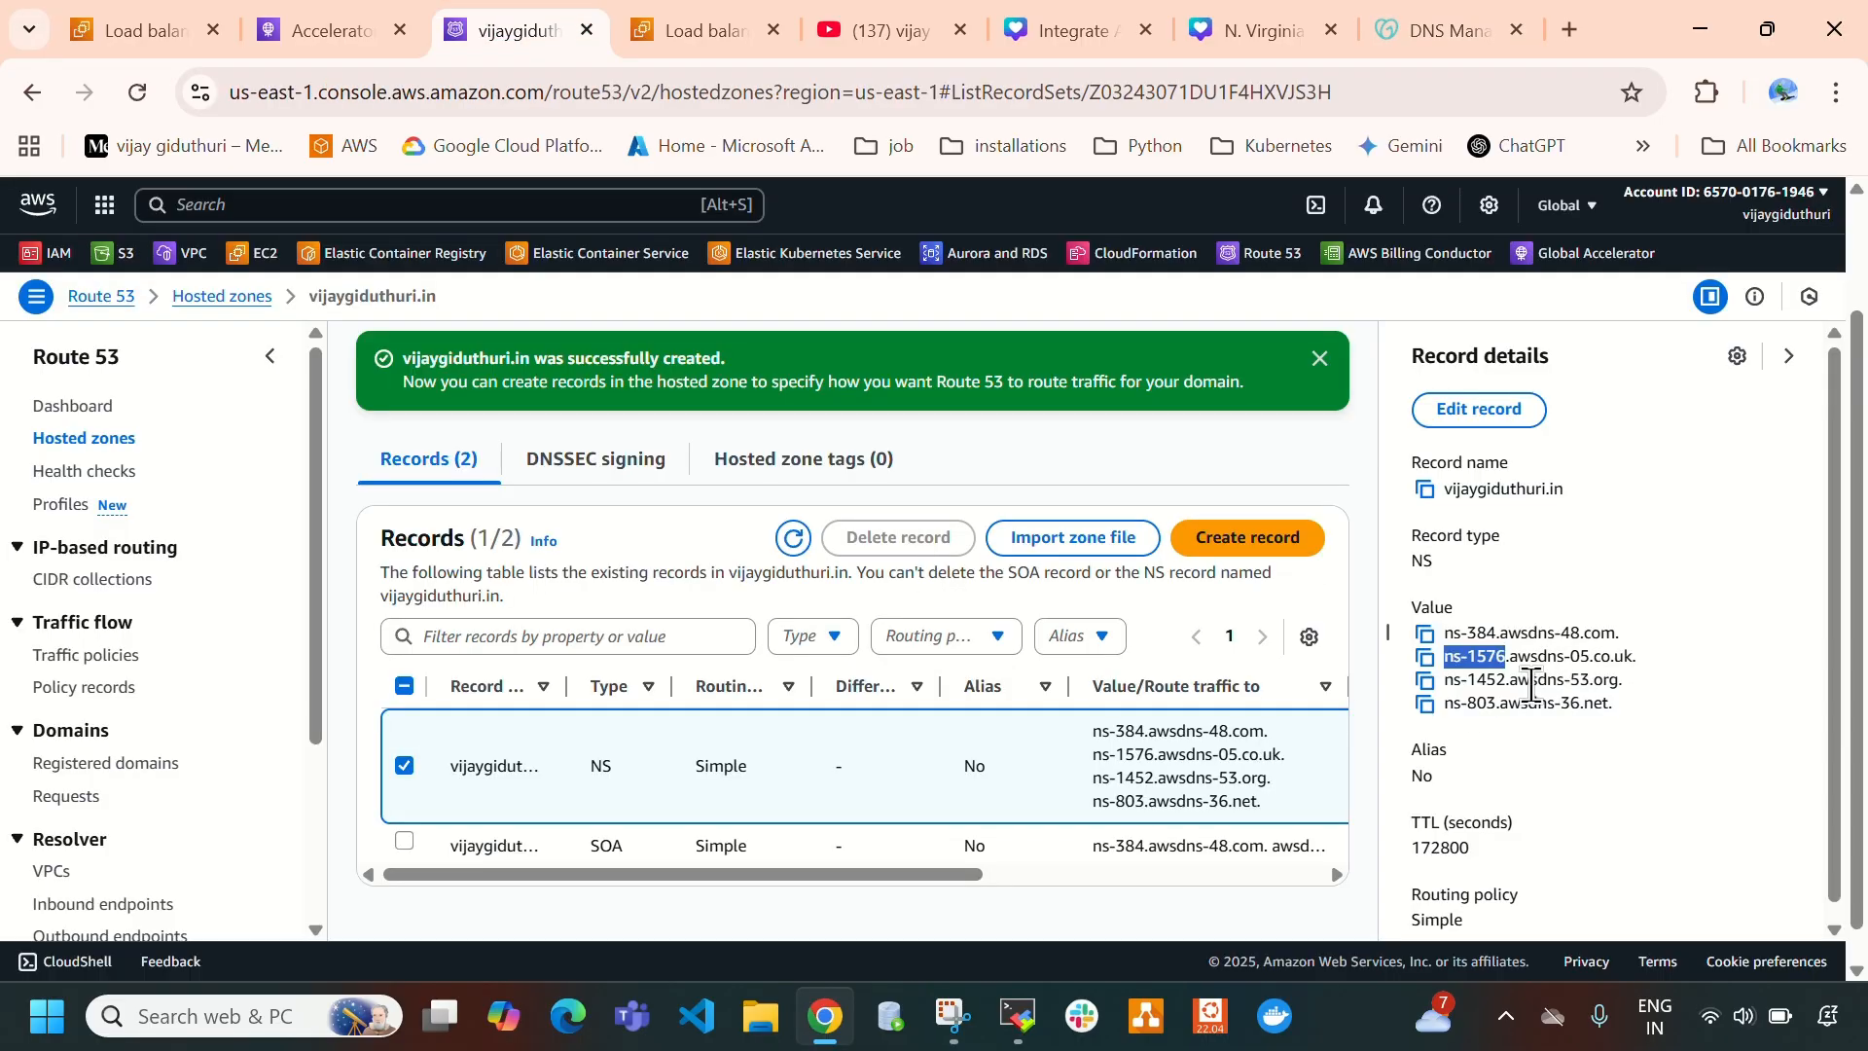
left_click_drag(1448, 682, 1502, 688)
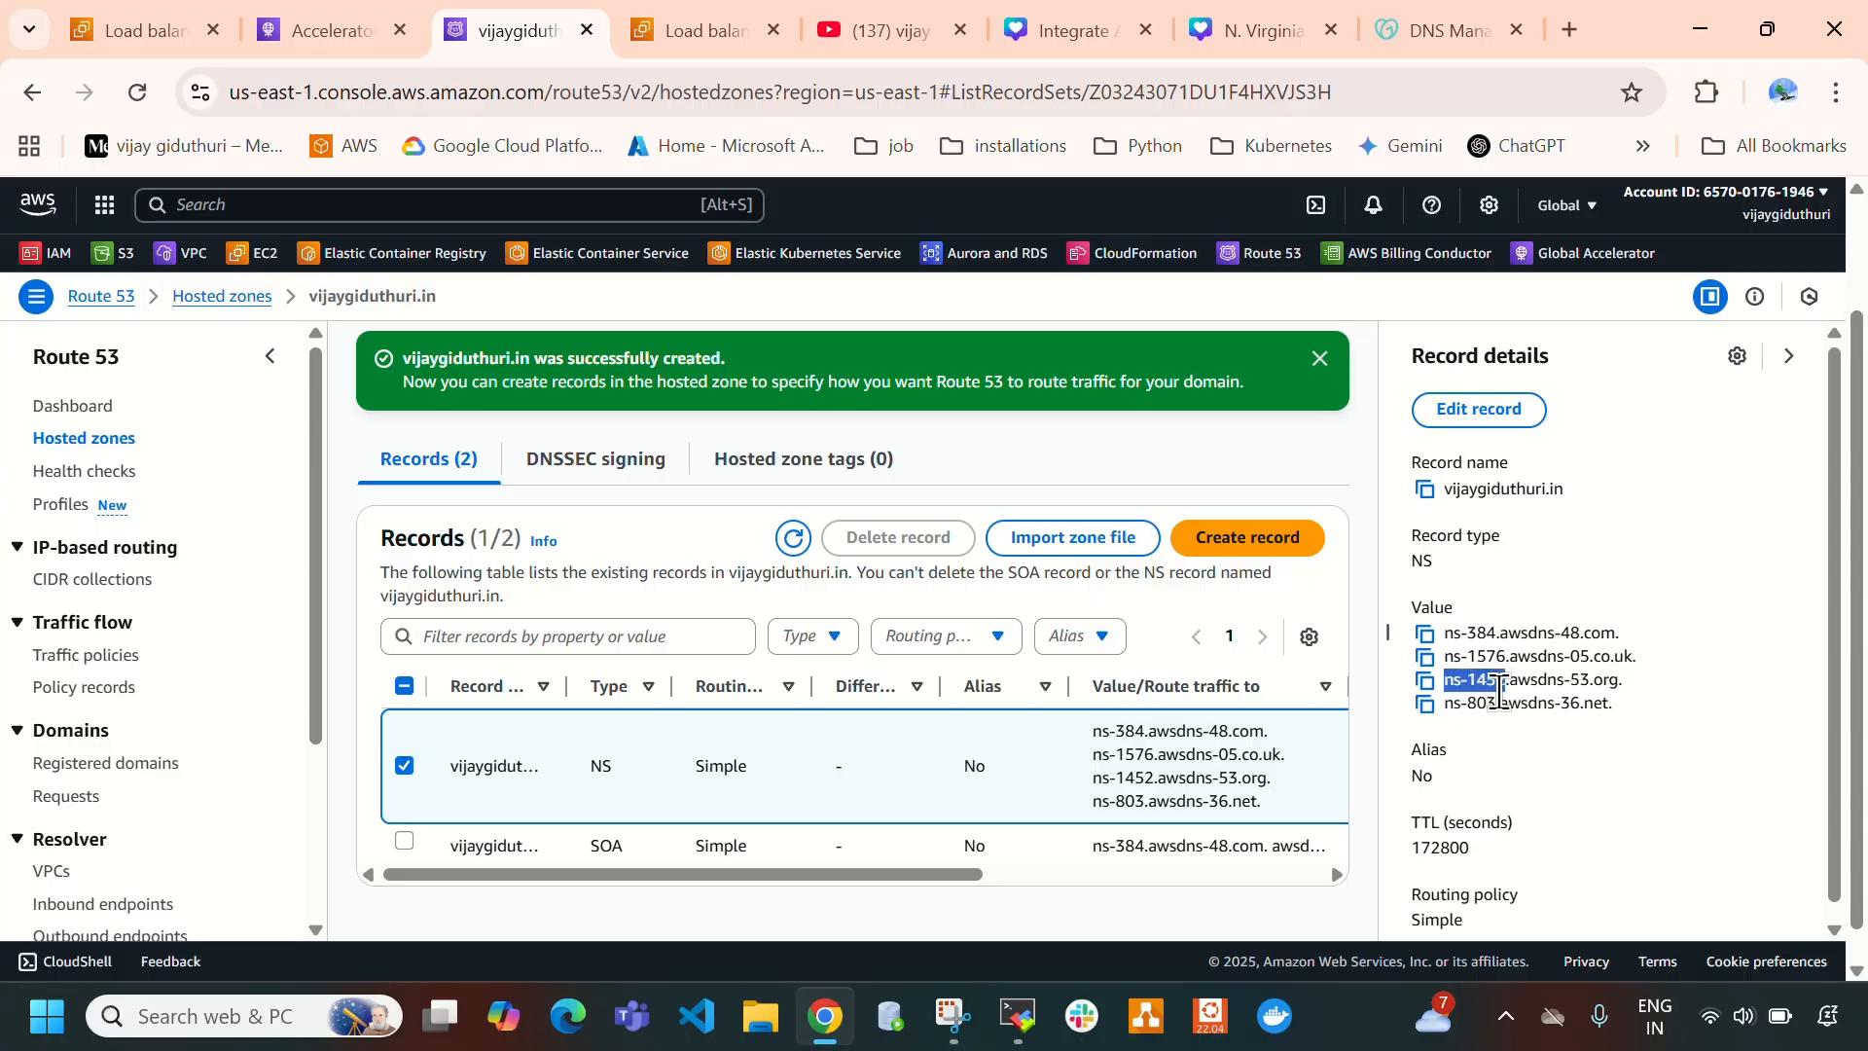
left_click(1449, 707)
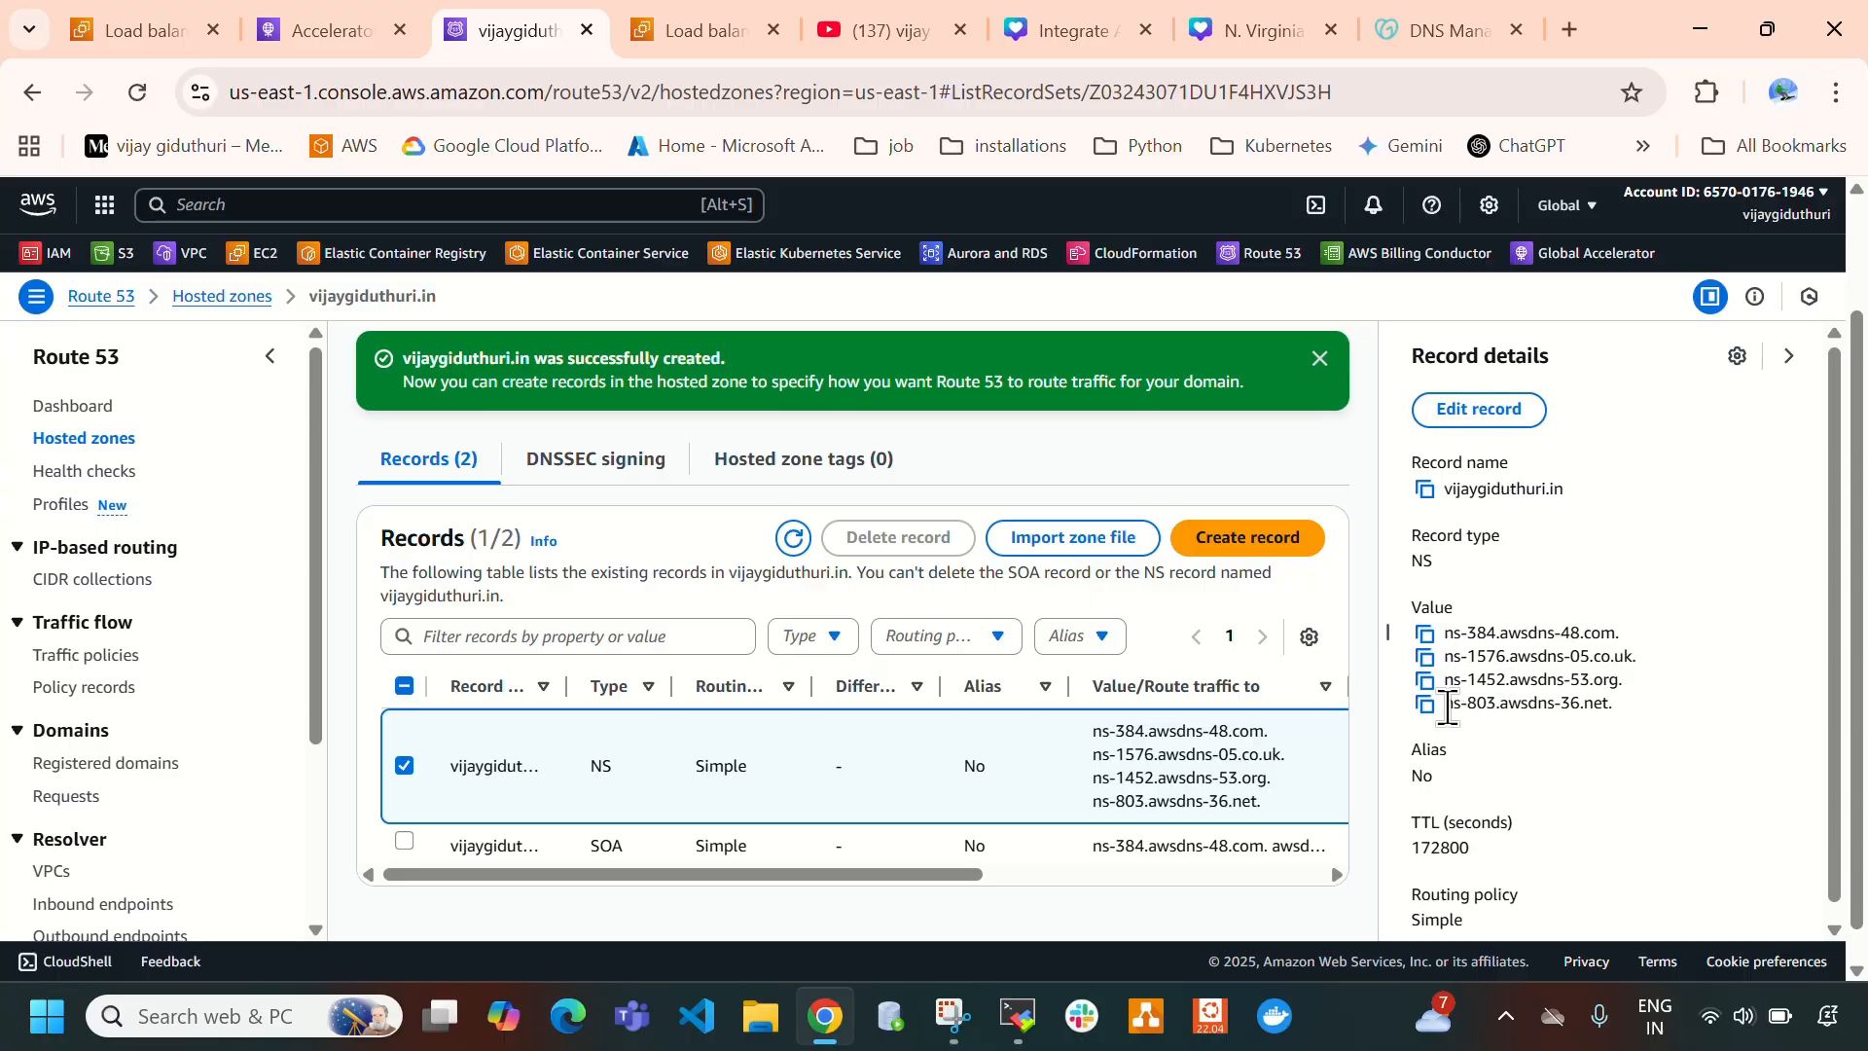
left_click_drag(1449, 707, 1492, 709)
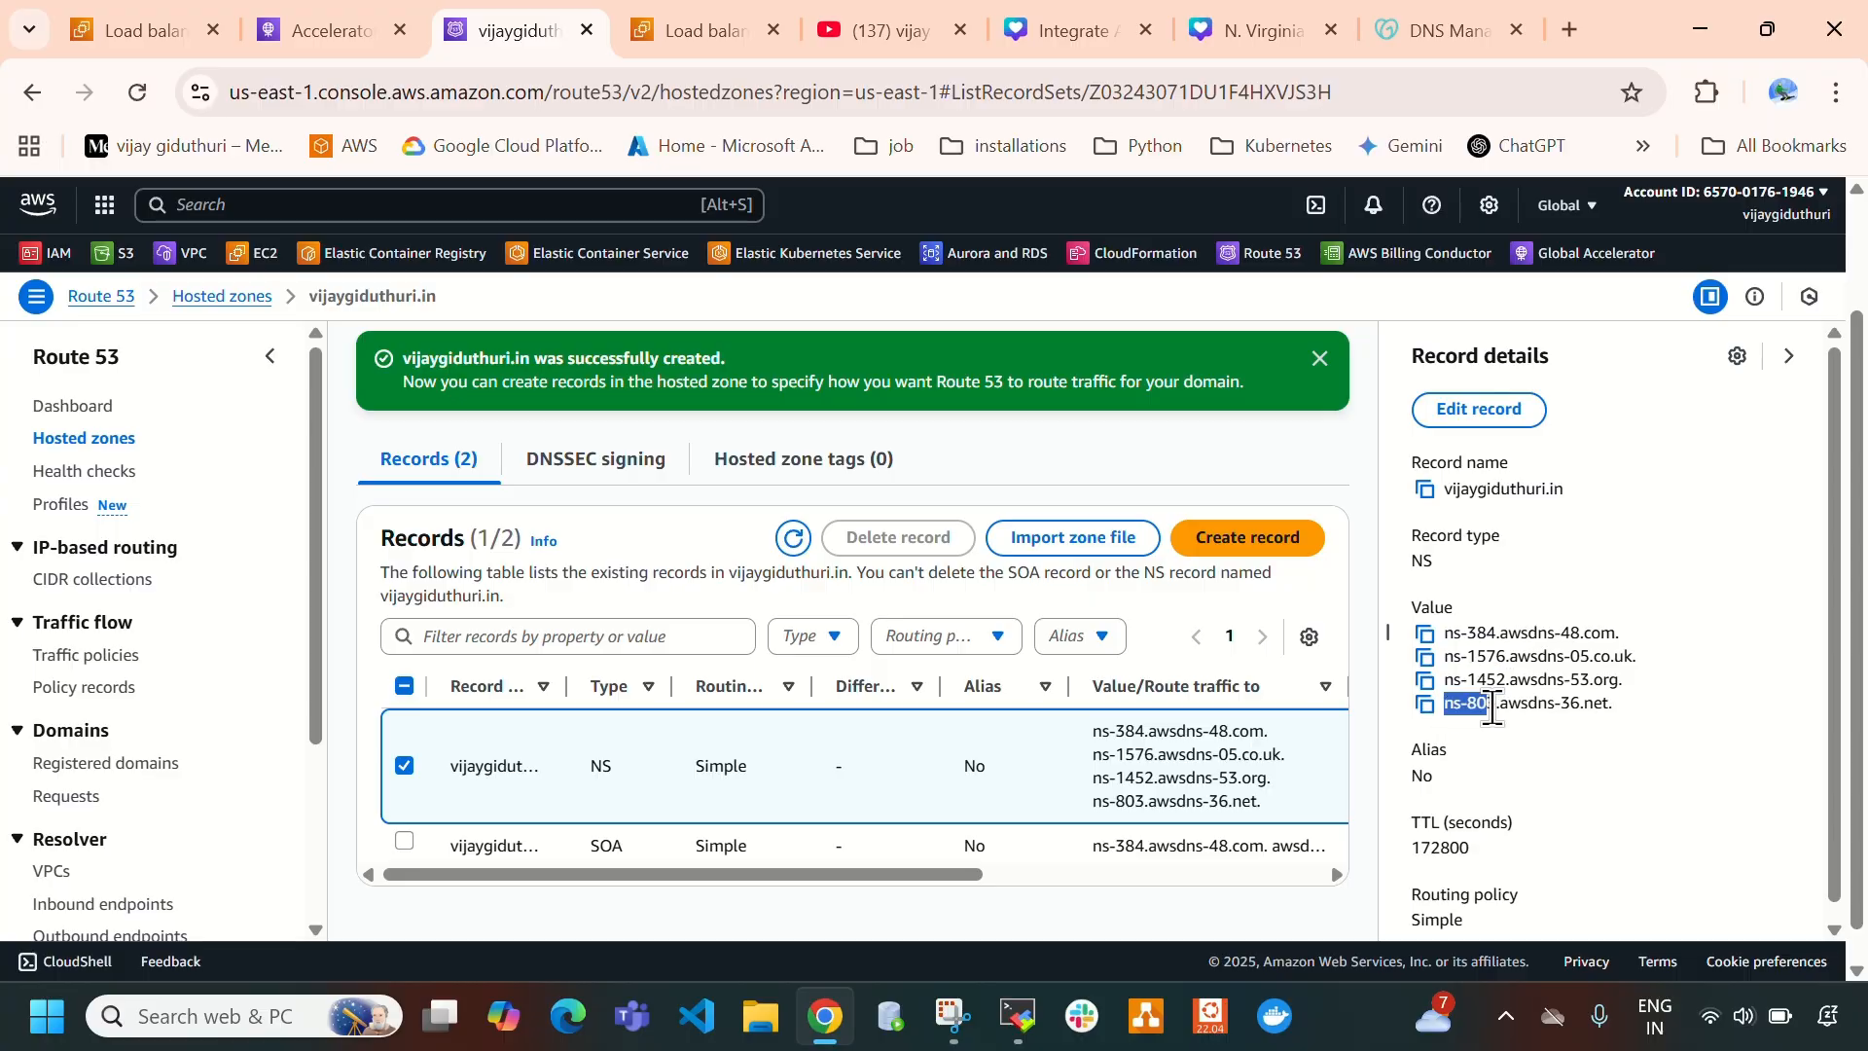
left_click(1417, 16)
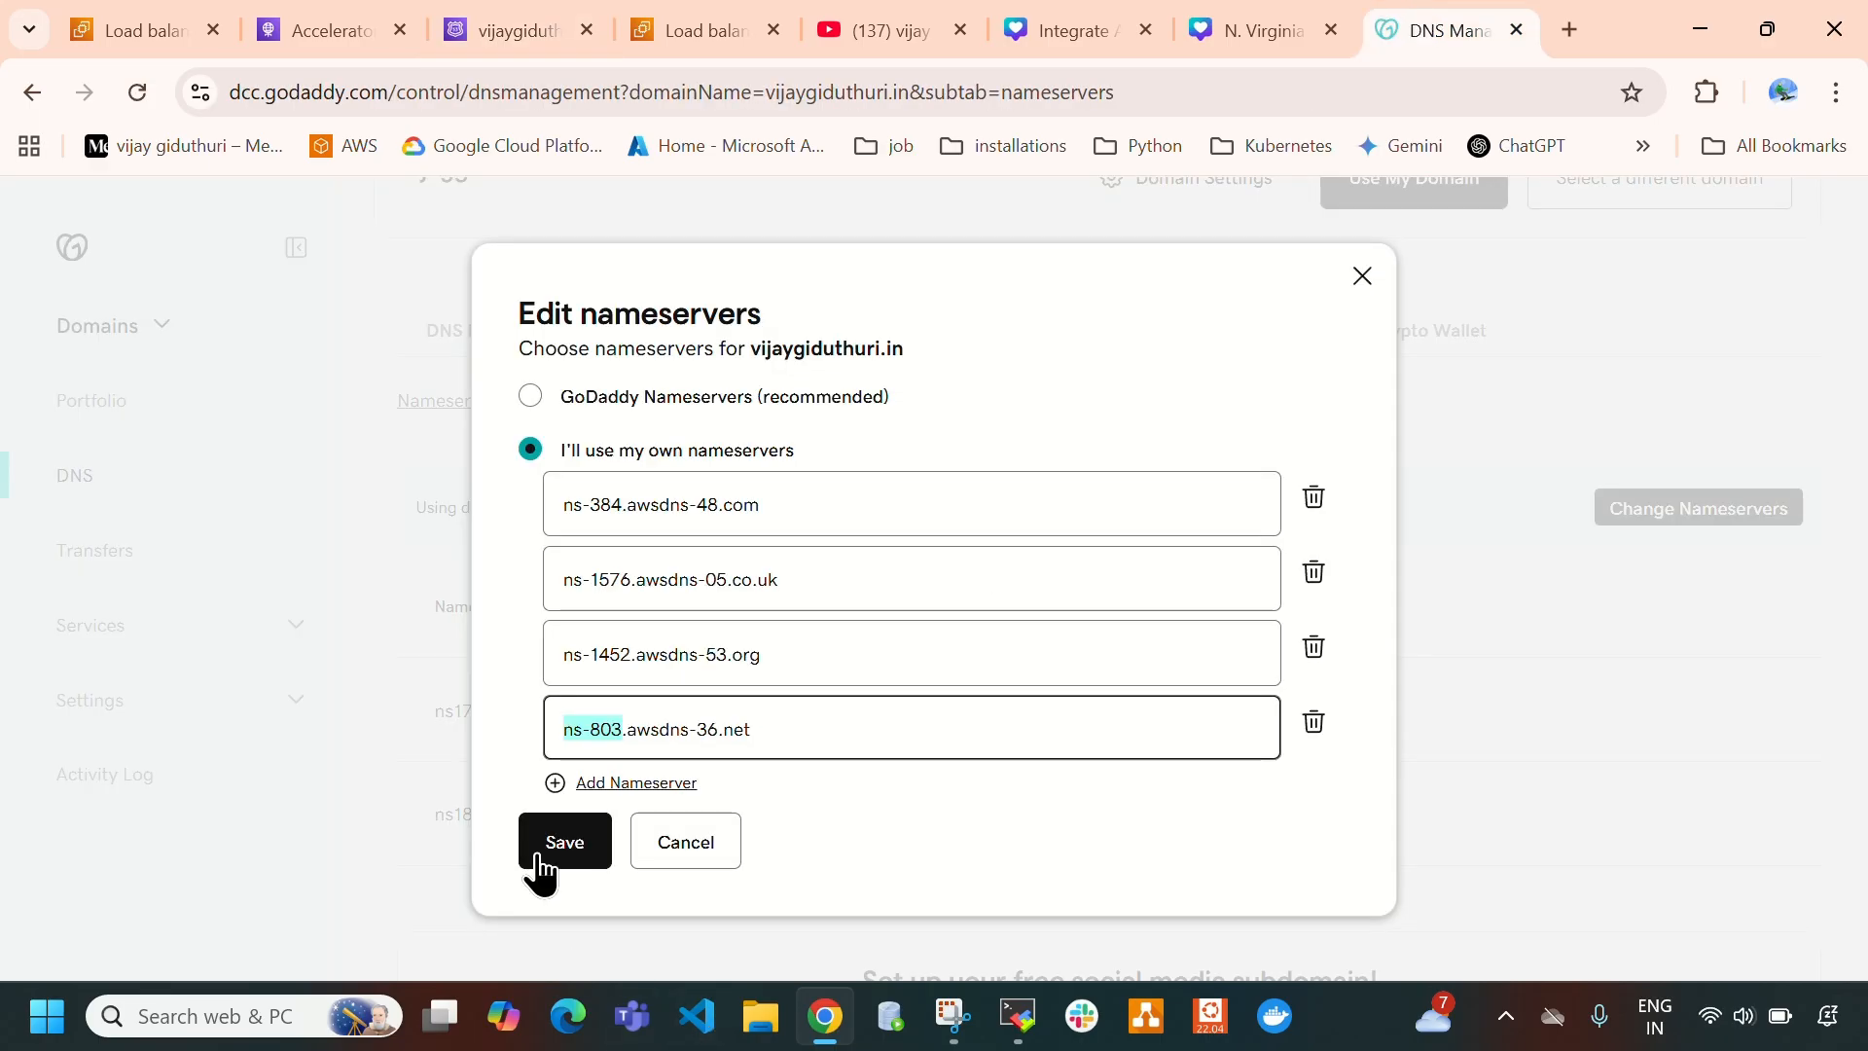
- Try to save the four custom nameservers for the domain, then reload GoDaddy's nameservers page and check the listed nameservers
left_click(566, 842)
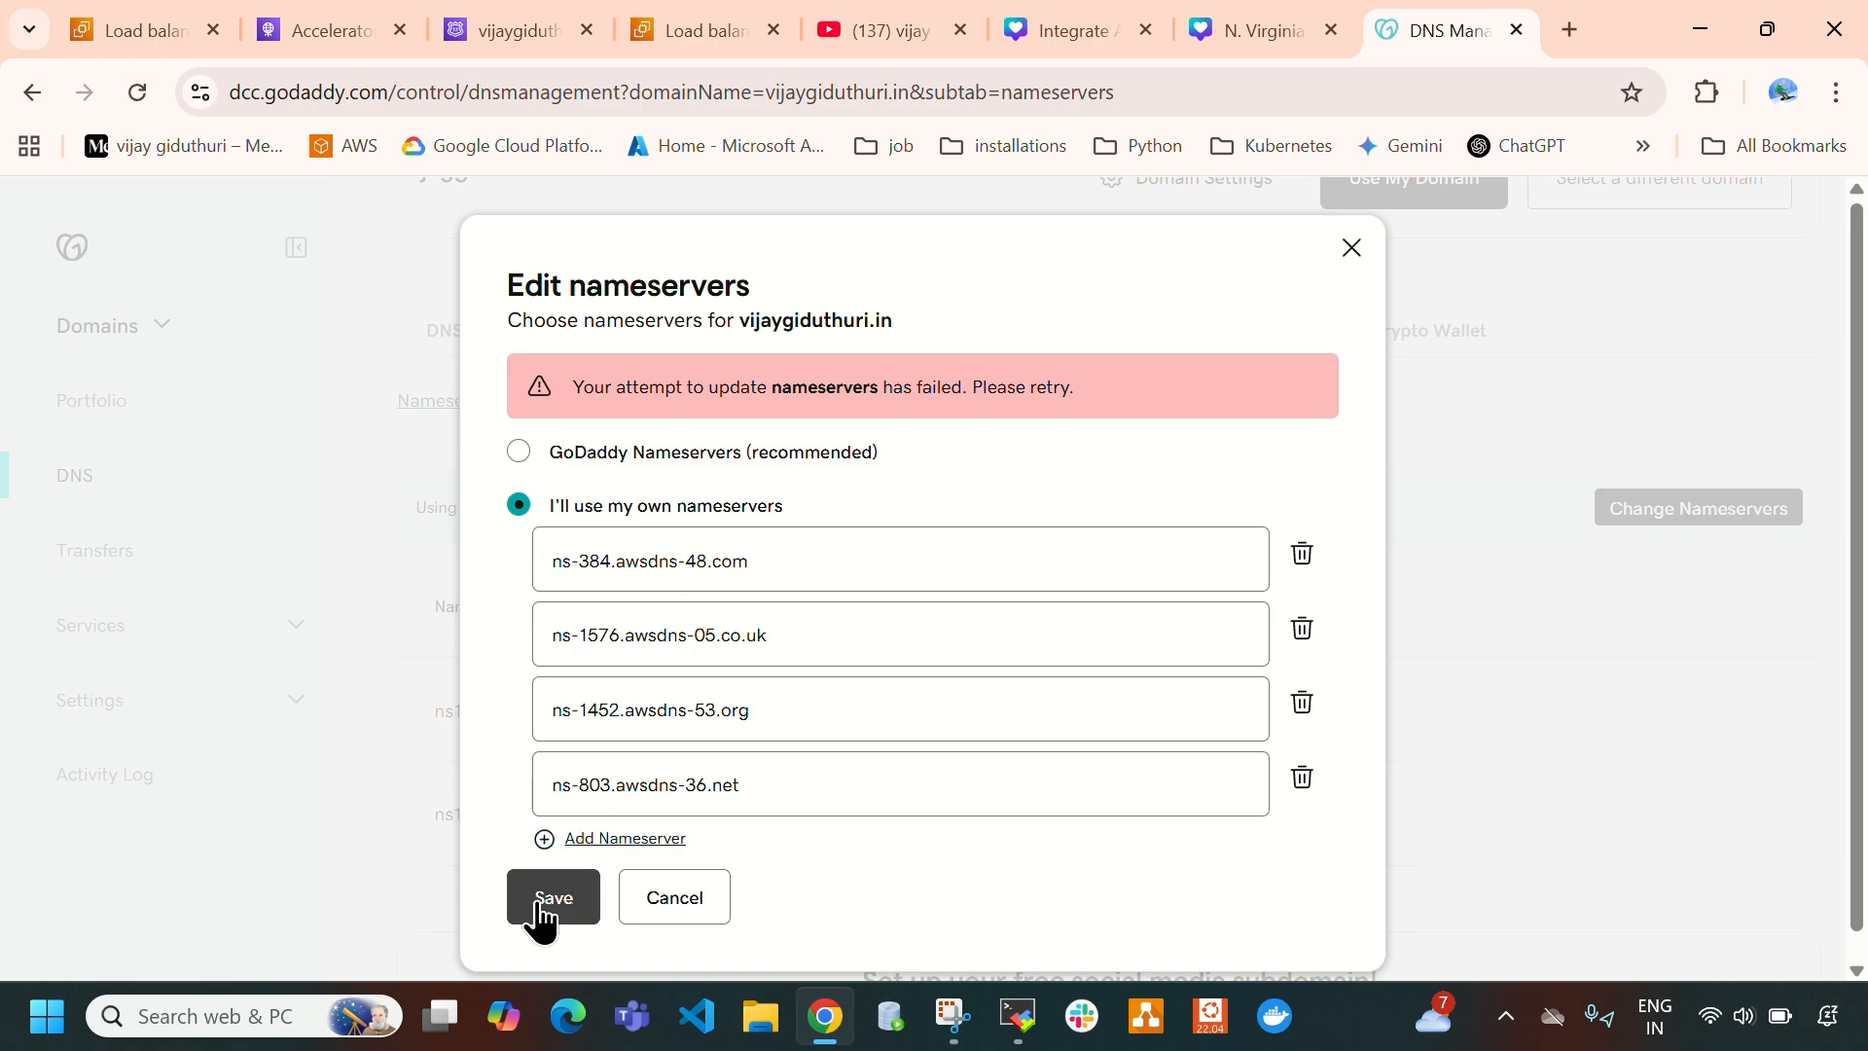
left_click(134, 93)
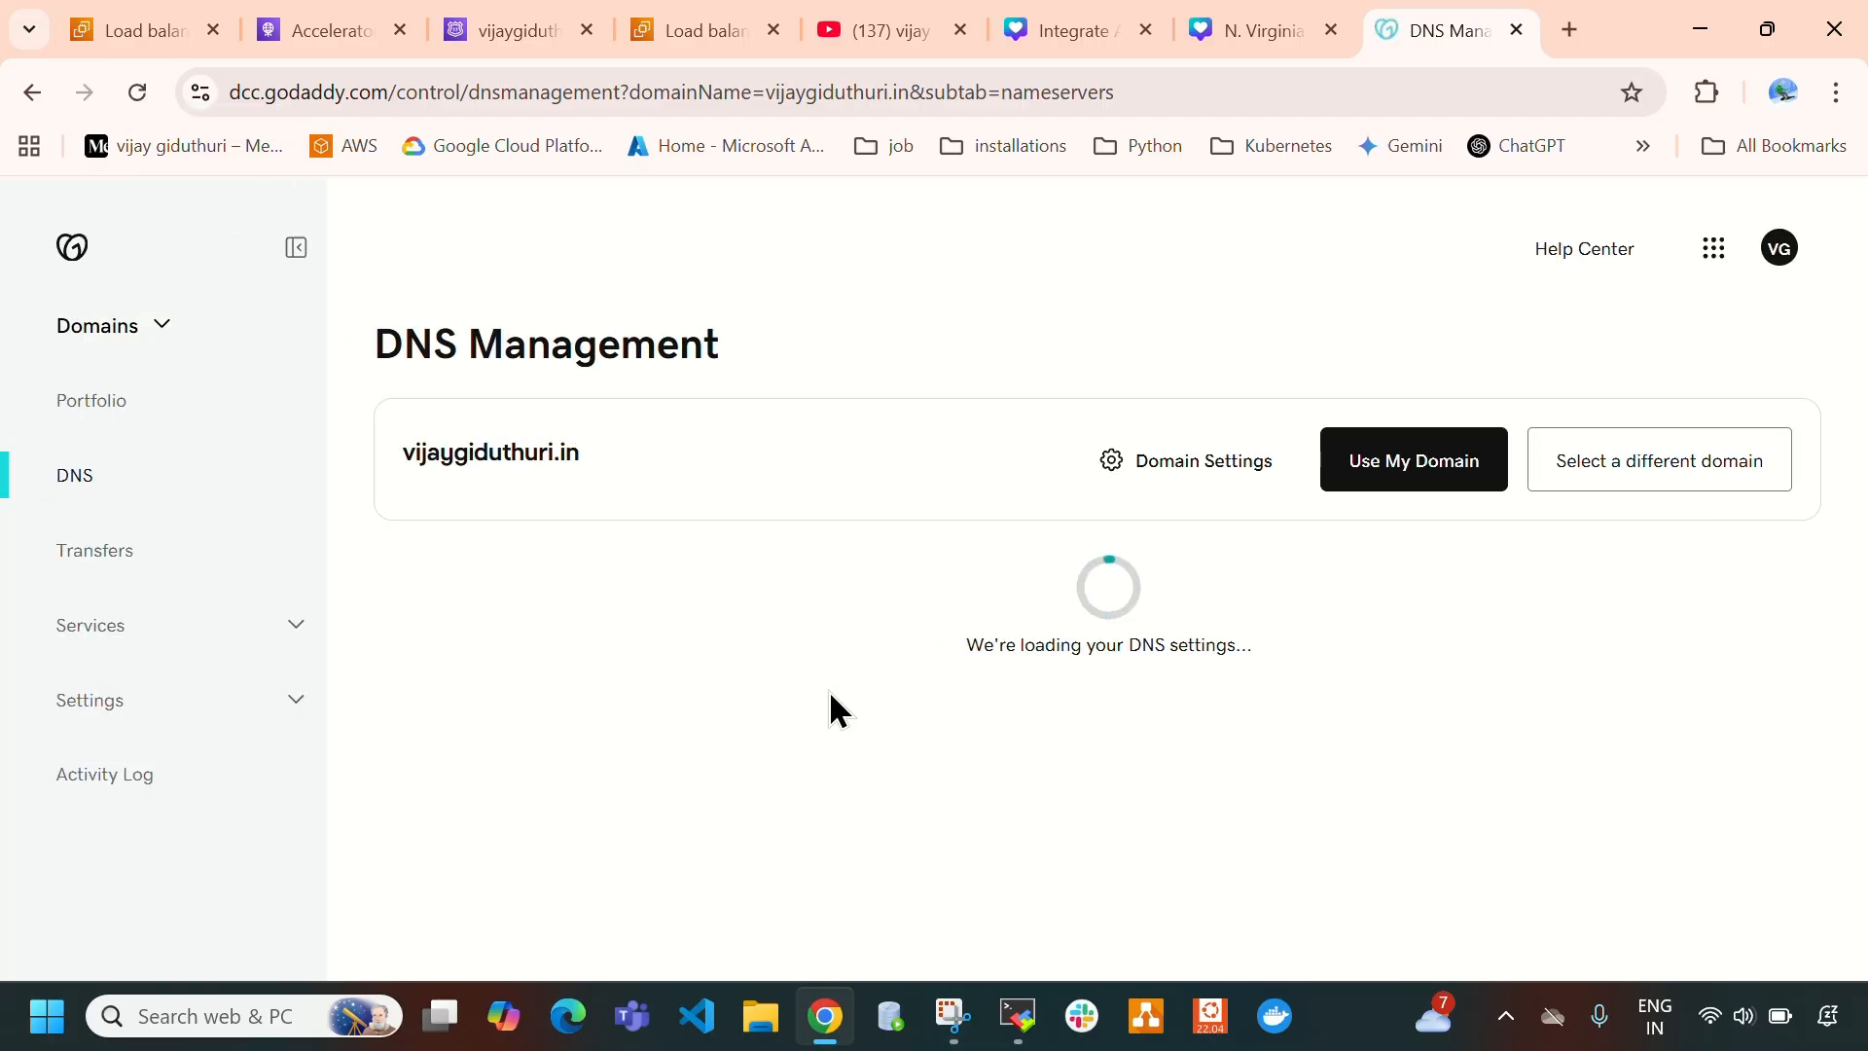
scroll(868, 755, "down", 8)
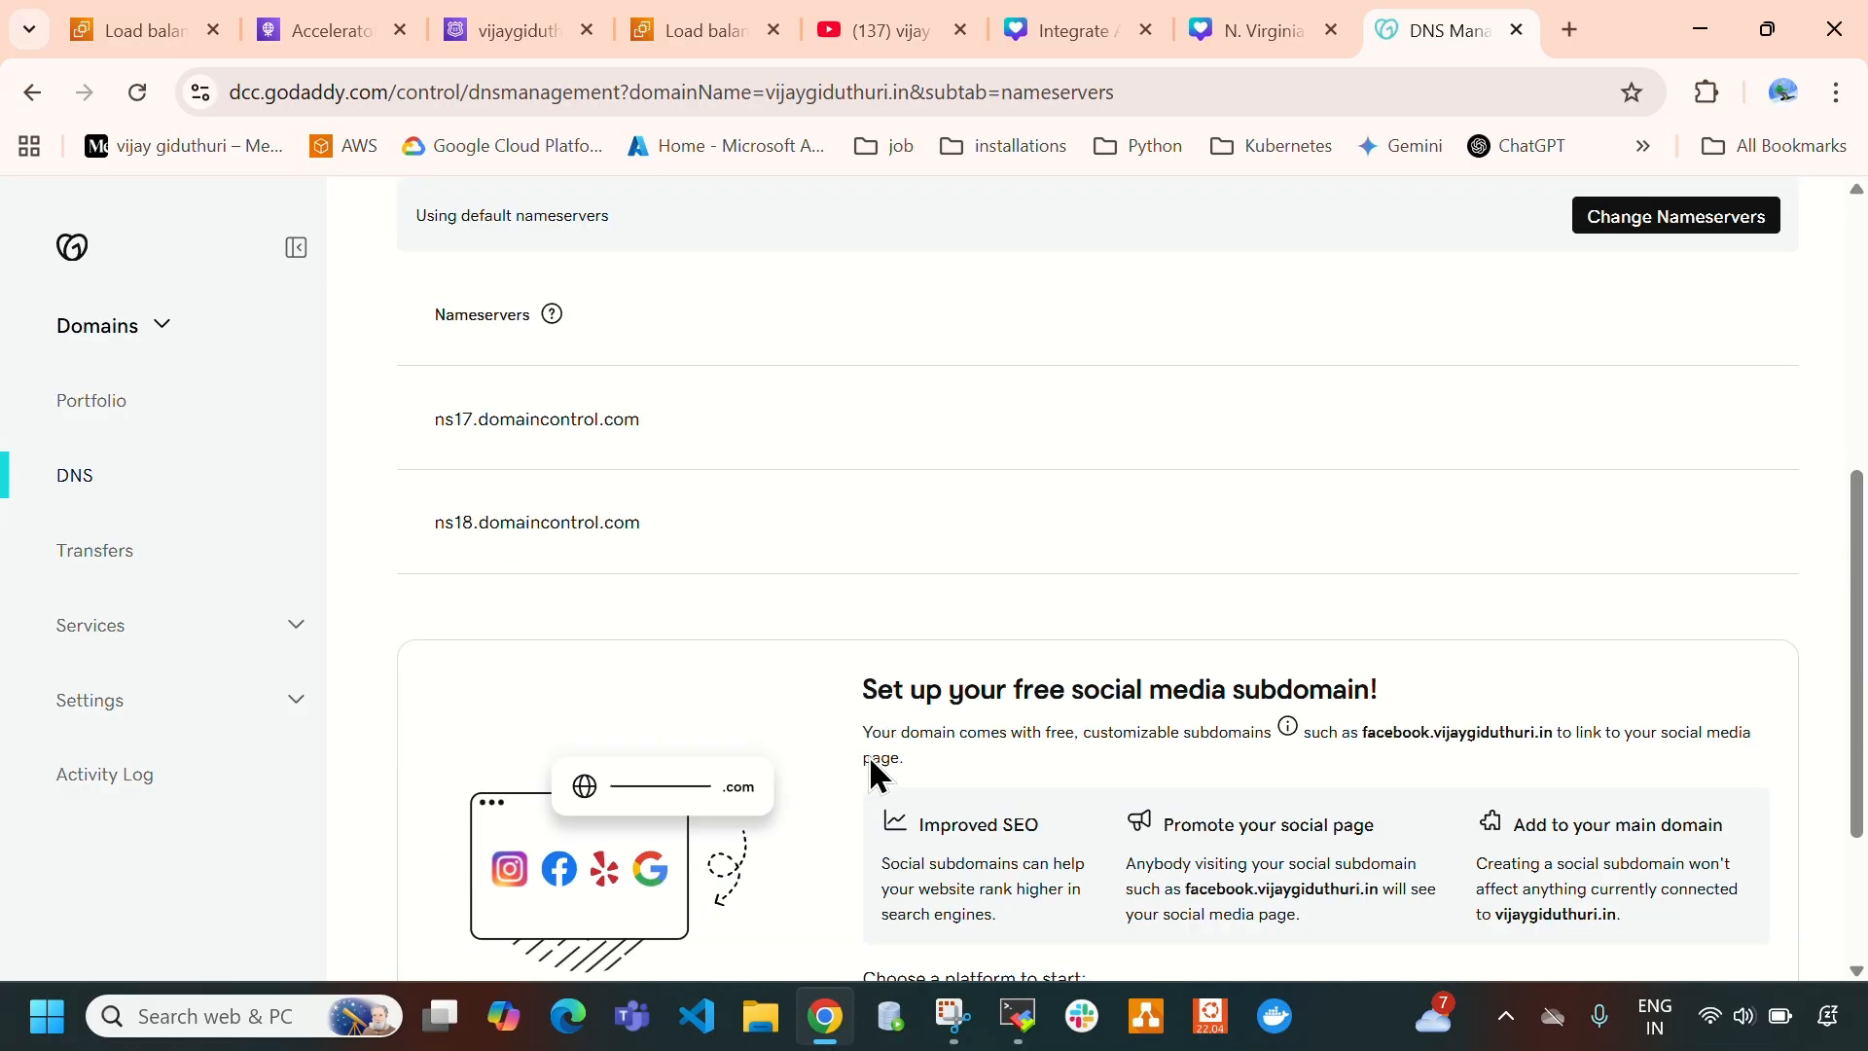
scroll(873, 774, "up", 5)
- Reopen nameserver editing in GoDaddy, choose own nameservers, and enter ns-384.awsdns-48.com copied from the Route 53 NS record as Nameserver 1
left_click(1717, 400)
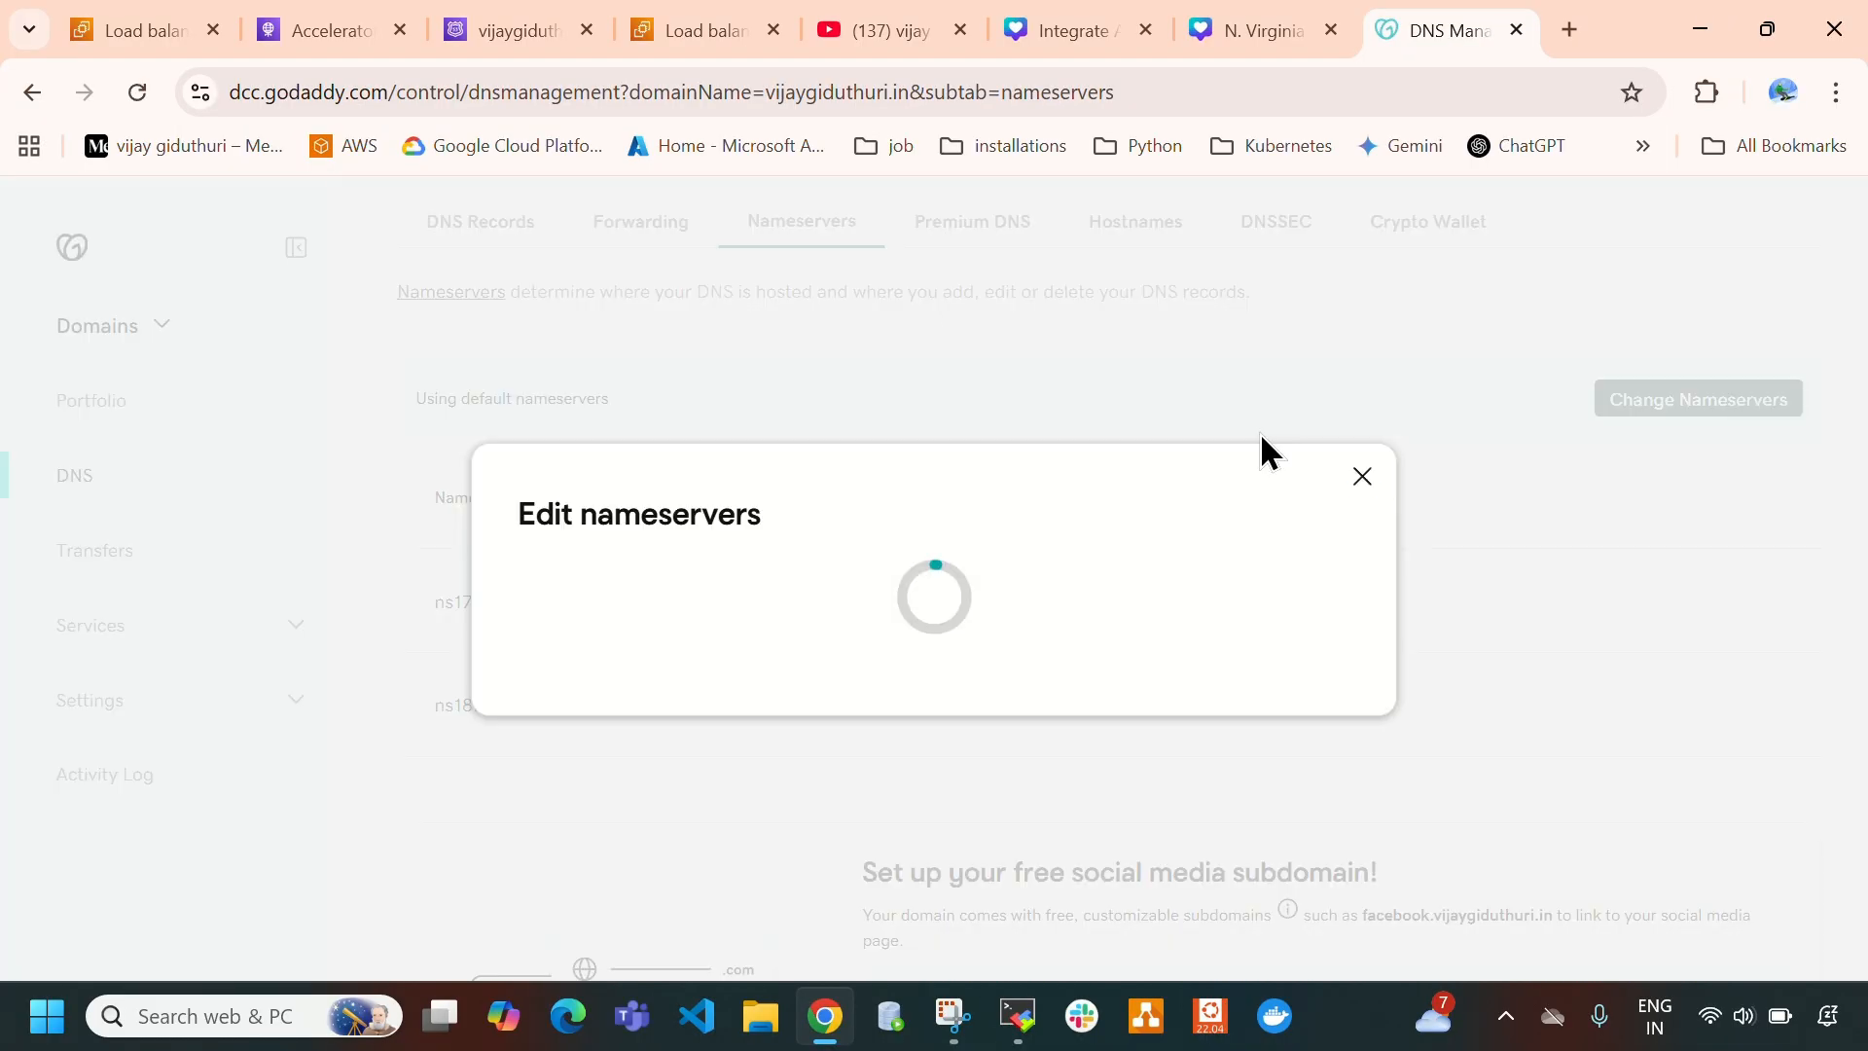
left_click(479, 32)
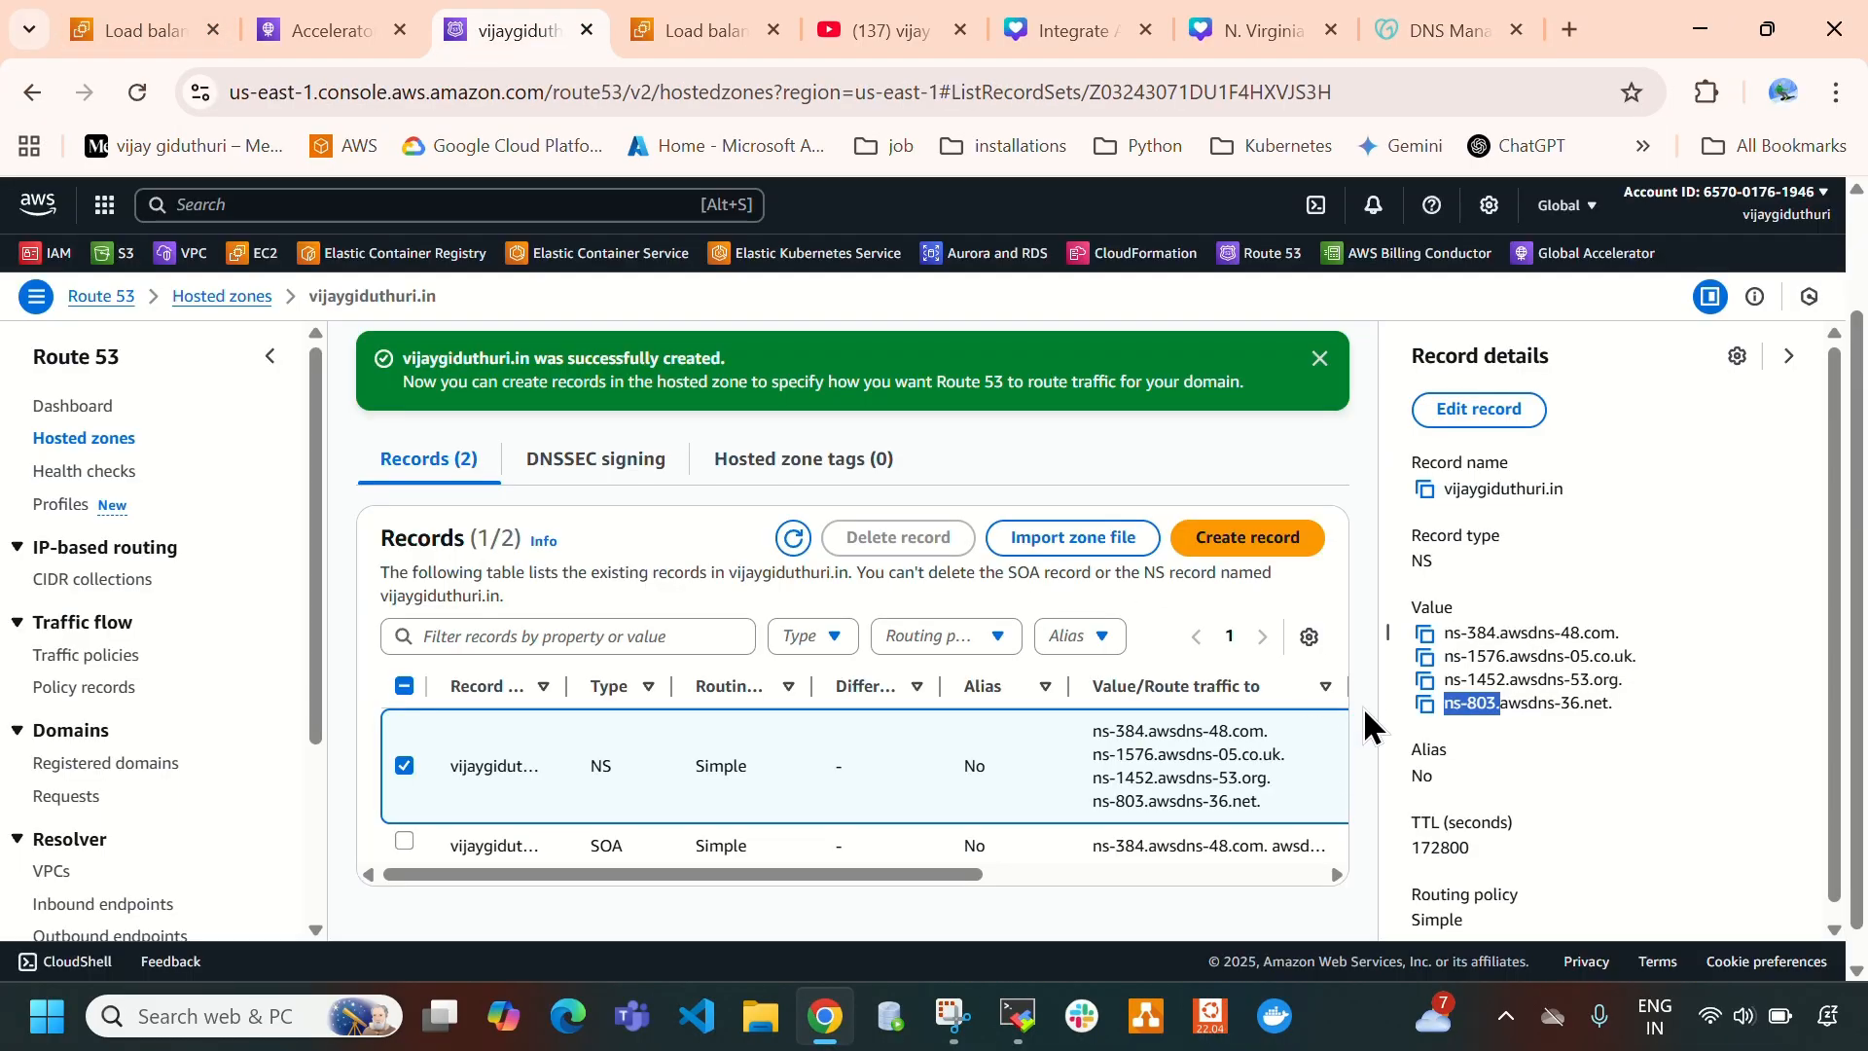
left_click(1426, 637)
left_click(1498, 24)
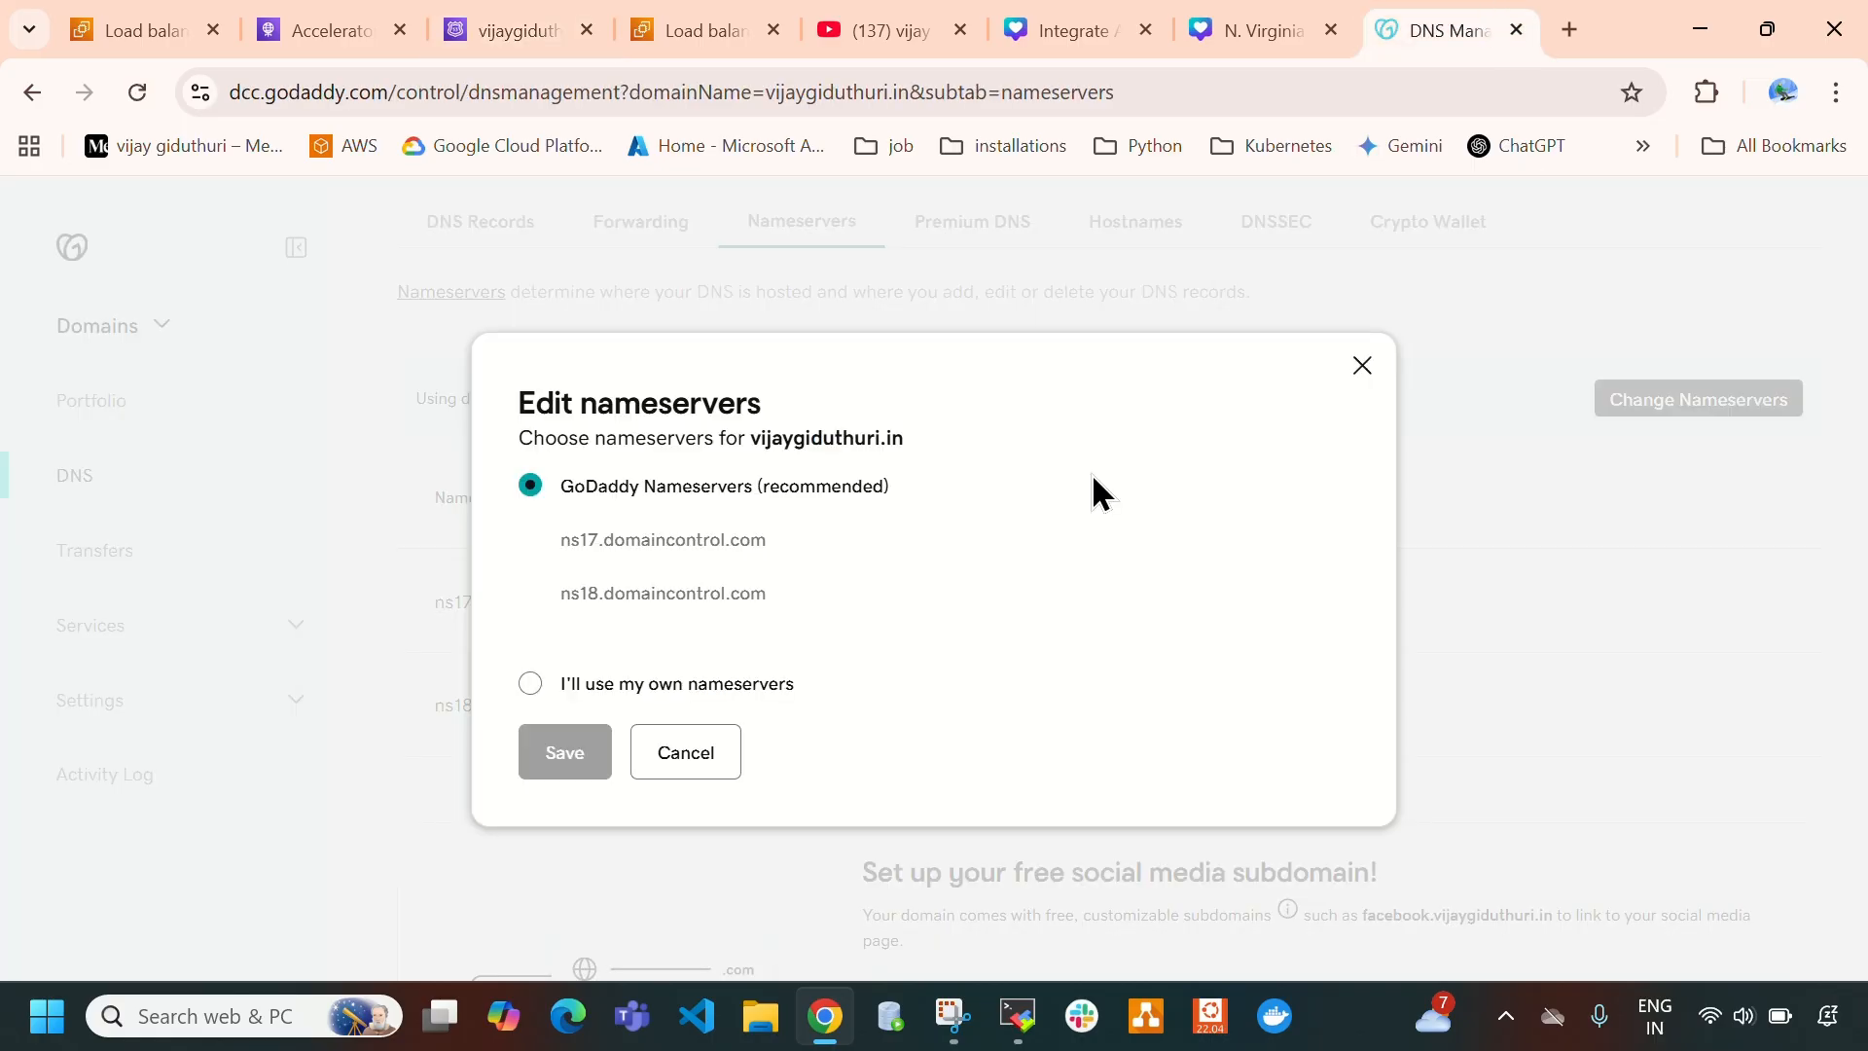
left_click(532, 684)
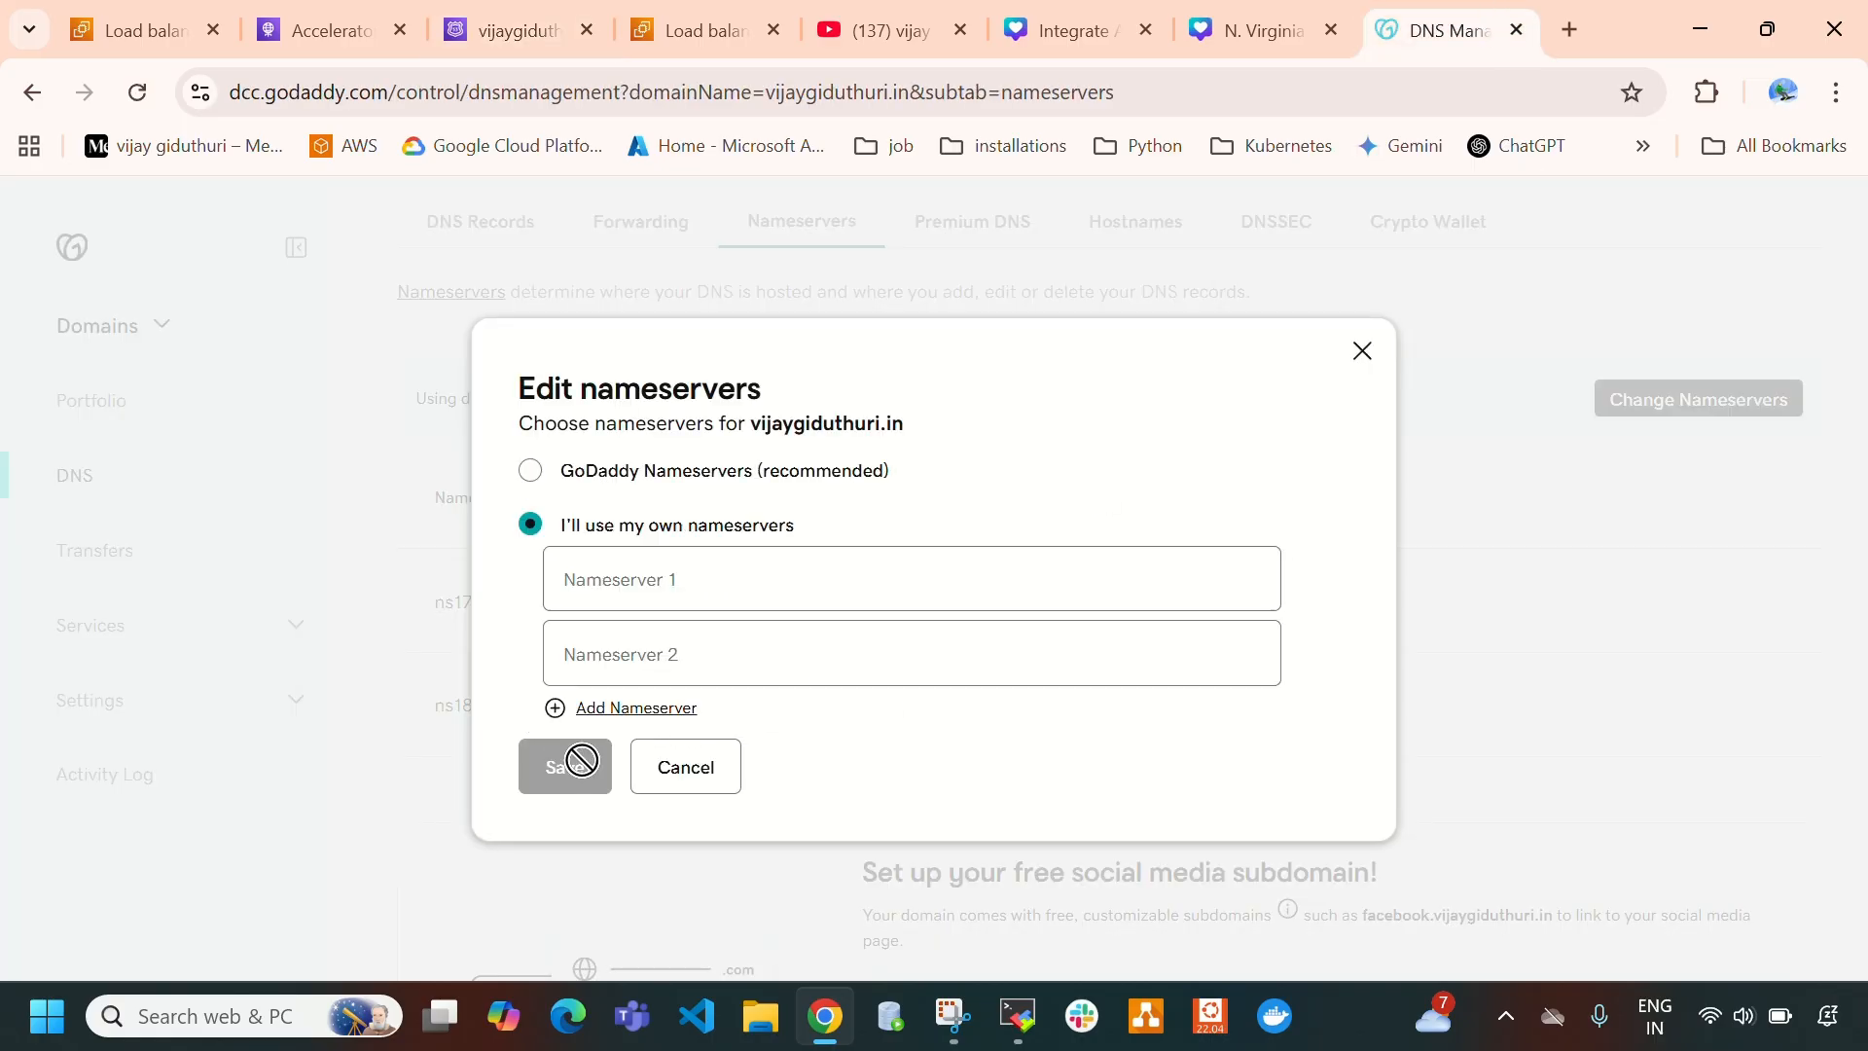
left_click(584, 579)
key("ctrl+v")
- Close the old Route 53 page, reopen Route 53 in a new tab, and select the NS record in the domain's hosted zone
left_click(336, 29)
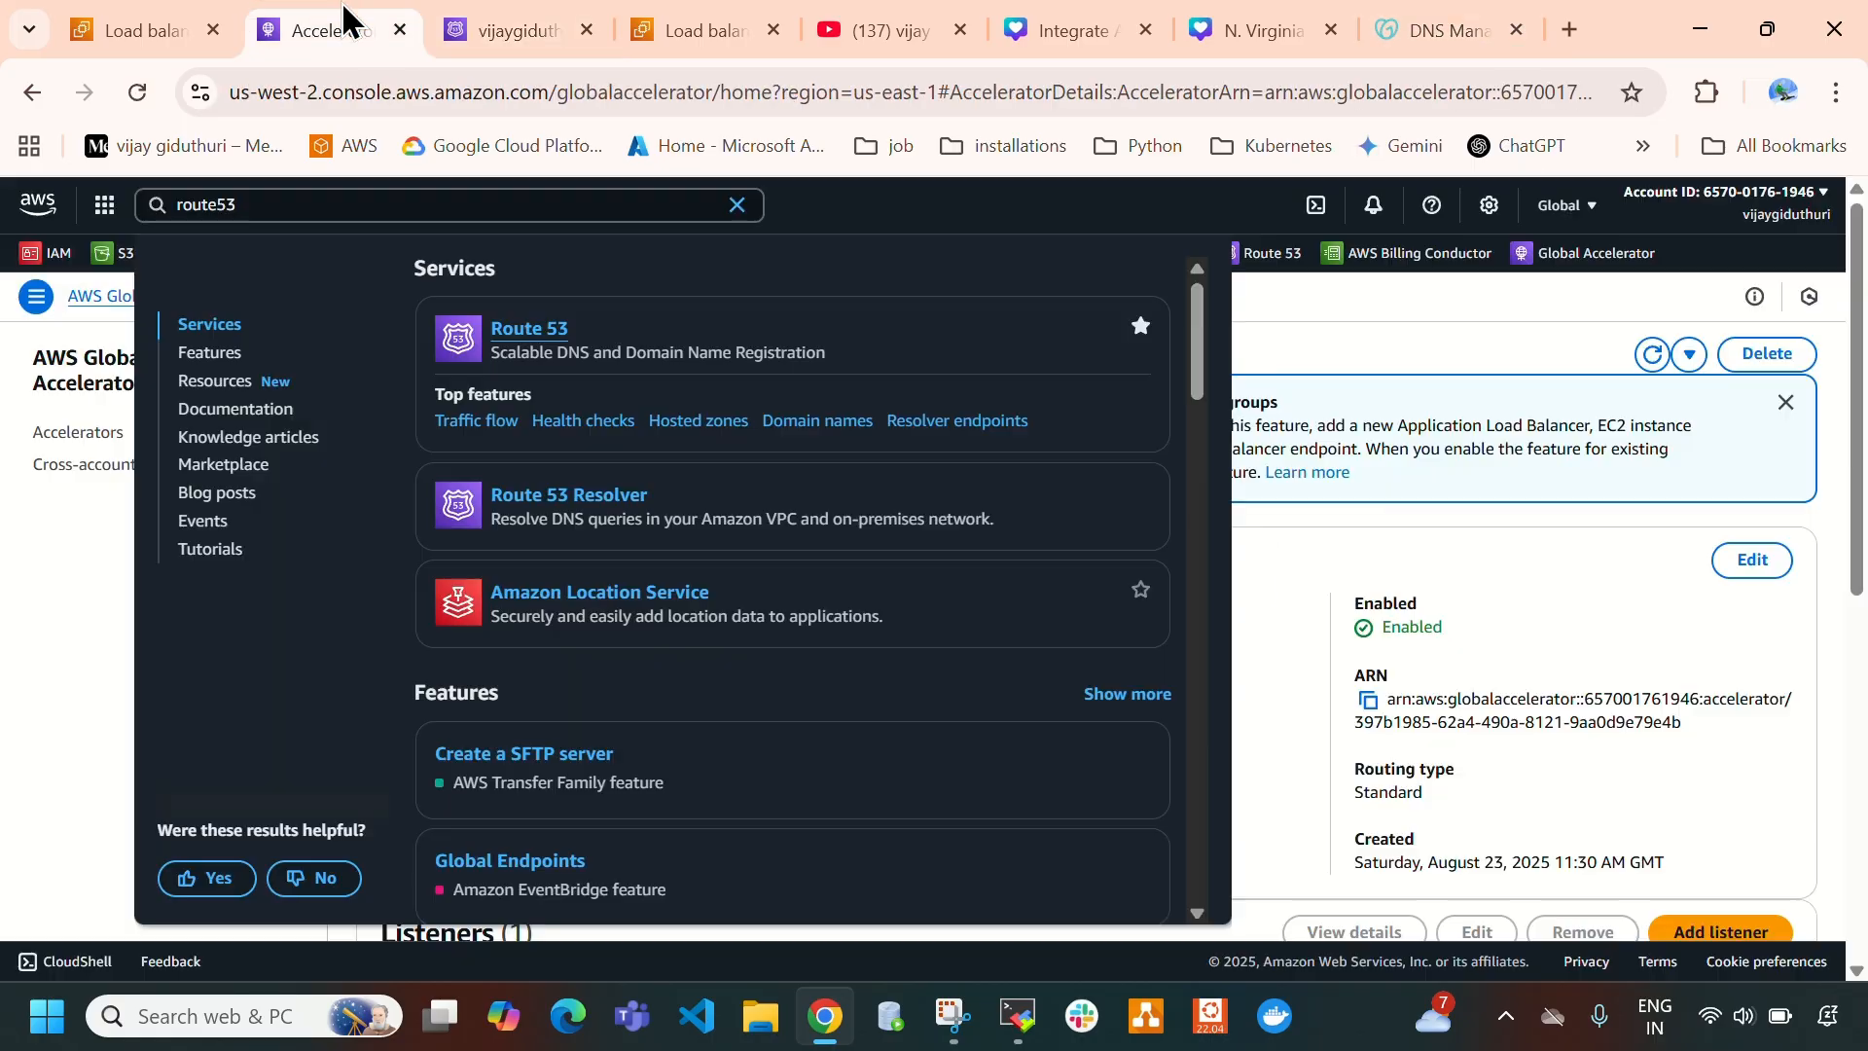
left_click(586, 31)
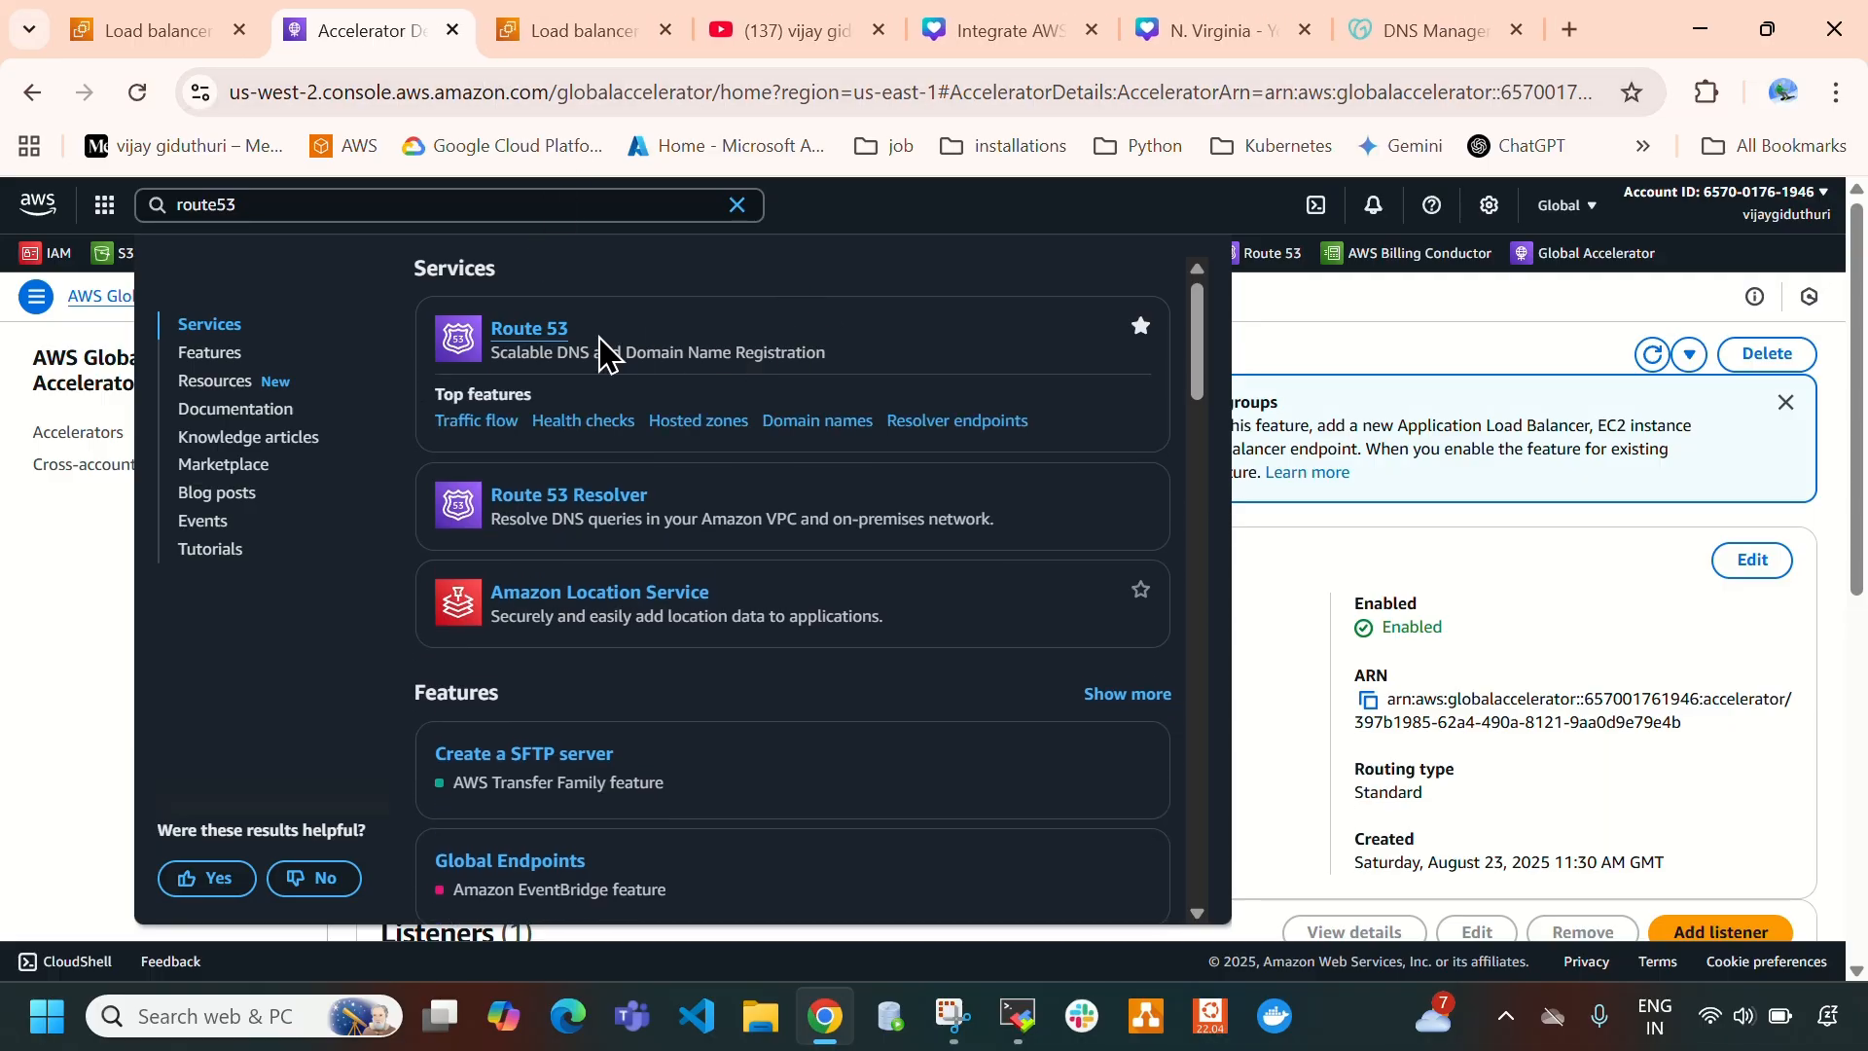
right_click(540, 333)
left_click(744, 364)
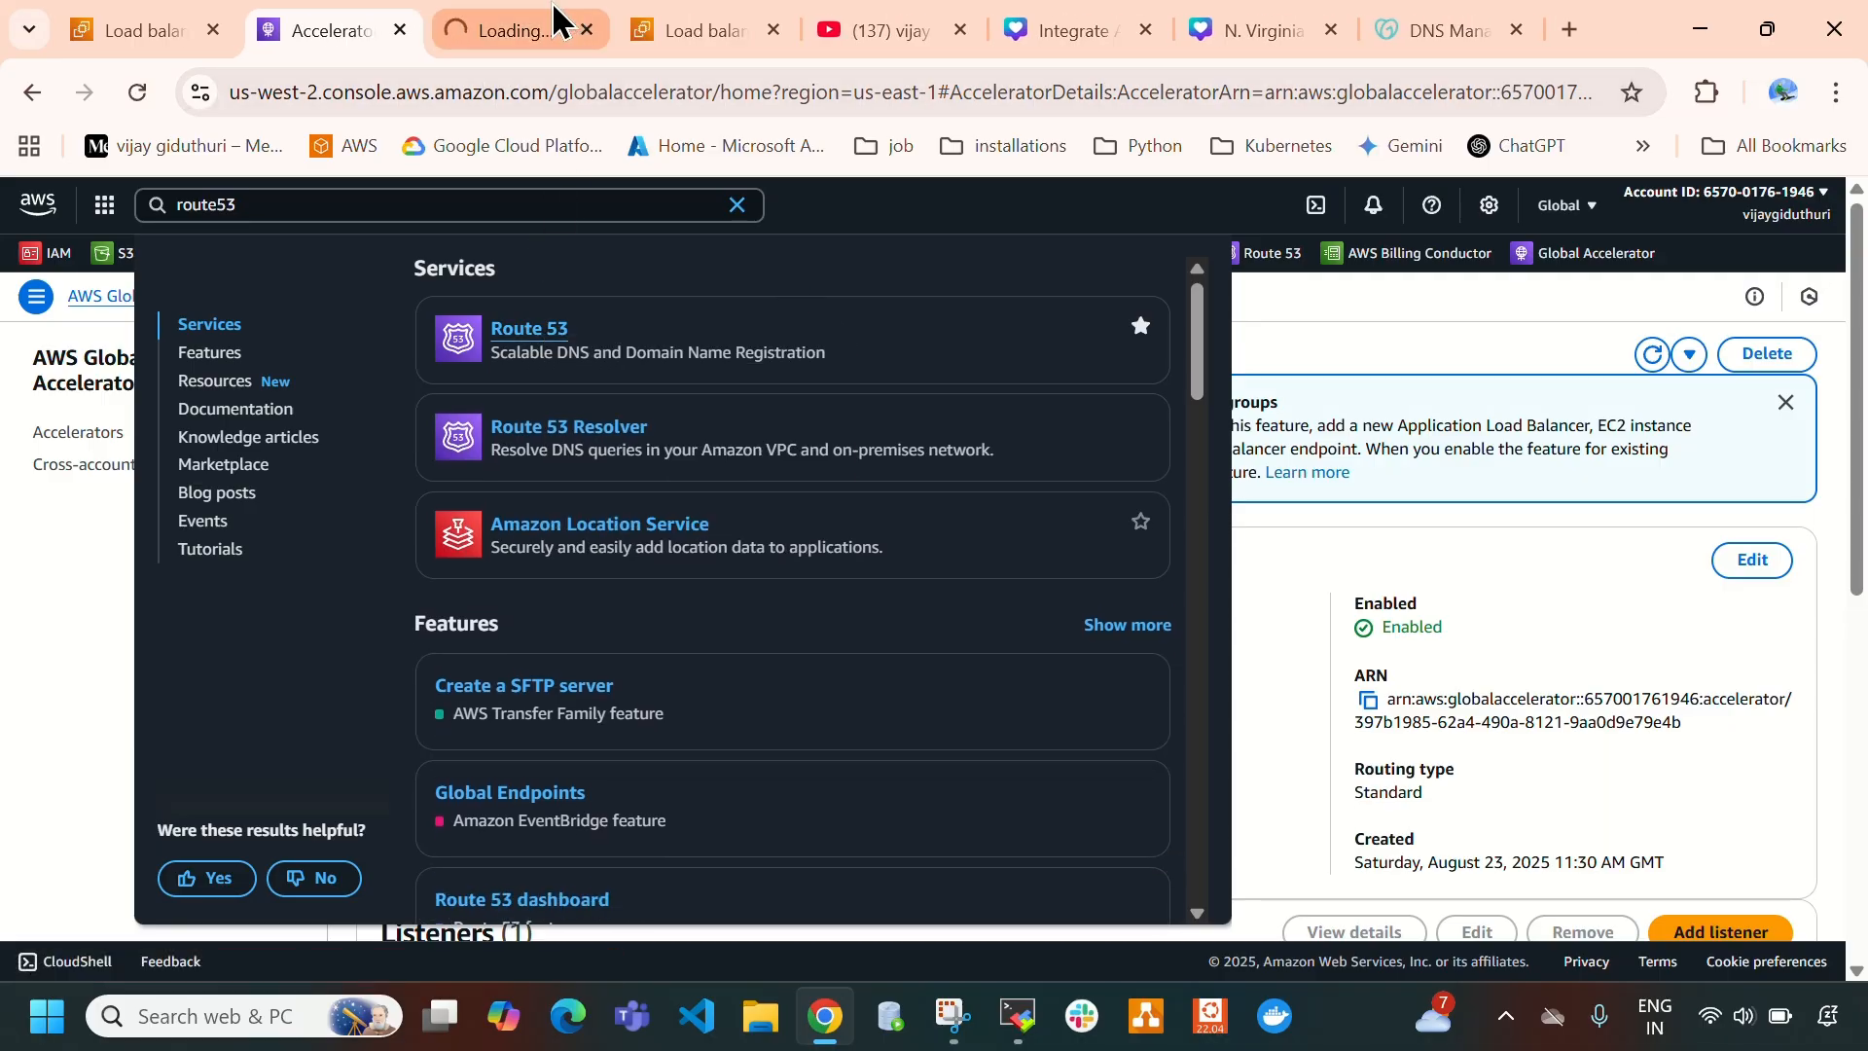
left_click(553, 21)
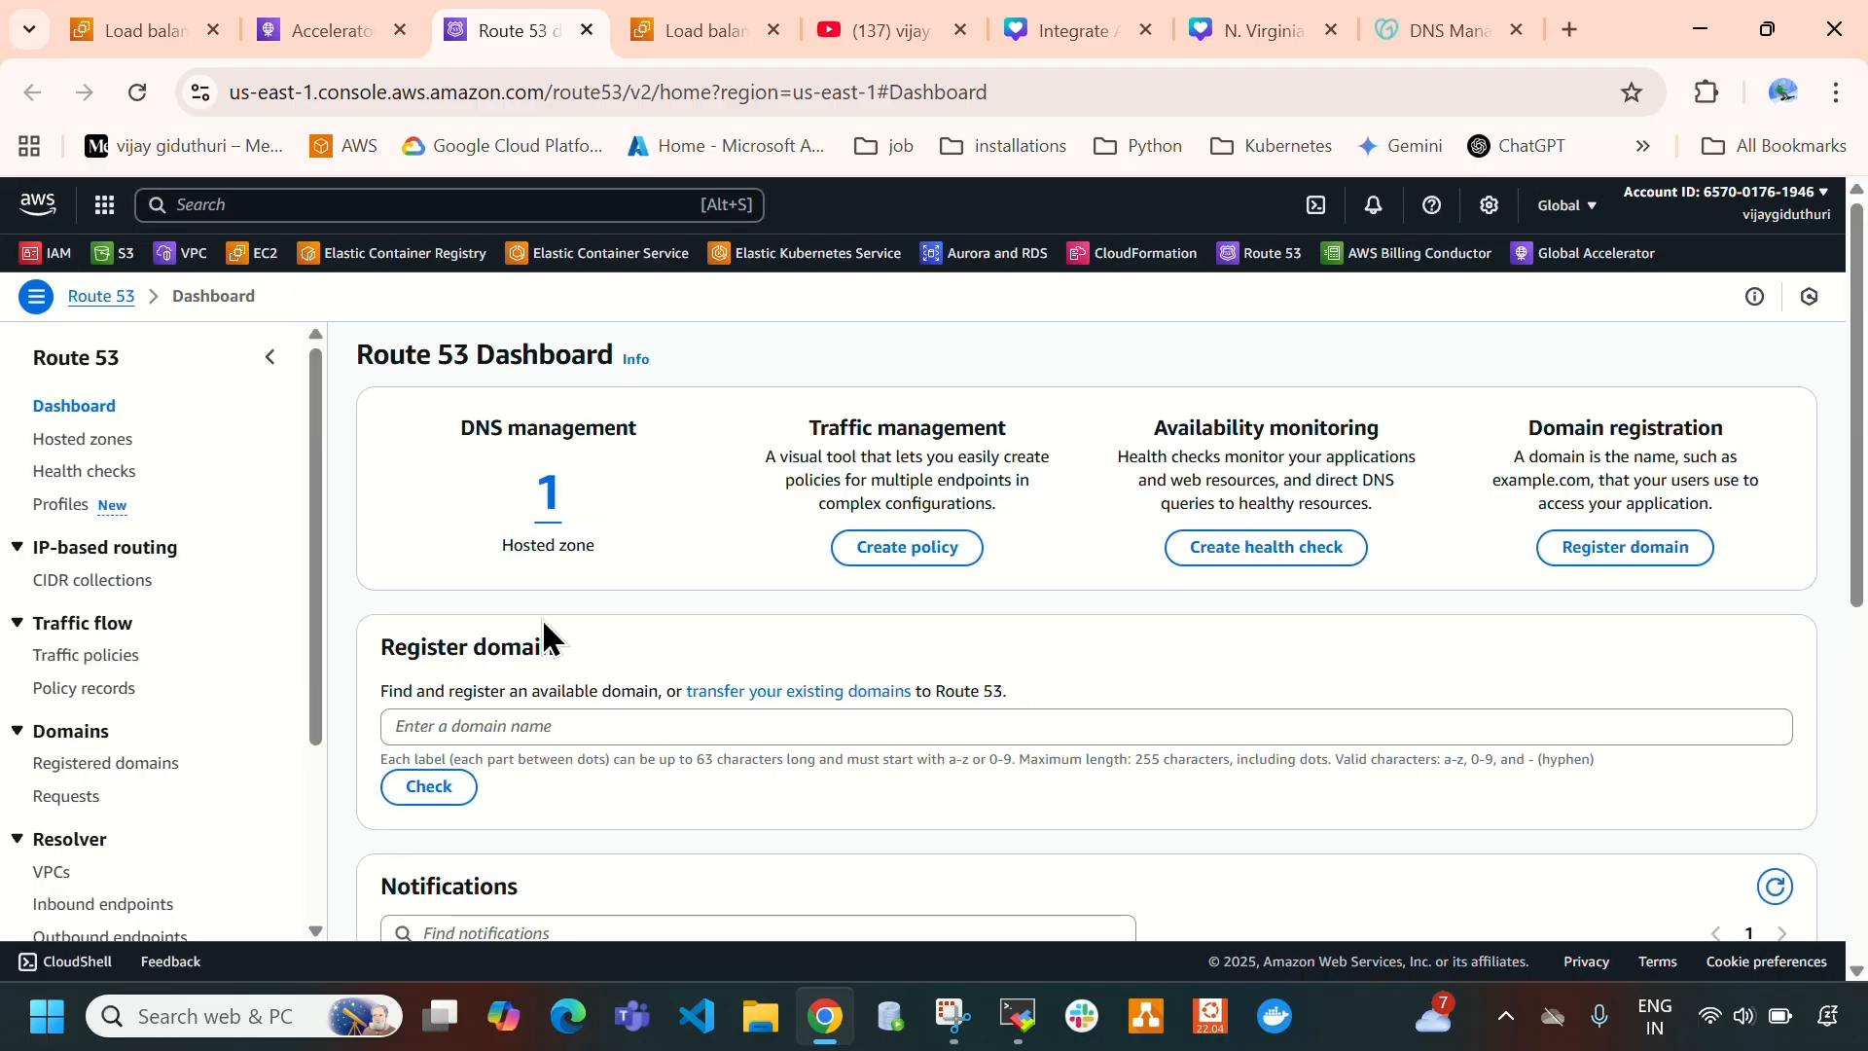
left_click(545, 506)
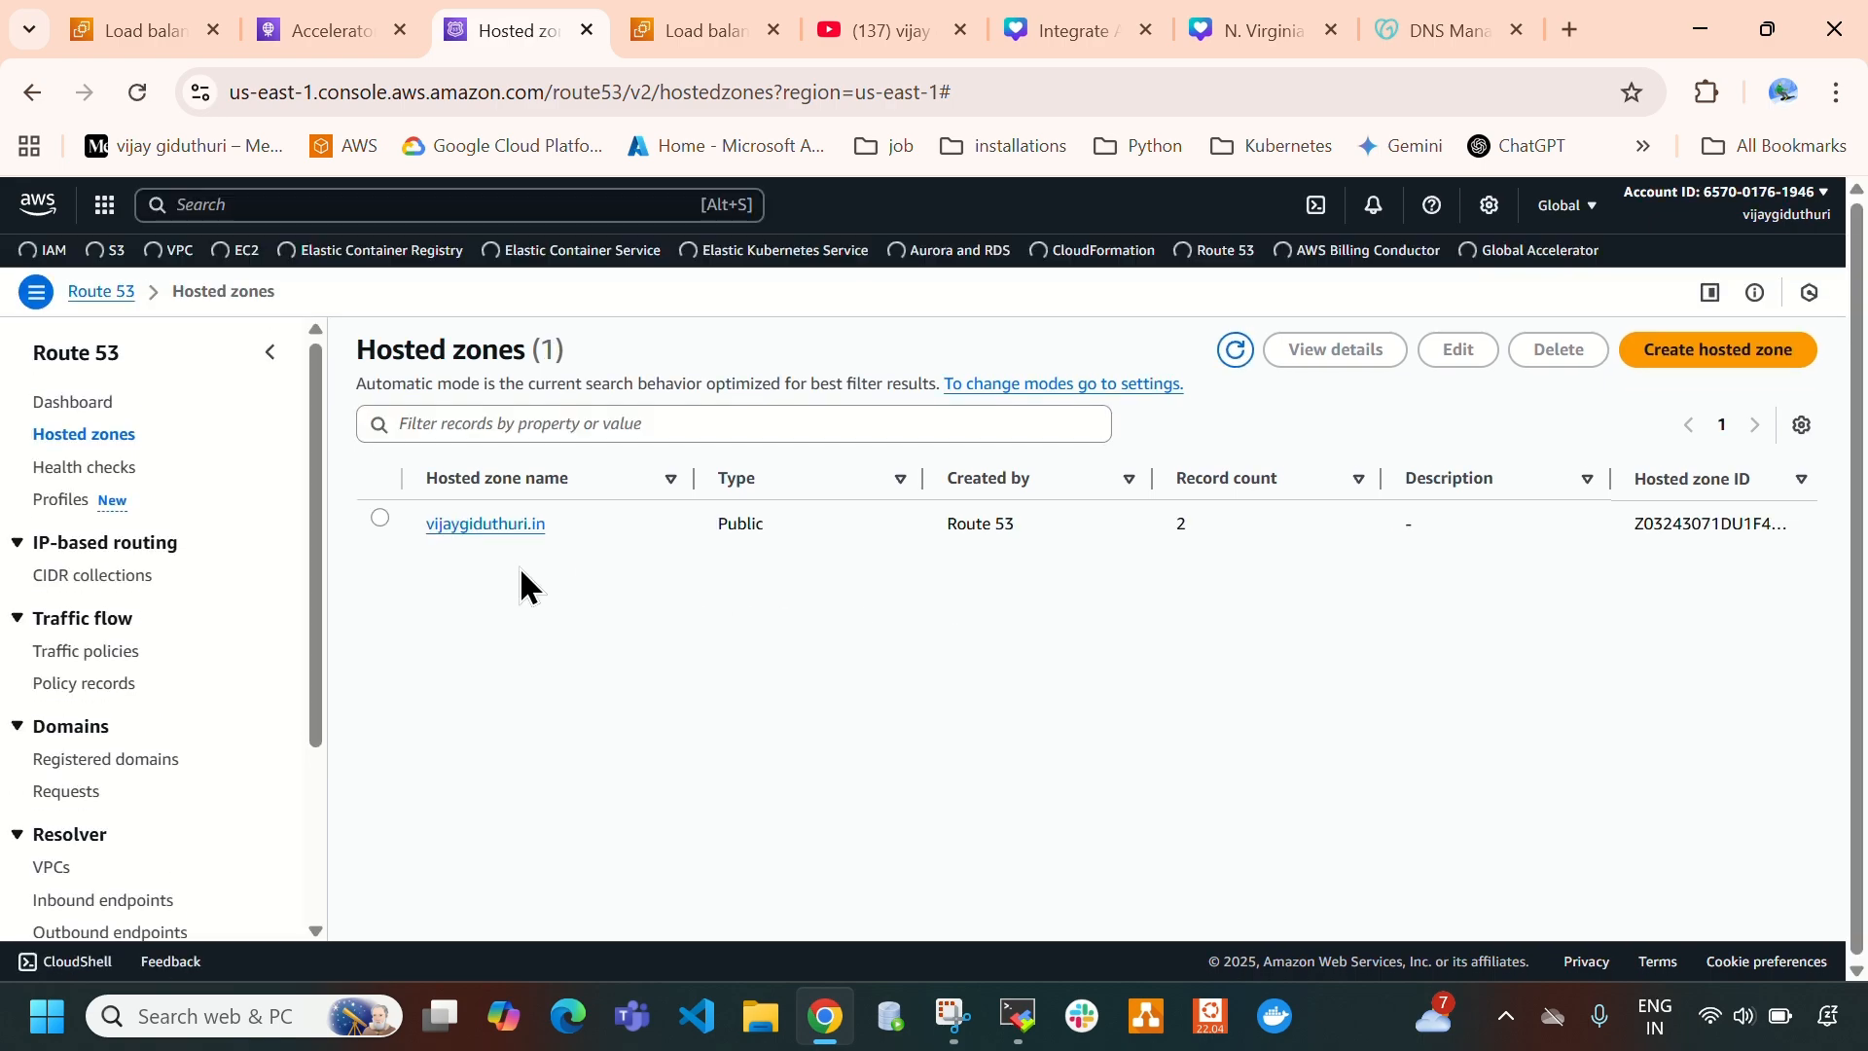
left_click(510, 531)
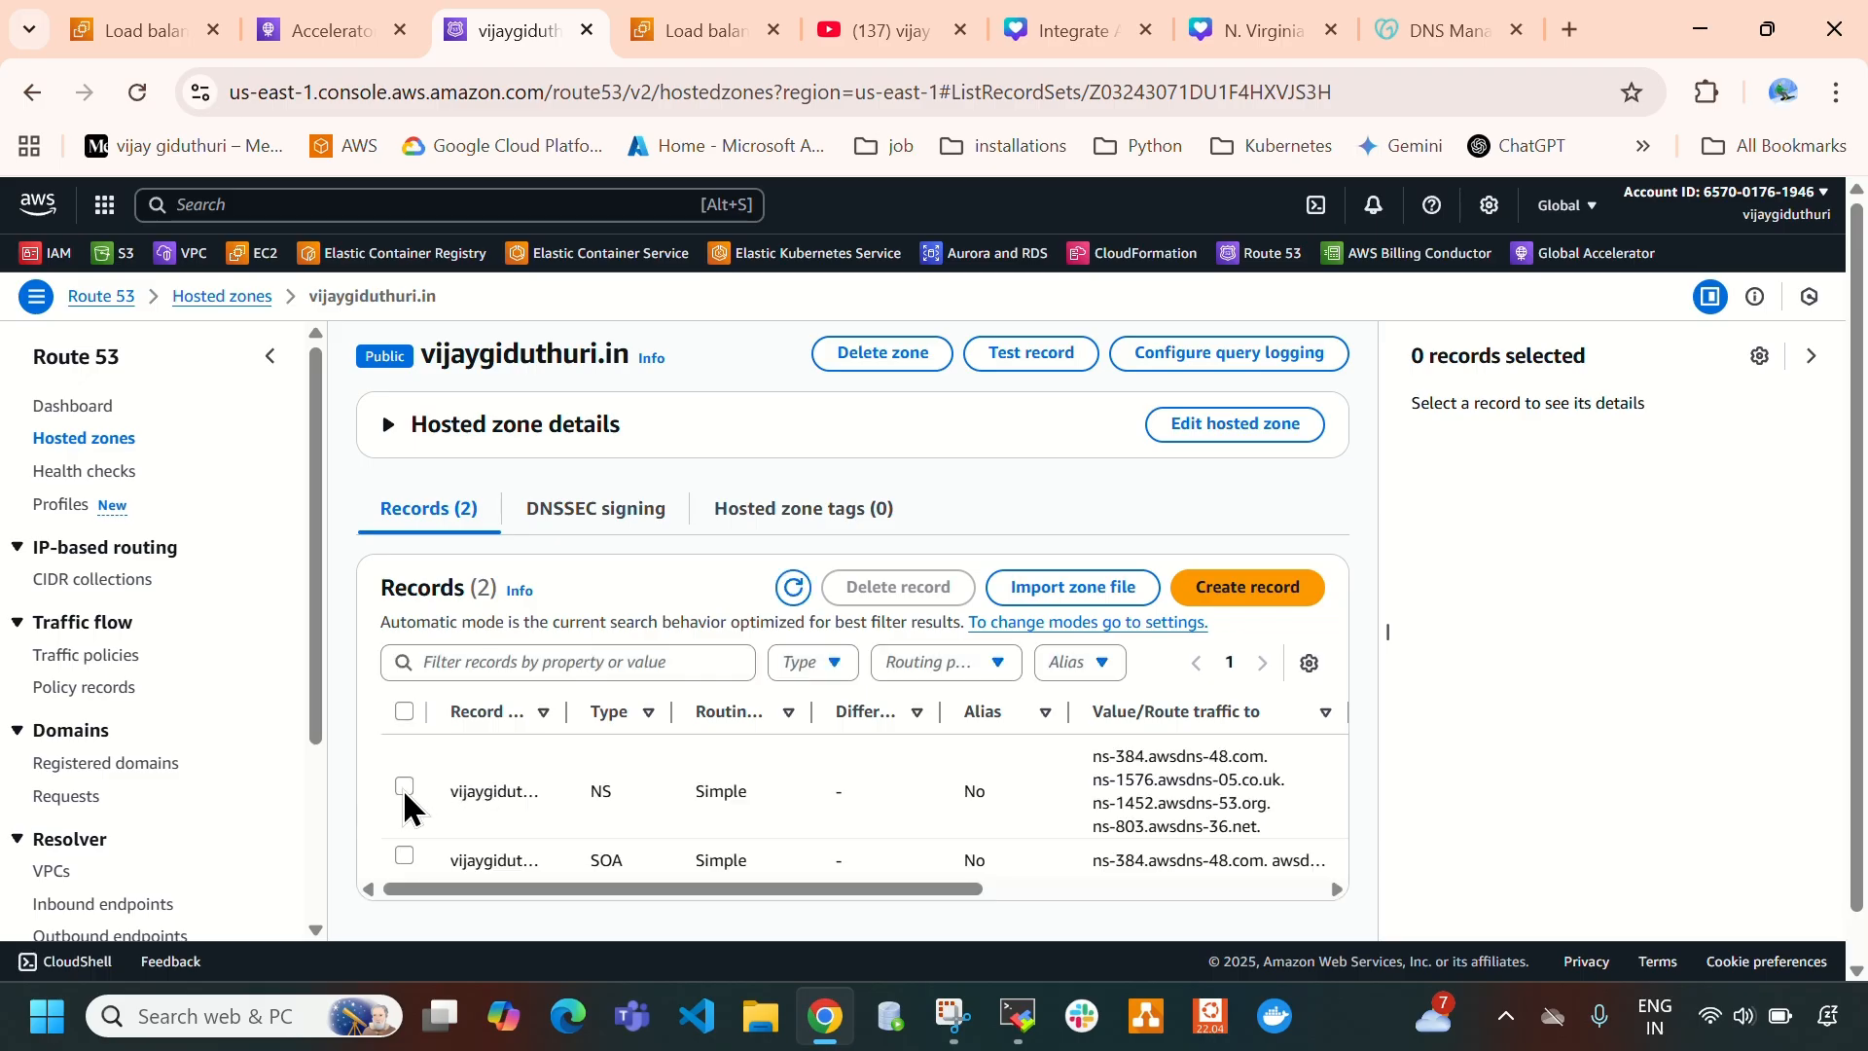
left_click(404, 786)
- Copy ns-1576.awsdns-05.co.uk from the reopened NS record and enter it again as Nameserver 2 in GoDaddy
left_click(1424, 657)
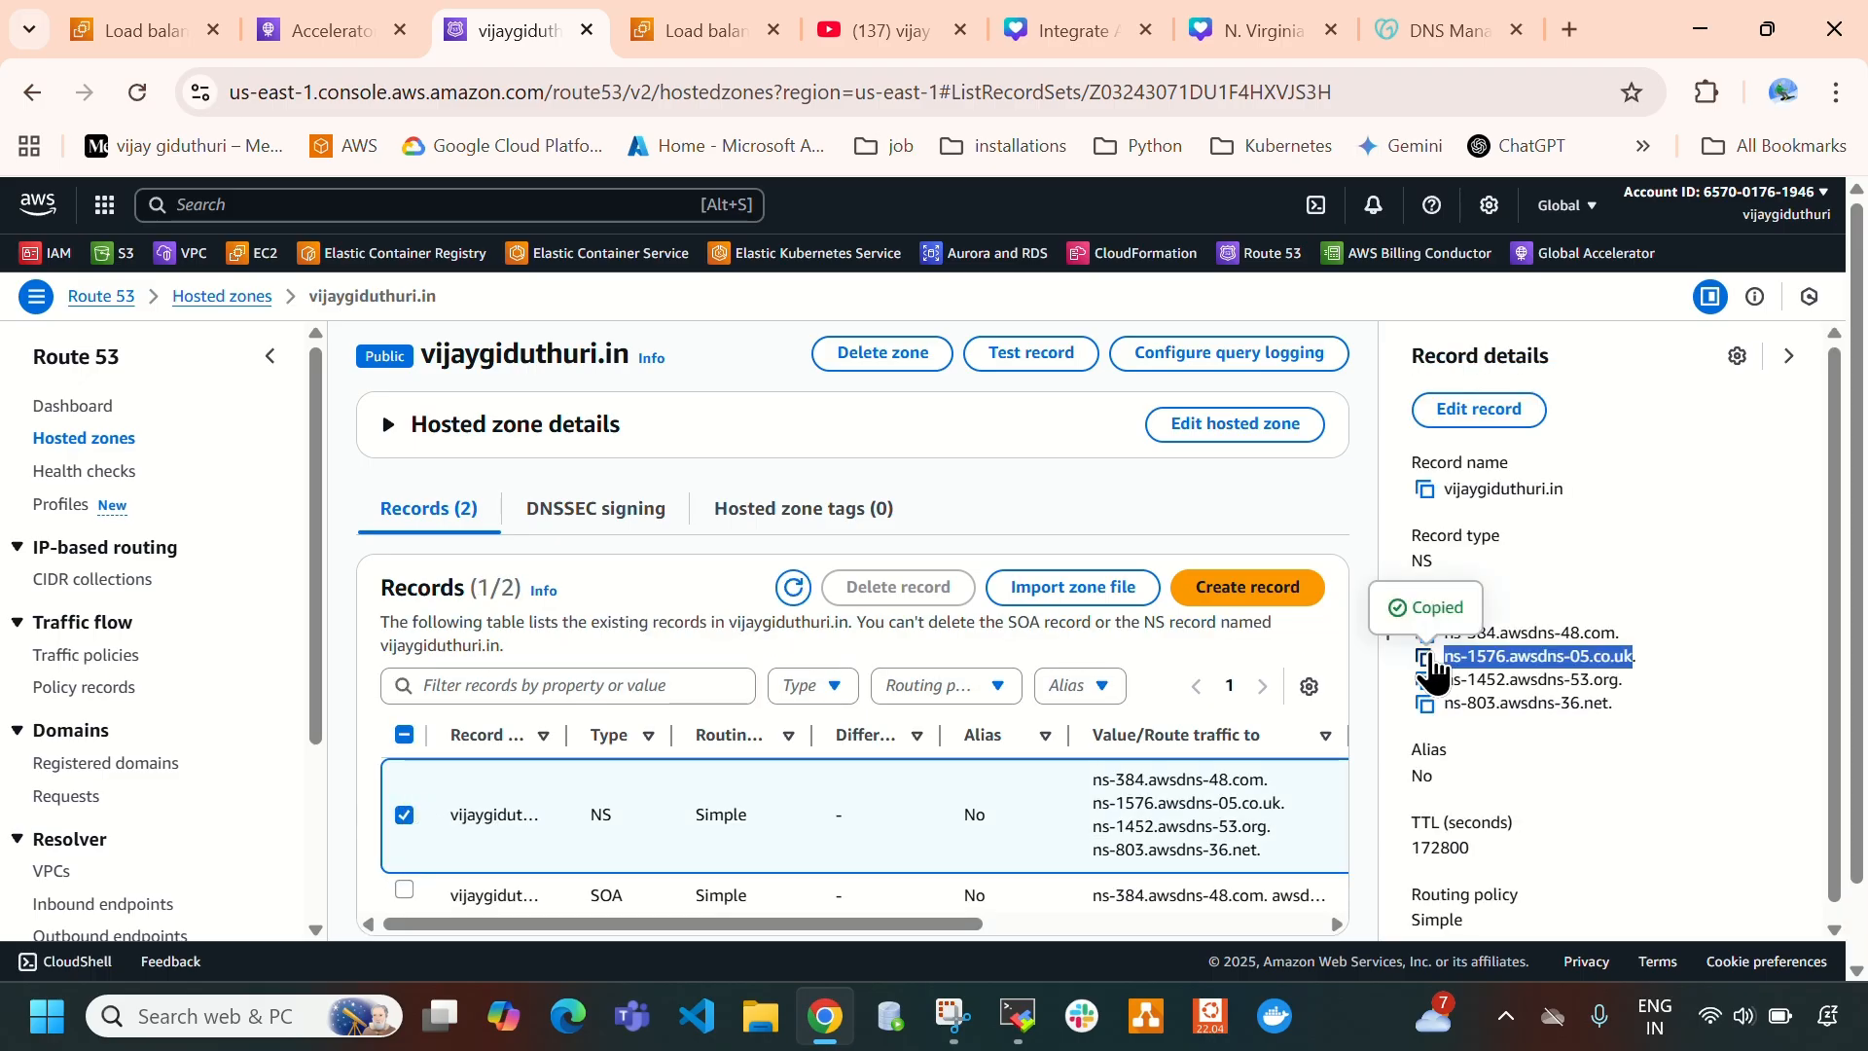
left_click(1430, 30)
left_click(797, 652)
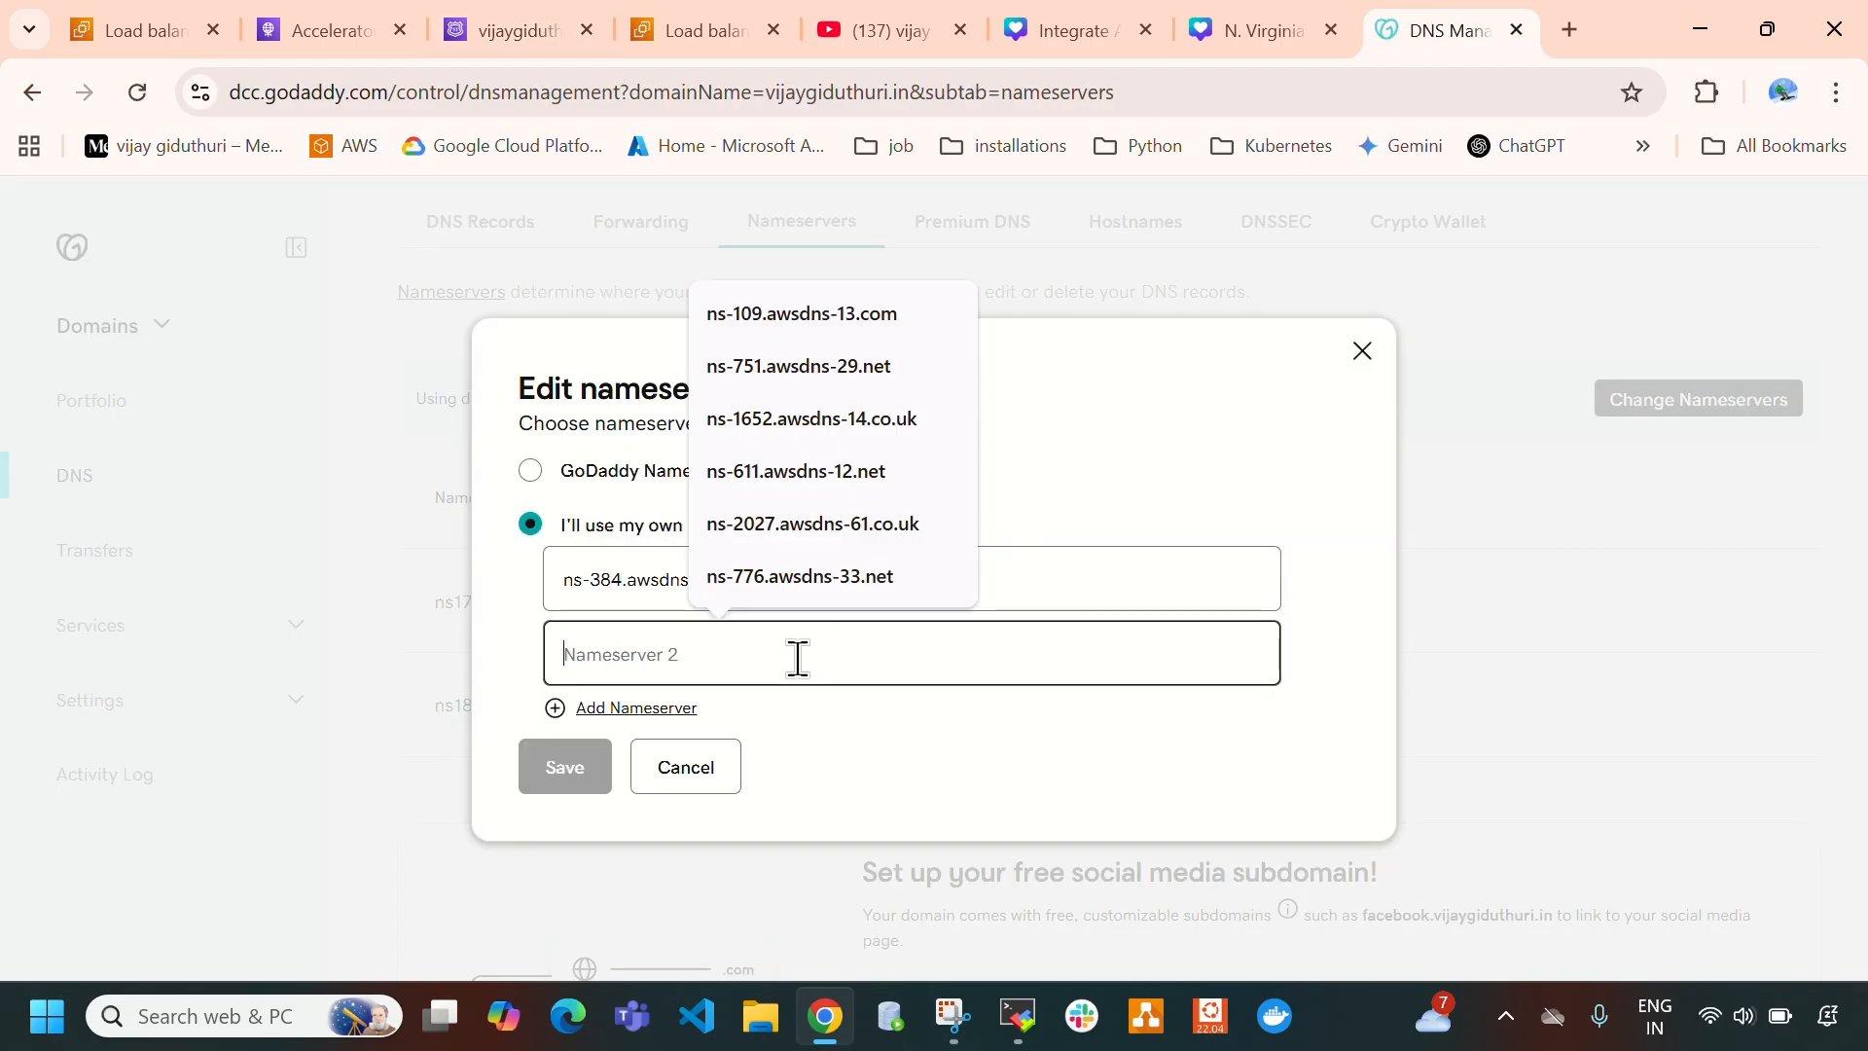
key("ctrl+v")
- Add a third nameserver in GoDaddy and fill it with ns-1452.awsdns-53.org copied from the NS record
left_click(643, 730)
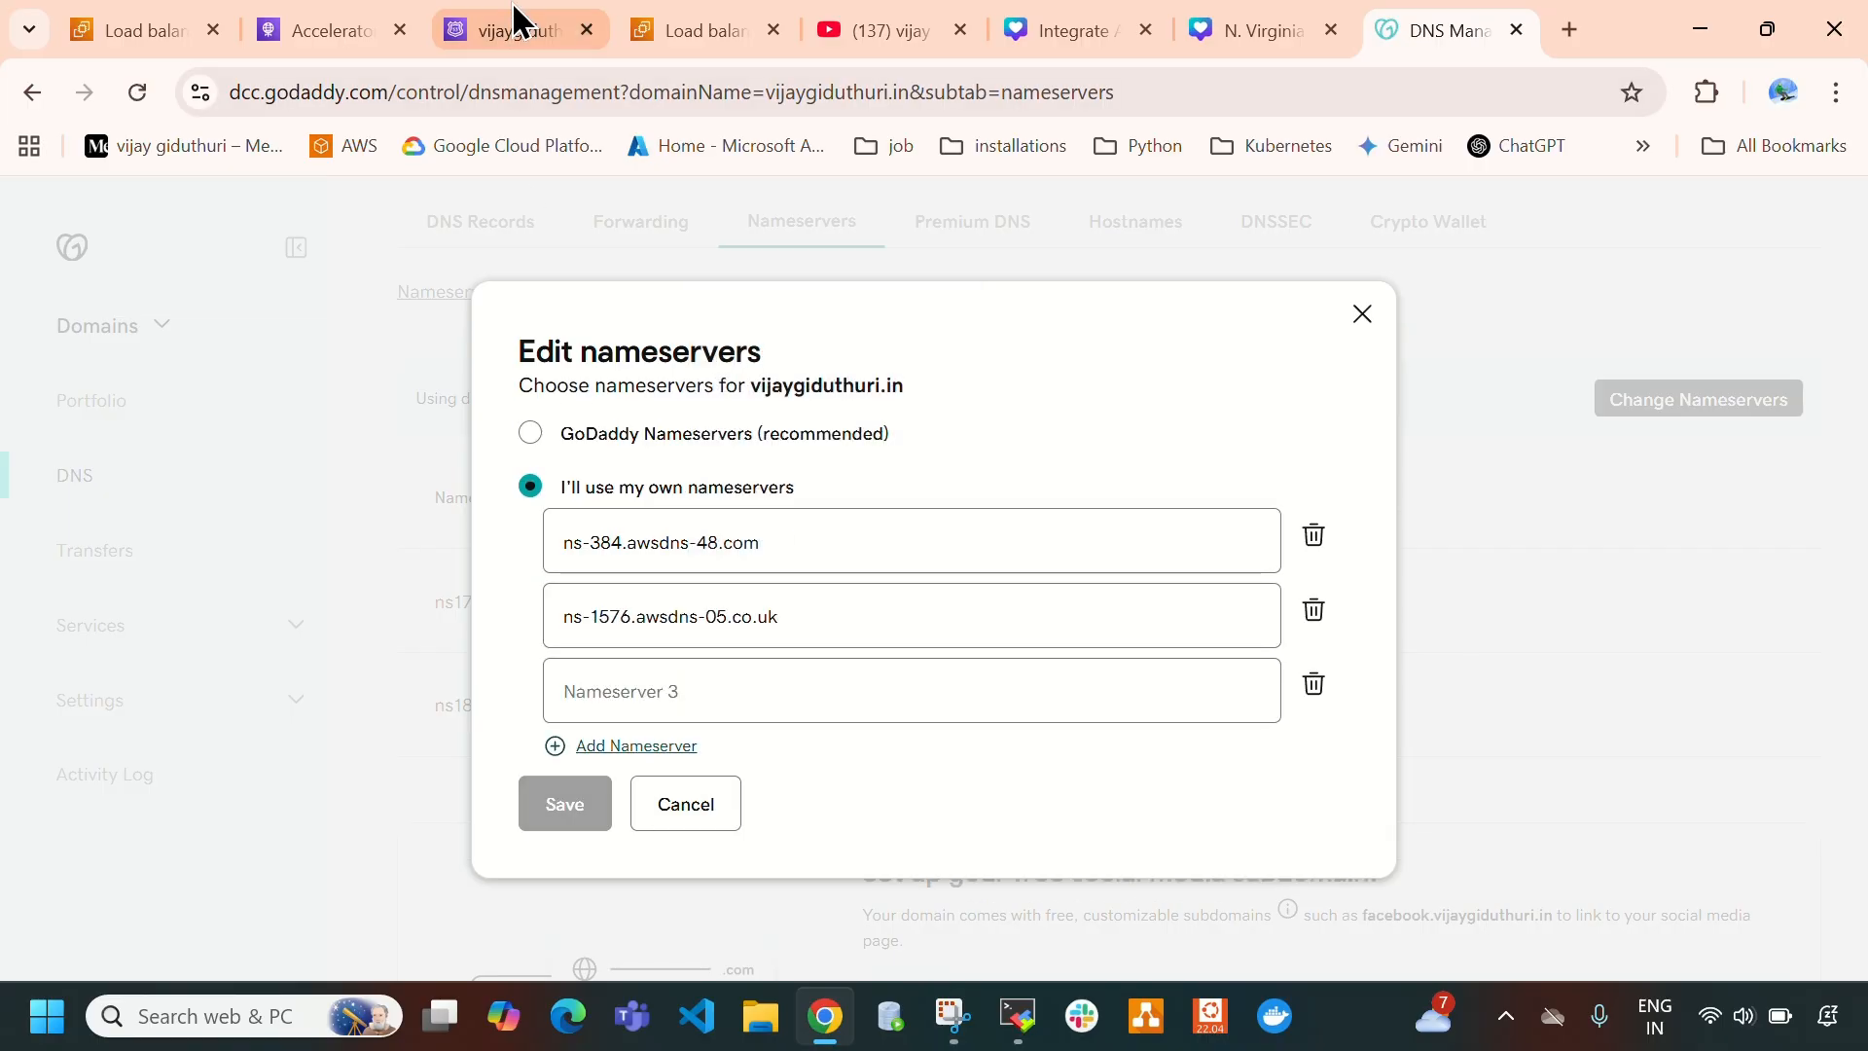
left_click(511, 25)
left_click(1426, 681)
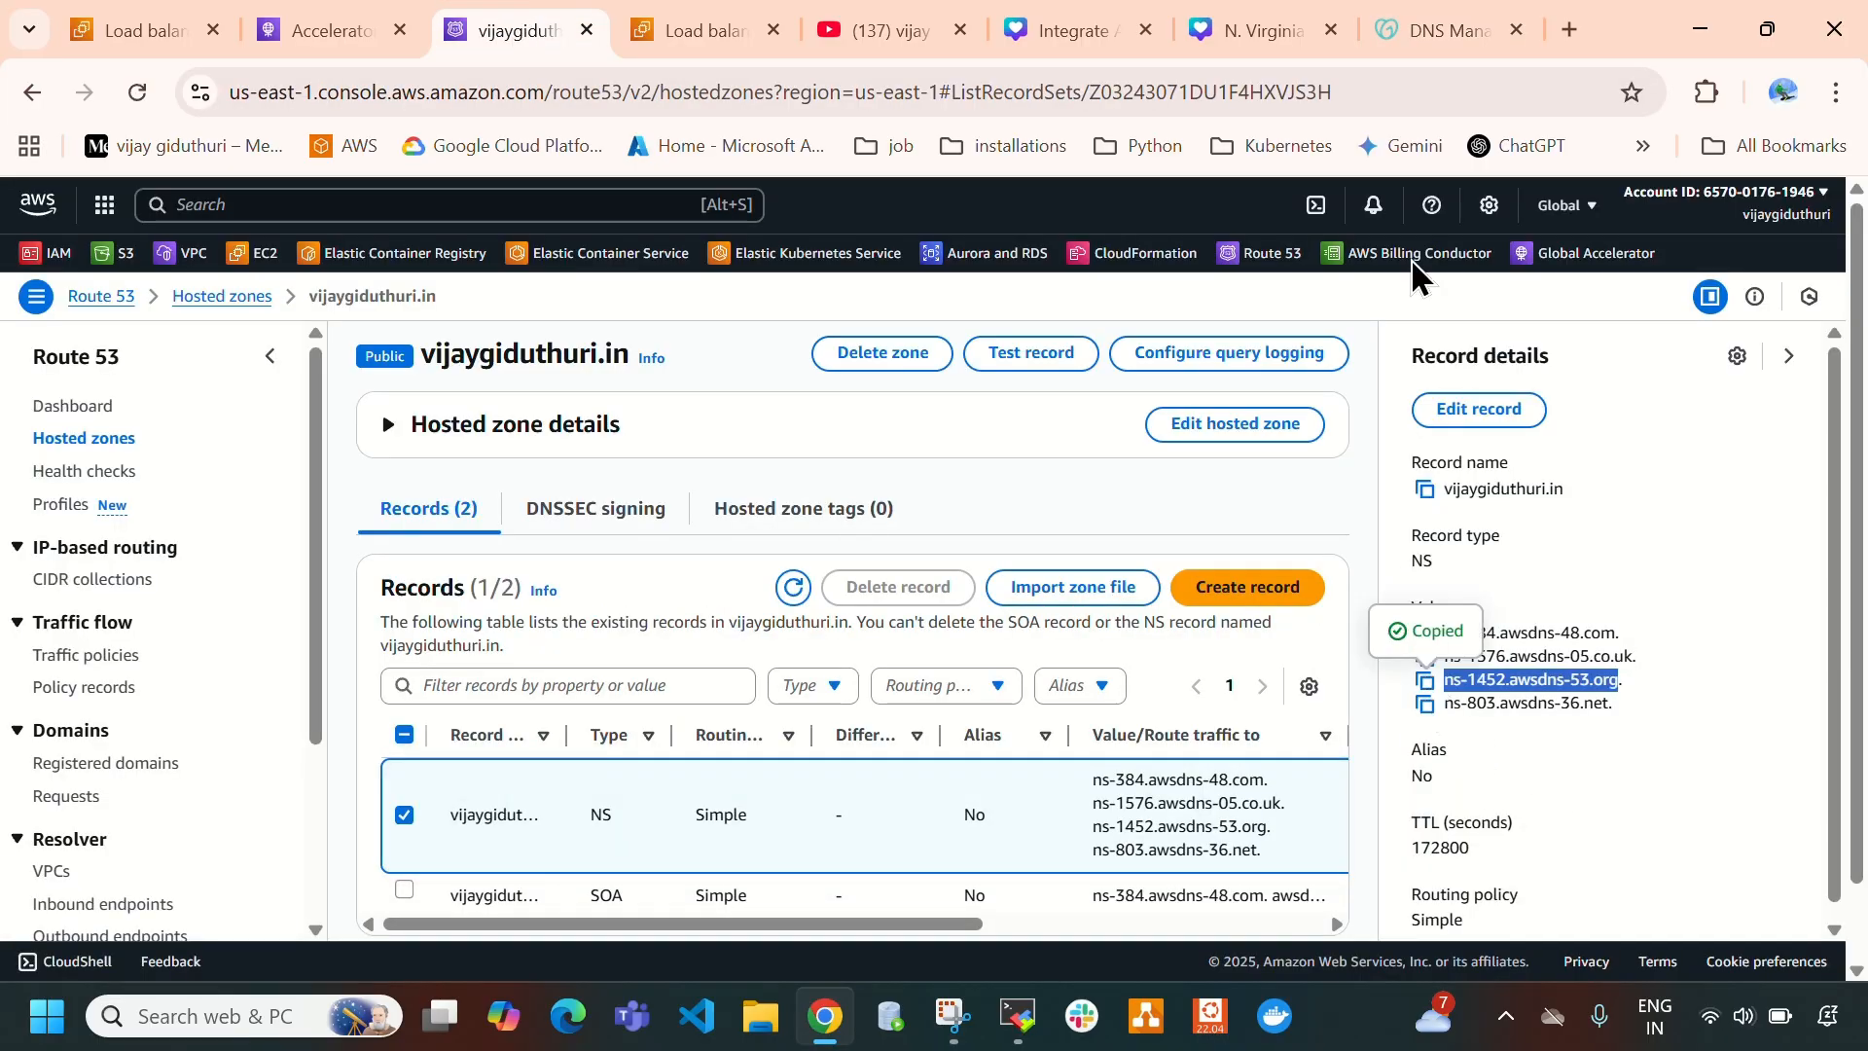
left_click(1438, 35)
left_click(710, 691)
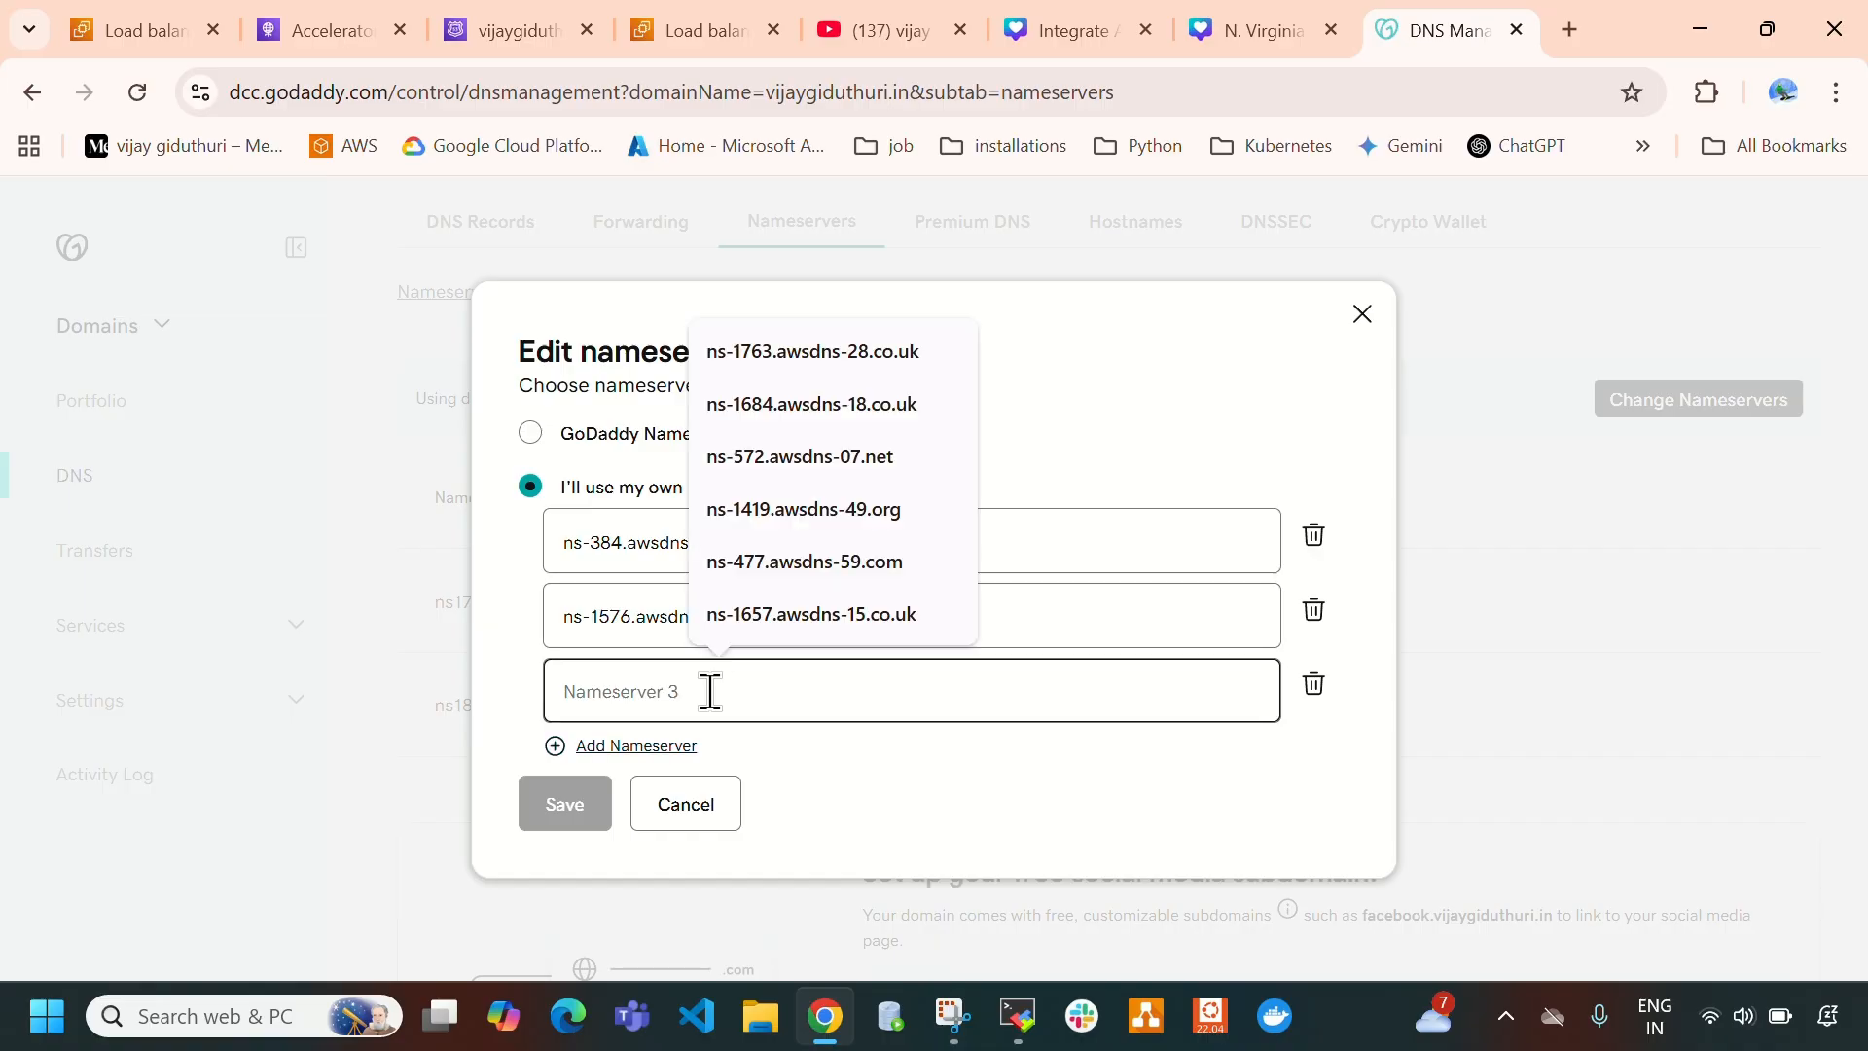
key("ctrl+v")
- Add a fourth nameserver, fill it with ns-803.awsdns-36.net copied from the NS record, and save the custom nameservers
left_click(636, 745)
left_click(520, 31)
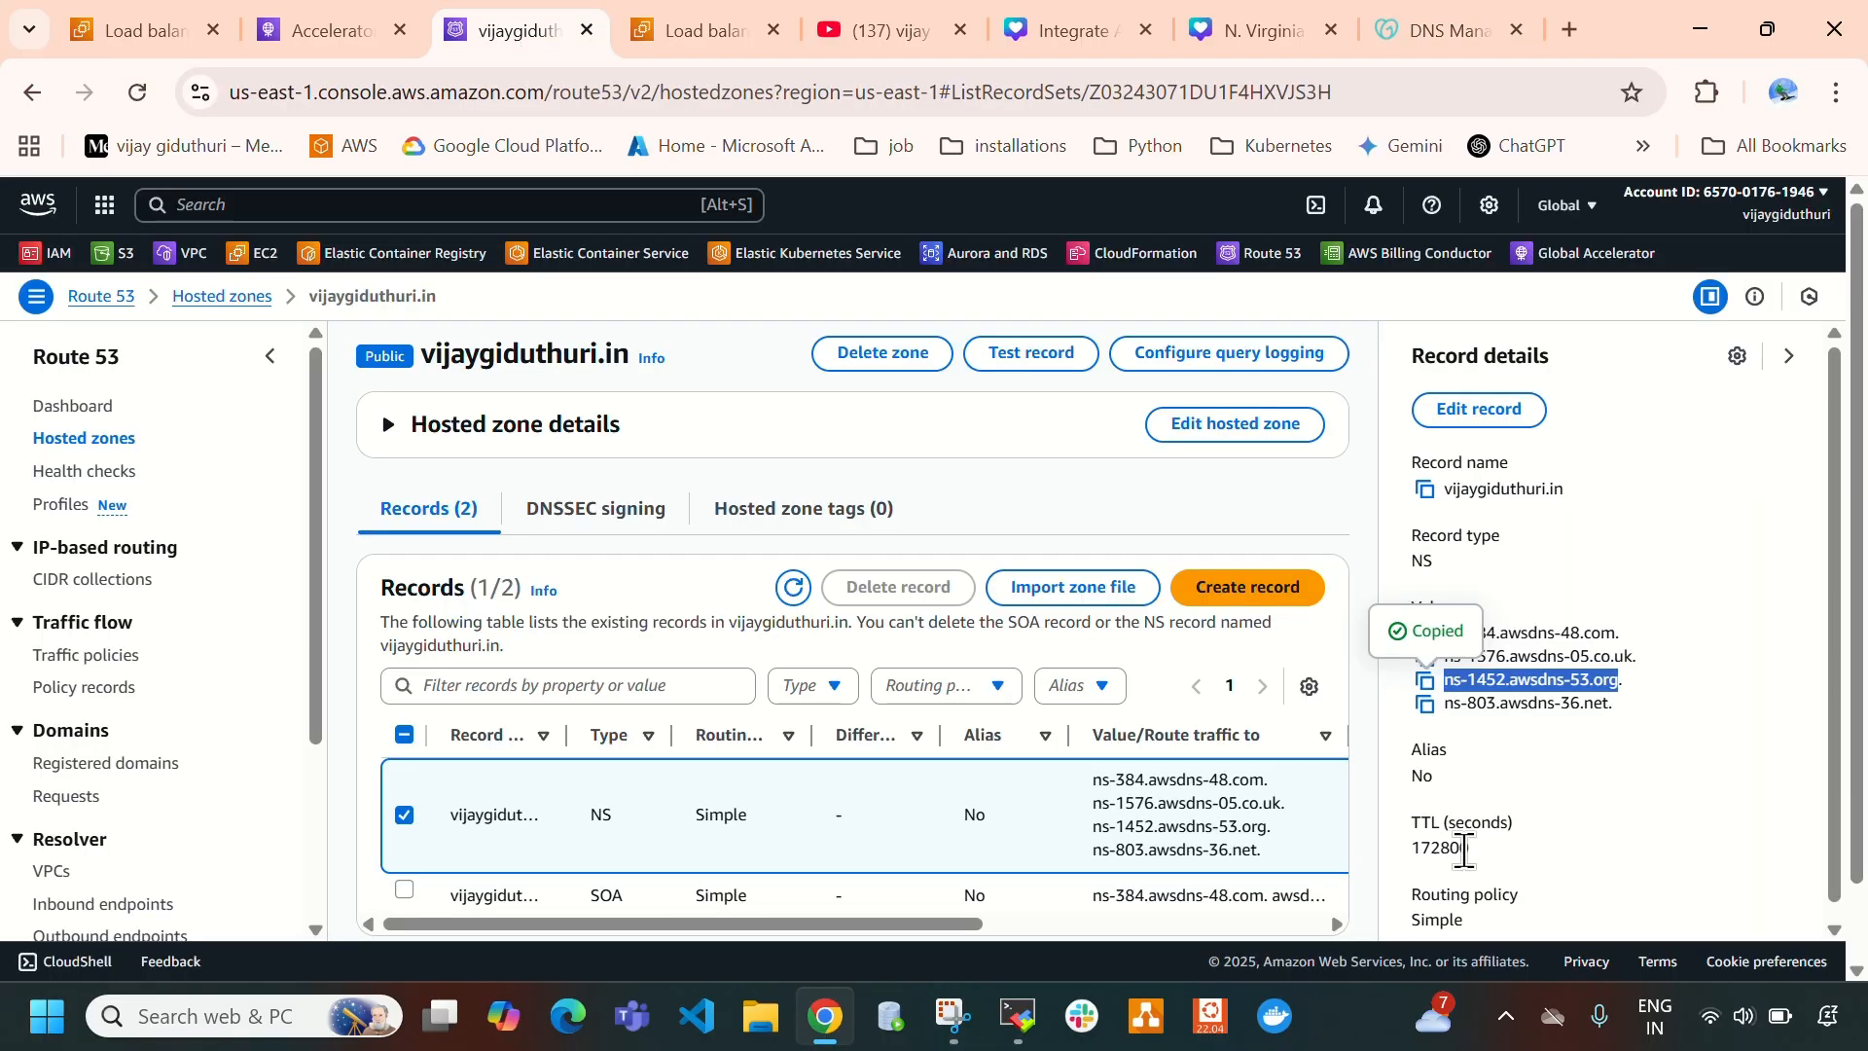
left_click(1427, 705)
left_click(1438, 30)
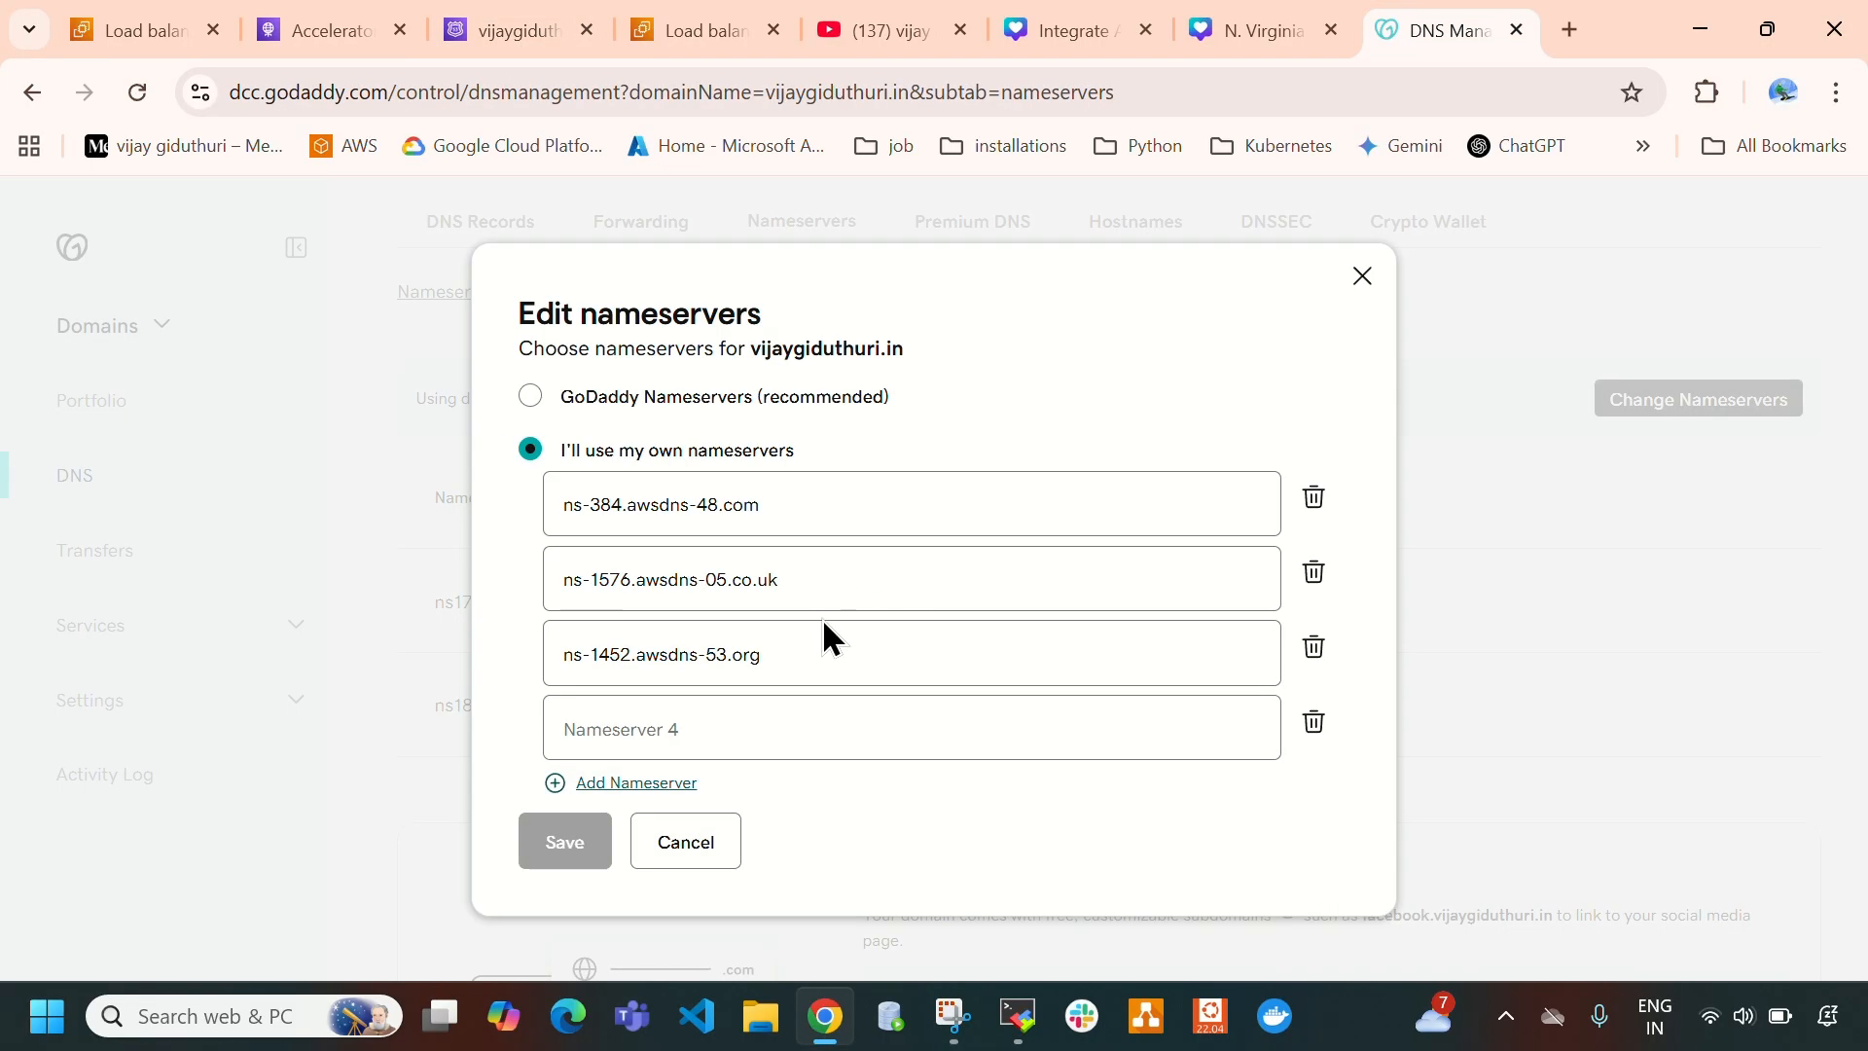
left_click(775, 742)
key("ctrl+v")
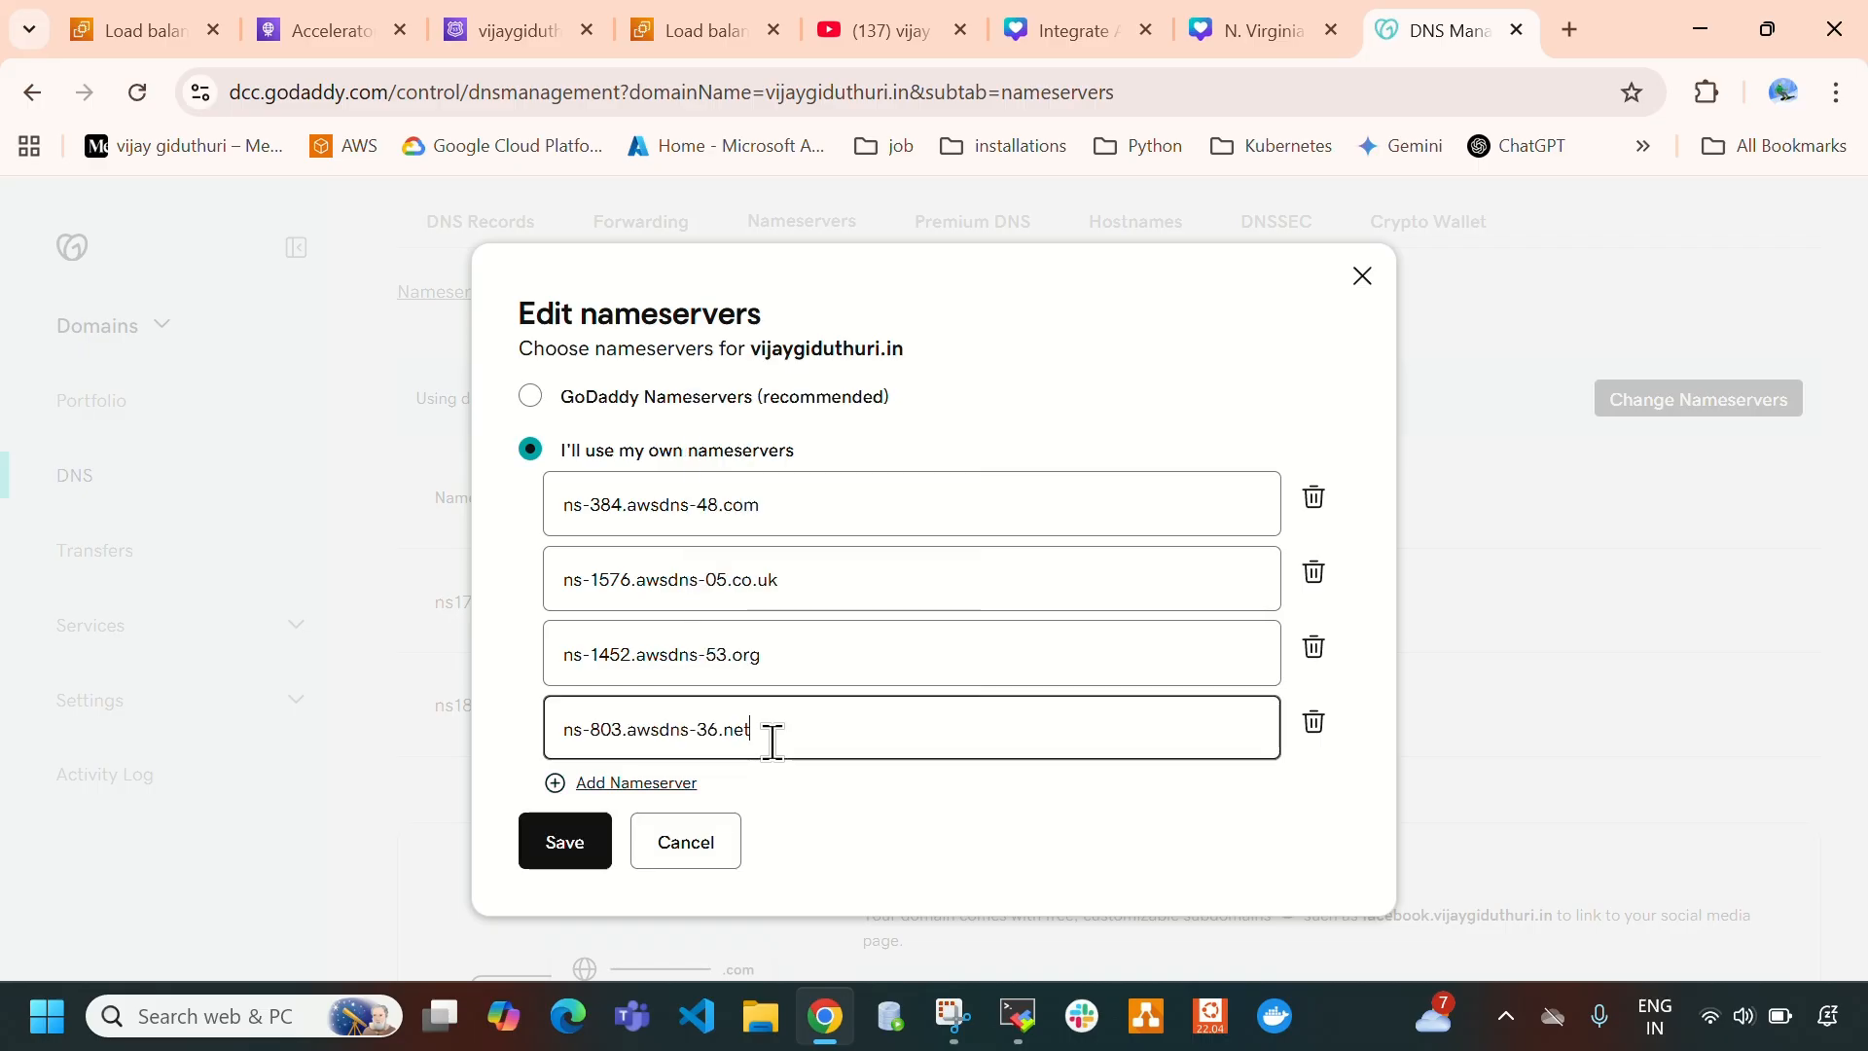
left_click(567, 859)
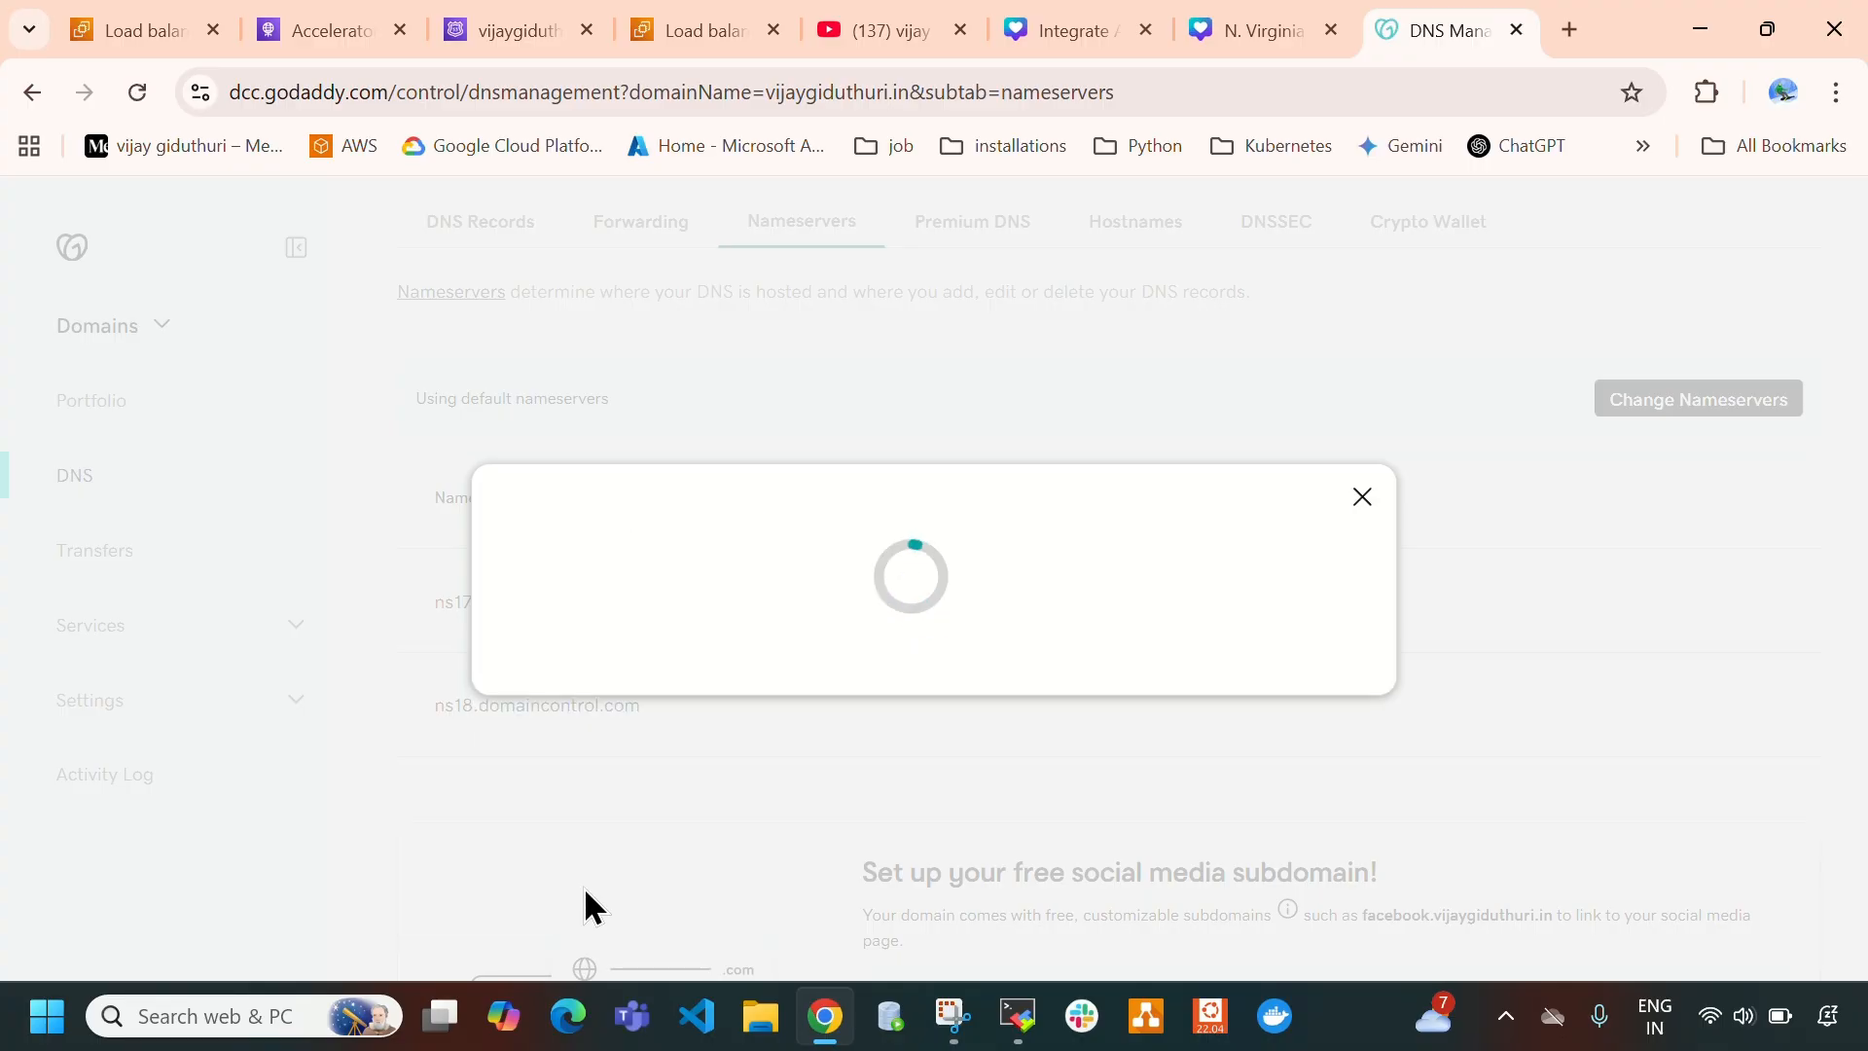
left_click(257, 693)
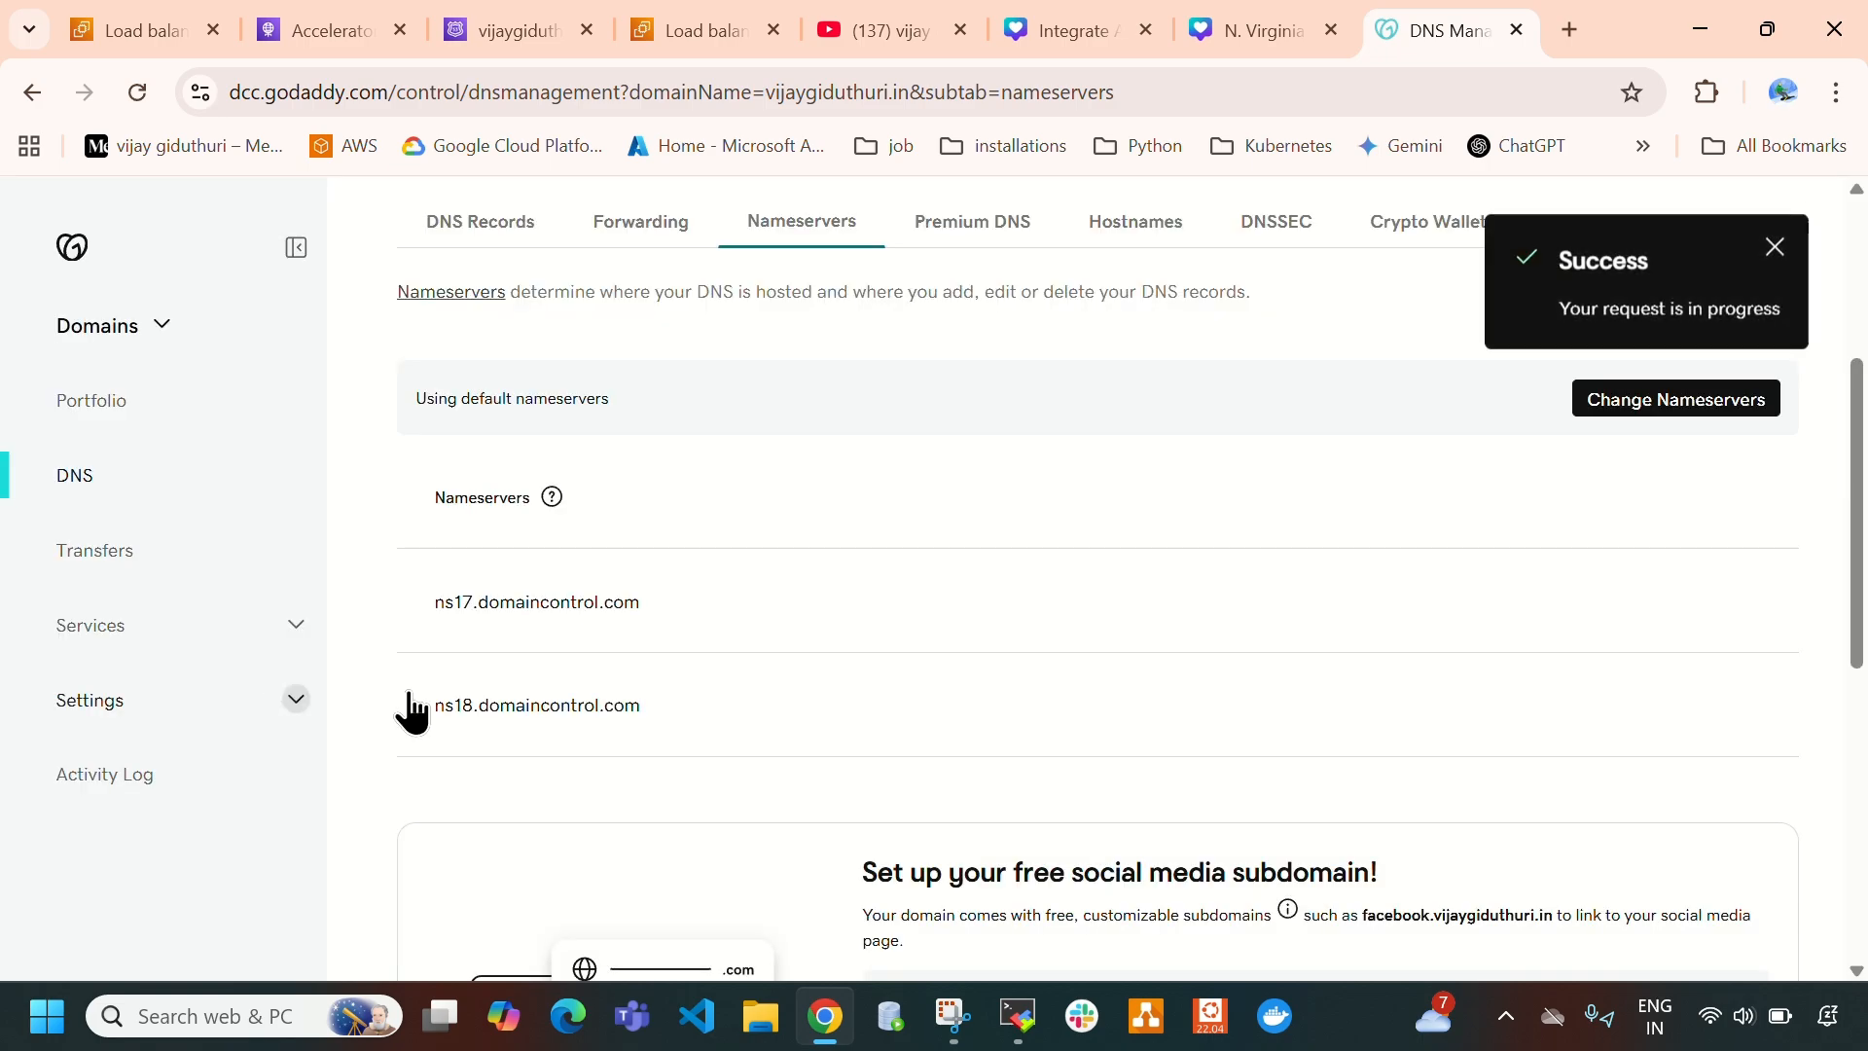
- Compare the nameservers listed in GoDaddy with the Route 53 NS record, reload the GoDaddy page, and check the updated list
left_click_drag(1551, 248, 1664, 267)
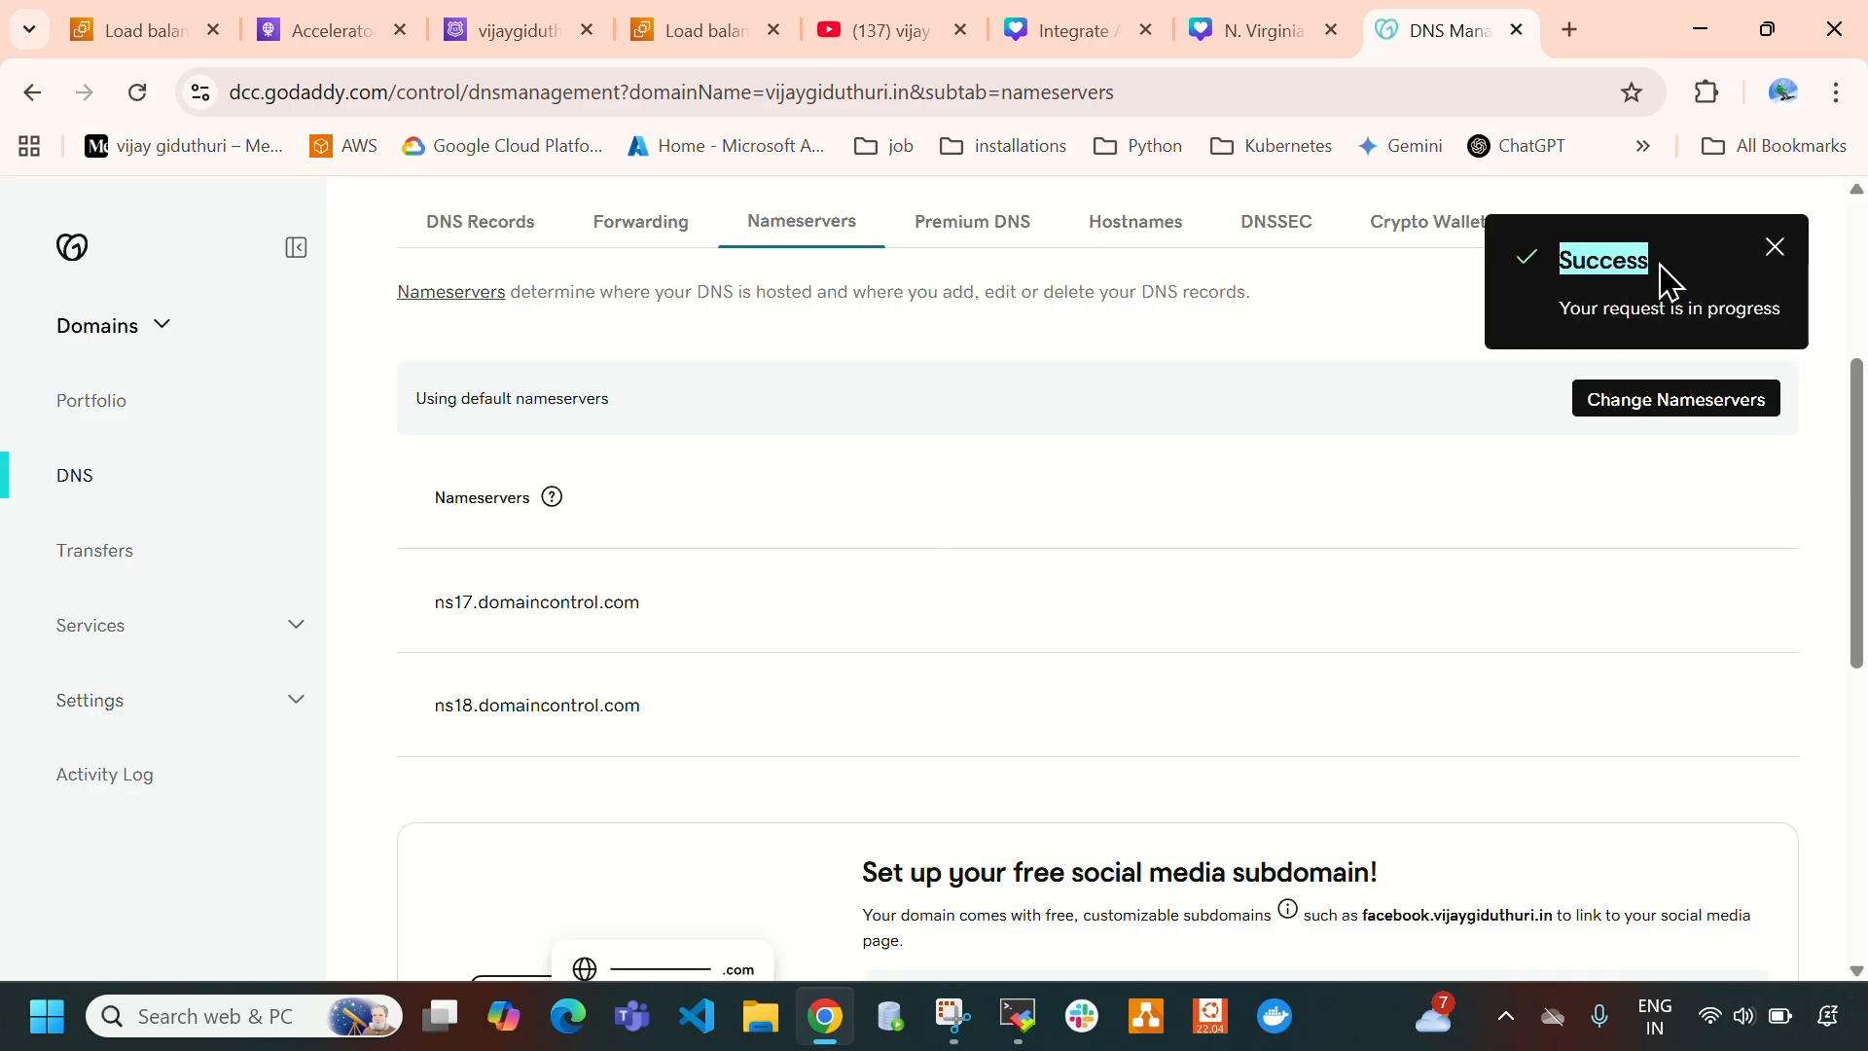
left_click(491, 32)
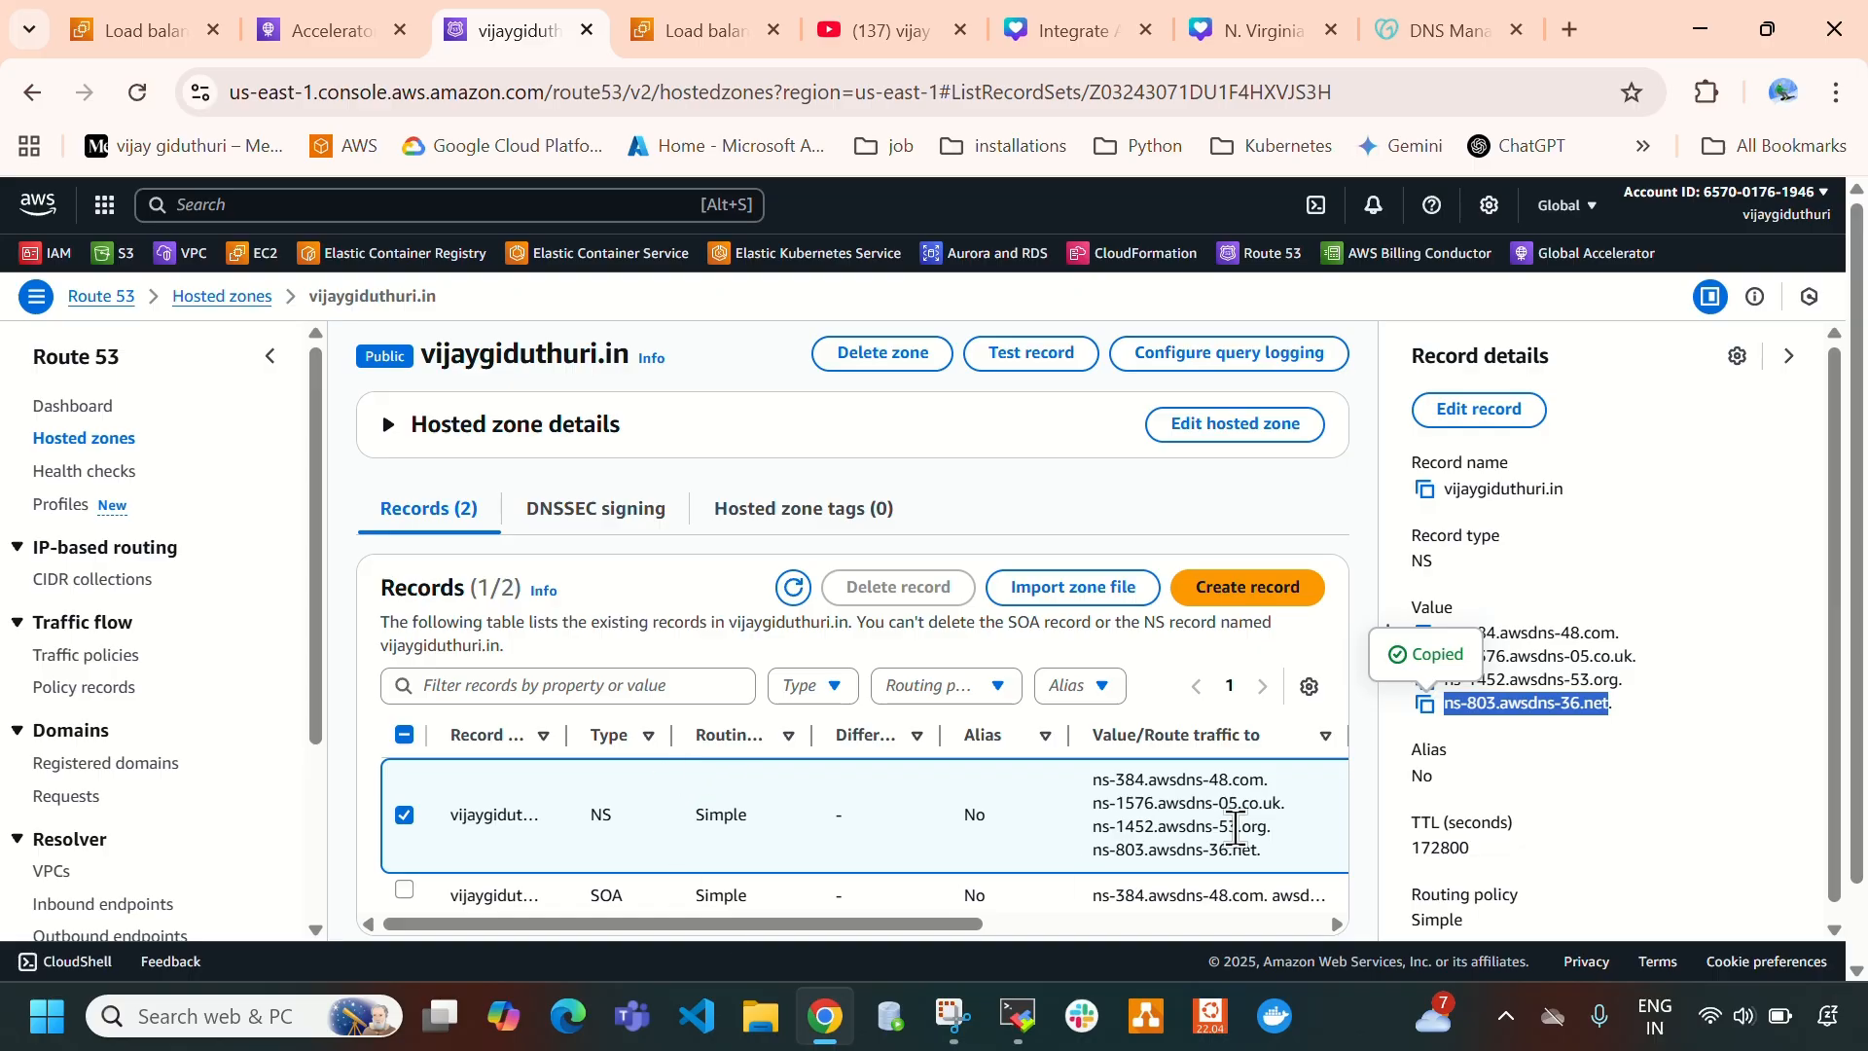
left_click(1422, 38)
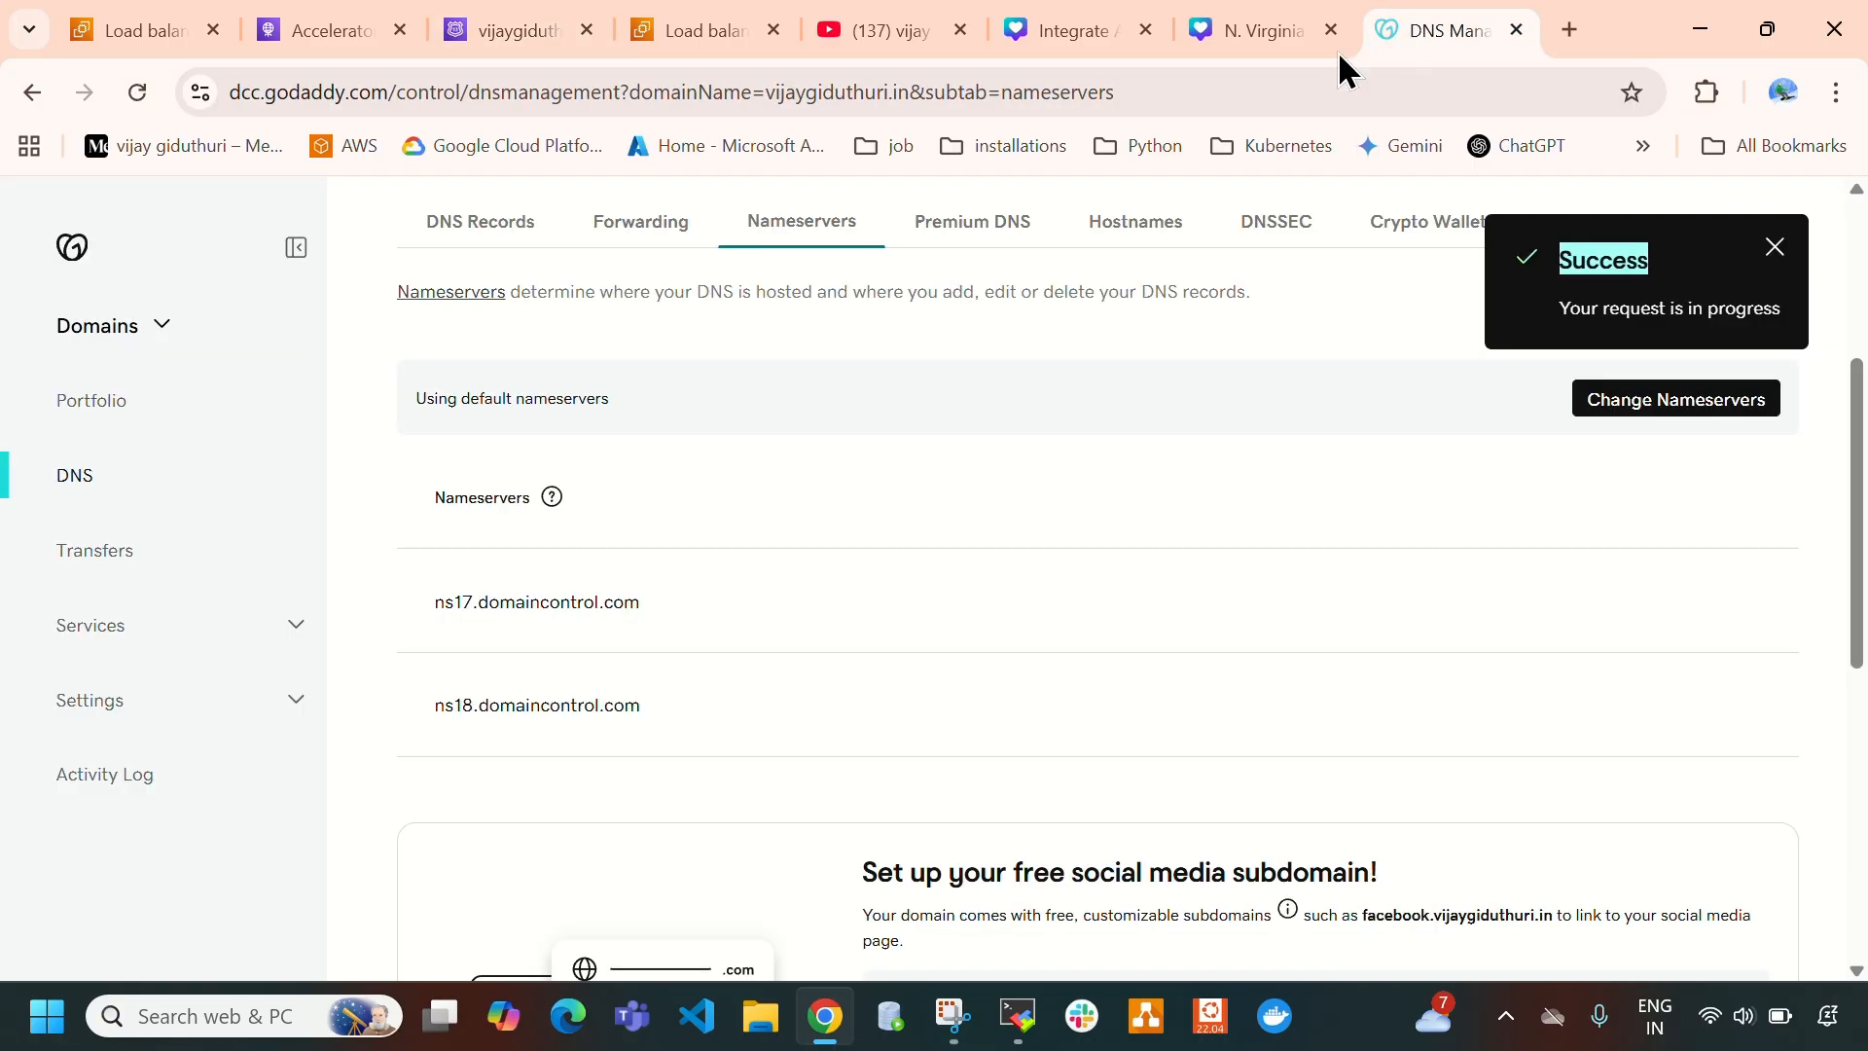
left_click_drag(421, 601, 763, 711)
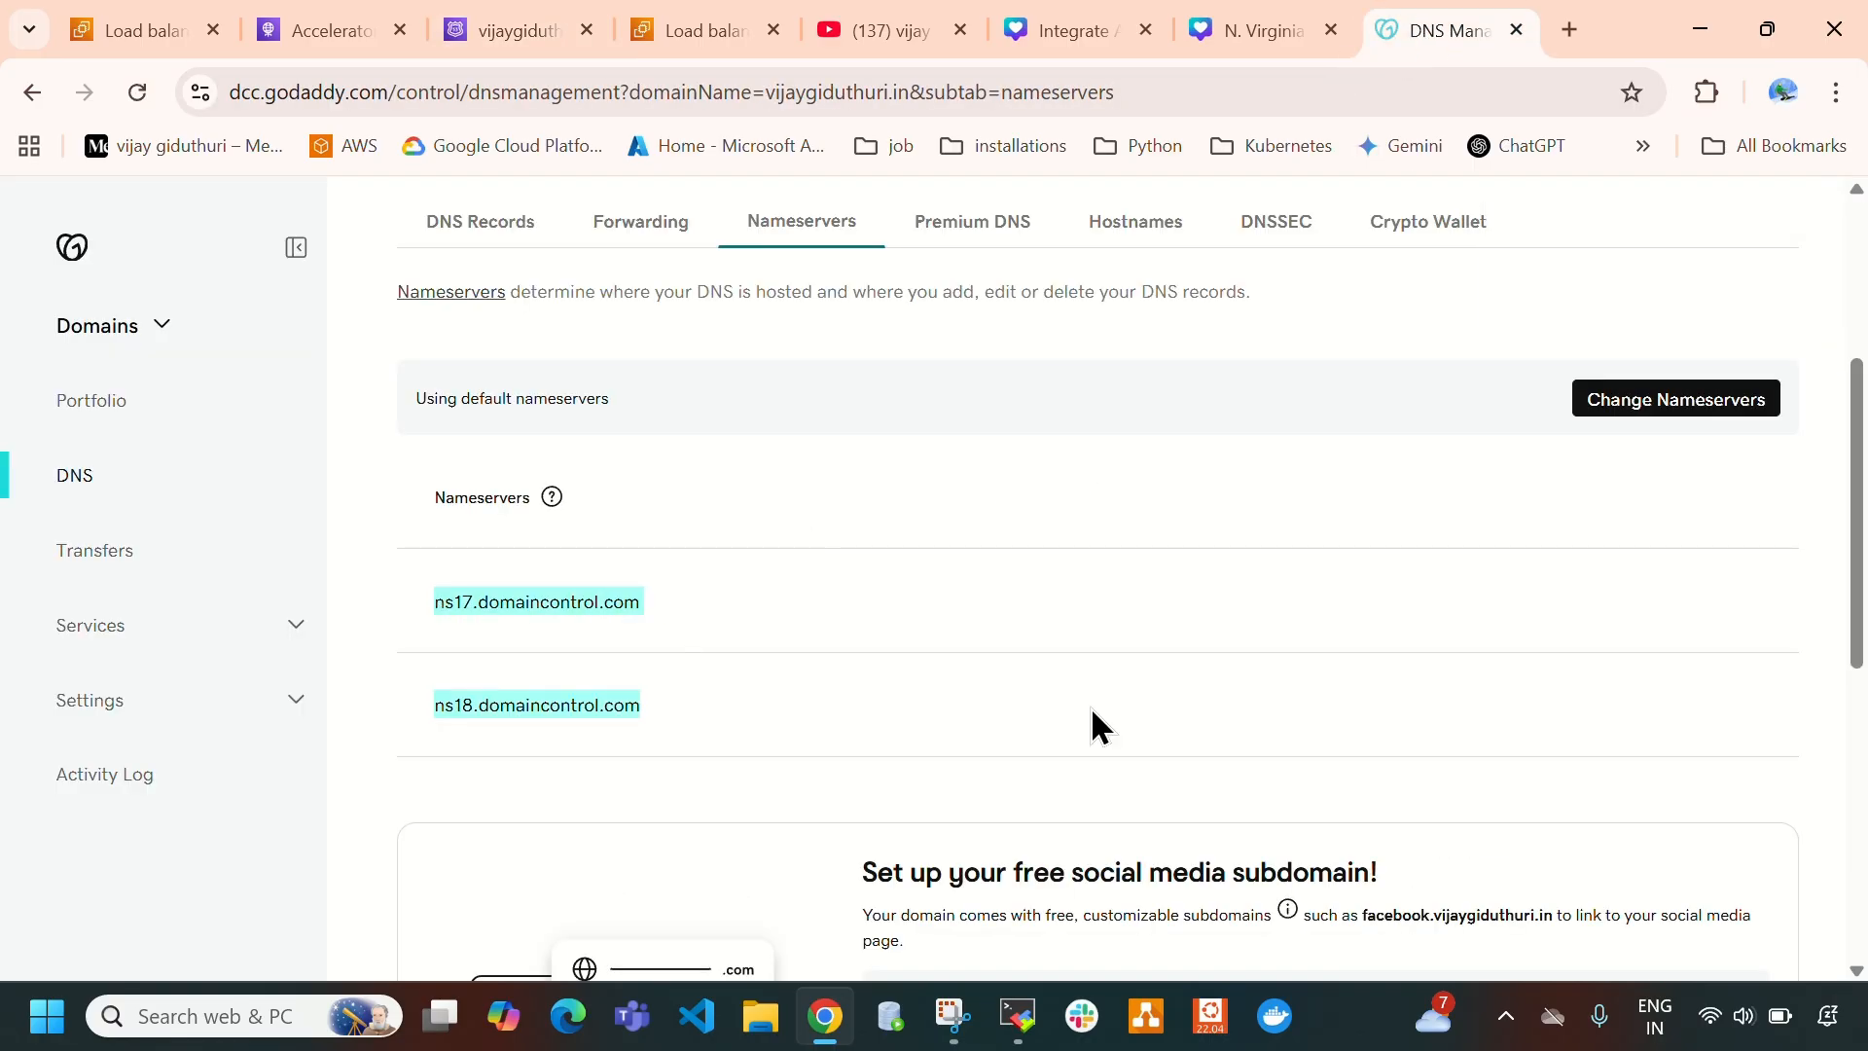
left_click(140, 95)
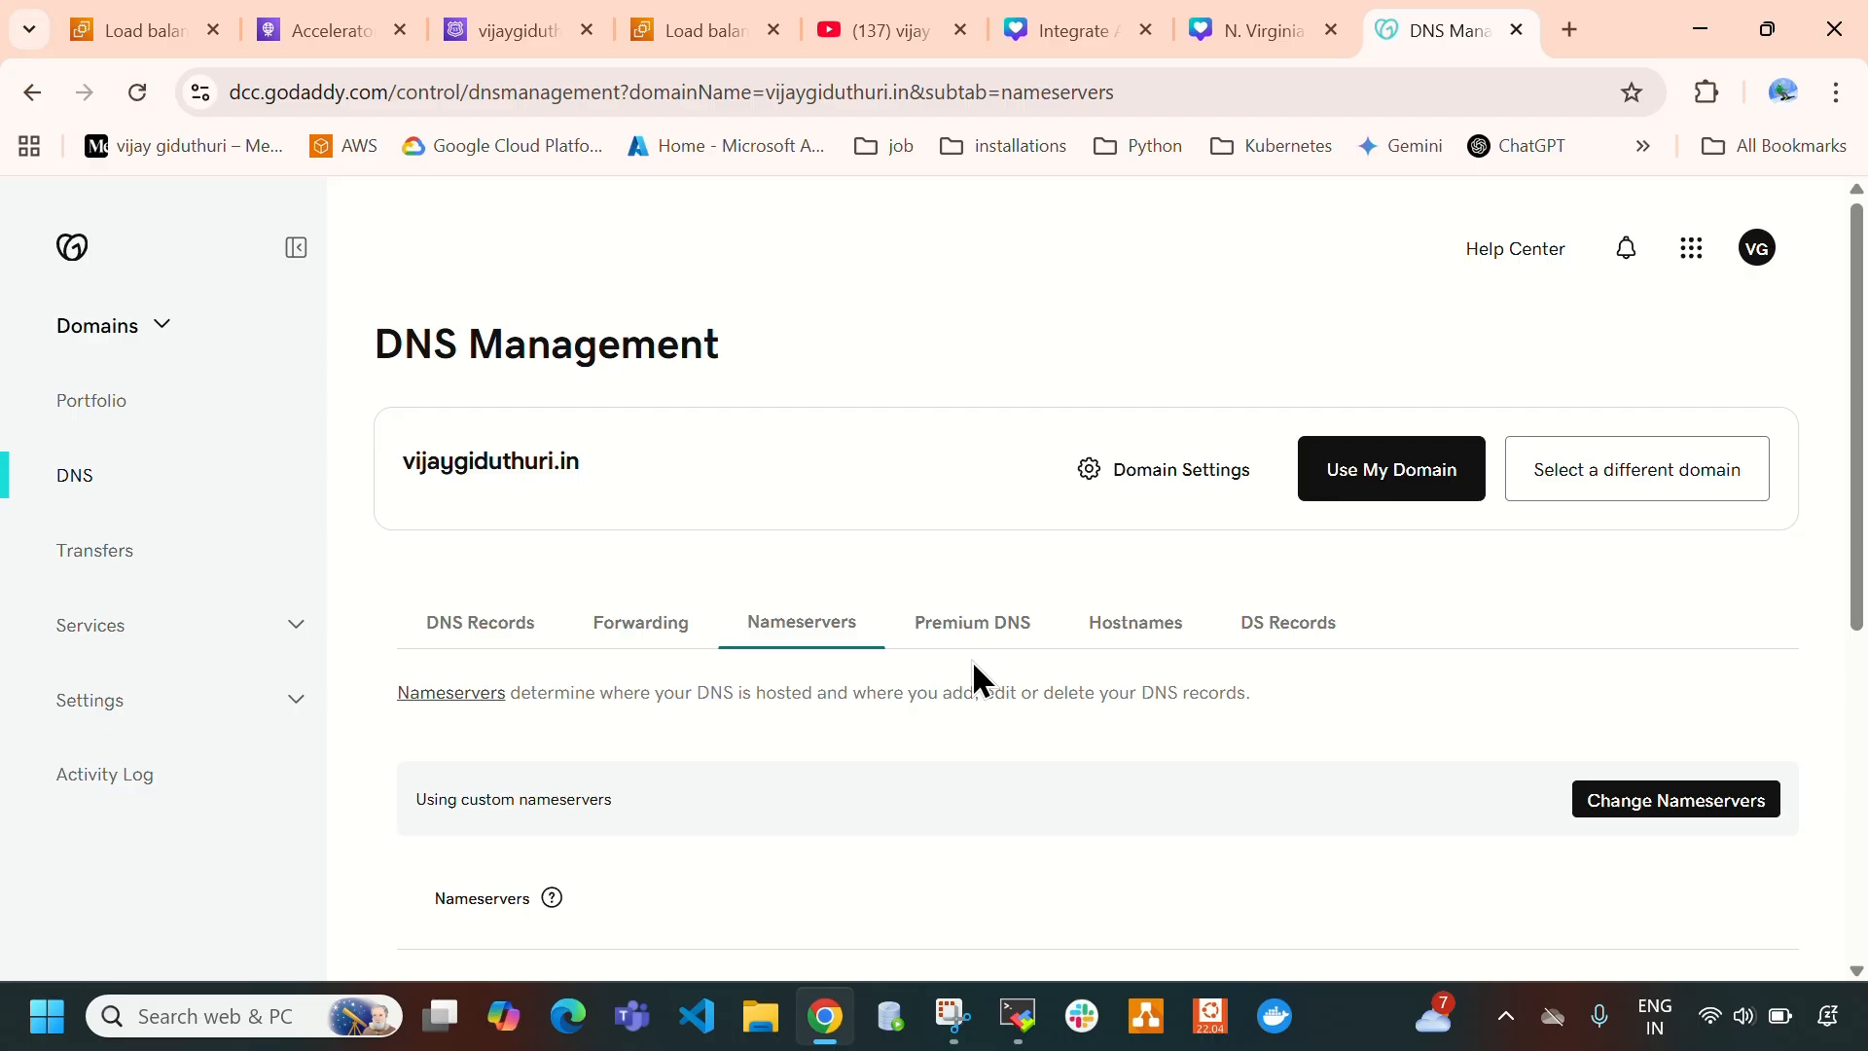
scroll(978, 678, "down", 5)
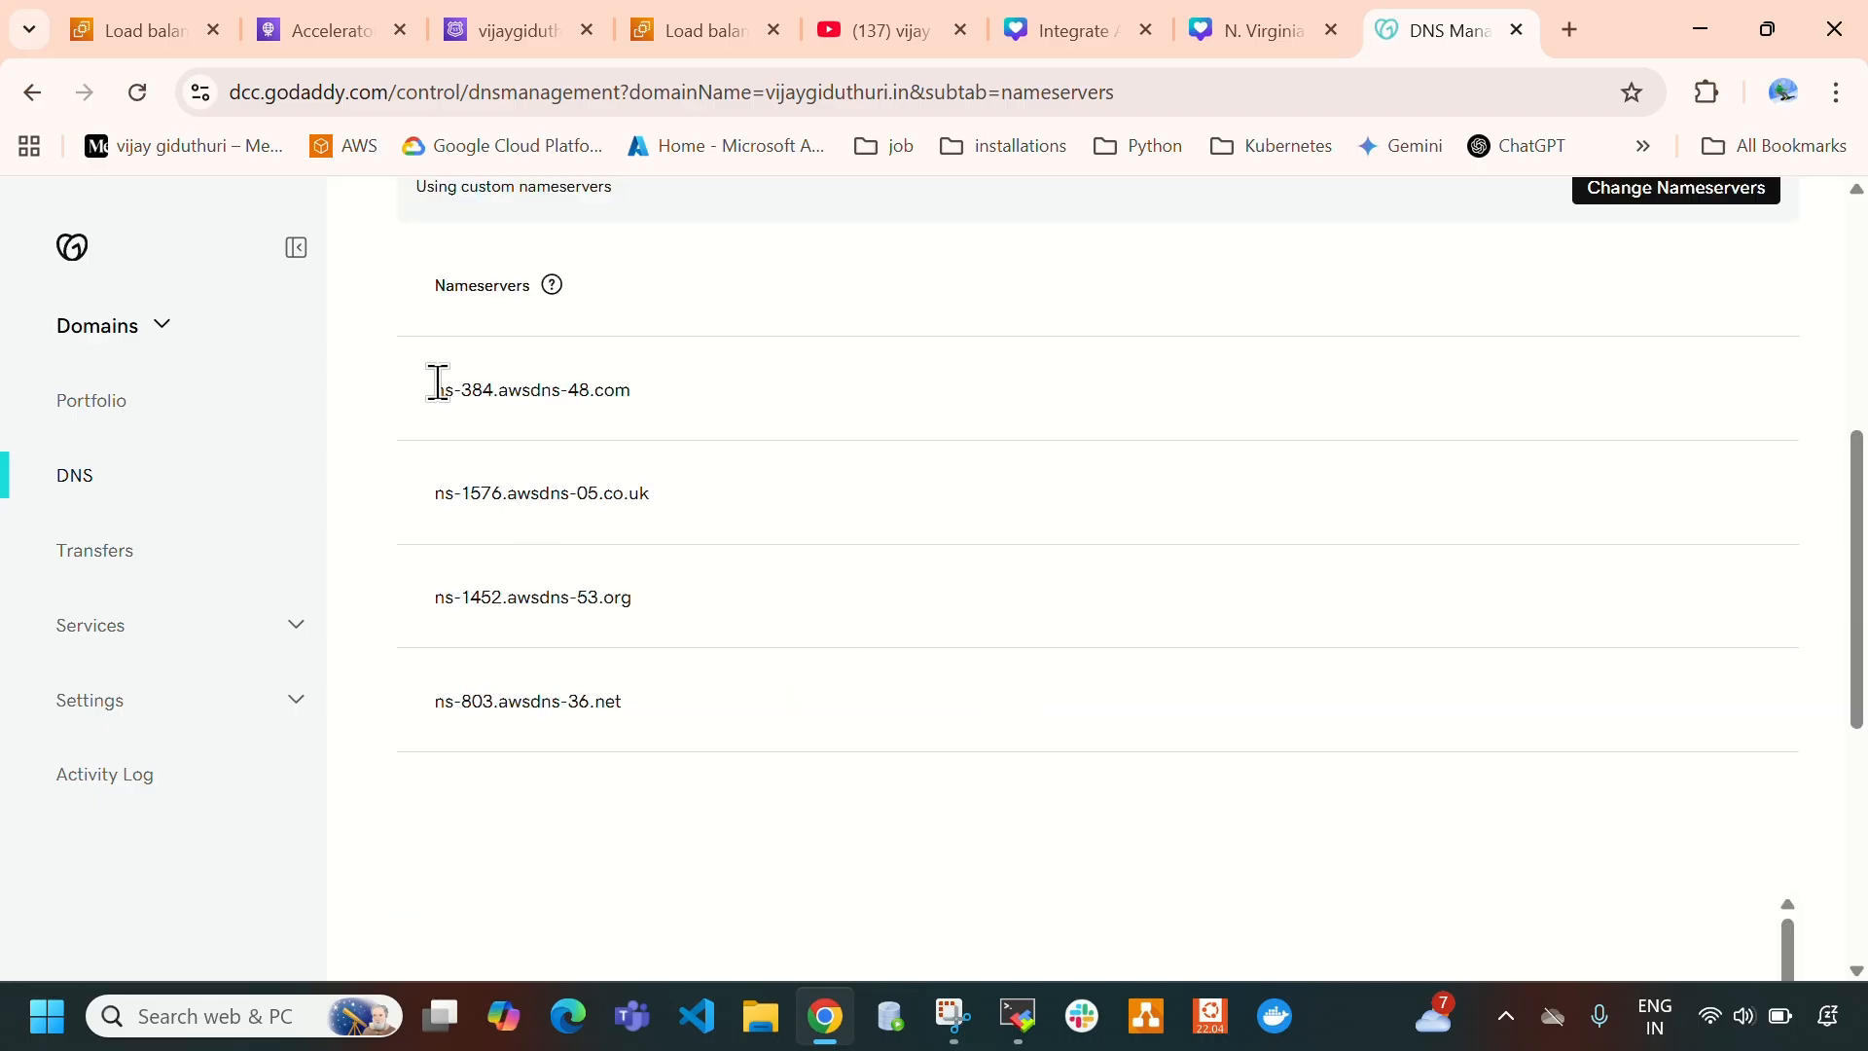
left_click_drag(451, 395, 718, 718)
scroll(896, 709, "up", 4)
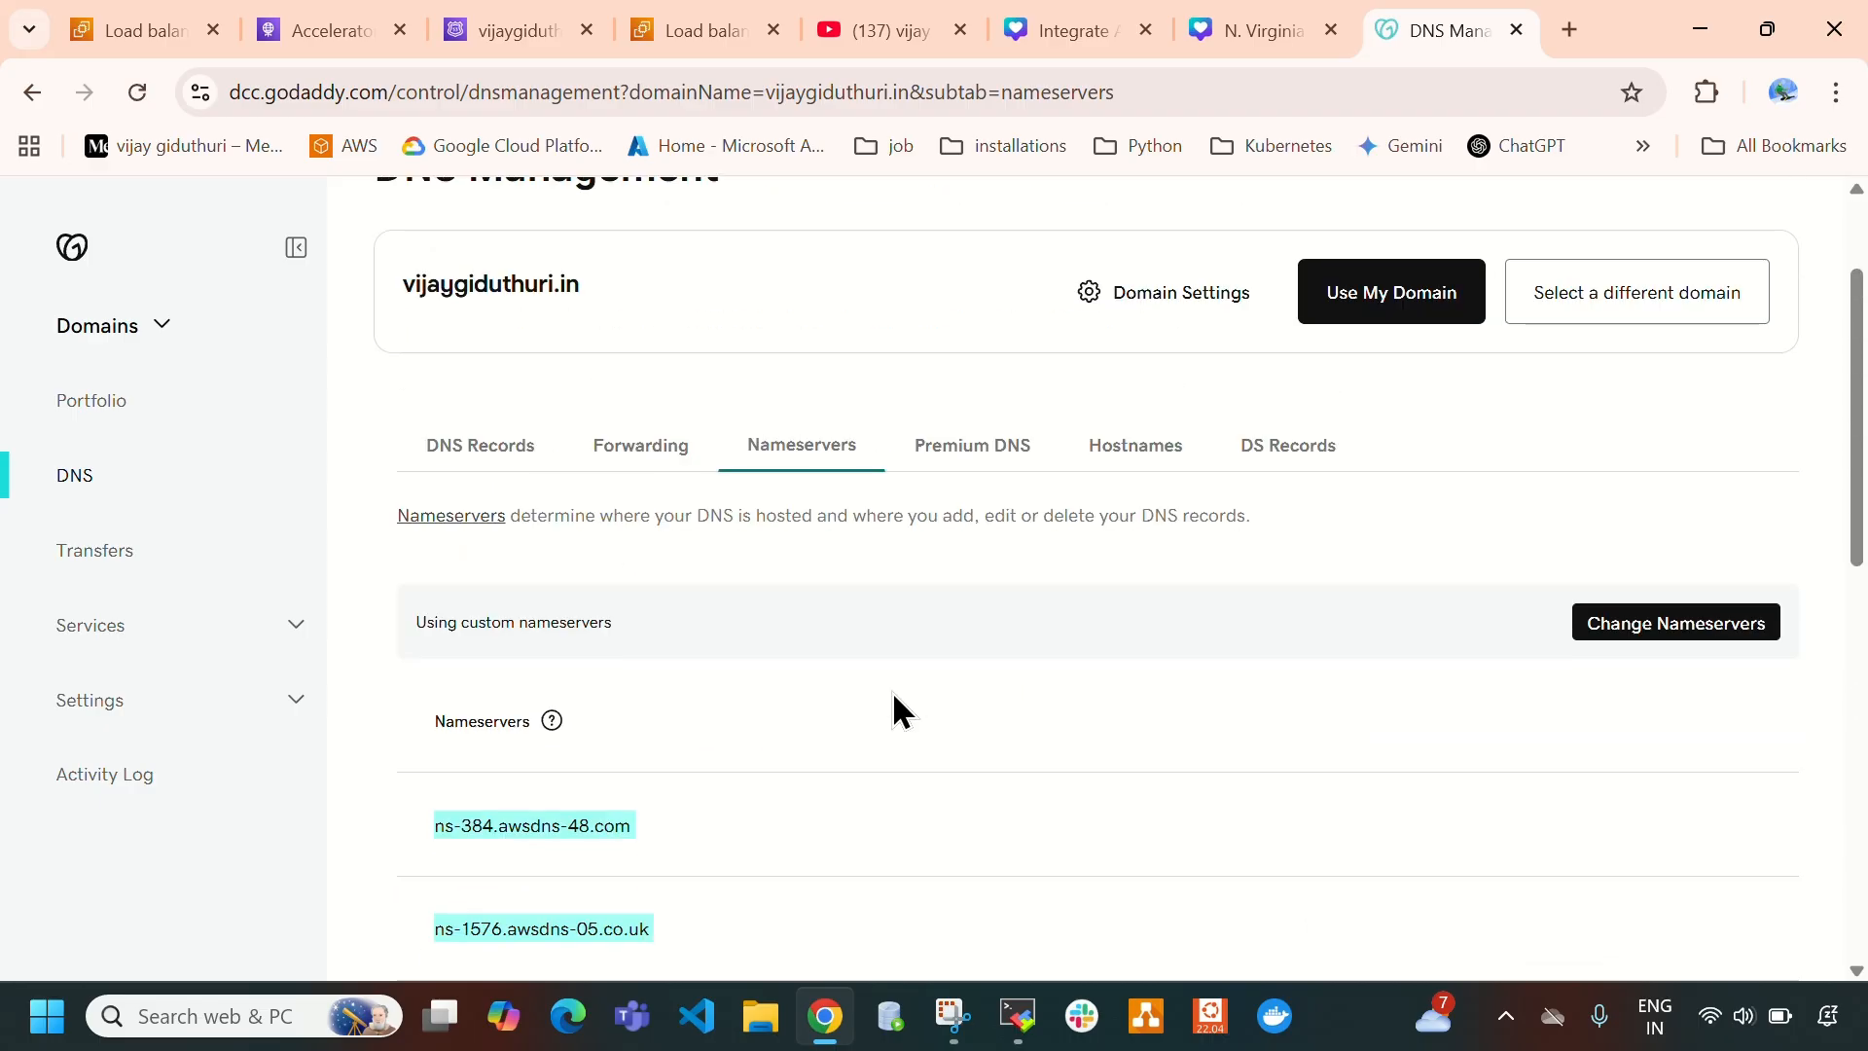
scroll(897, 709, "down", 3)
- Start a new record in the Route 53 hosted zone for the root domain, leaving the subdomain blank and the record type as A
left_click(498, 37)
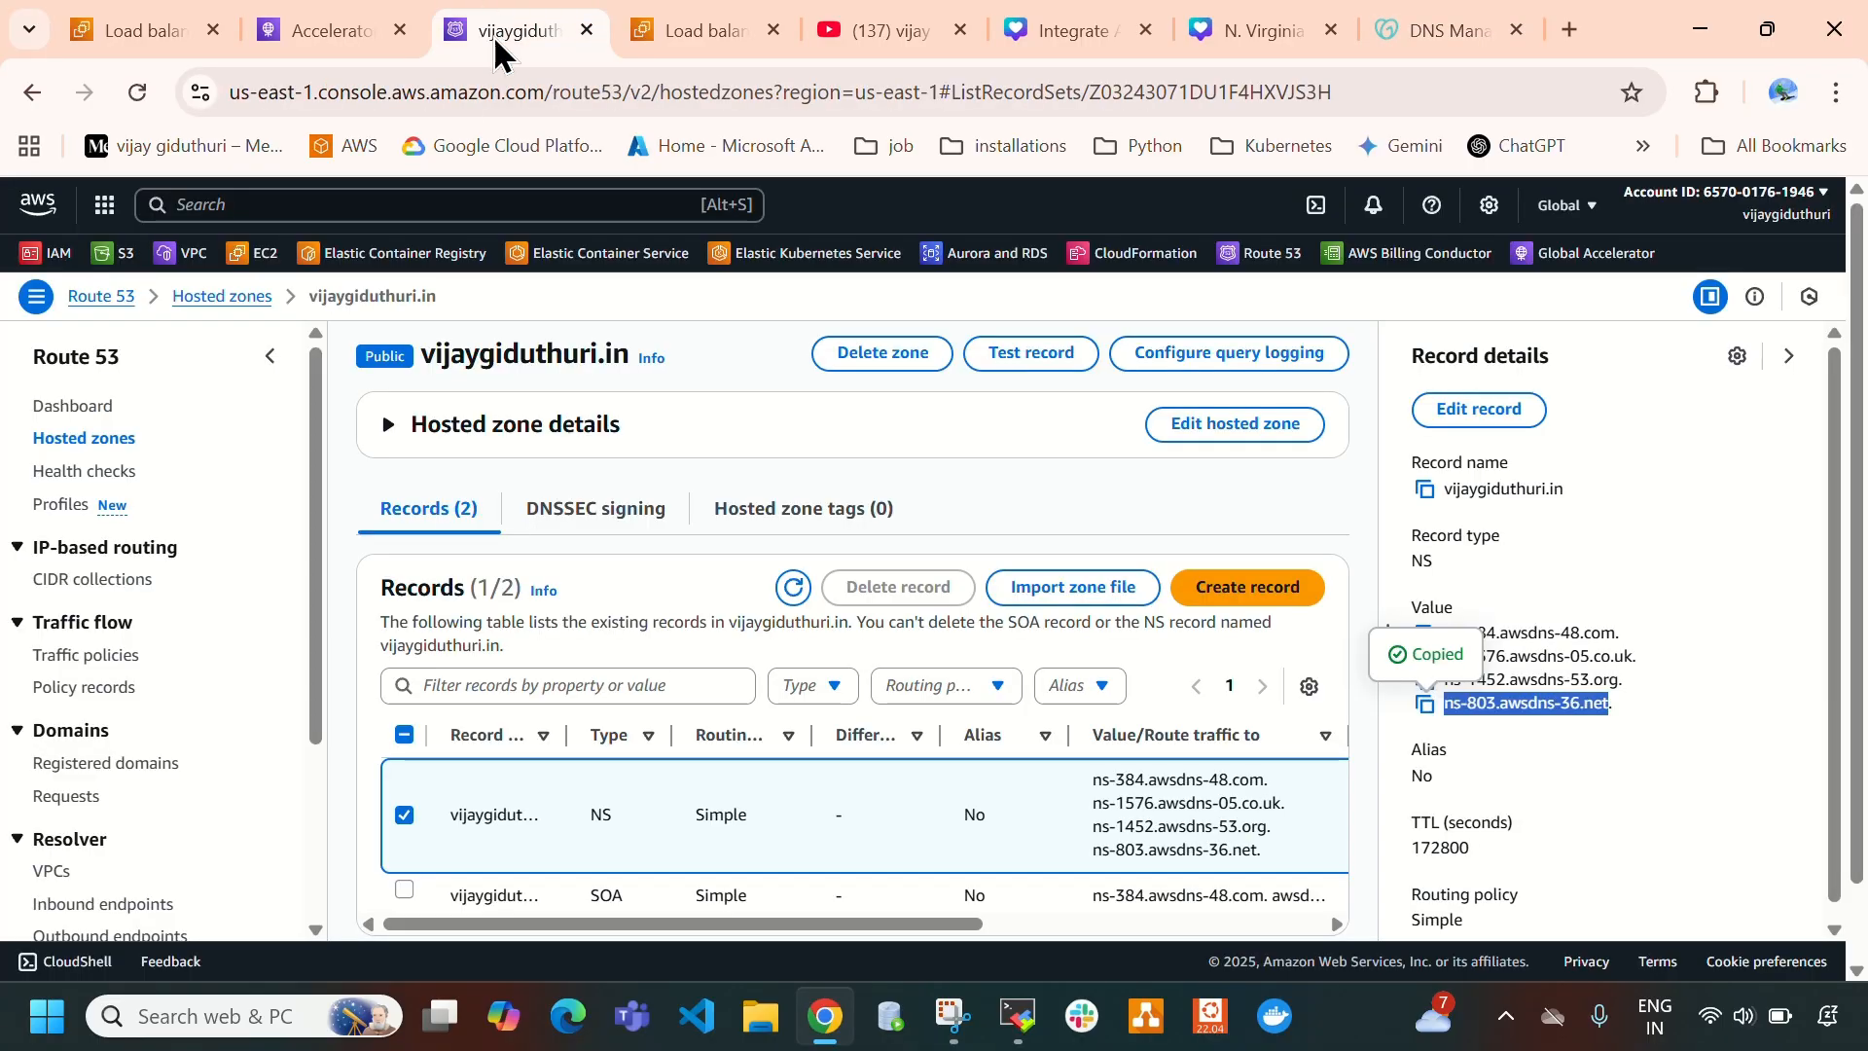
left_click(1250, 587)
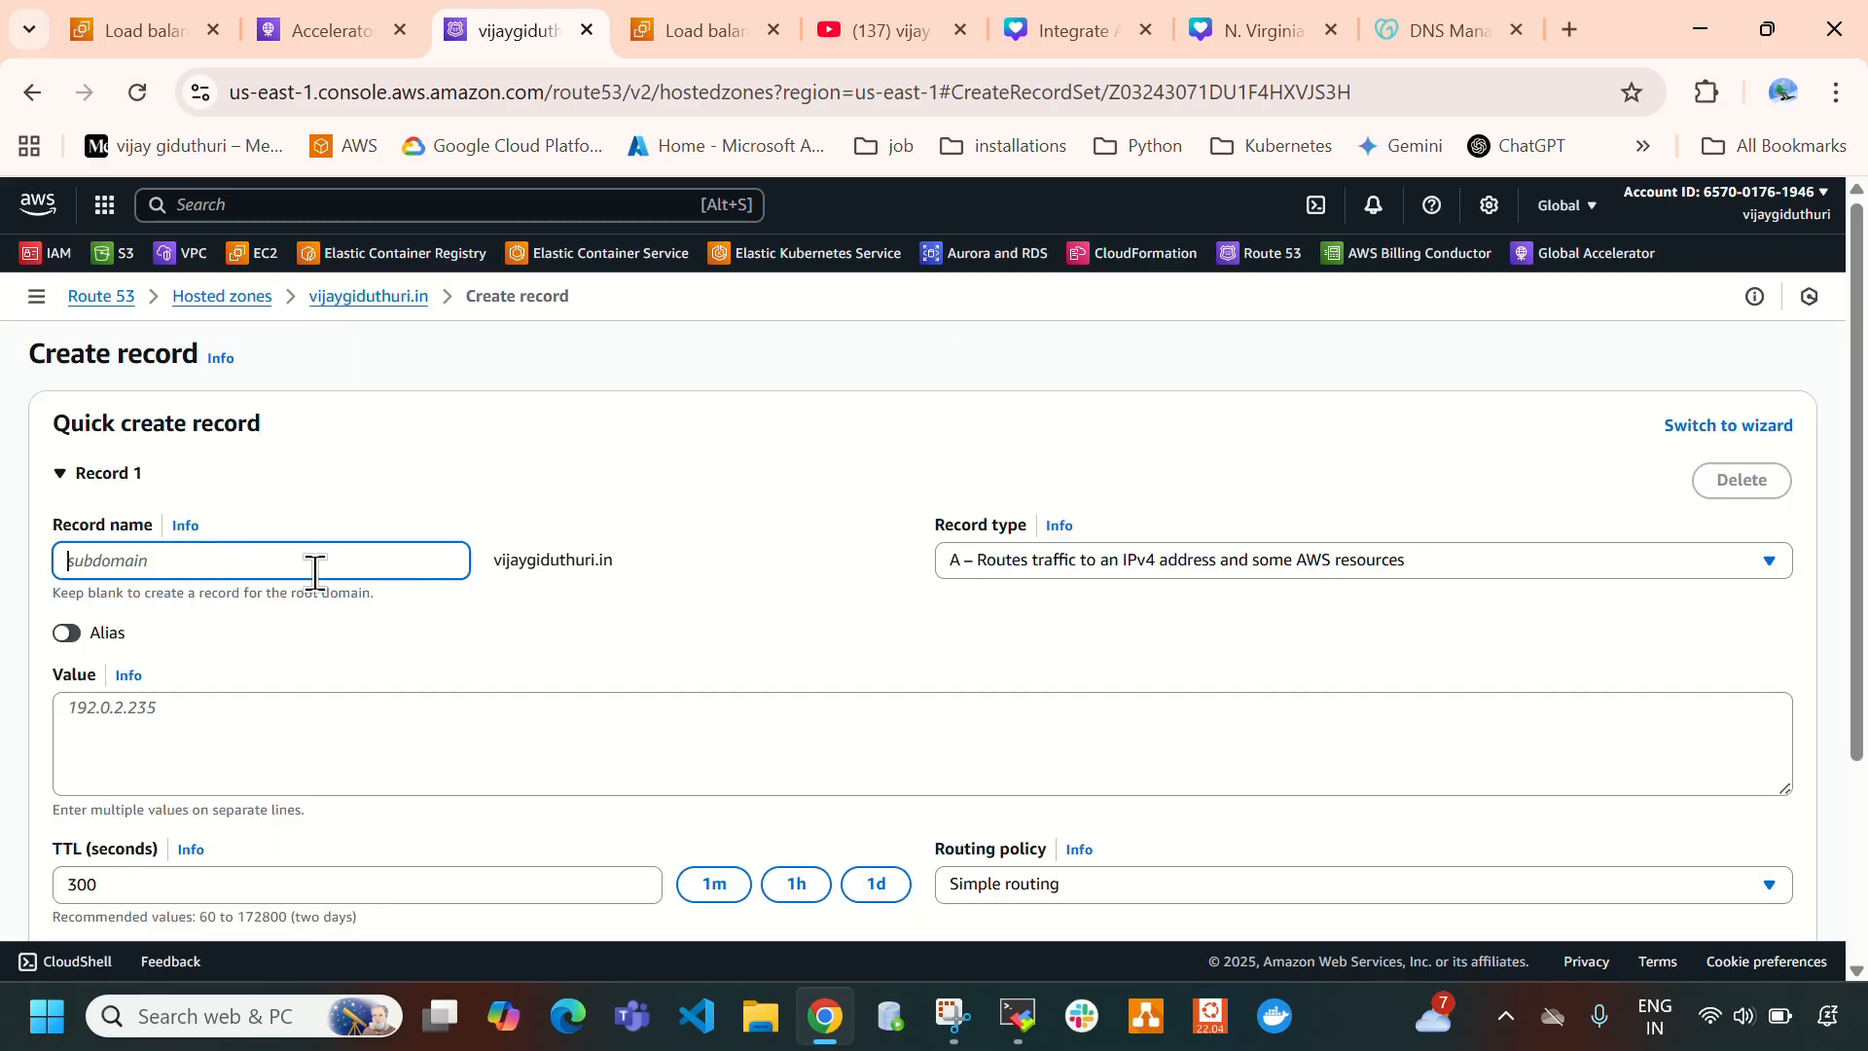
left_click(496, 563)
left_click_drag(496, 562, 710, 565)
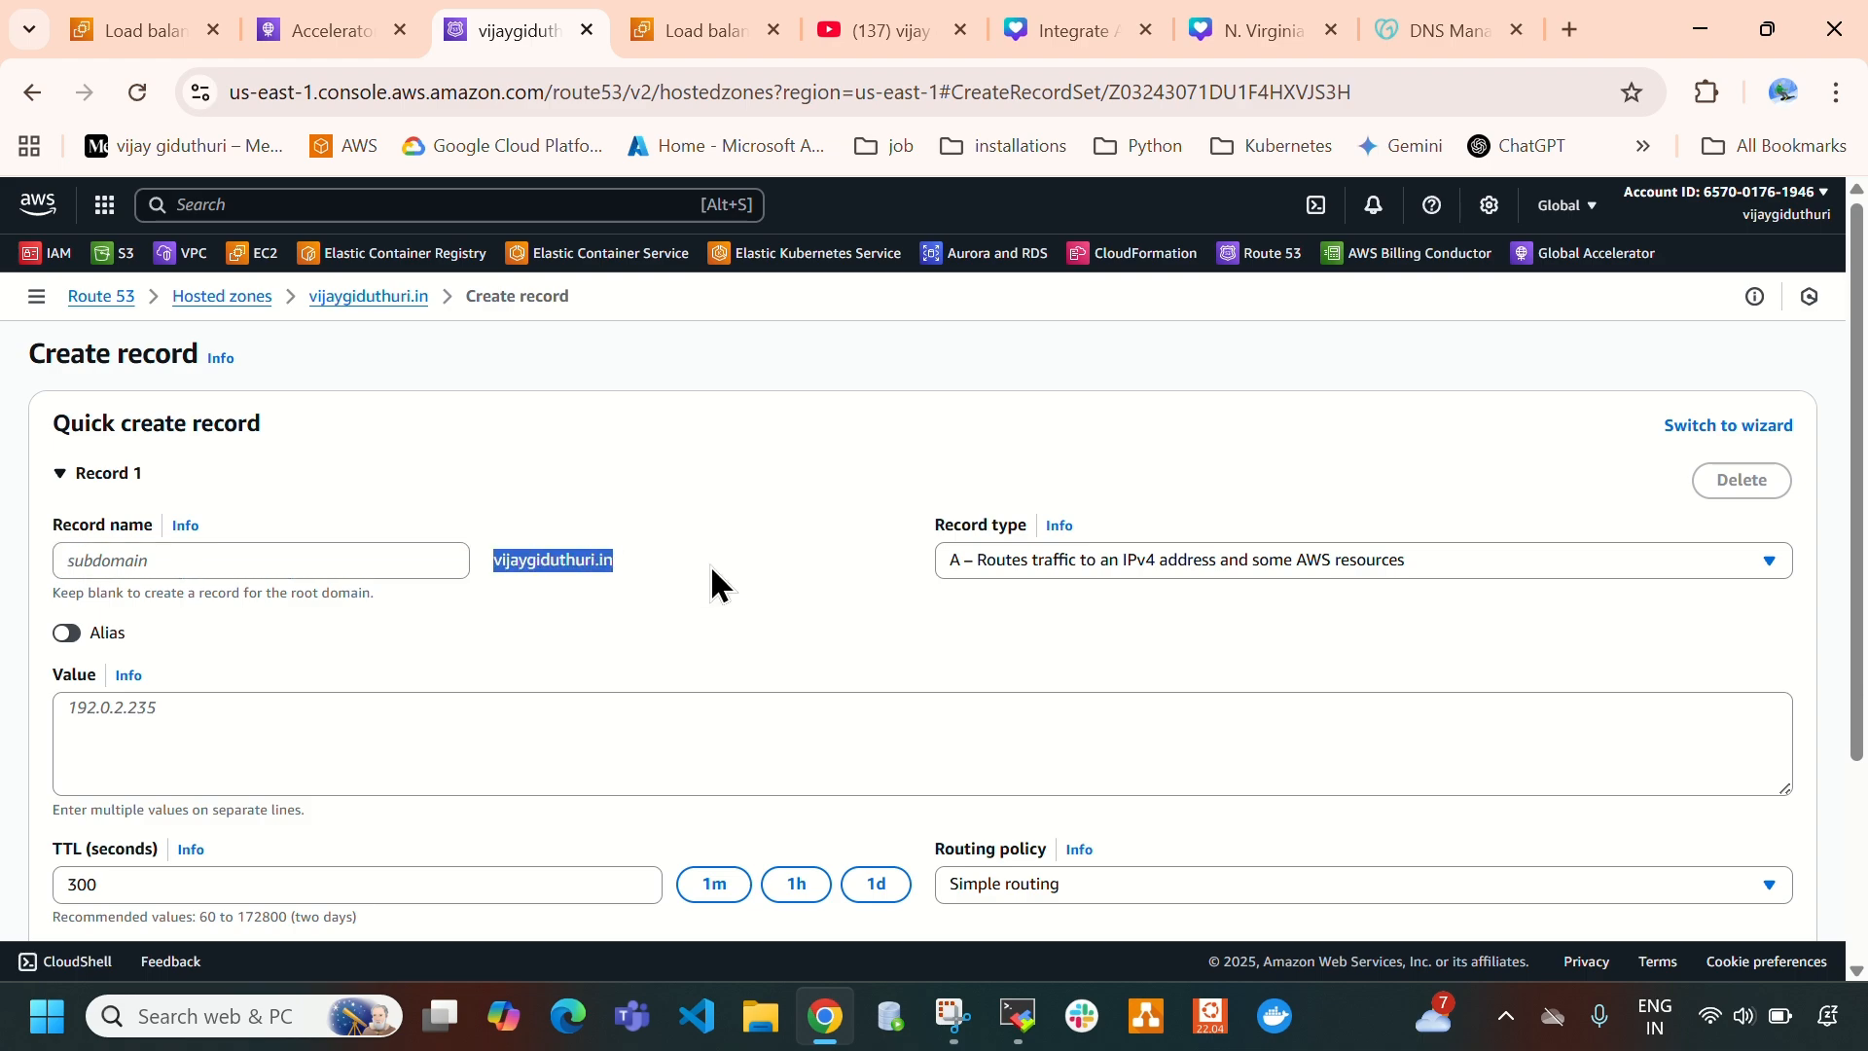
left_click(710, 565)
left_click(984, 564)
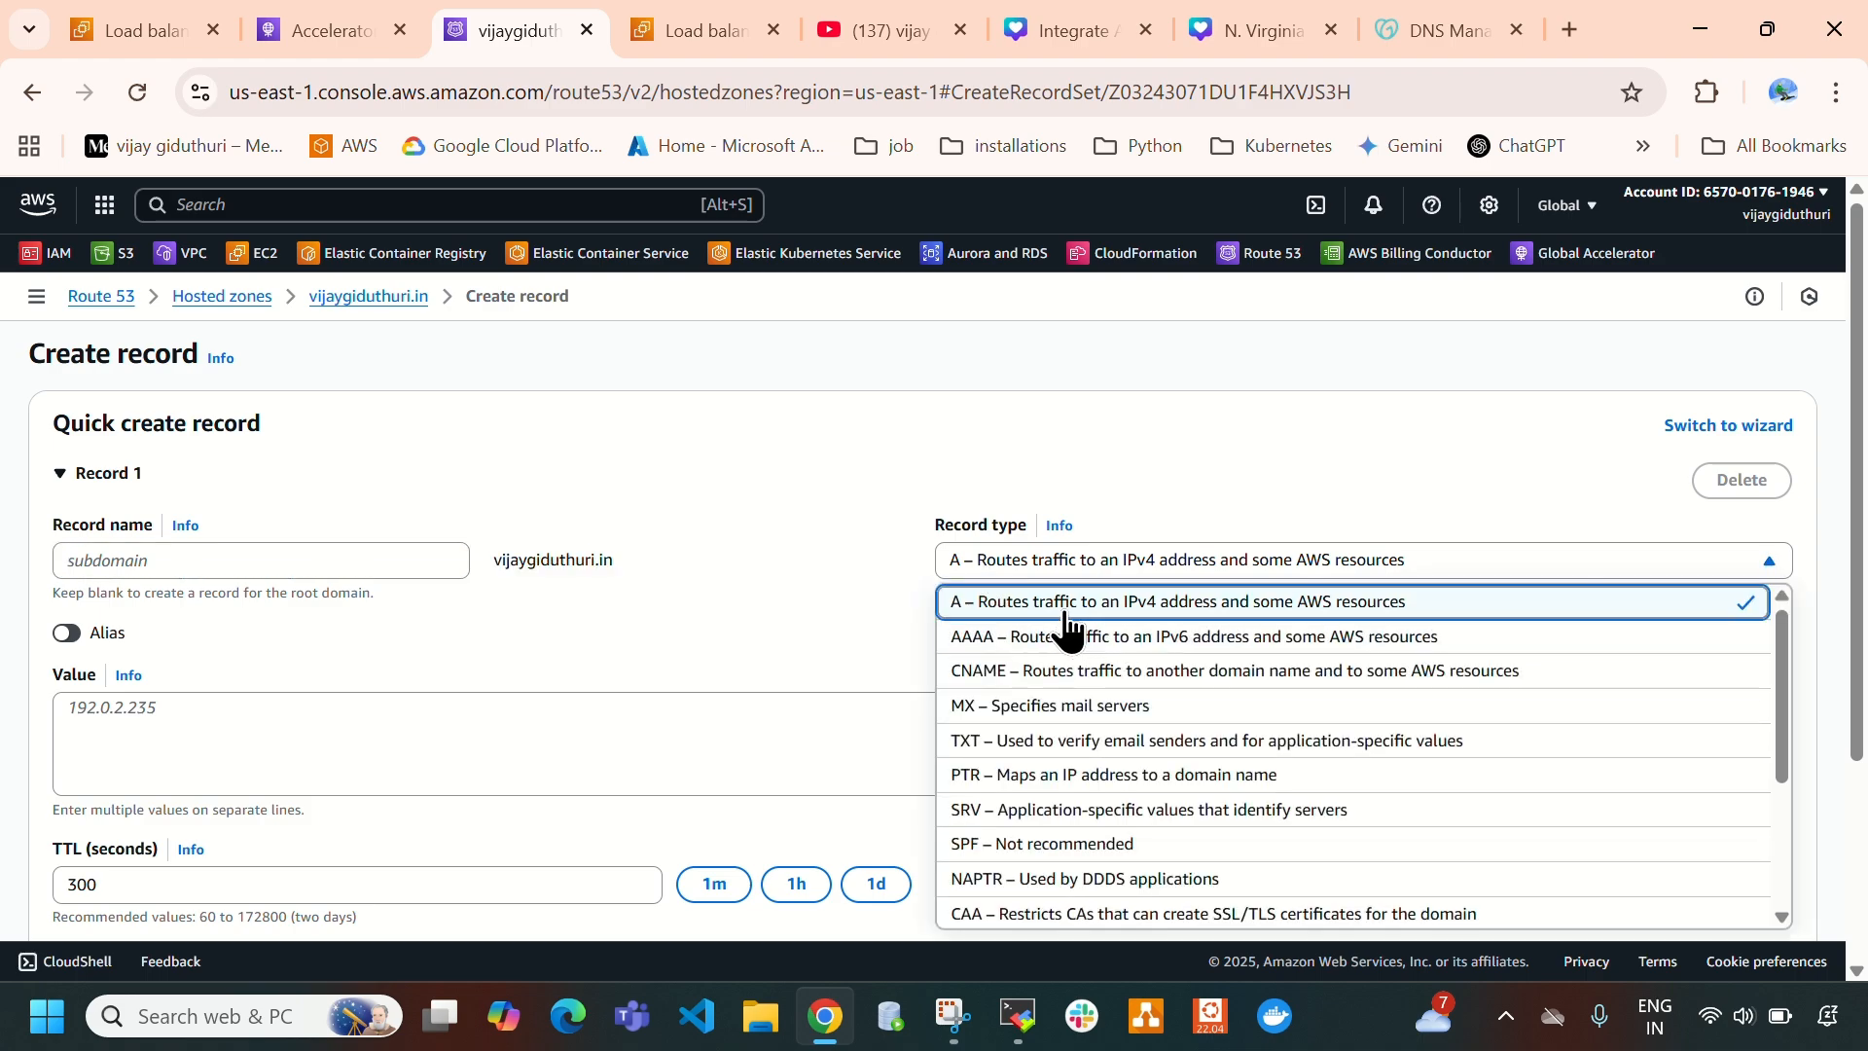
left_click(798, 607)
scroll(325, 572, "down", 1)
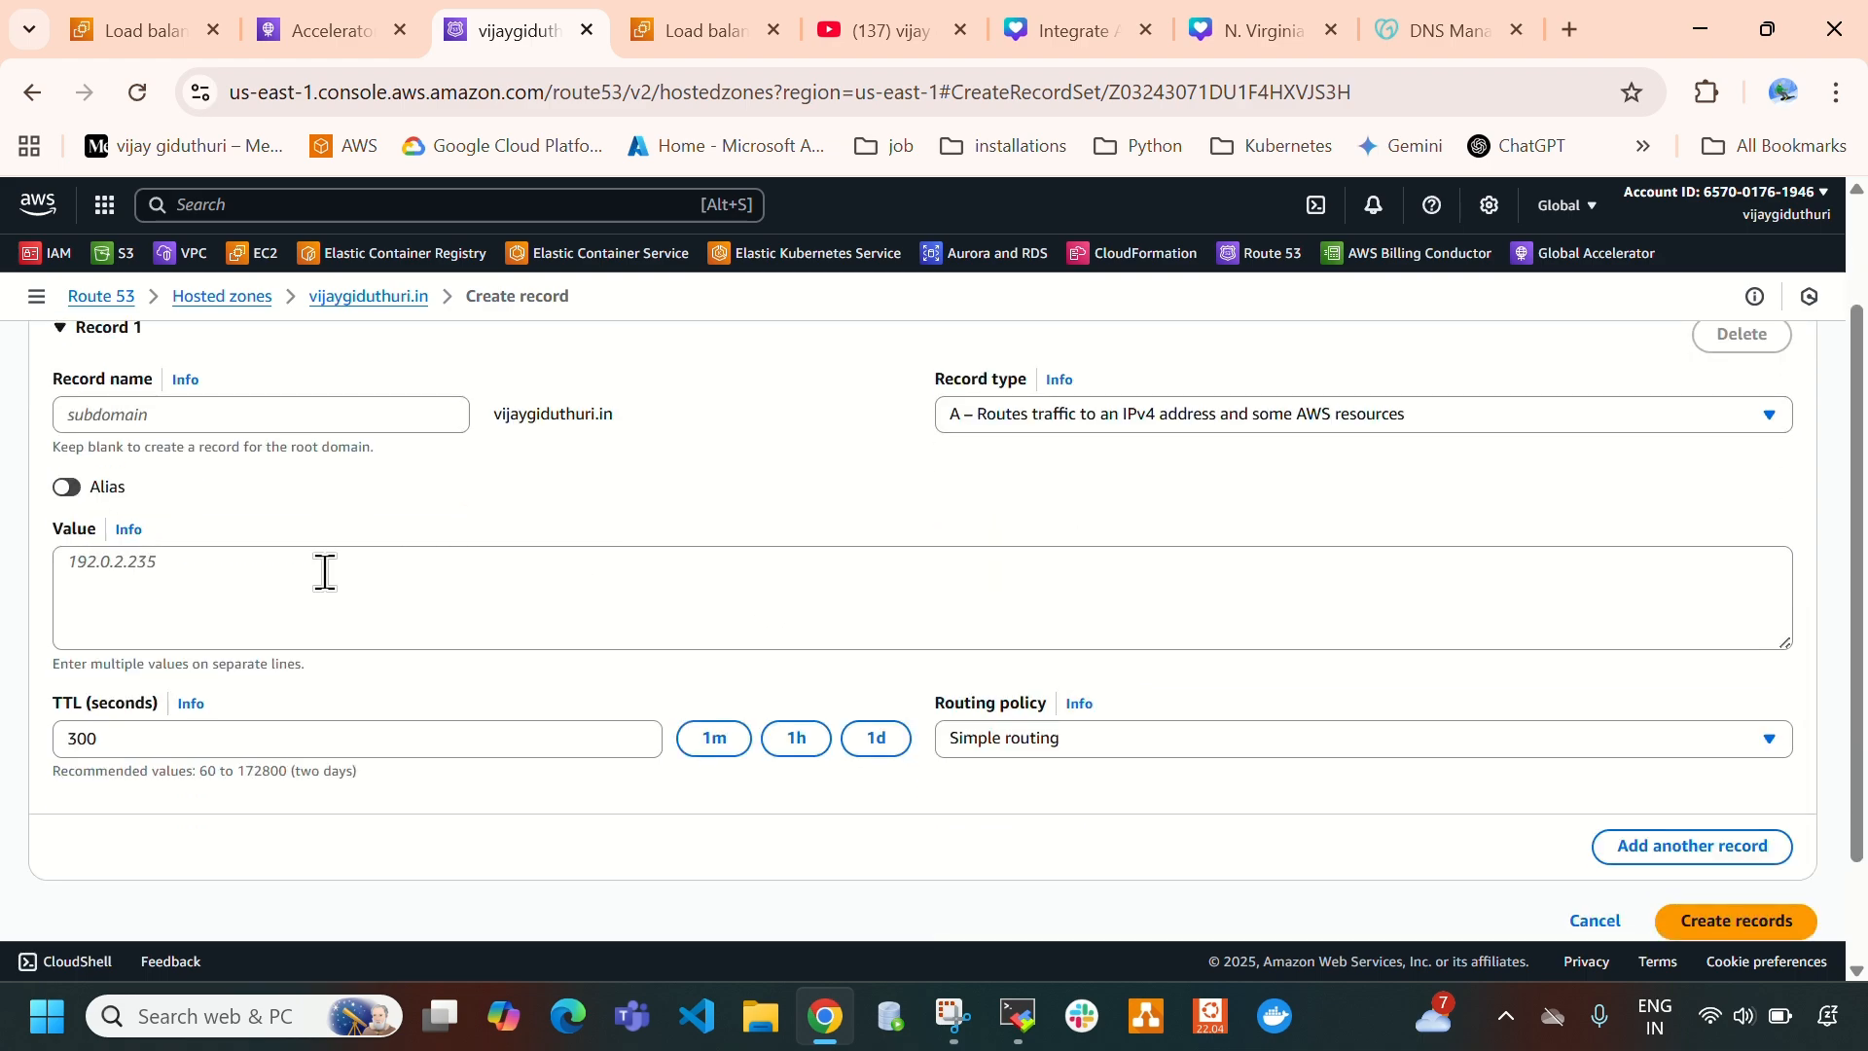
- Turn on Alias for the root-domain A record and route its traffic as Alias to Global Accelerator
left_click(67, 493)
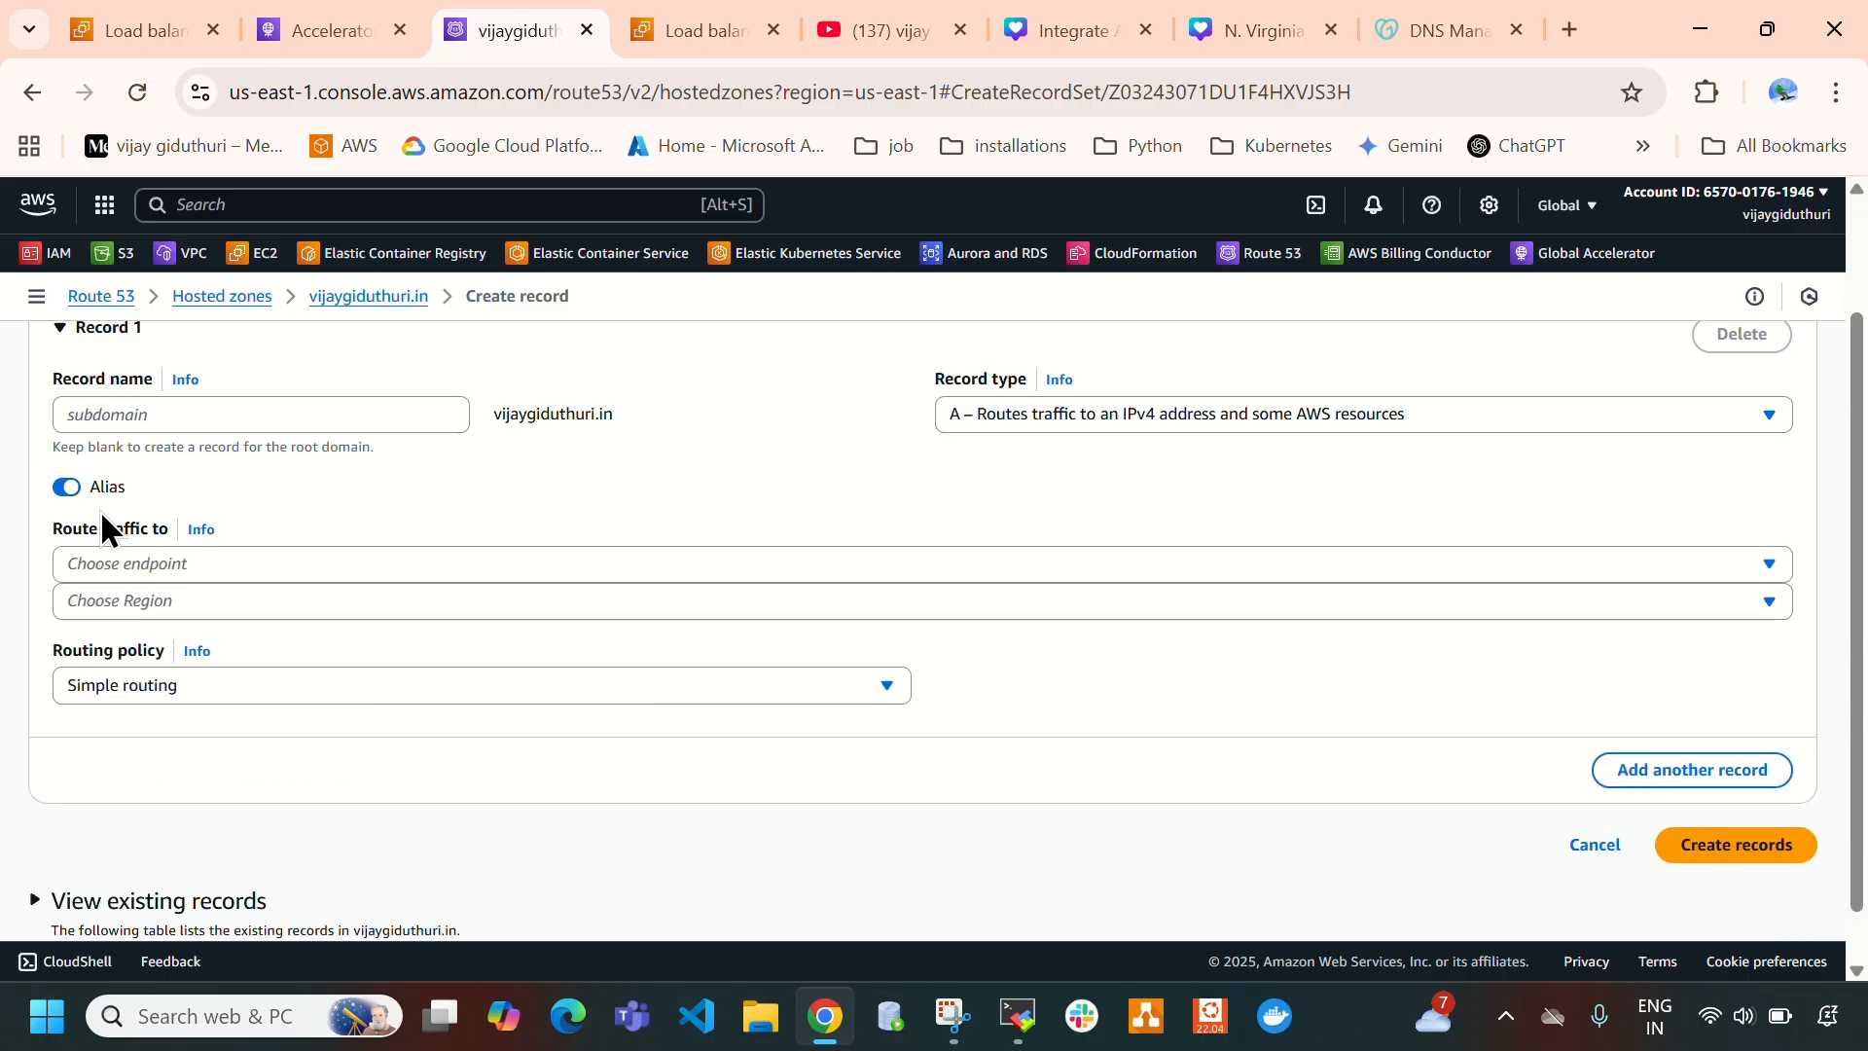
left_click(236, 563)
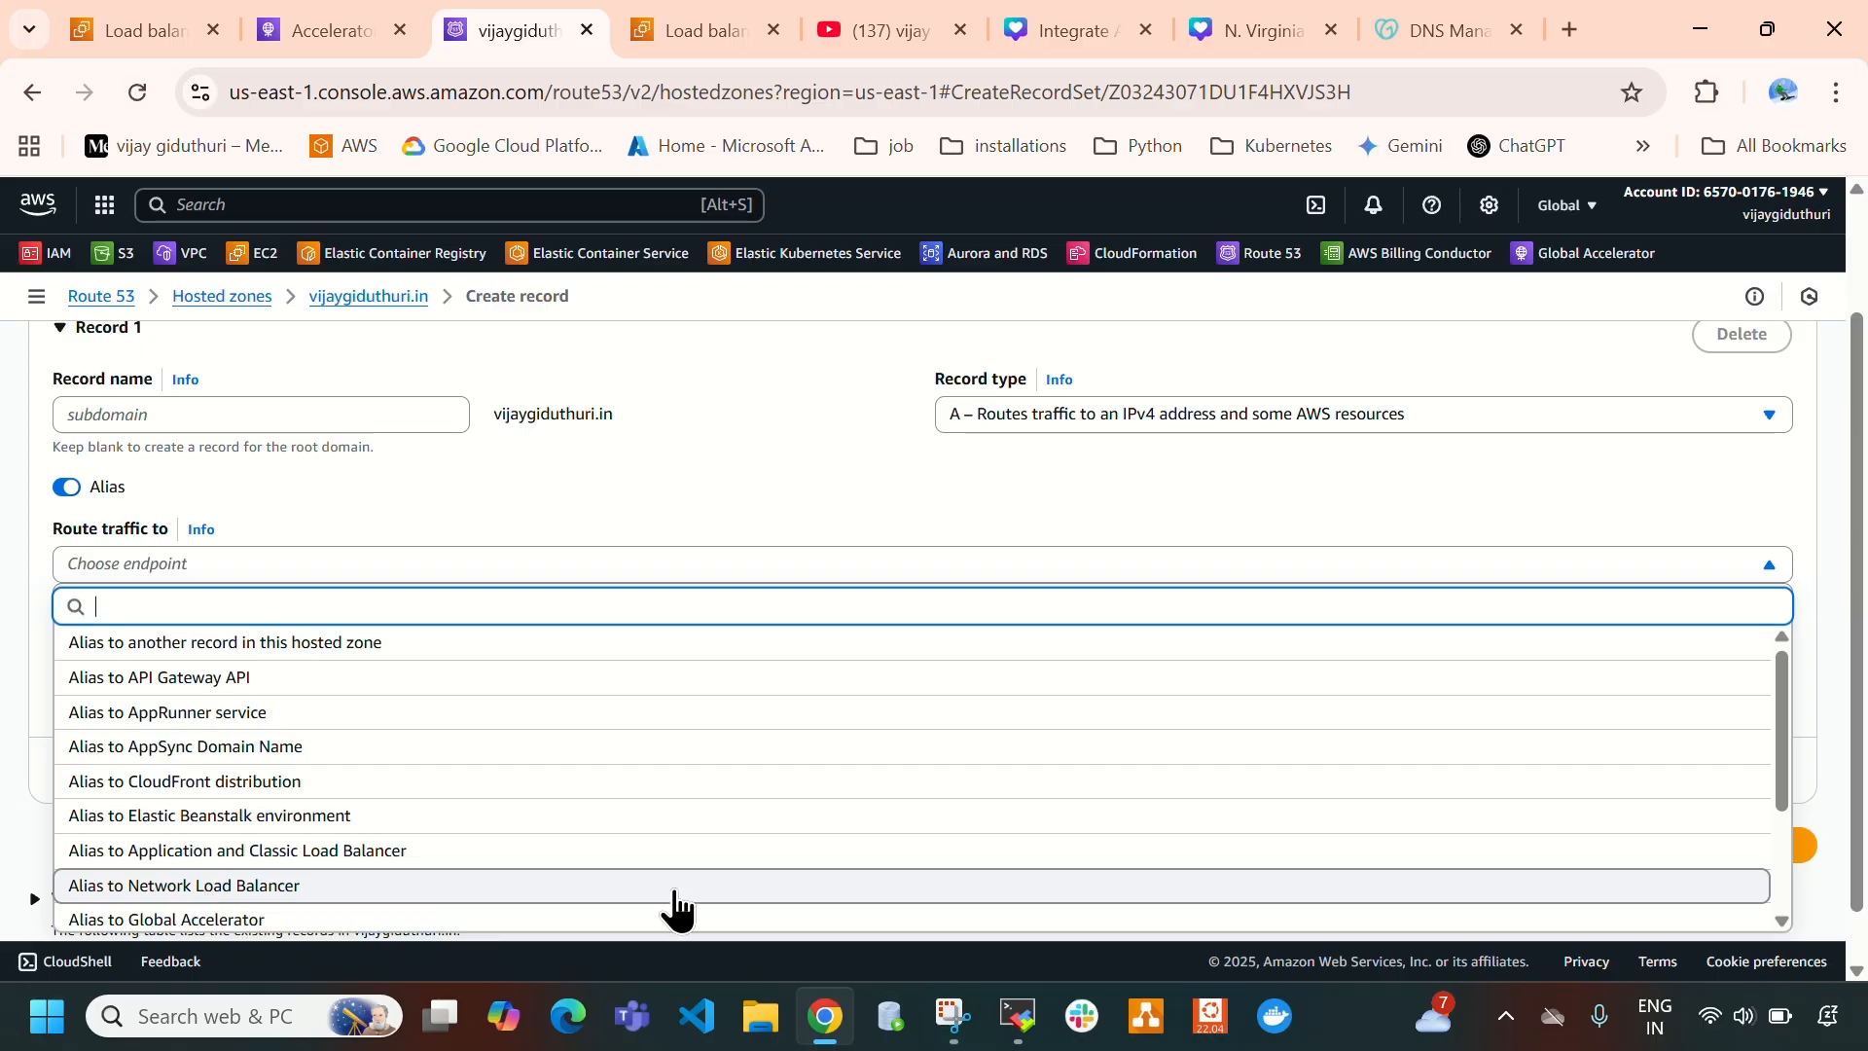
scroll(407, 875, "down", 1)
scroll(407, 876, "down", 1)
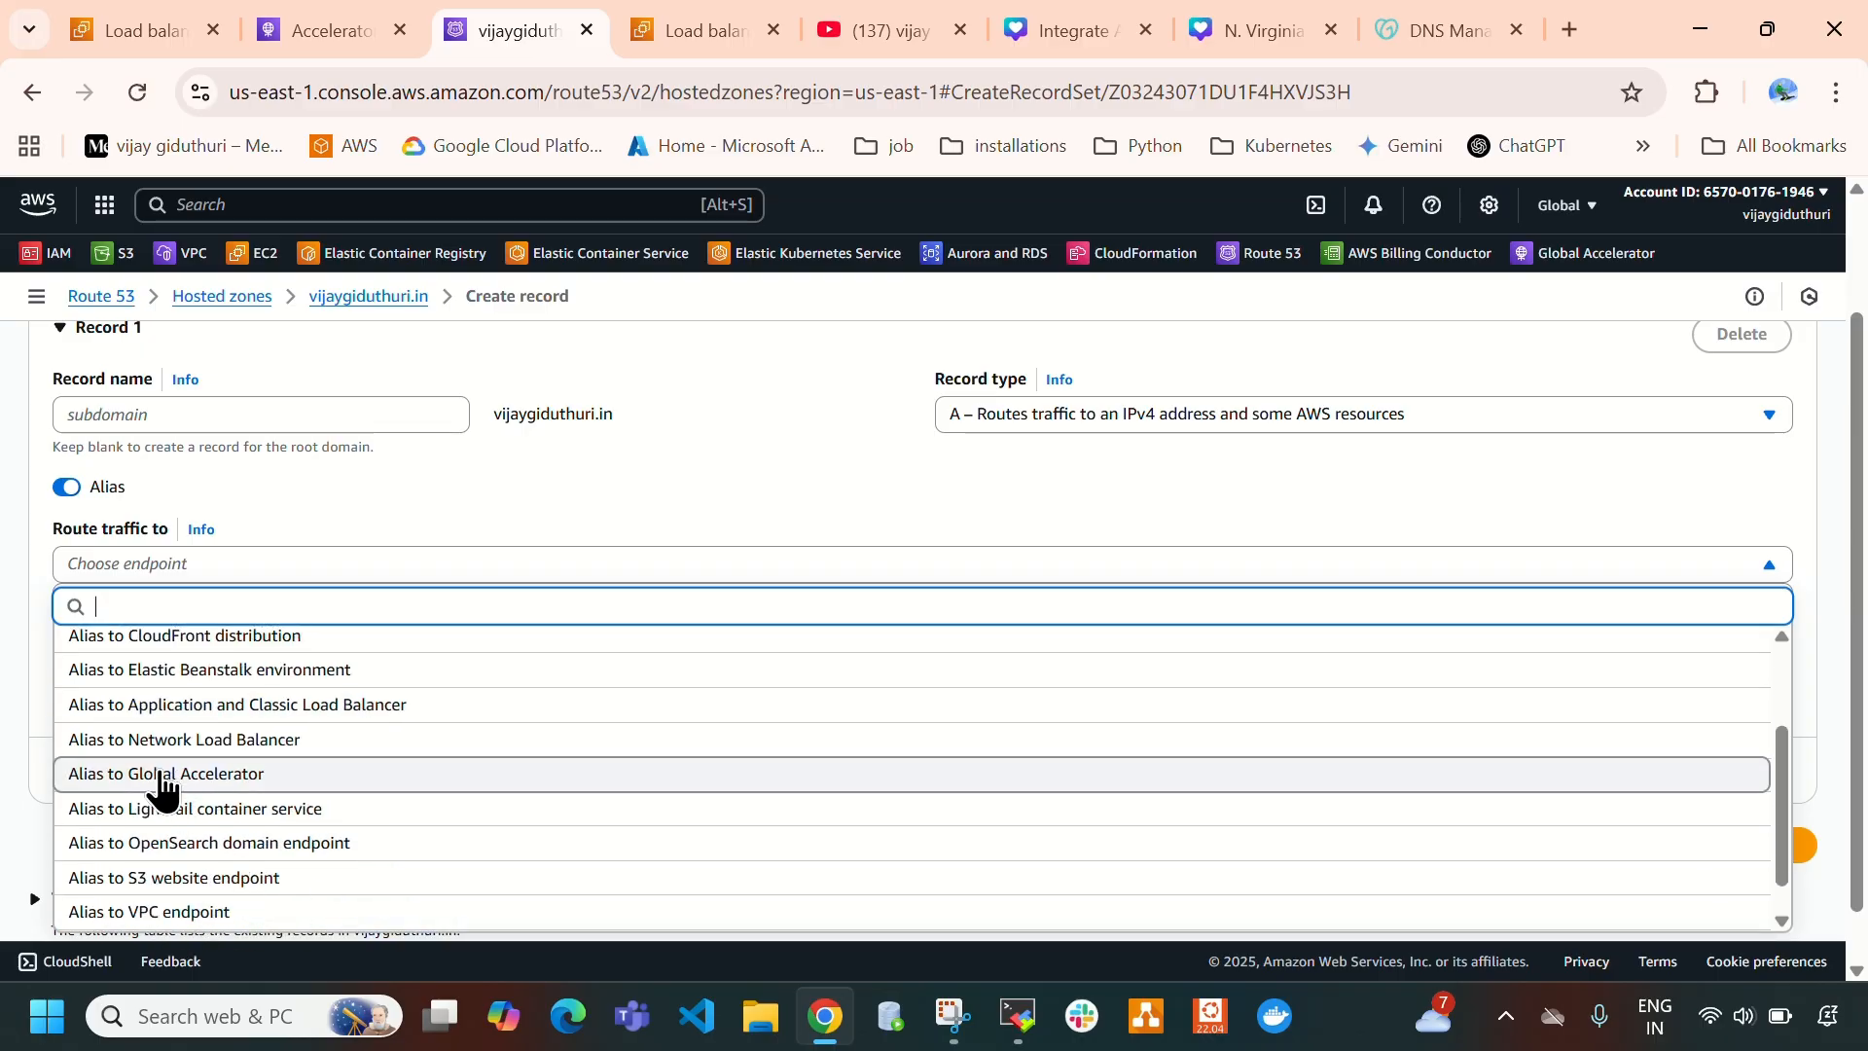
left_click(253, 786)
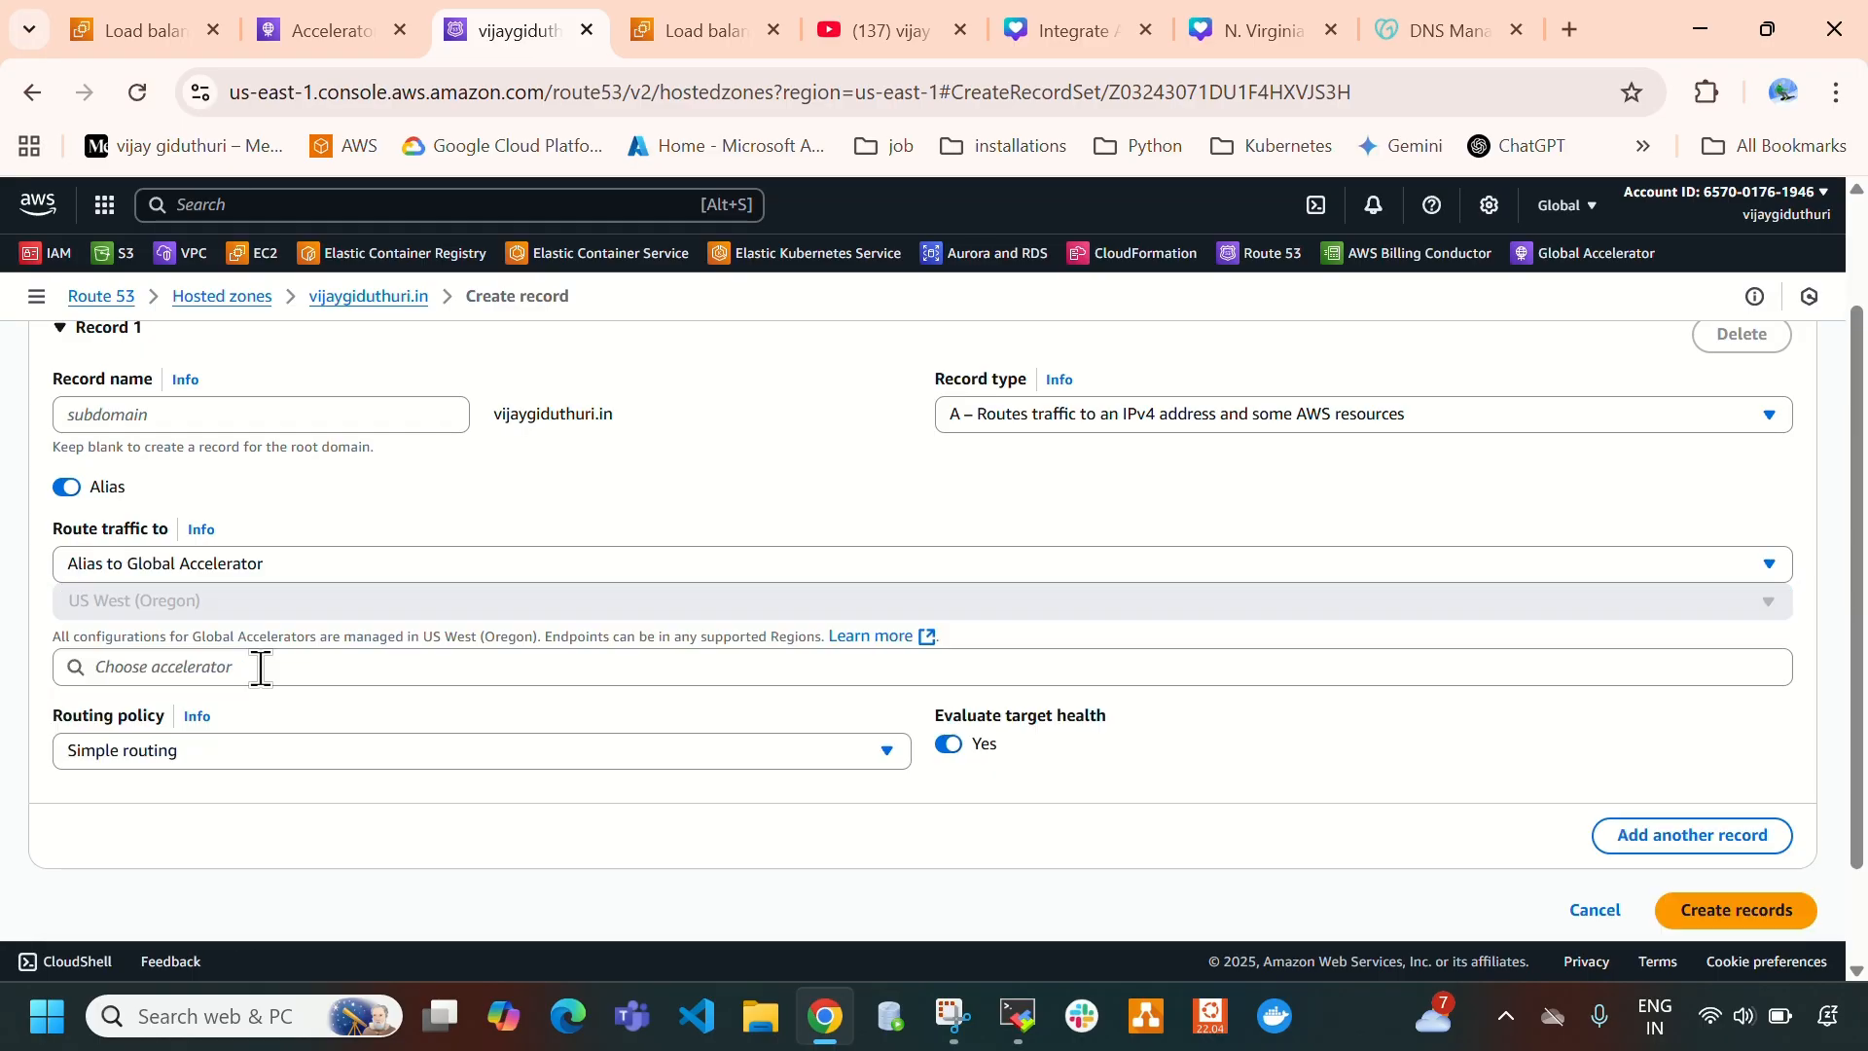
- Check the global-accelerator-virginia-mumbai details page and return to the Route 53 record form
left_click(268, 27)
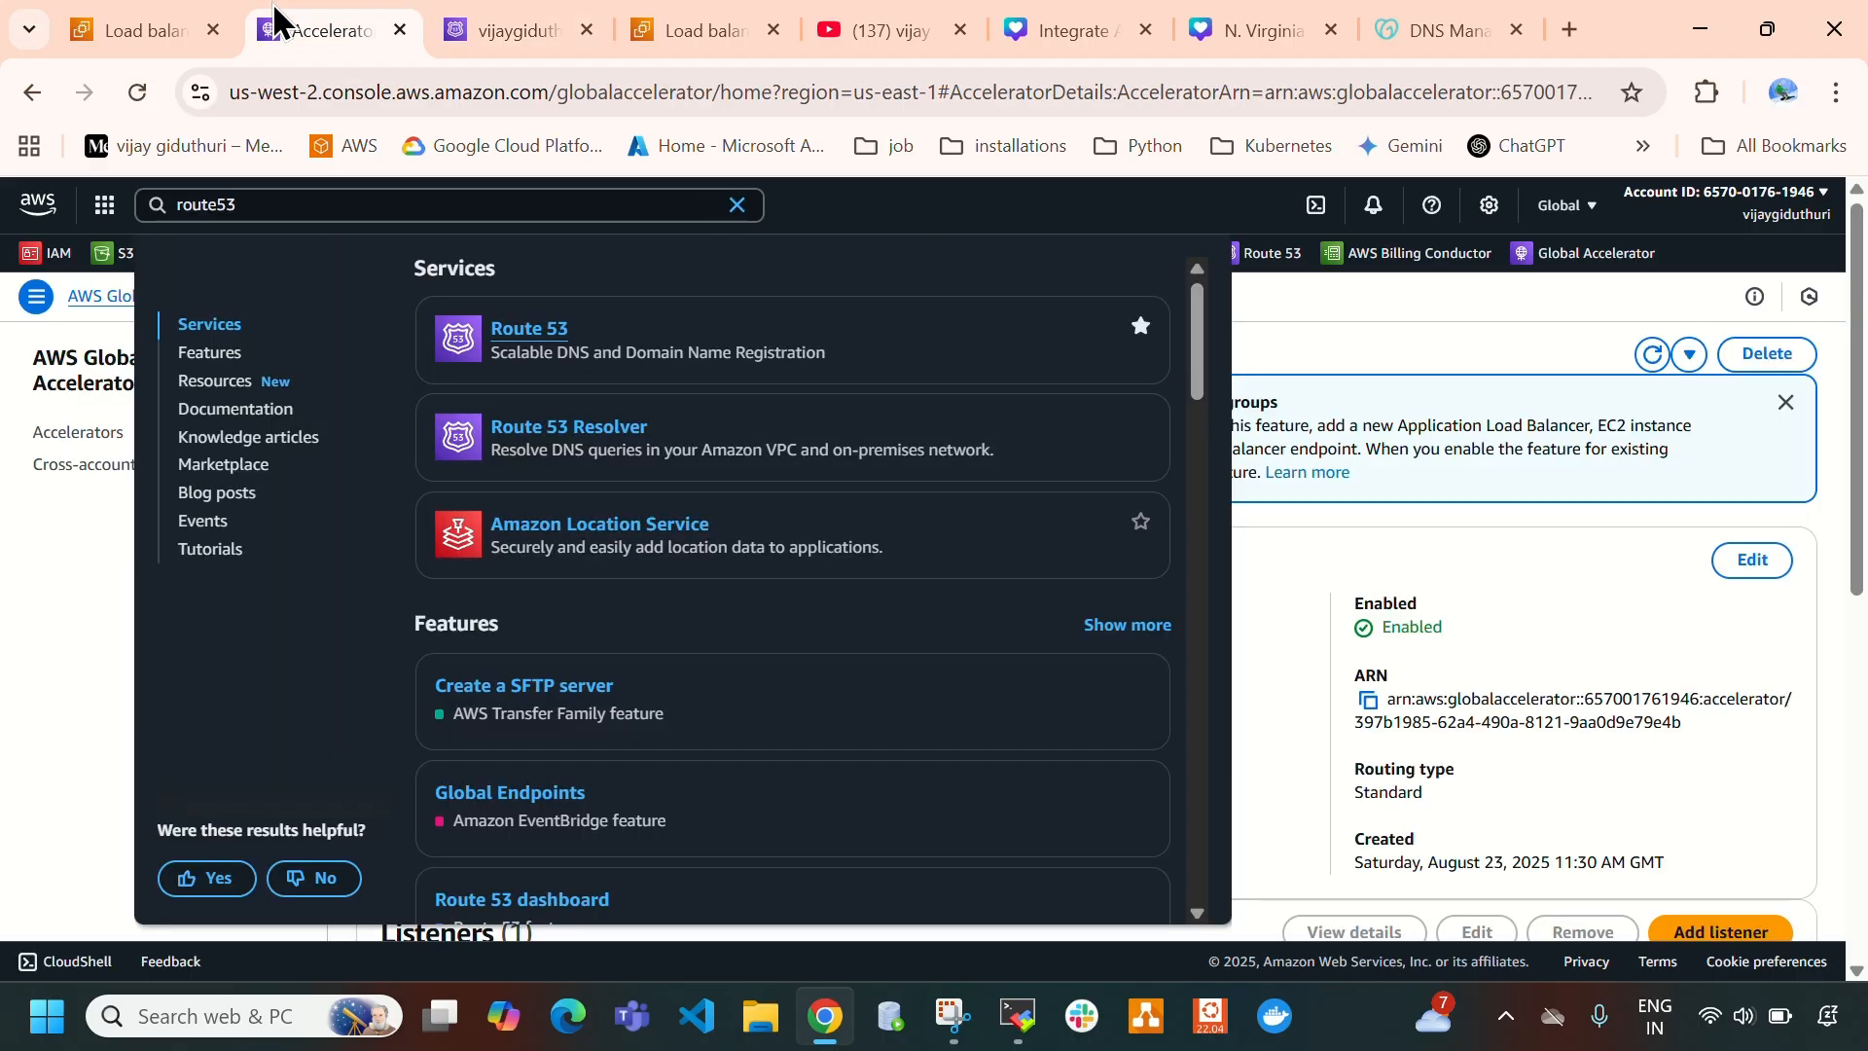
left_click(1380, 307)
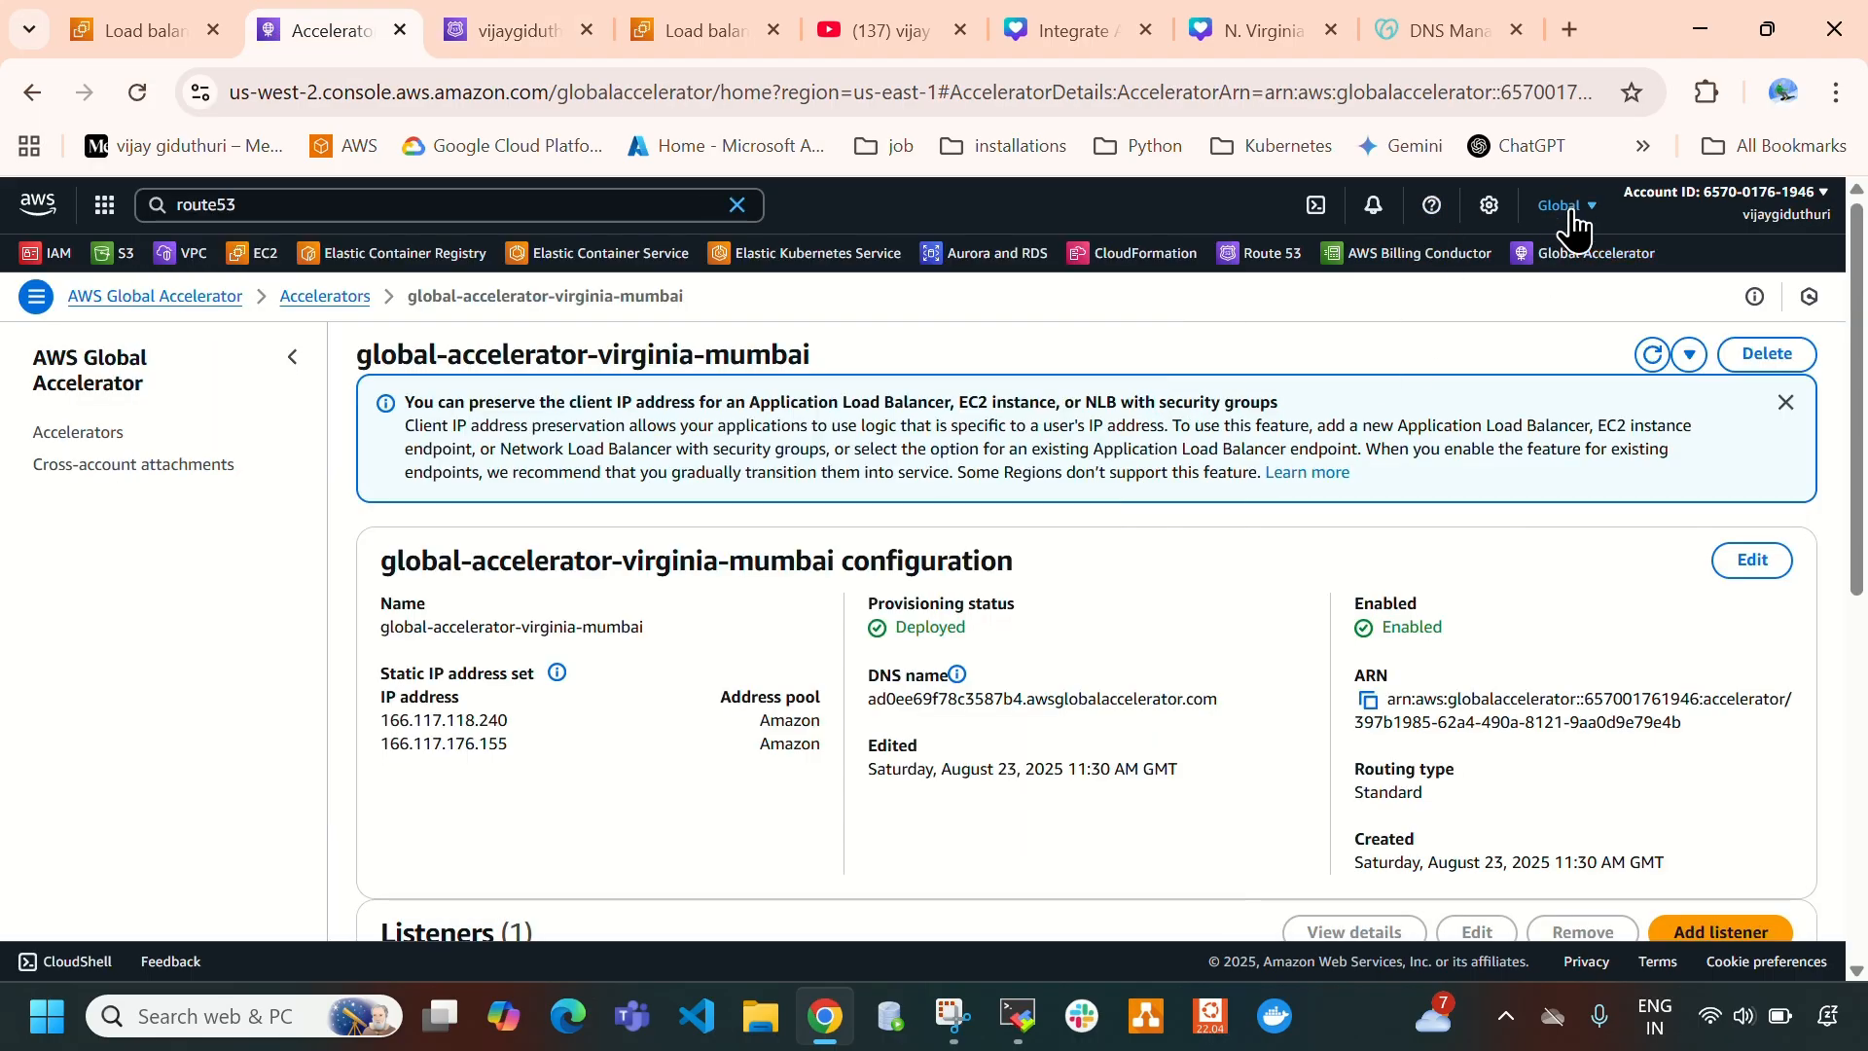
left_click(1574, 208)
left_click(1136, 339)
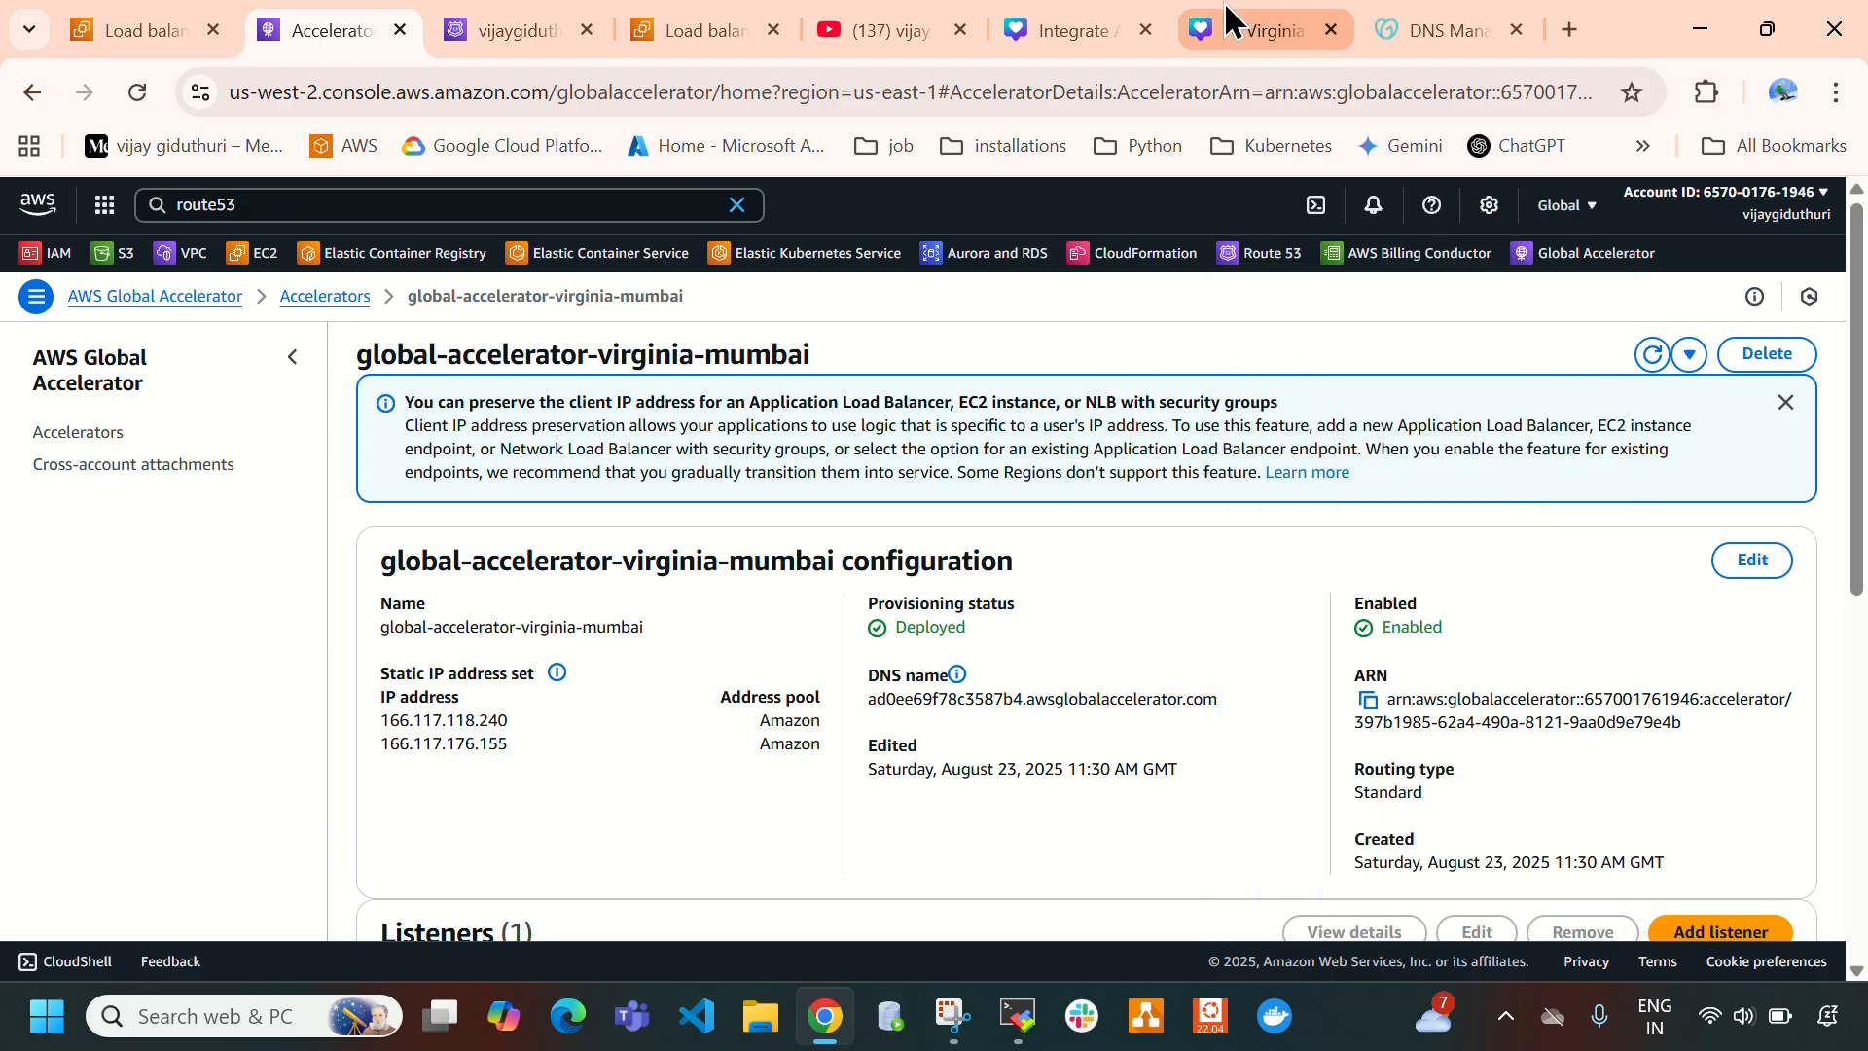
left_click(1255, 29)
left_click(516, 29)
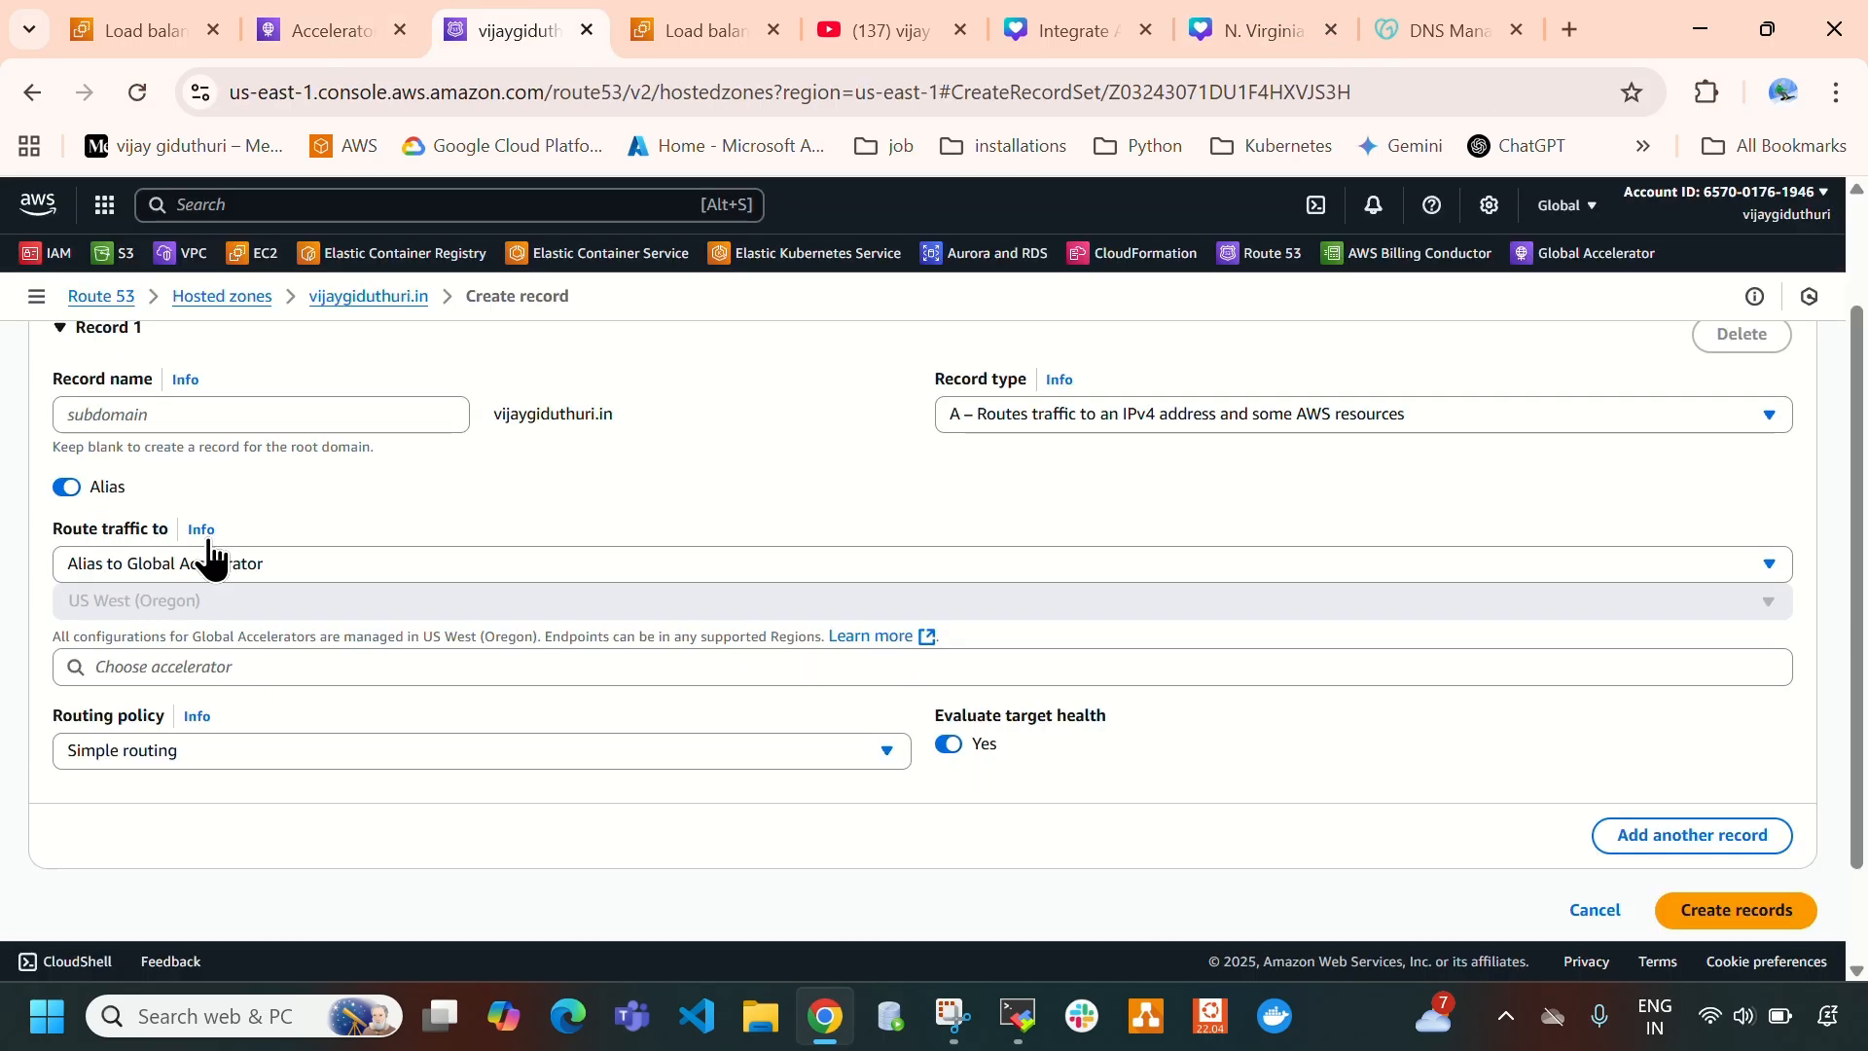
- Match the accelerator's DNS name against its details page, choose ad0ee69f78c3587b4.awsglobalaccelerator.com as the alias target, and create the record
left_click(138, 668)
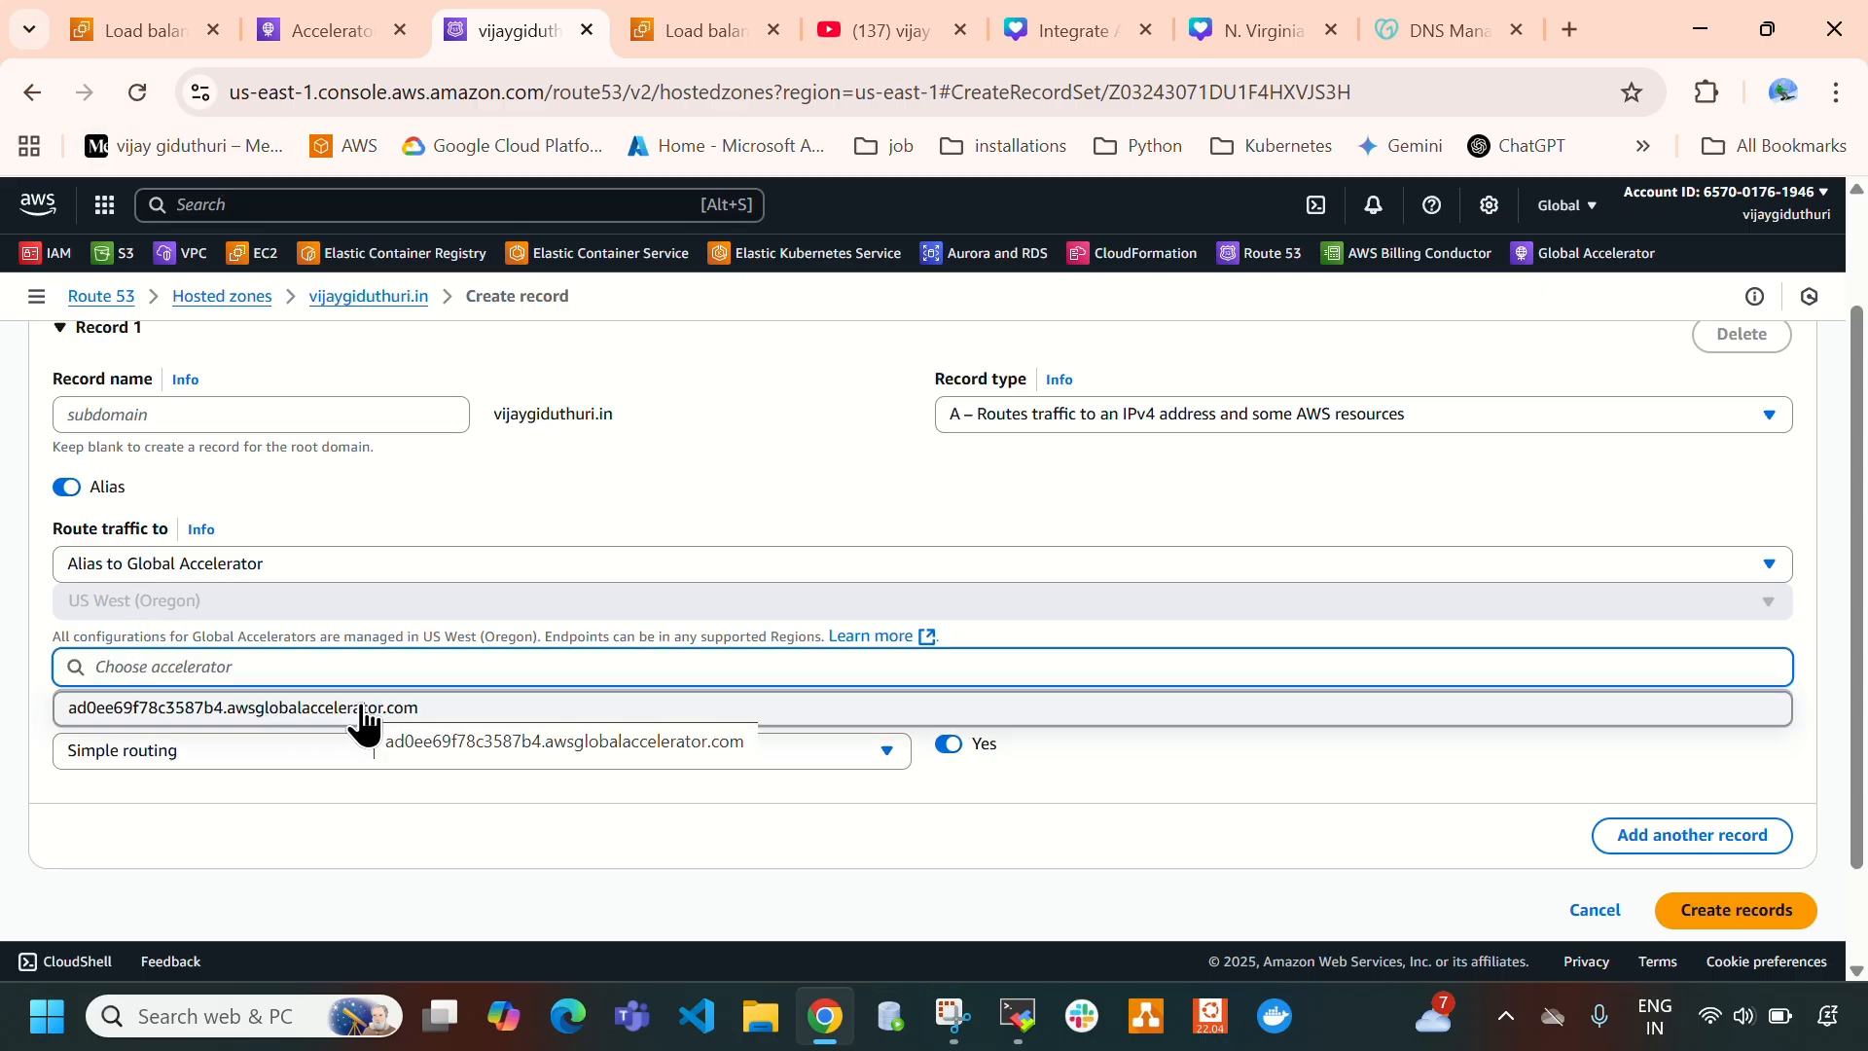
left_click(309, 31)
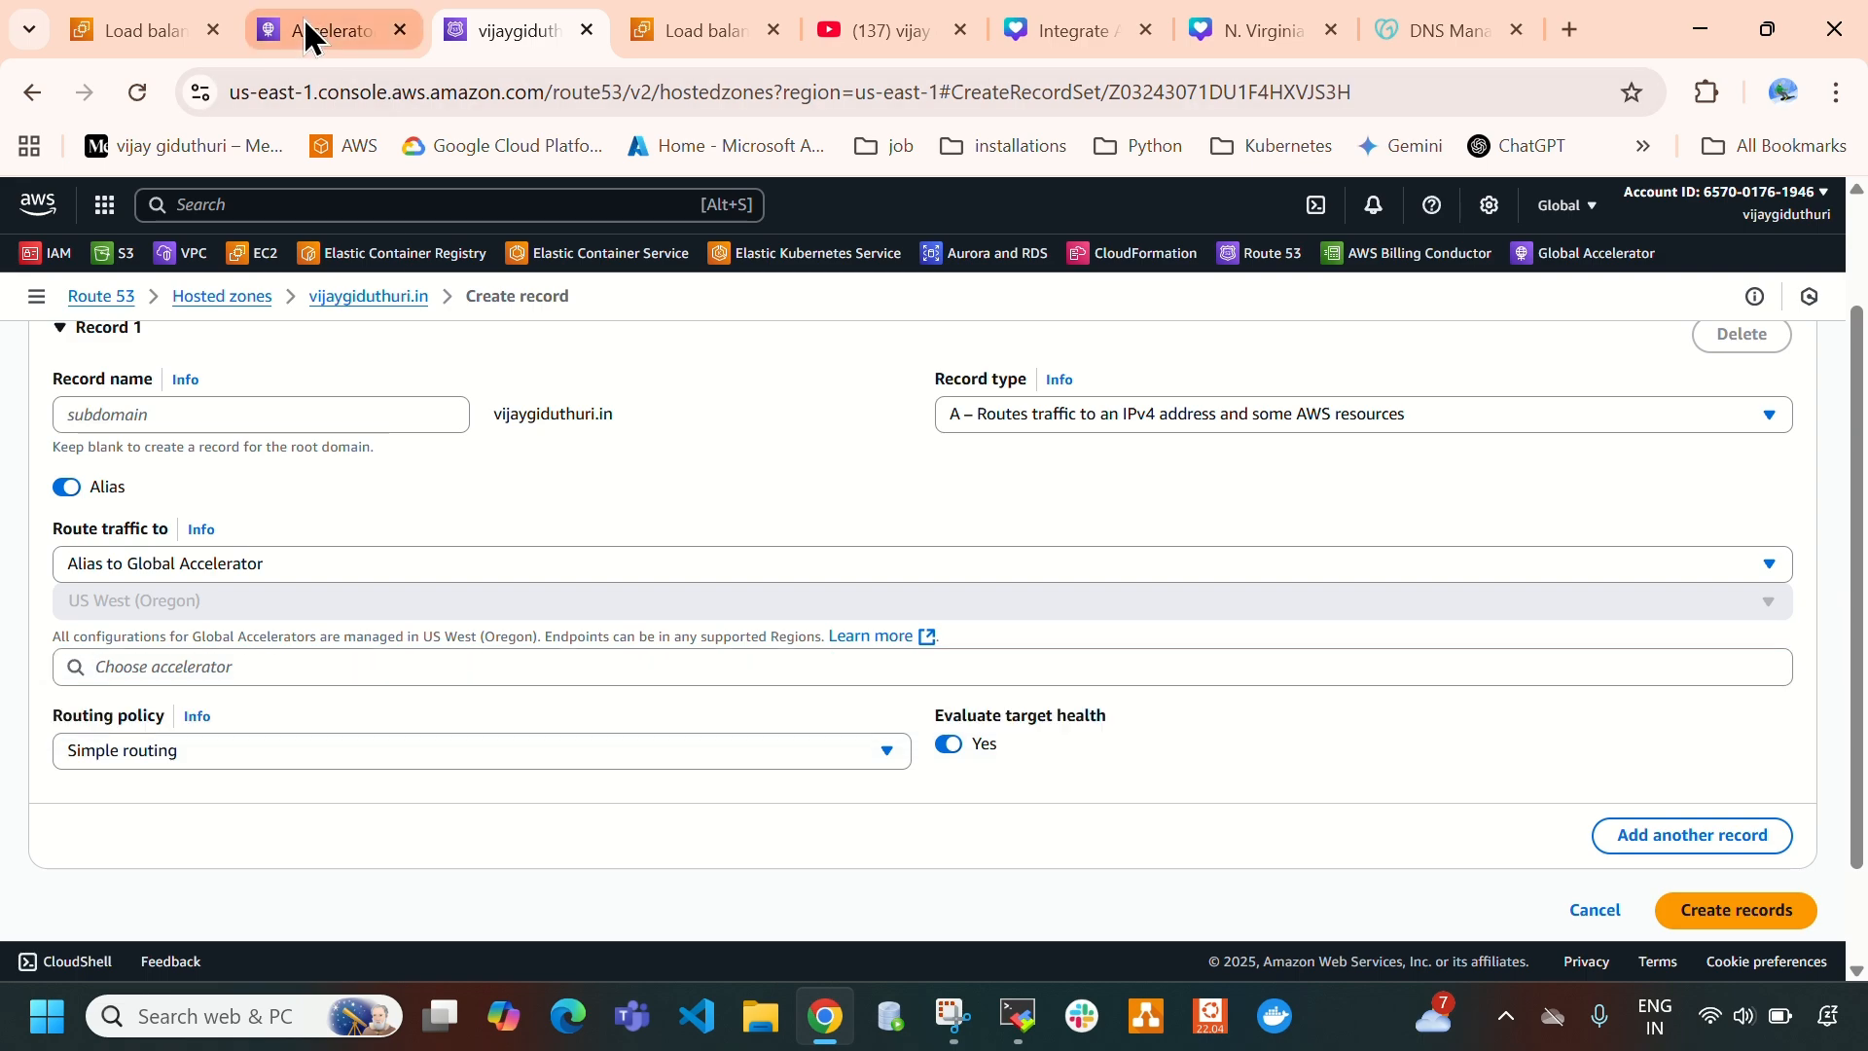
left_click_drag(866, 699, 1224, 710)
left_click(492, 30)
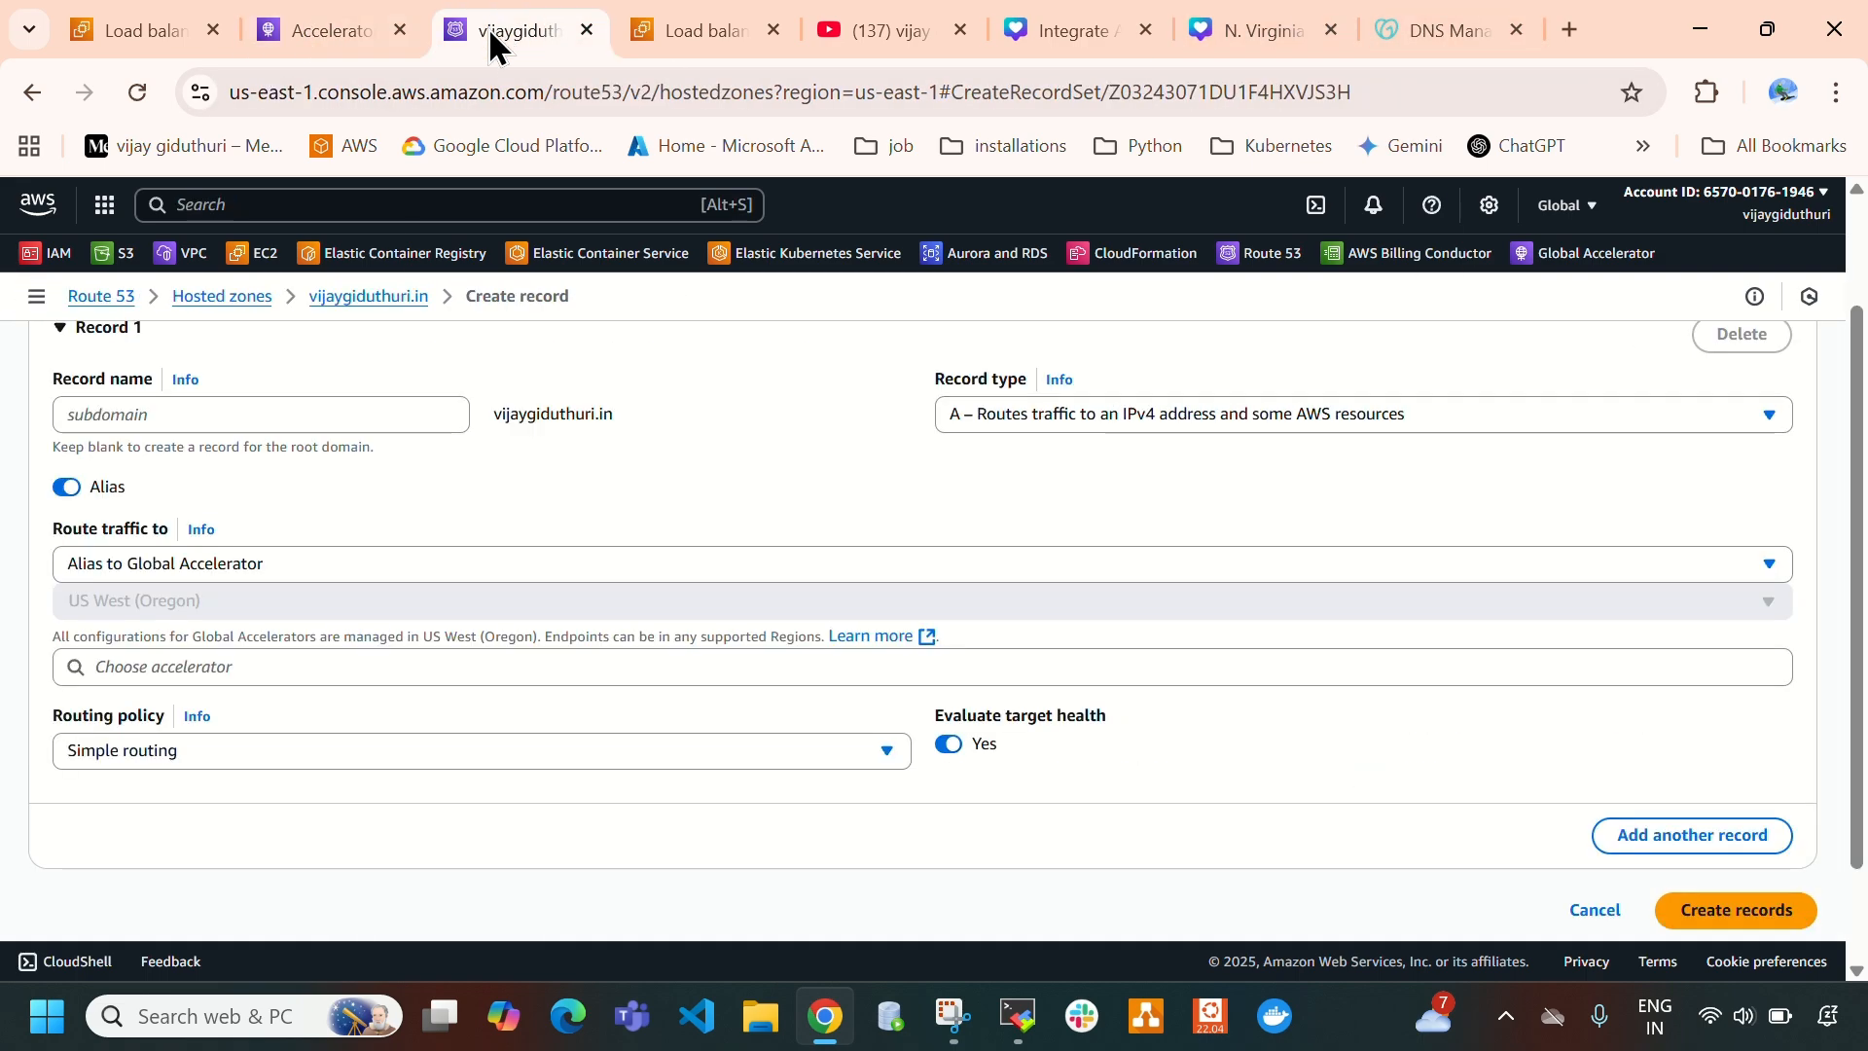
left_click(263, 666)
left_click(309, 709)
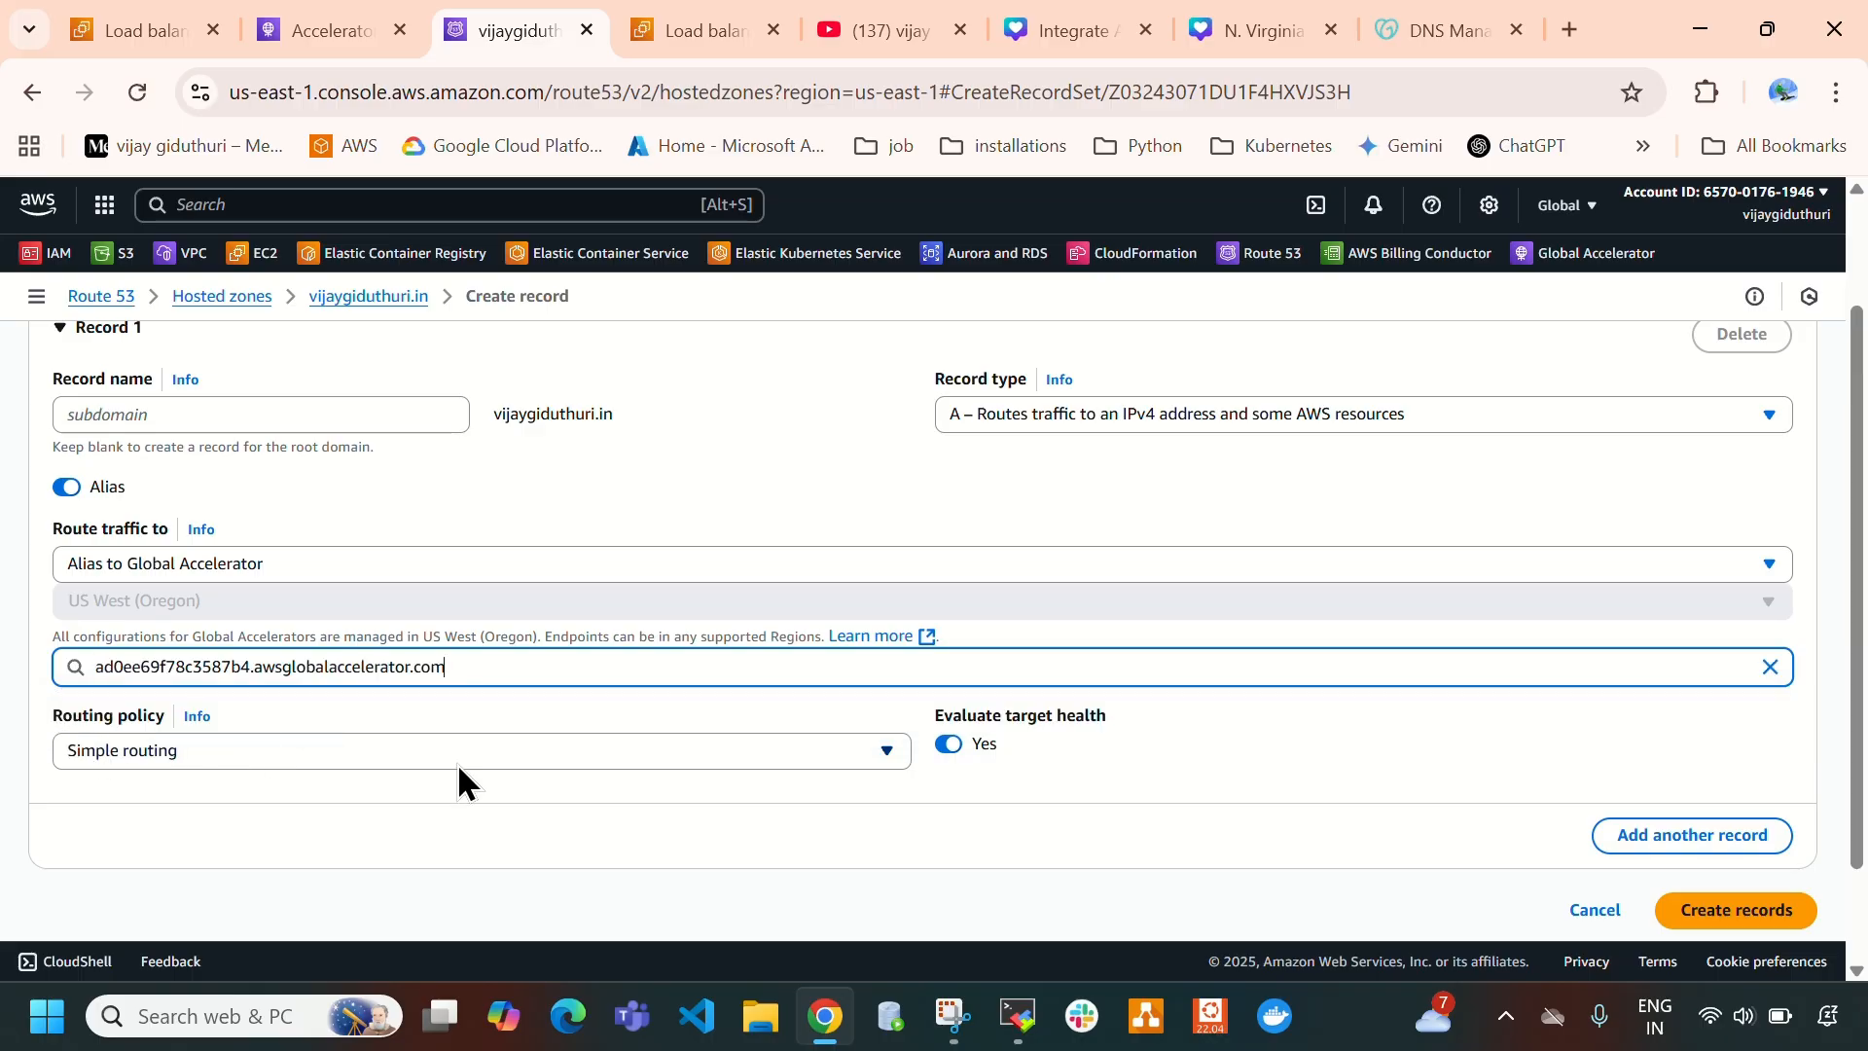
scroll(457, 762, "down", 2)
left_click(1752, 796)
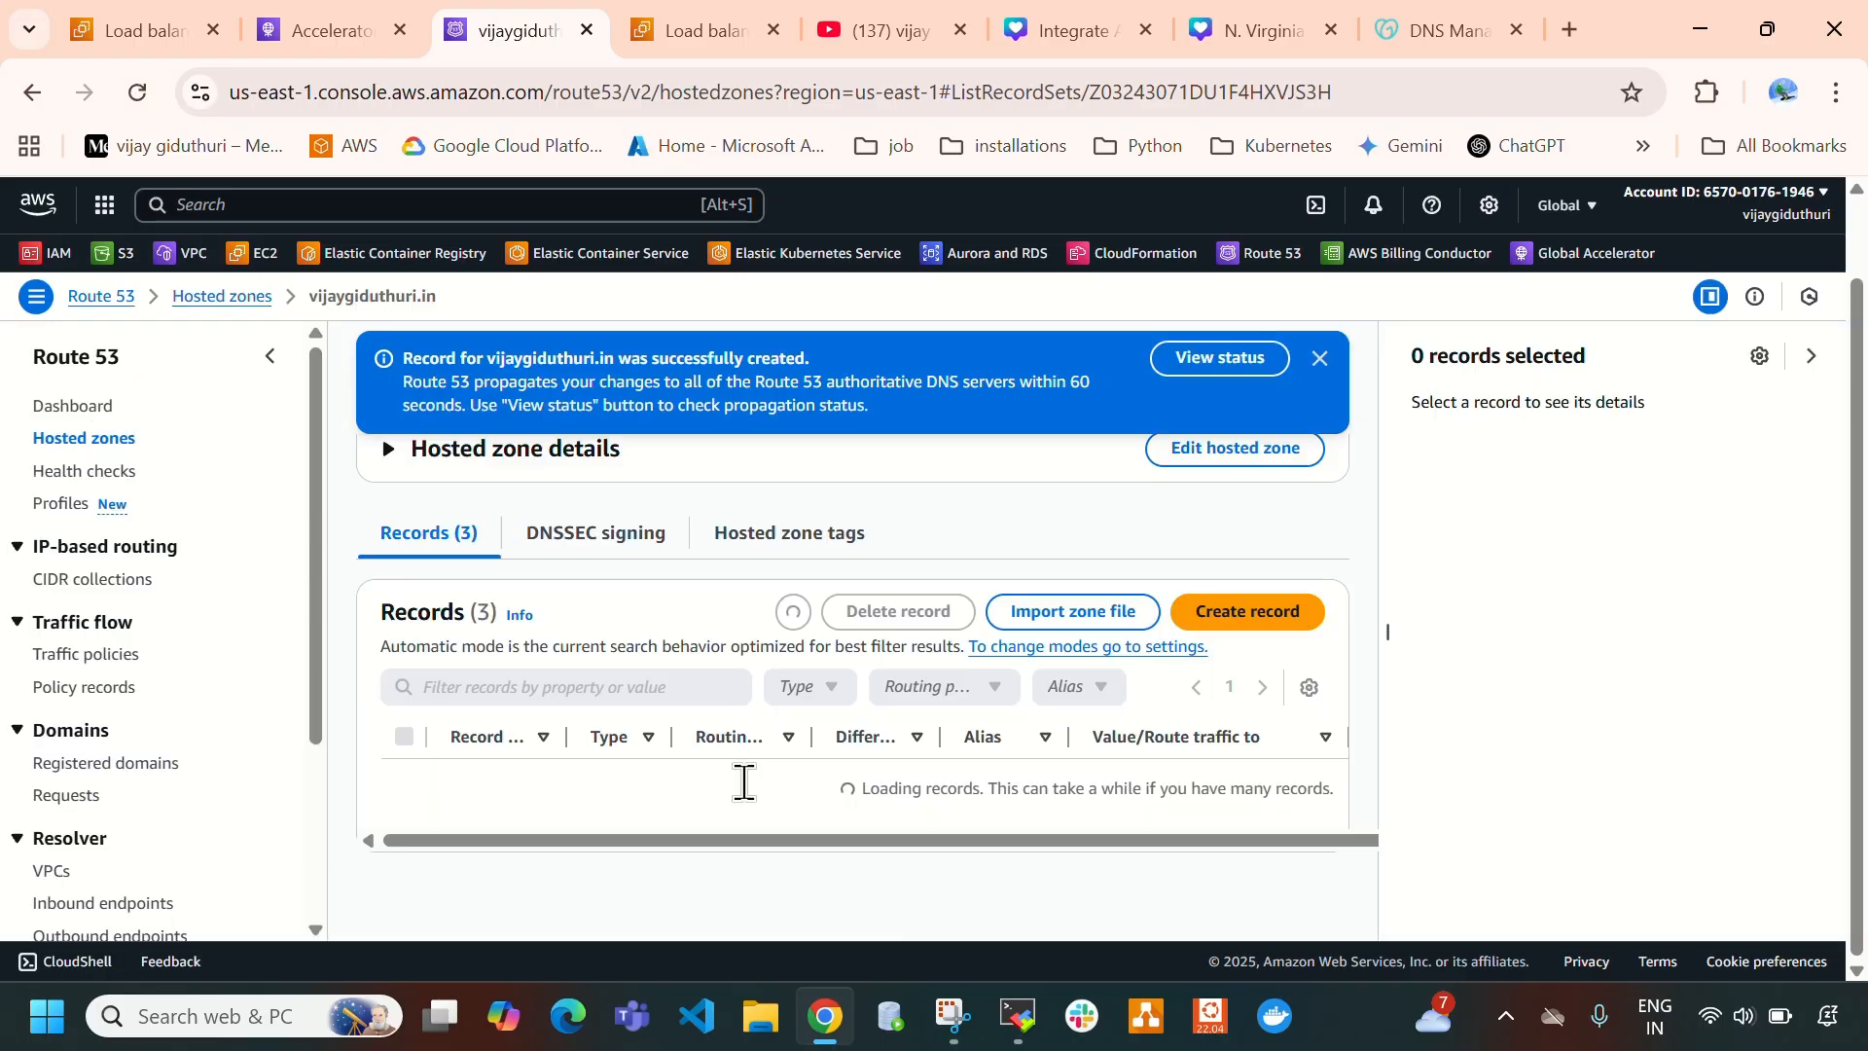
- Select the new A record in the hosted zone and inspect its details, especially the accelerator value
scroll(747, 790, "down", 2)
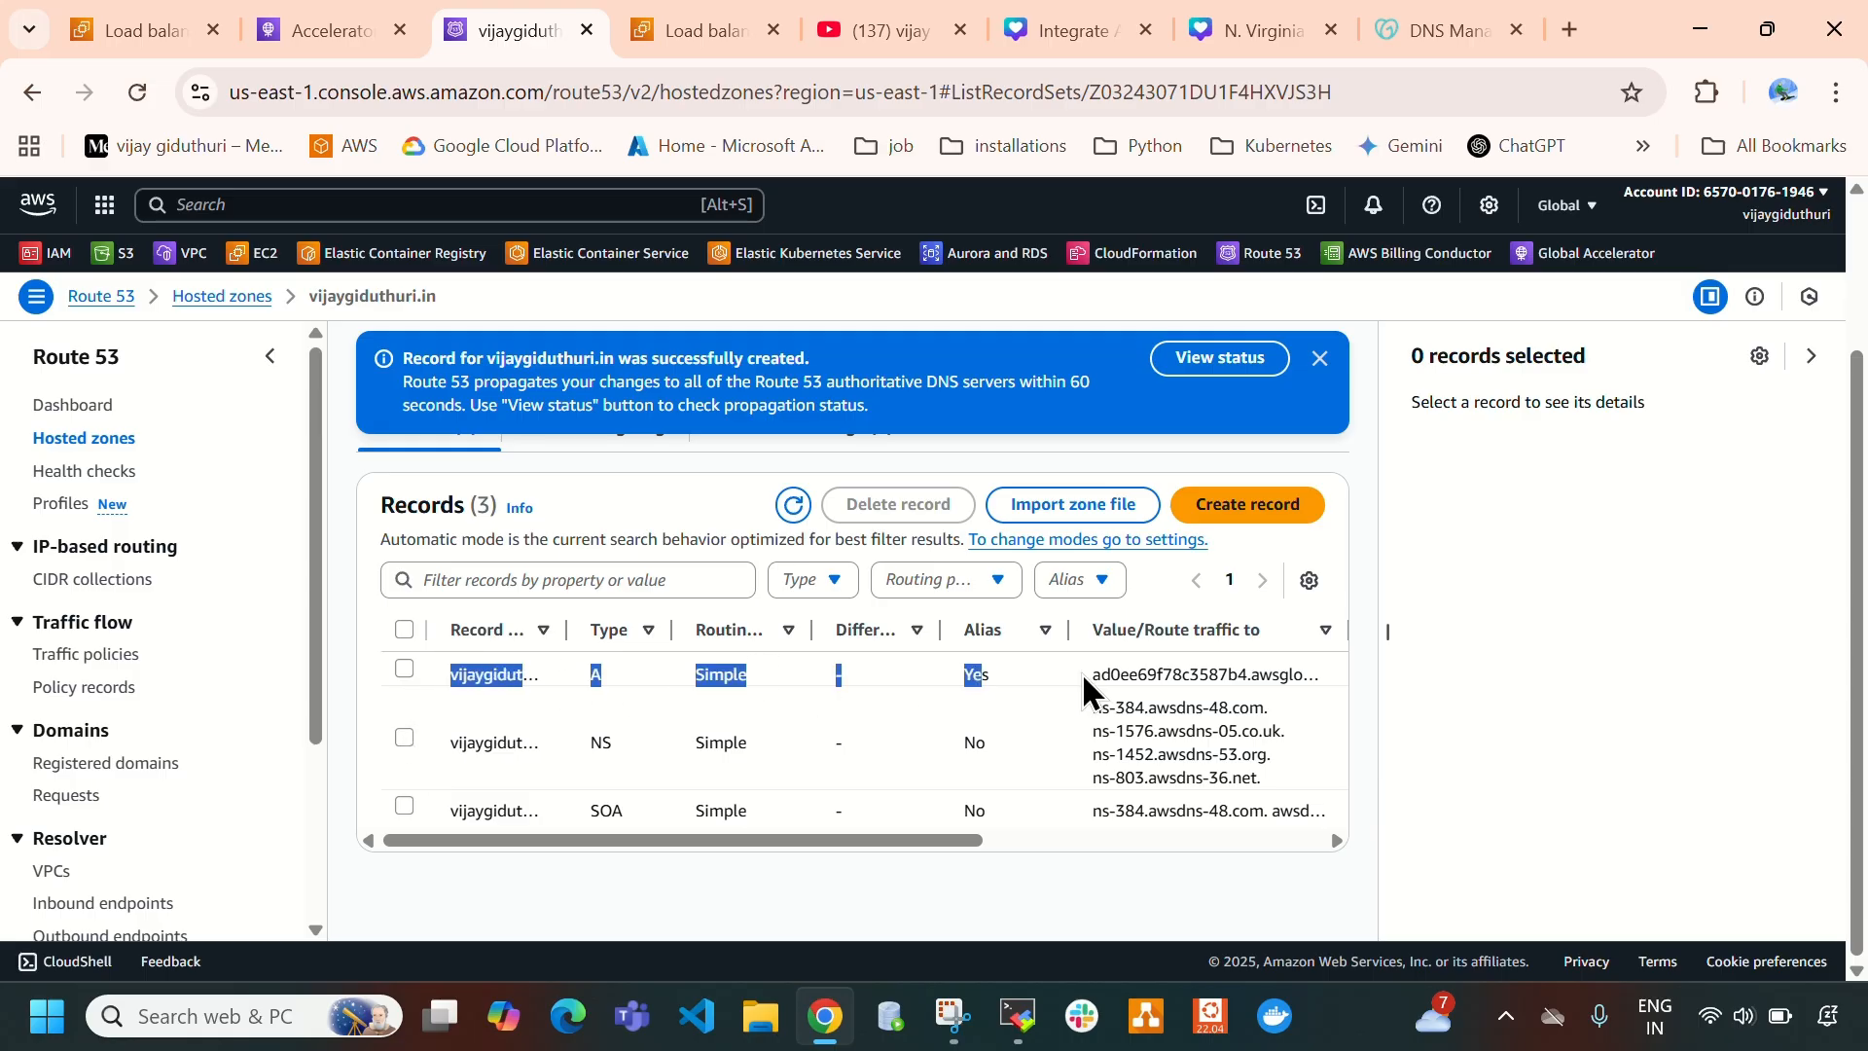
left_click_drag(1090, 677, 1239, 673)
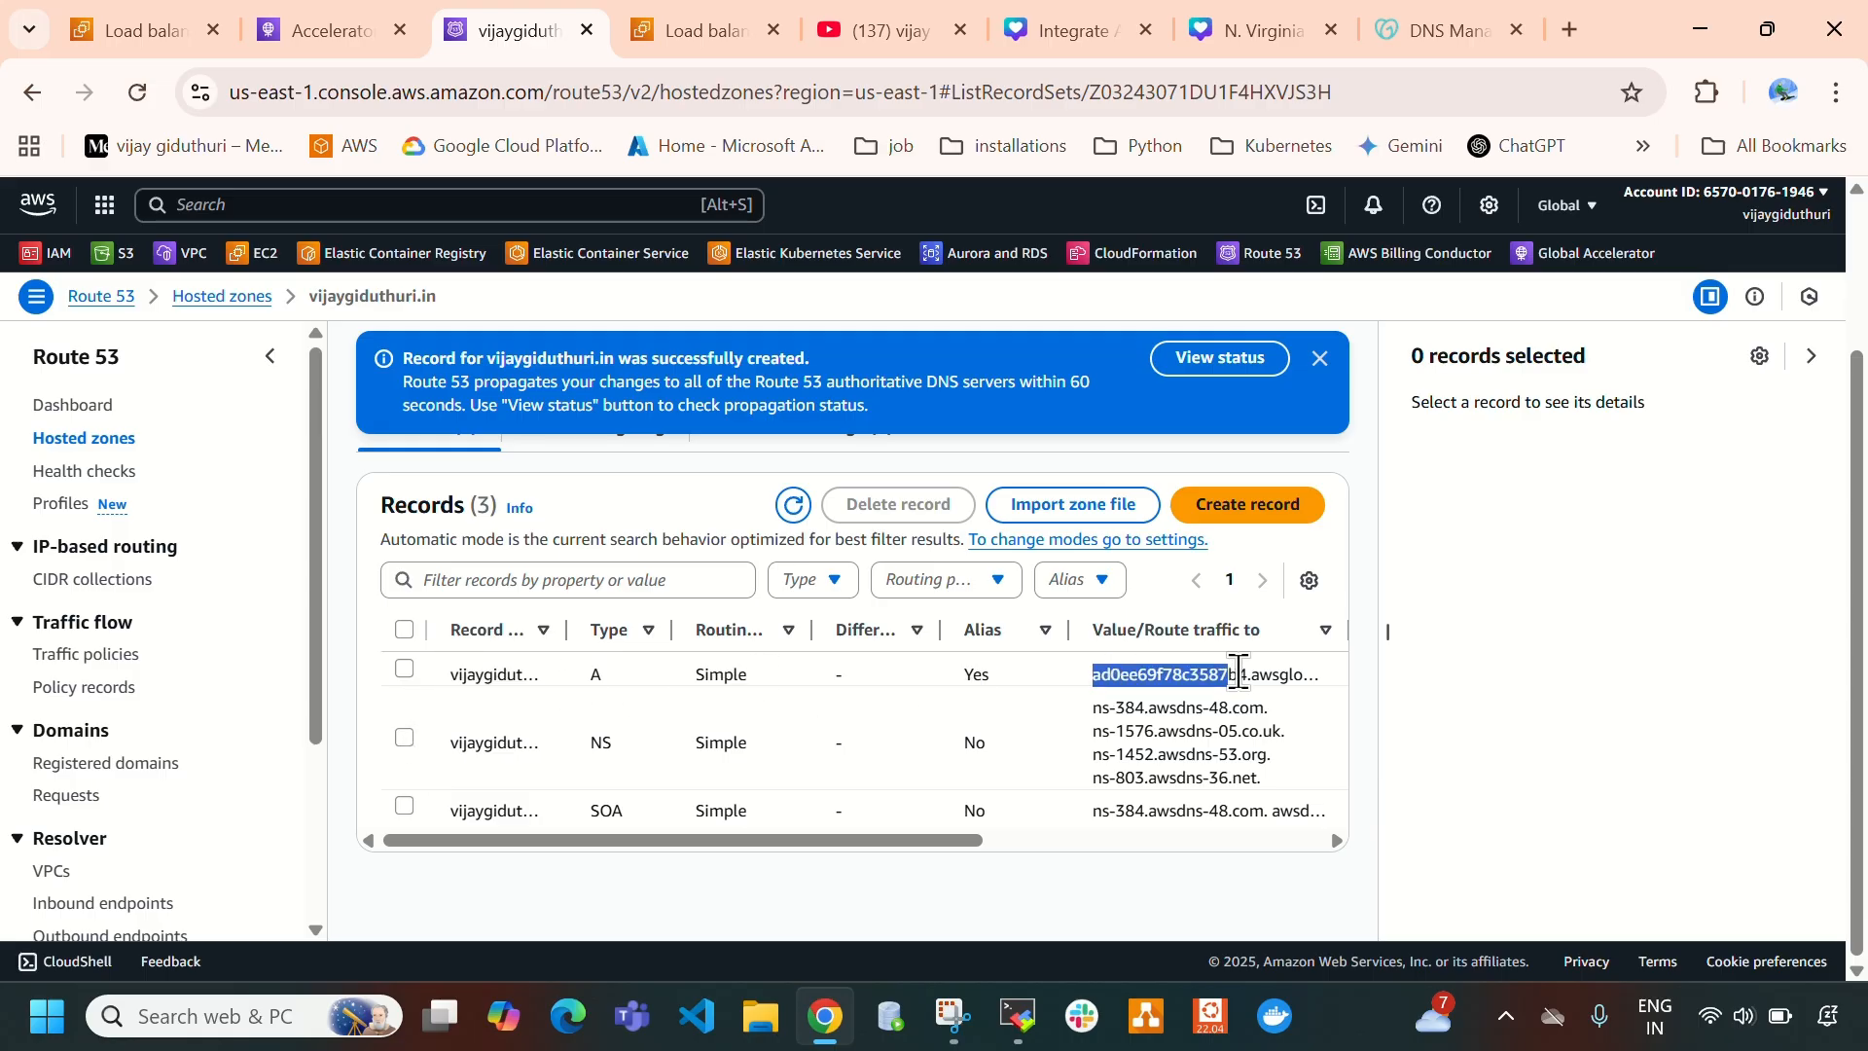
left_click(422, 668)
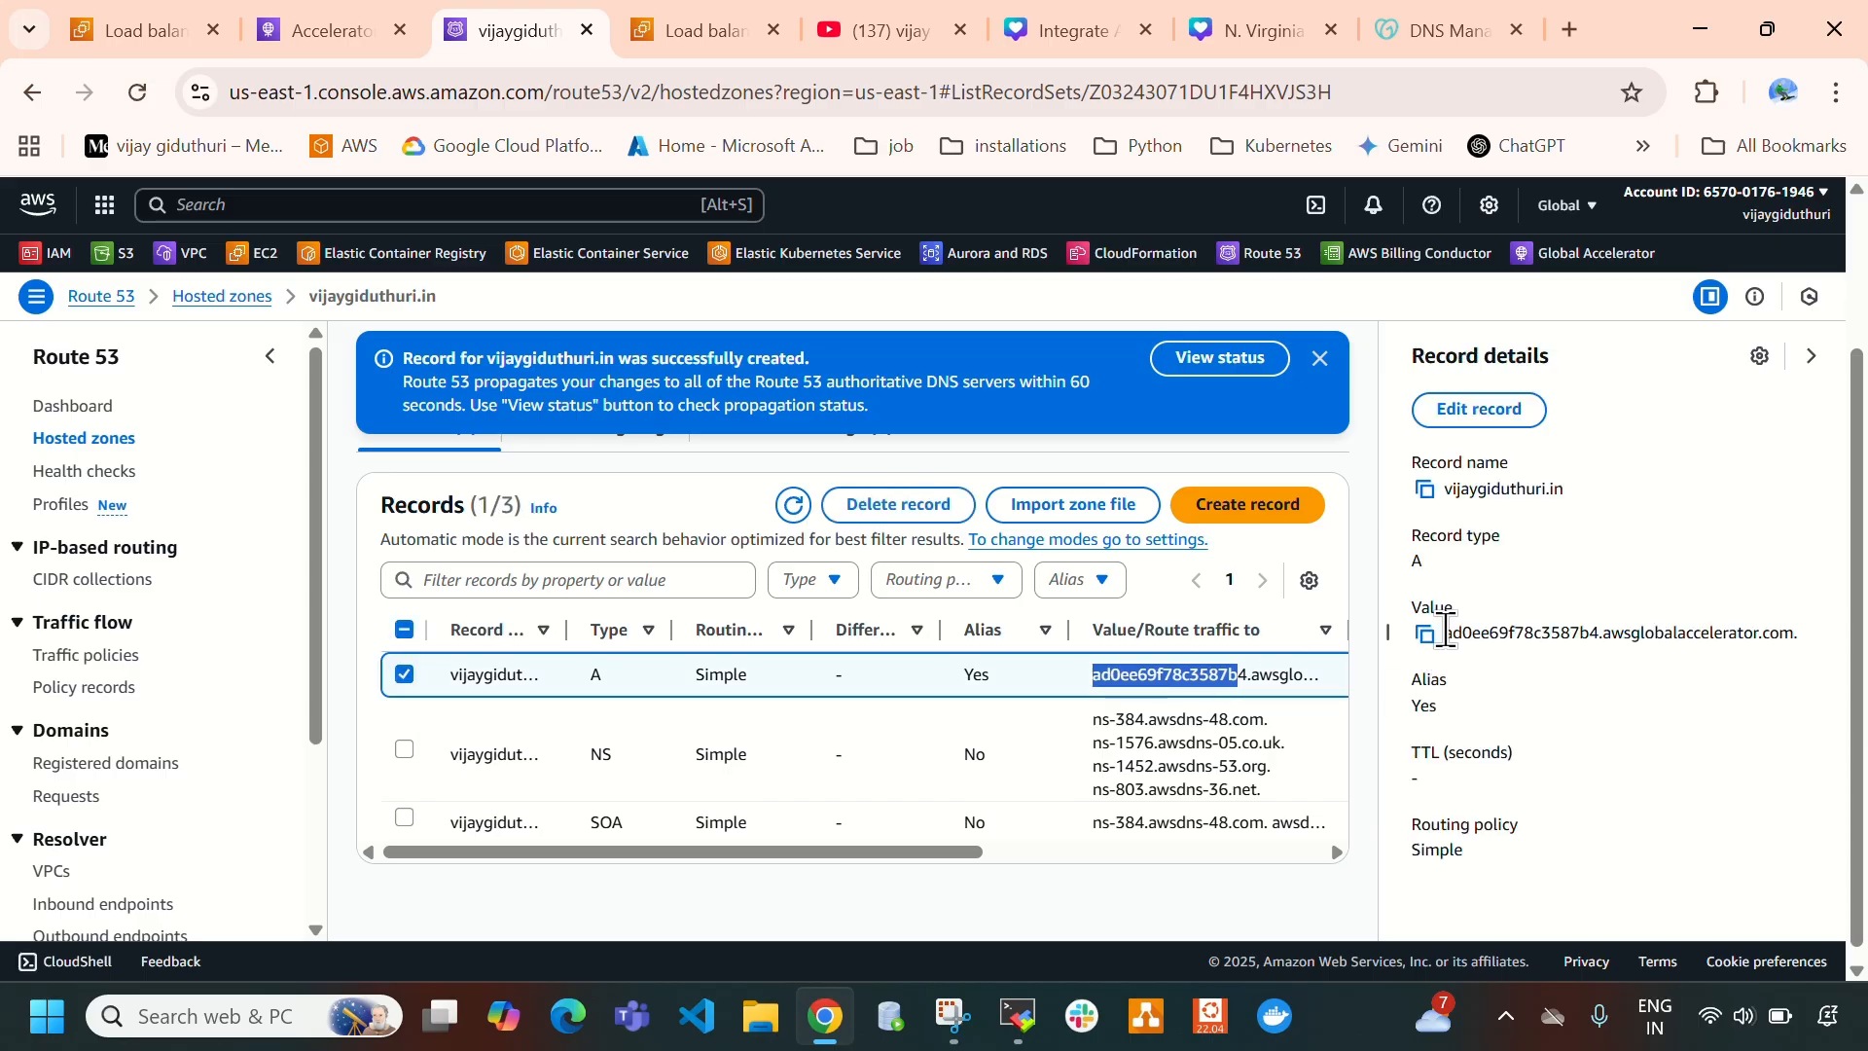
left_click_drag(1447, 632, 1812, 643)
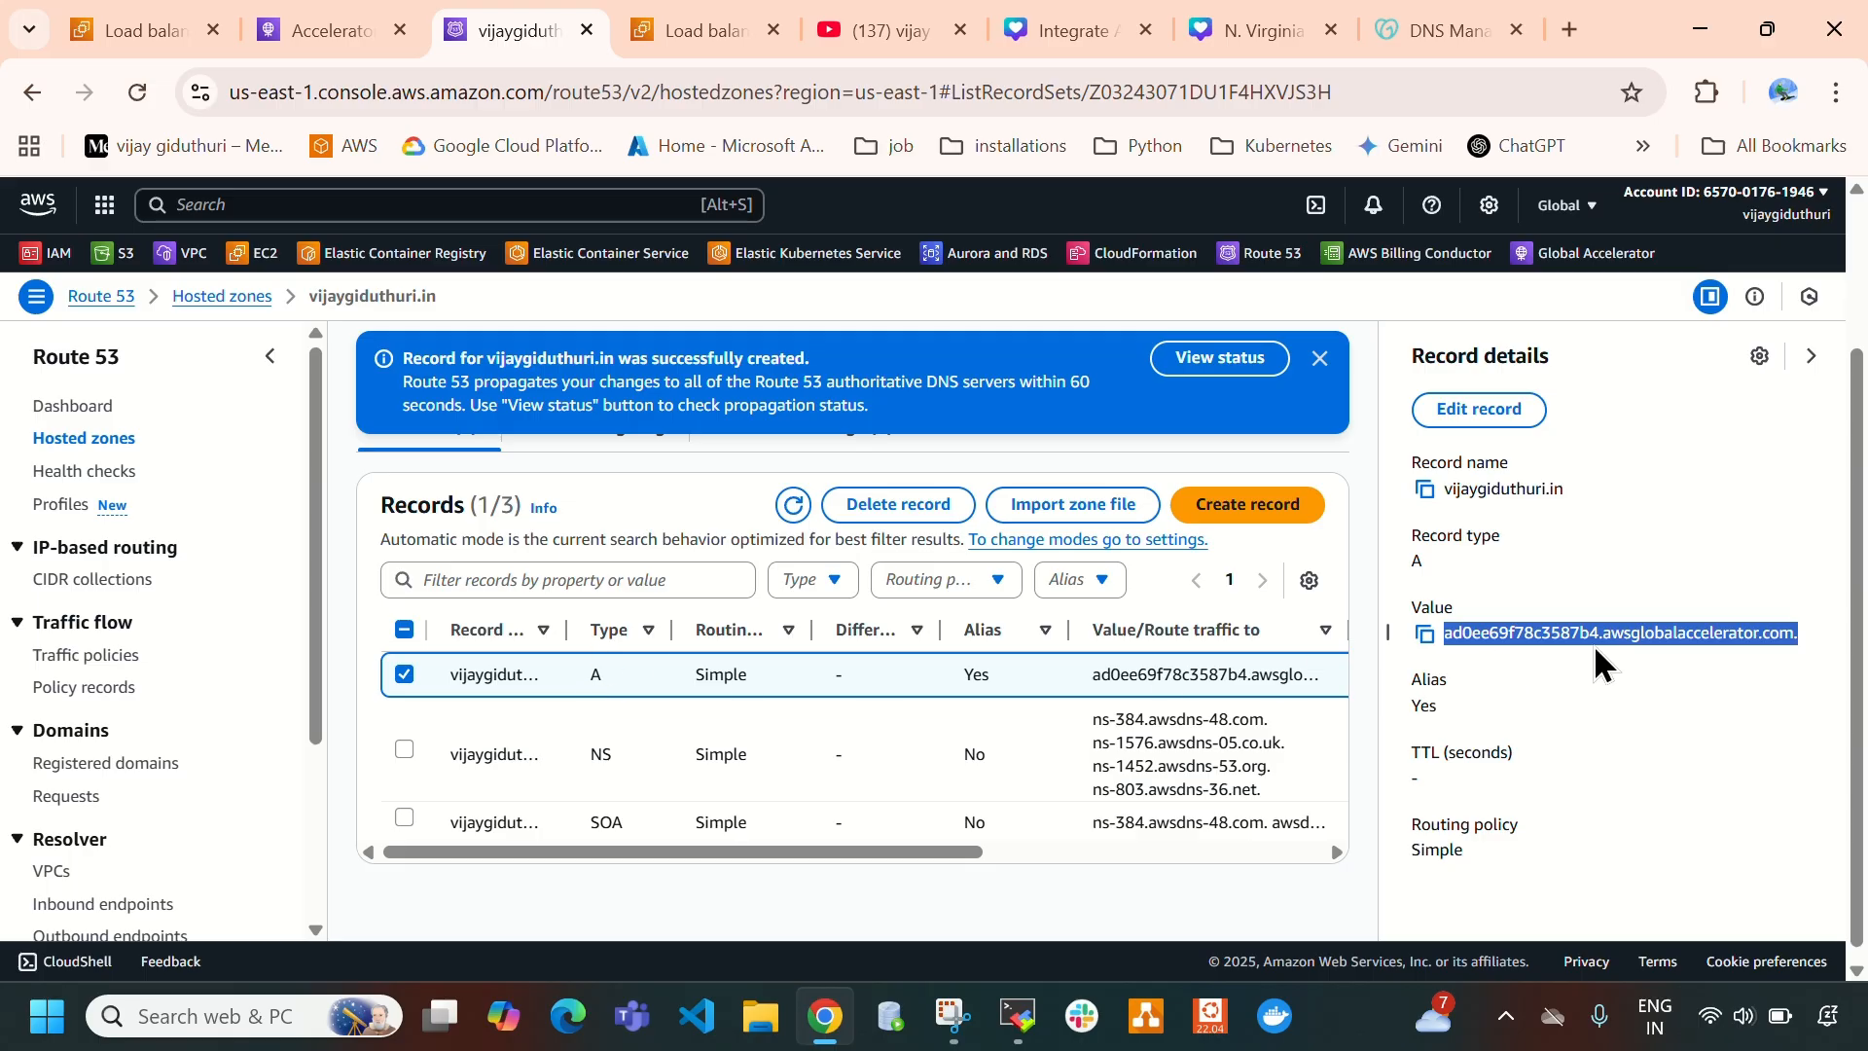
- View the propagation status of the record change and refresh it
left_click(1212, 365)
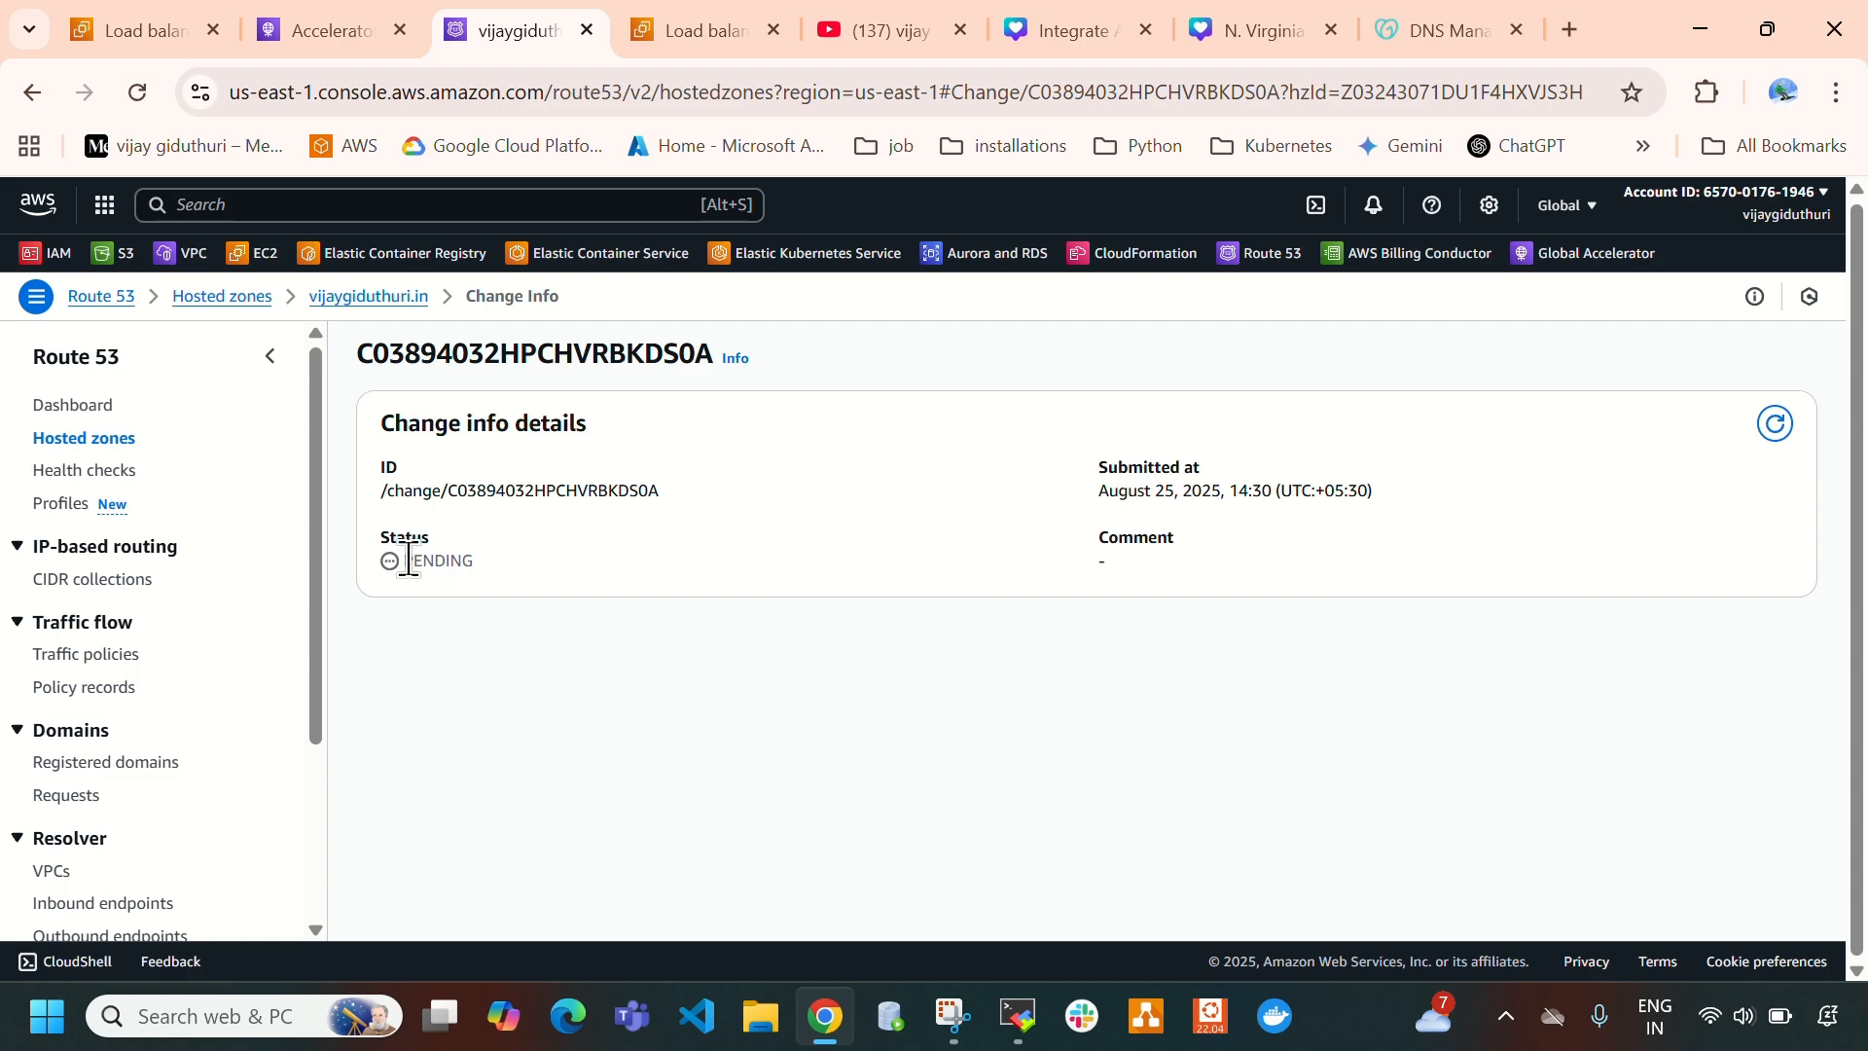
left_click_drag(405, 561, 505, 565)
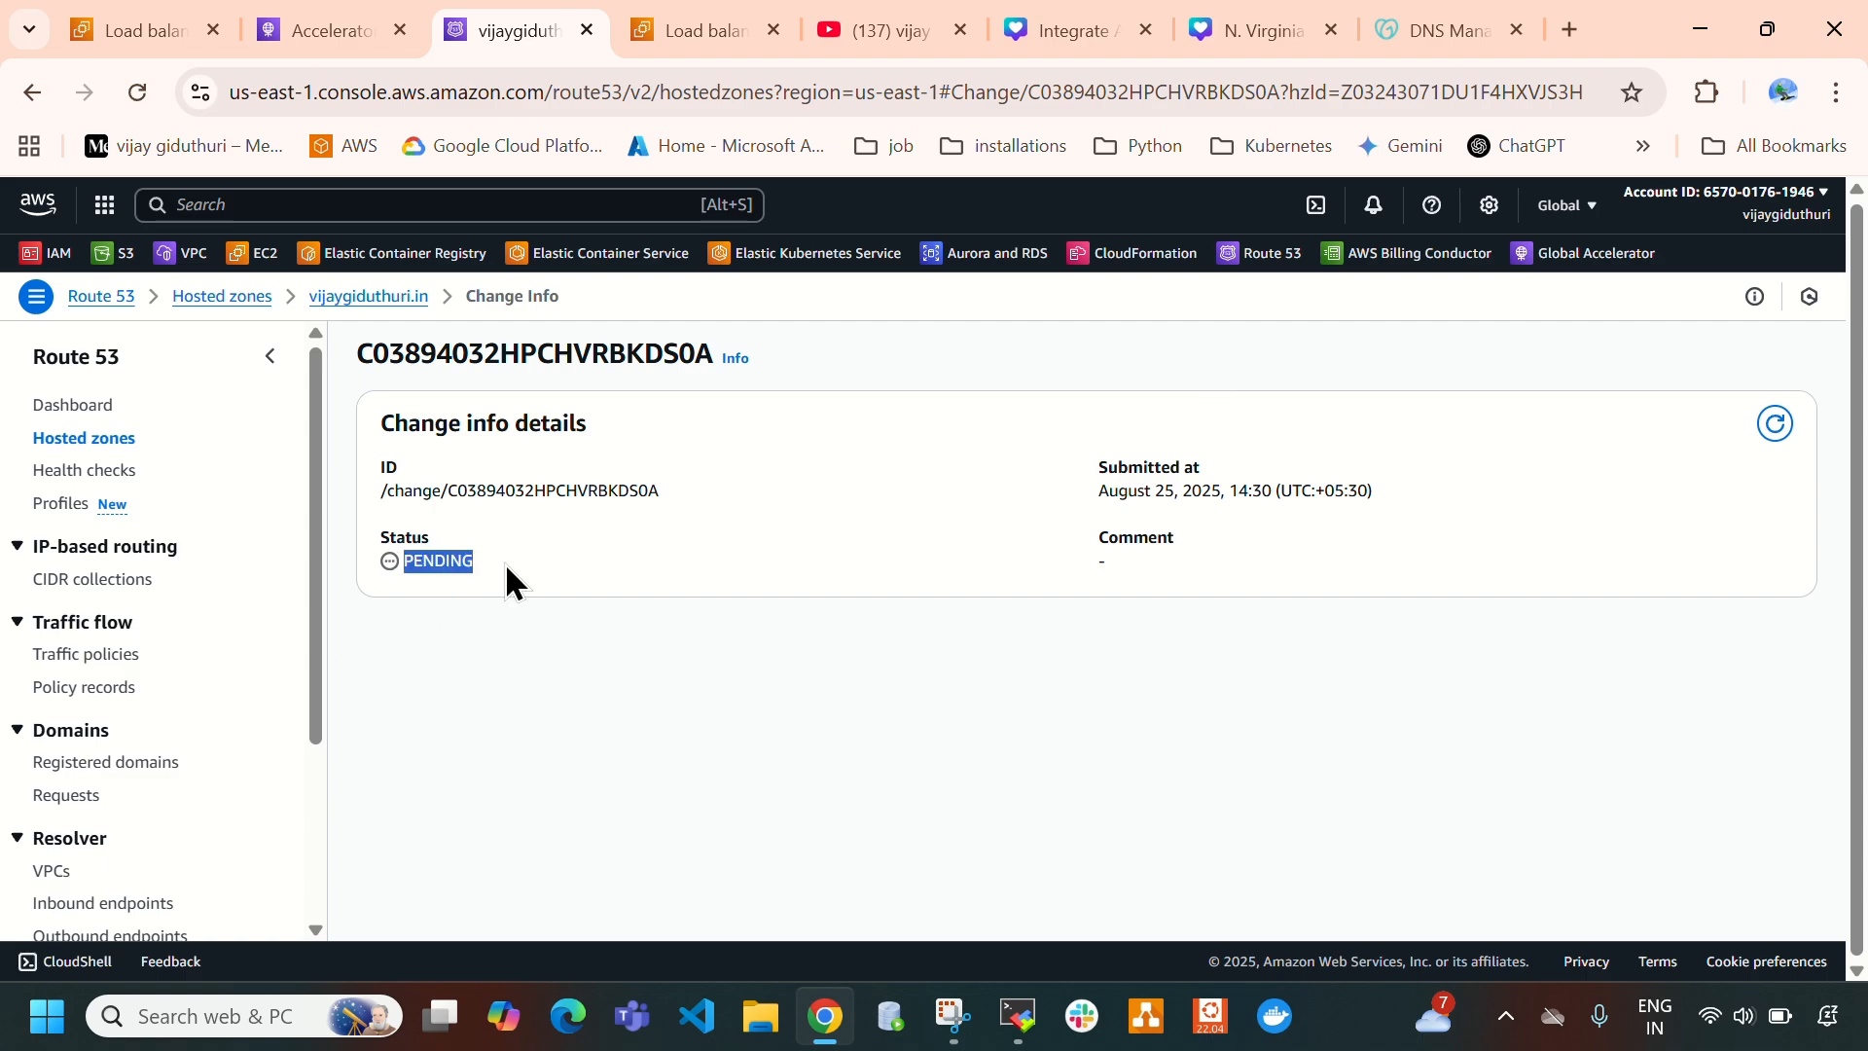
left_click(1776, 428)
left_click_drag(405, 562, 506, 570)
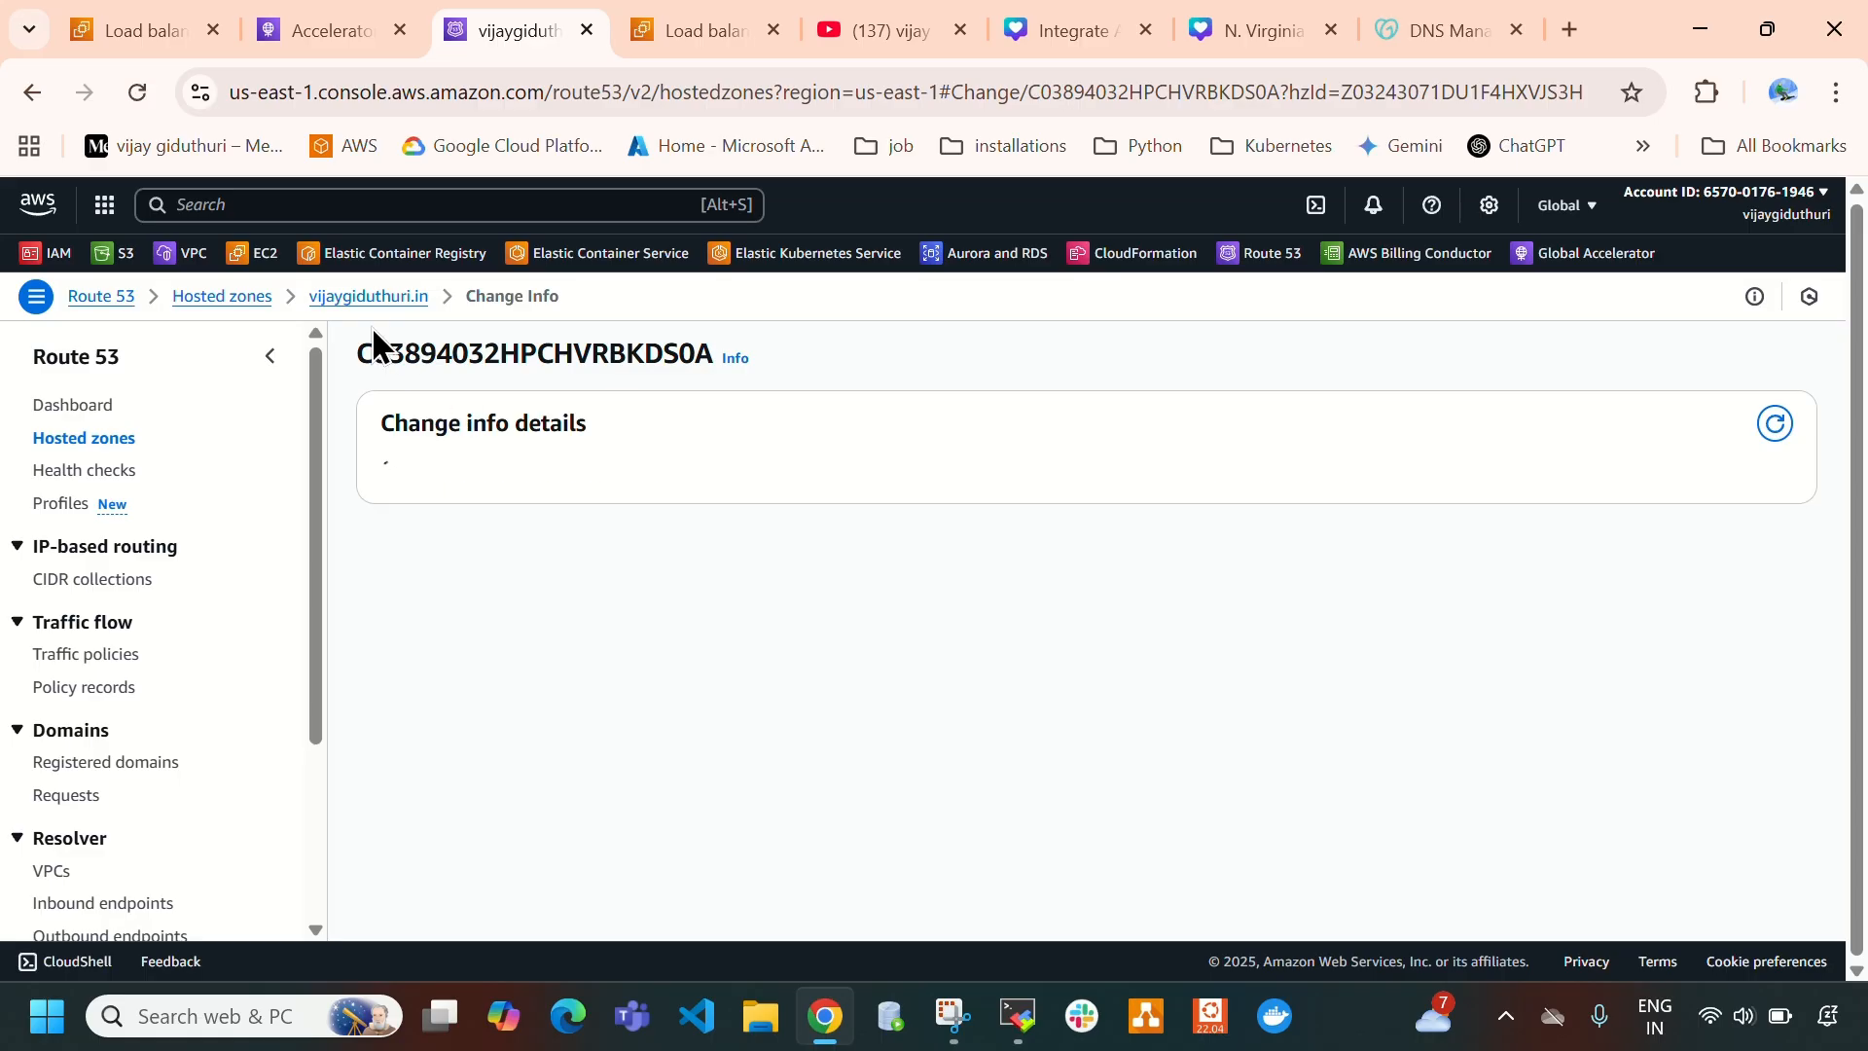
- Return to the hosted zone, select its A record, and compare its domain and value with the accelerator's DNS name
left_click(269, 302)
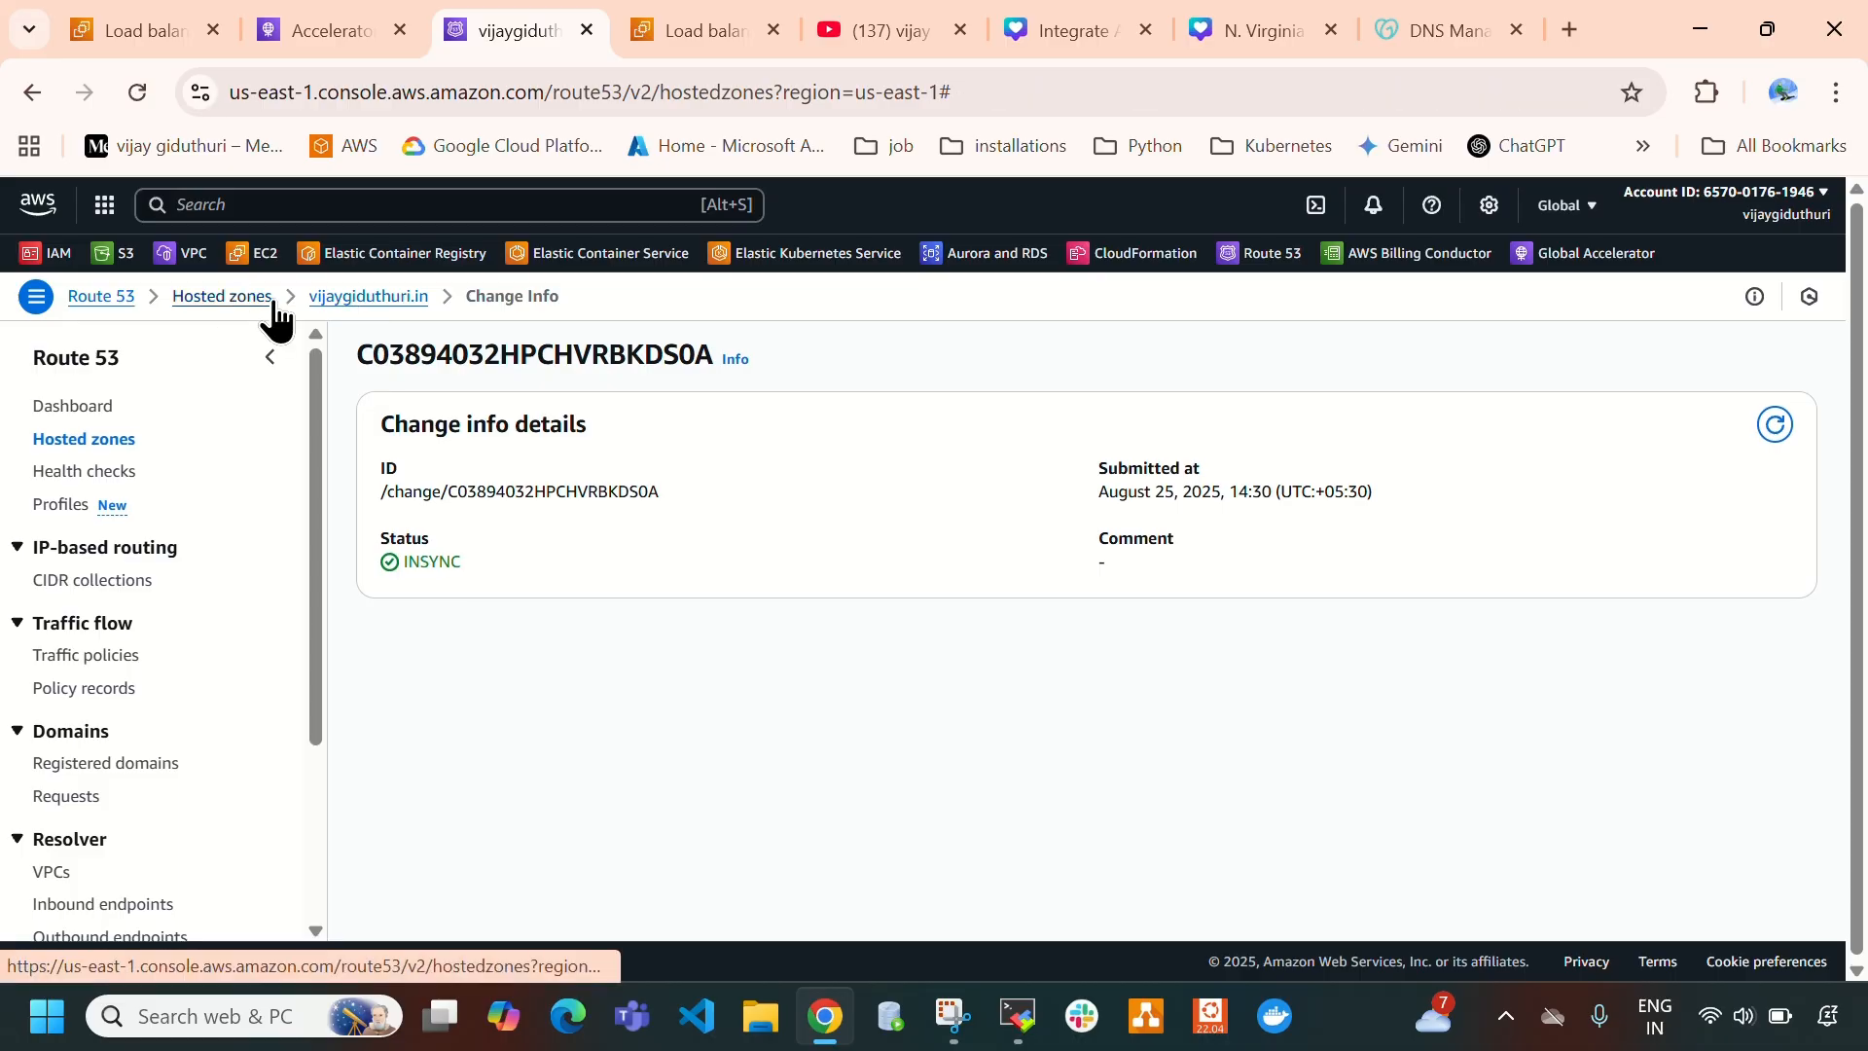
left_click(457, 531)
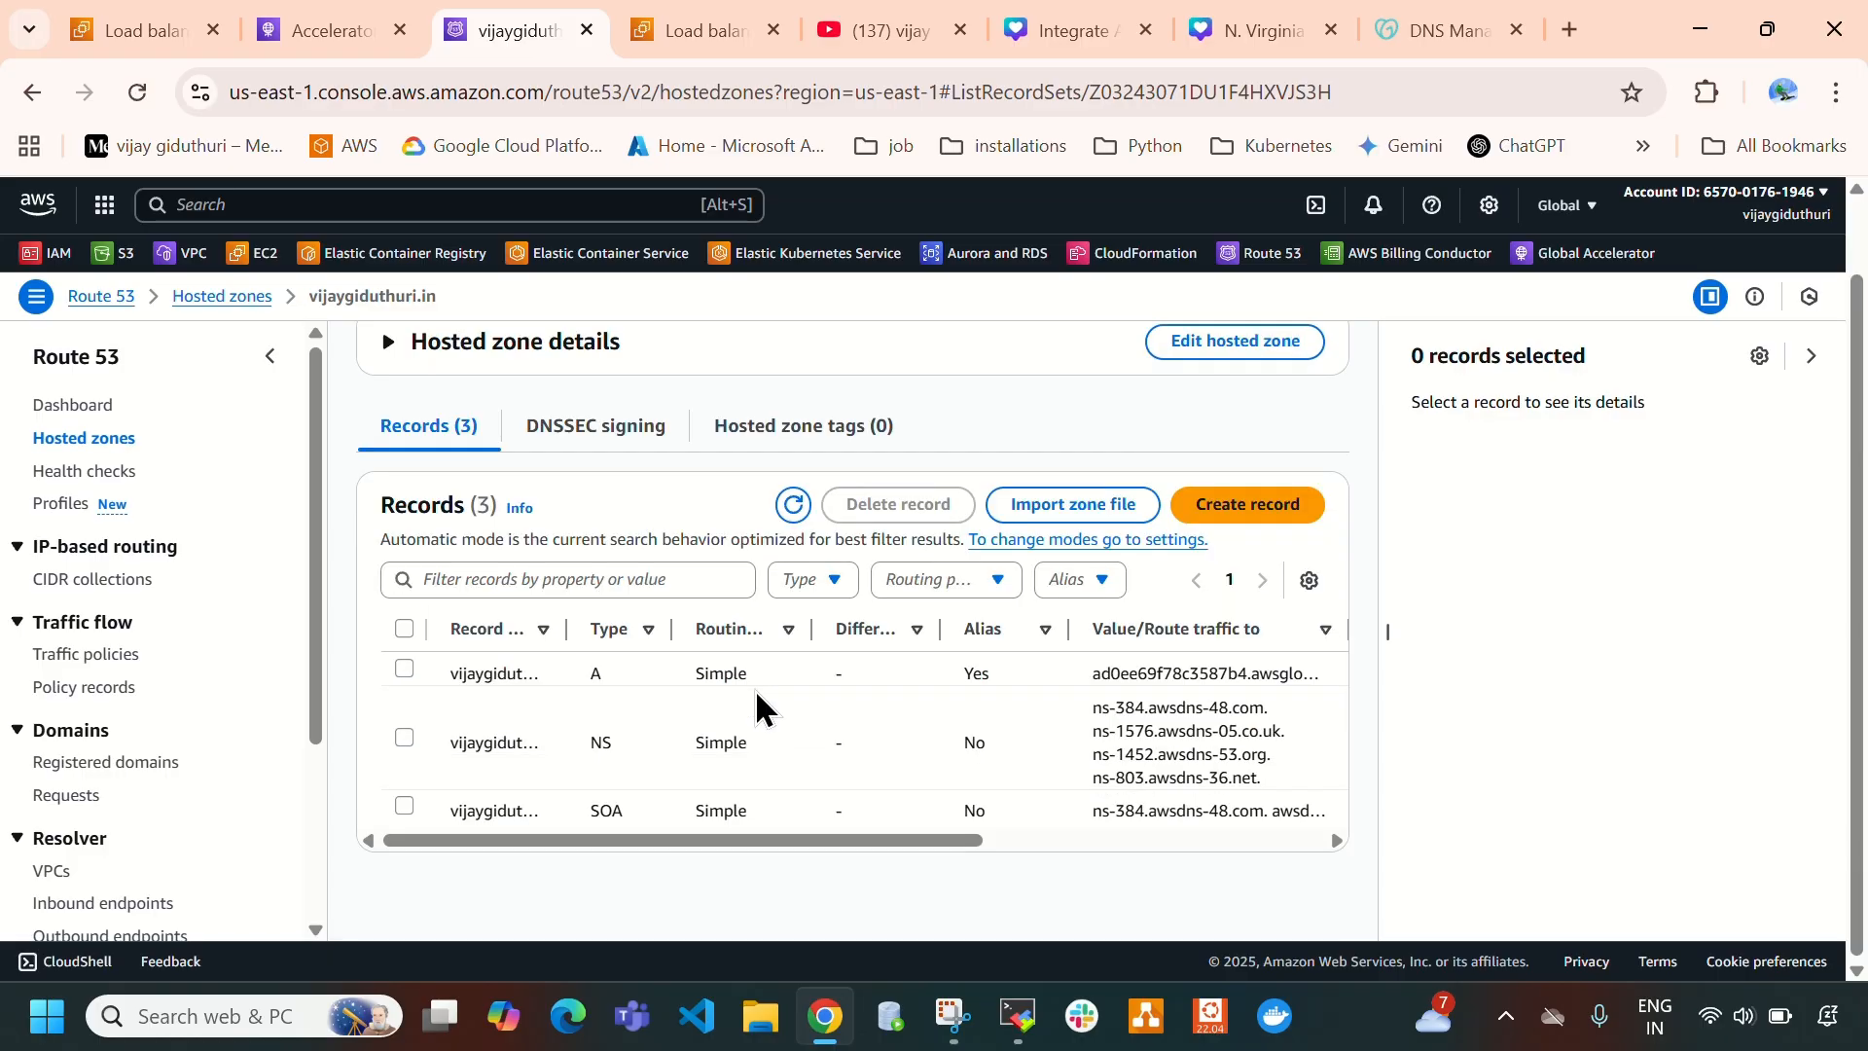
left_click(405, 671)
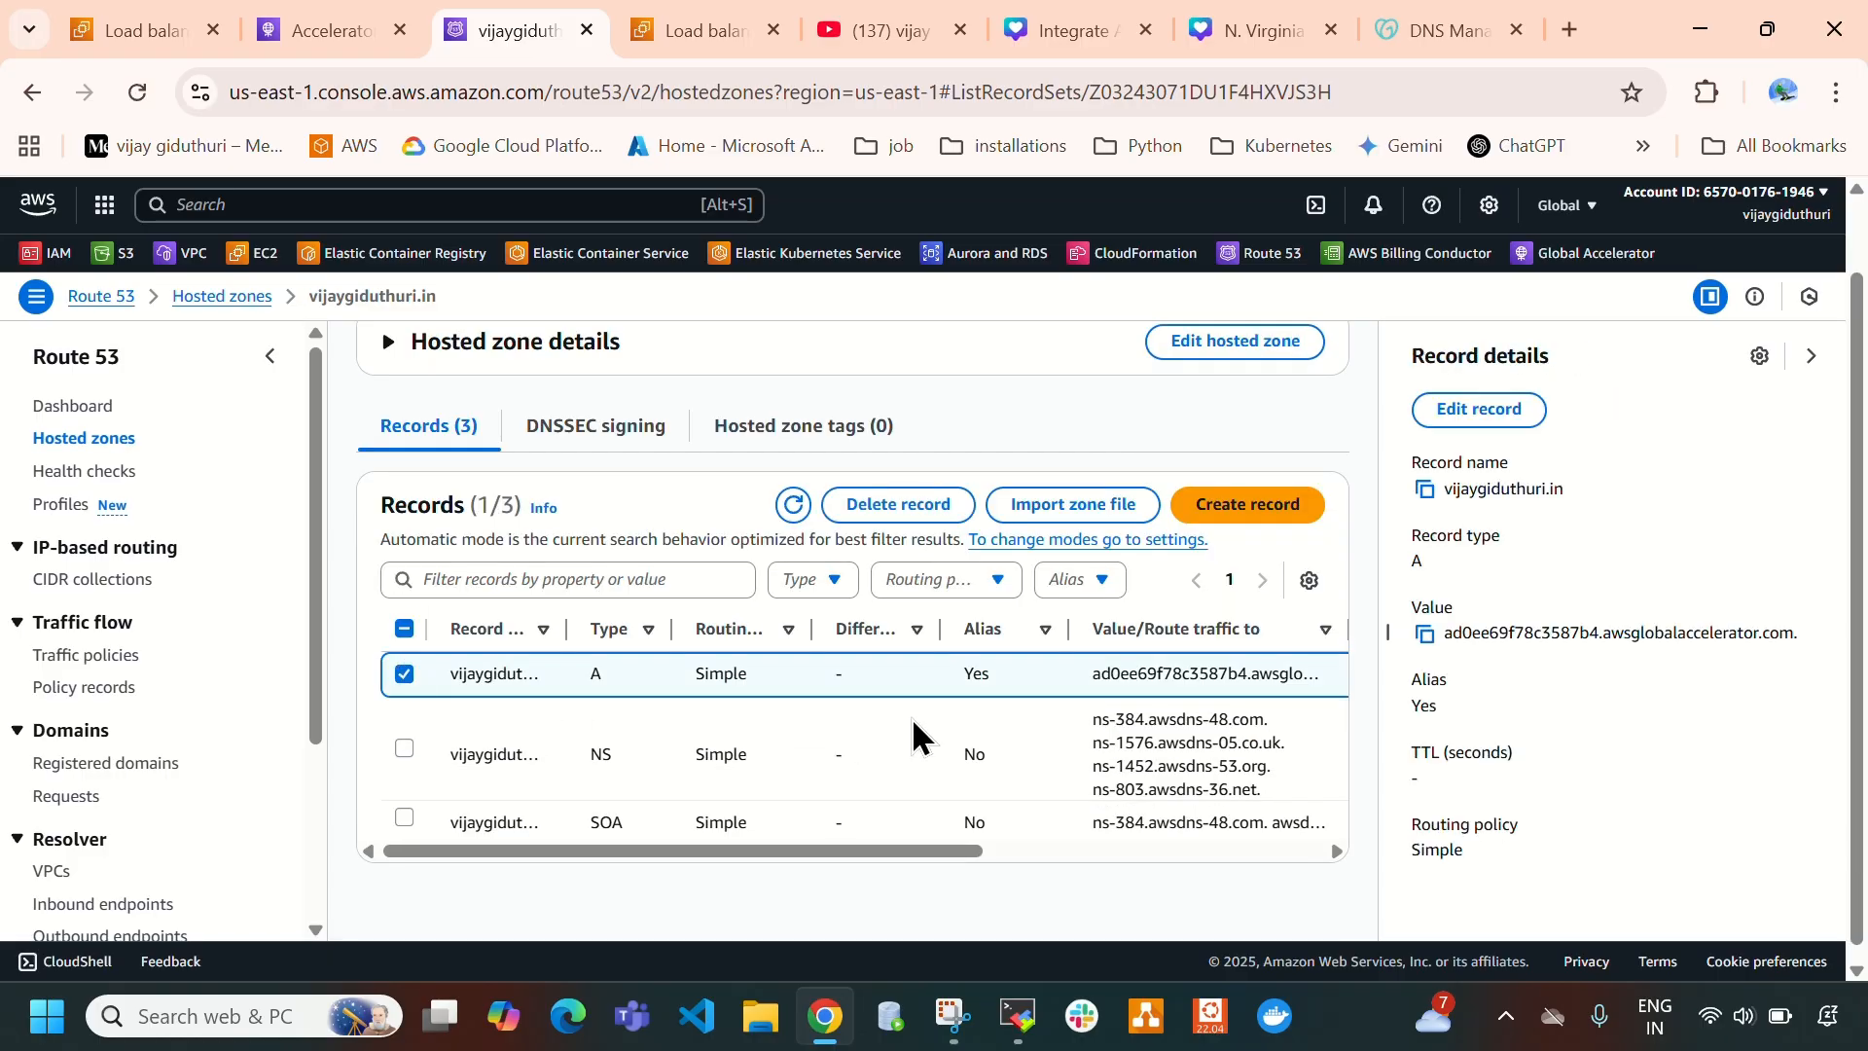
scroll(909, 749, "up", 1)
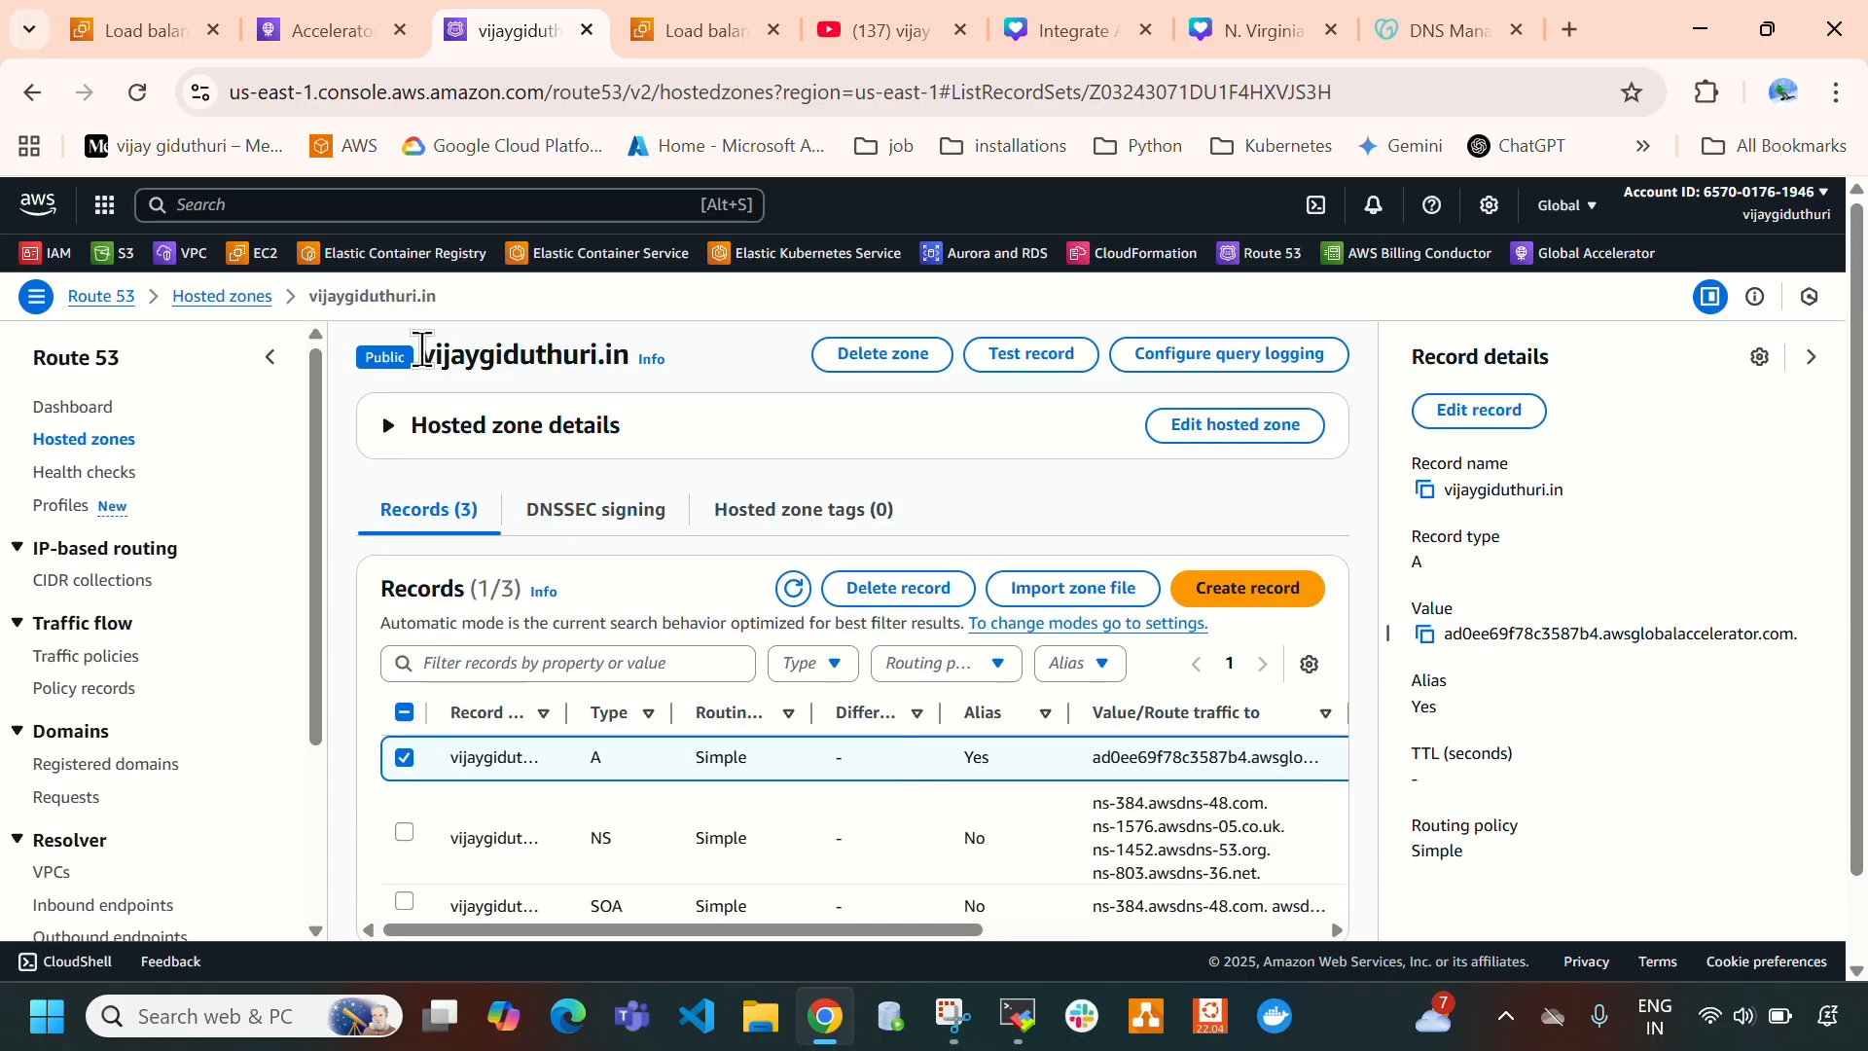
left_click_drag(421, 347, 565, 356)
left_click(331, 30)
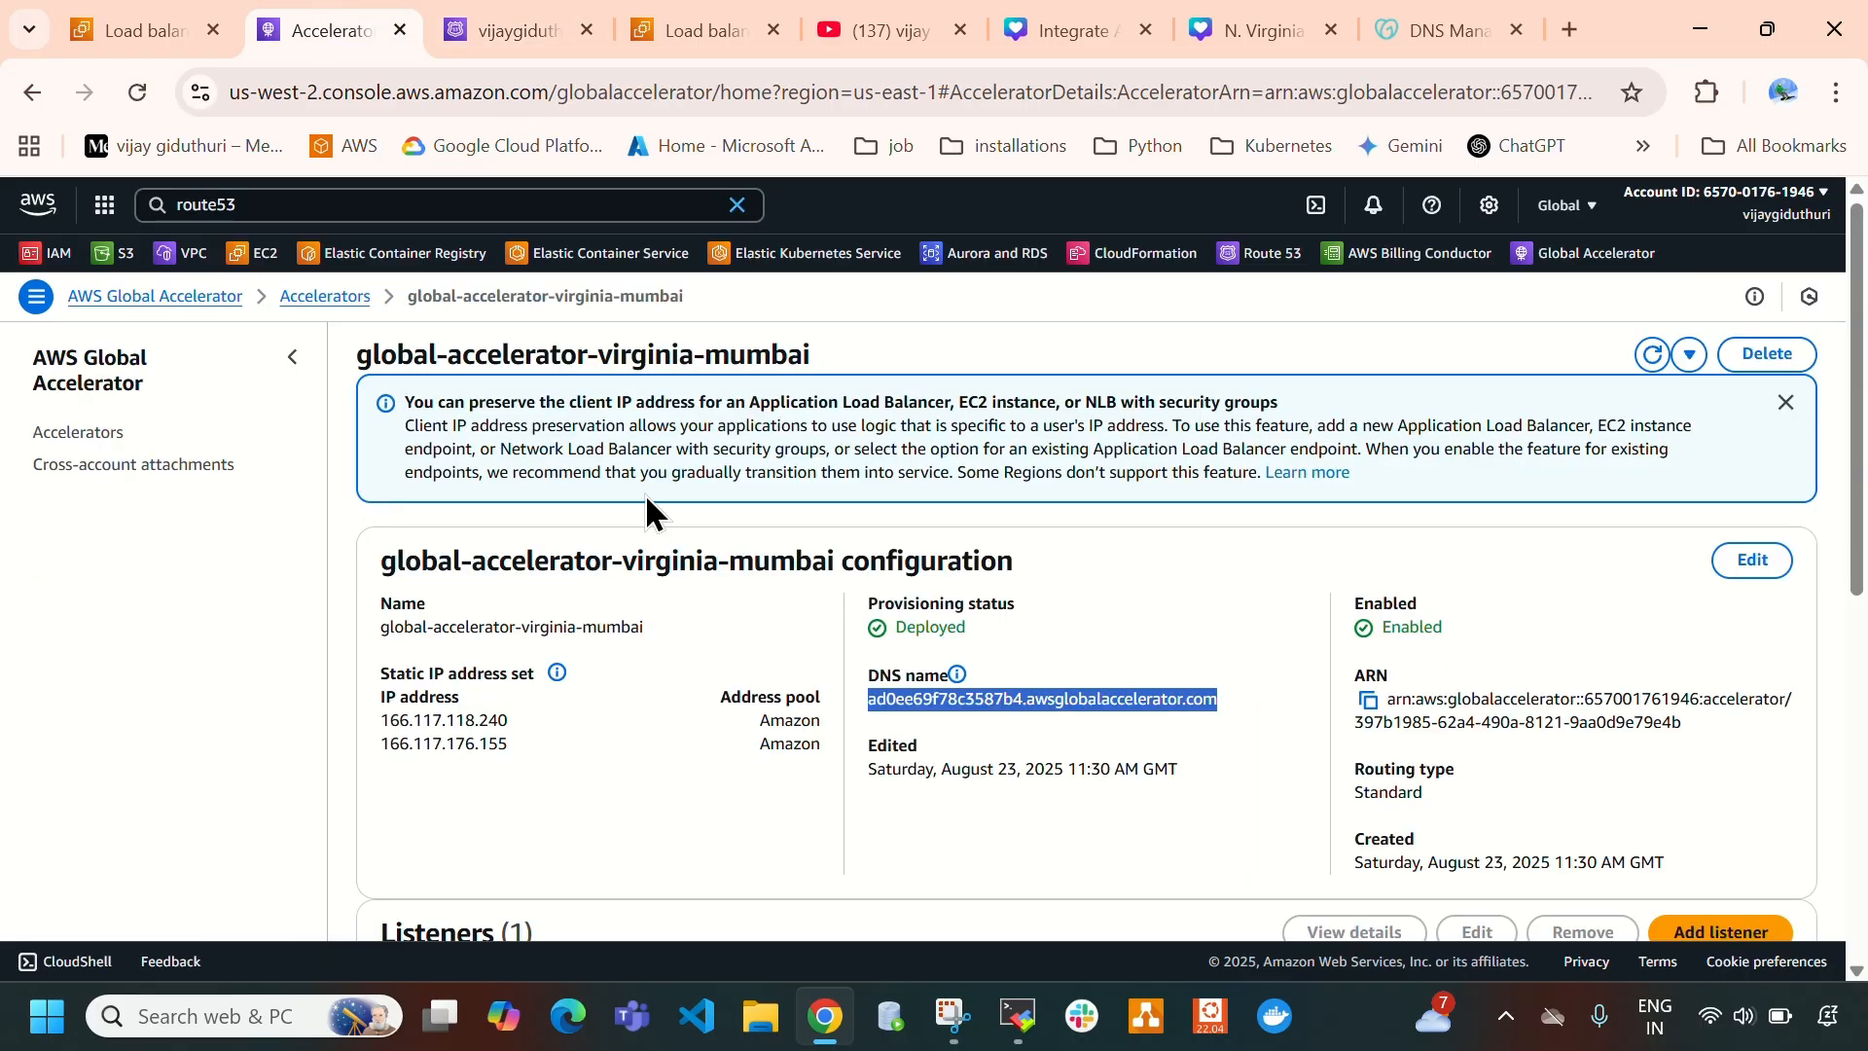
left_click(511, 34)
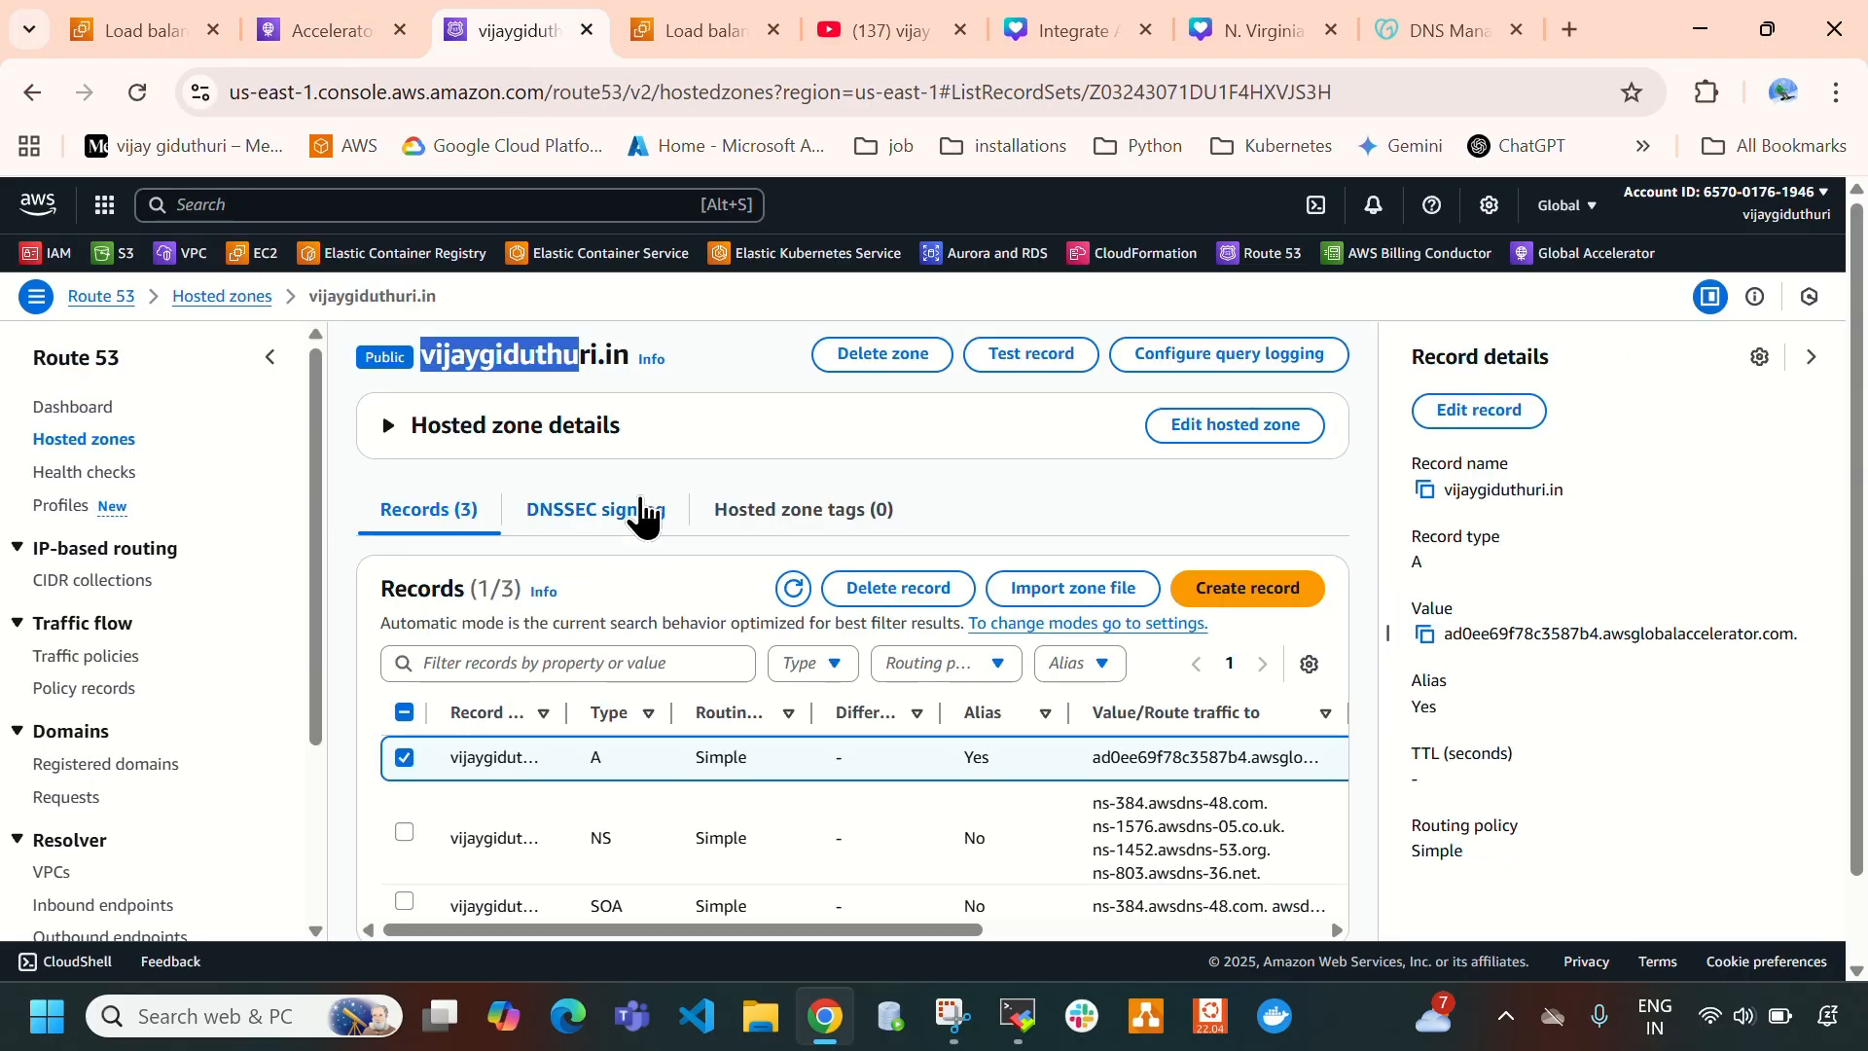
left_click_drag(420, 357, 632, 356)
key("ctrl+c")
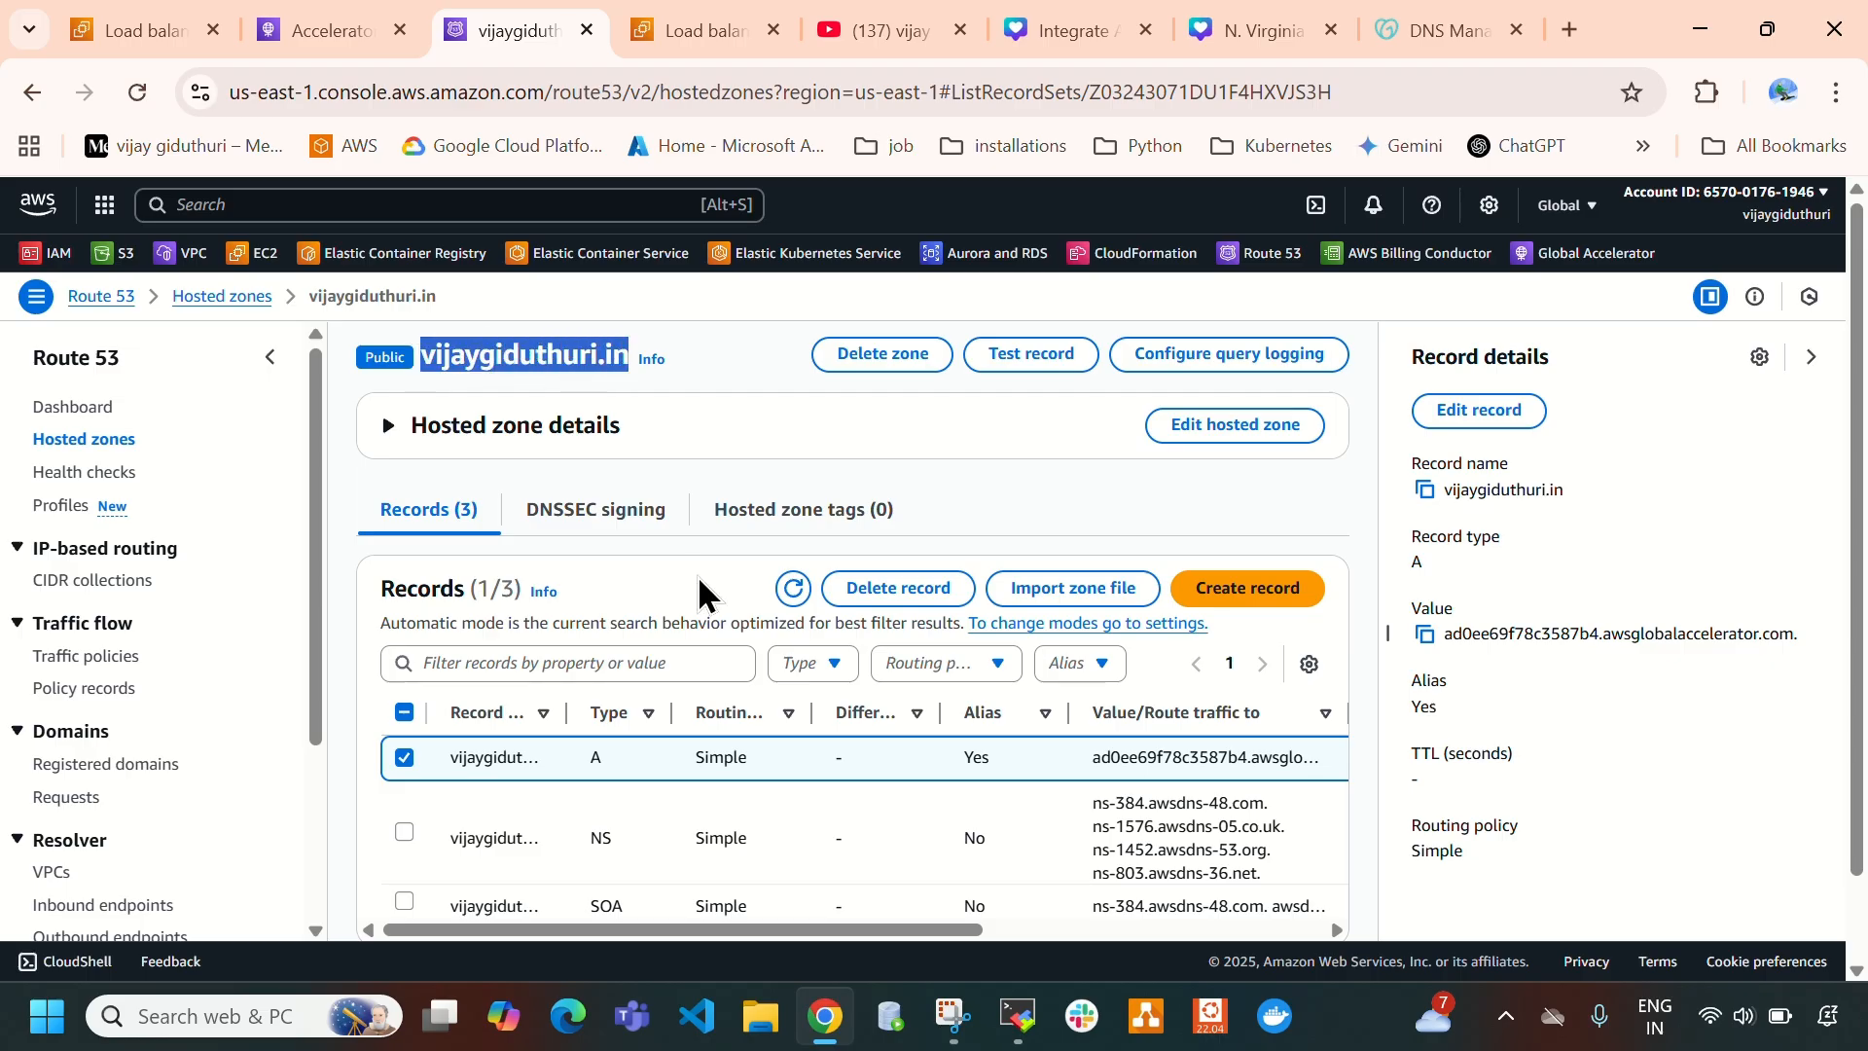
left_click(1569, 29)
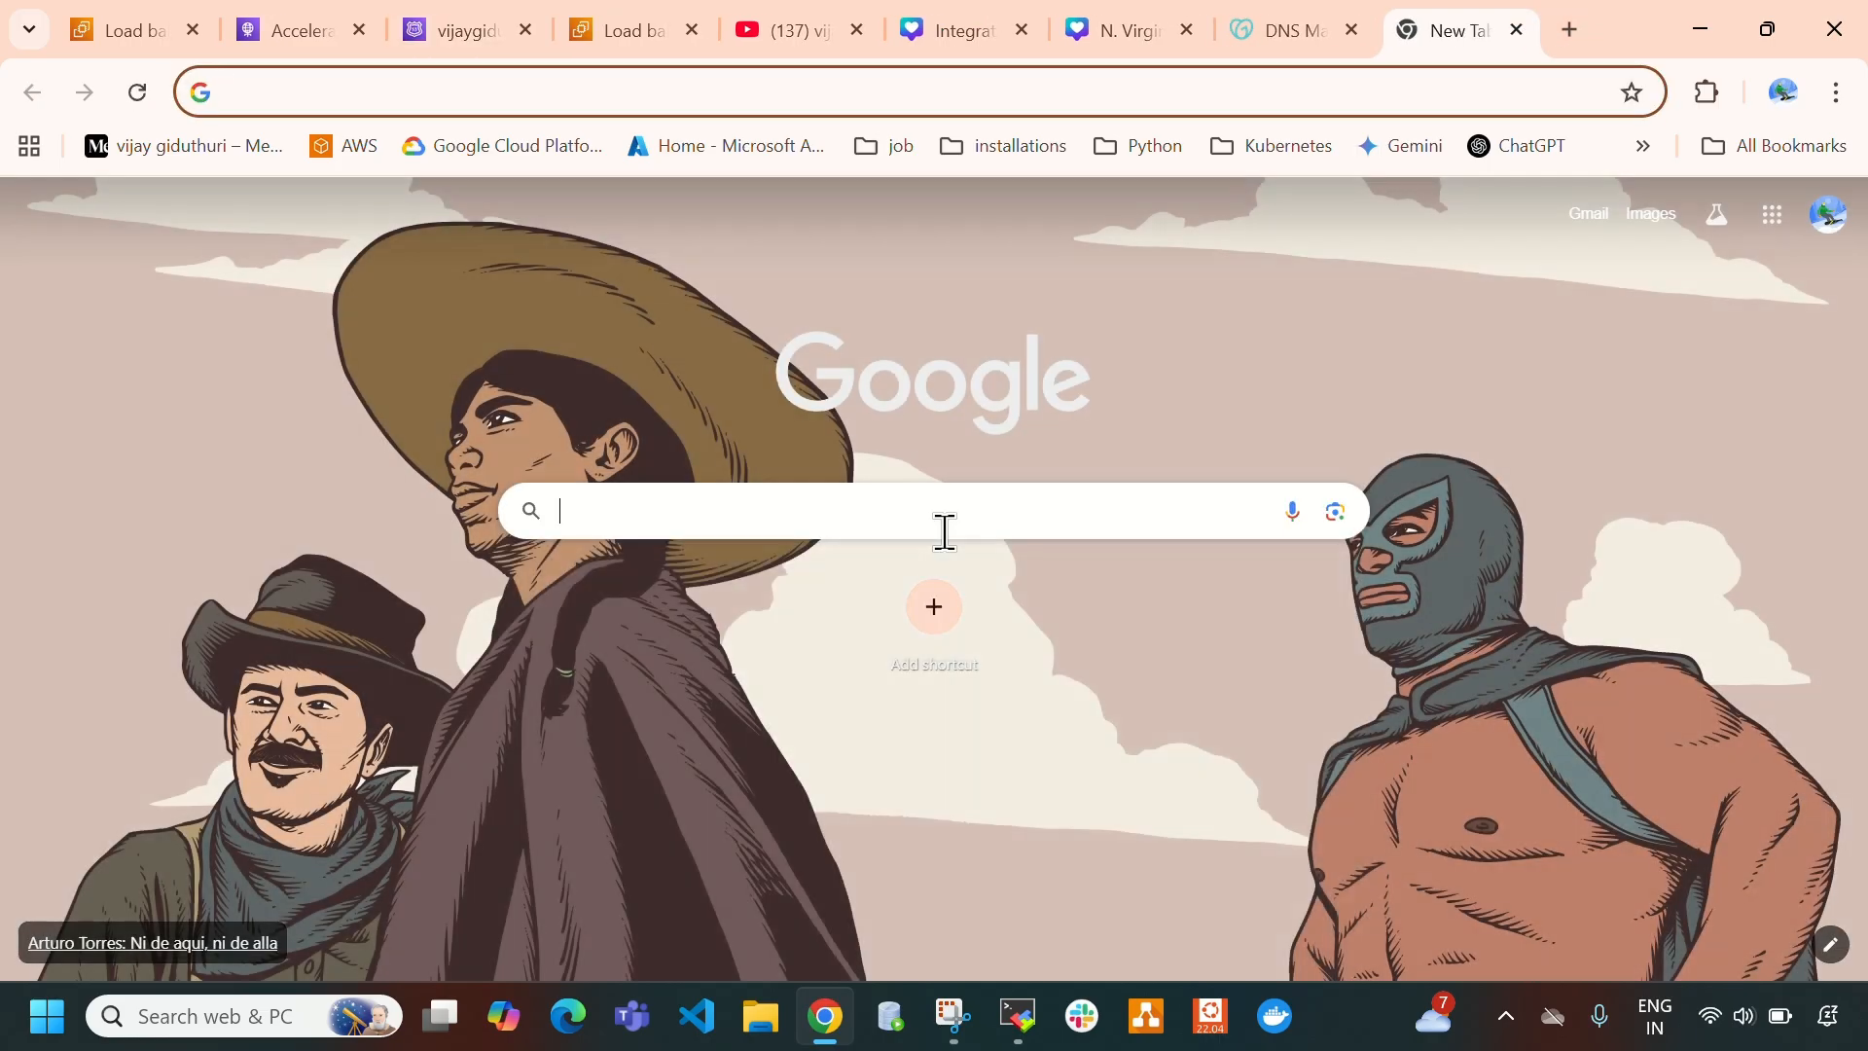
left_click(942, 530)
type("http://")
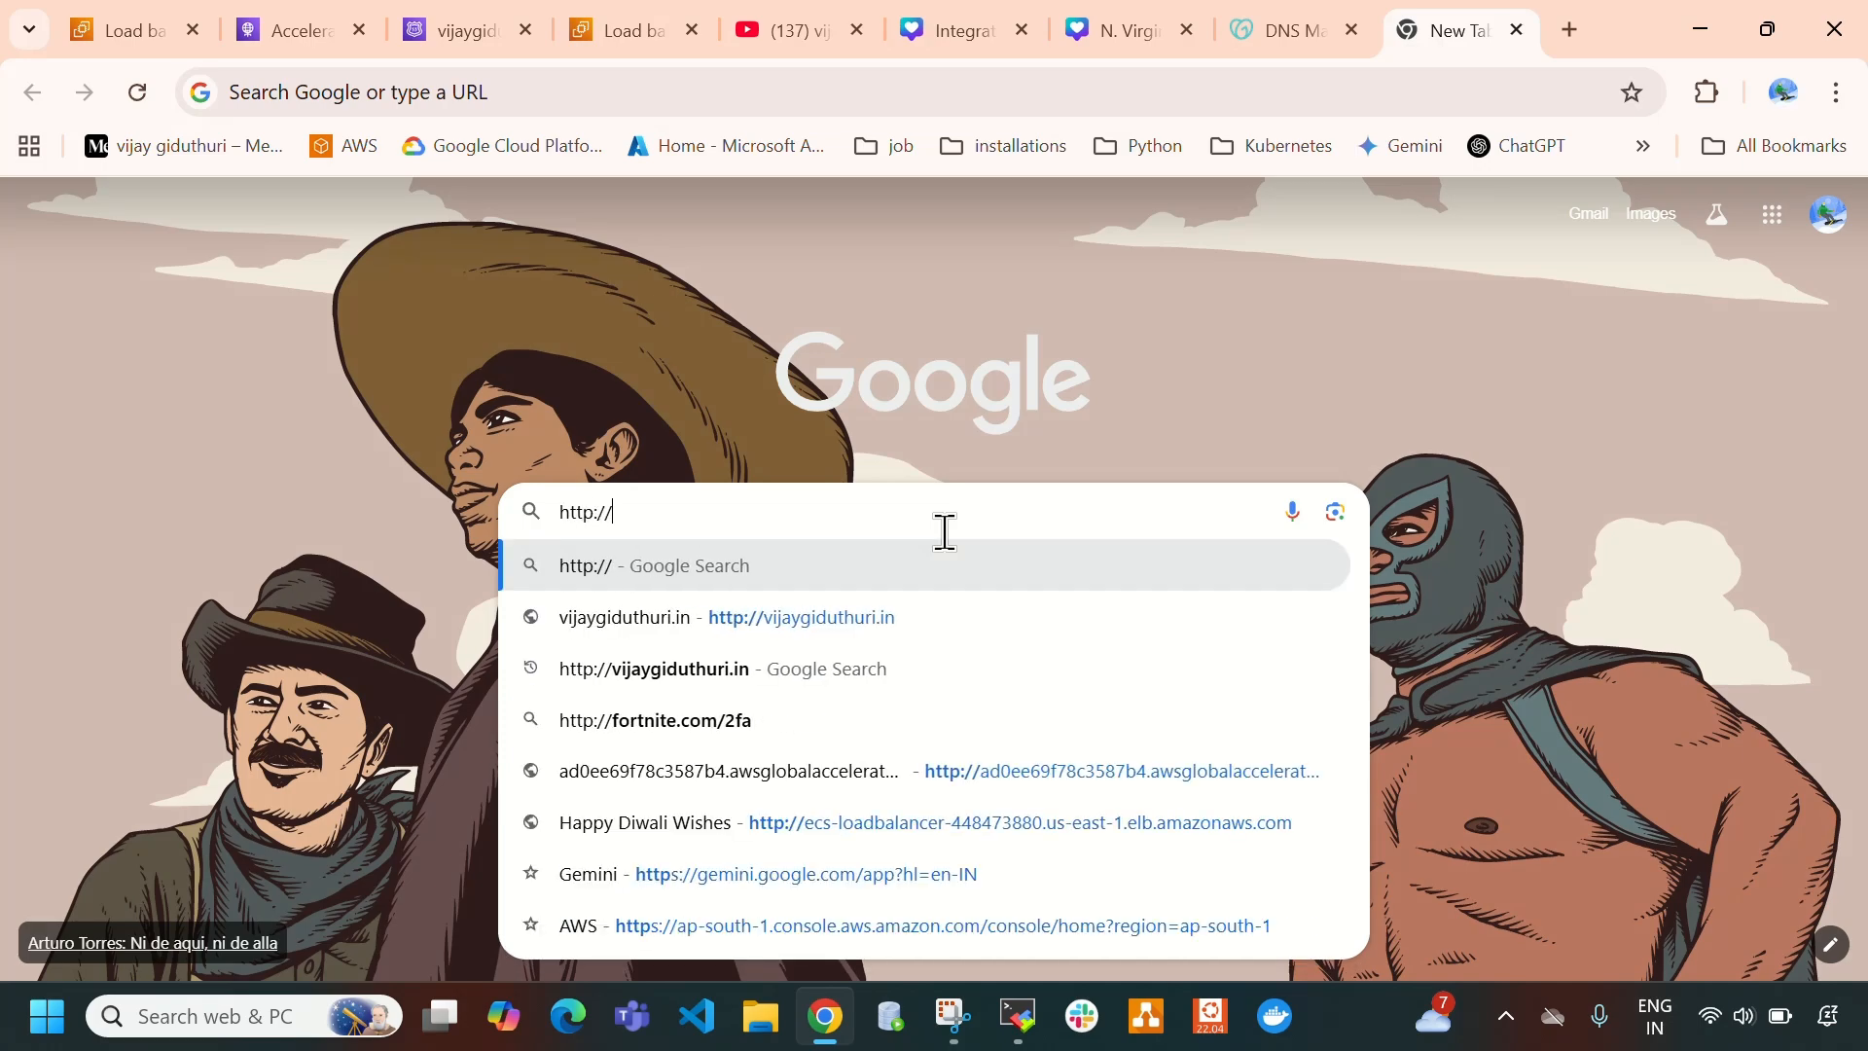
key("ctrl+v")
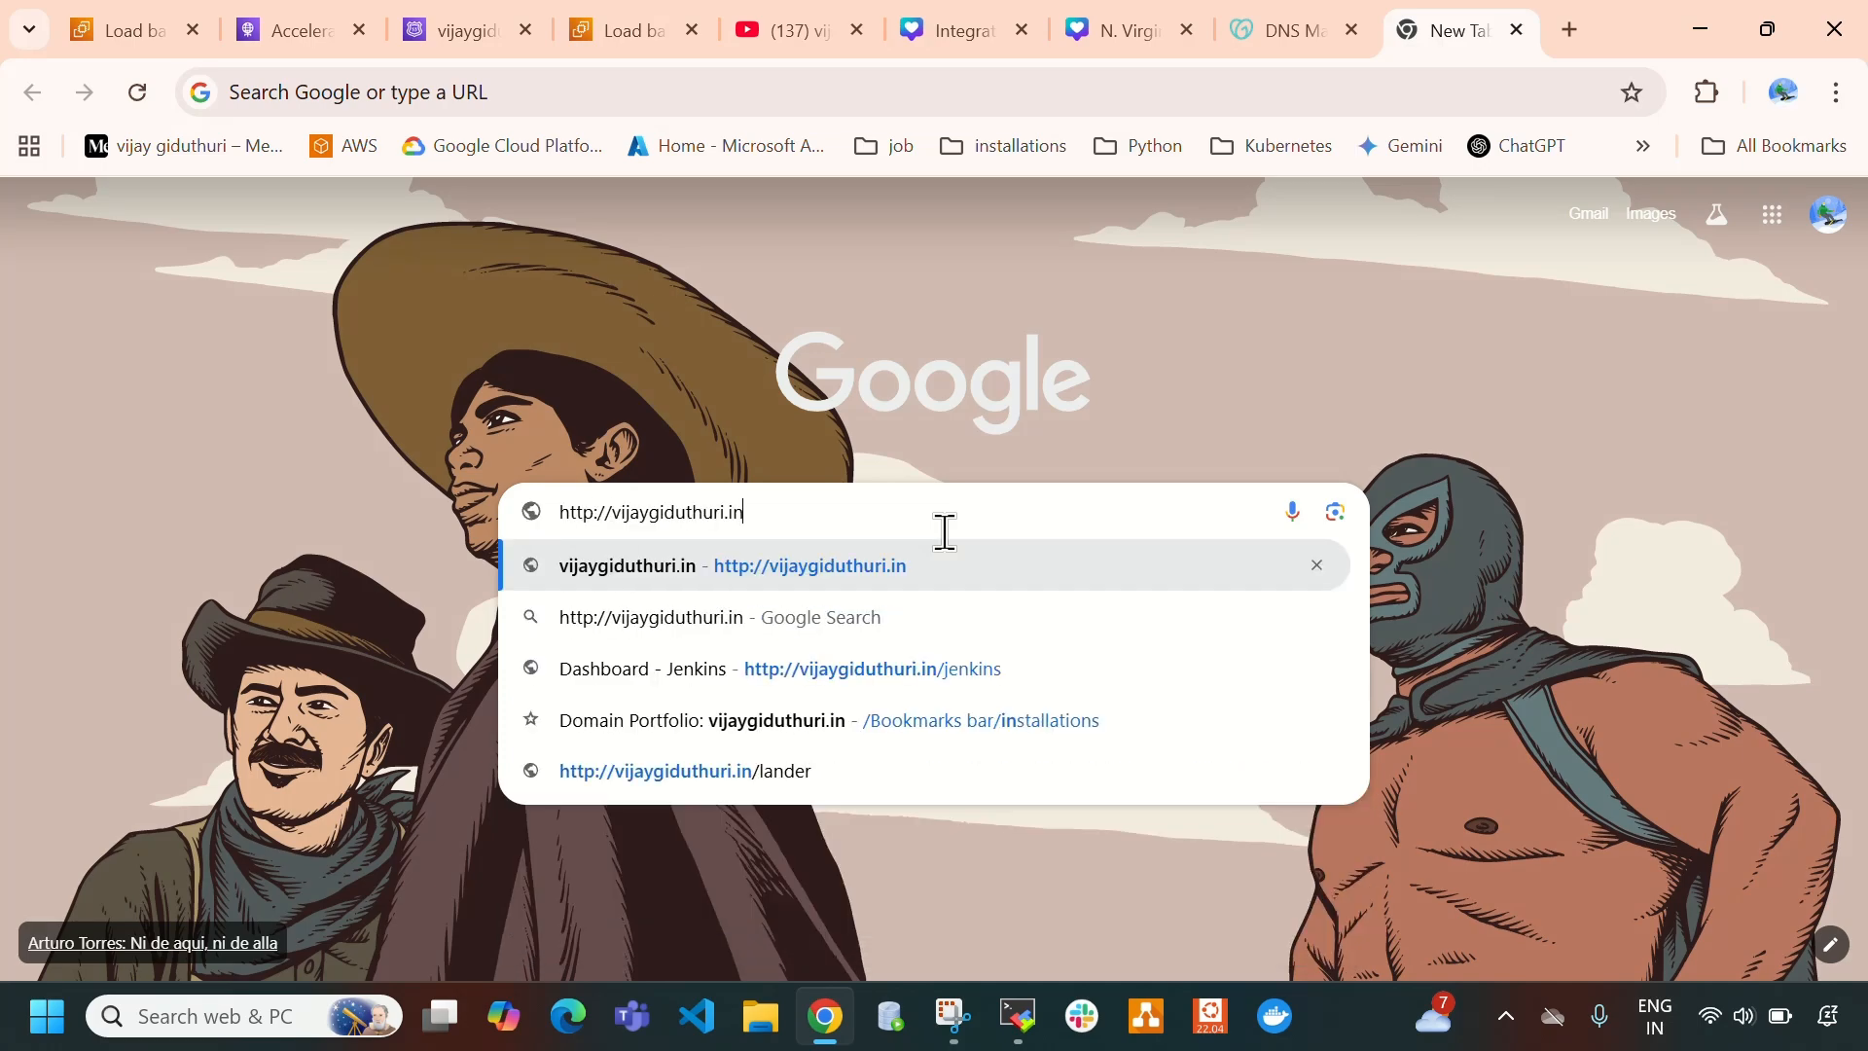
key("Return")
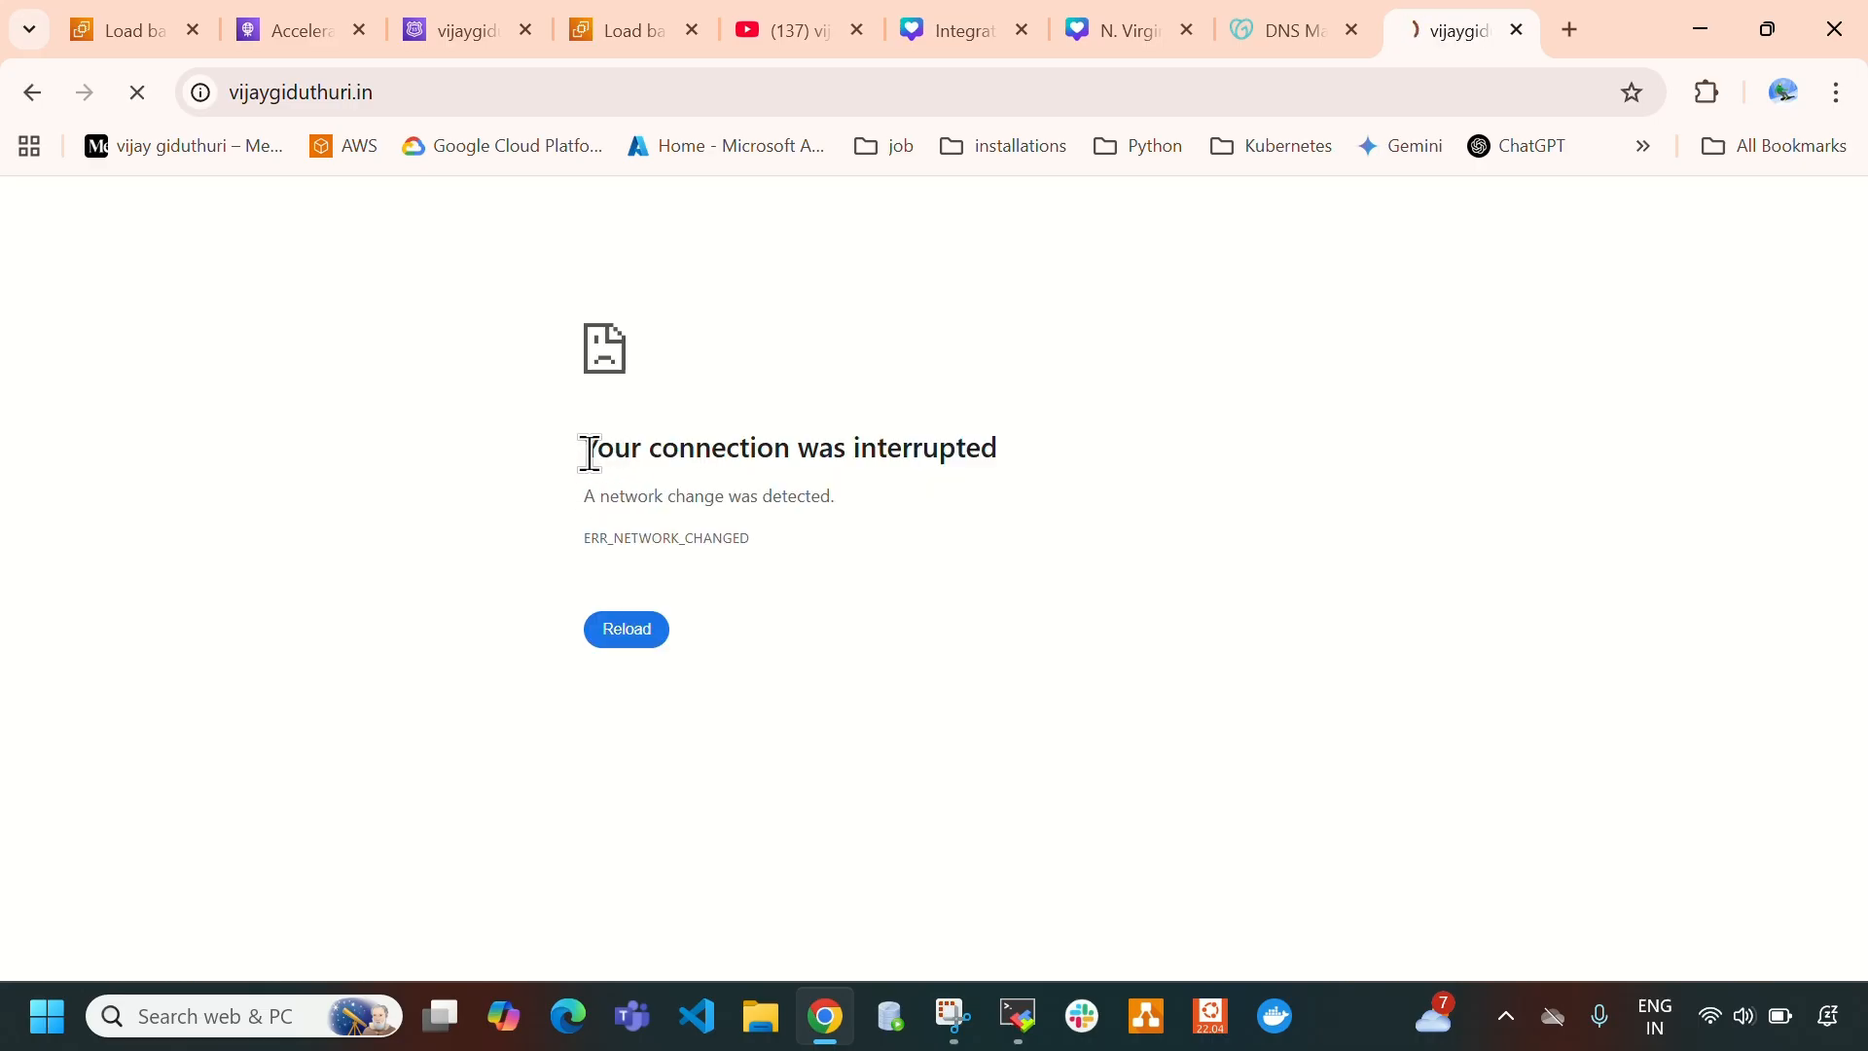
left_click_drag(586, 447, 688, 588)
left_click(631, 628)
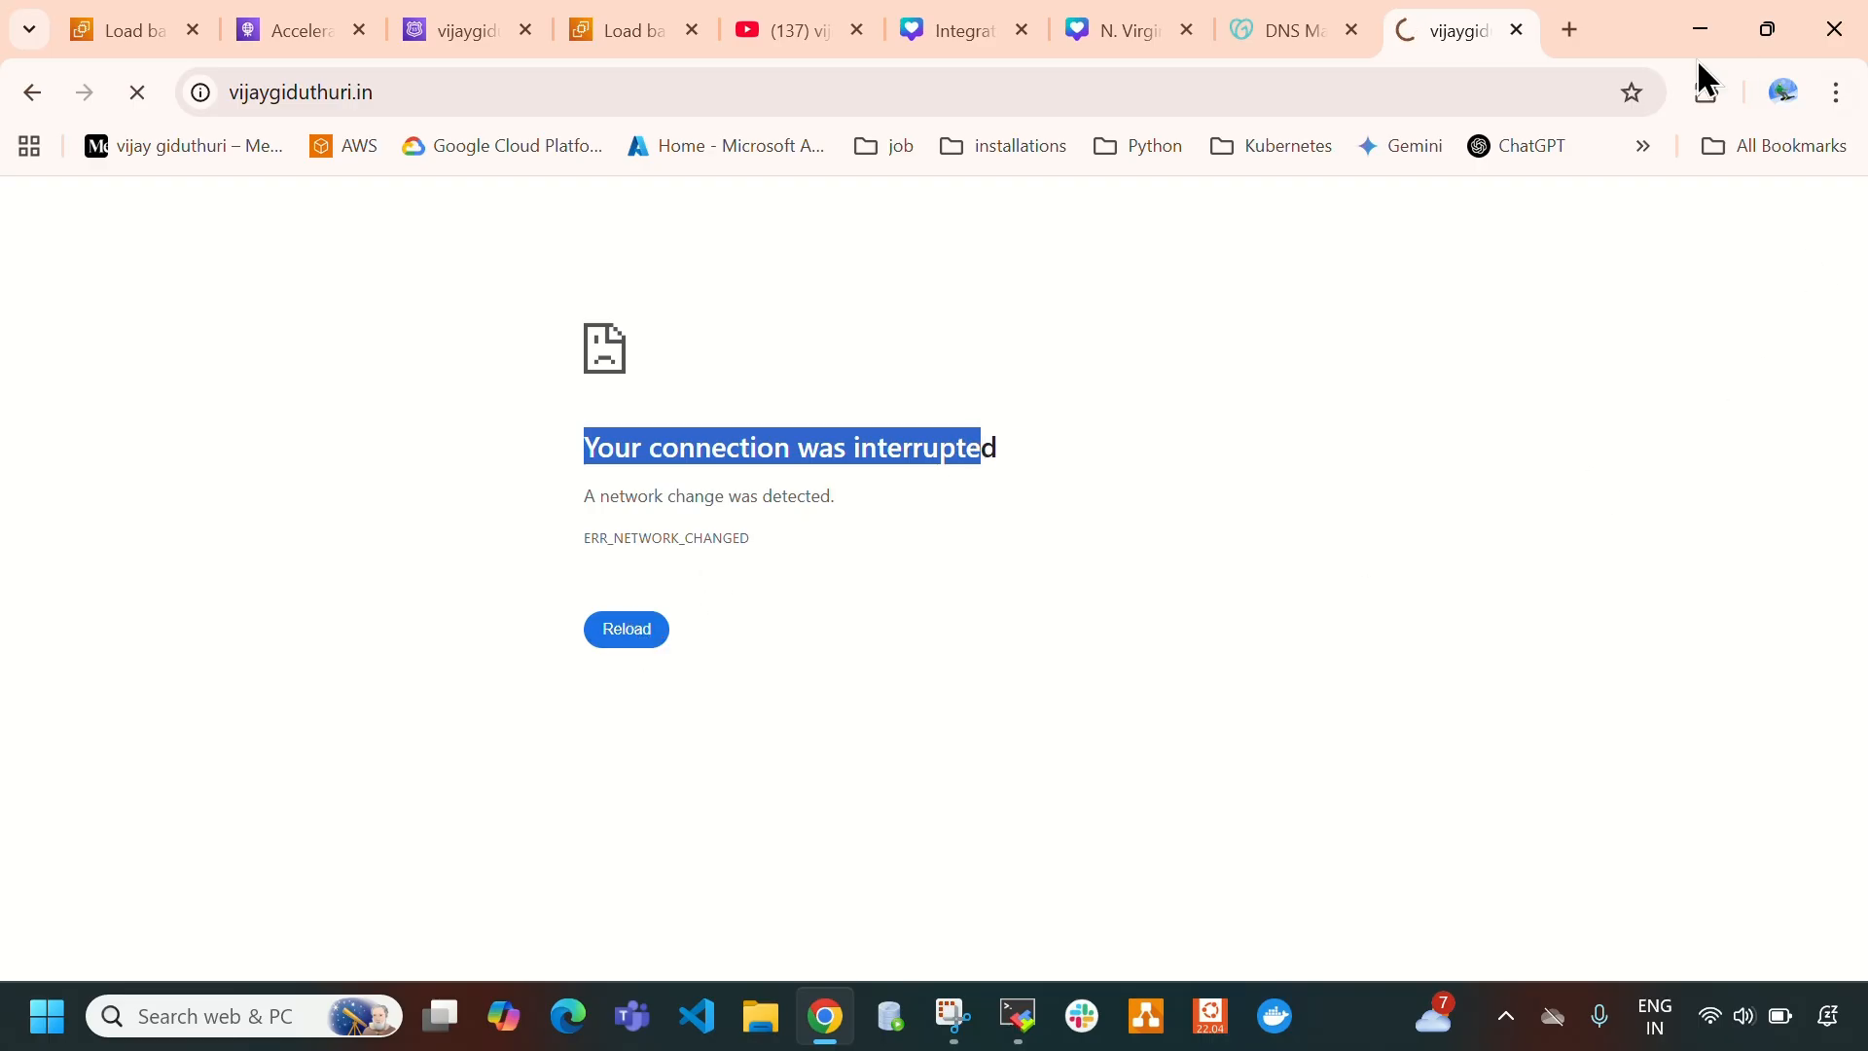
- Open the whatsmydns.net DNS Propagation Checker from the bookmarks in a new tab and look up the domain's A record
left_click(1559, 43)
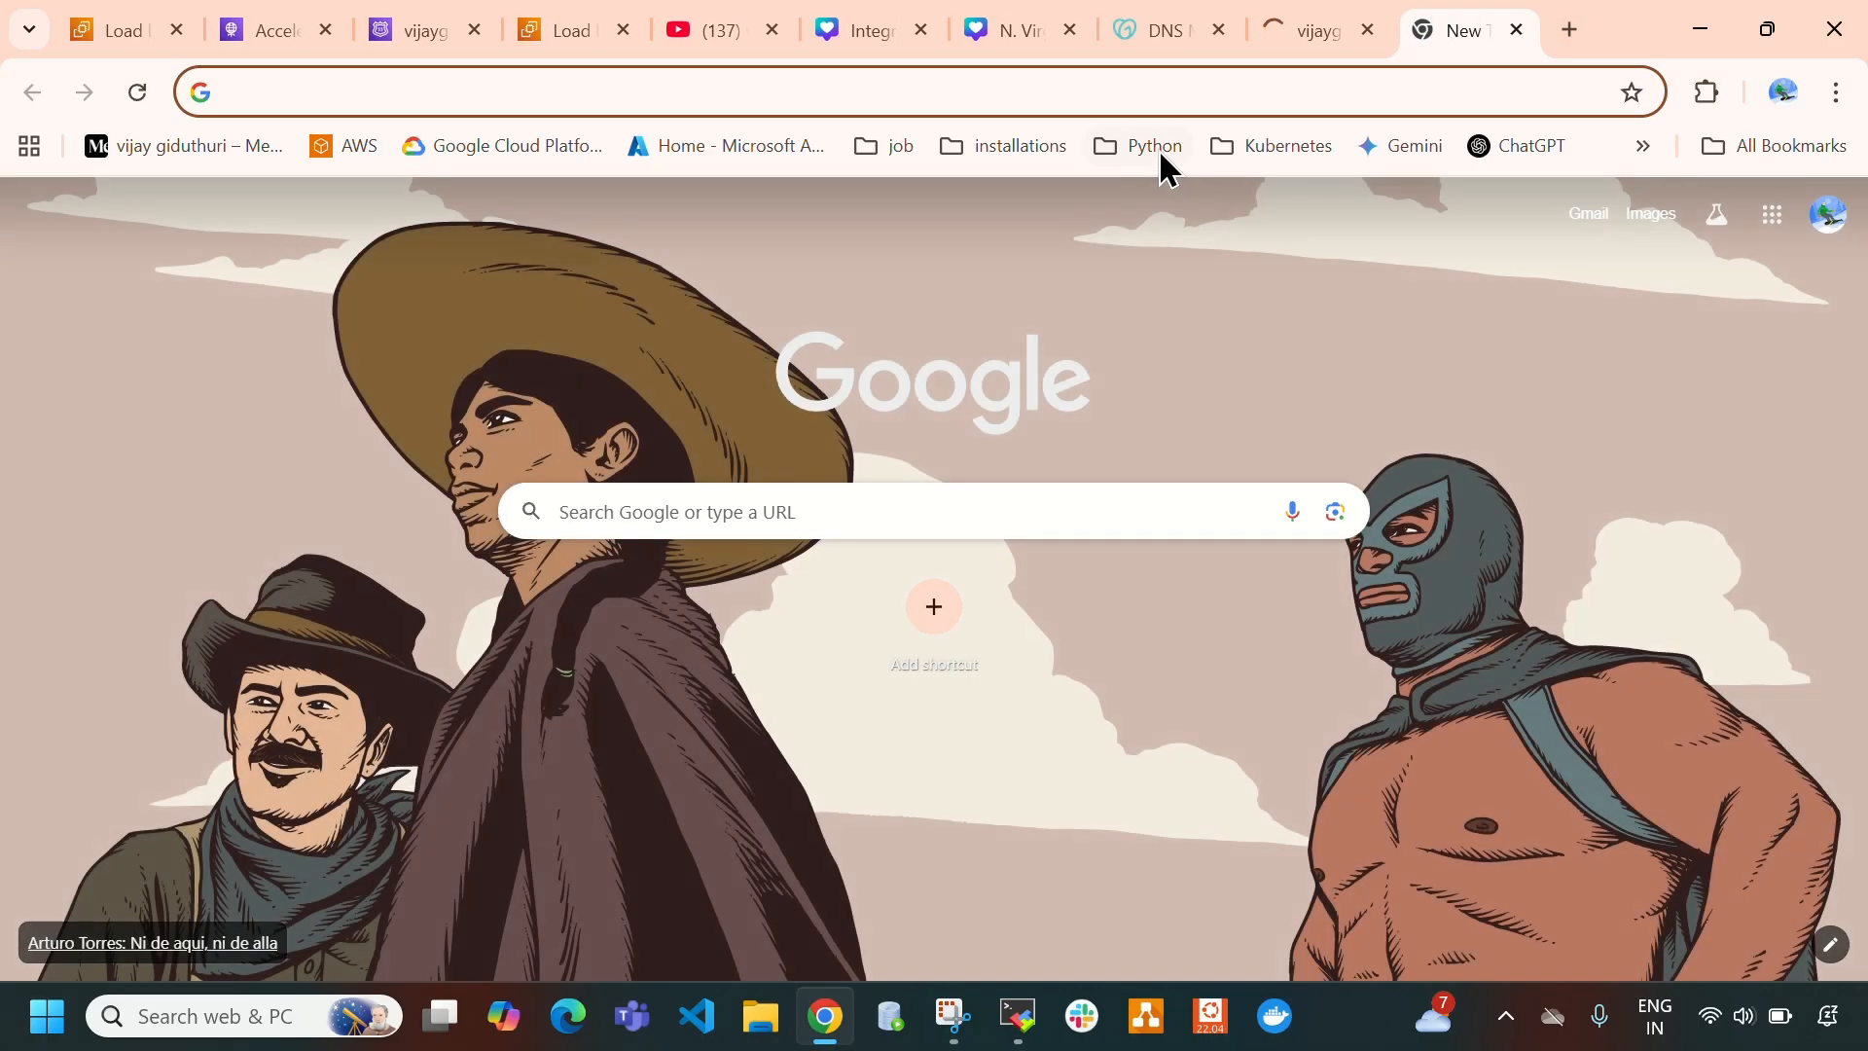
left_click(1008, 149)
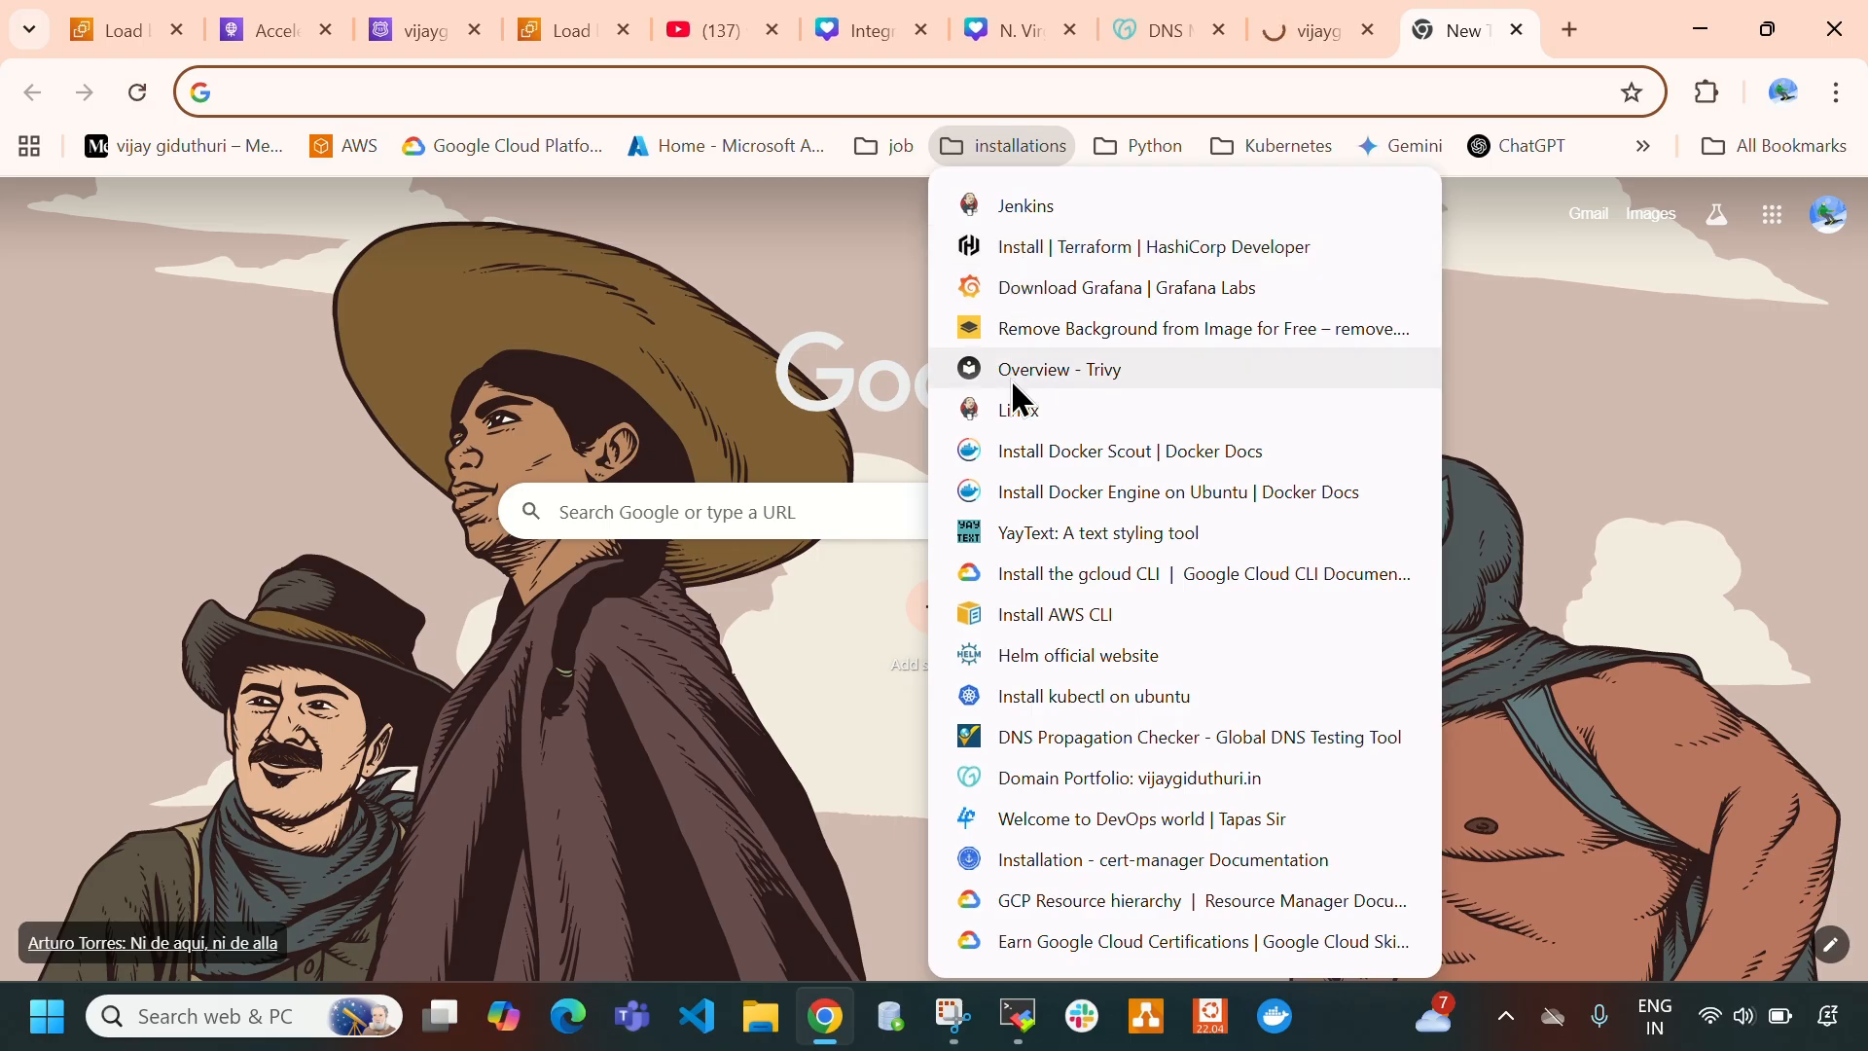
left_click(1043, 739)
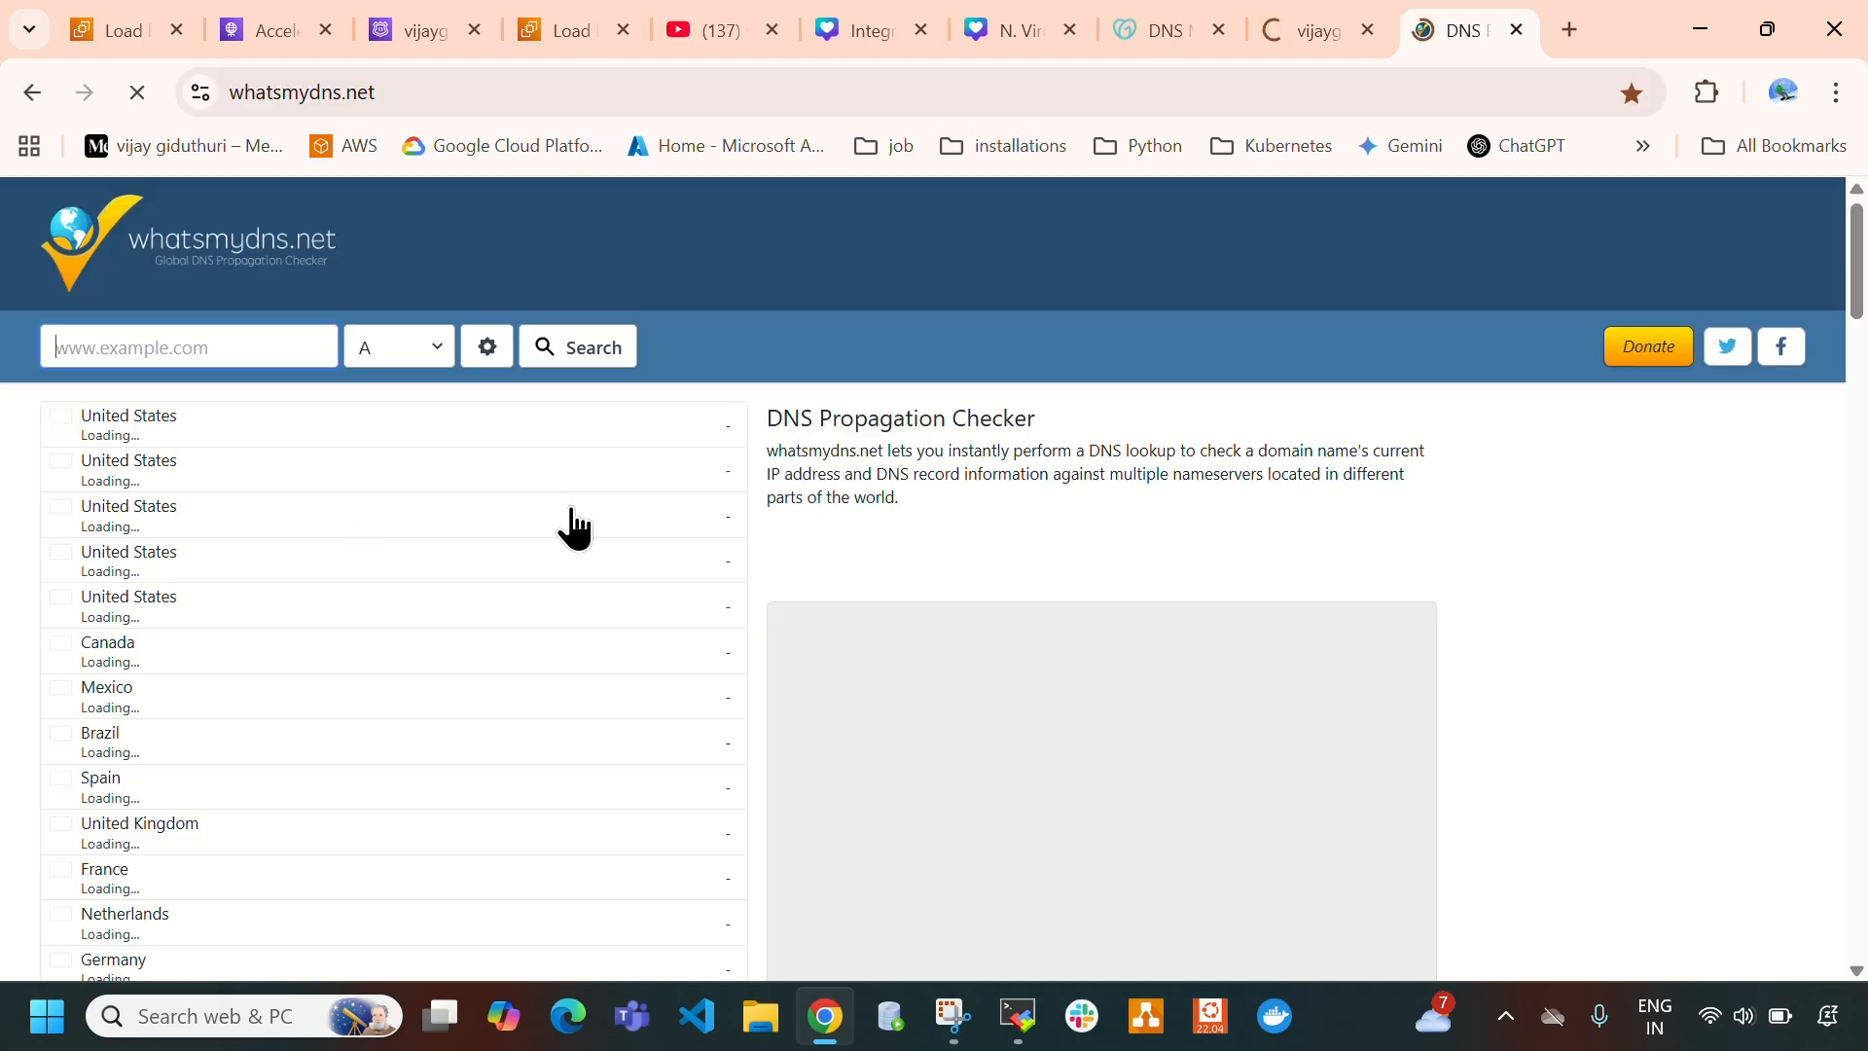
left_click(243, 348)
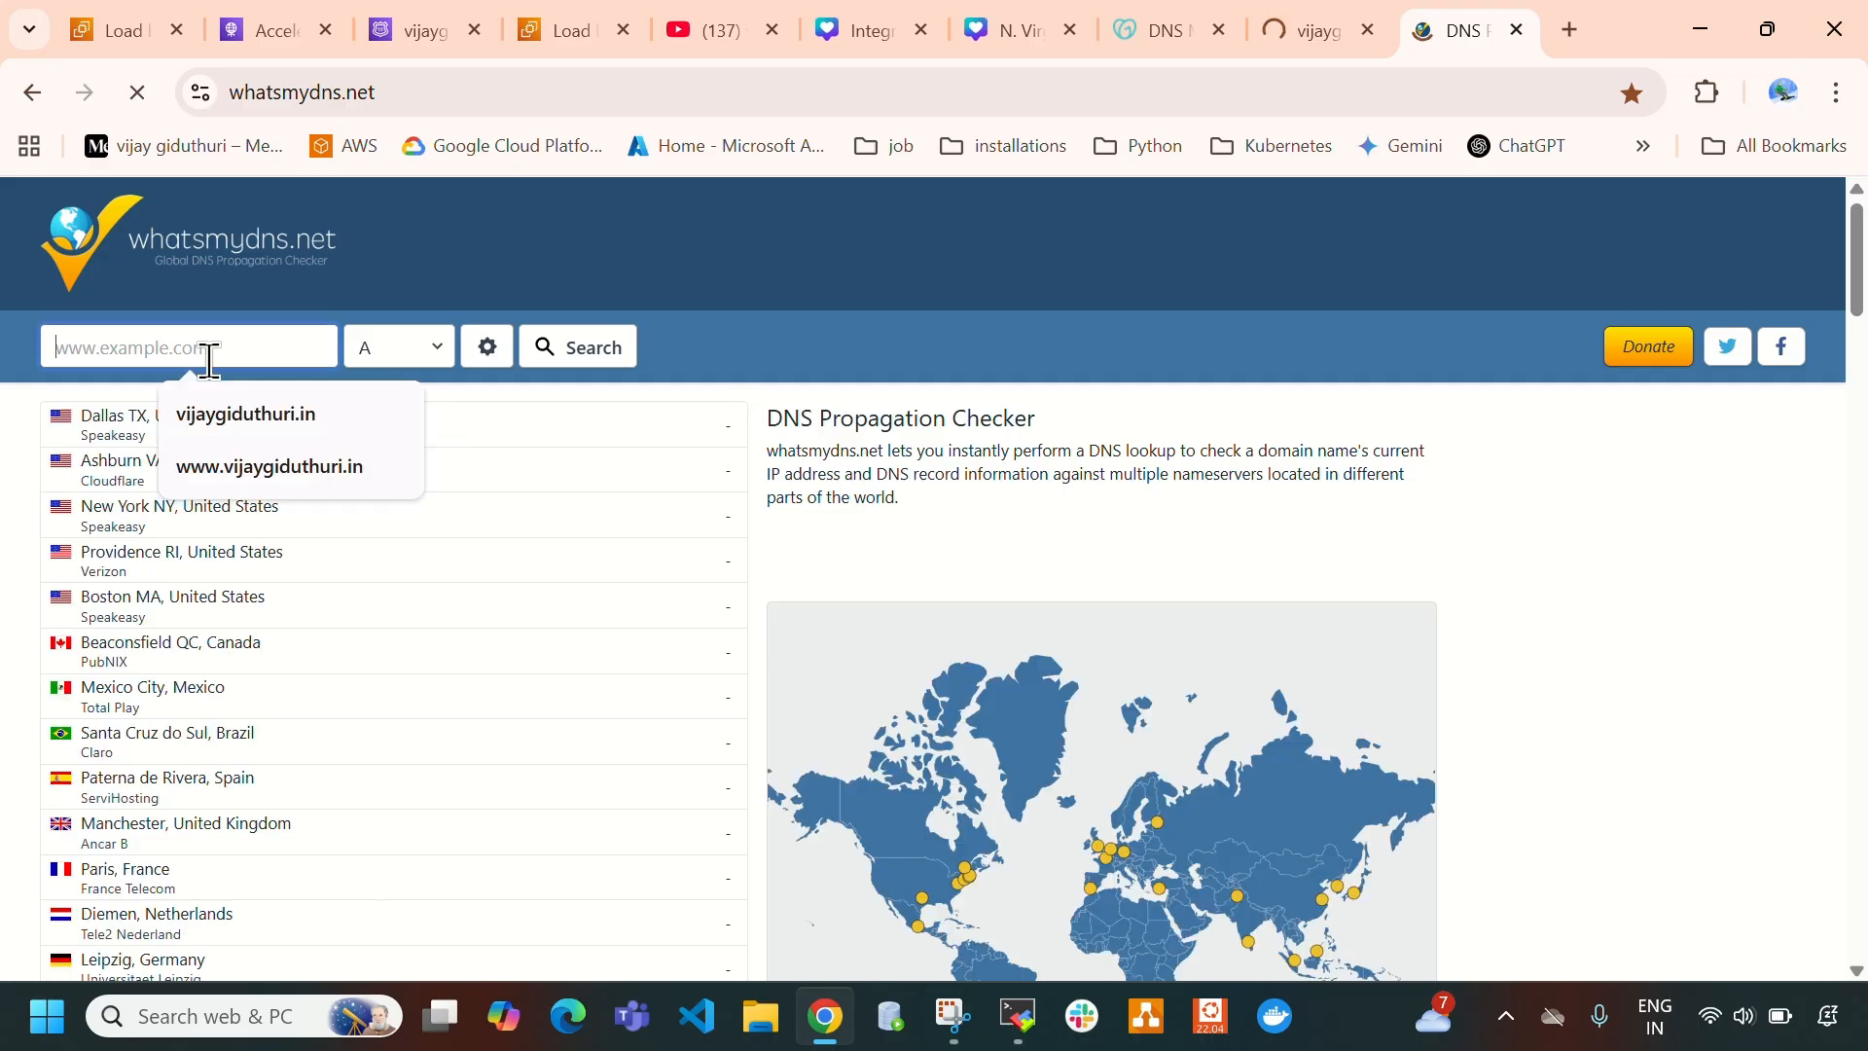
left_click(265, 421)
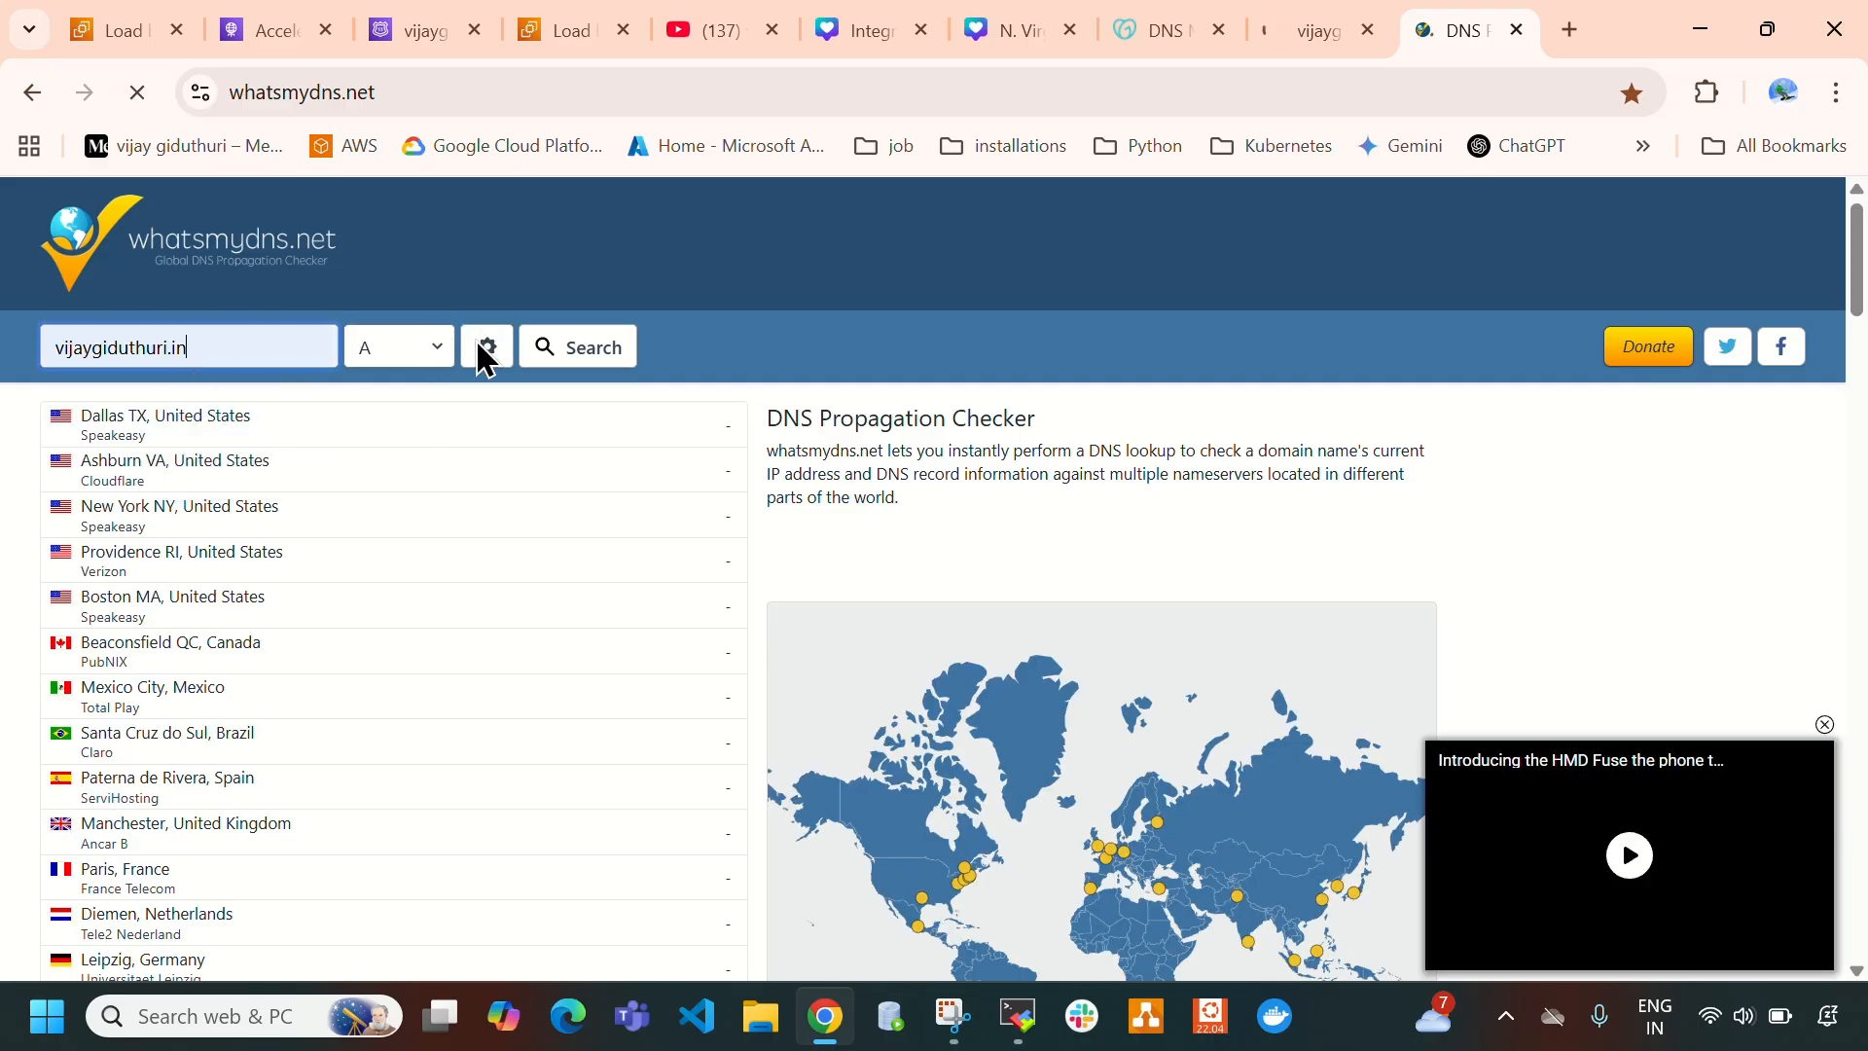
left_click(575, 343)
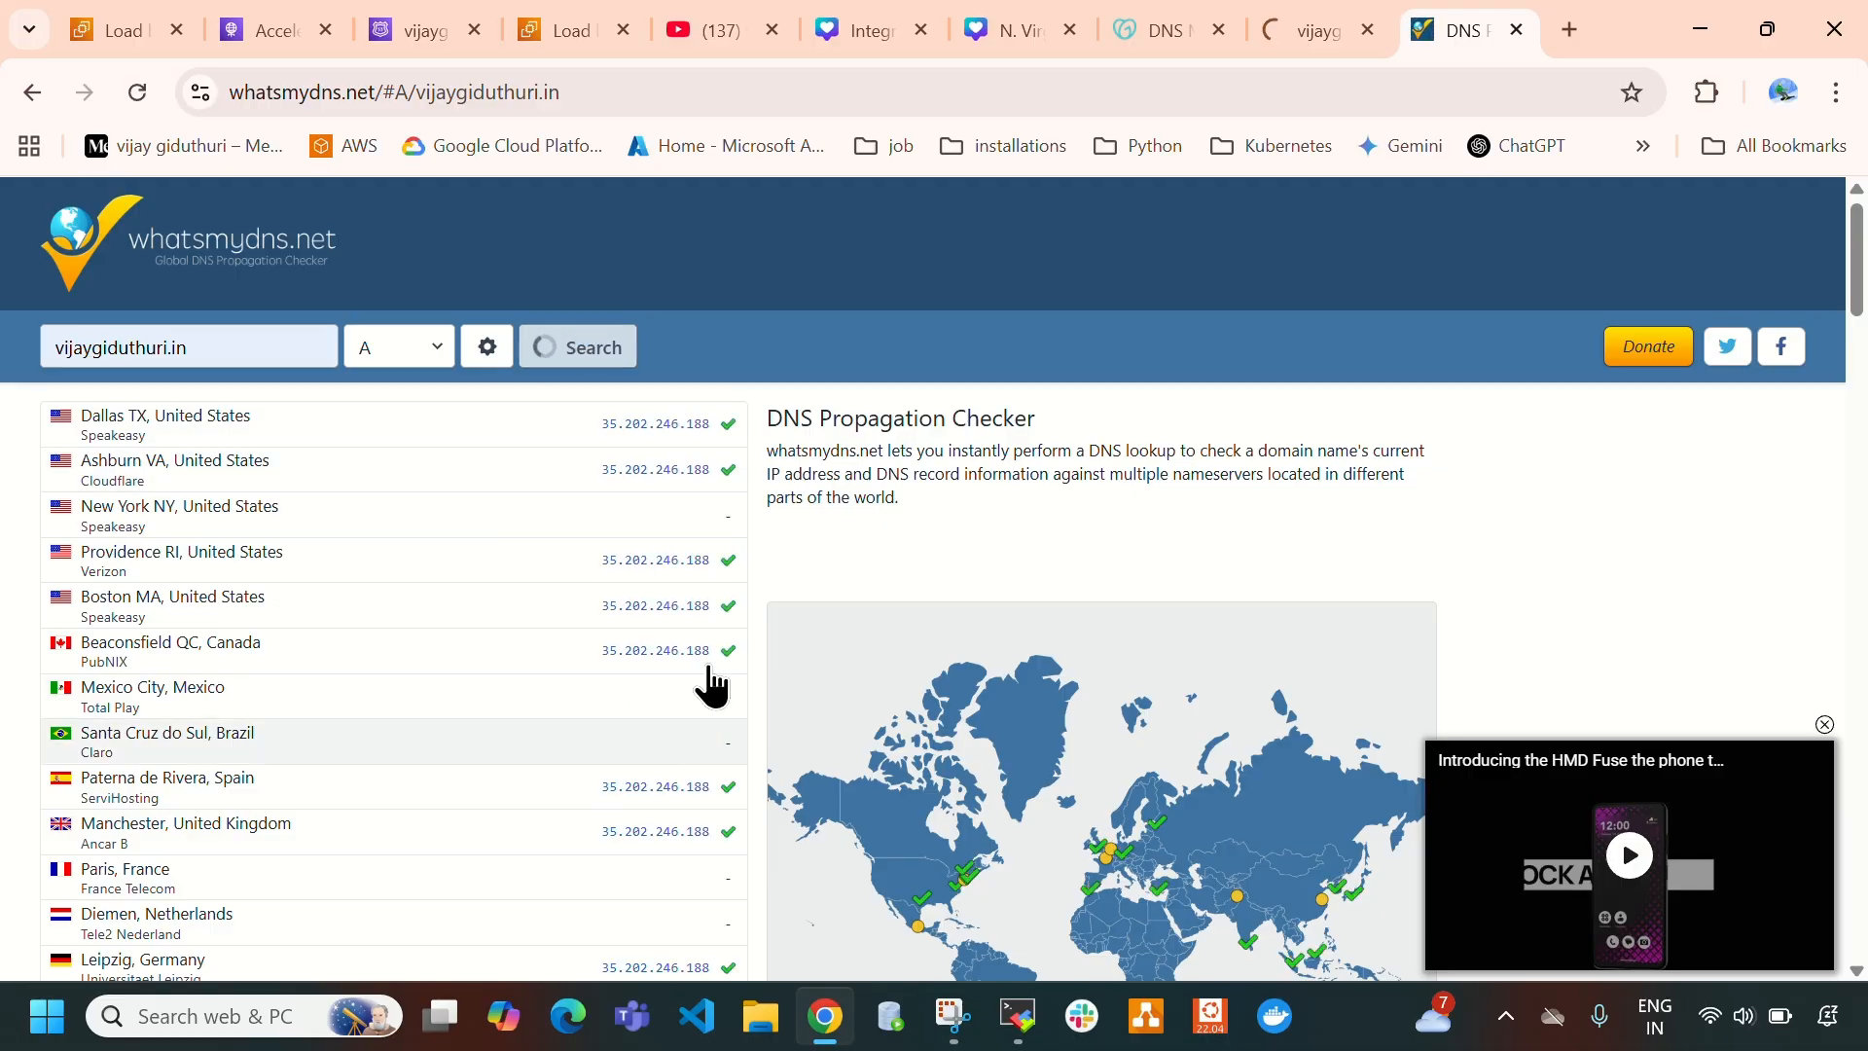
- Review the A record lookup results by location, rerun the lookup, and check whether the domain's page loads
scroll(681, 709, "down", 3)
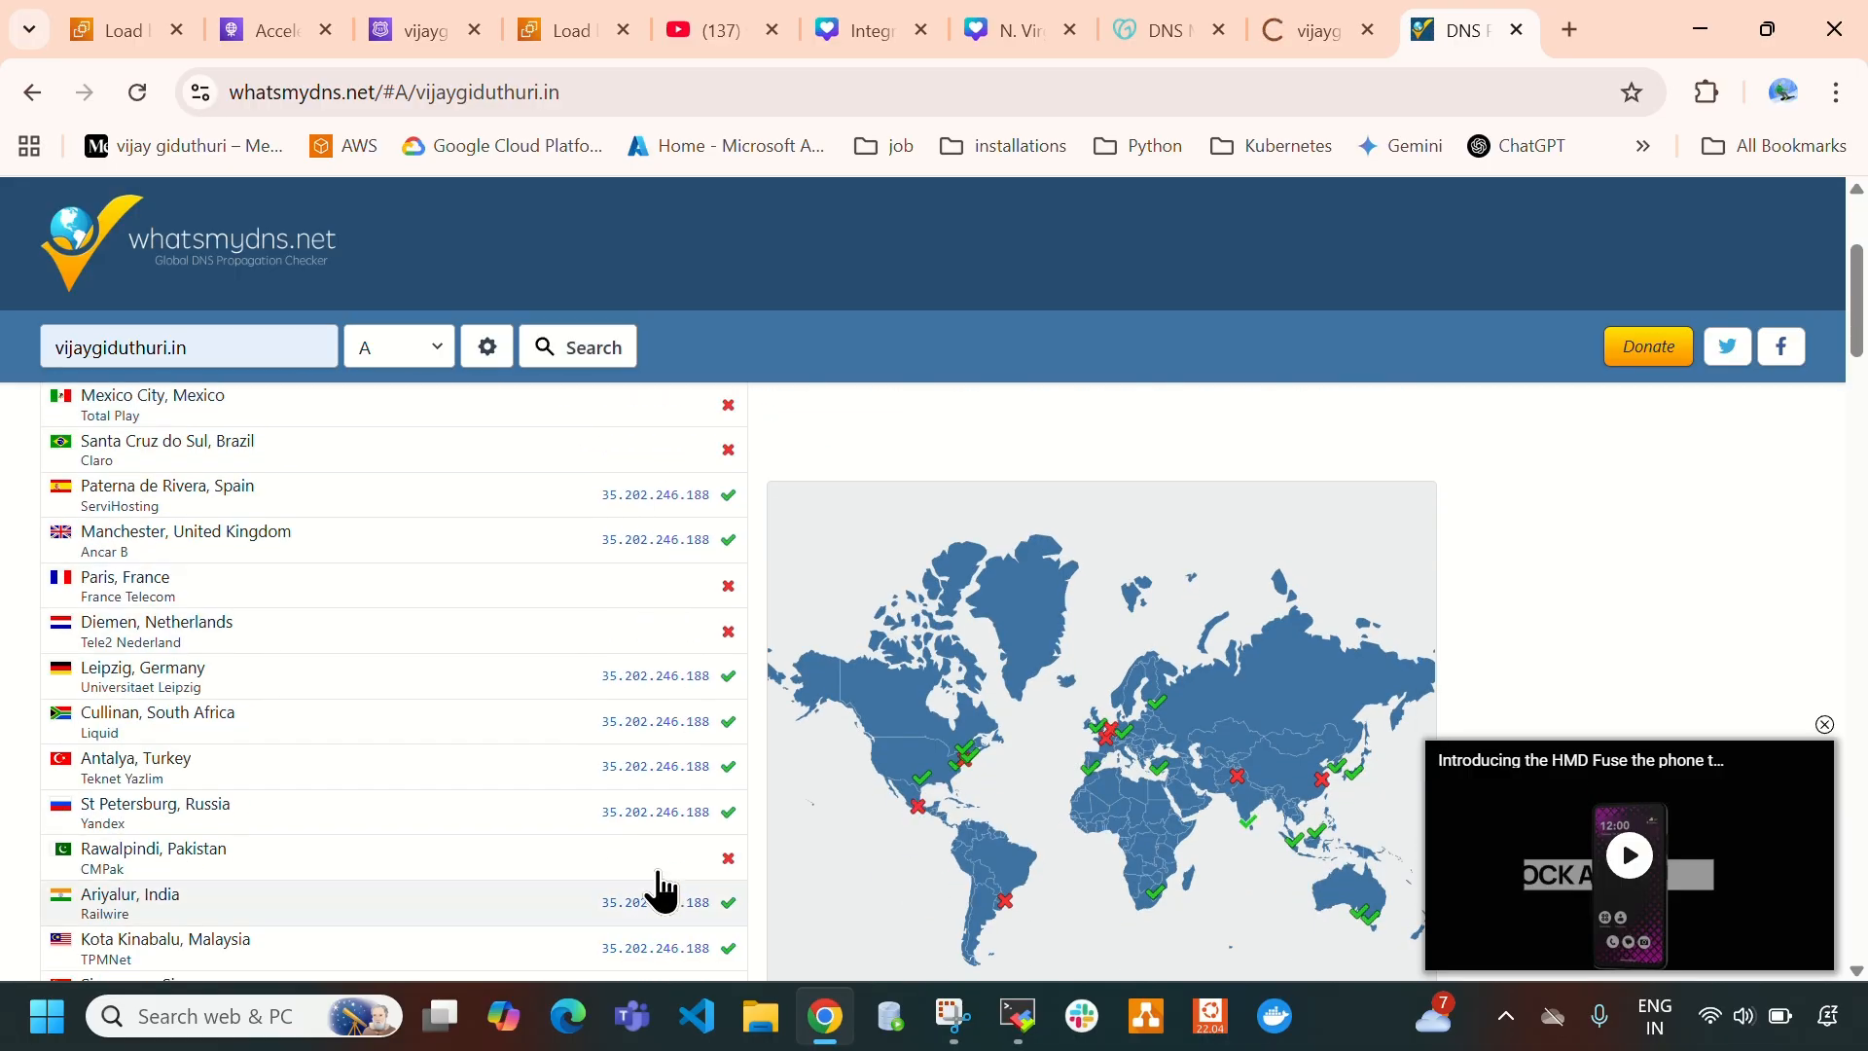
scroll(603, 759, "down", 3)
scroll(633, 800, "up", 3)
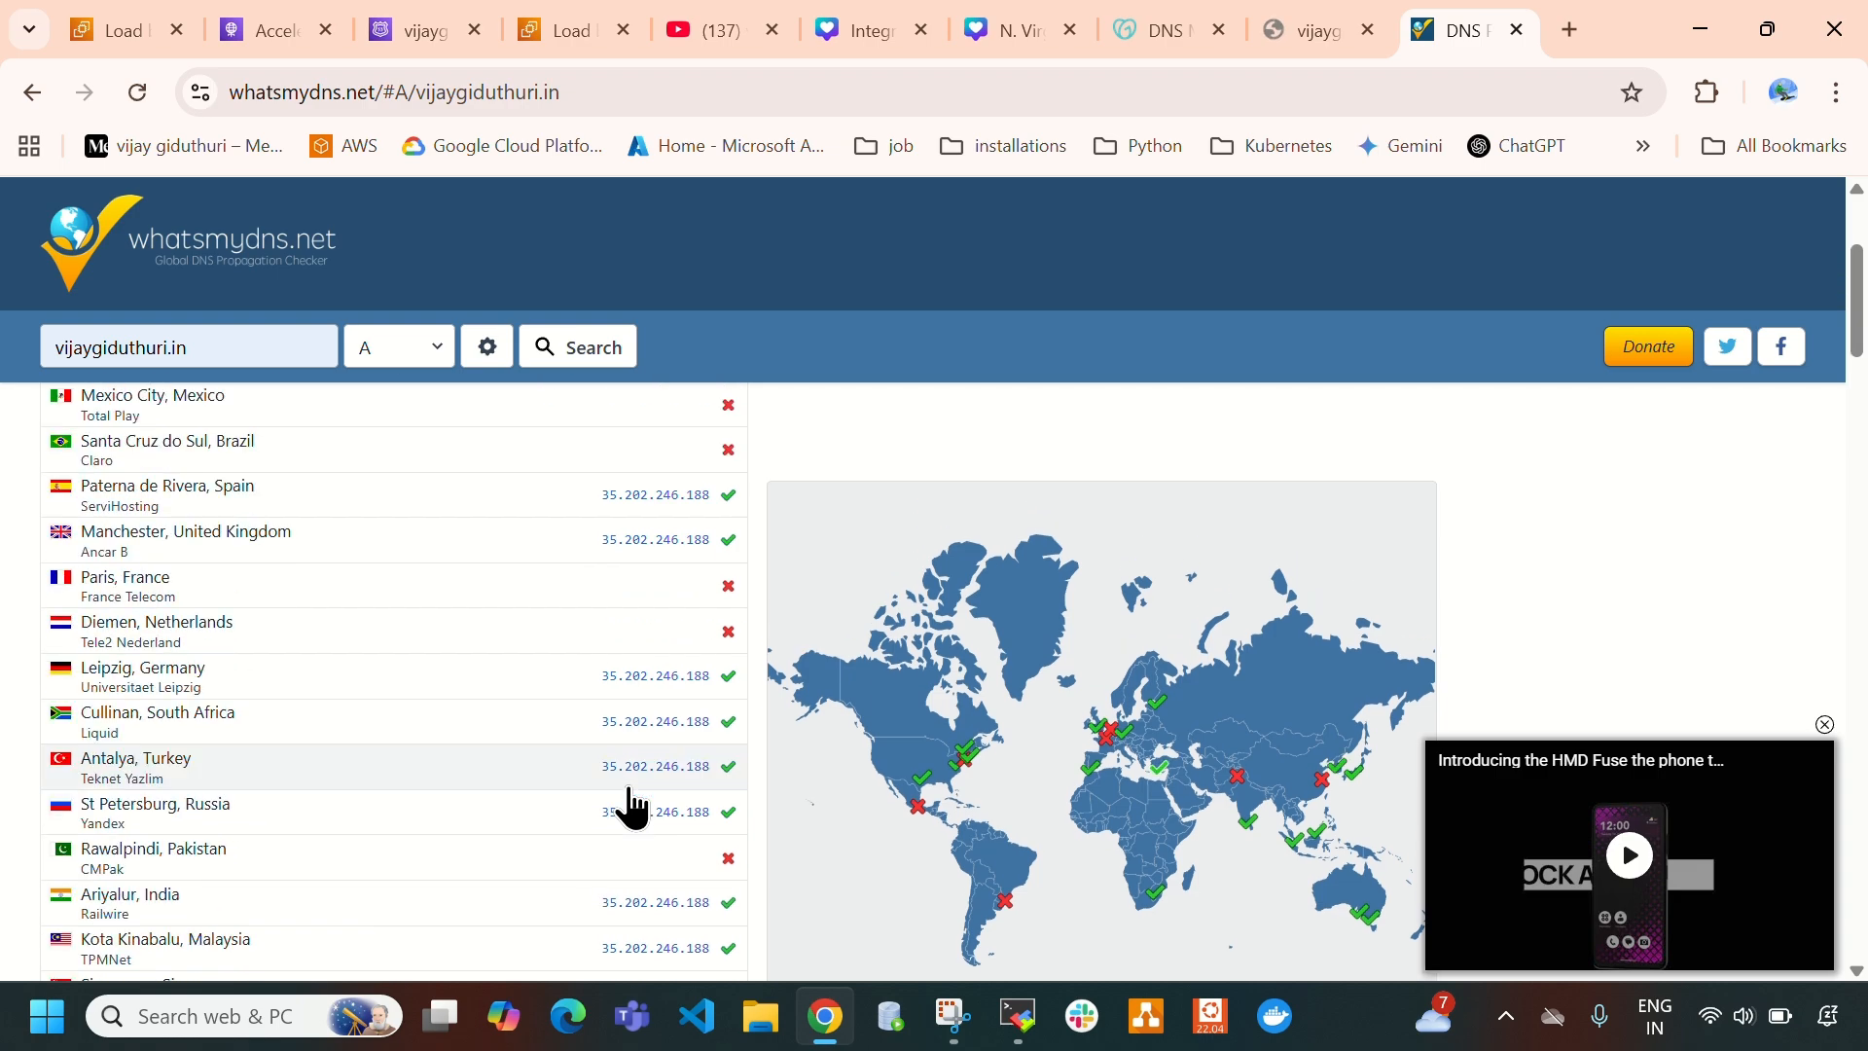
scroll(633, 807, "up", 3)
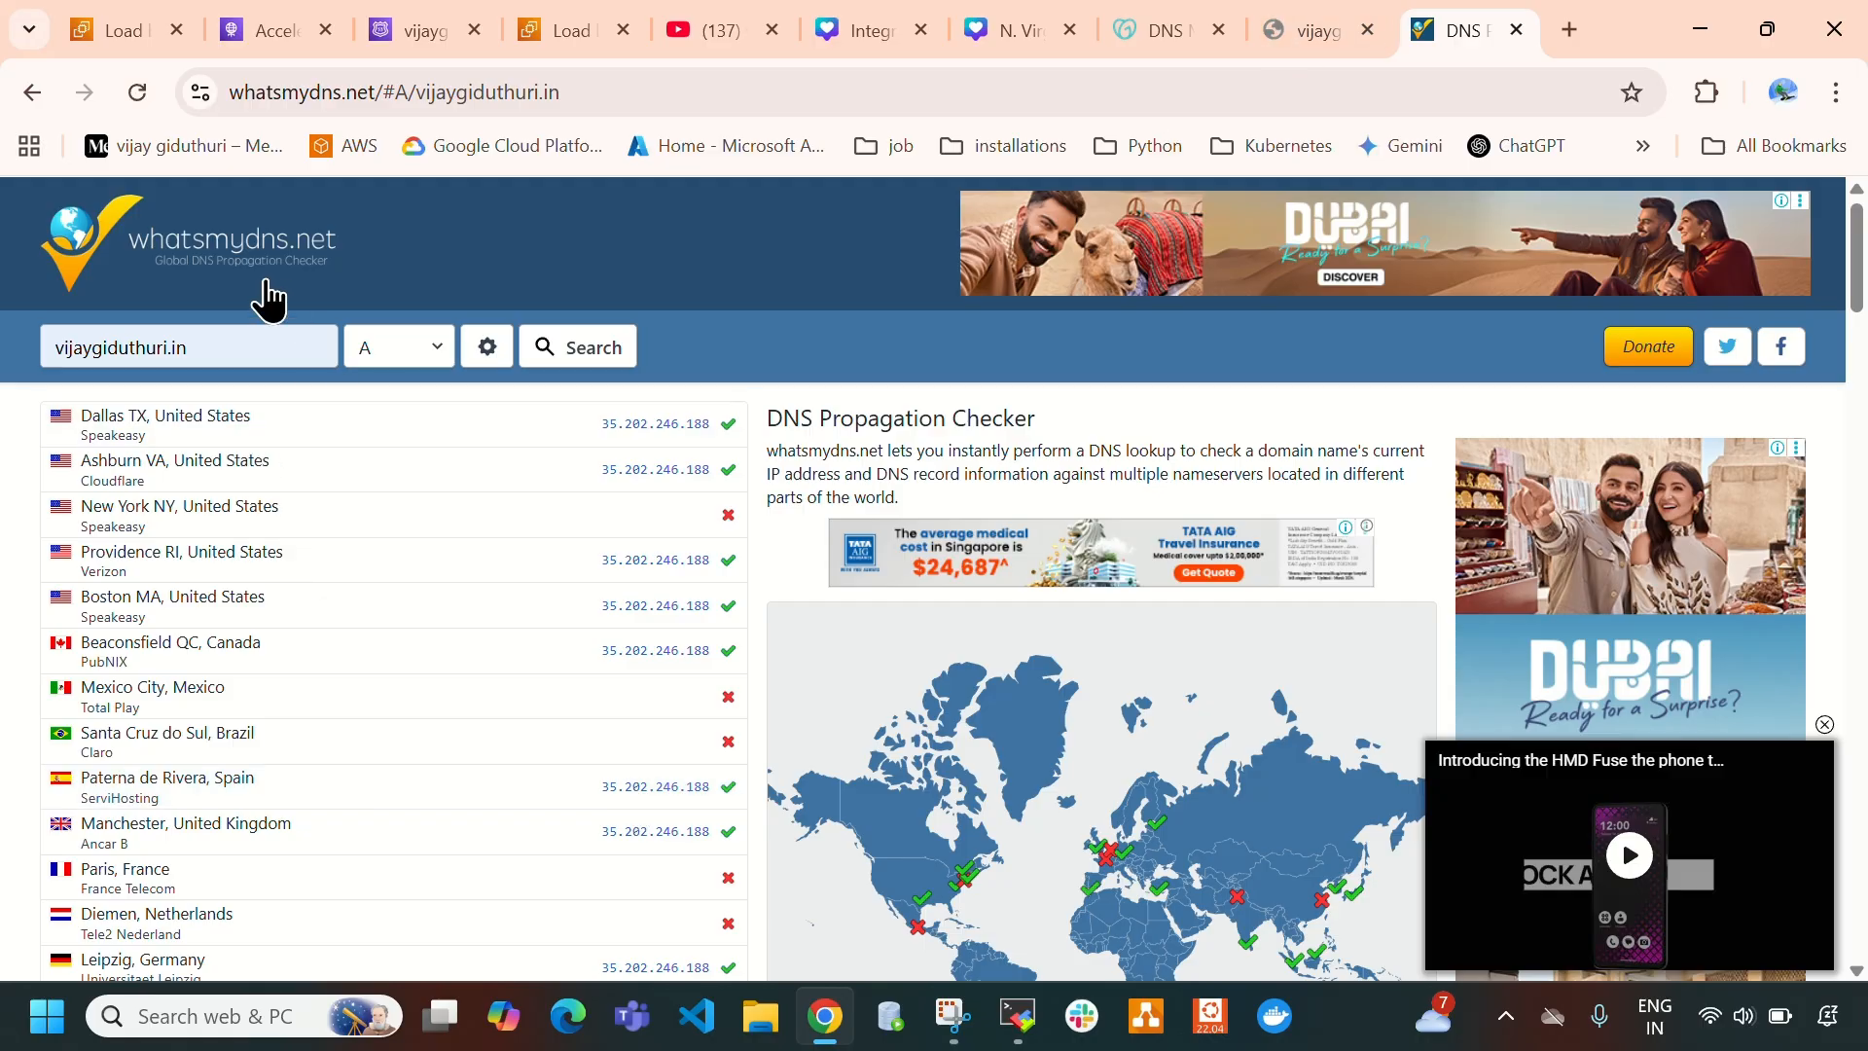
left_click(582, 355)
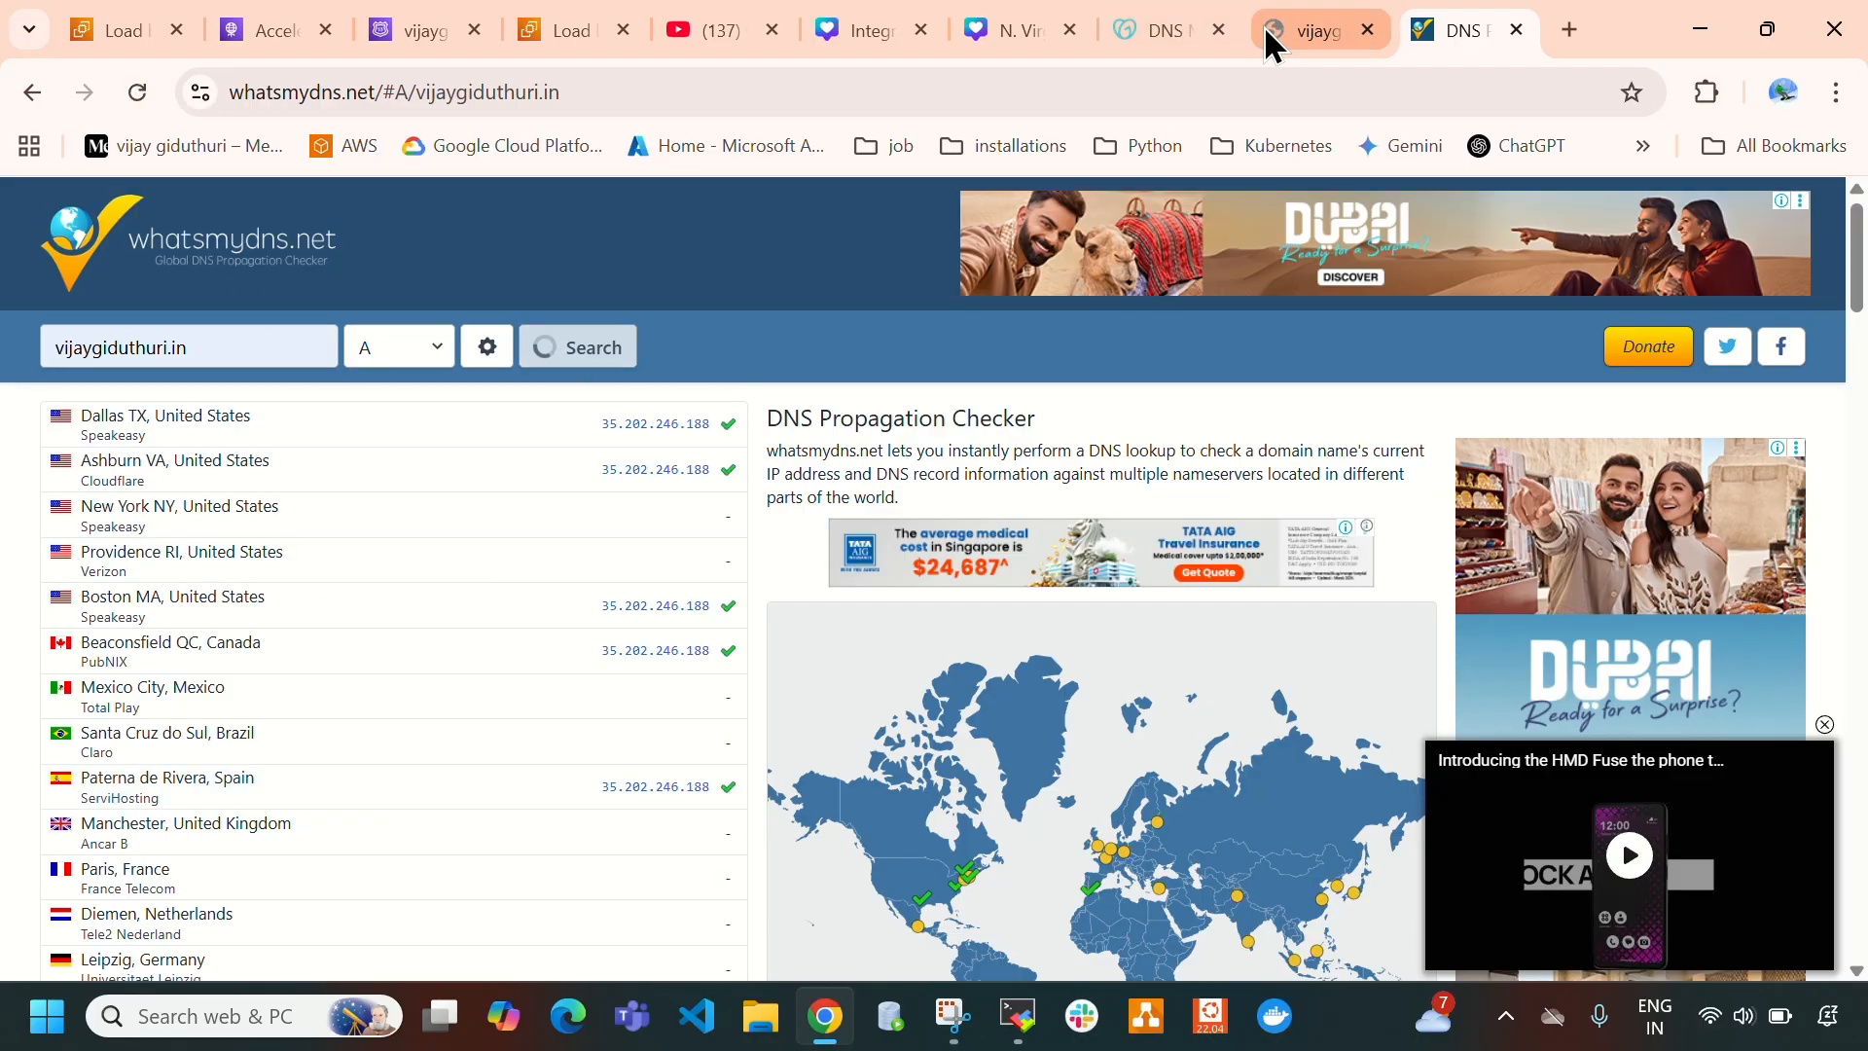
left_click(1281, 38)
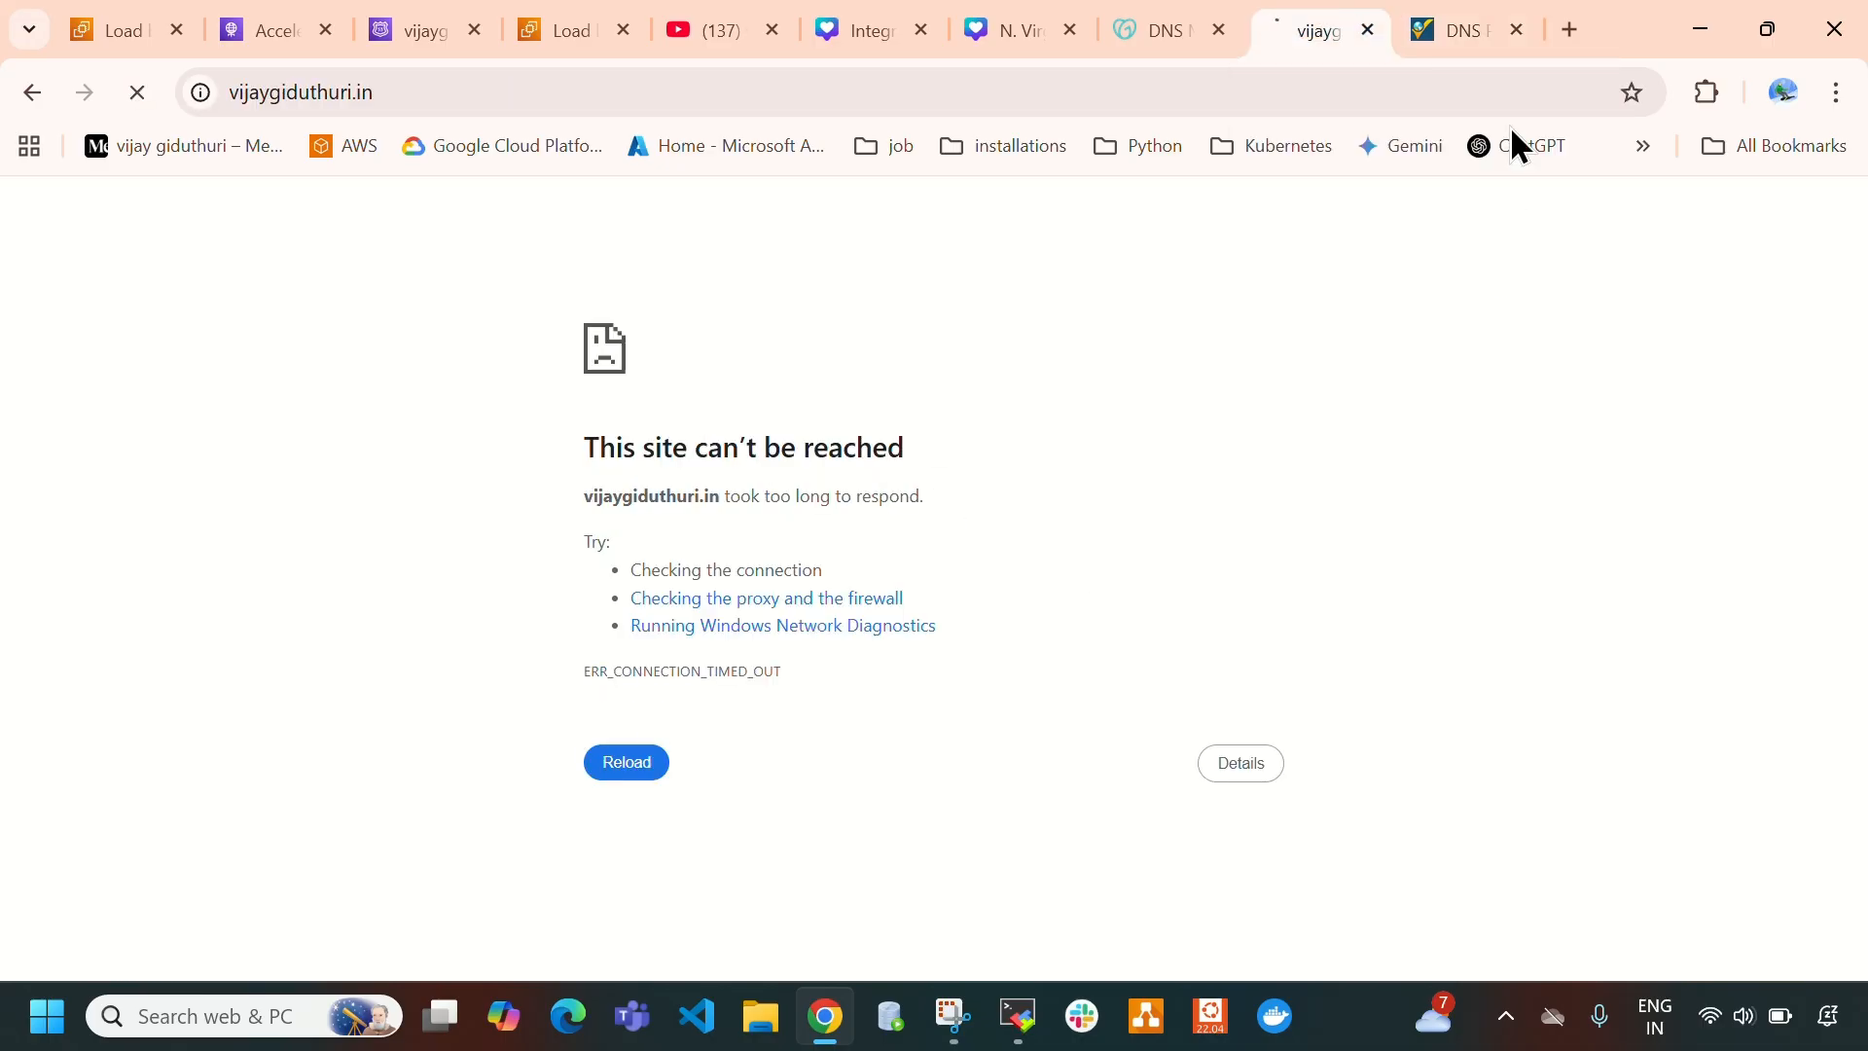
left_click(1454, 25)
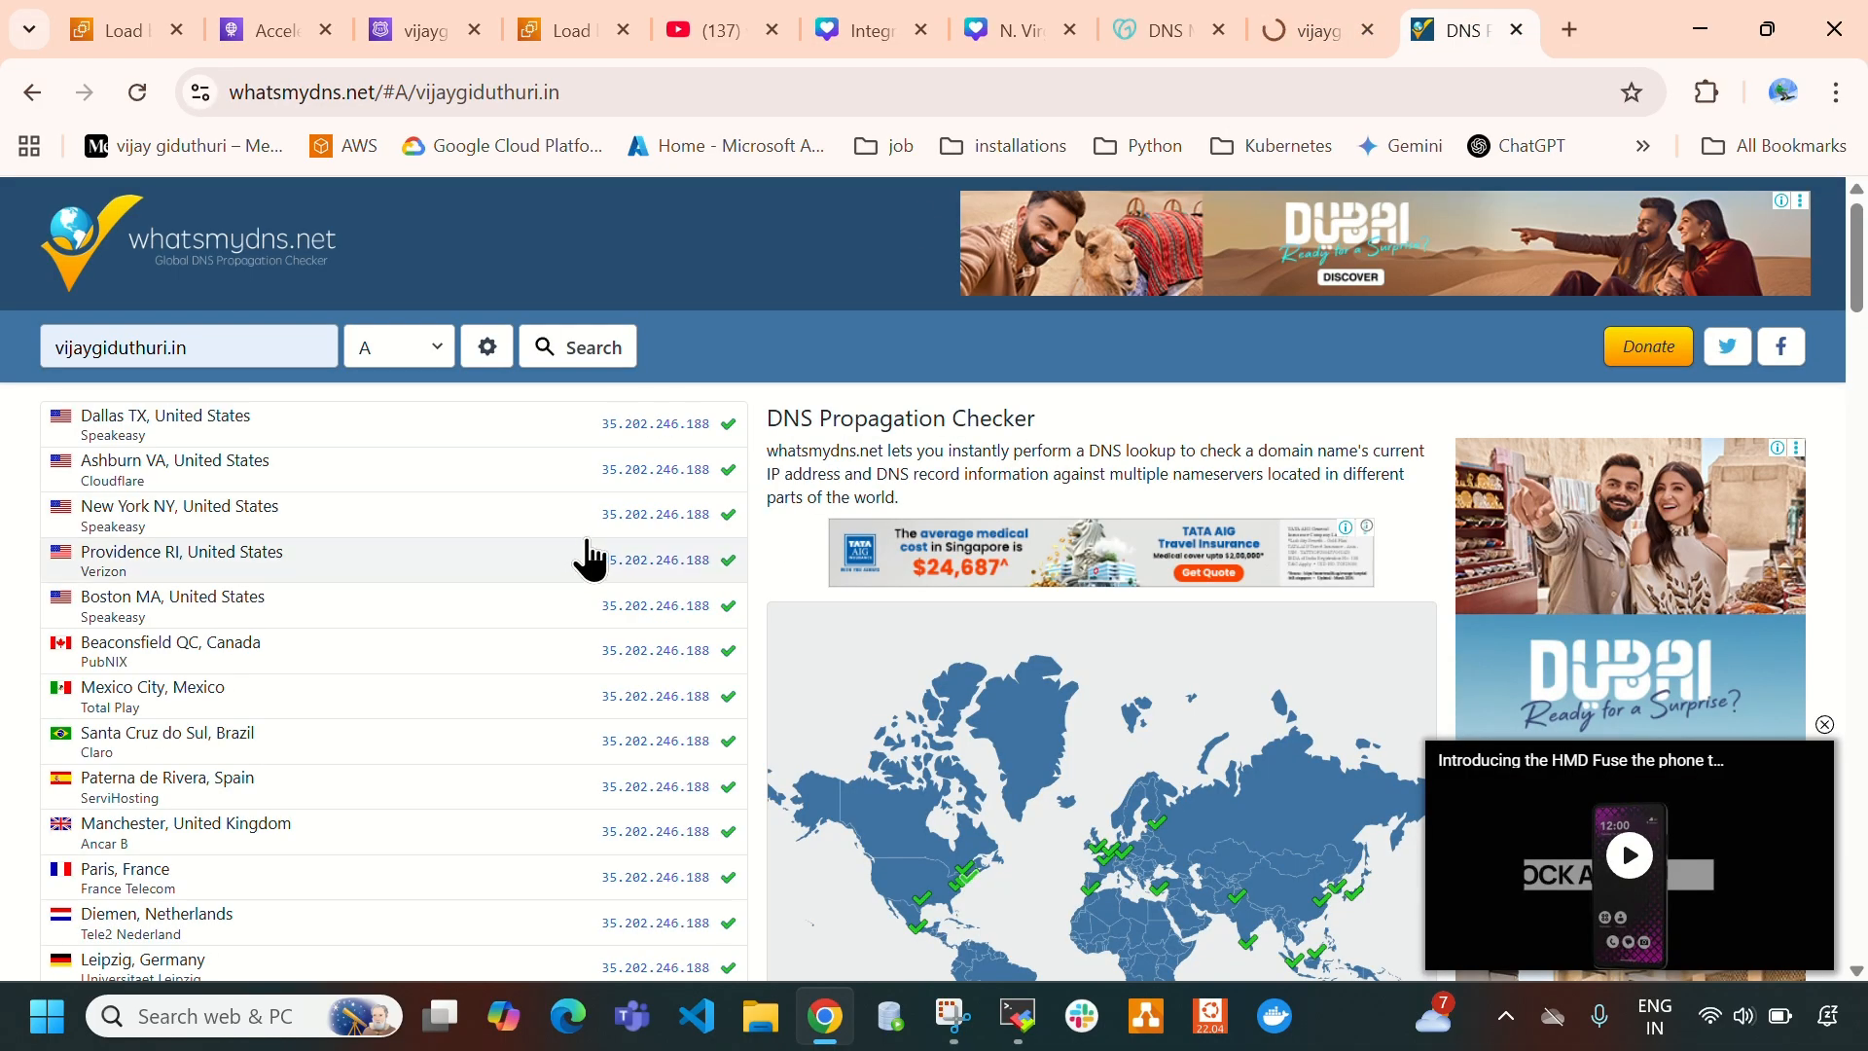
- View the Mumbai load balancers list and return to the domain's hosted zone in Route 53
left_click(541, 37)
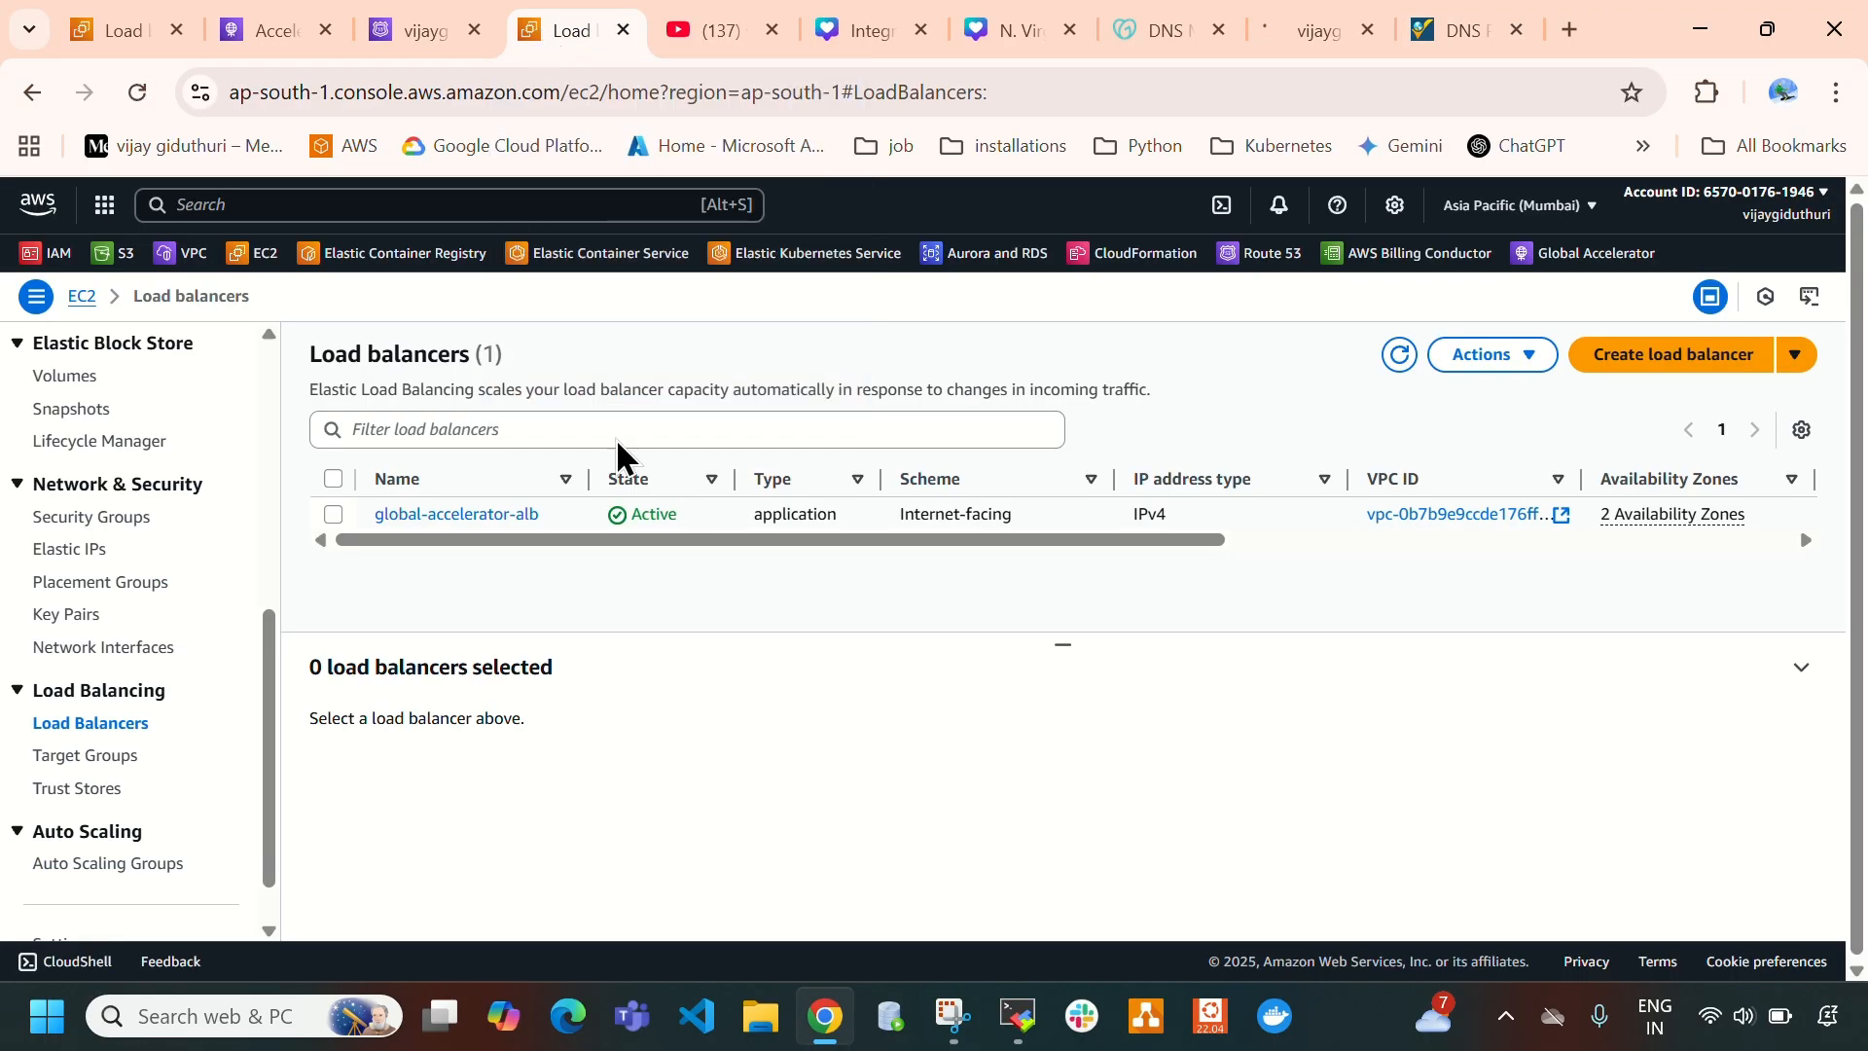
left_click(408, 29)
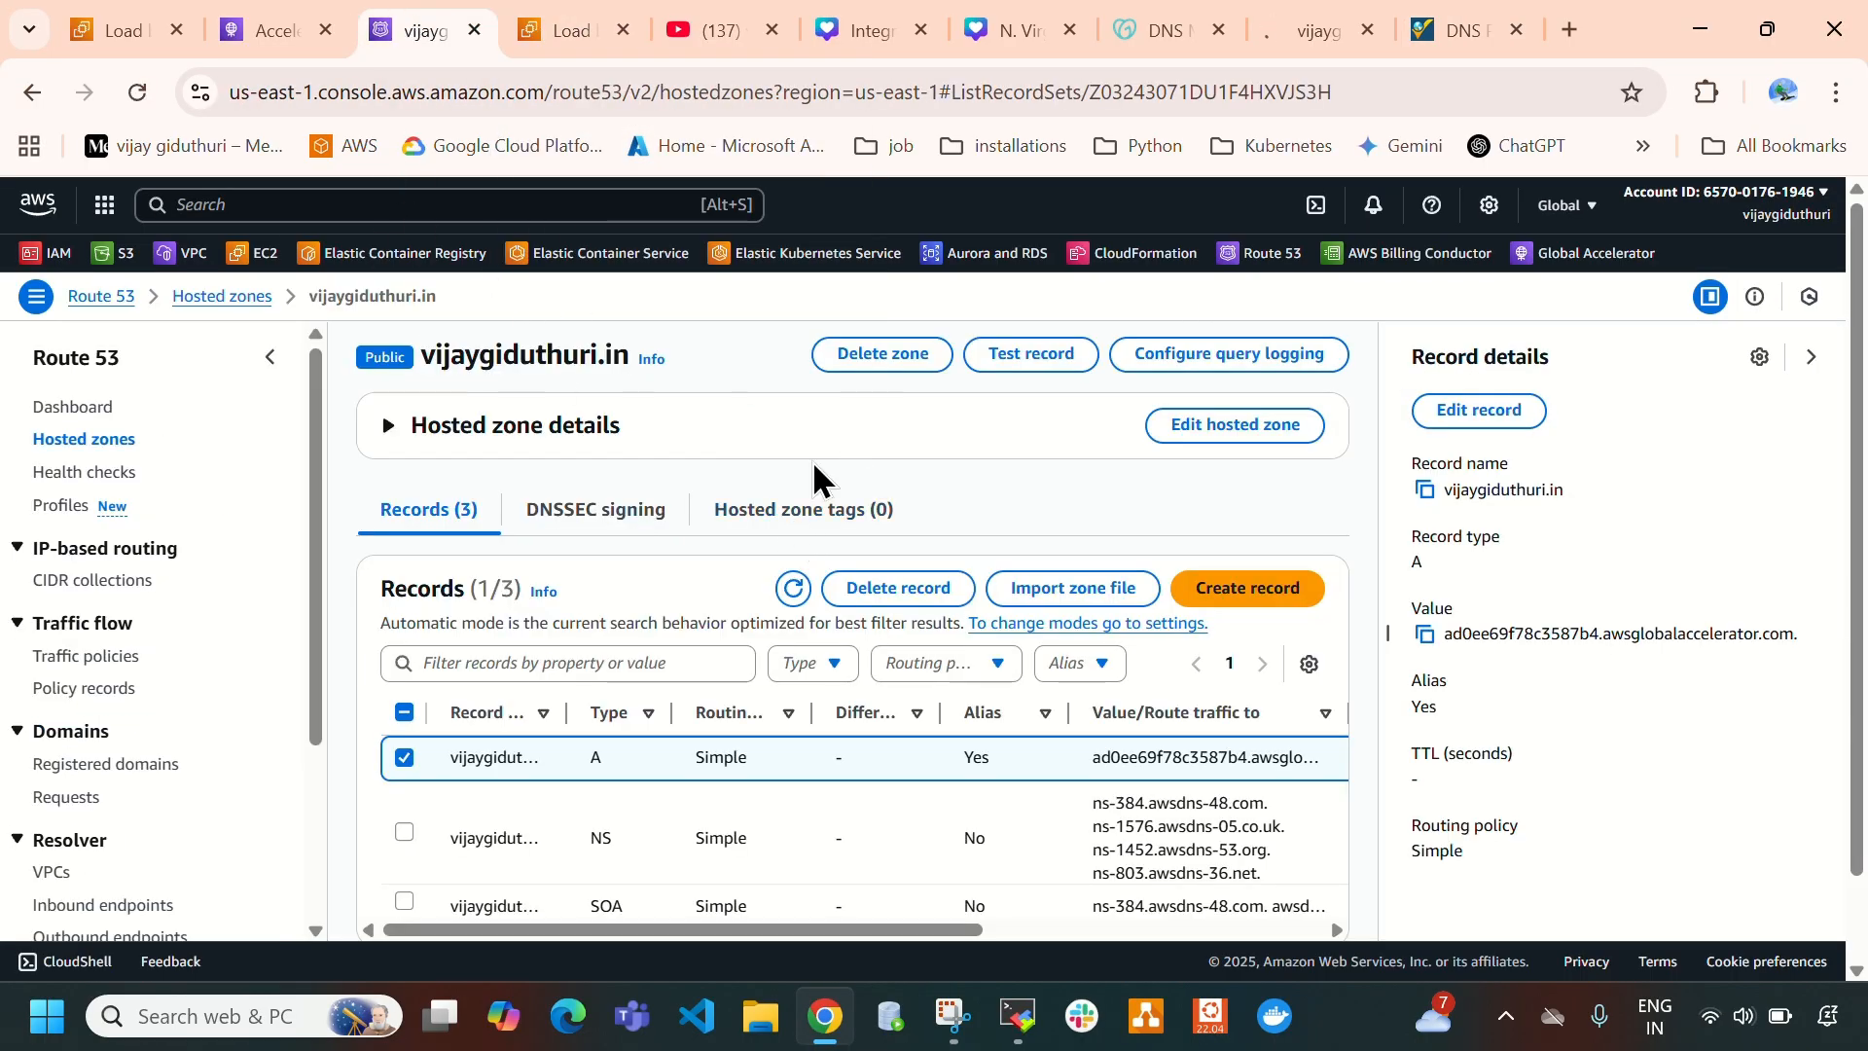
left_click(814, 459)
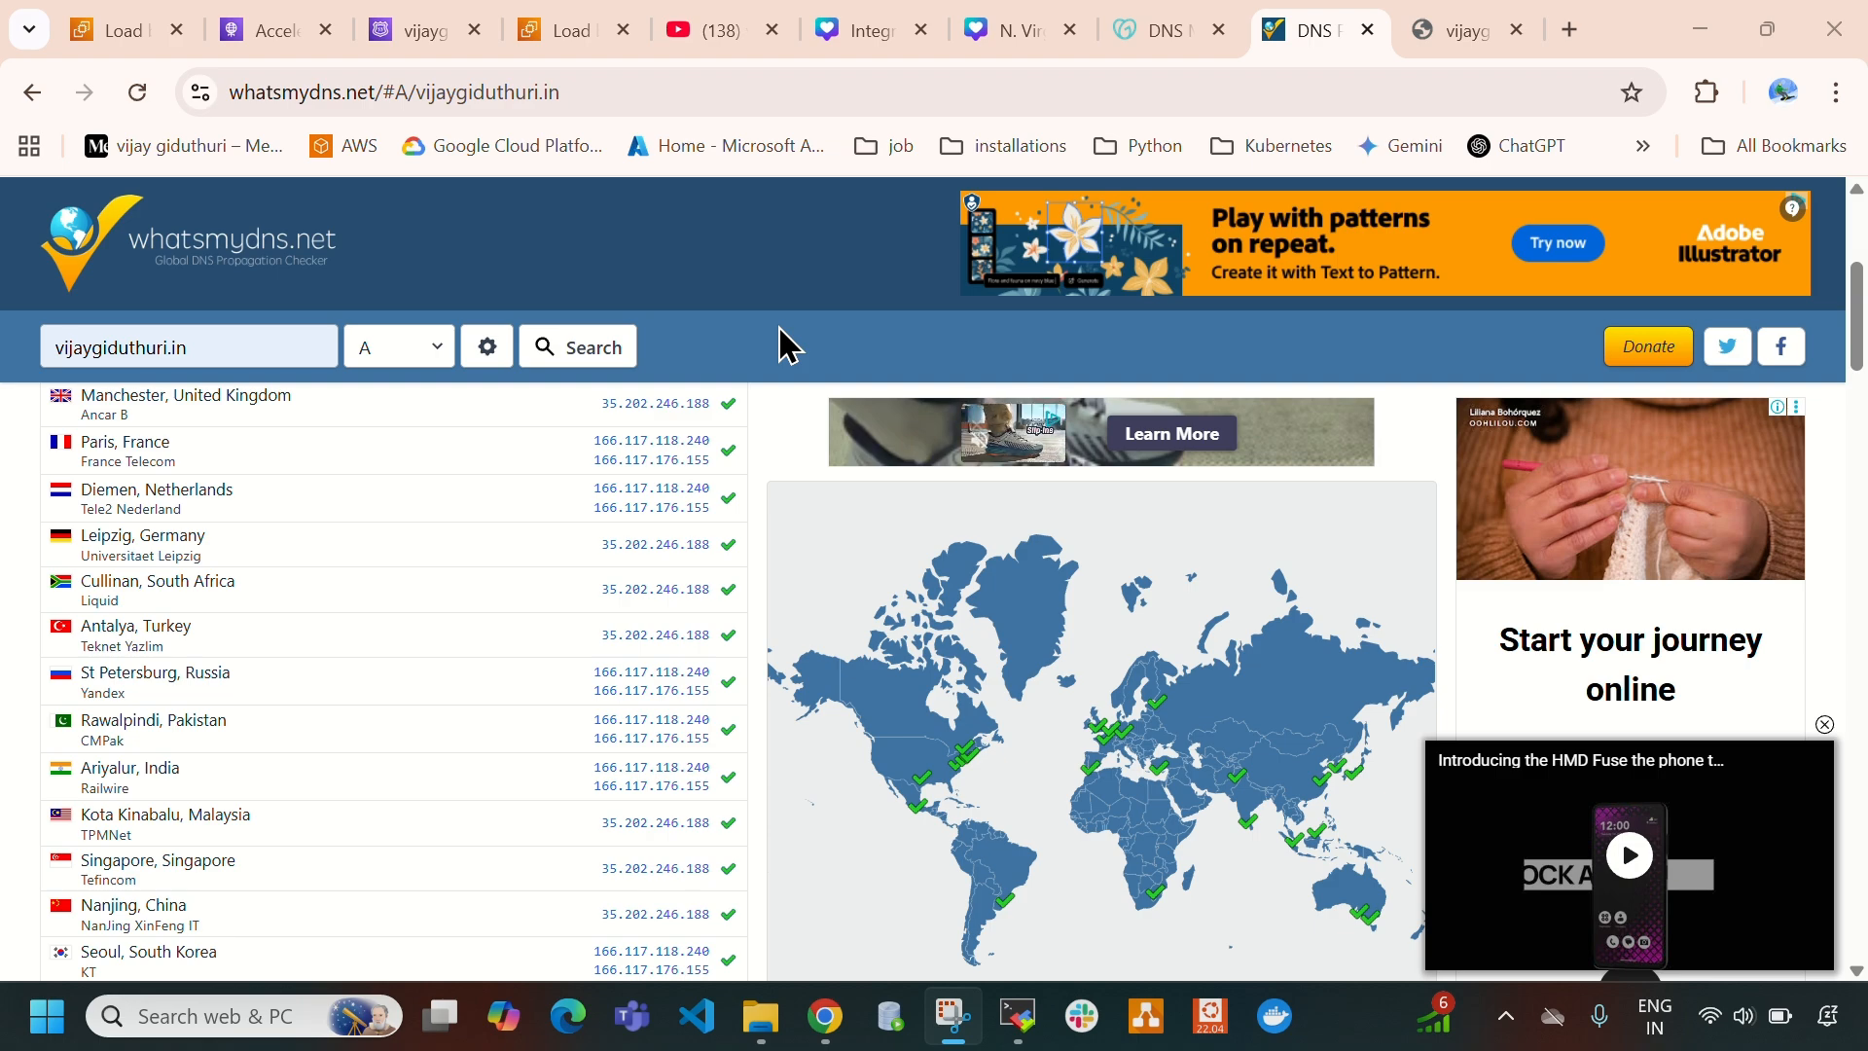
- Open the domain's web page, load its address again, and reload it to test the response
left_click(1432, 31)
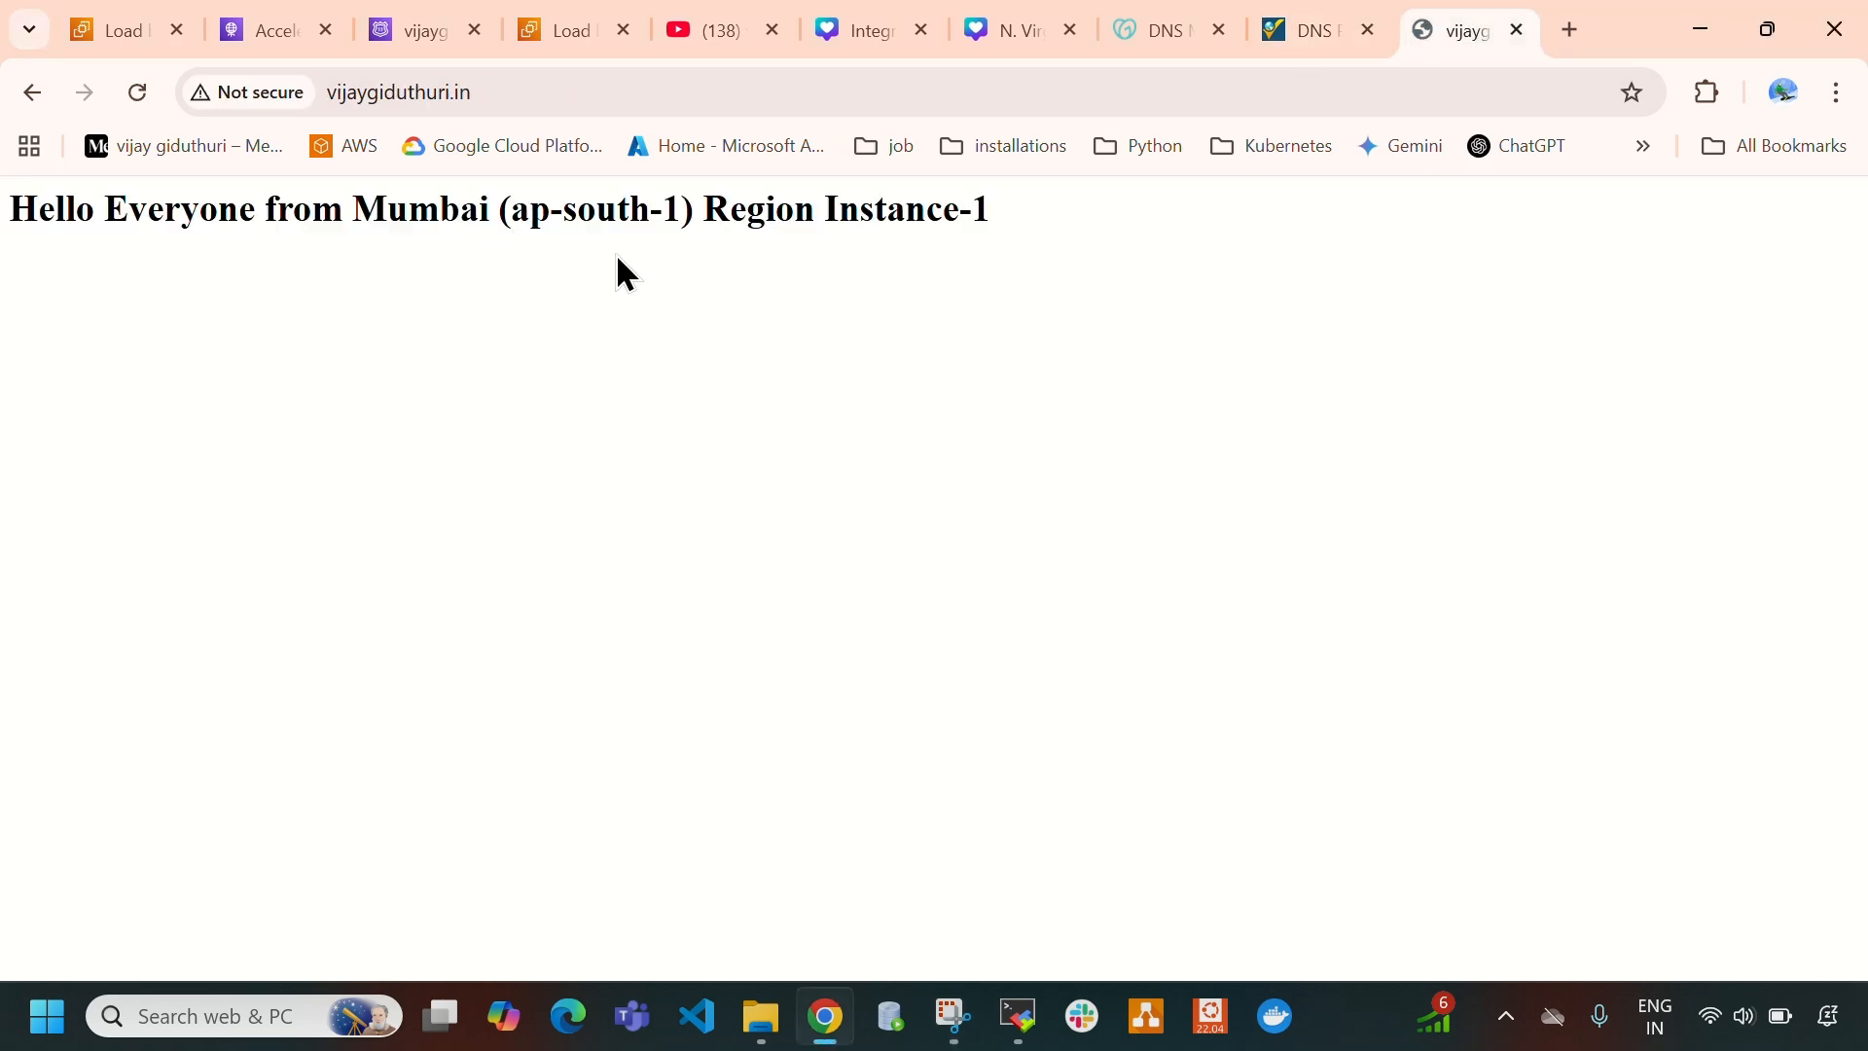
left_click(552, 92)
left_click(499, 99)
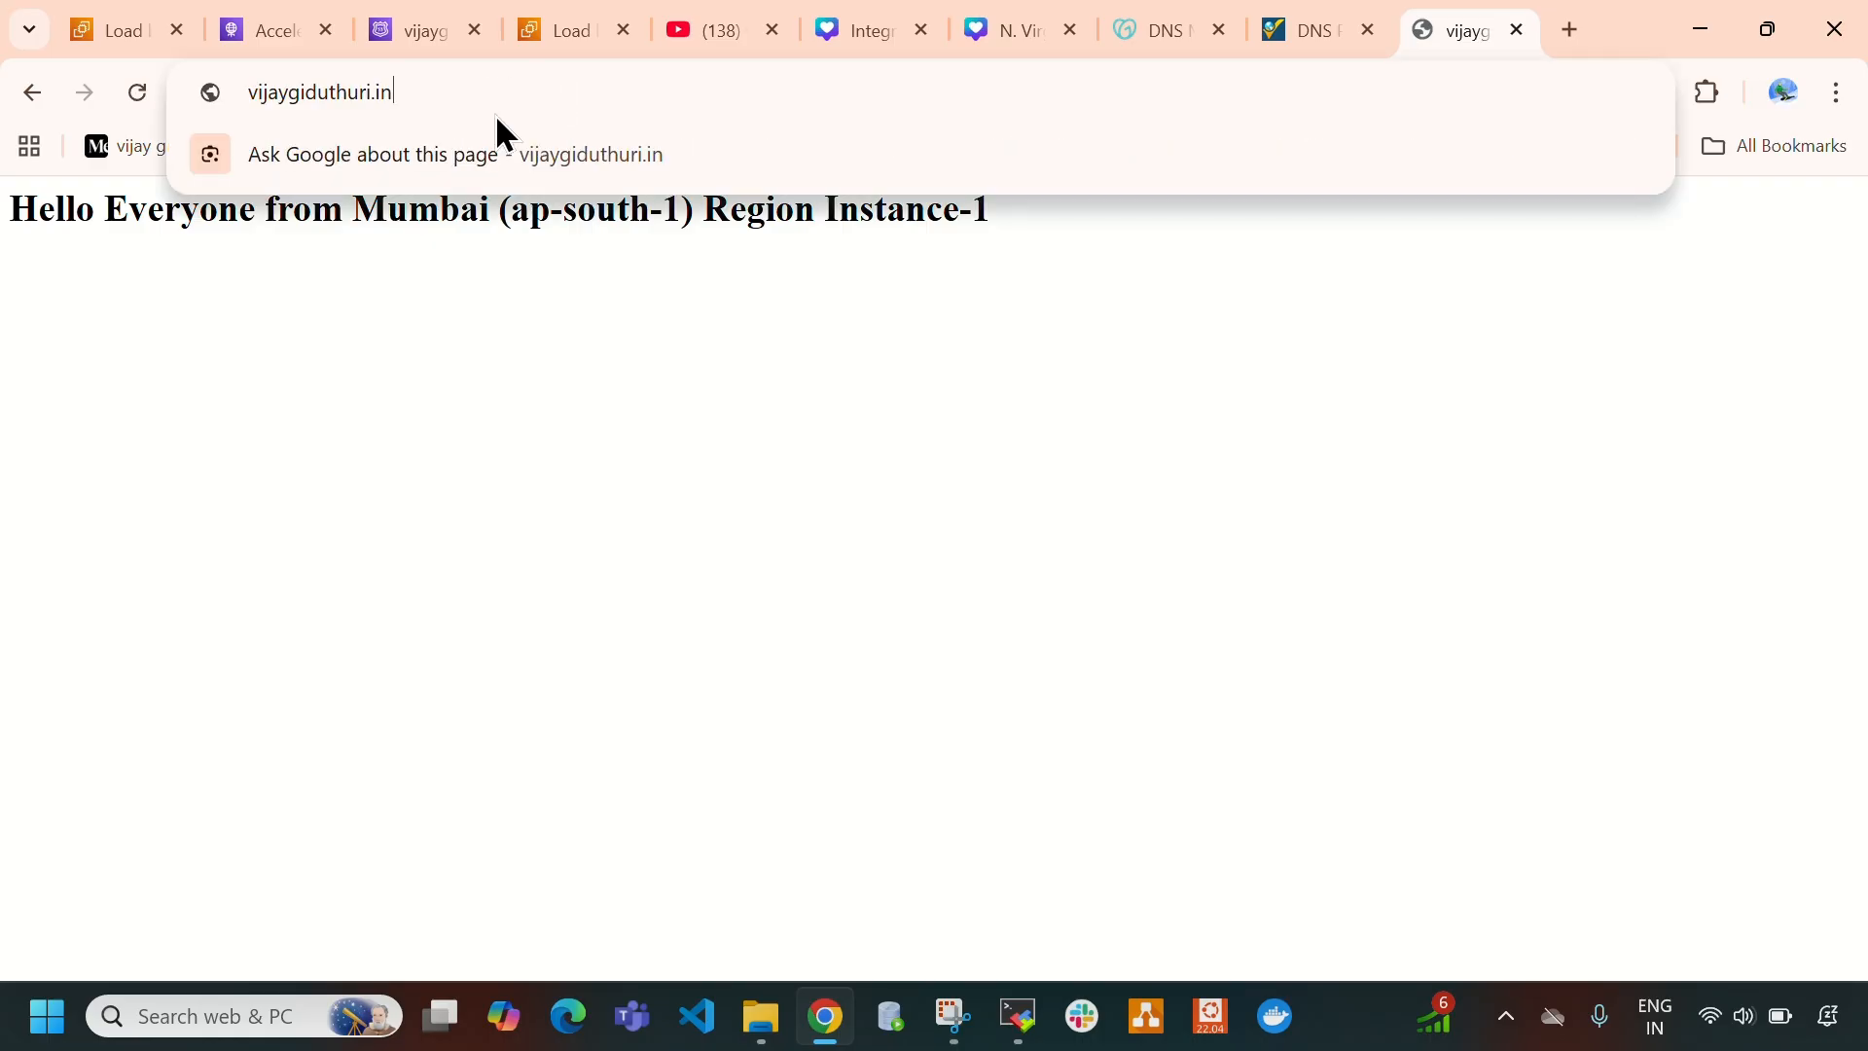
key("Return")
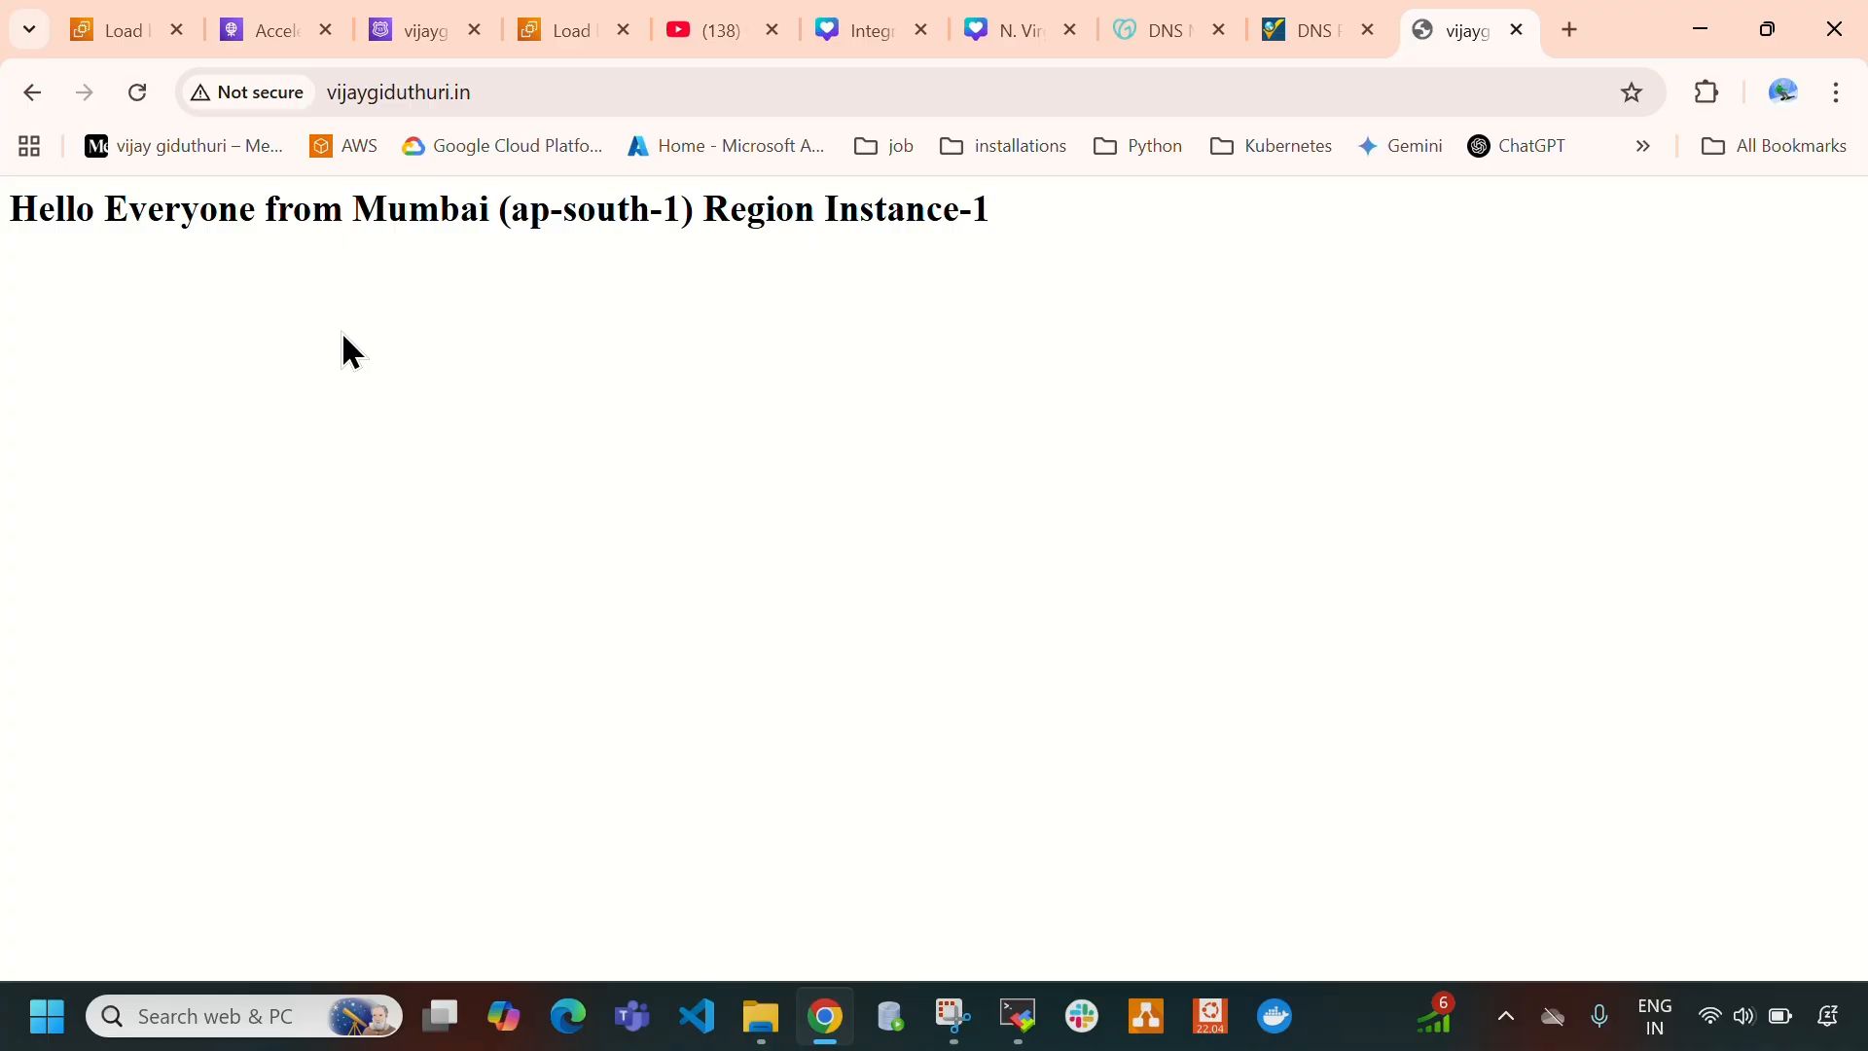
left_click(136, 94)
left_click(137, 95)
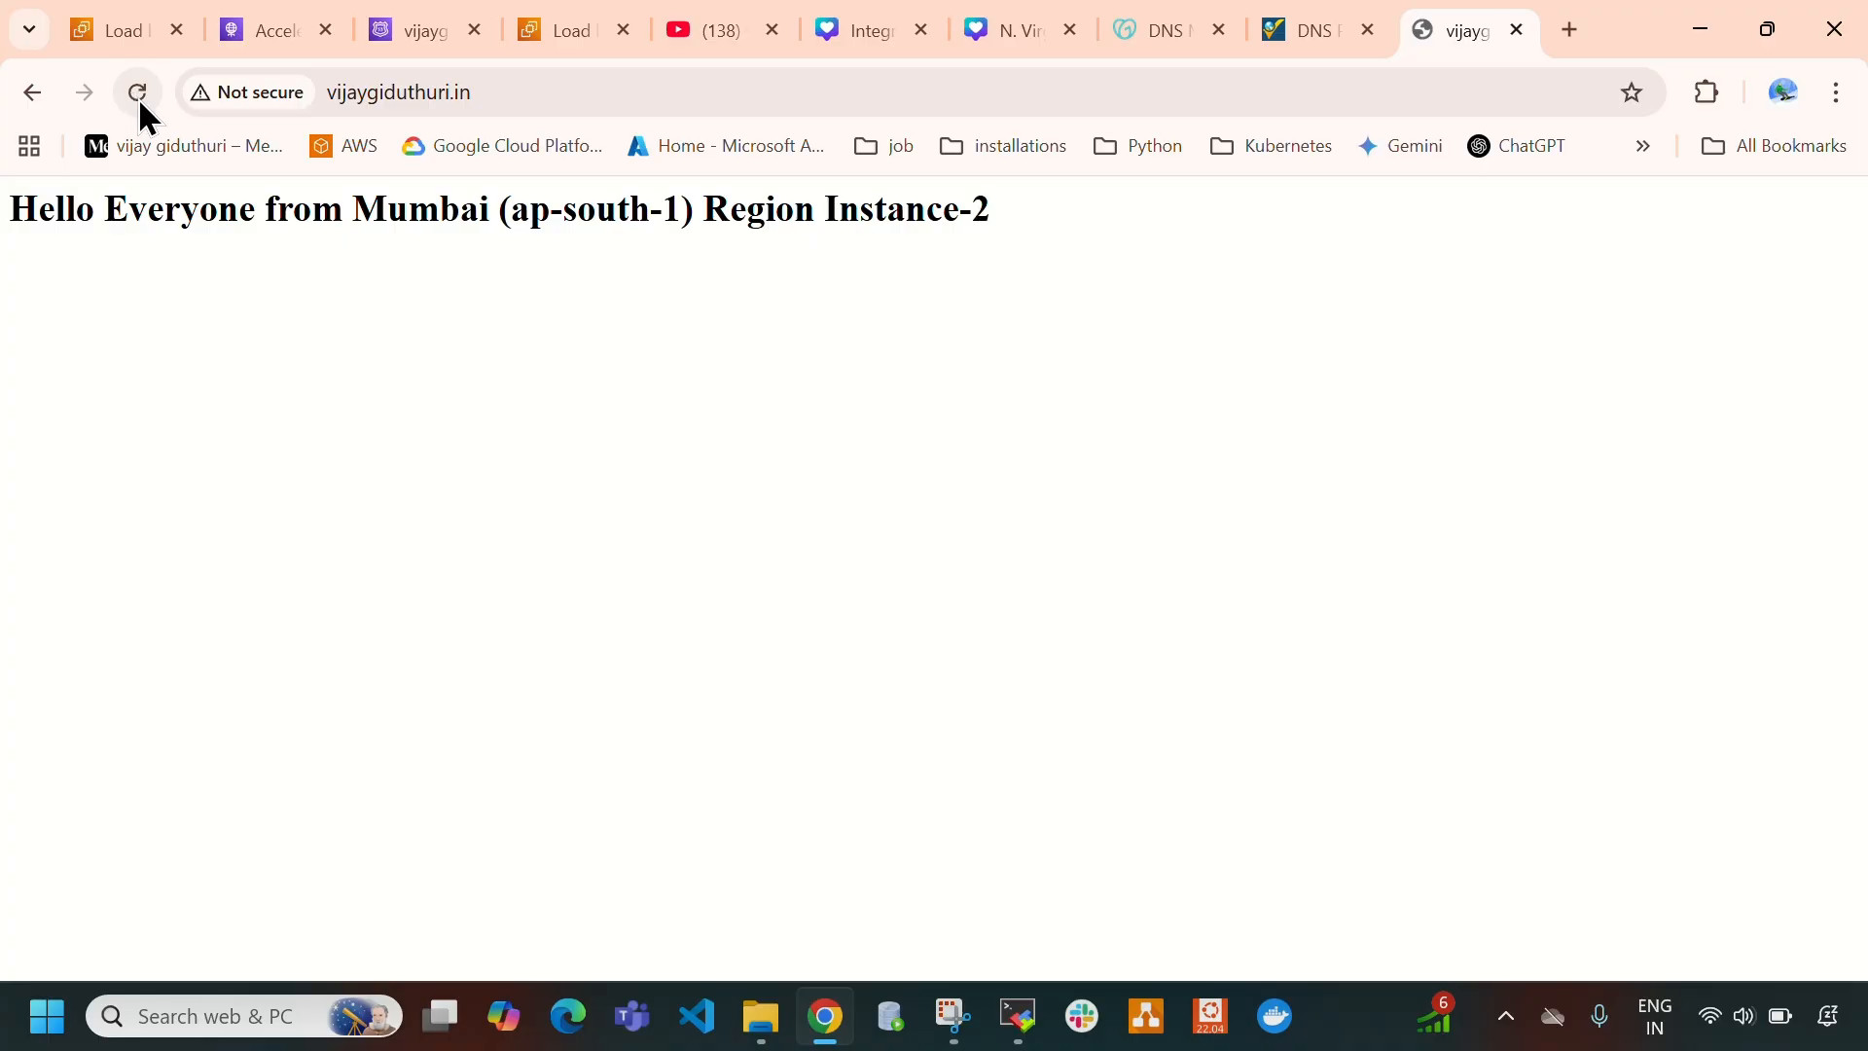
- Reload the domain's page repeatedly, highlighting the instance name each time and the region name to see which server answers
left_click_drag(842, 212, 1075, 228)
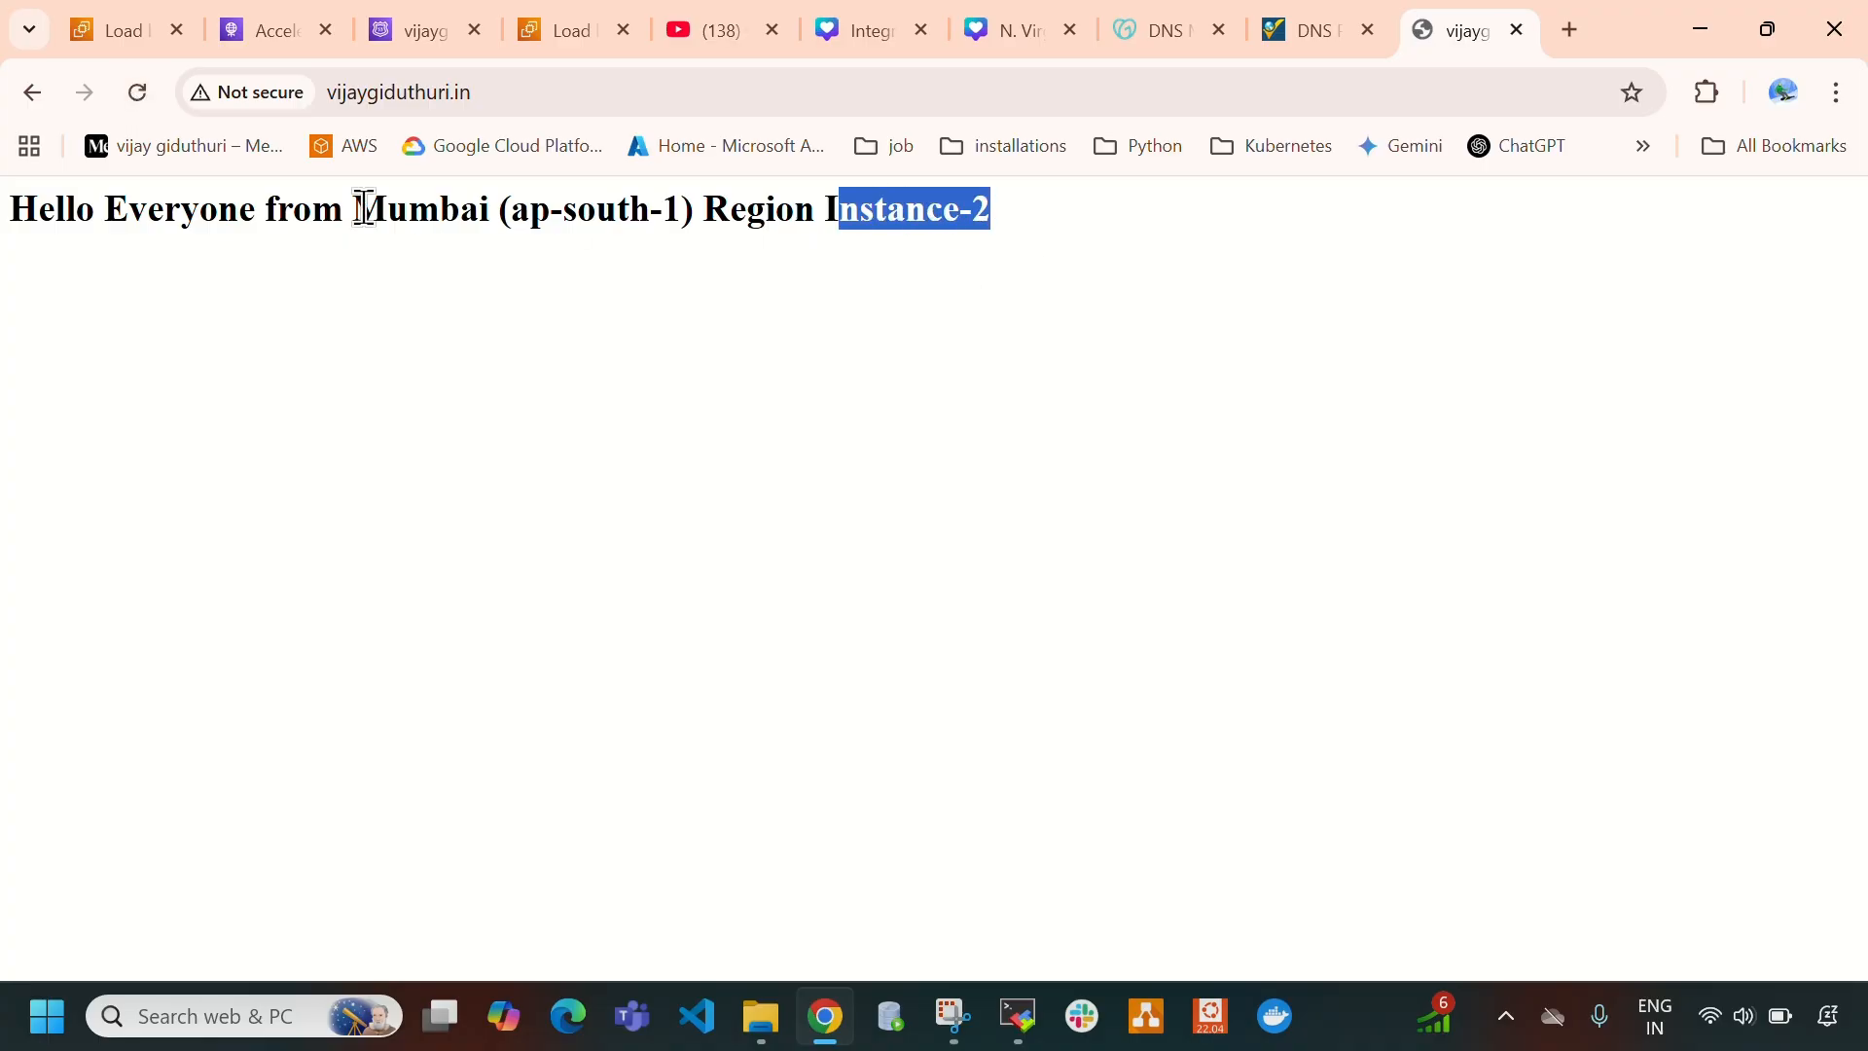
left_click(139, 93)
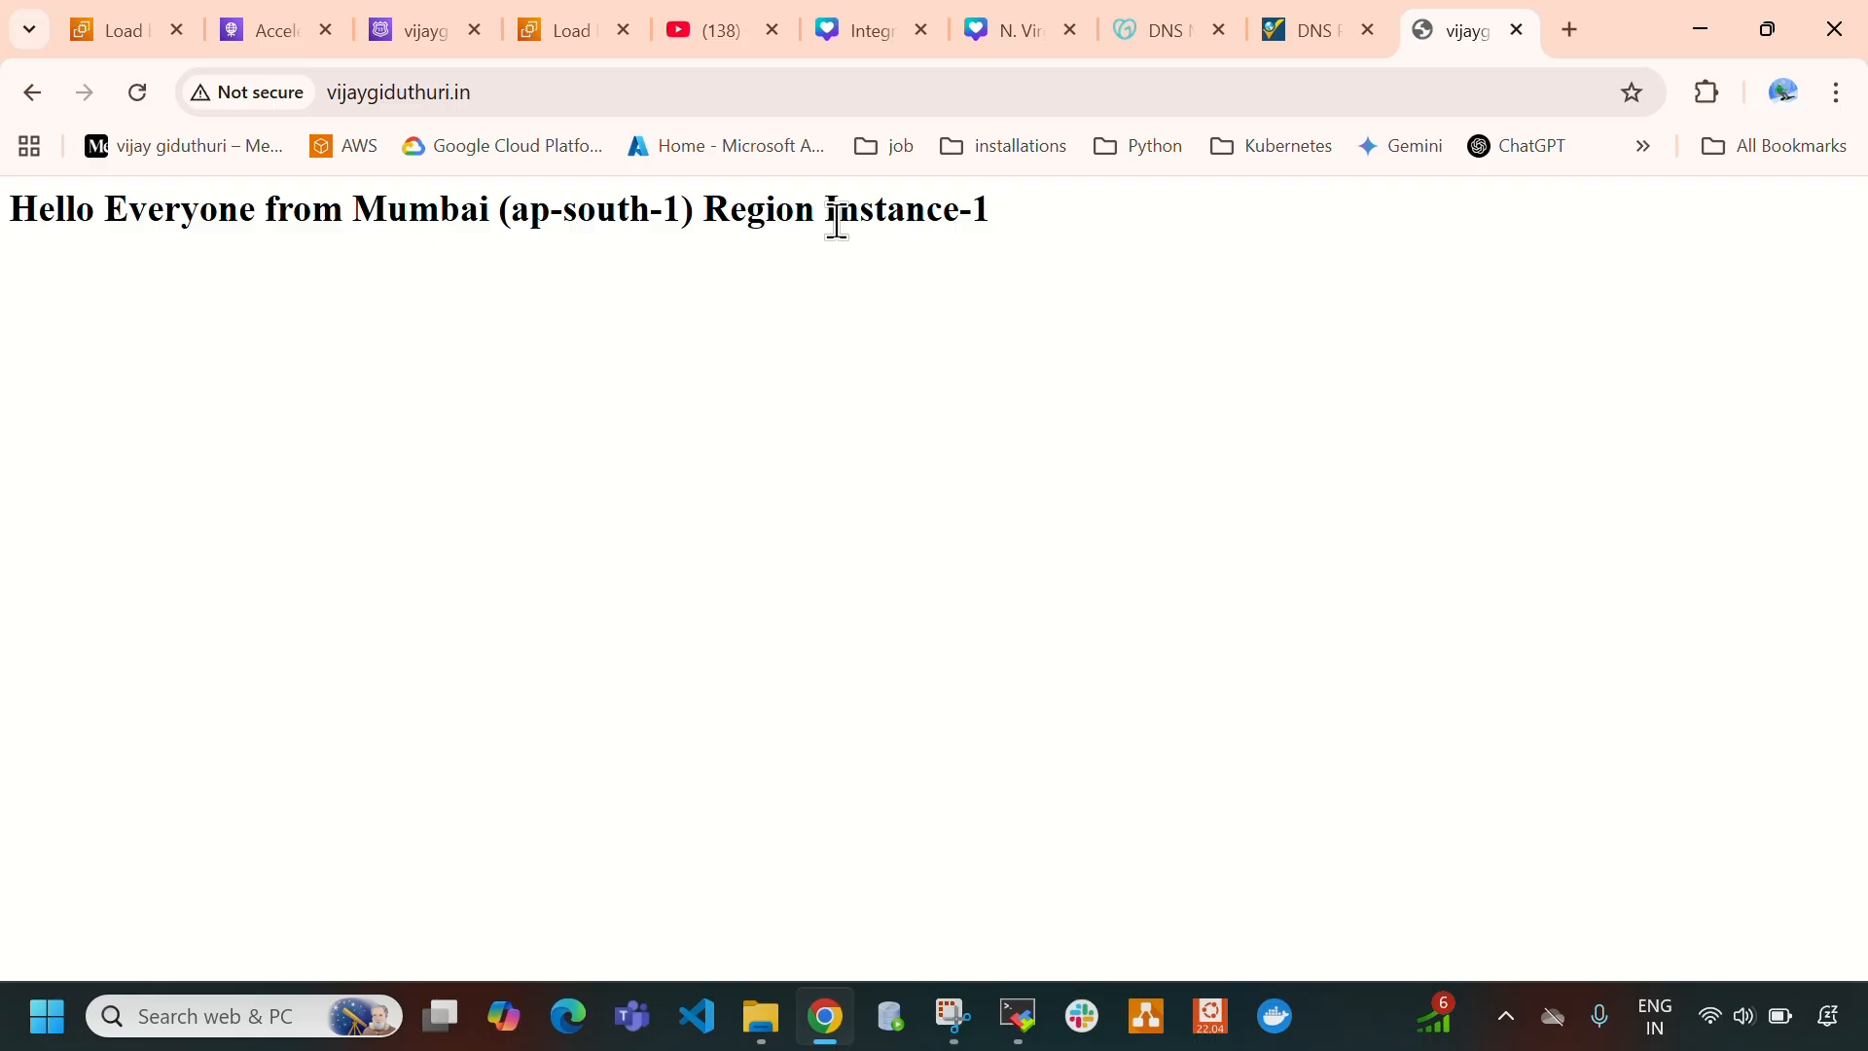
left_click_drag(818, 208, 1129, 222)
left_click(137, 93)
left_click_drag(826, 216, 1065, 236)
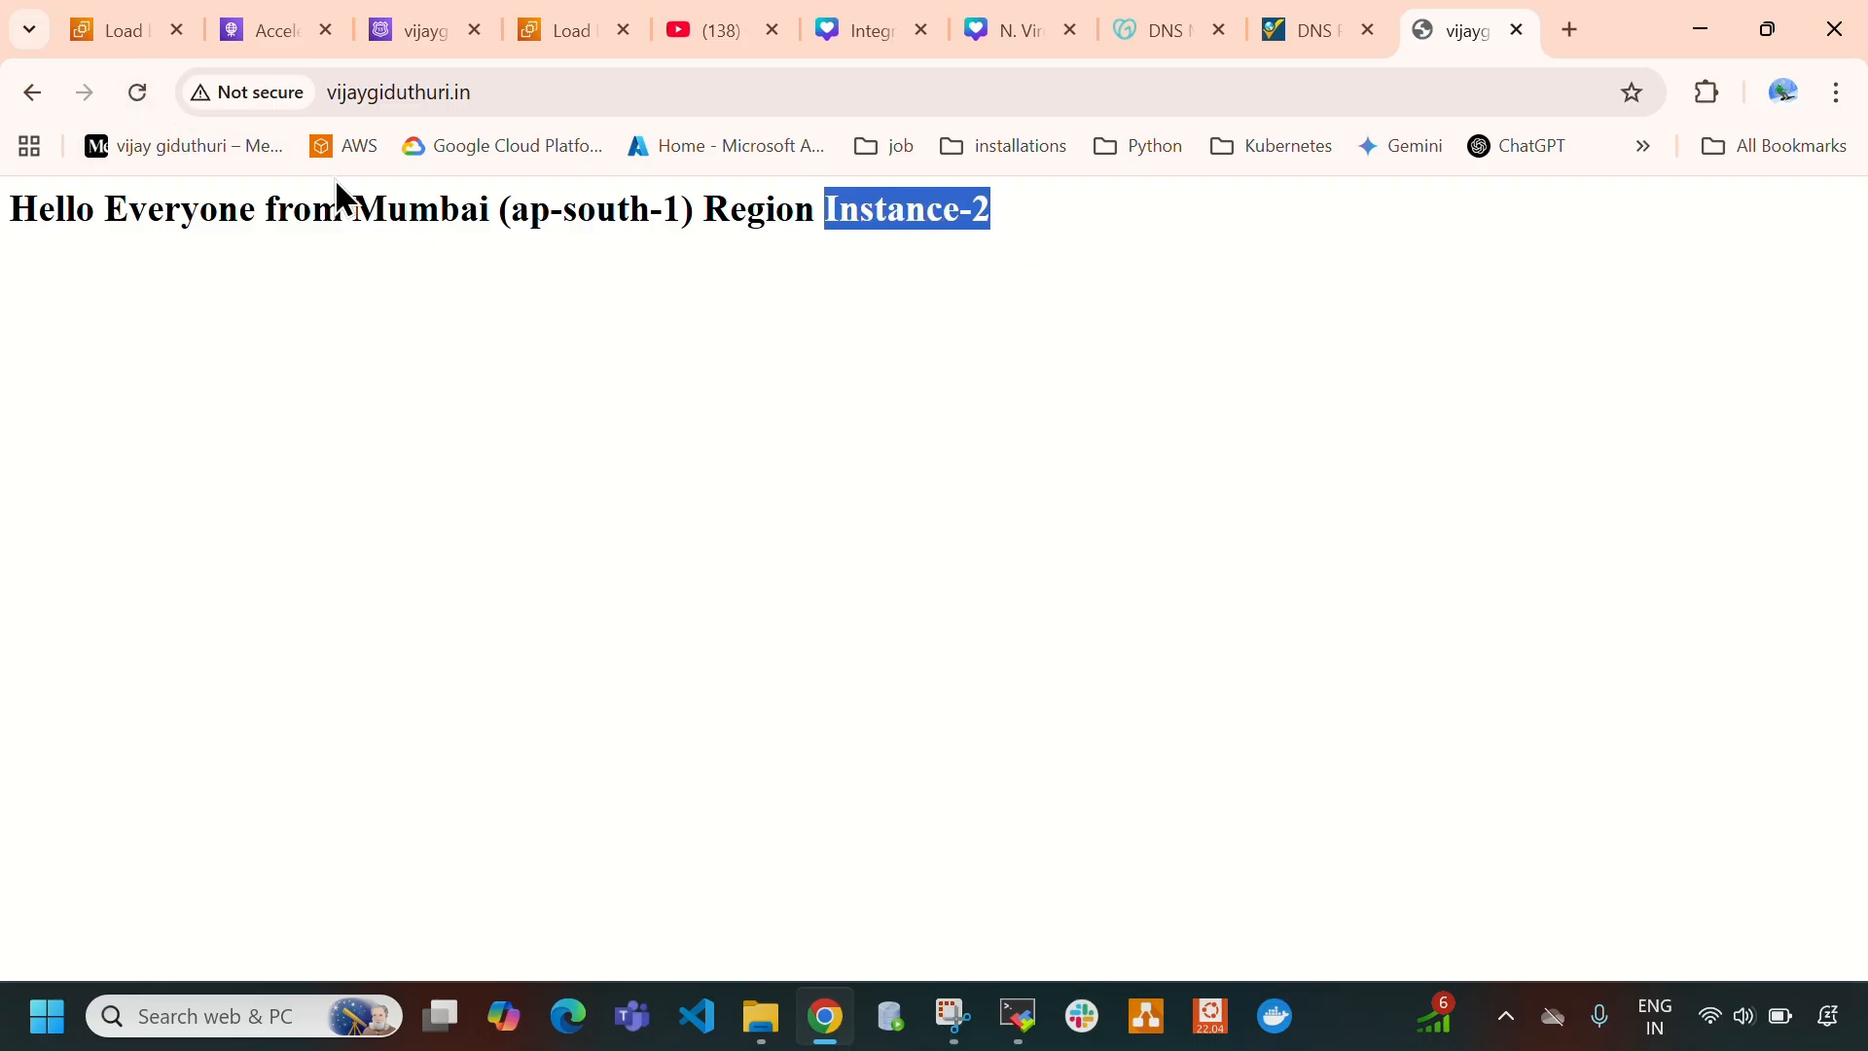
left_click(139, 94)
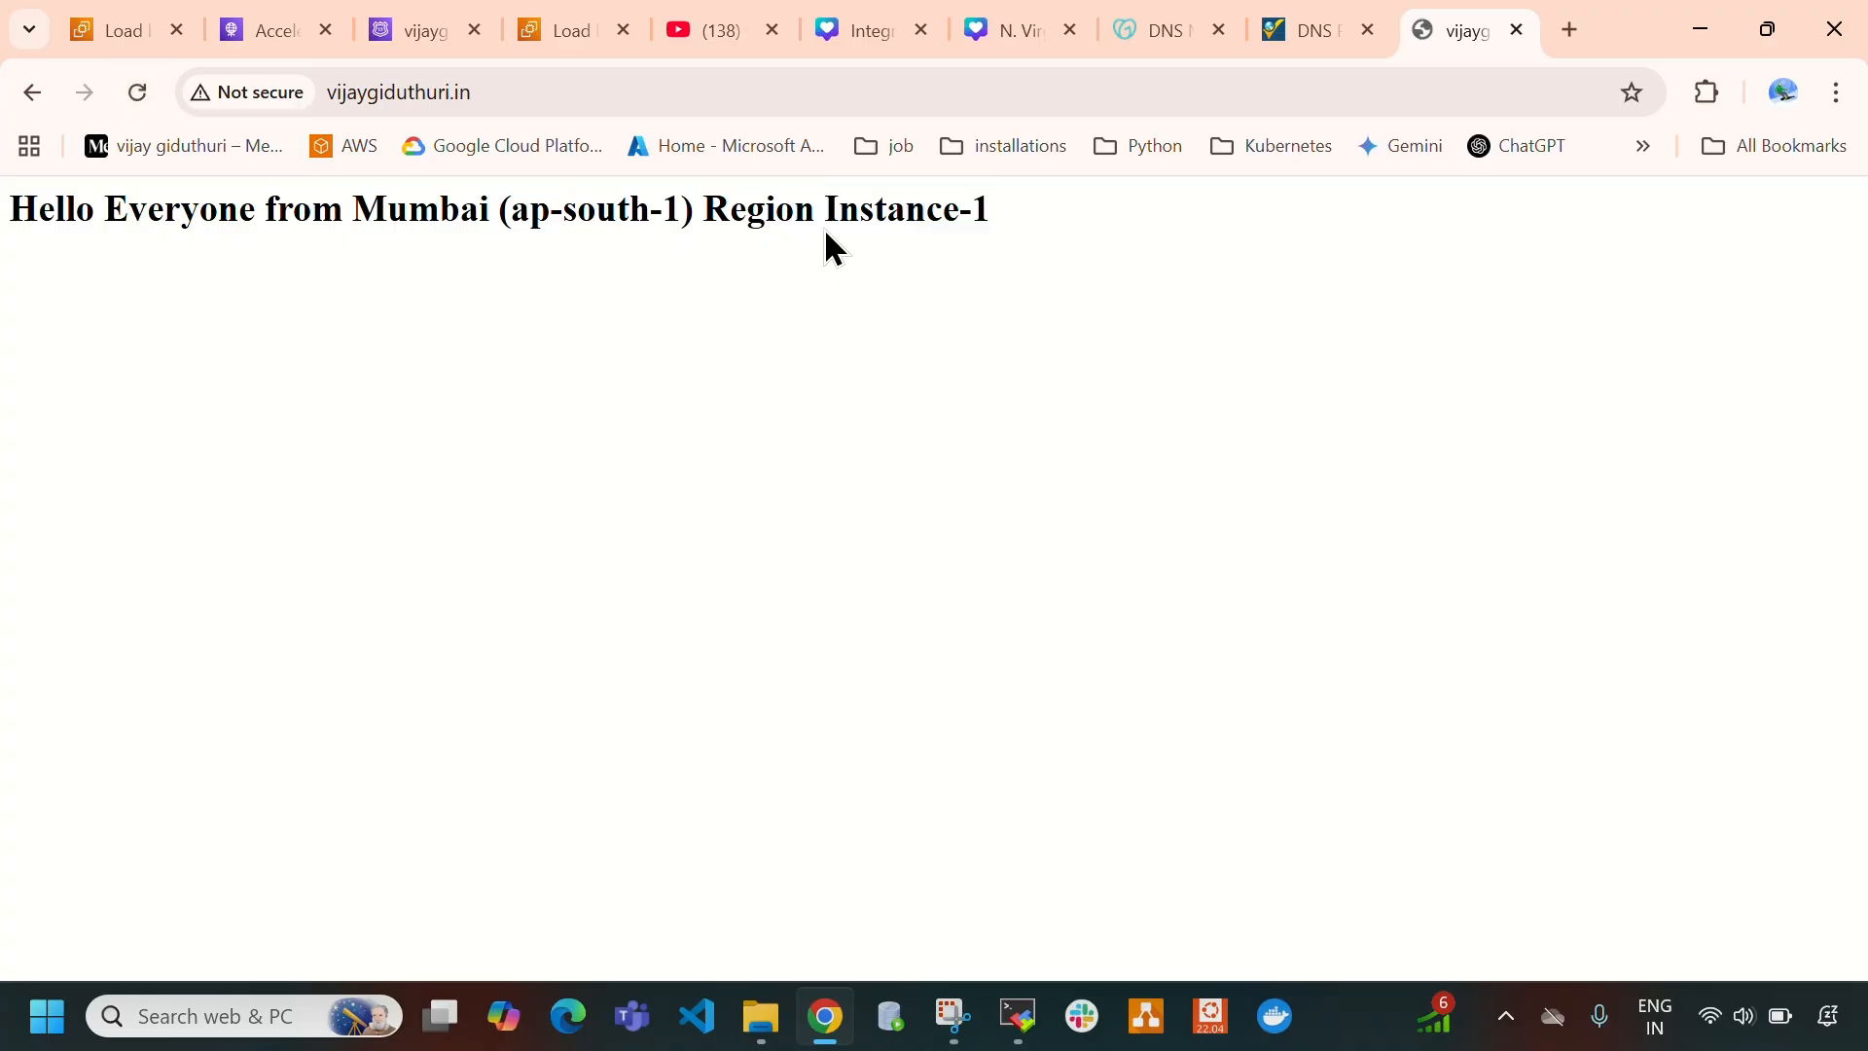
left_click_drag(825, 208, 1043, 226)
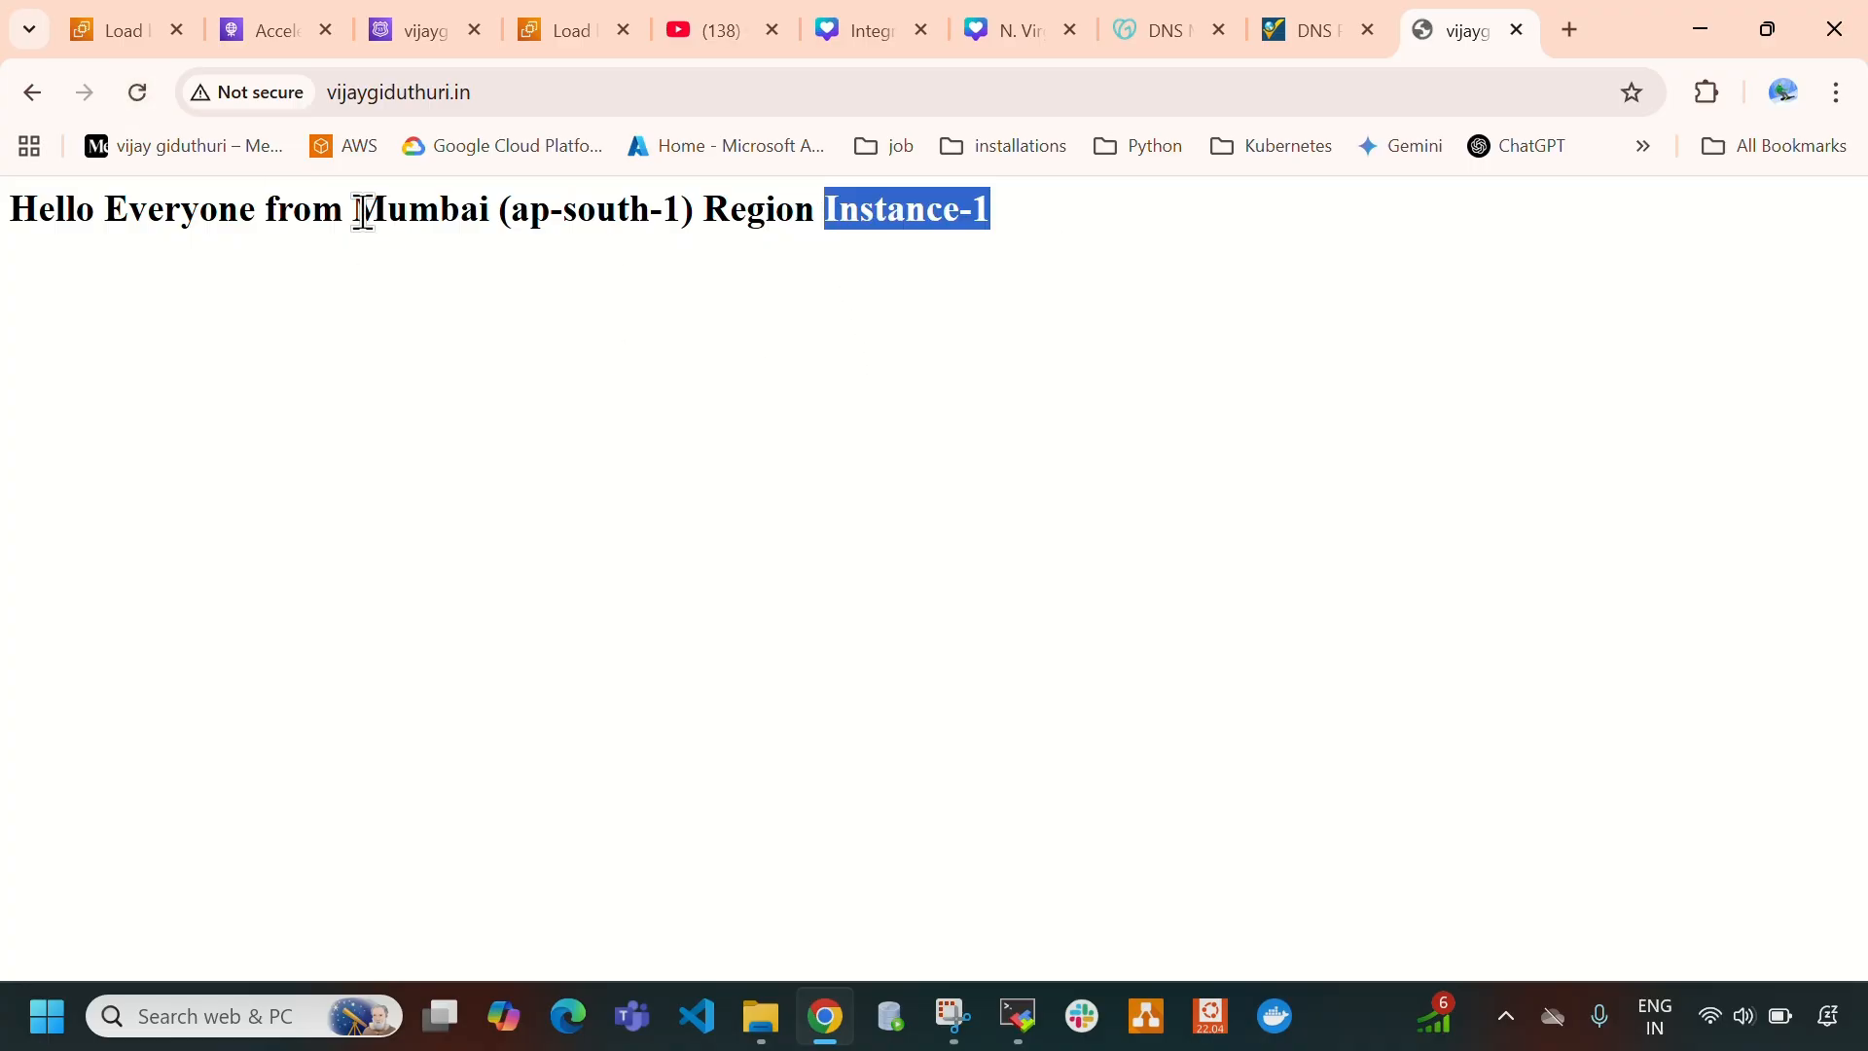
left_click_drag(353, 209, 694, 210)
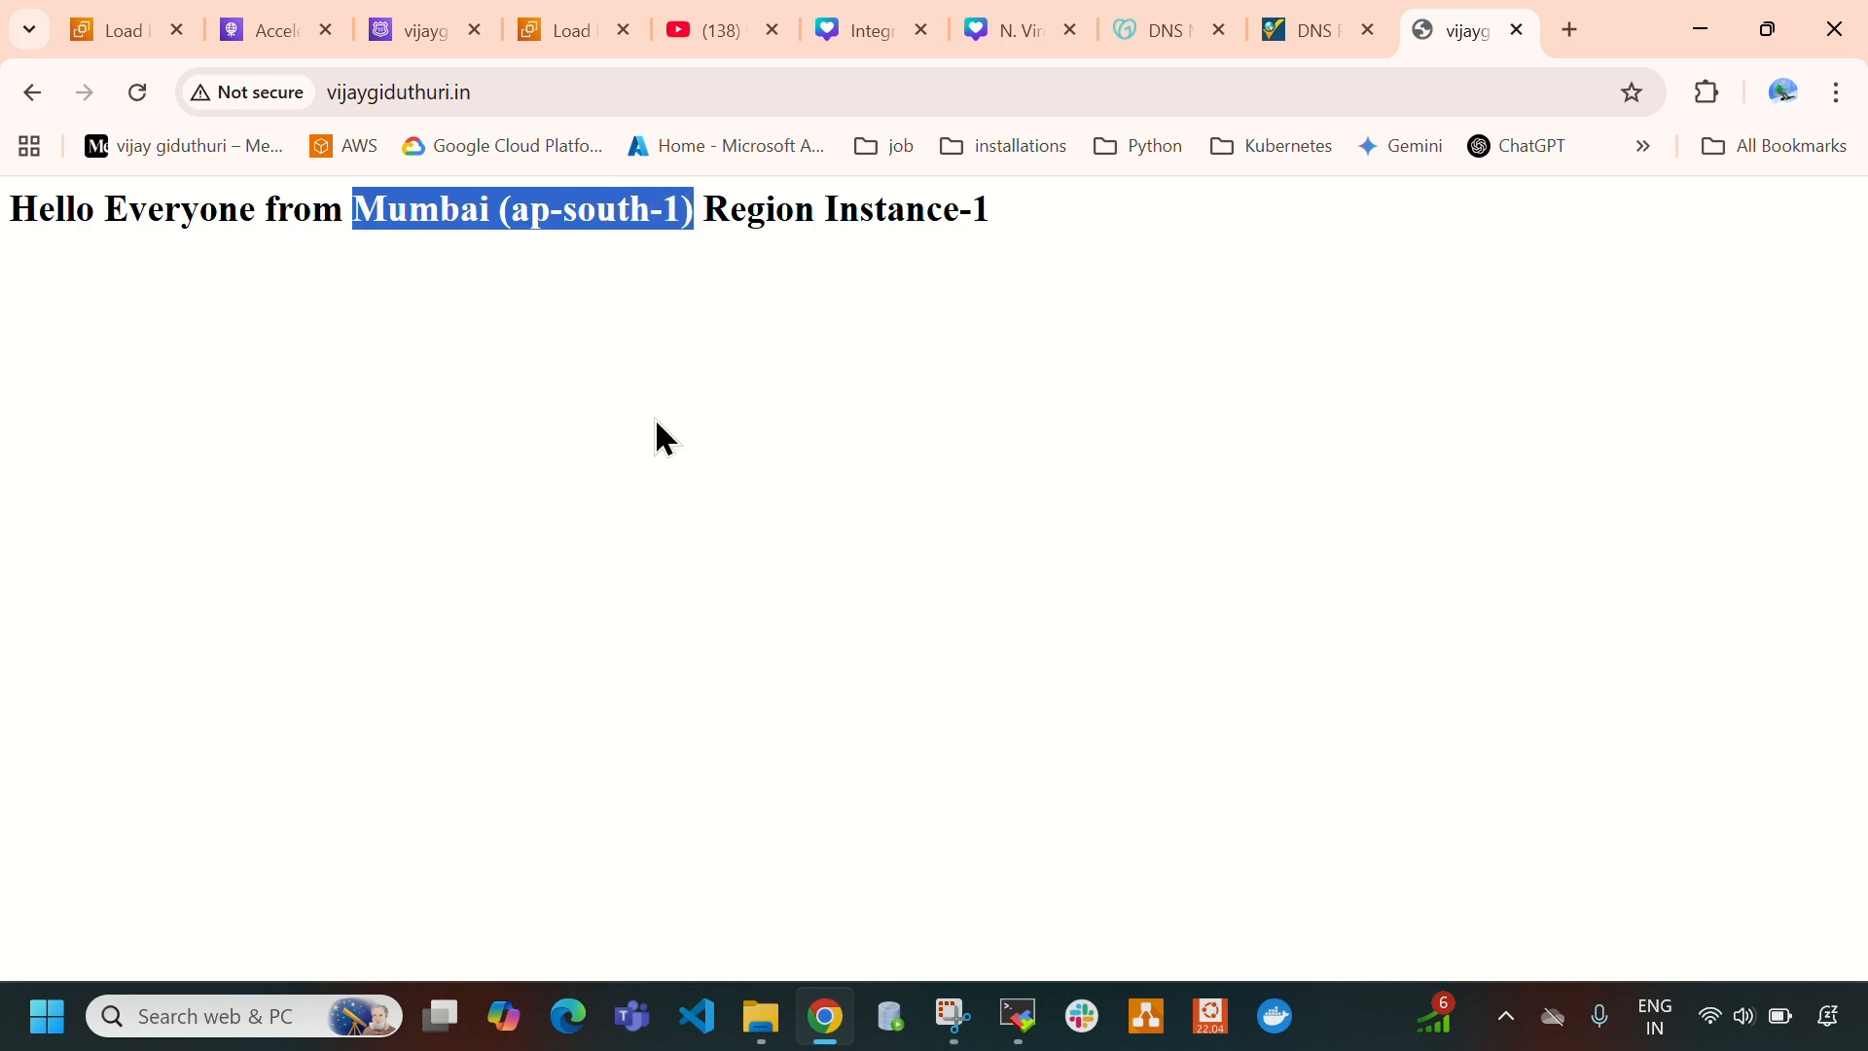
- Revisit the hosted zone and the accelerator, then return to the domain's page and highlight its address
left_click(395, 49)
left_click(258, 44)
left_click(1455, 35)
left_click(367, 109)
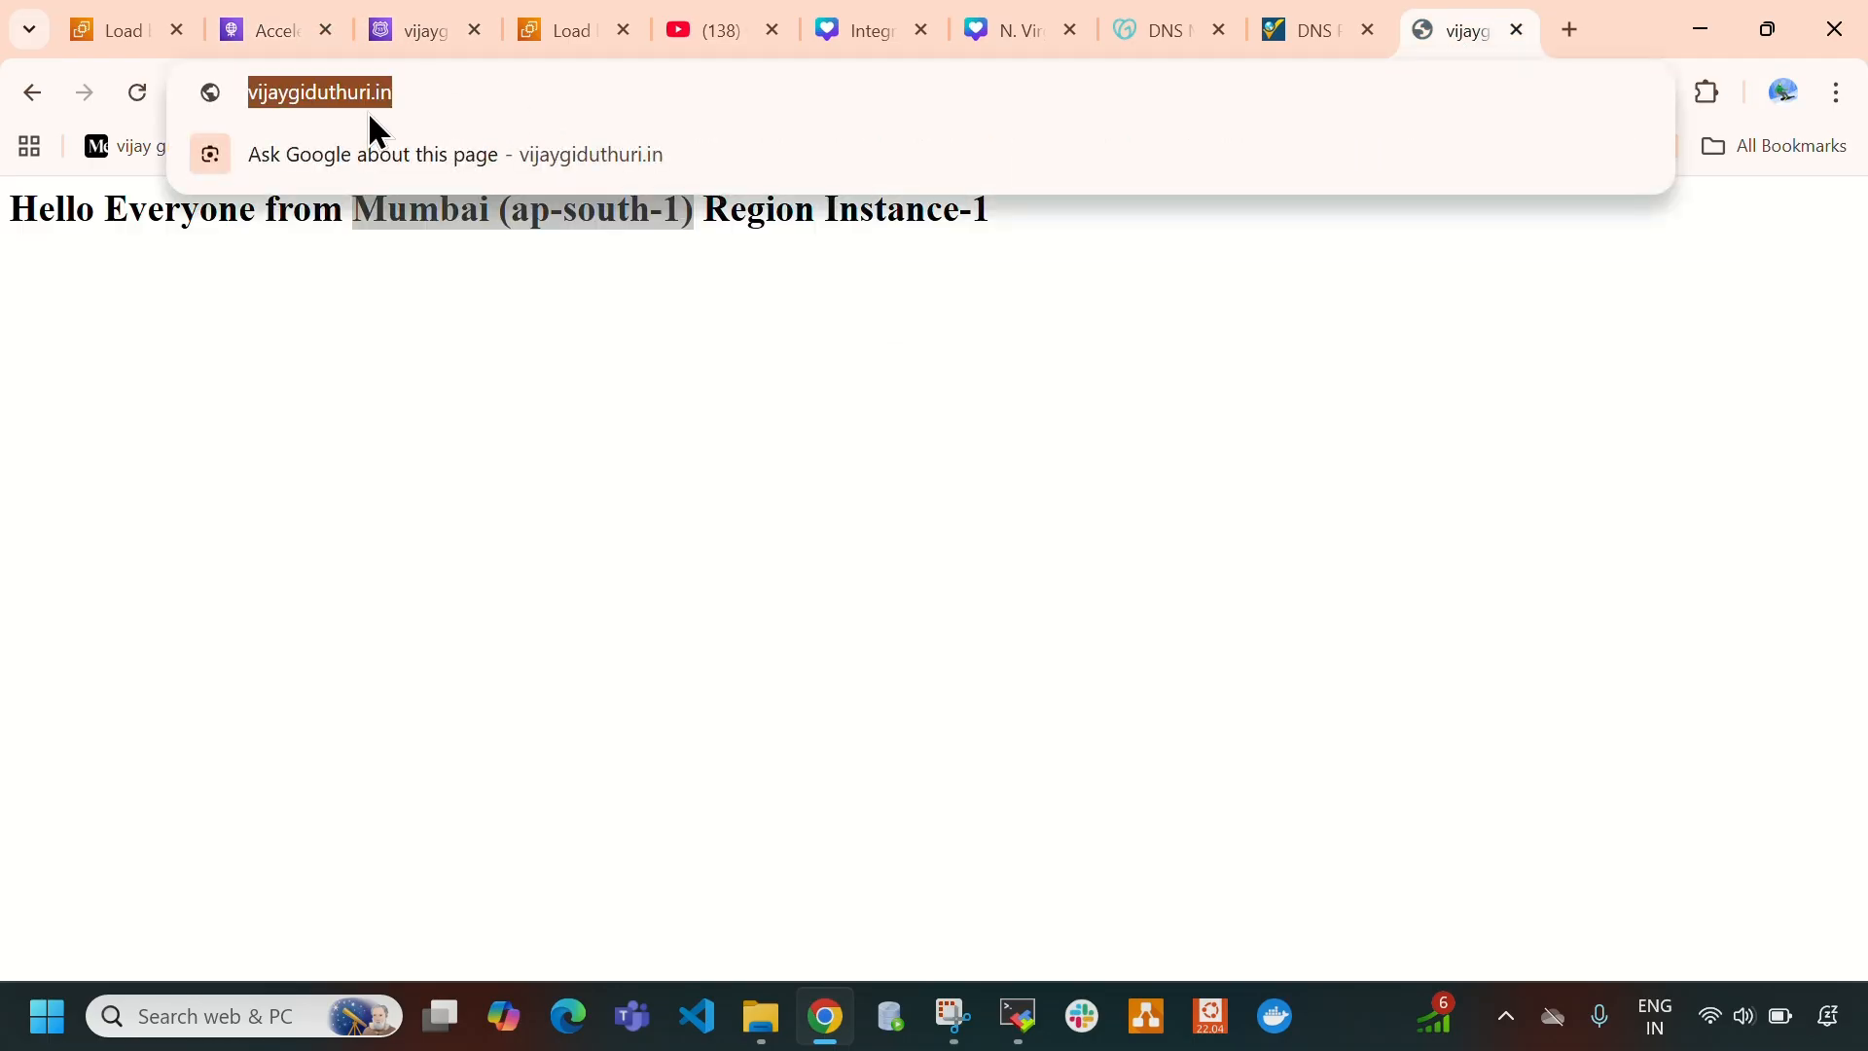
left_click(664, 446)
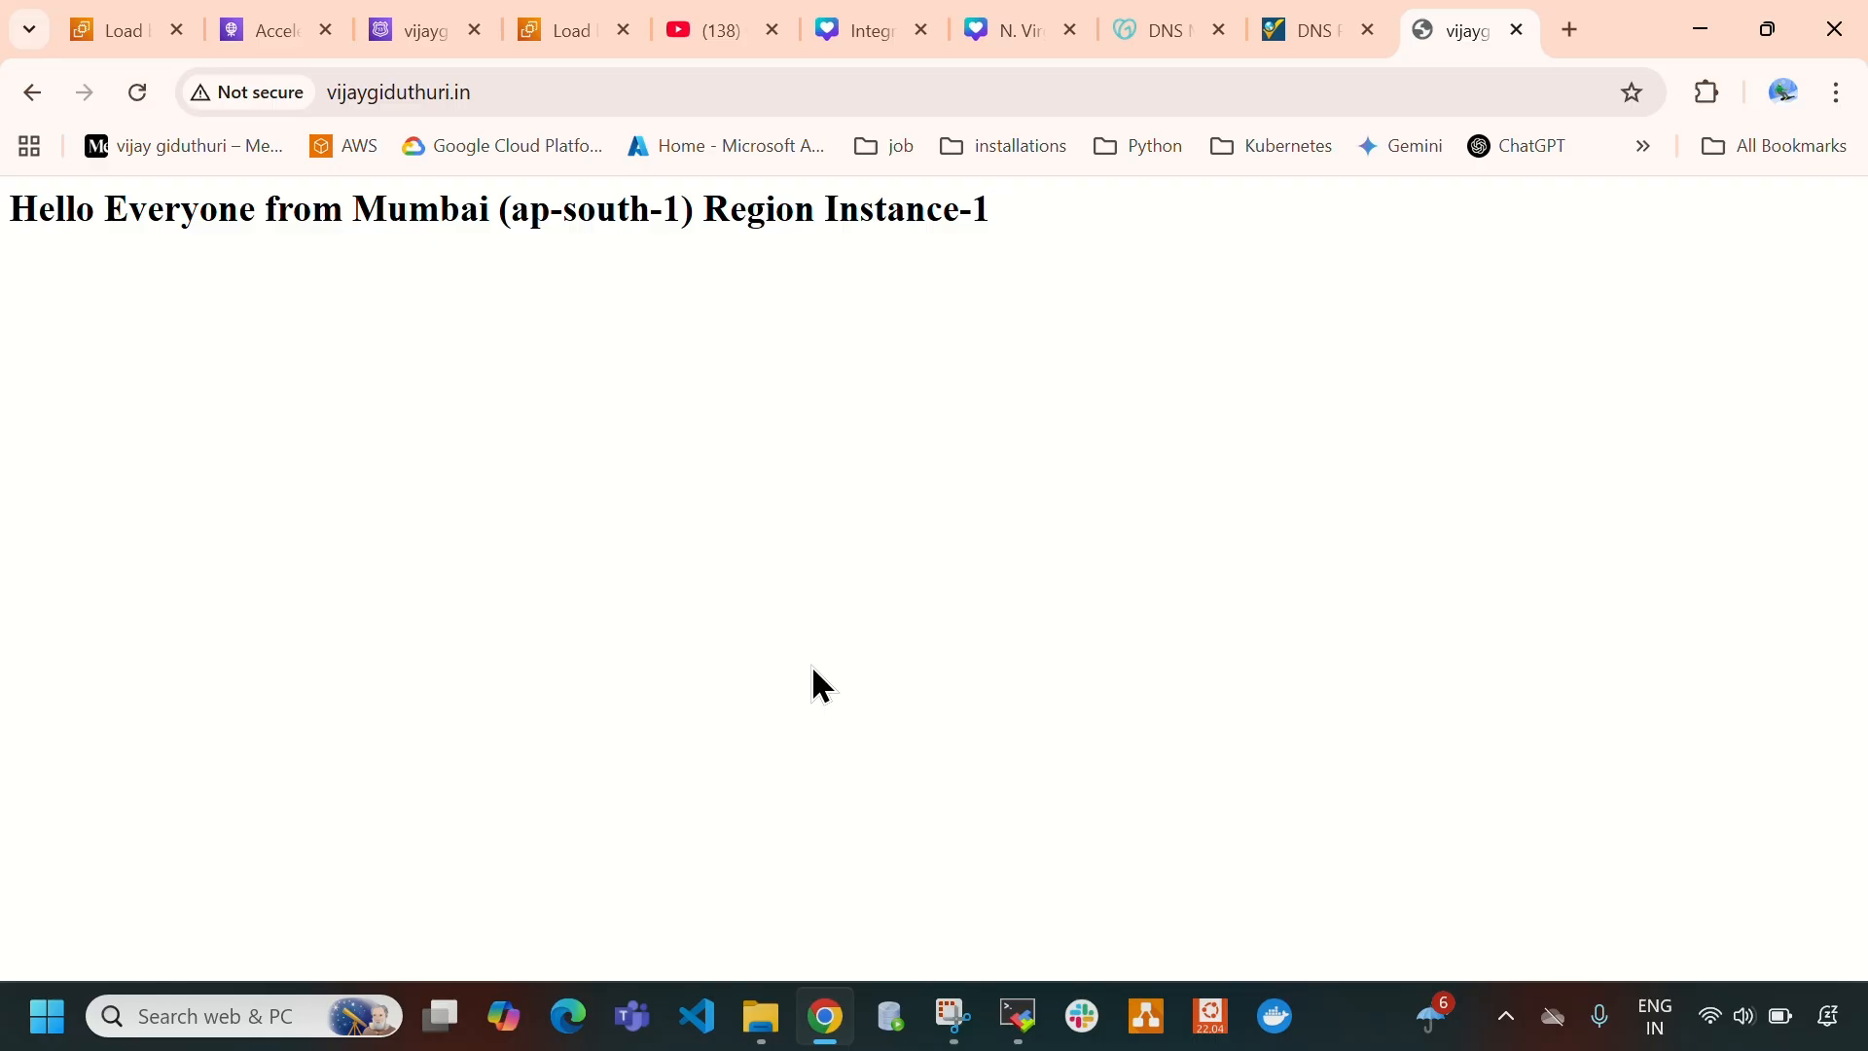
- Close the domain's page and the DNS checker, and reopen the domain's hosted zone from the Route 53 hosted zones list
left_click(1518, 30)
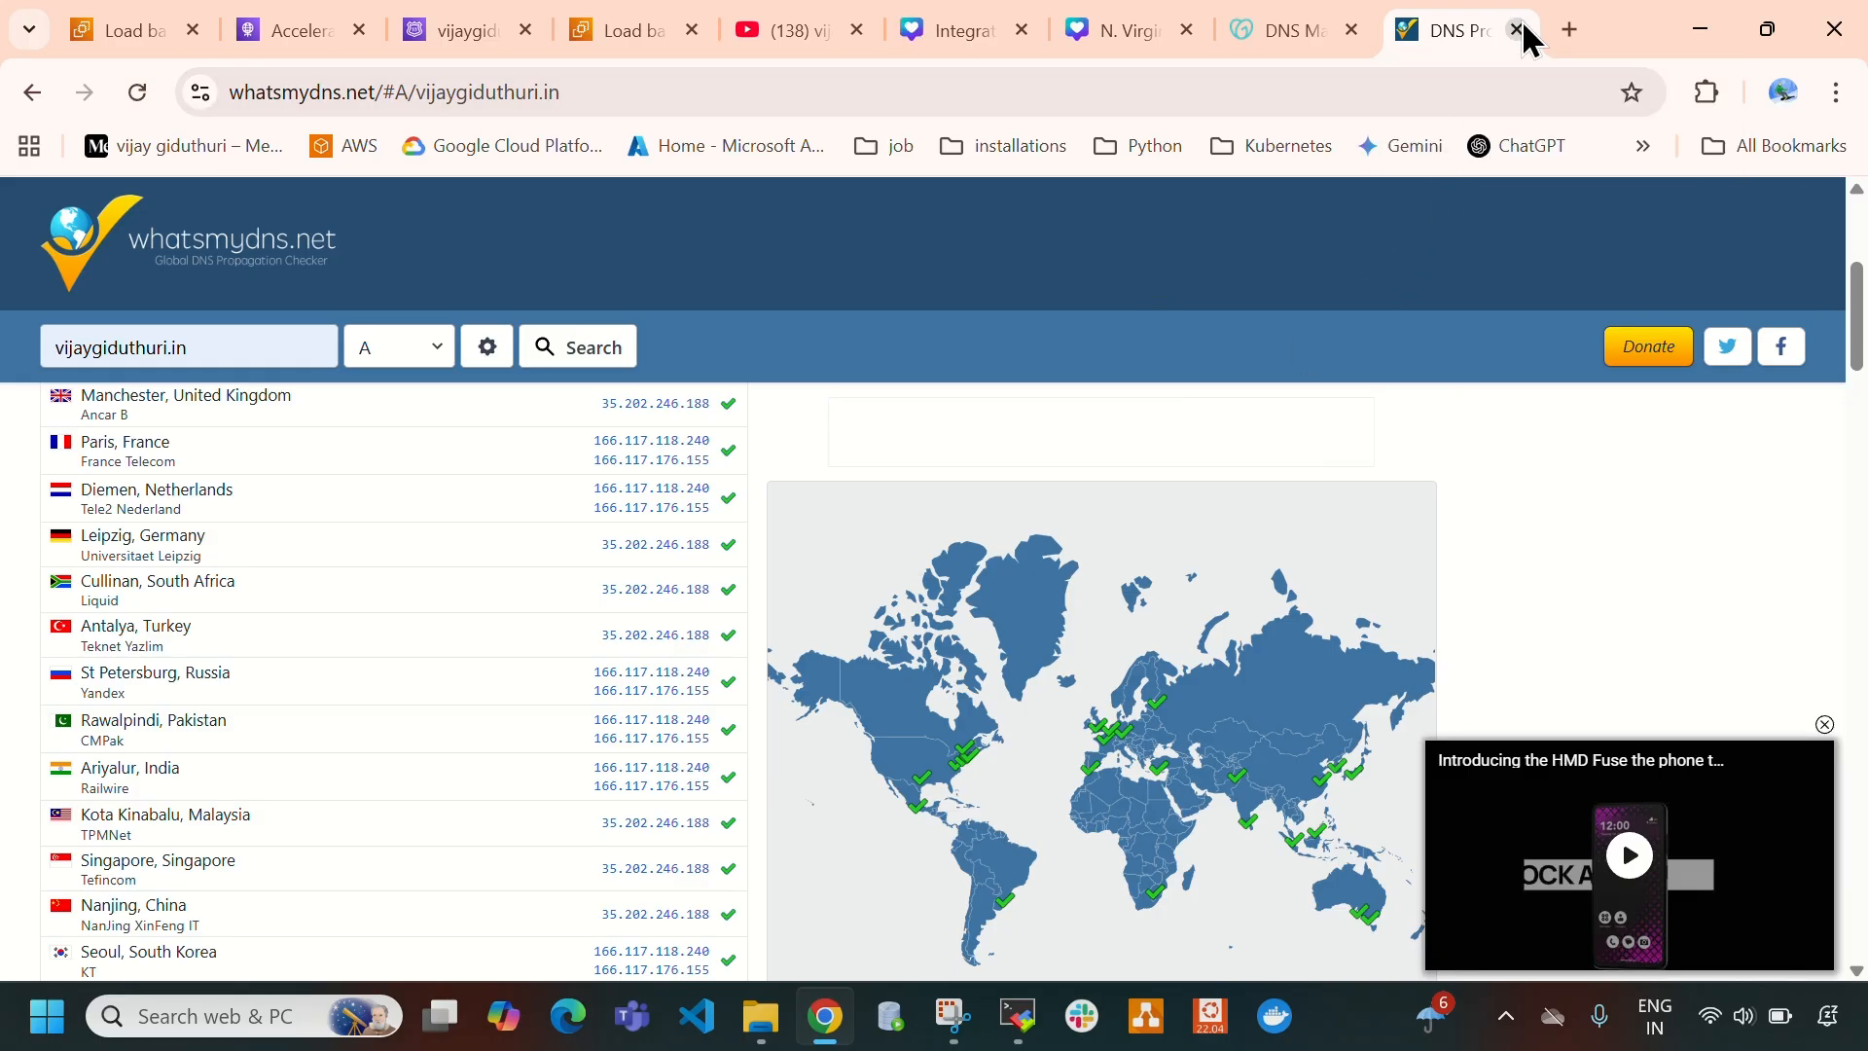
key("ctrl+w")
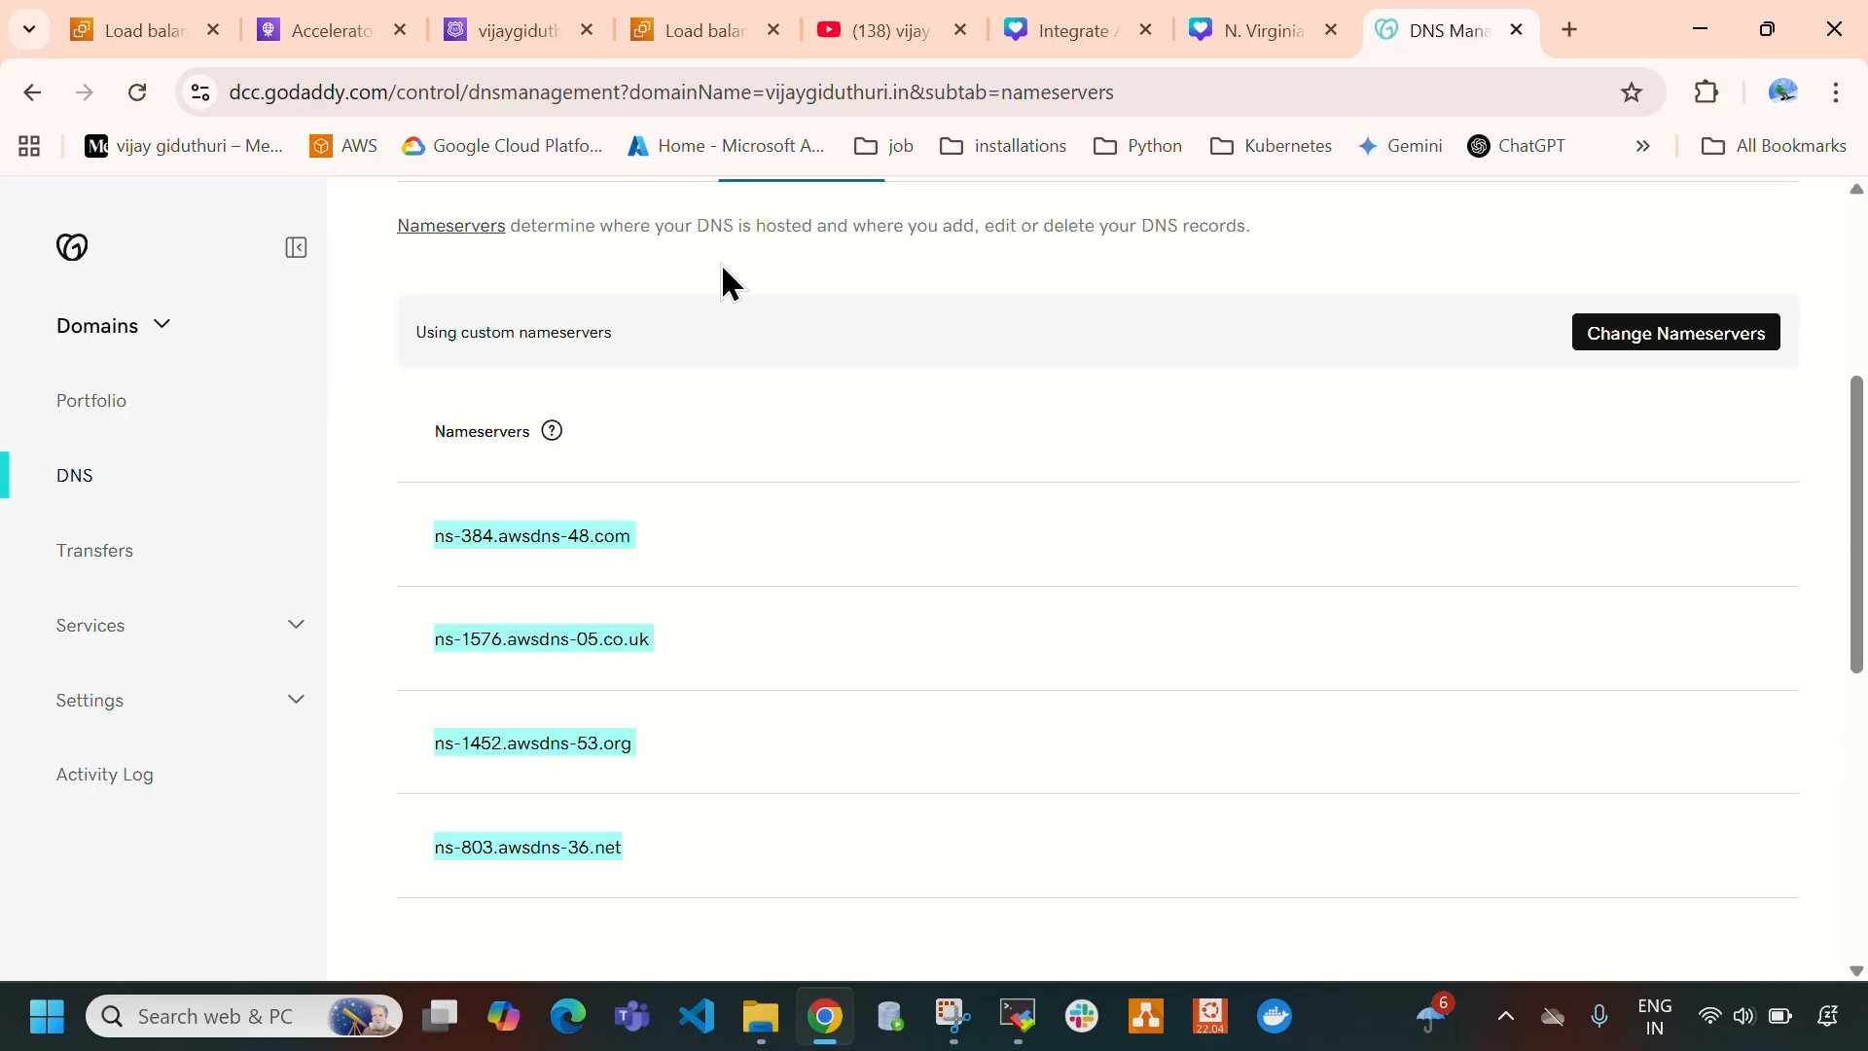
left_click(506, 35)
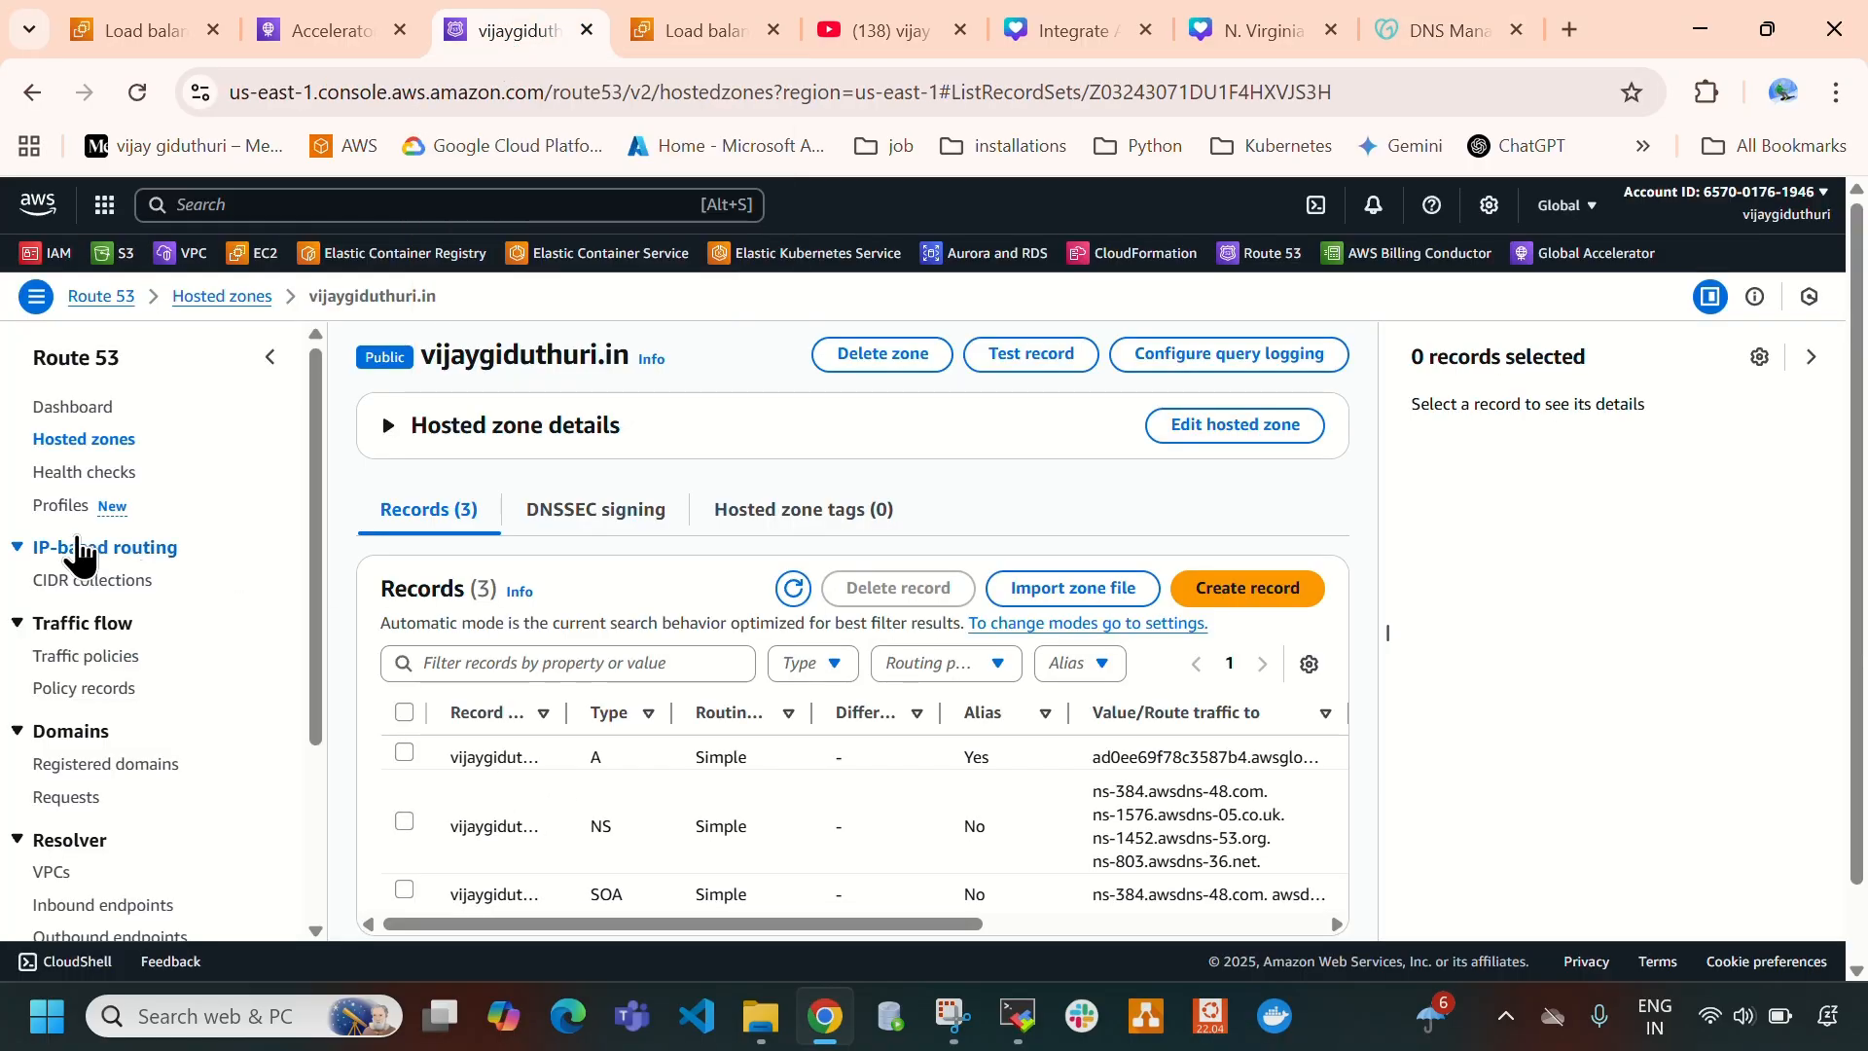
left_click(70, 443)
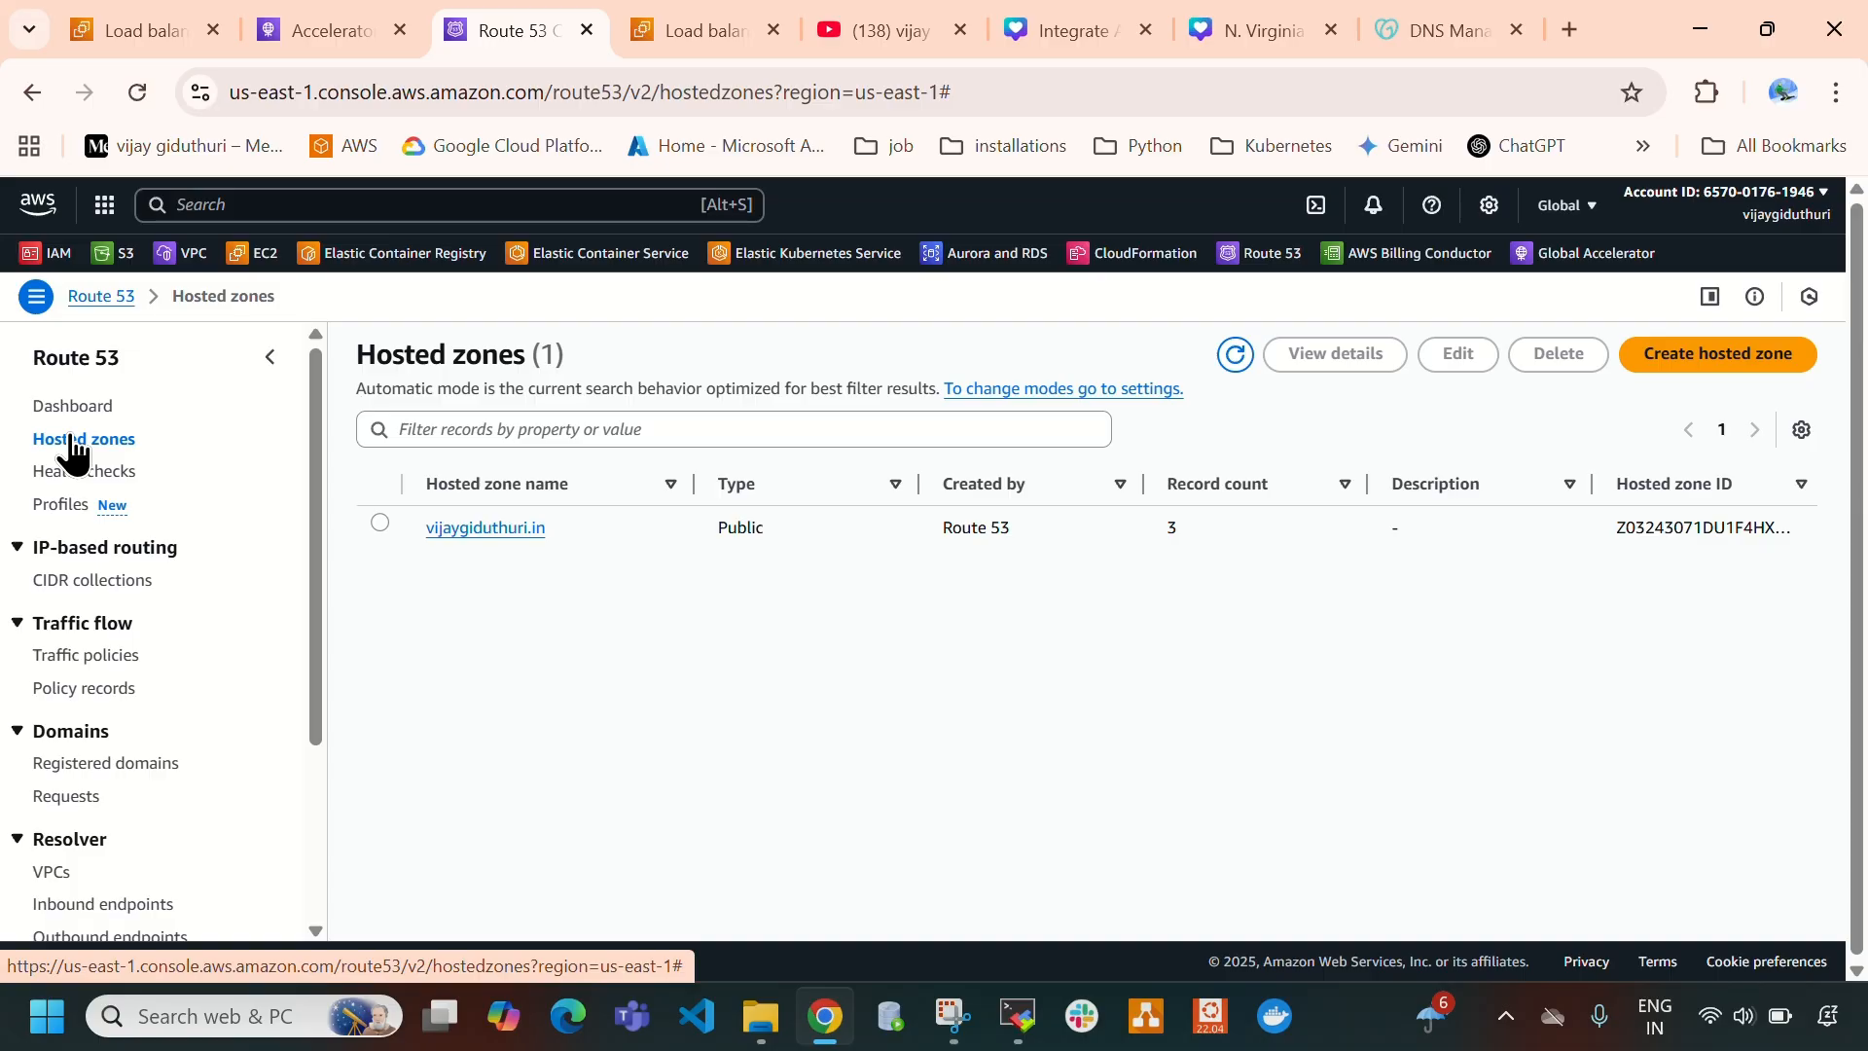
left_click(492, 530)
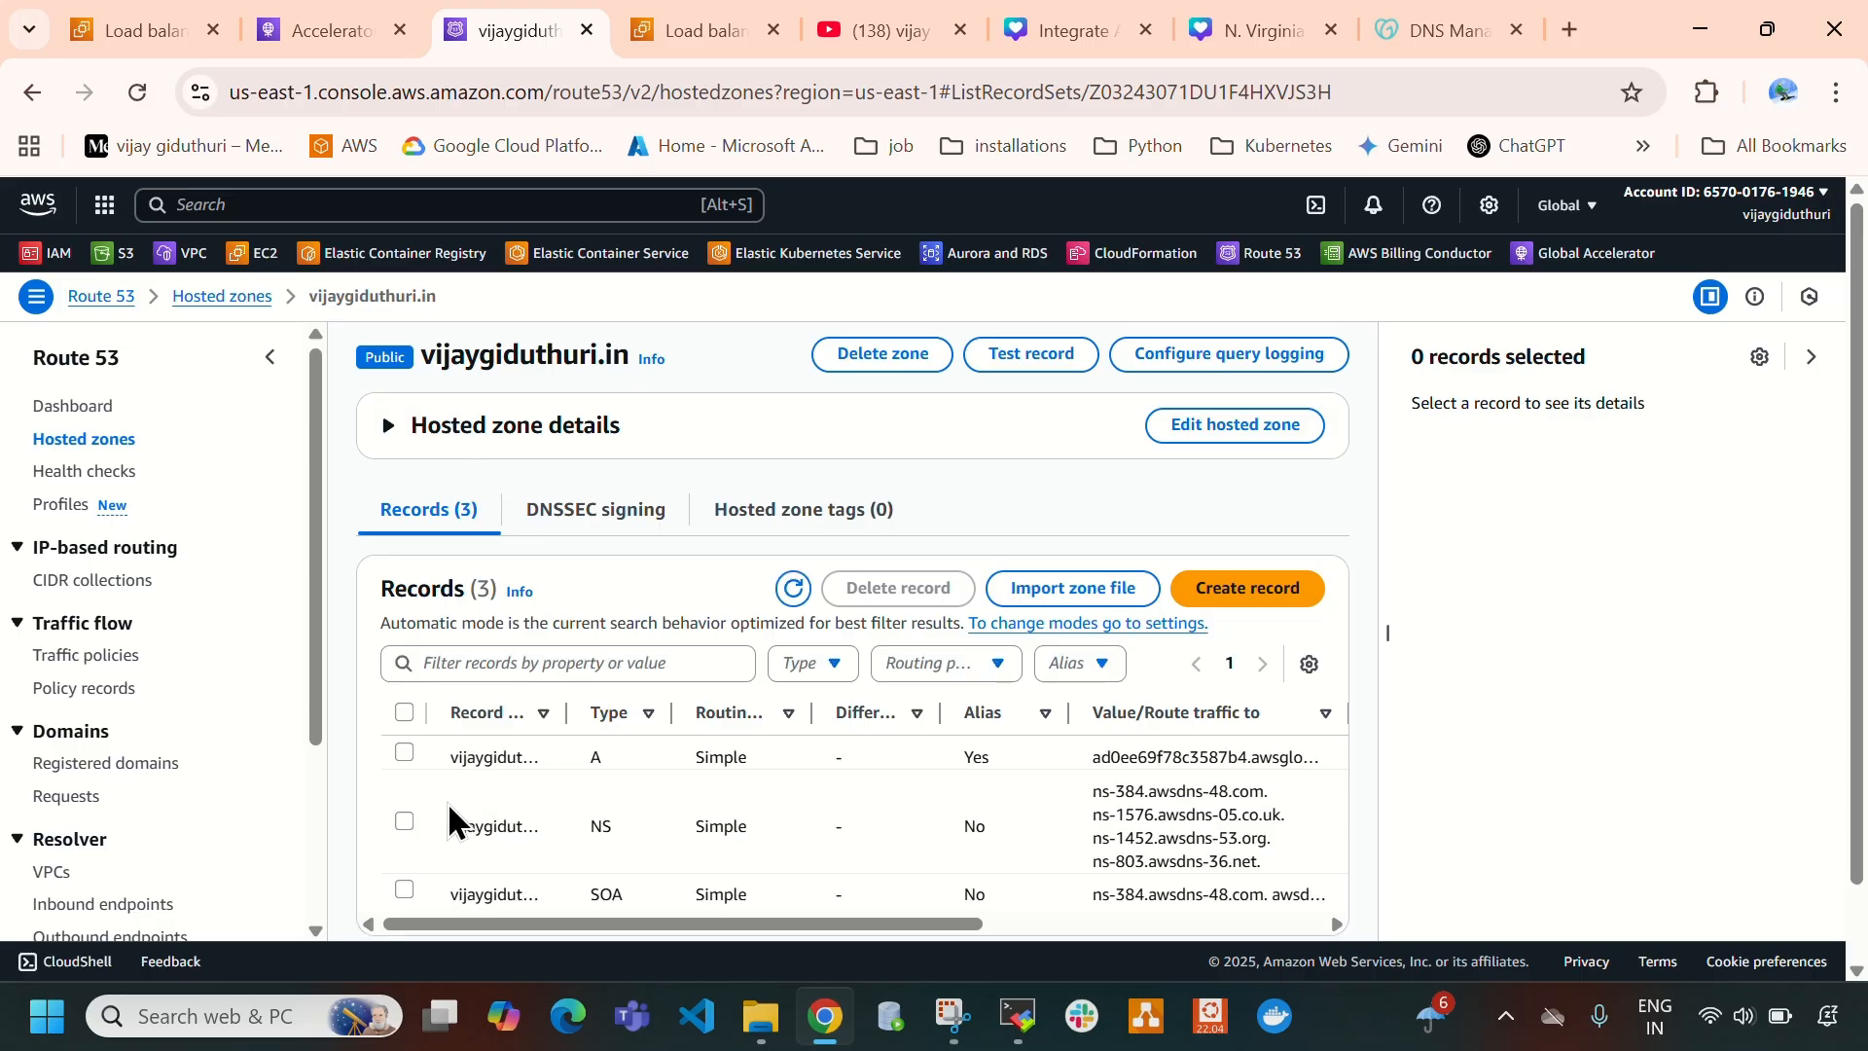
- Delete the A record that points to the Global Accelerator from the hosted zone
left_click(1098, 764)
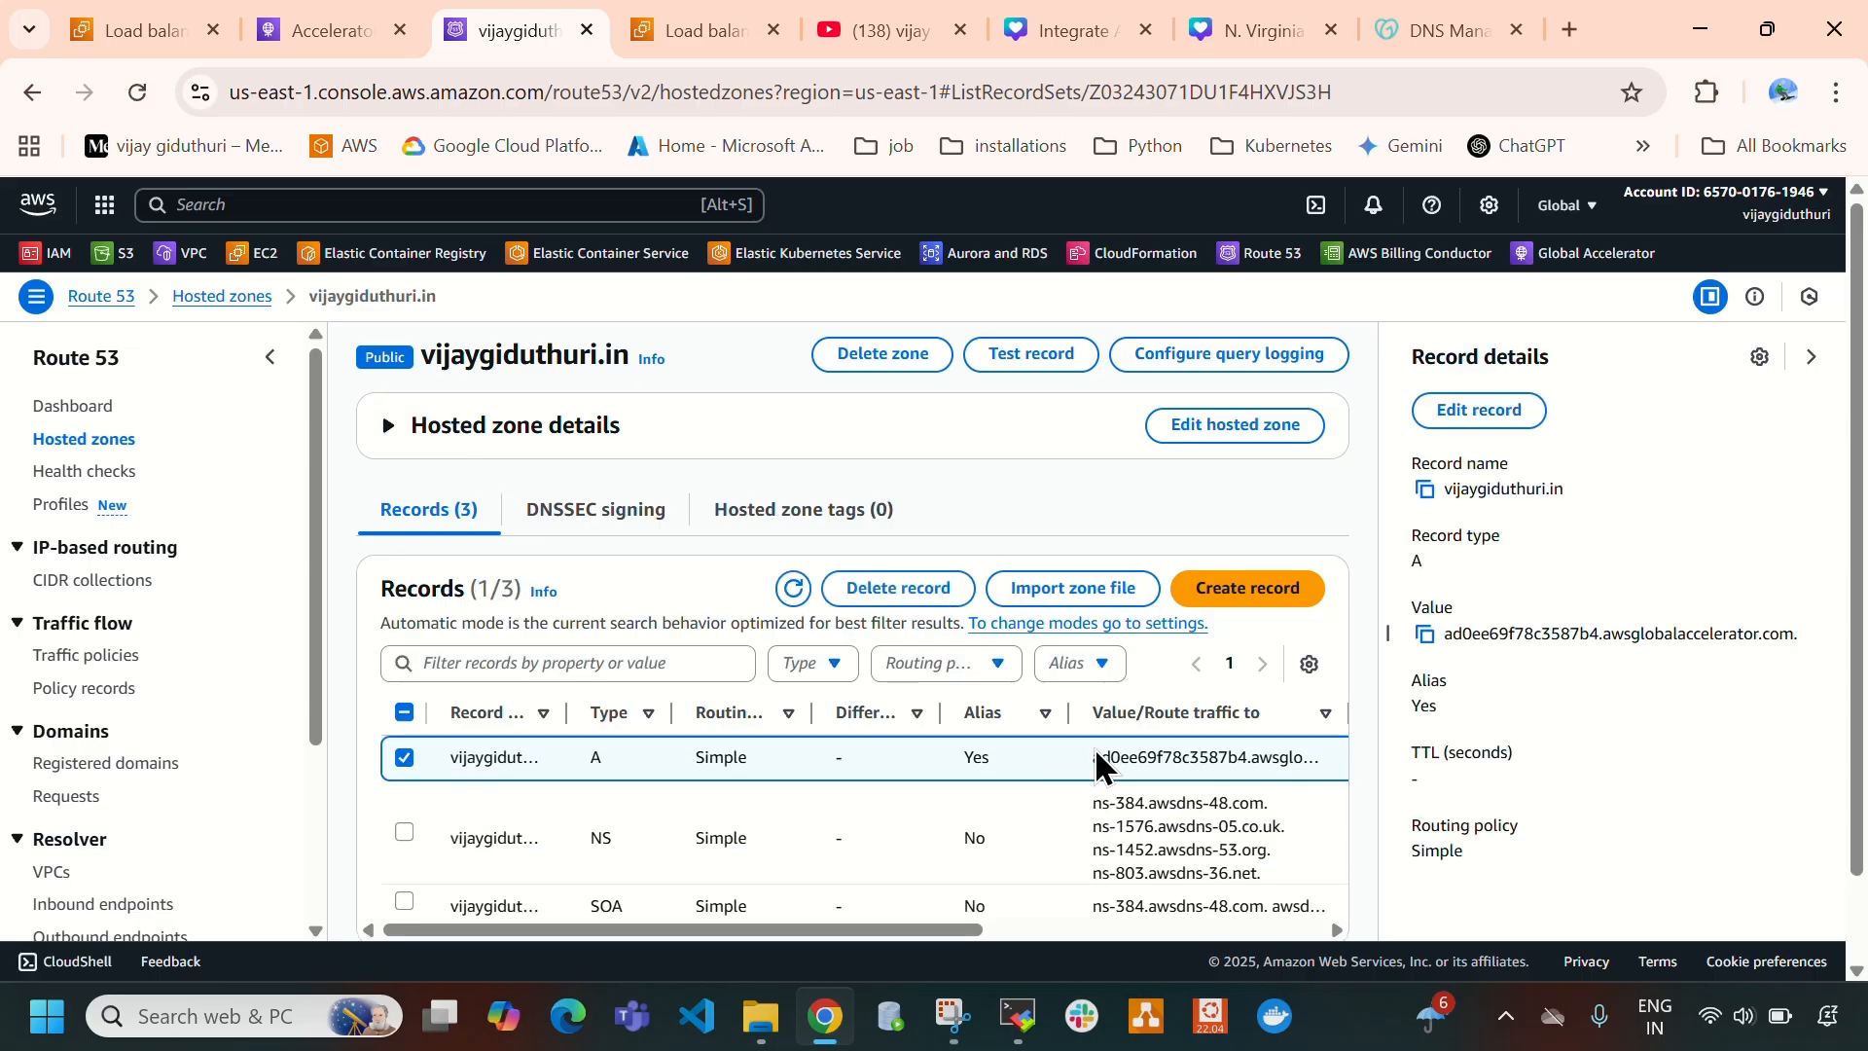
left_click(903, 590)
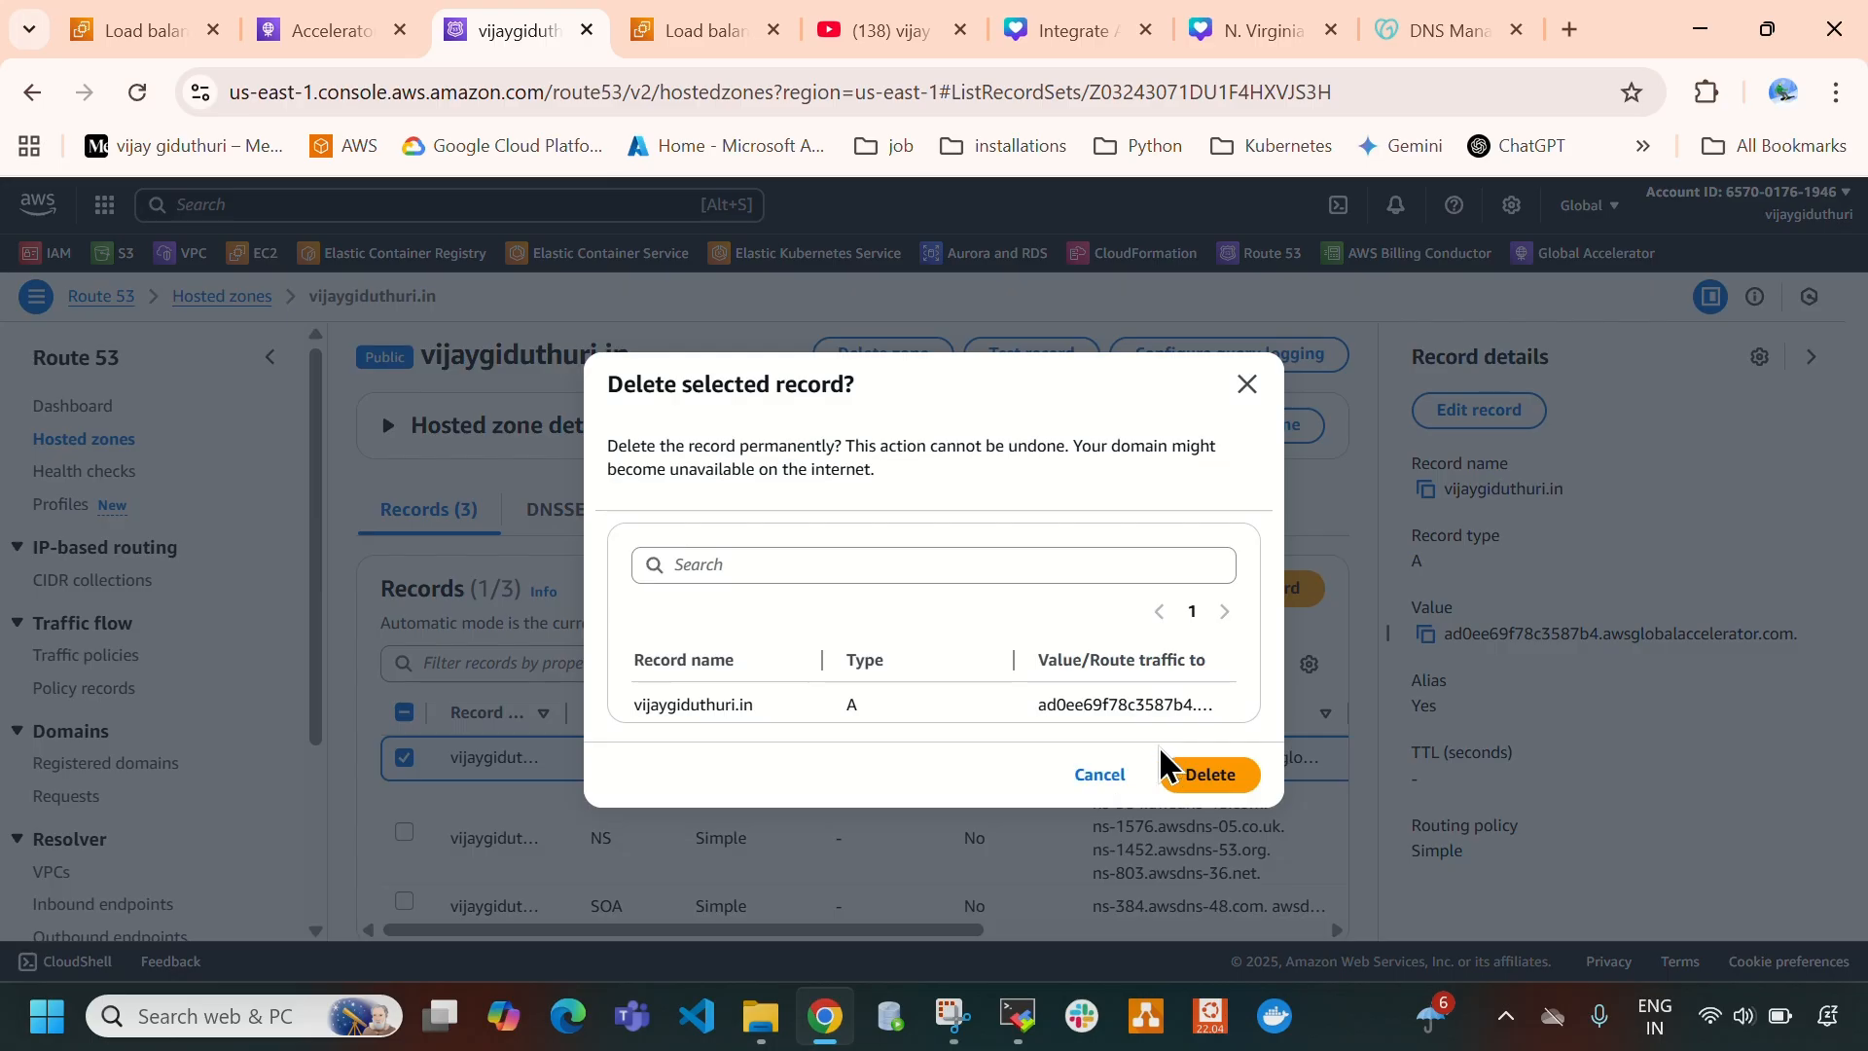
left_click(1210, 775)
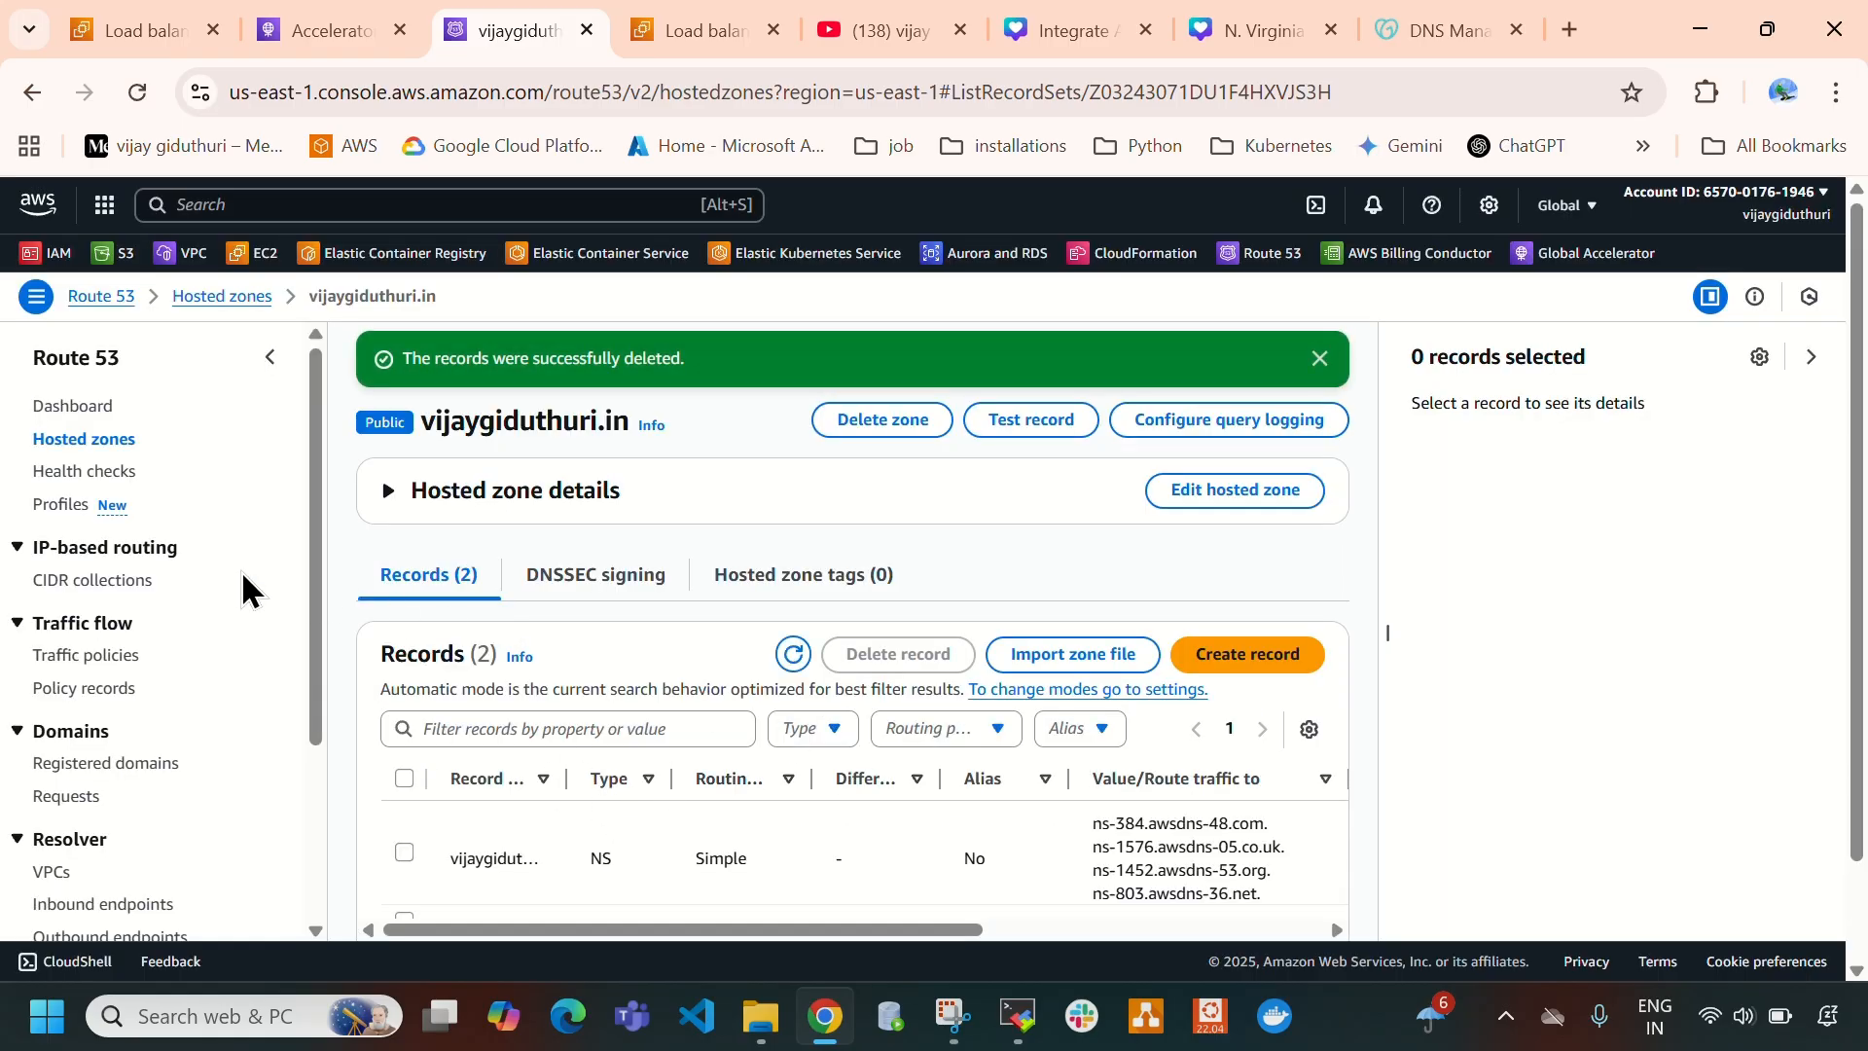
- Delete the domain's public hosted zone from Route 53, confirming with "delete", and close the Route 53 page
left_click(71, 443)
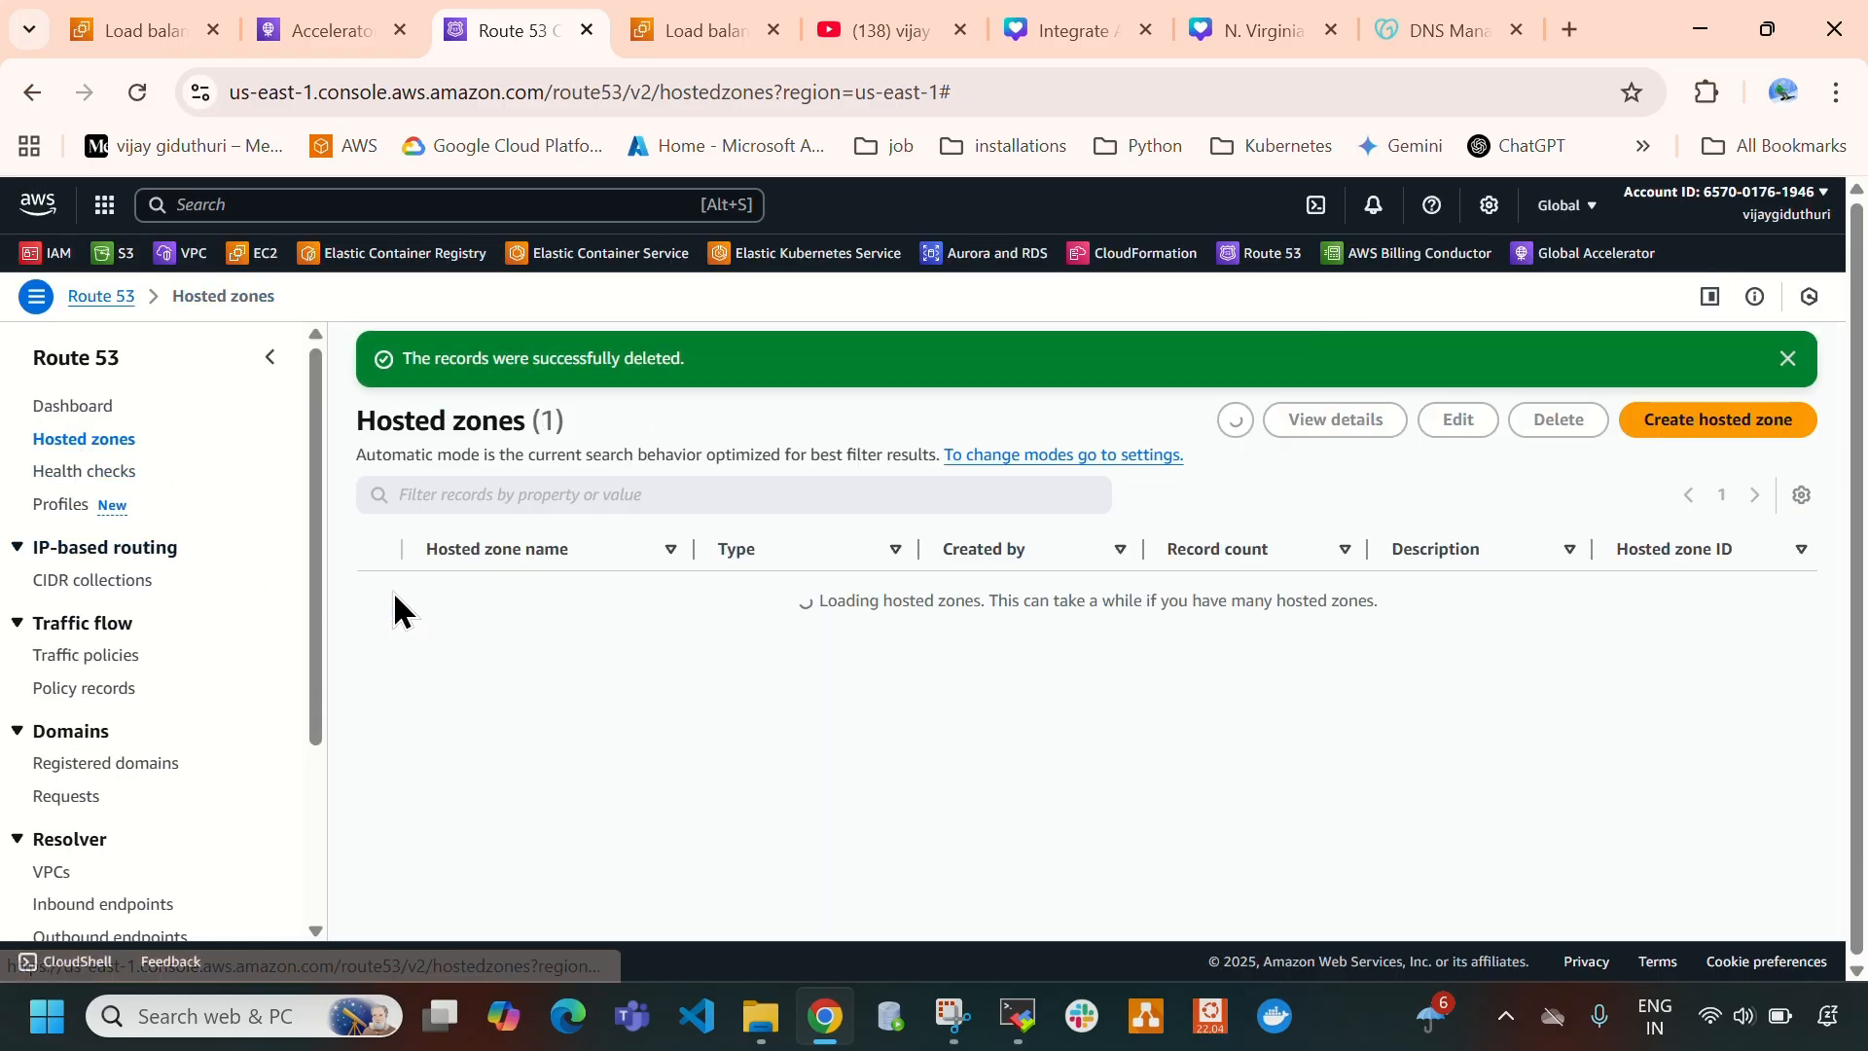
left_click(380, 586)
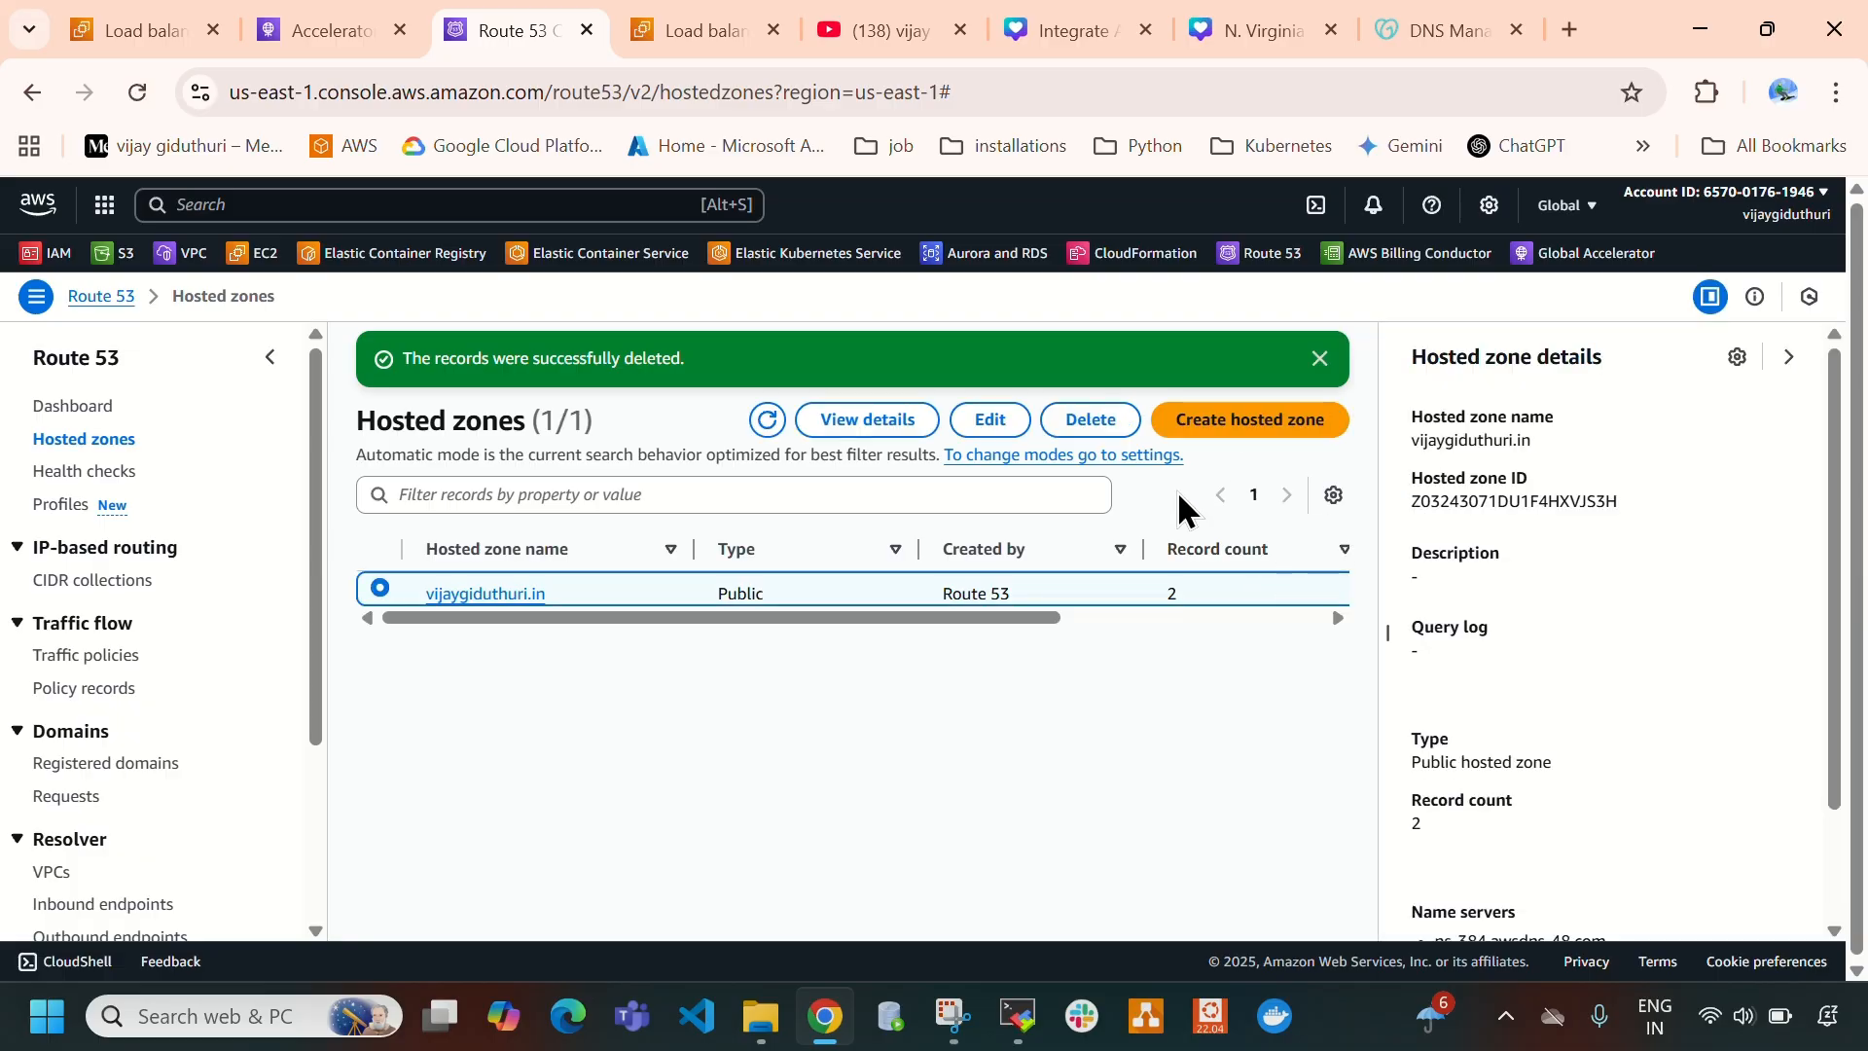
left_click(1089, 420)
left_click(798, 637)
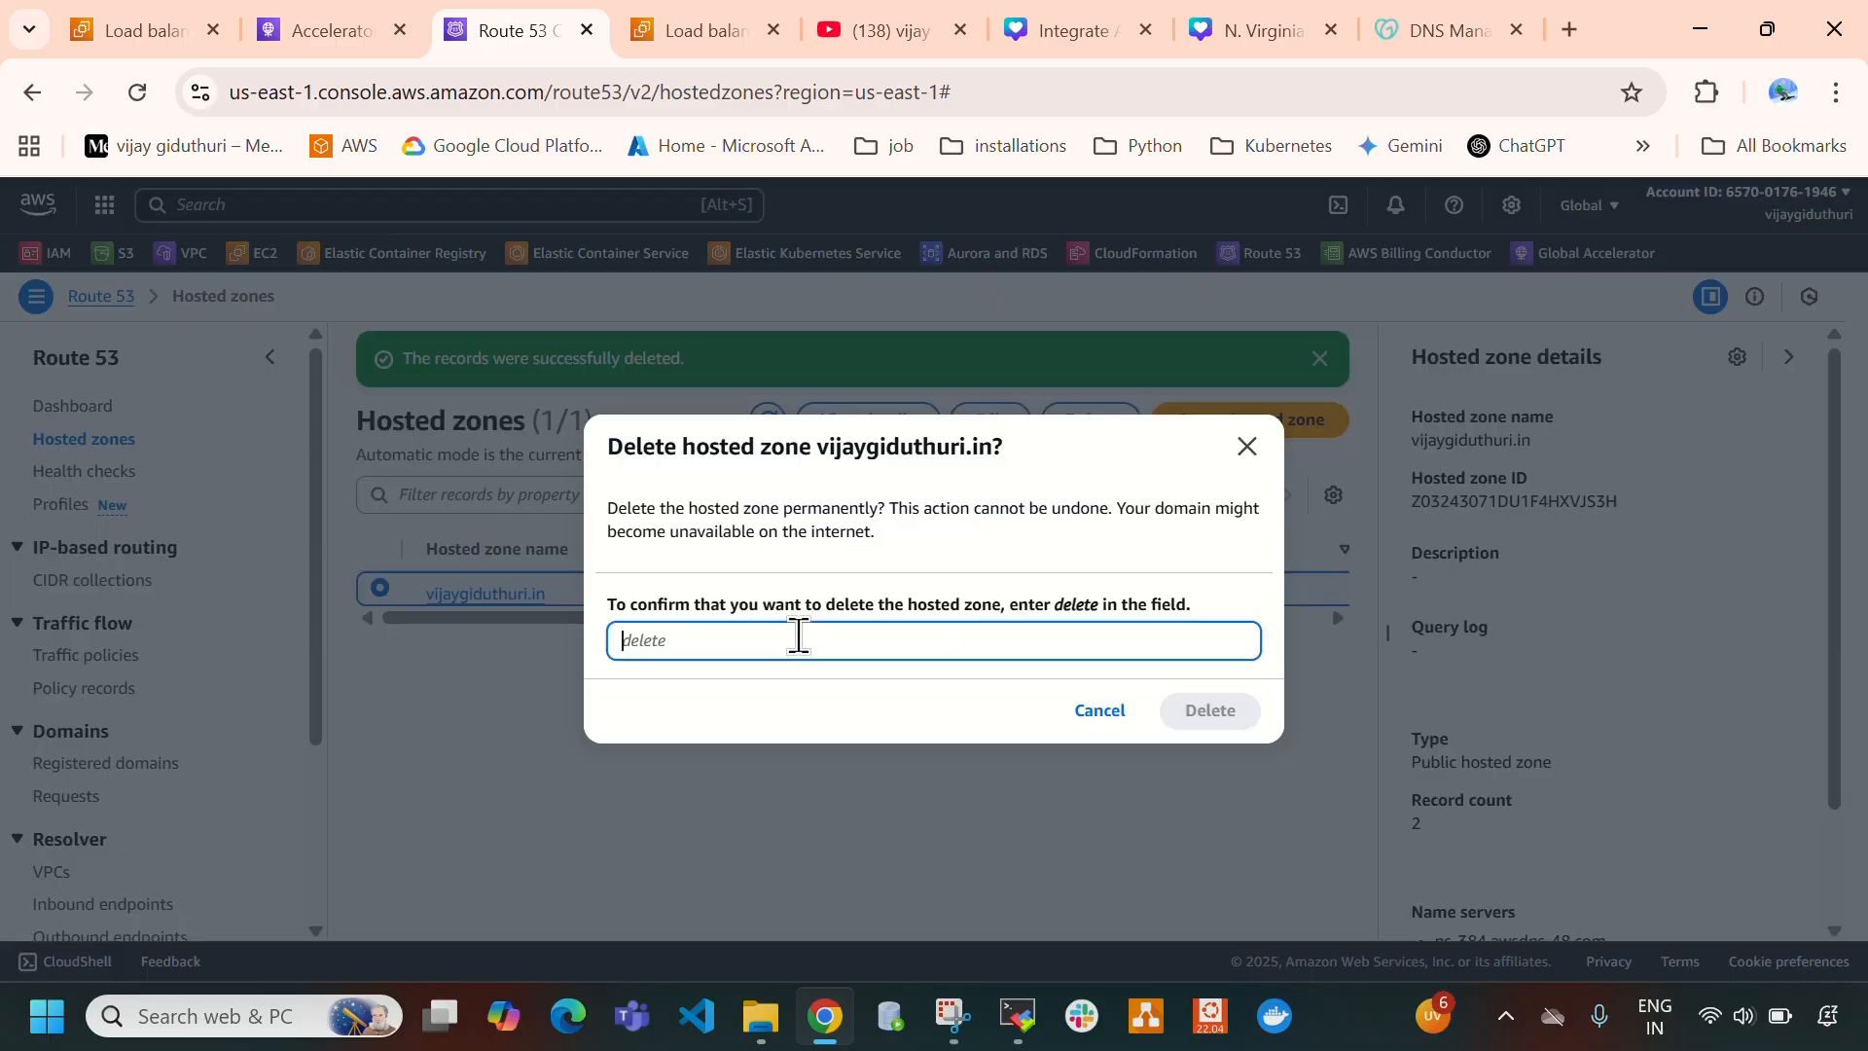
type("delete")
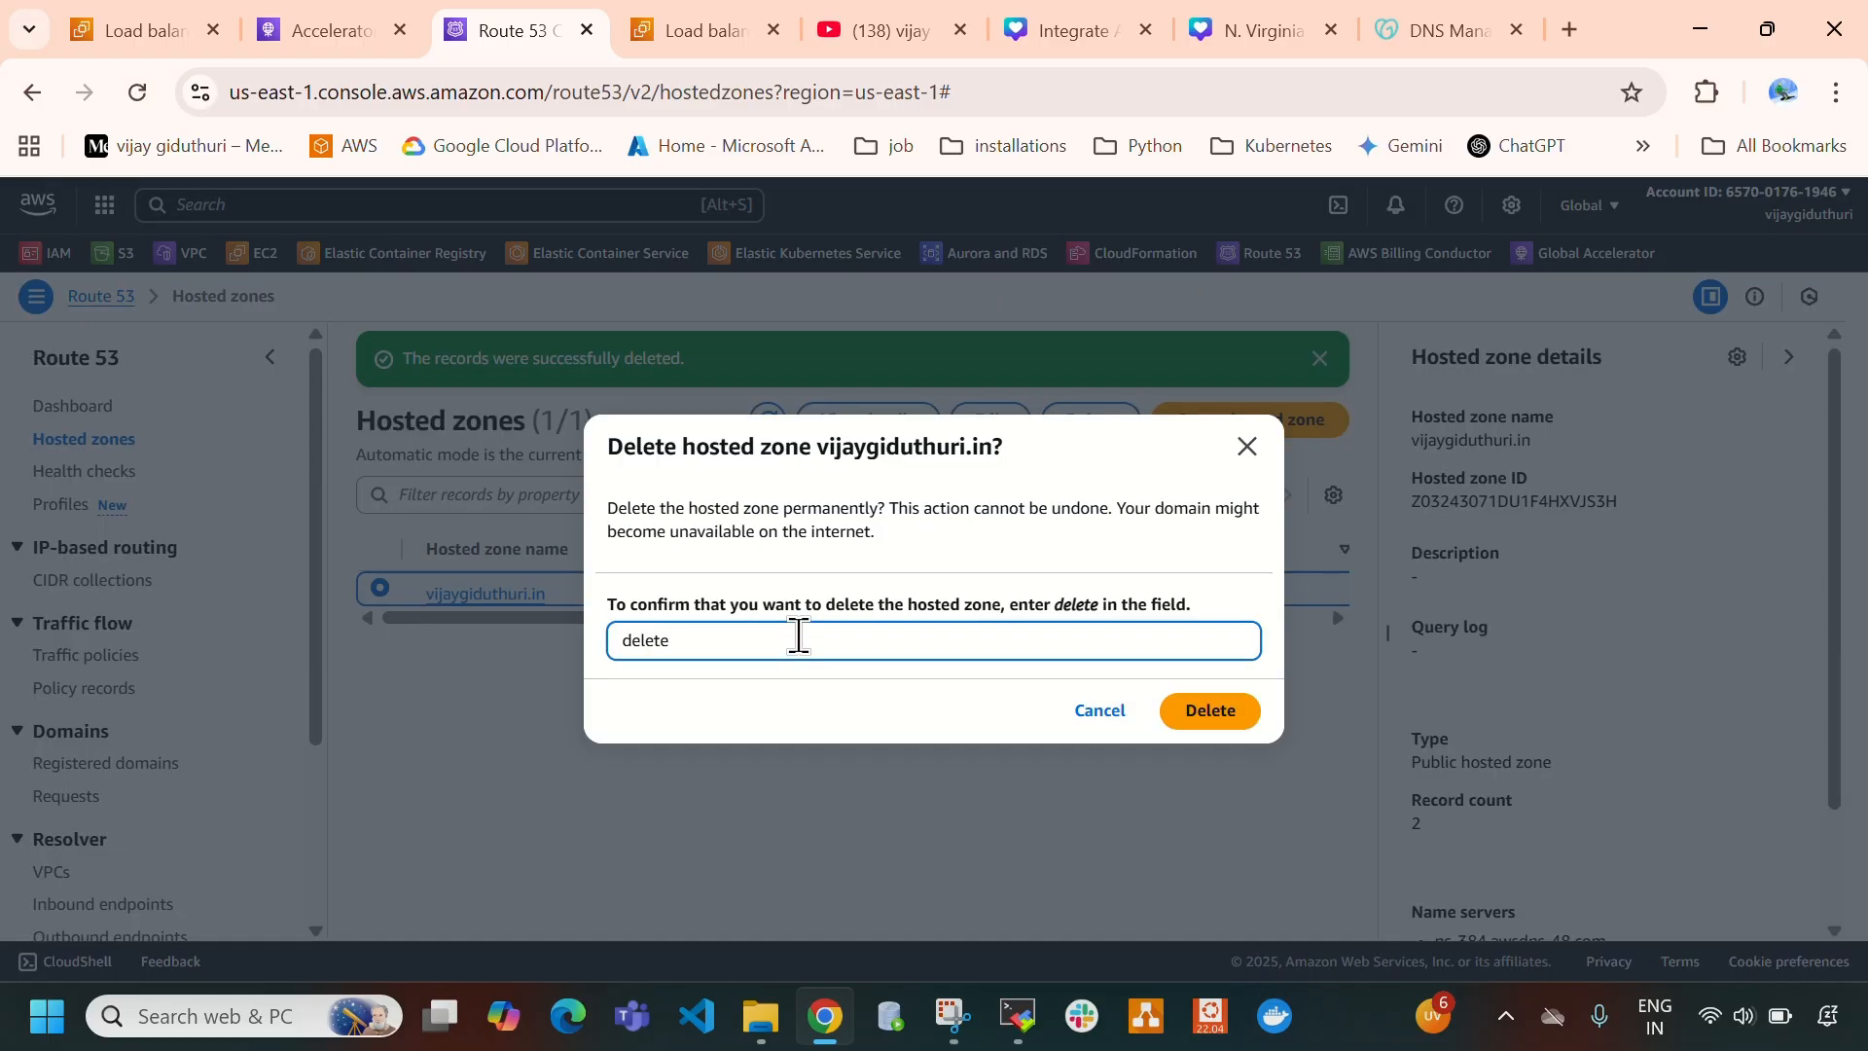
left_click(1210, 711)
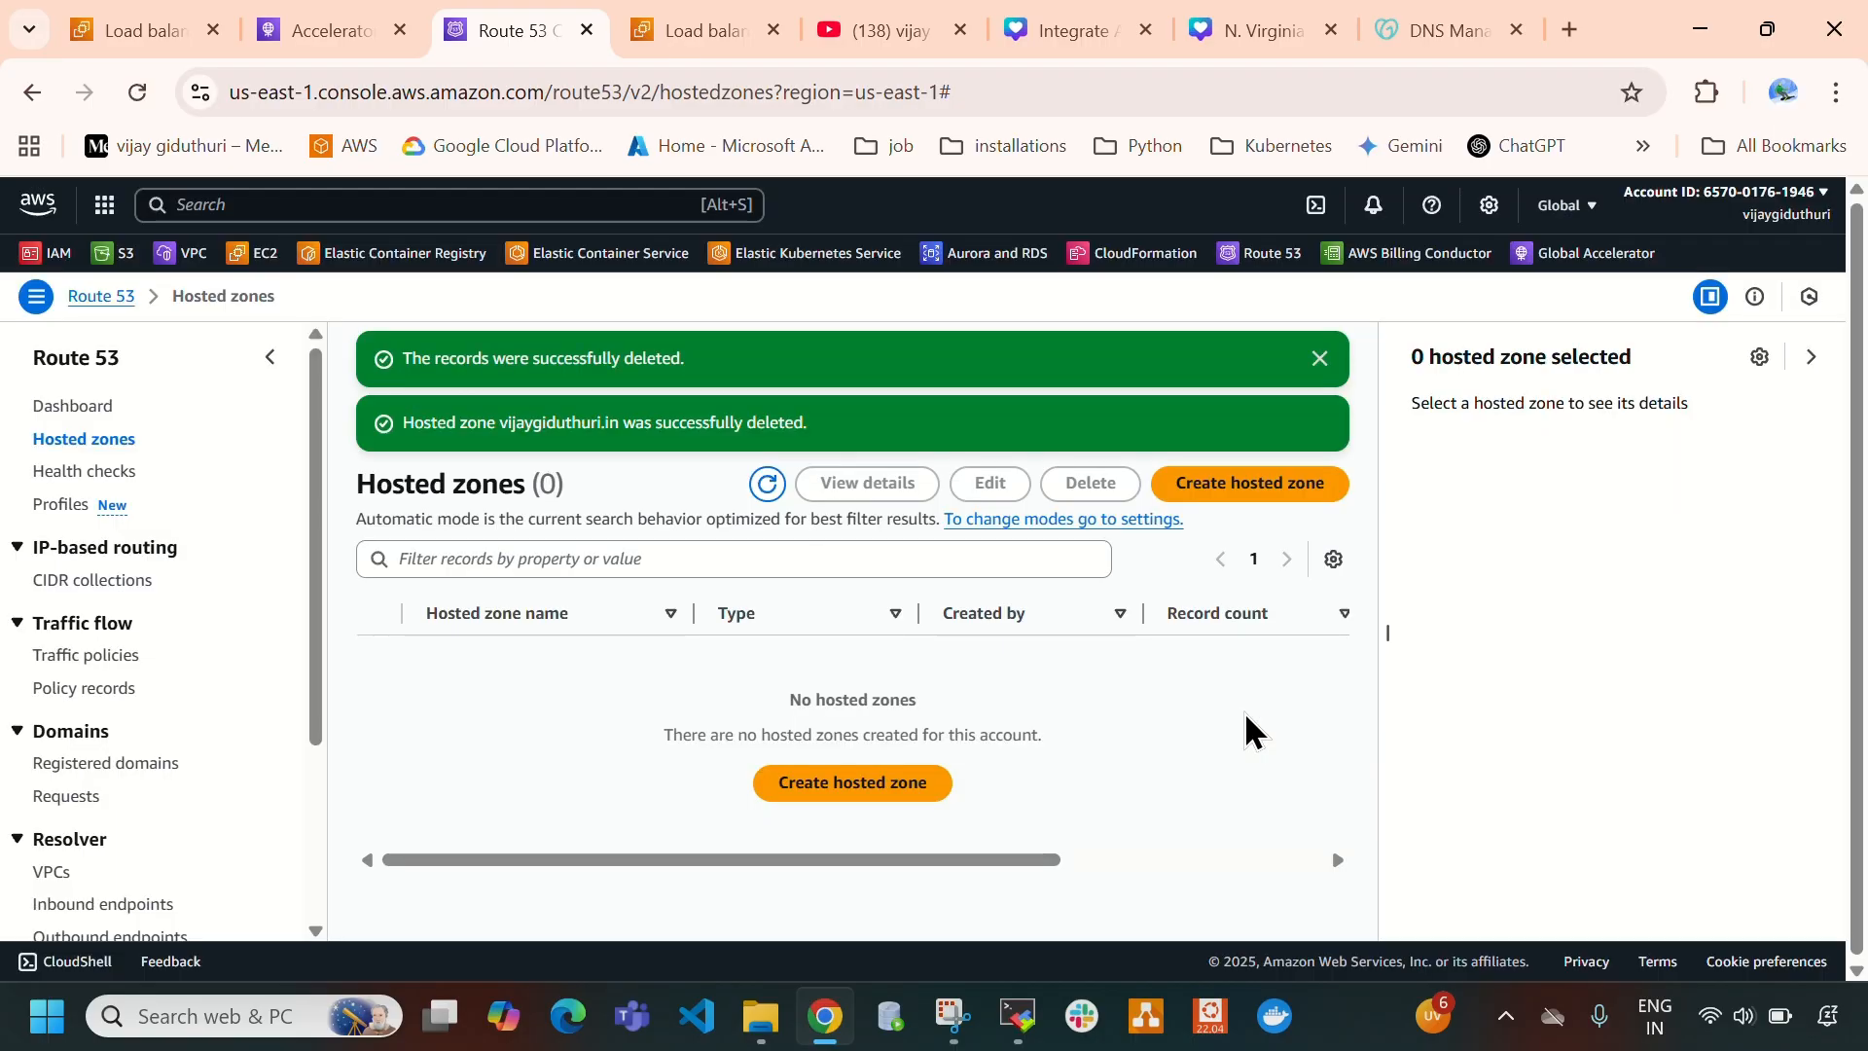
left_click(587, 32)
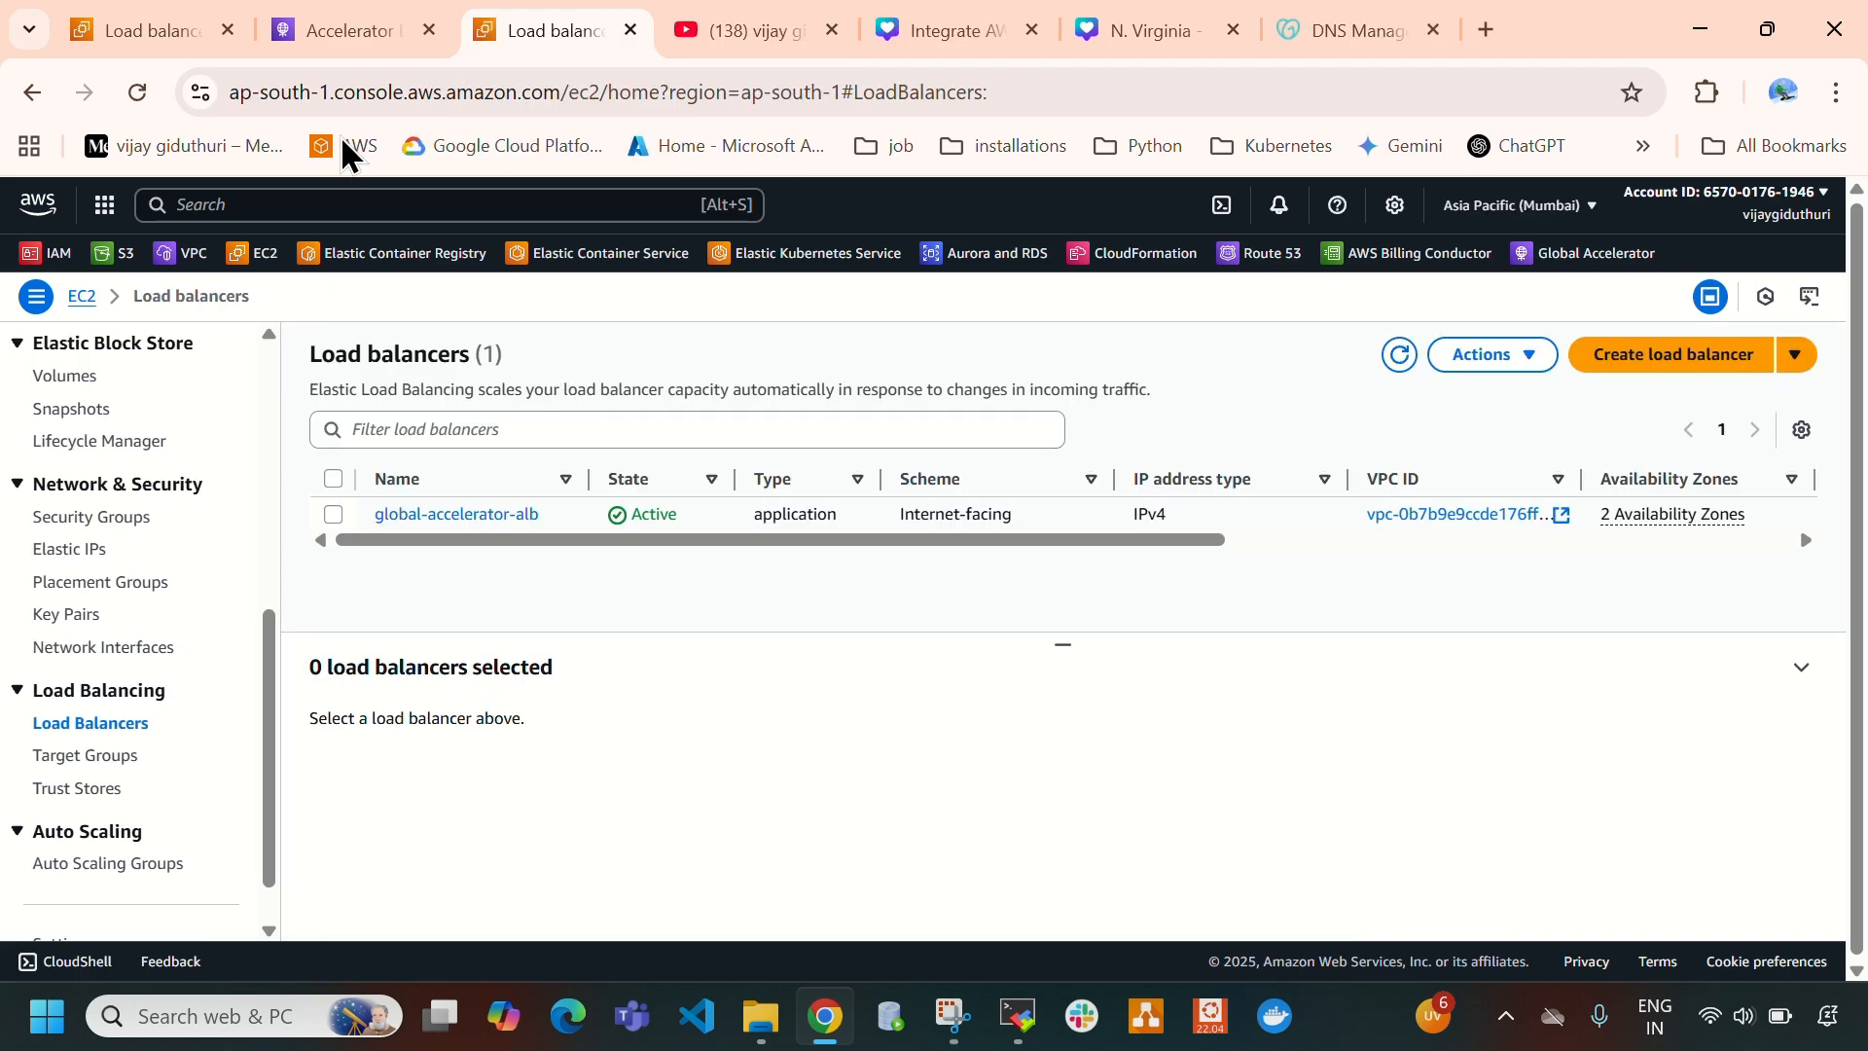
- Start deleting the global-accelerator-virginia-mumbai accelerator from the accelerators list and disable it, highlighting its disabling status
left_click(336, 31)
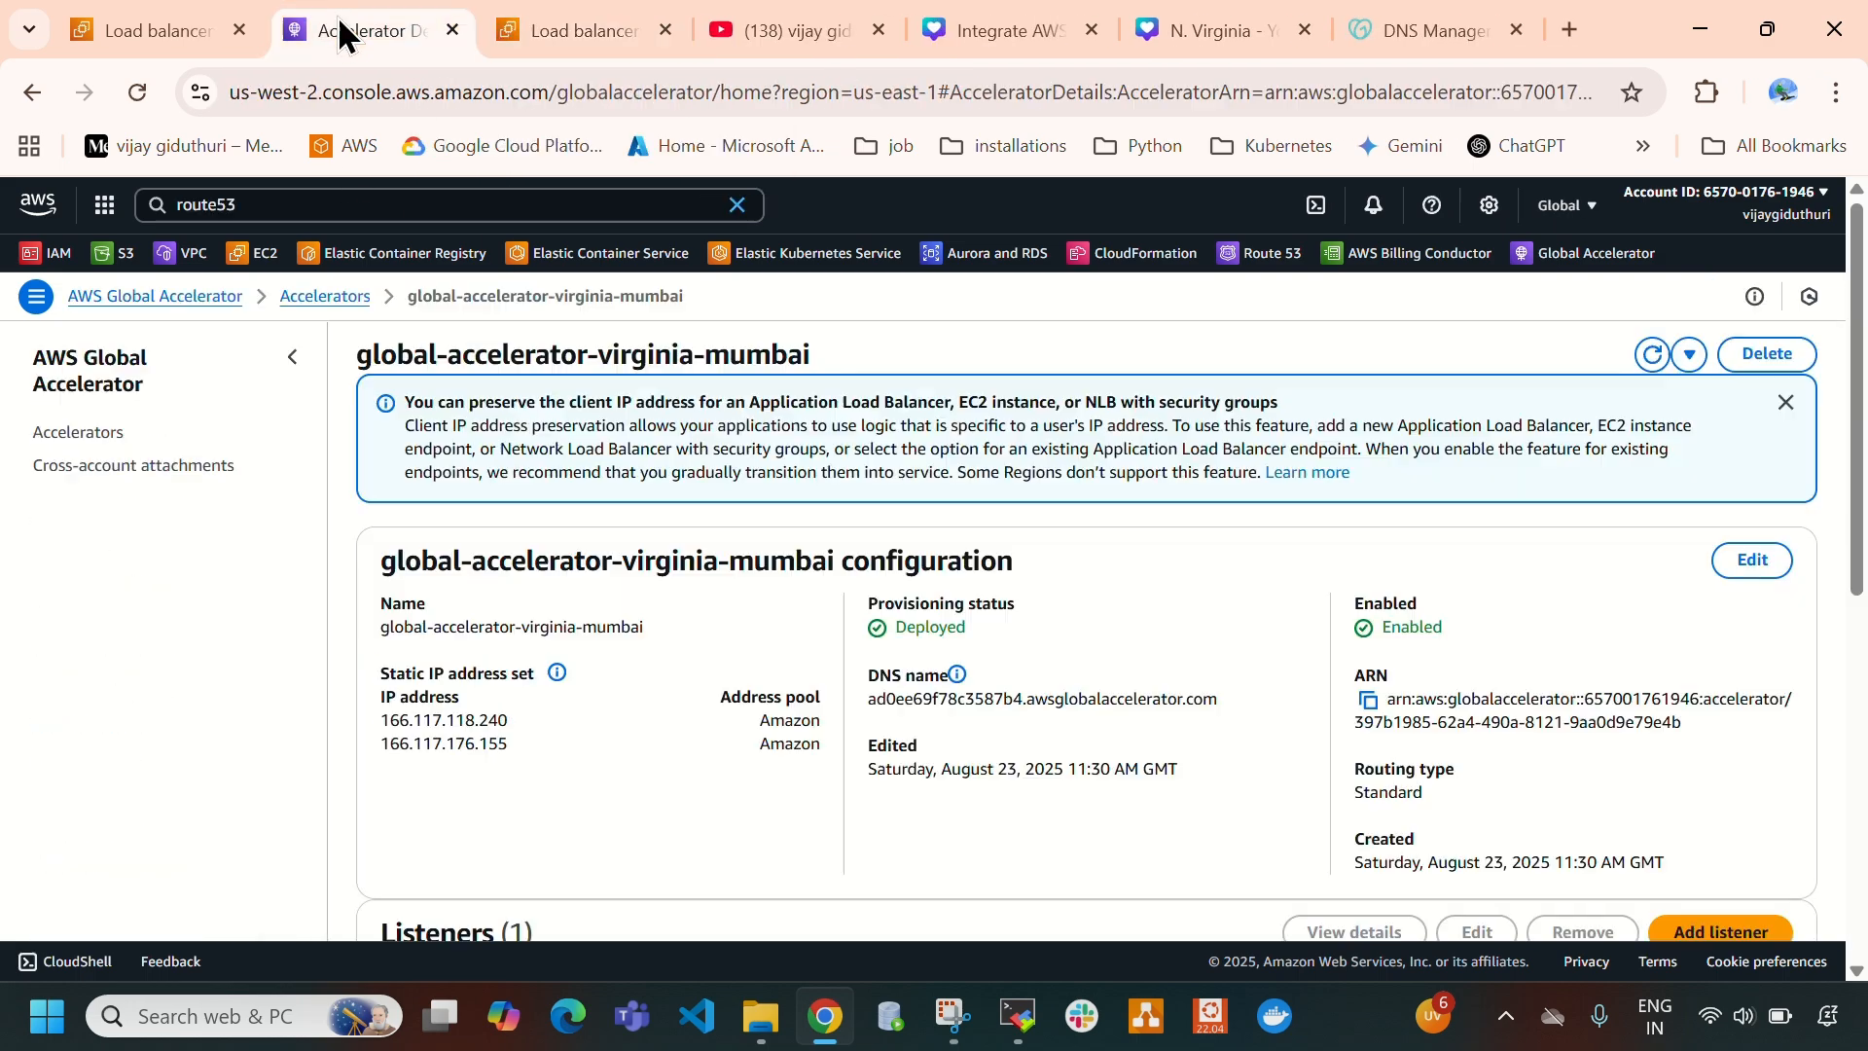
left_click(94, 433)
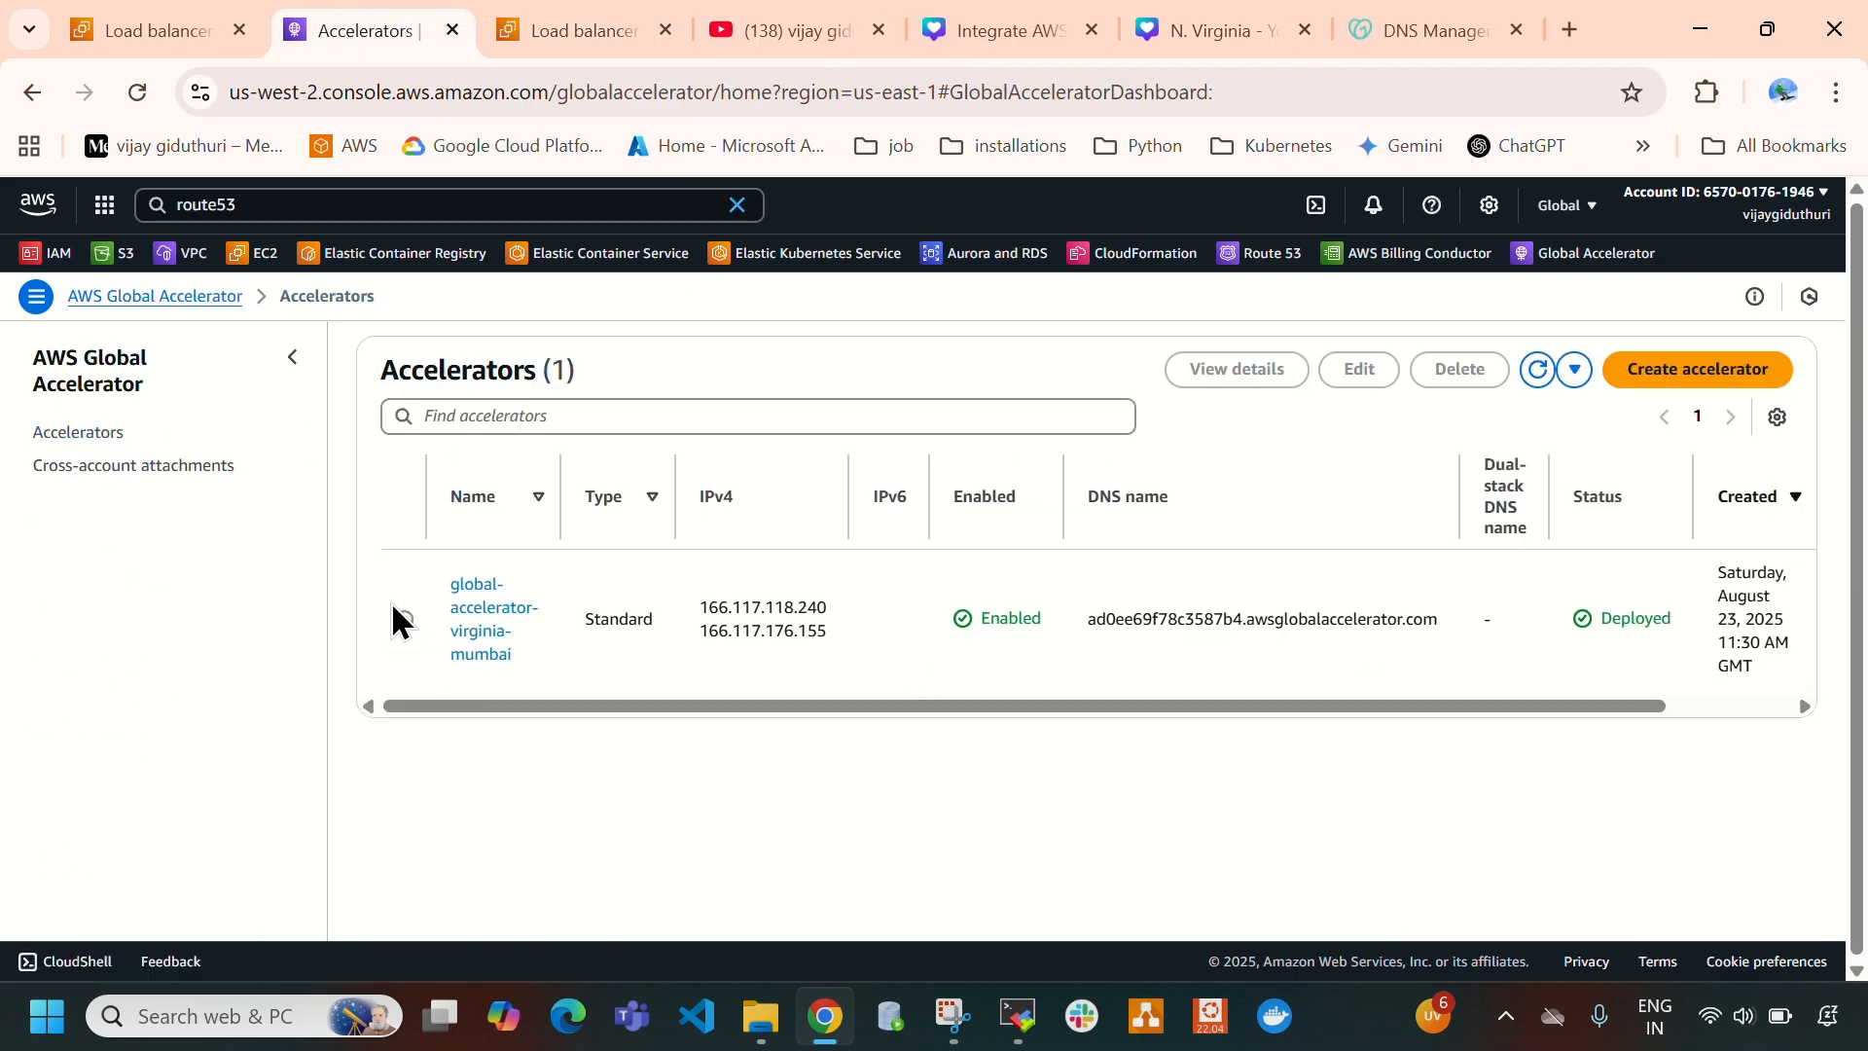
left_click(404, 619)
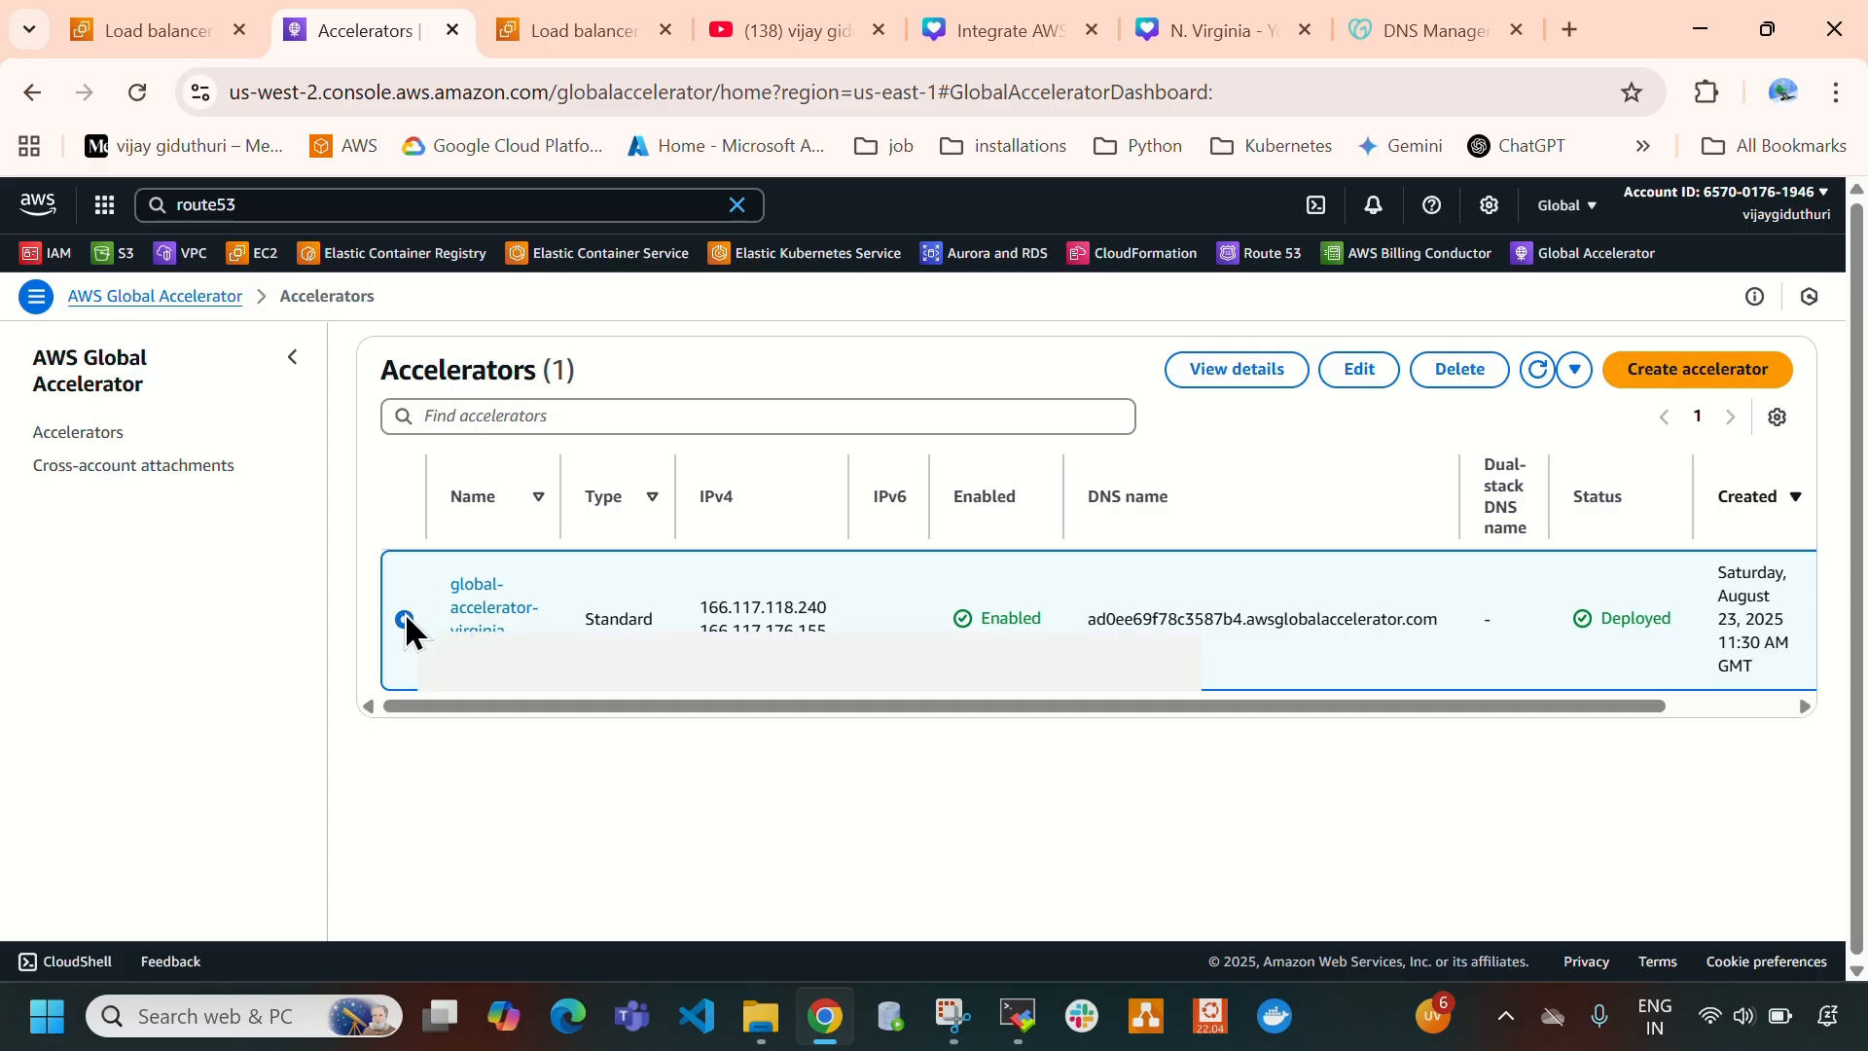
left_click(1458, 368)
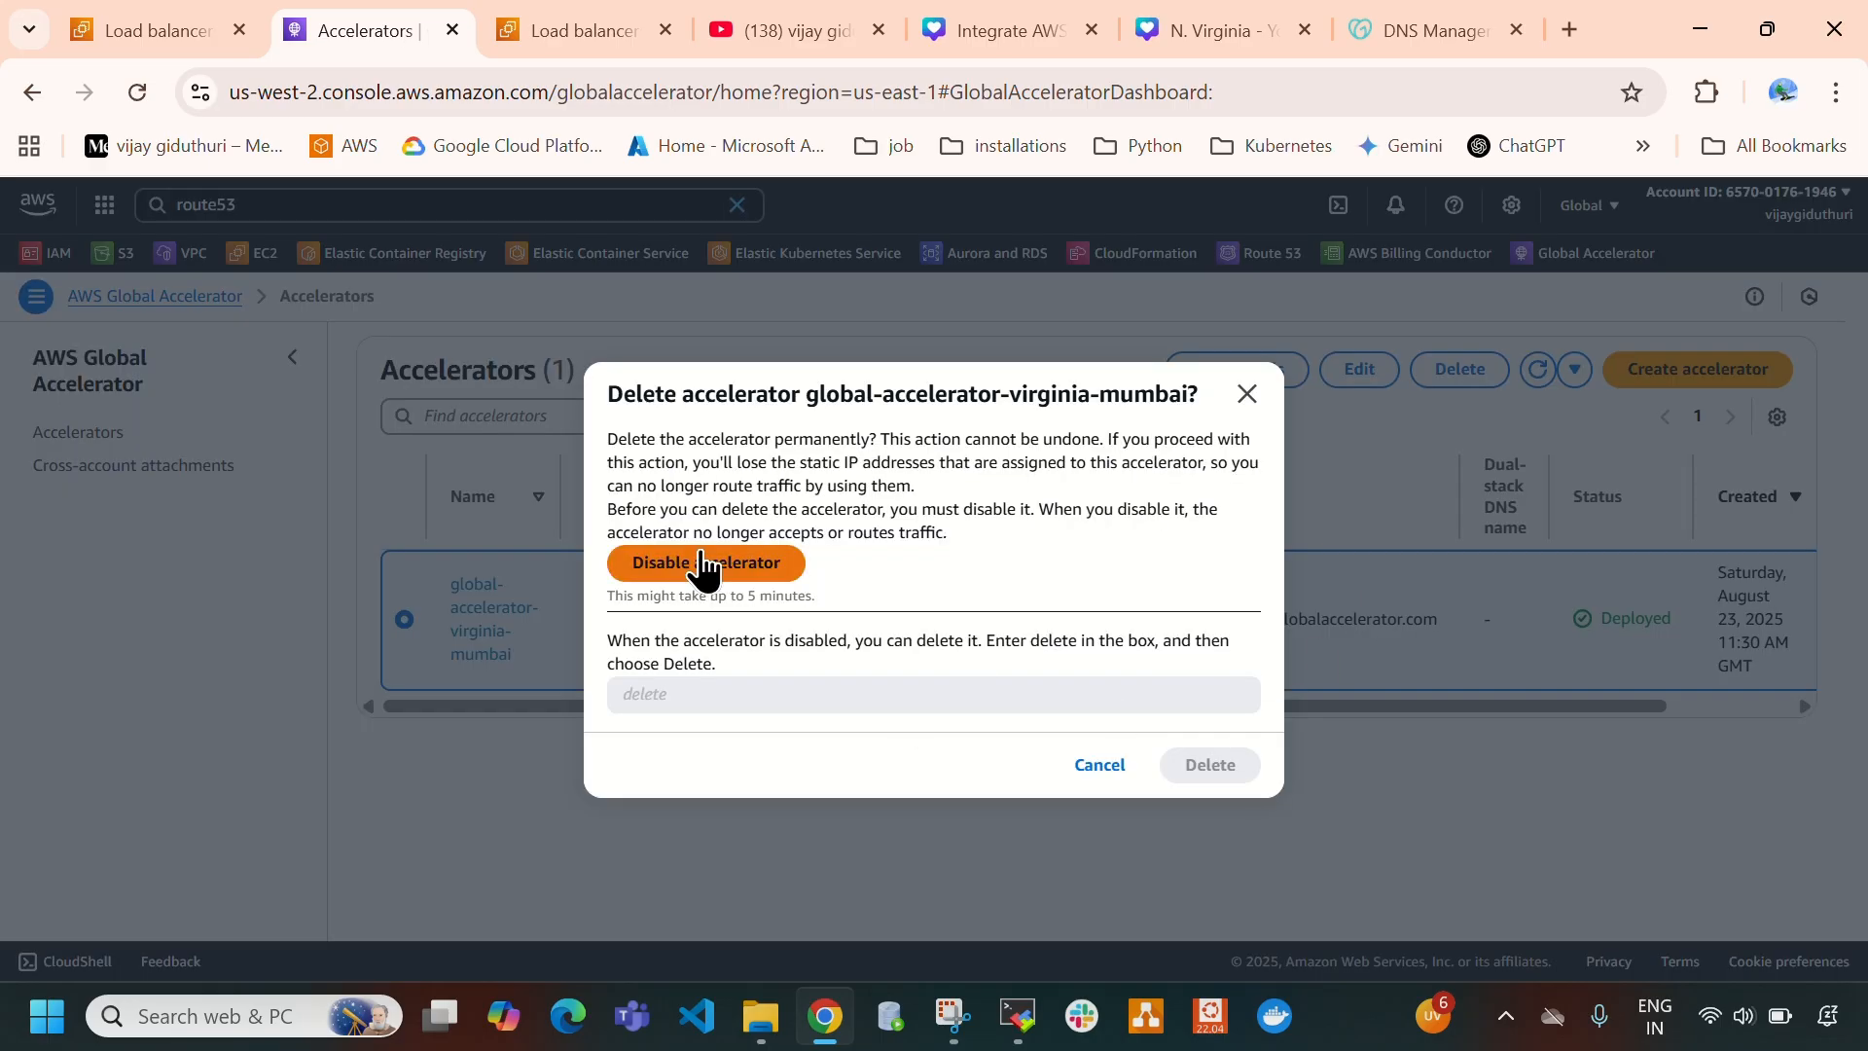
left_click(758, 567)
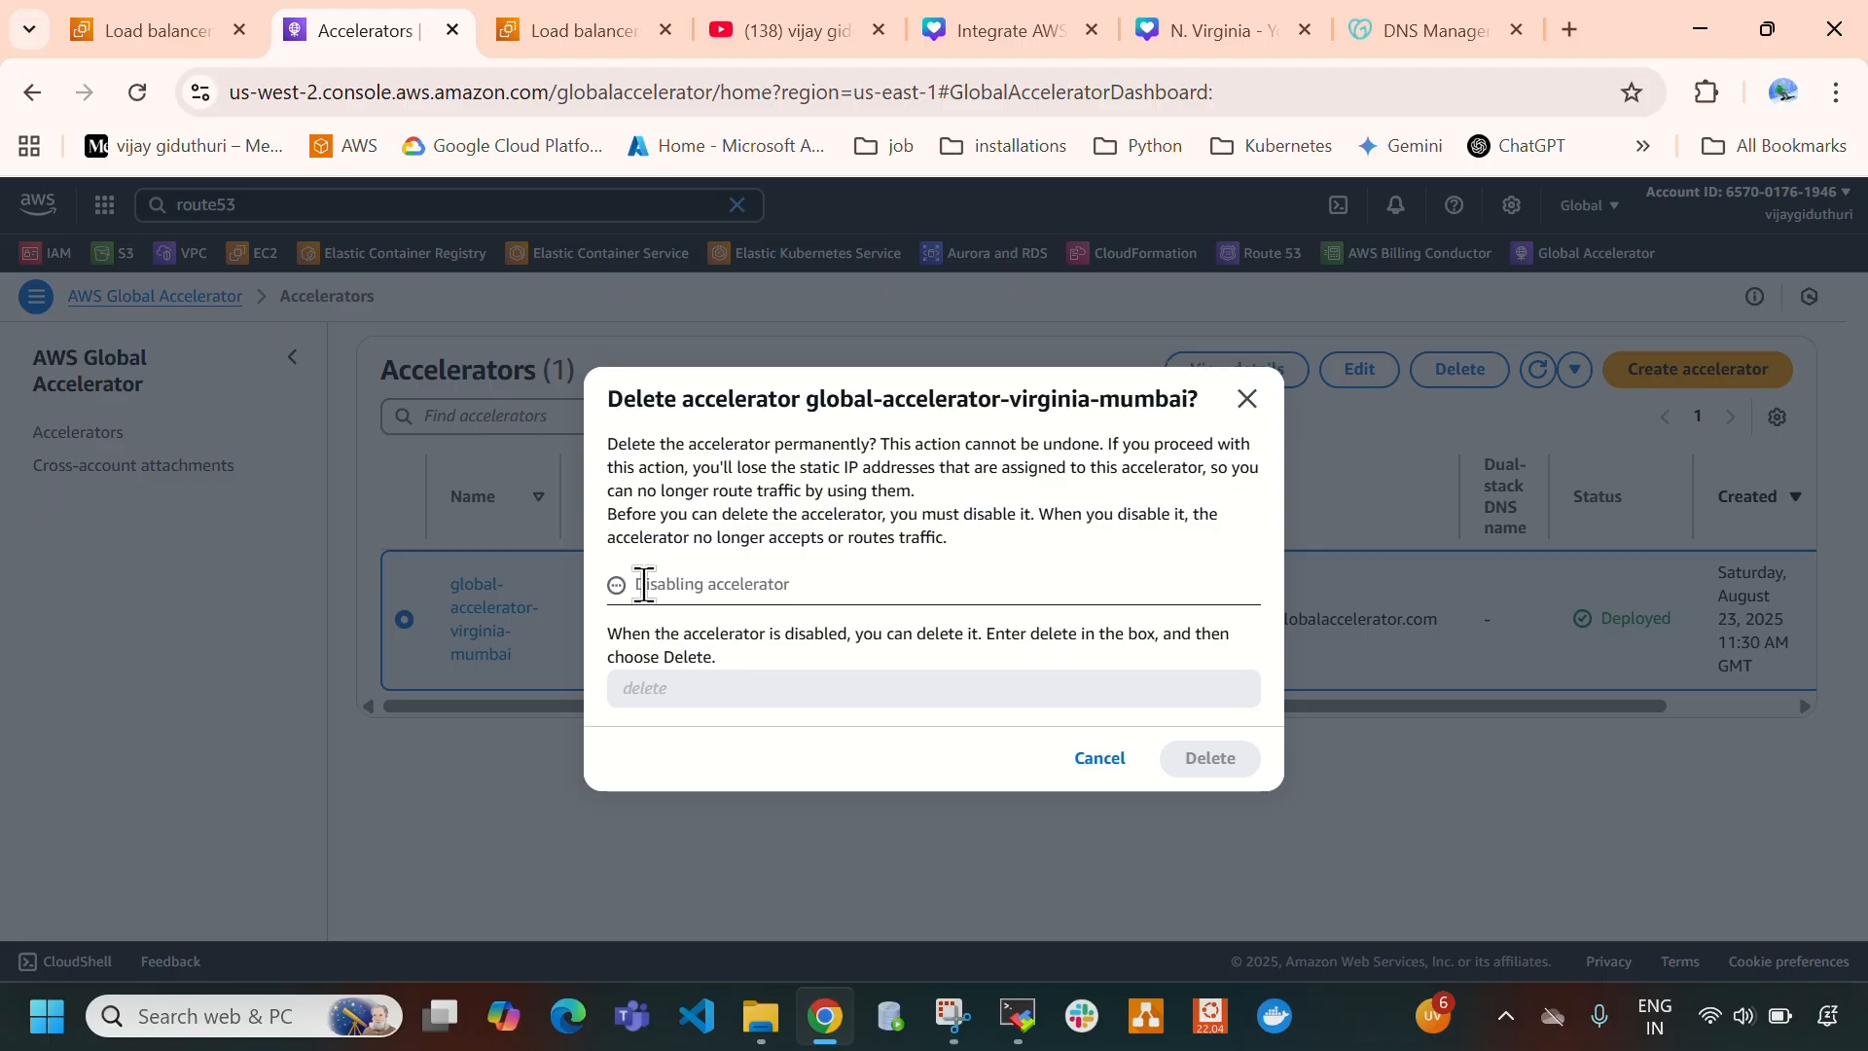
left_click_drag(637, 585, 843, 587)
left_click(940, 592)
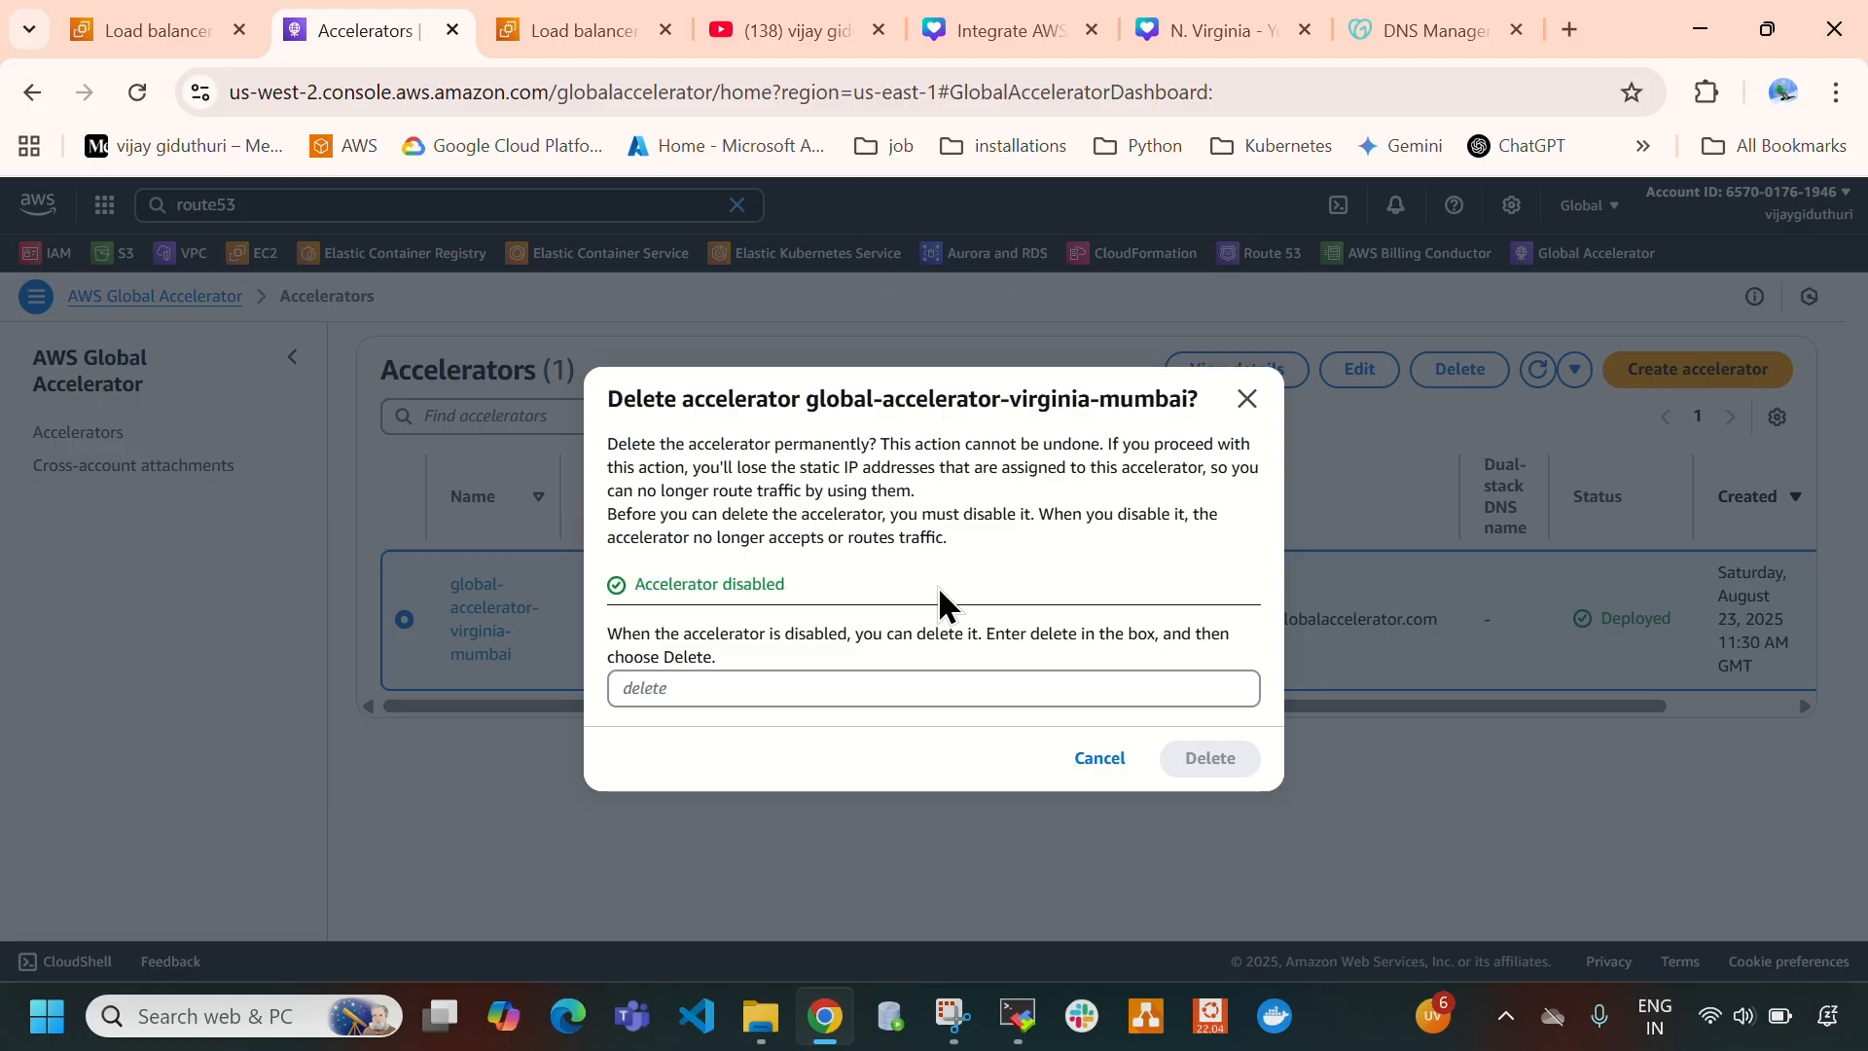
left_click_drag(641, 578, 821, 577)
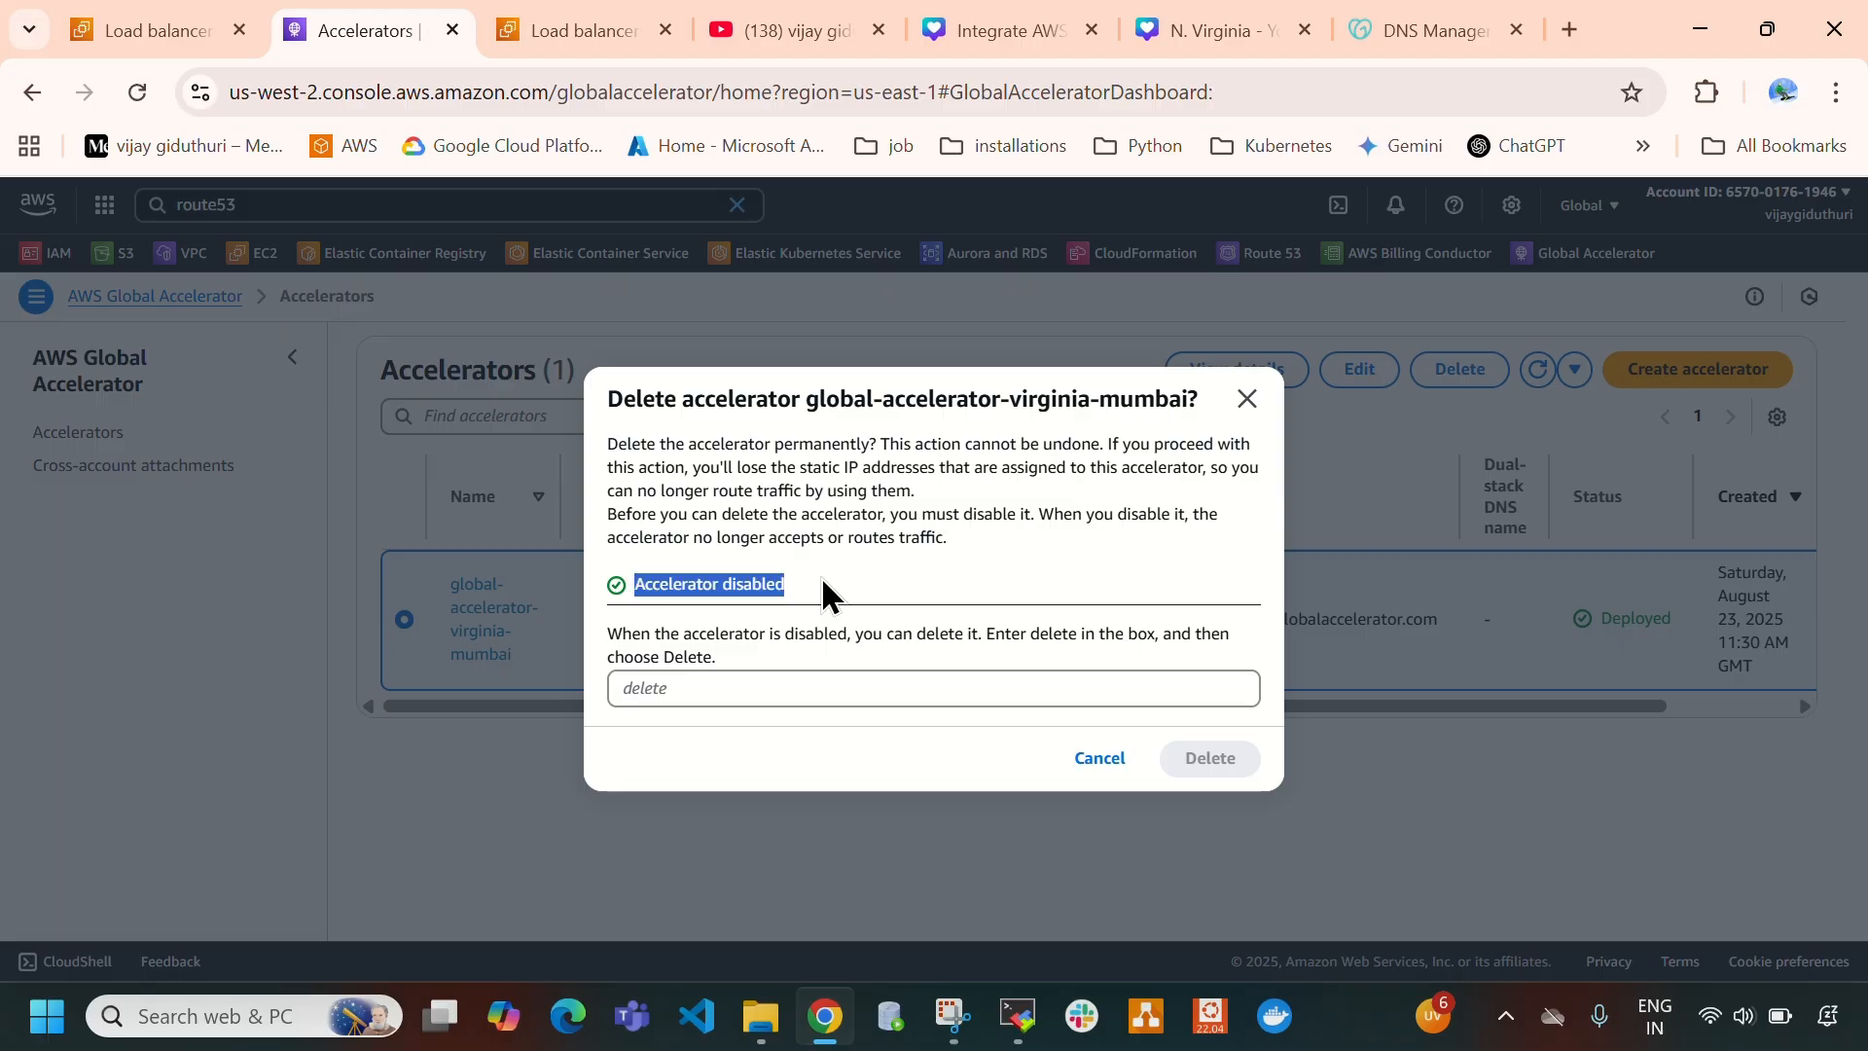
- Confirm the accelerator's deletion with "delete", then refresh the accelerators list to check its state
left_click(800, 693)
type("dele")
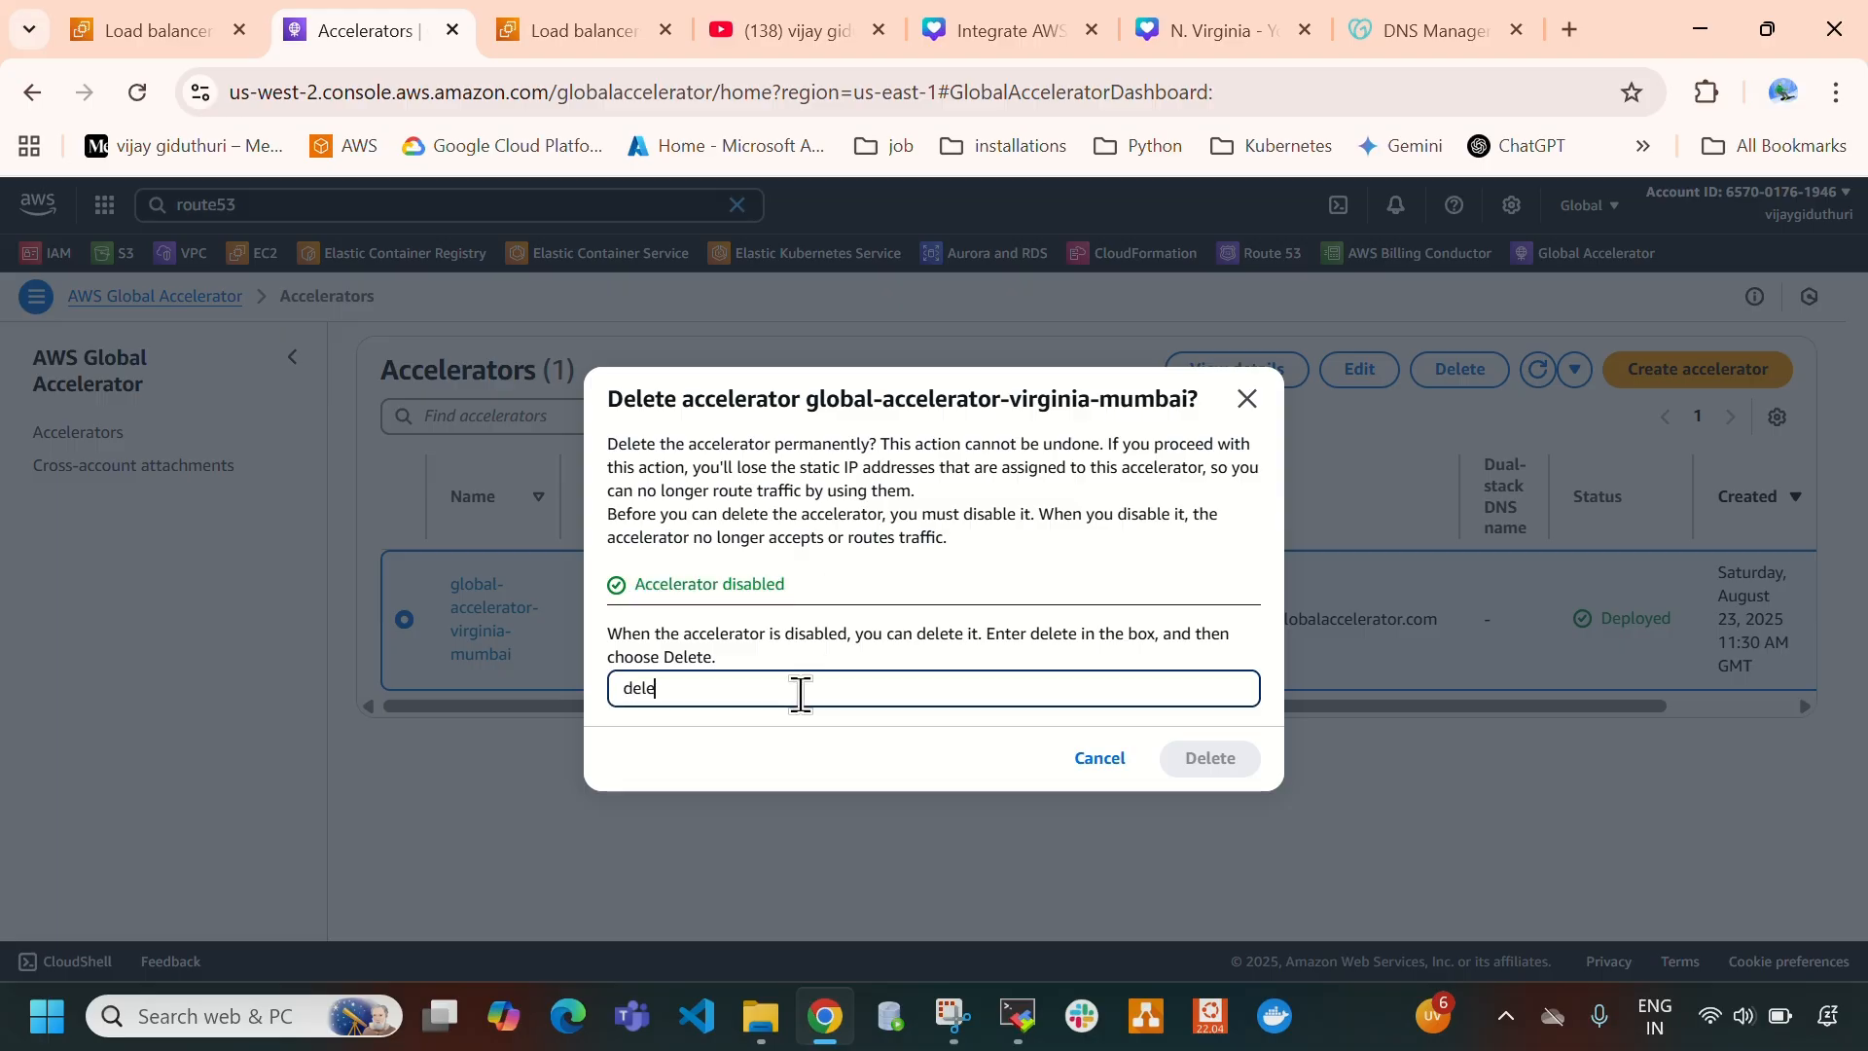
type("te")
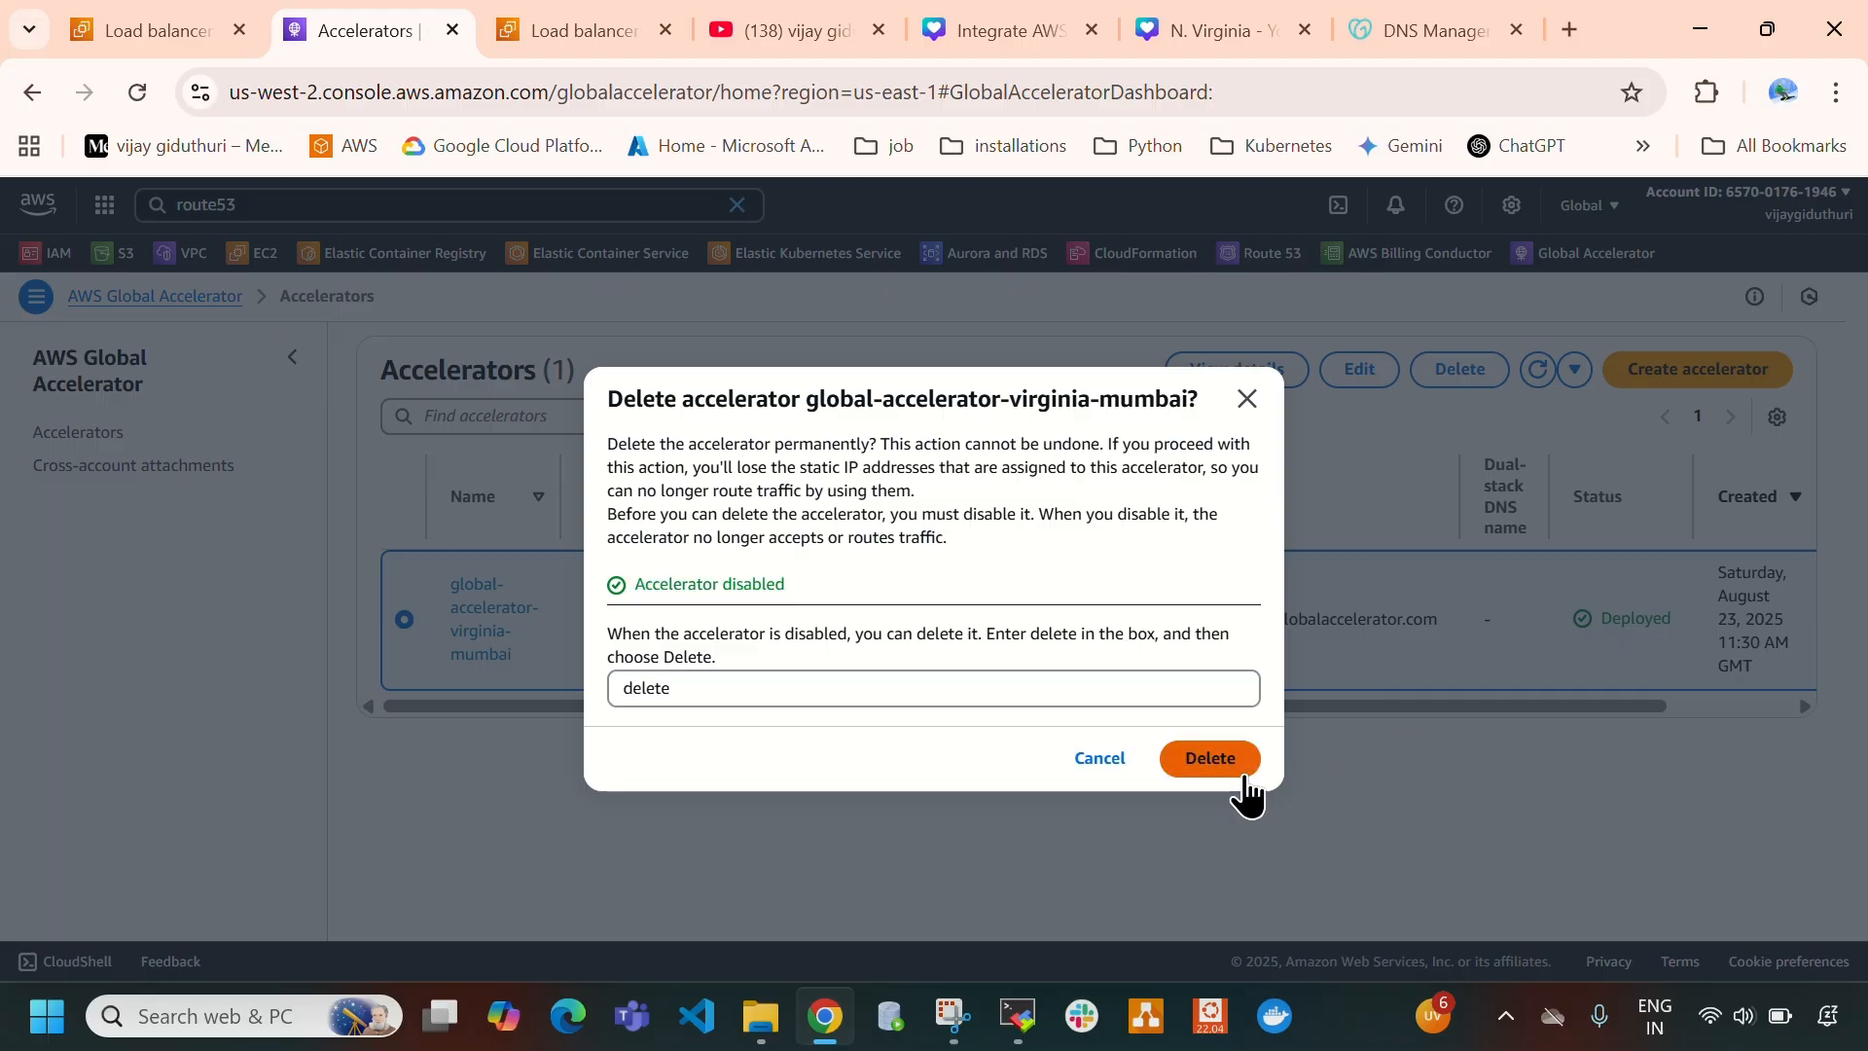
left_click(1233, 767)
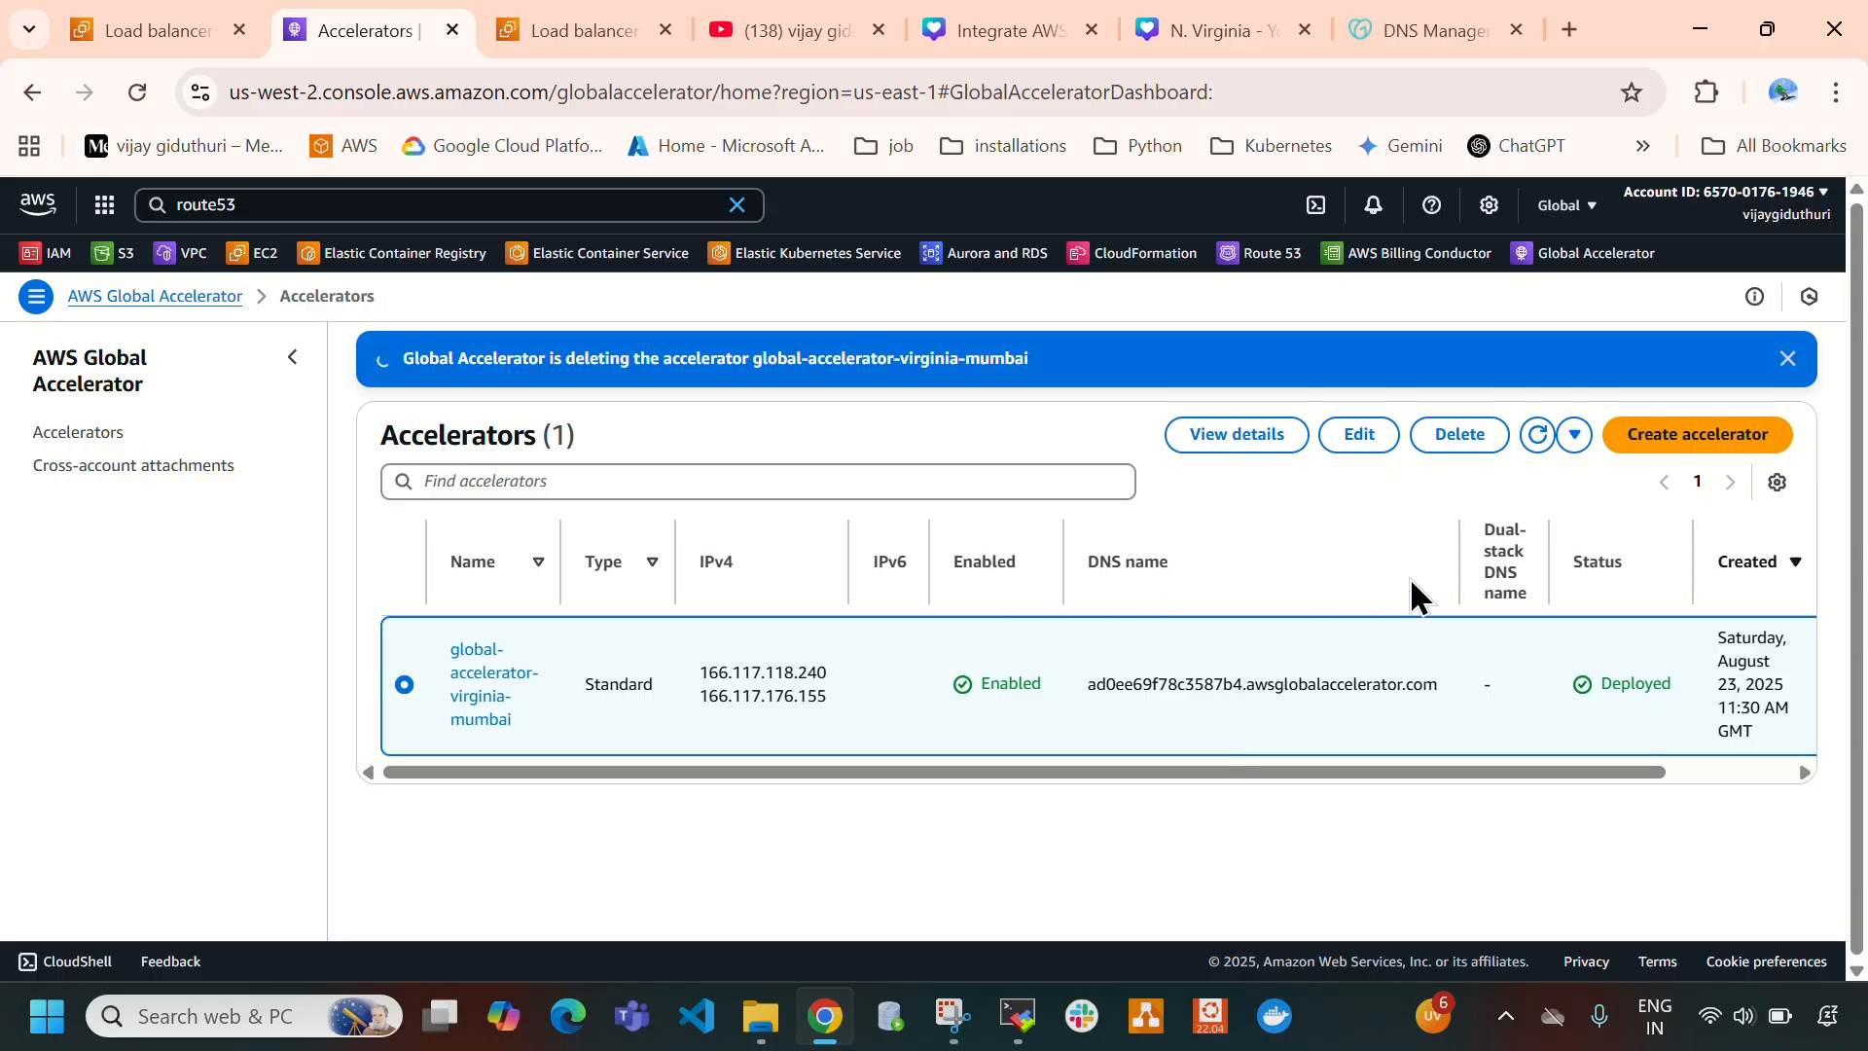
left_click(1536, 437)
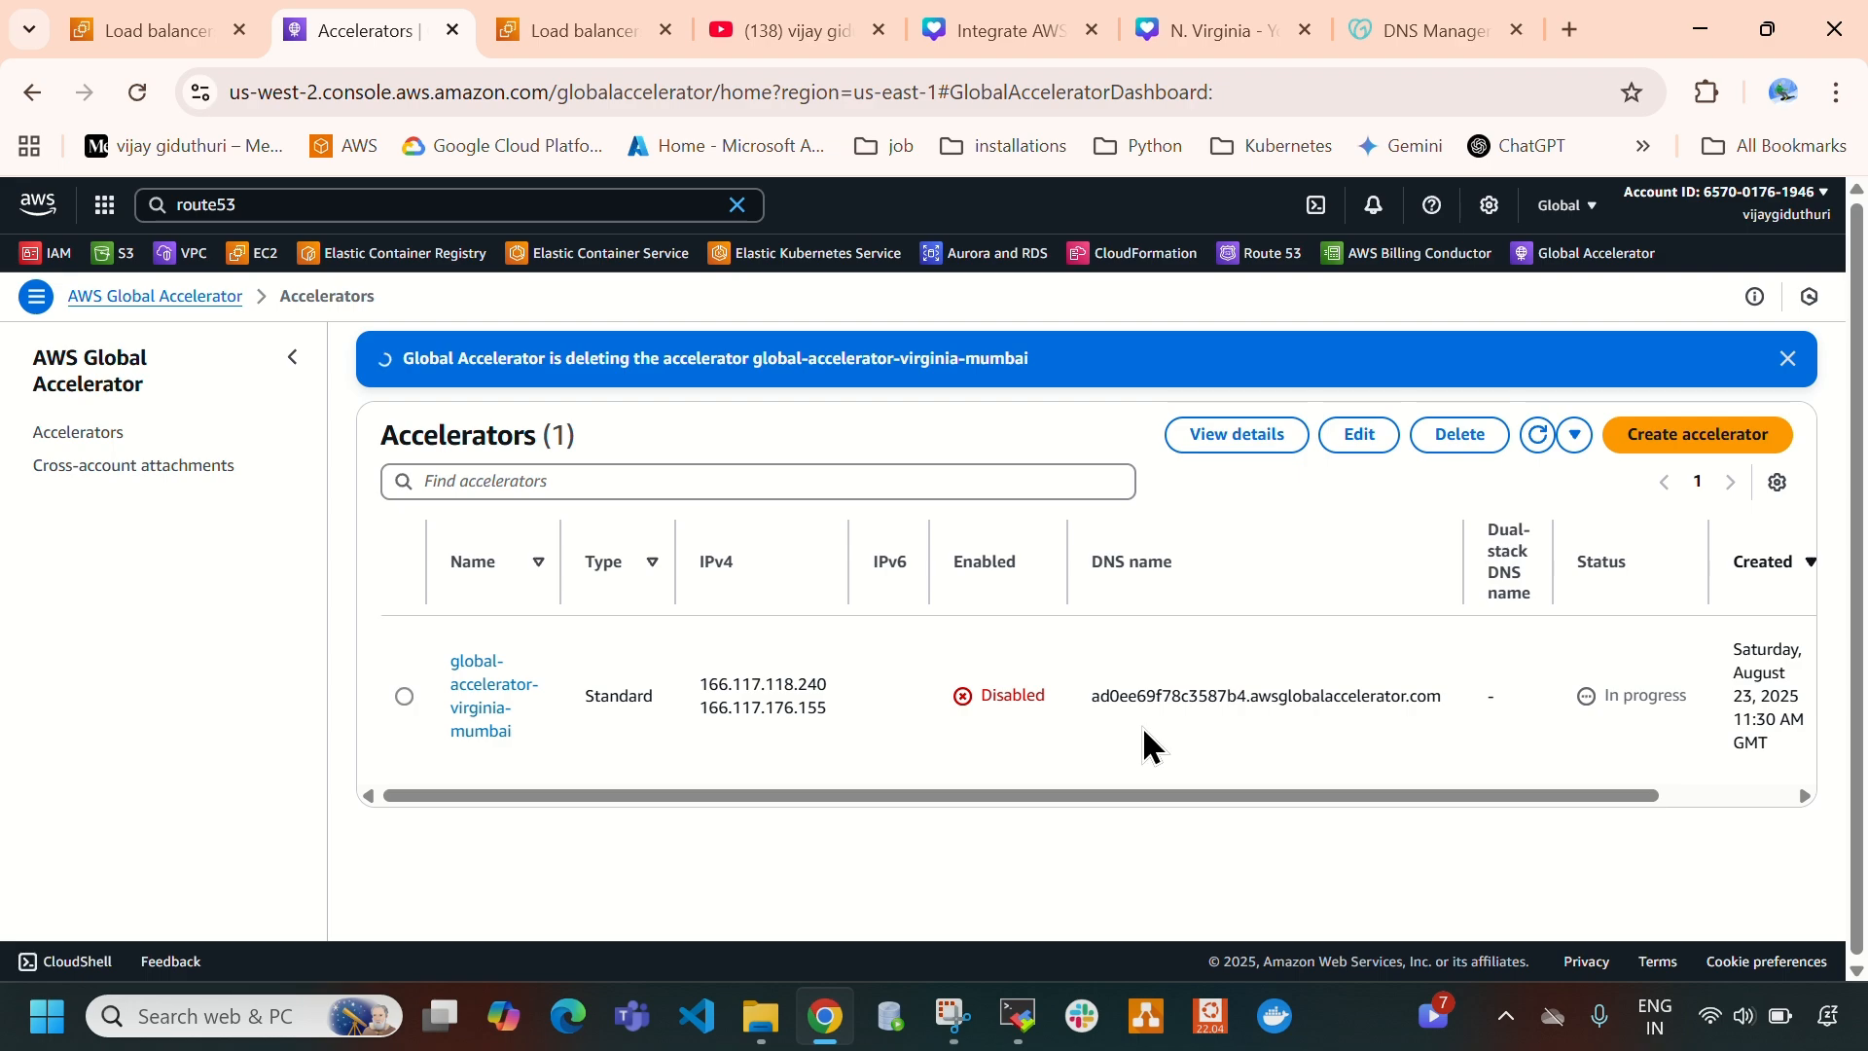
left_click_drag(989, 695, 1037, 694)
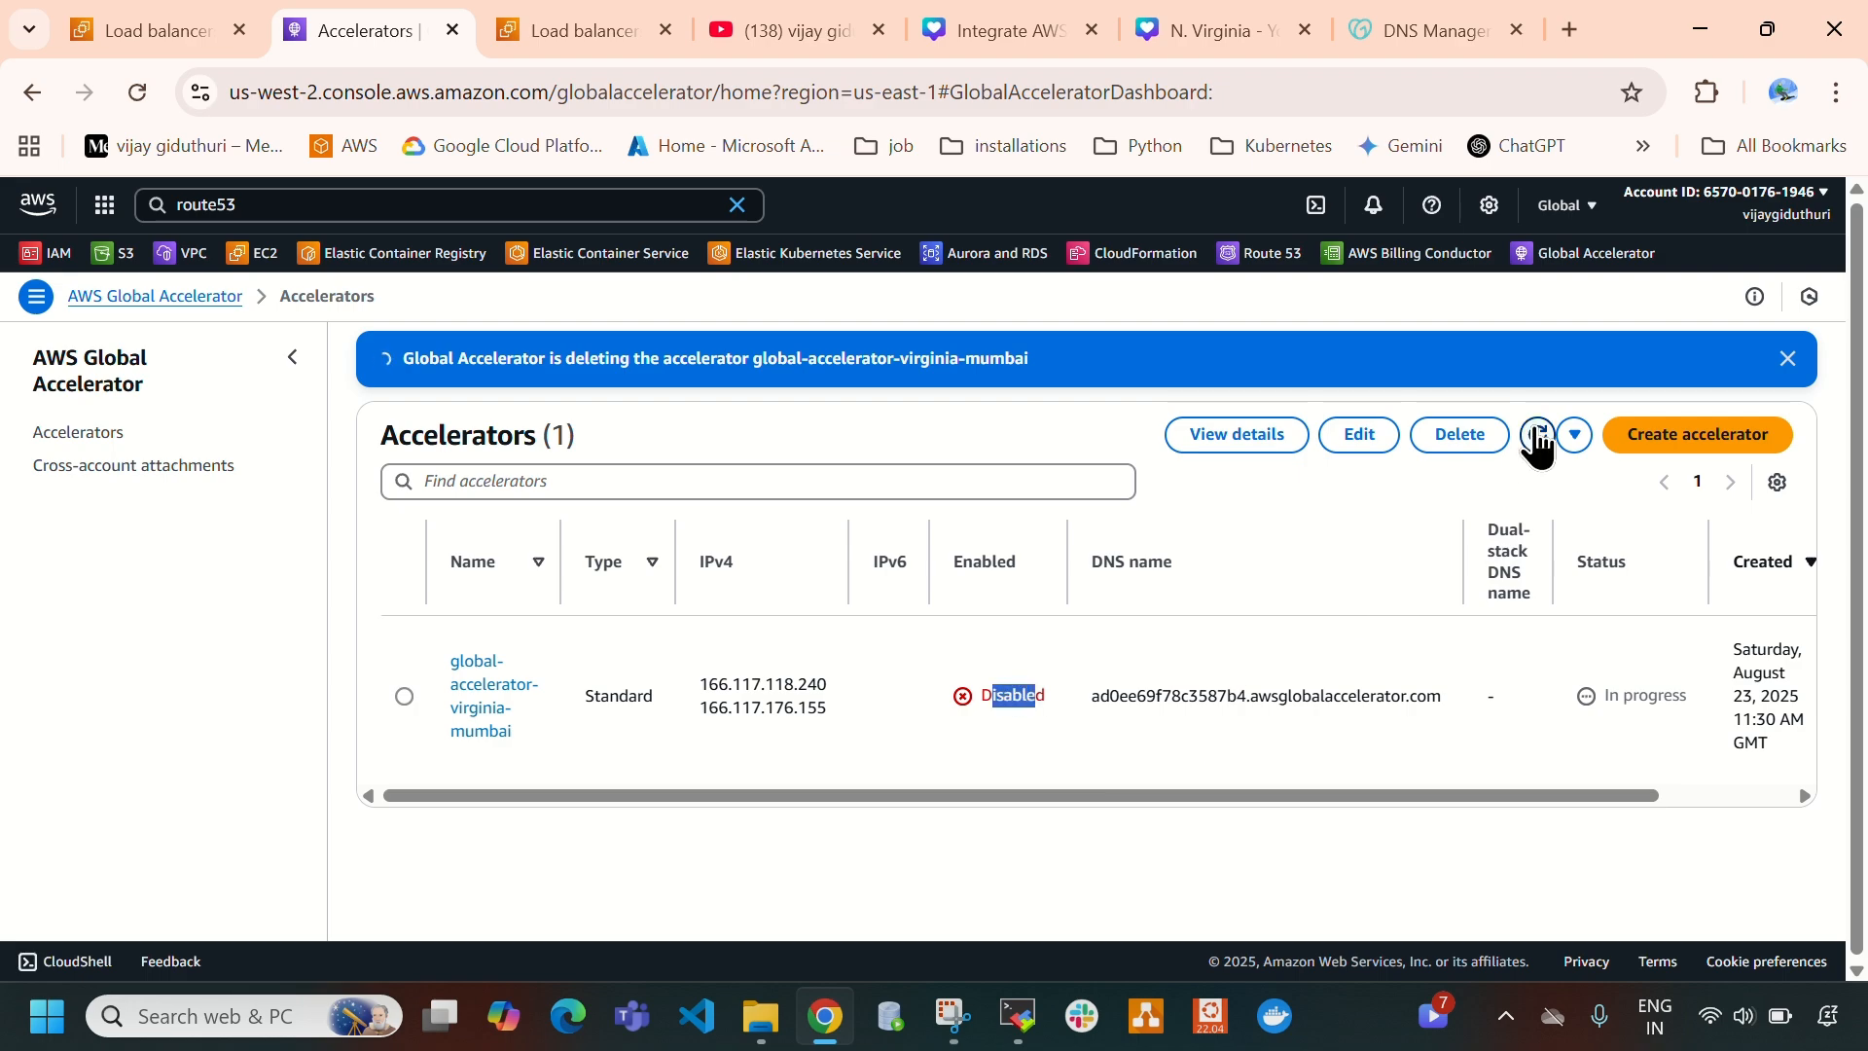
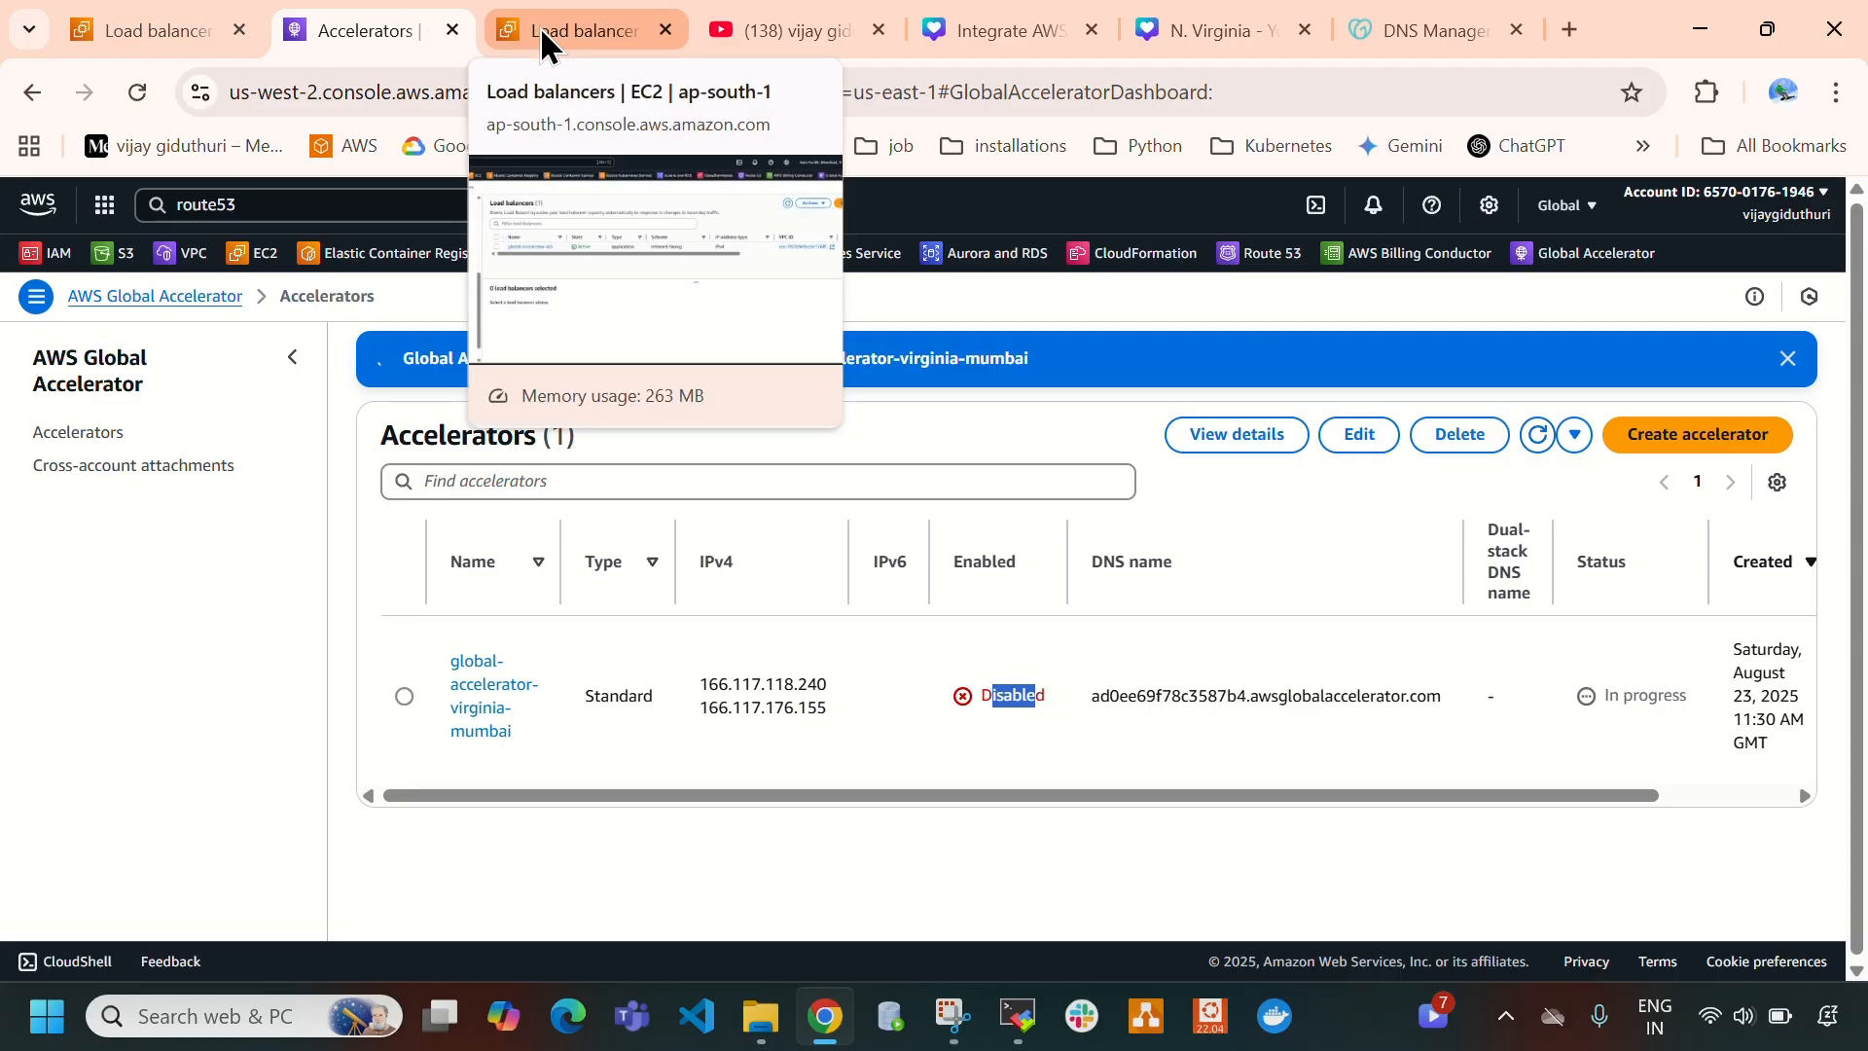
- Refresh the N. Virginia load balancers list and delete global-accelerator-alb there, confirming with "confirm"
left_click(229, 37)
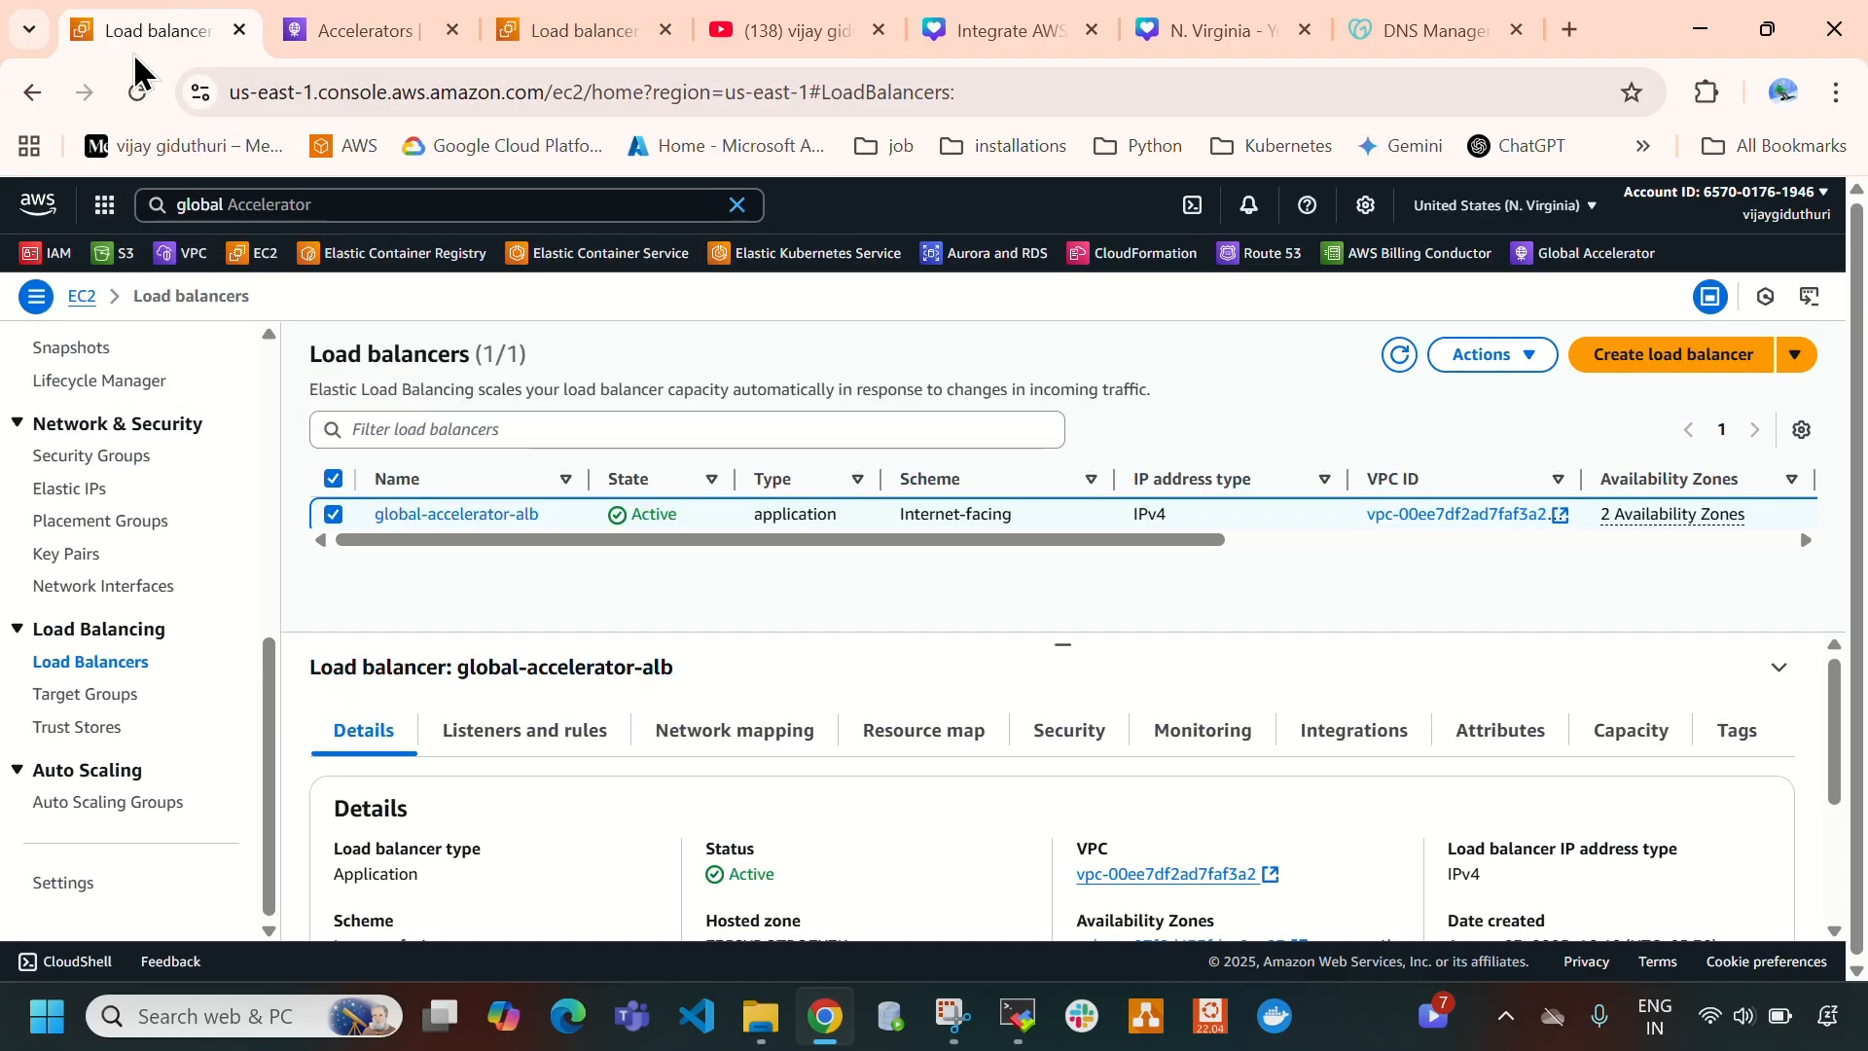
left_click(332, 514)
left_click(1401, 358)
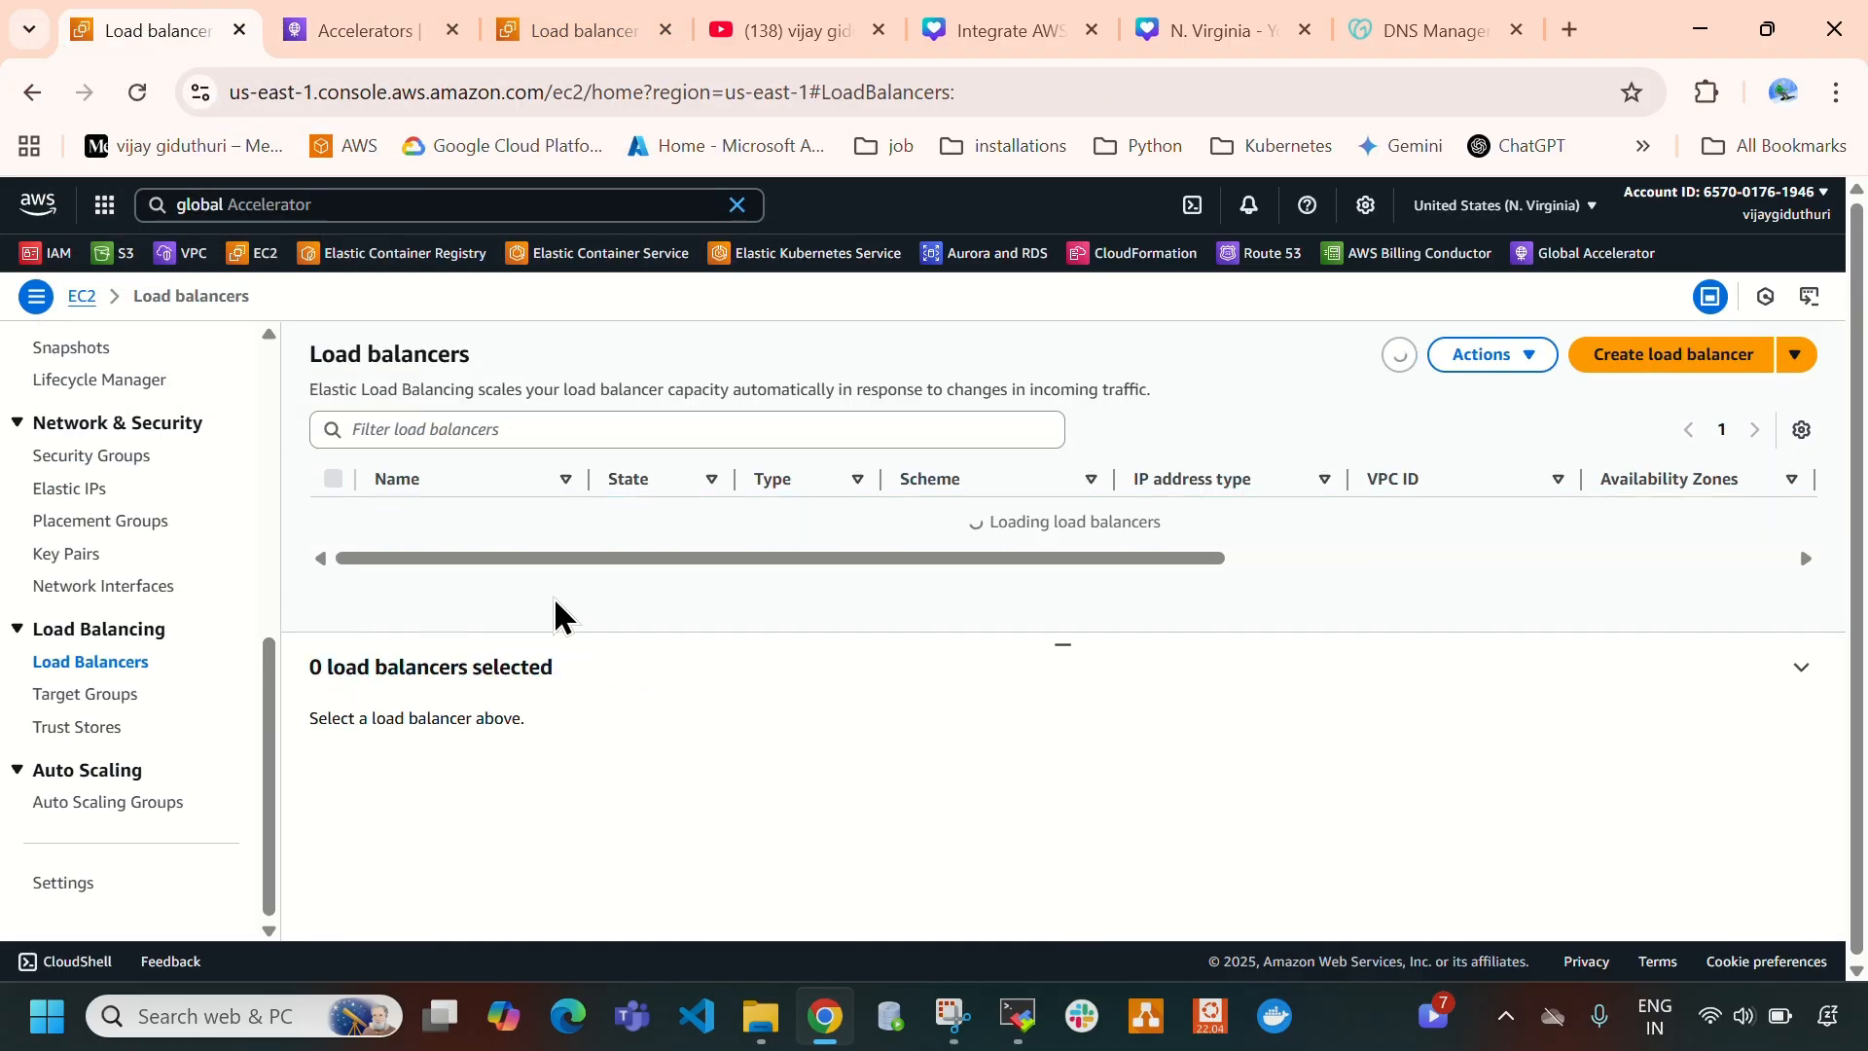
left_click(574, 30)
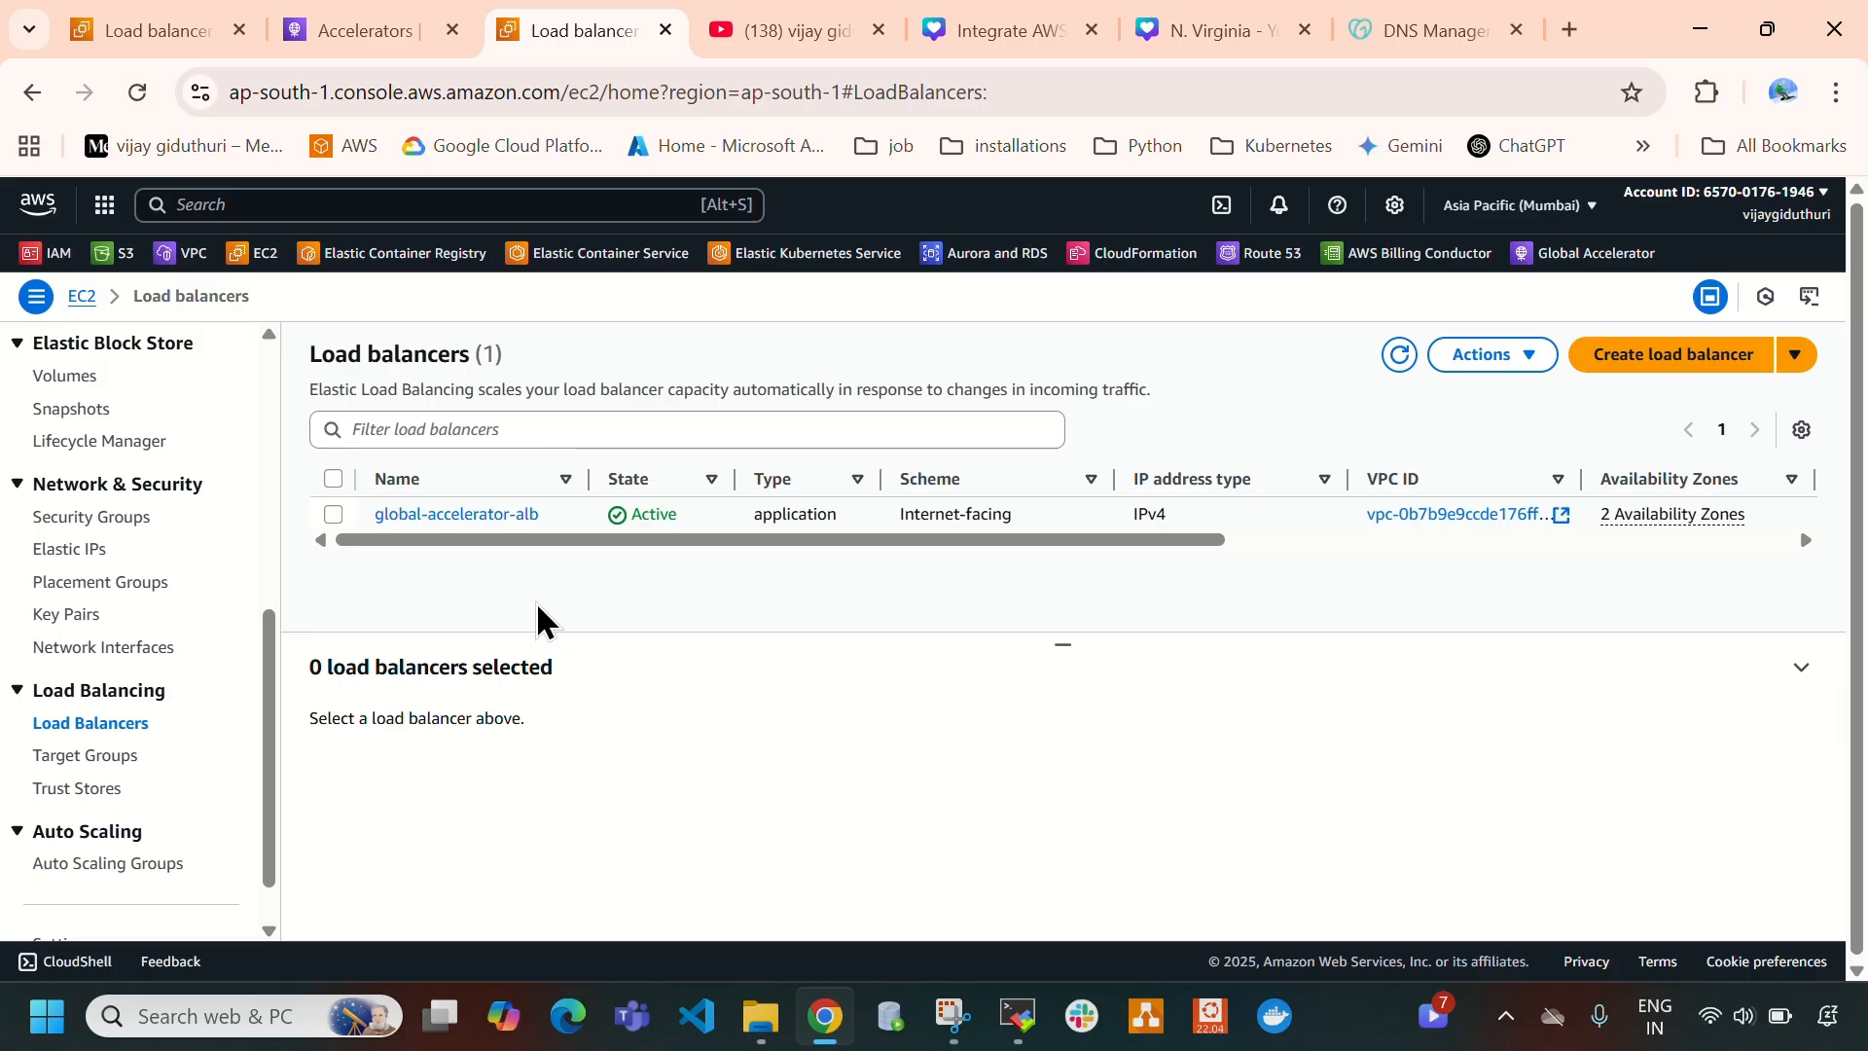
left_click(355, 33)
left_click(151, 30)
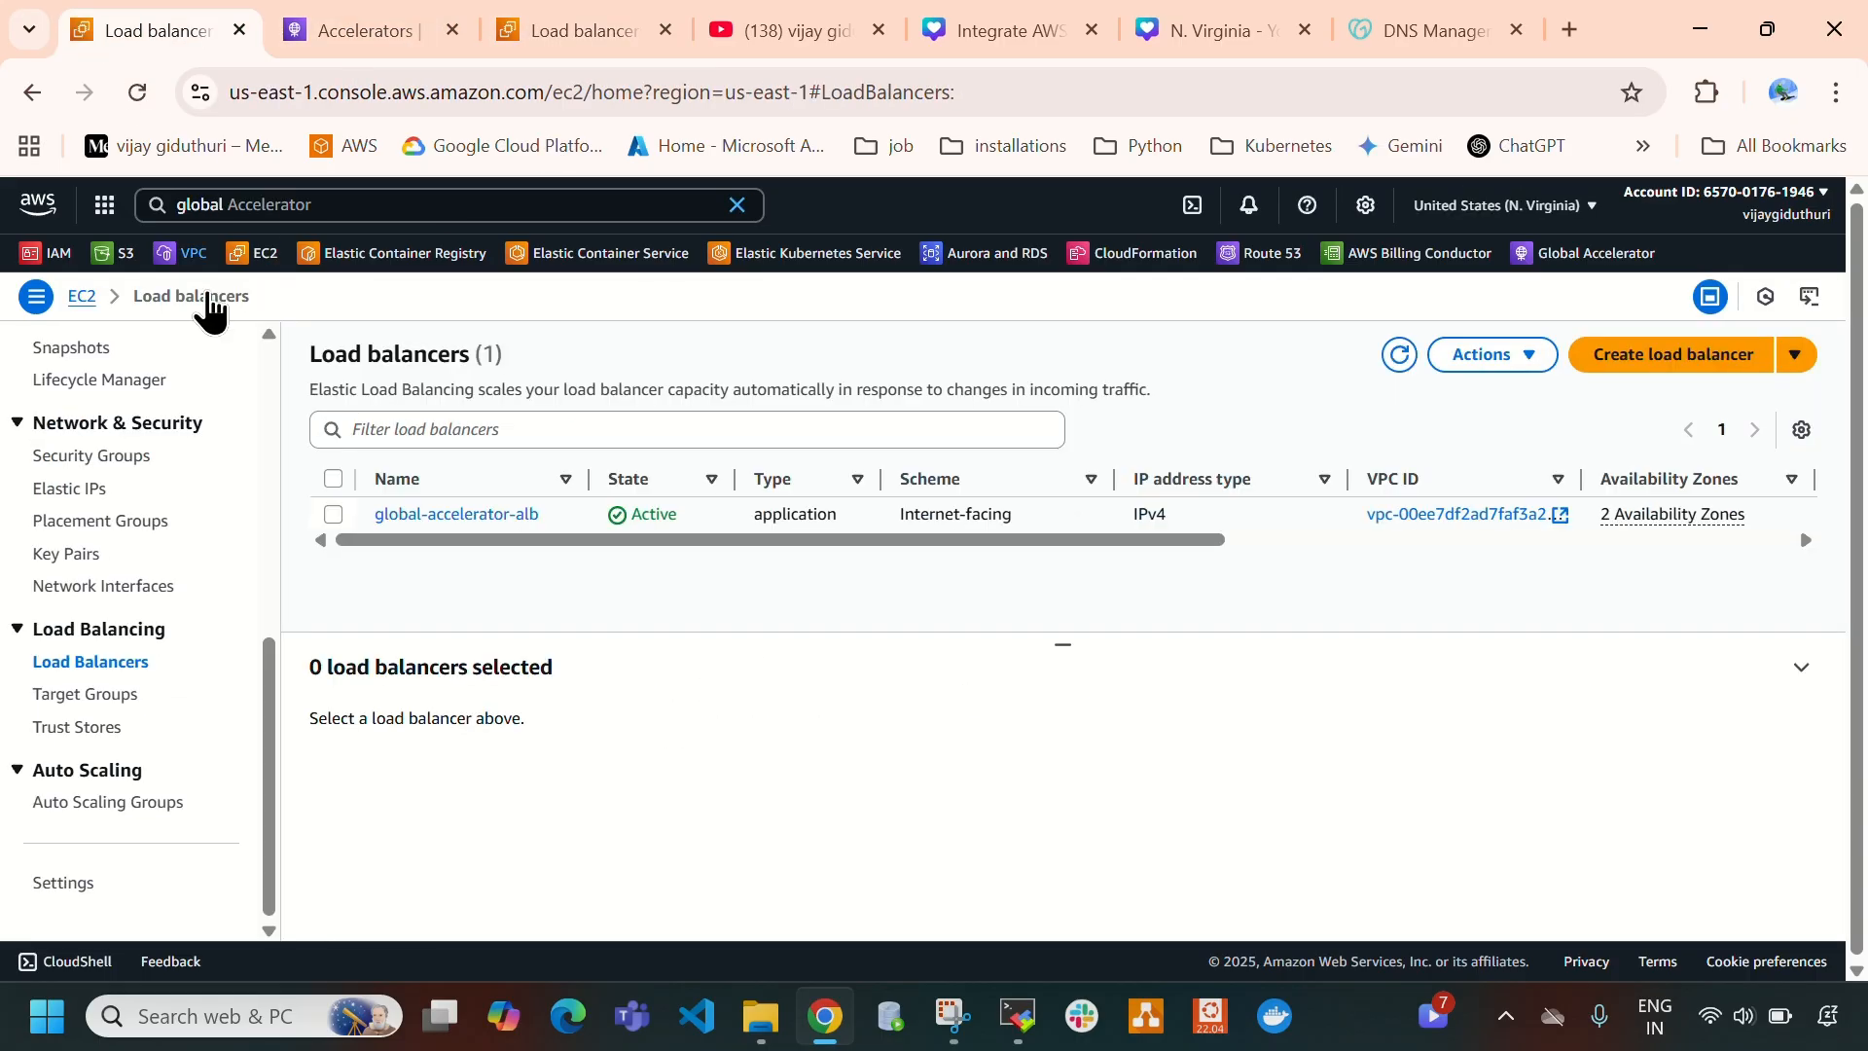
left_click(333, 516)
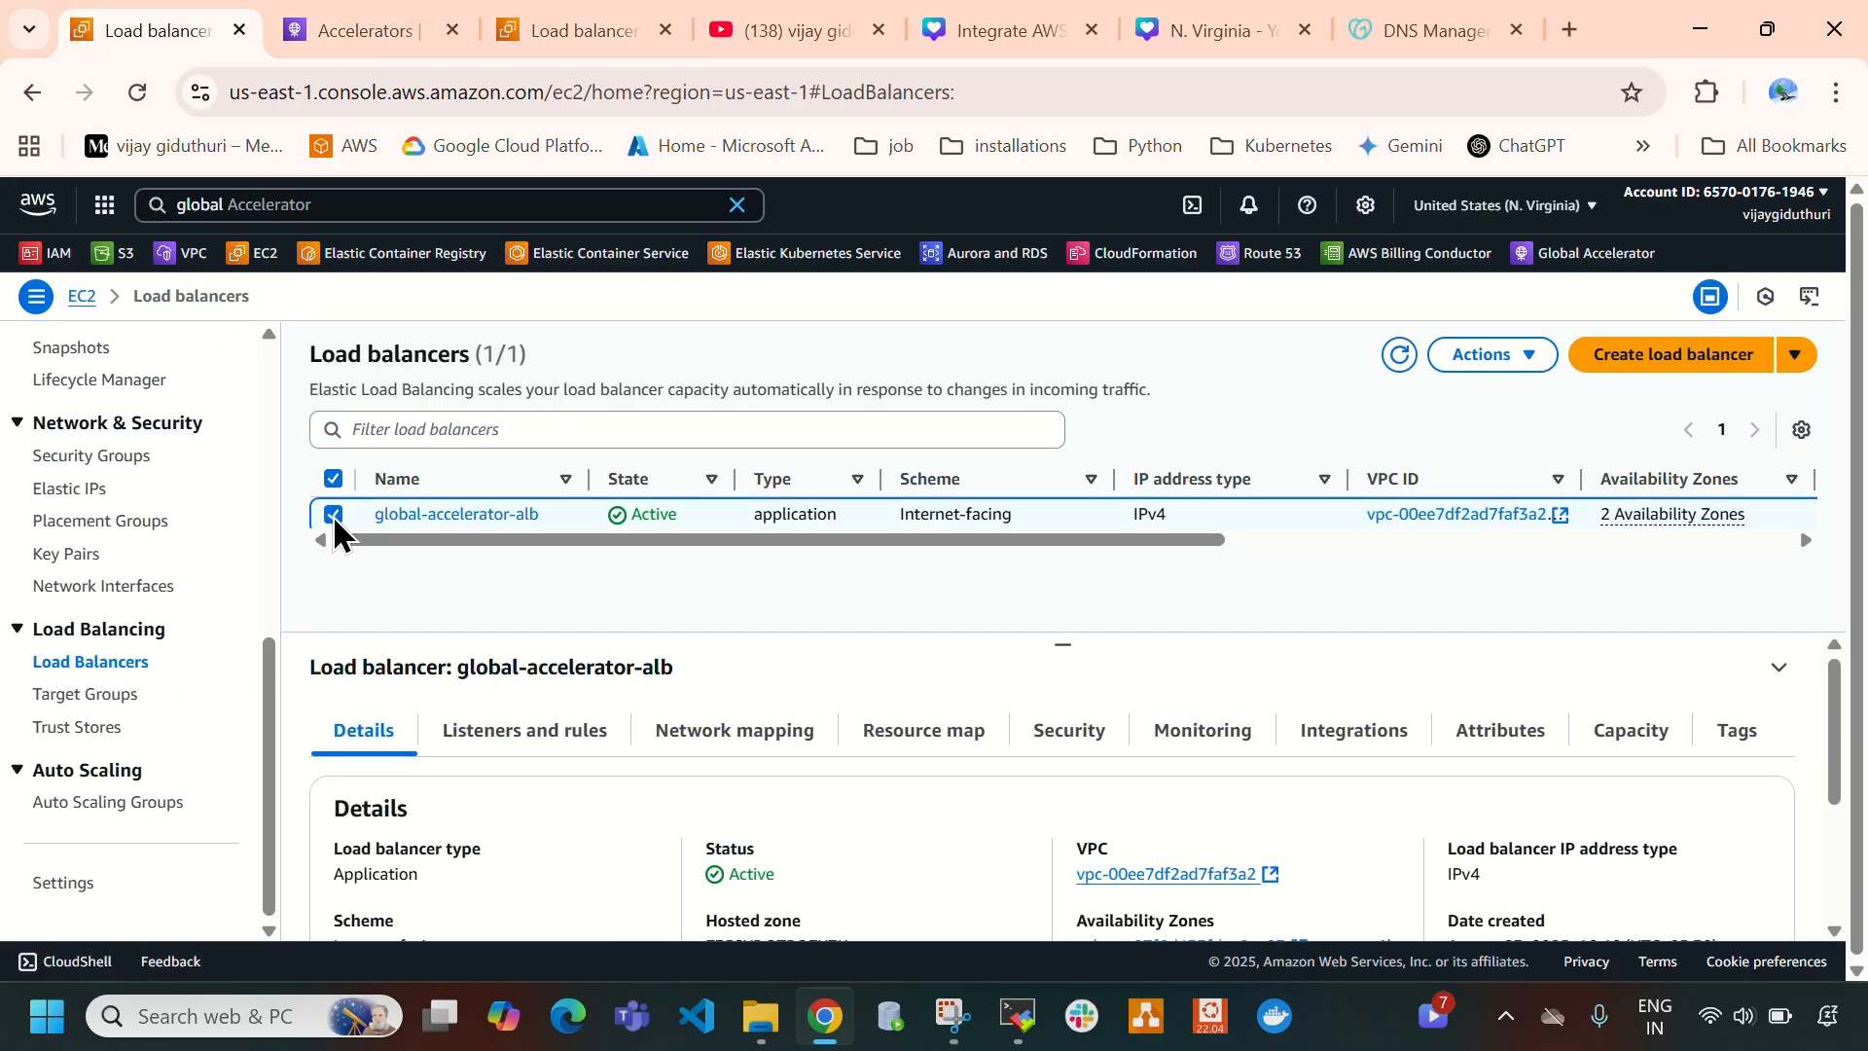
left_click(1488, 356)
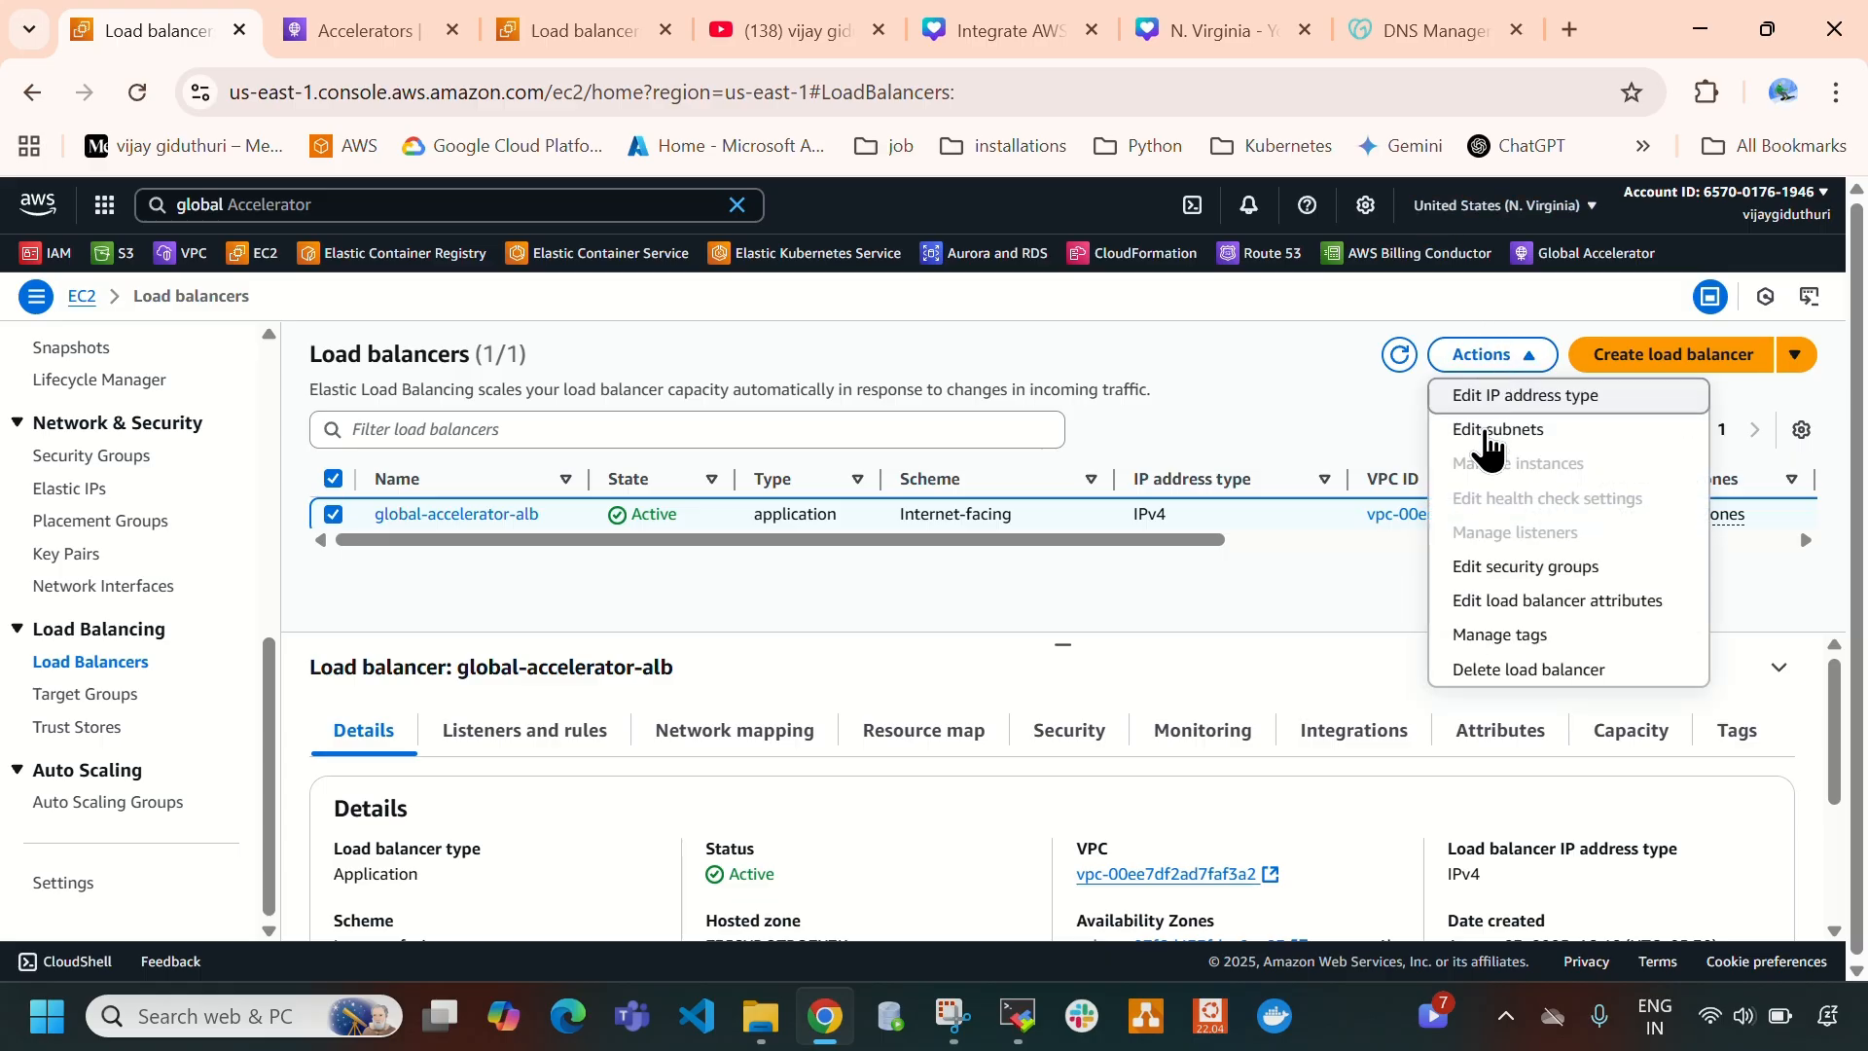
left_click(1495, 684)
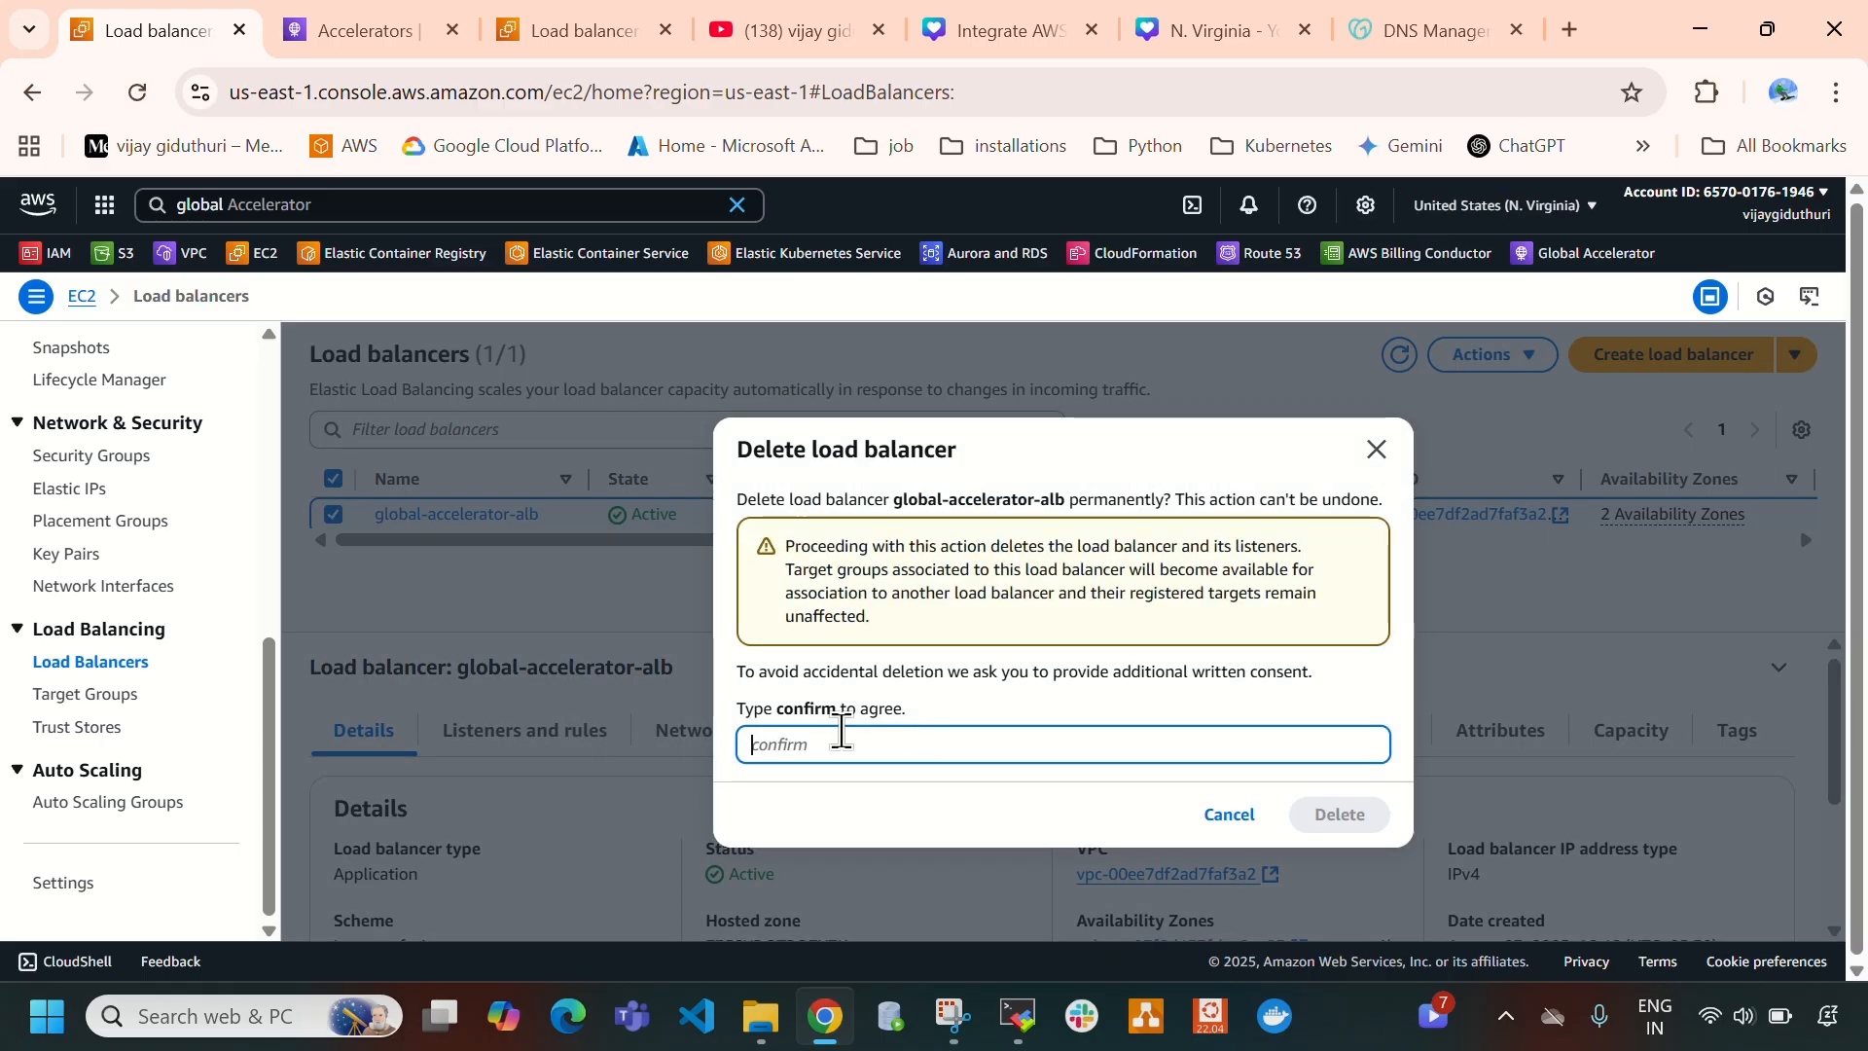
type("confi")
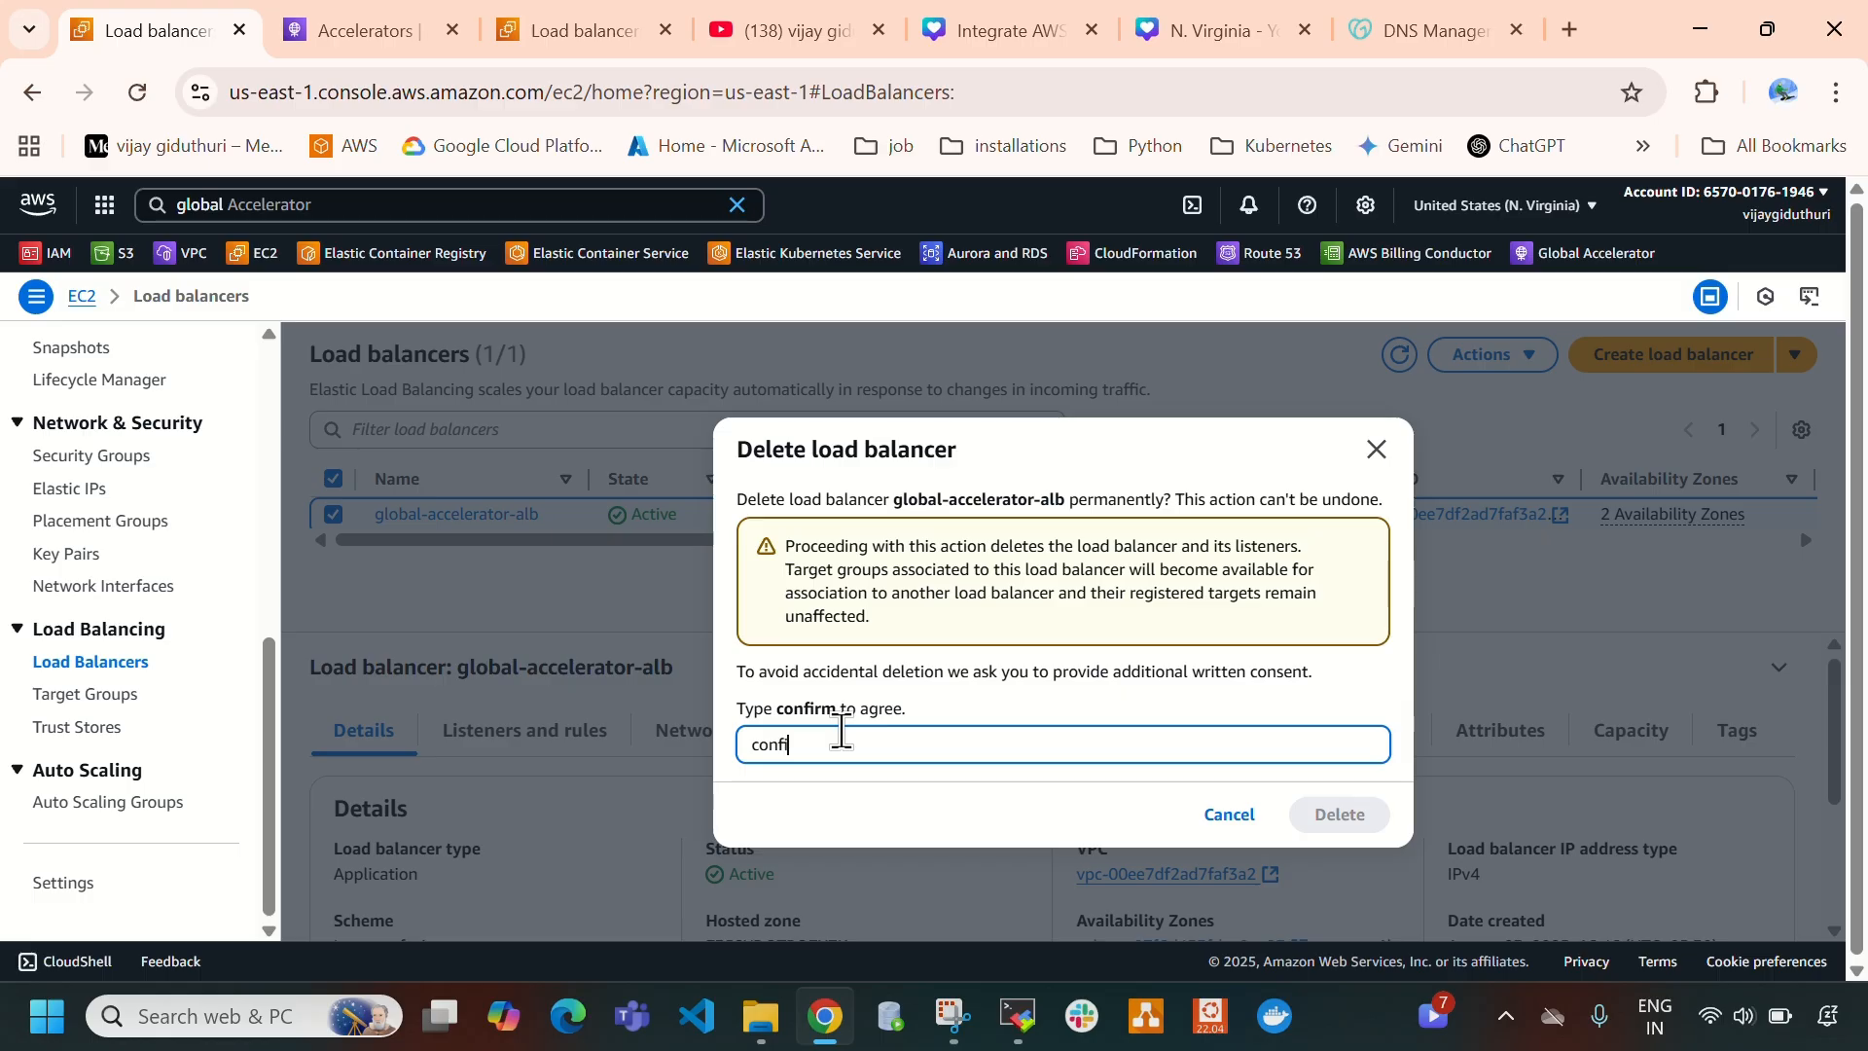
type("rm")
left_click(1339, 817)
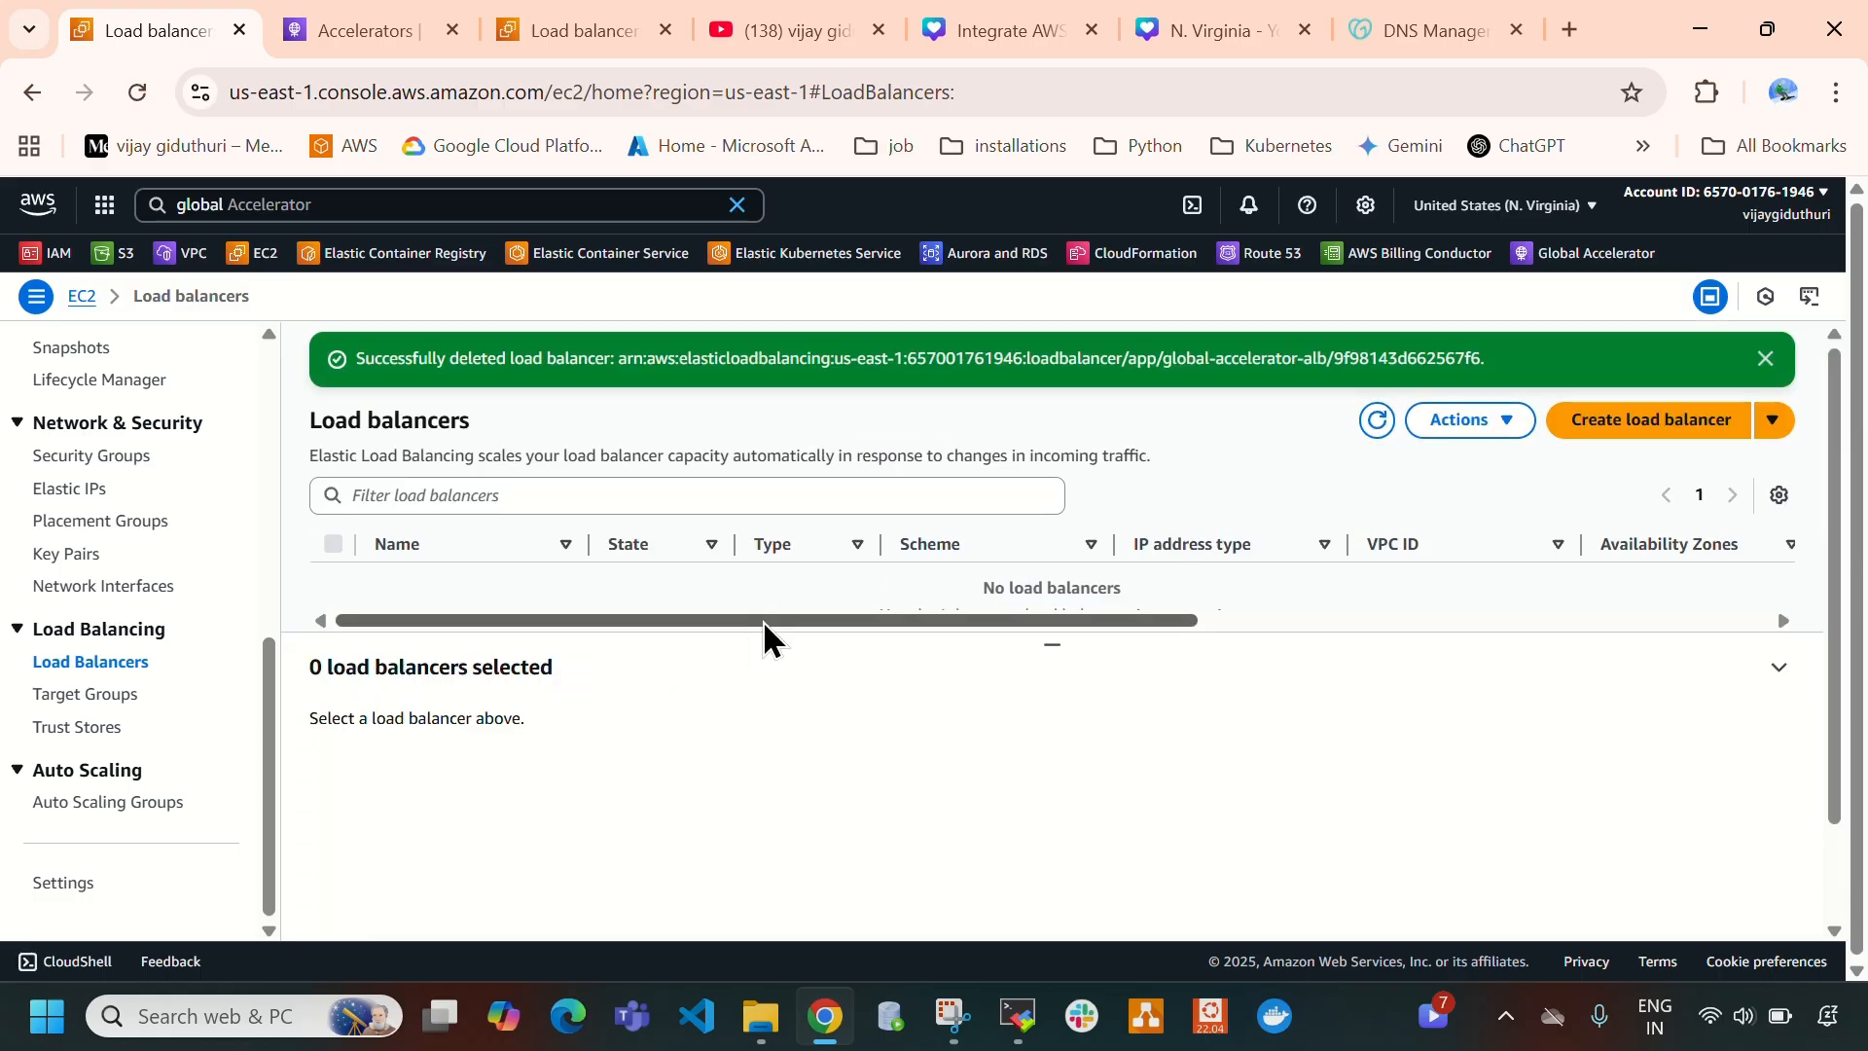
- Delete the global-accelerator-tg target group in the N. Virginia region
left_click(78, 693)
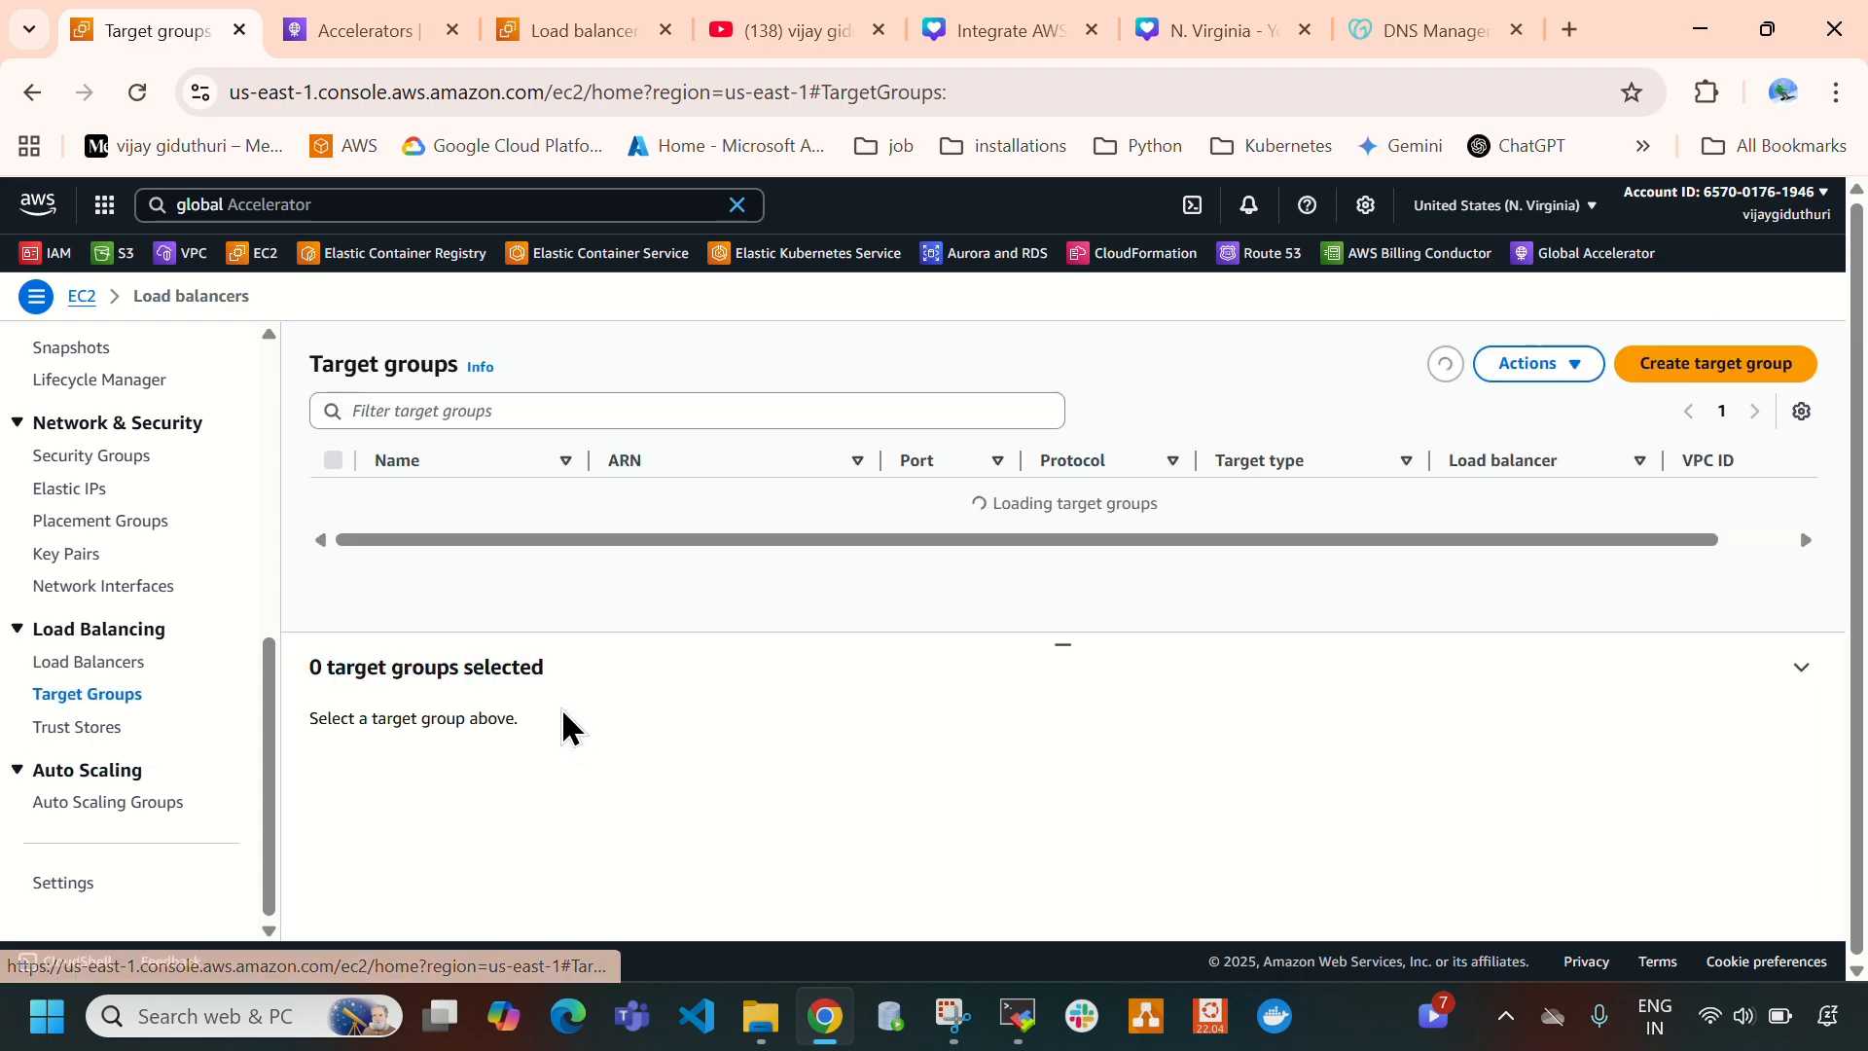
left_click(333, 486)
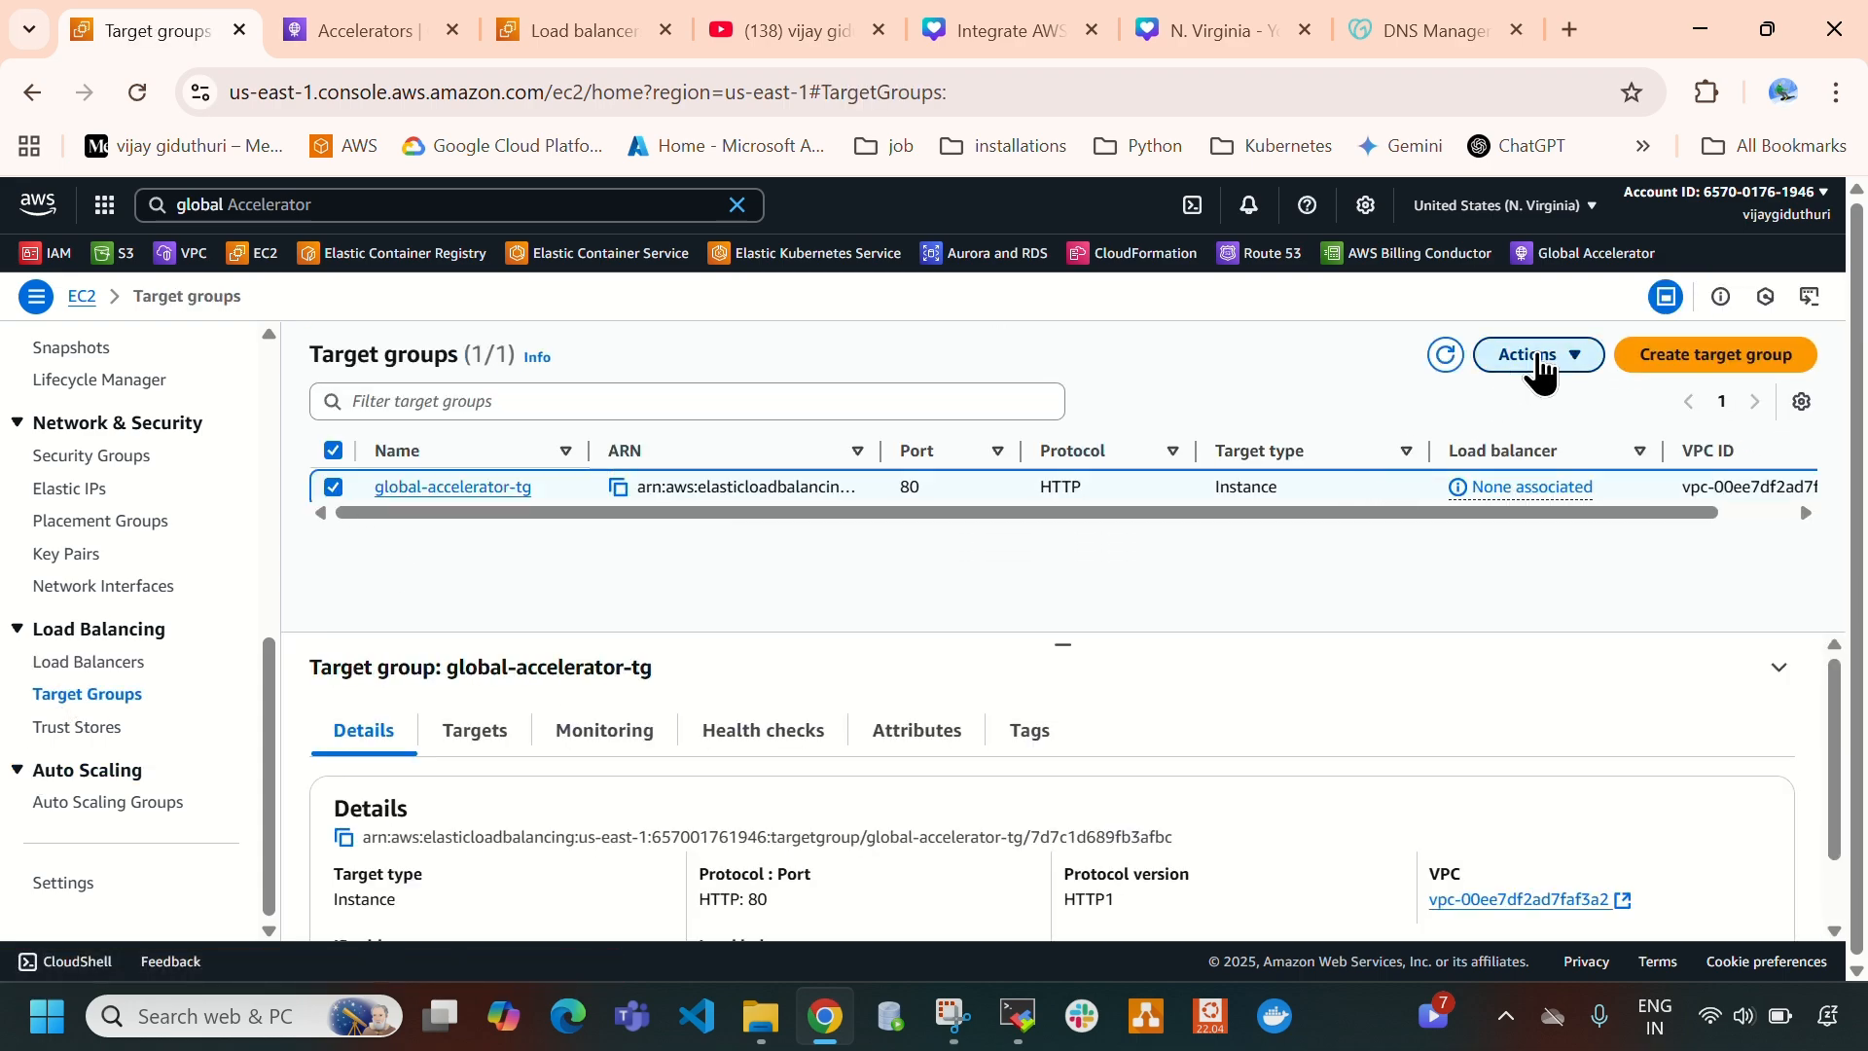
left_click(1537, 360)
left_click(1294, 391)
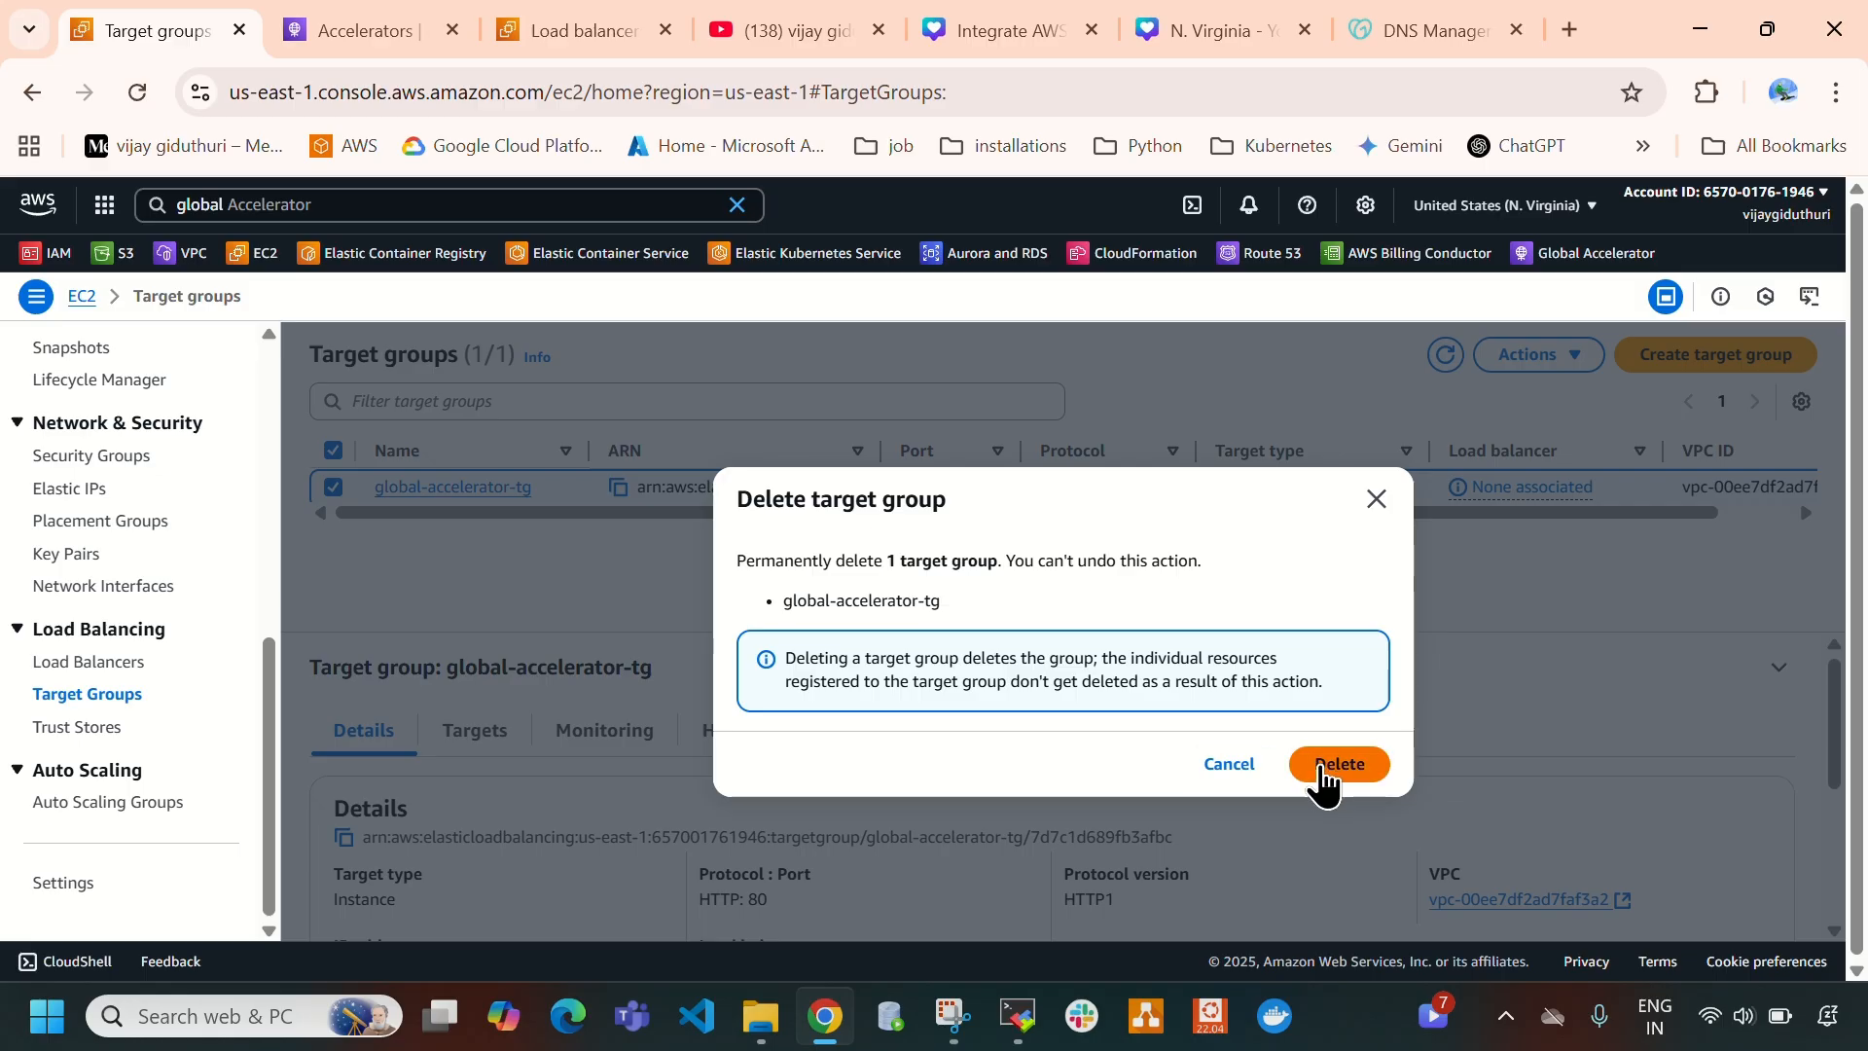
left_click(1338, 765)
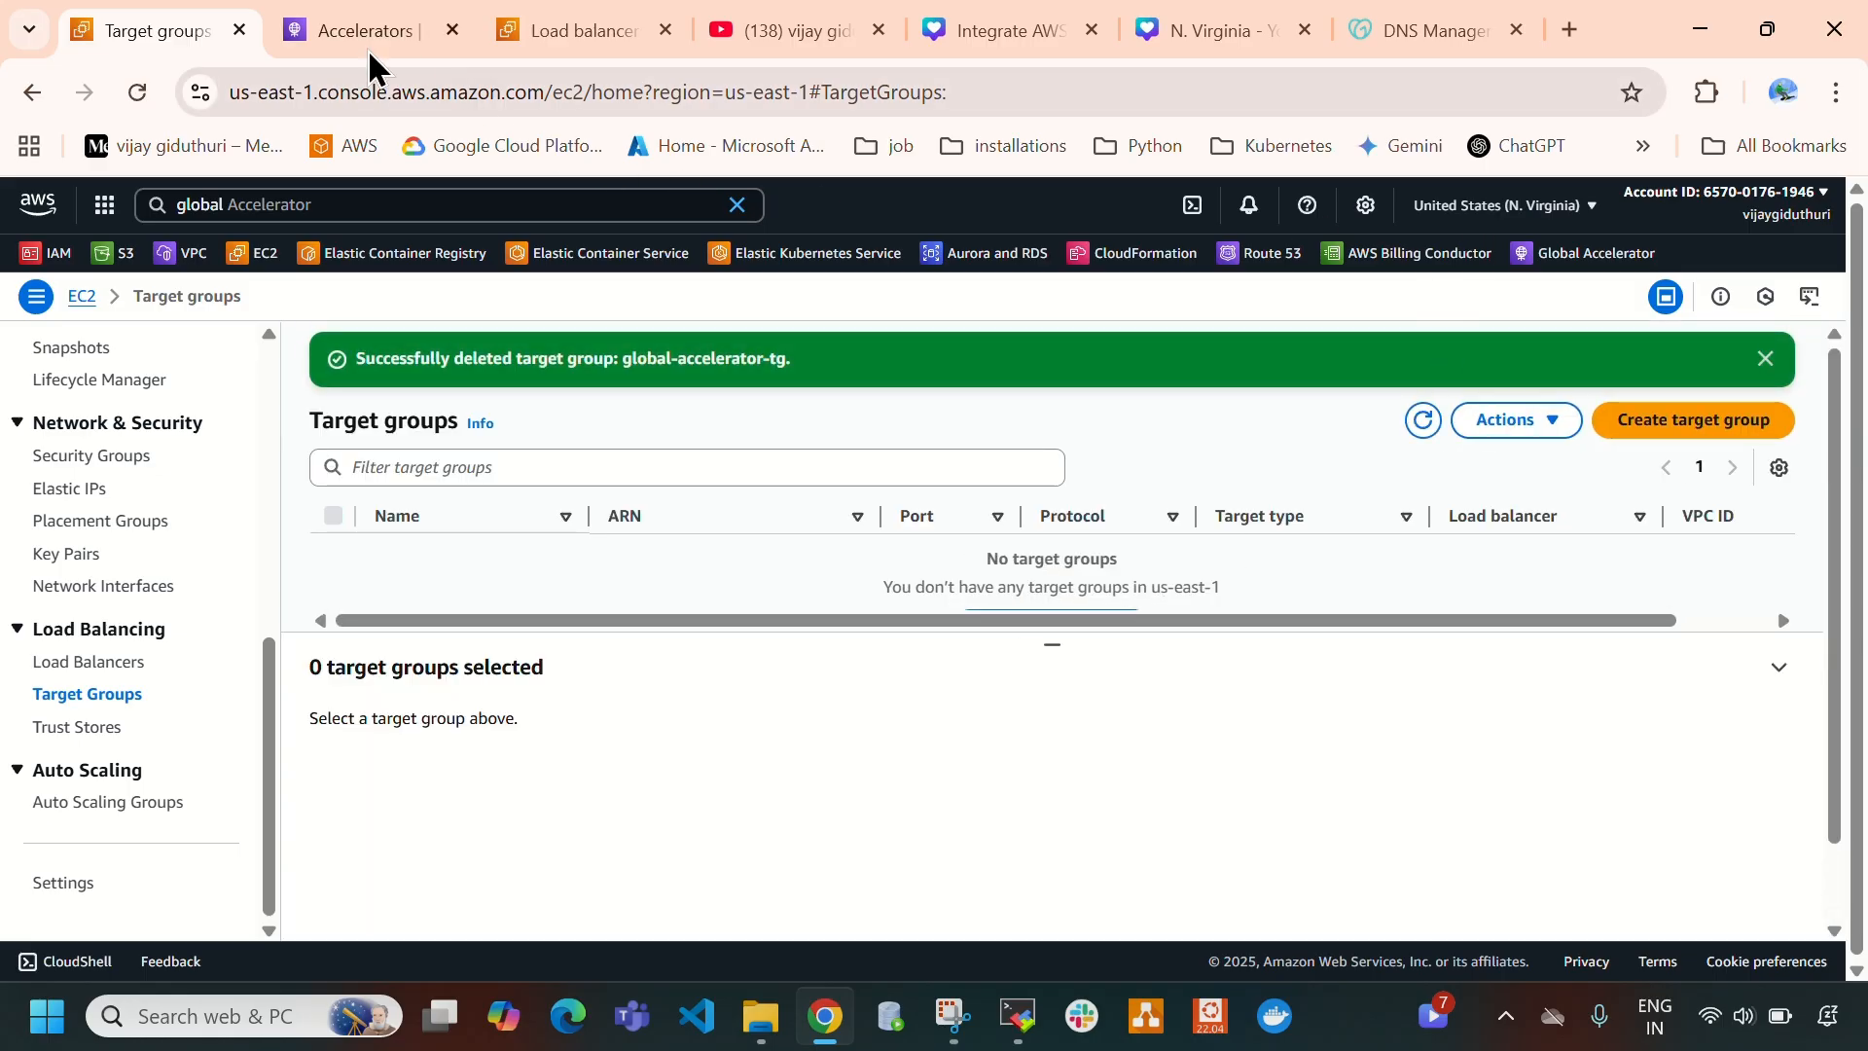
- Switch to the Mumbai region's load balancers and delete global-accelerator-alb, confirming with "confirm"
left_click(589, 34)
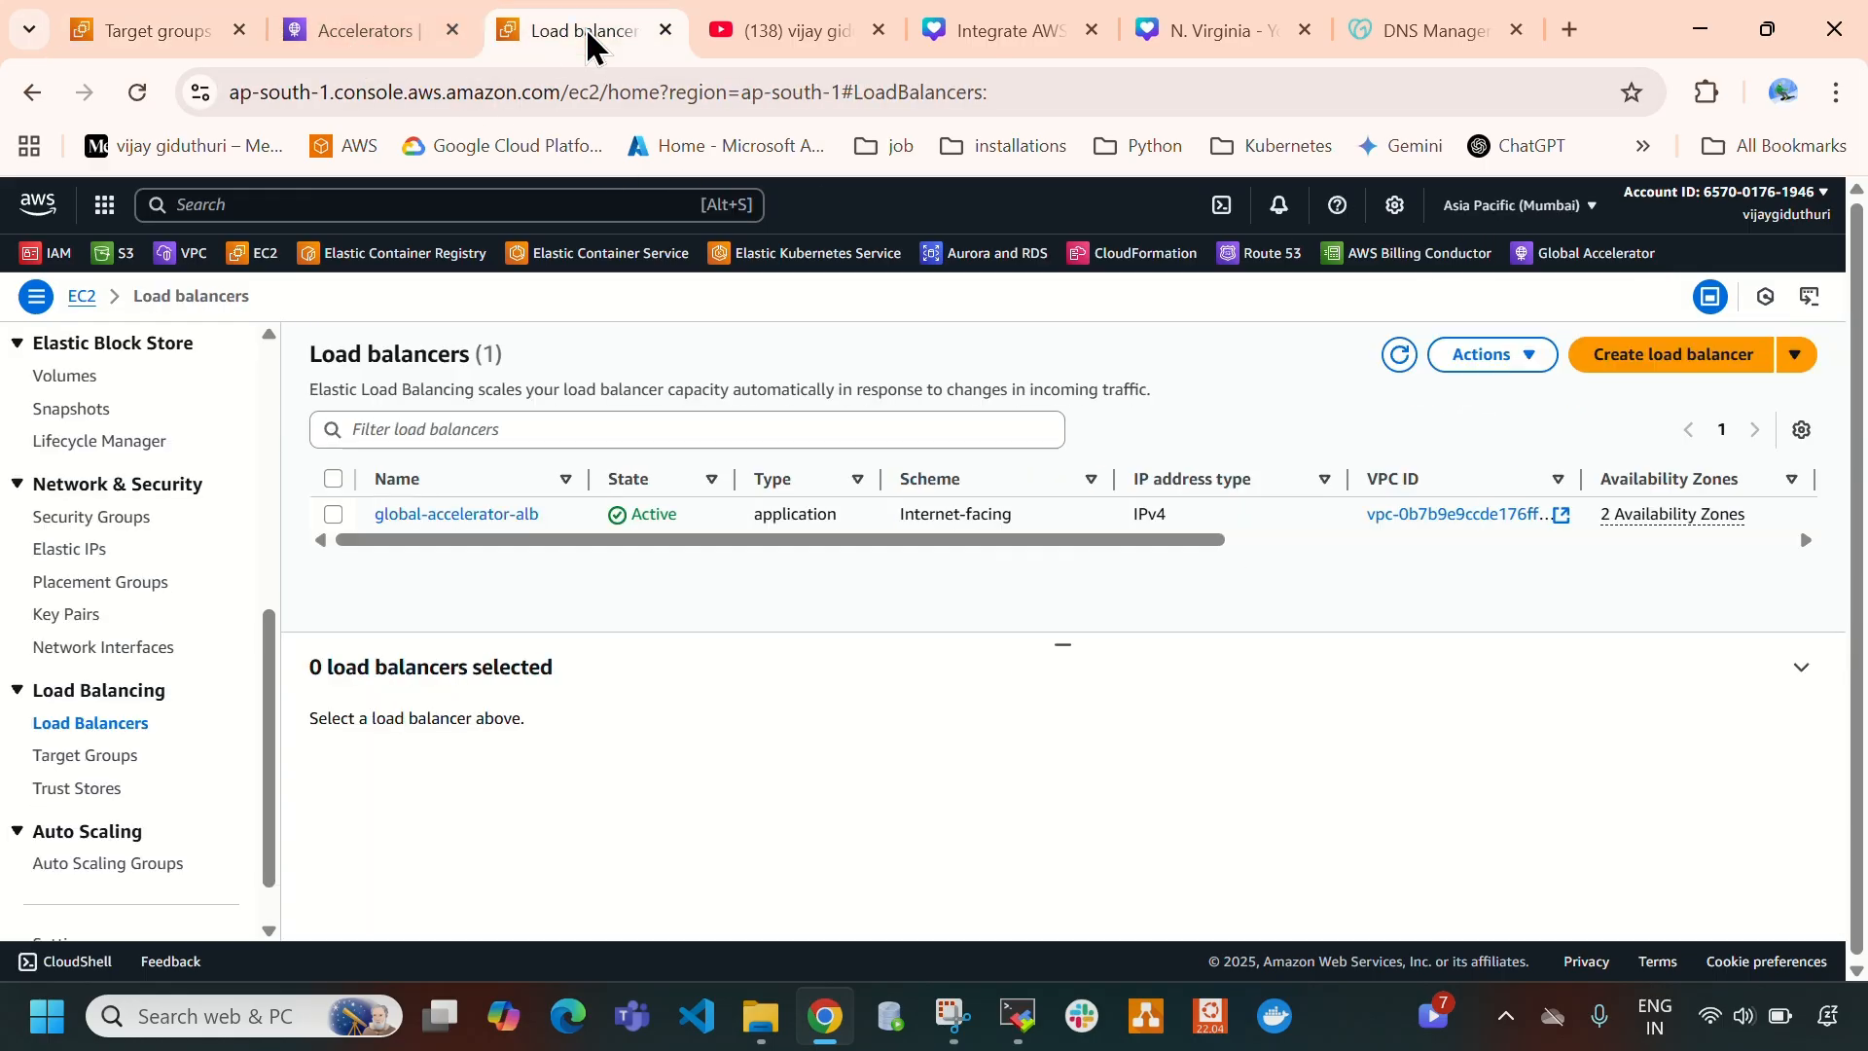
left_click(333, 513)
left_click(1489, 354)
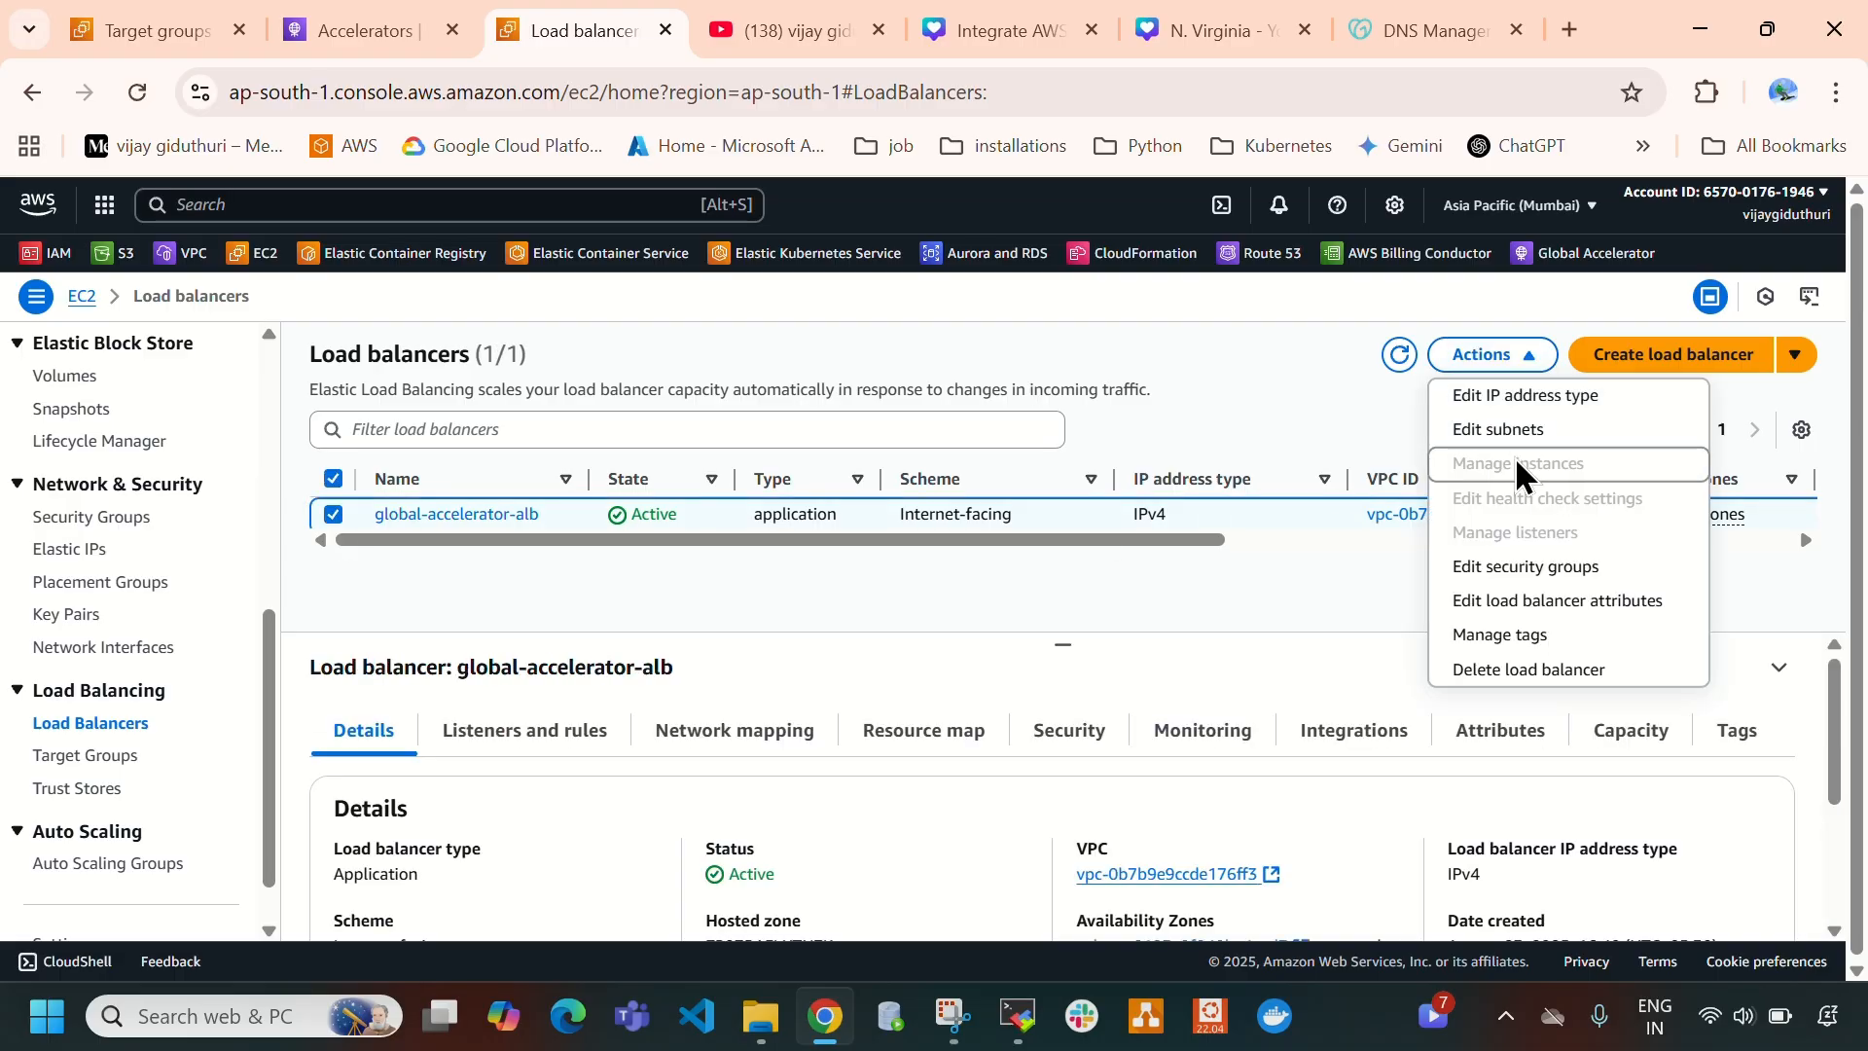
left_click(1499, 671)
type("c")
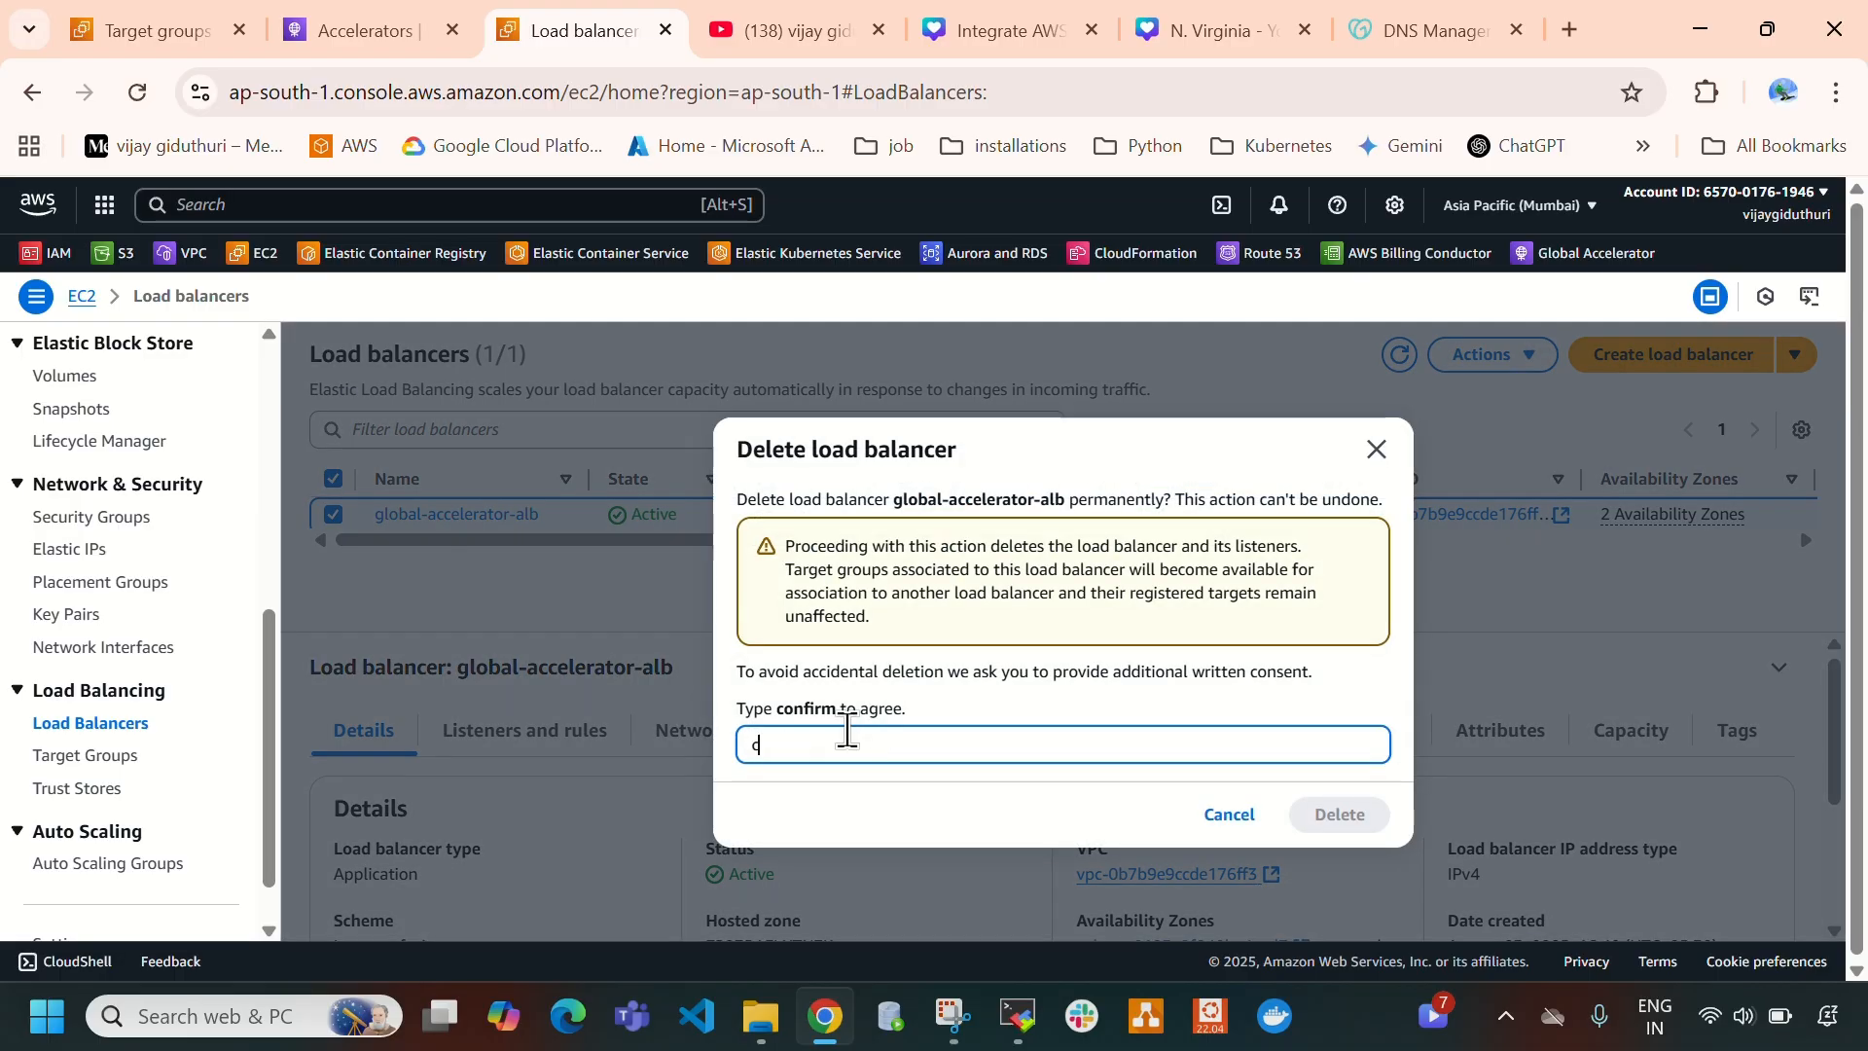
type("onfirm")
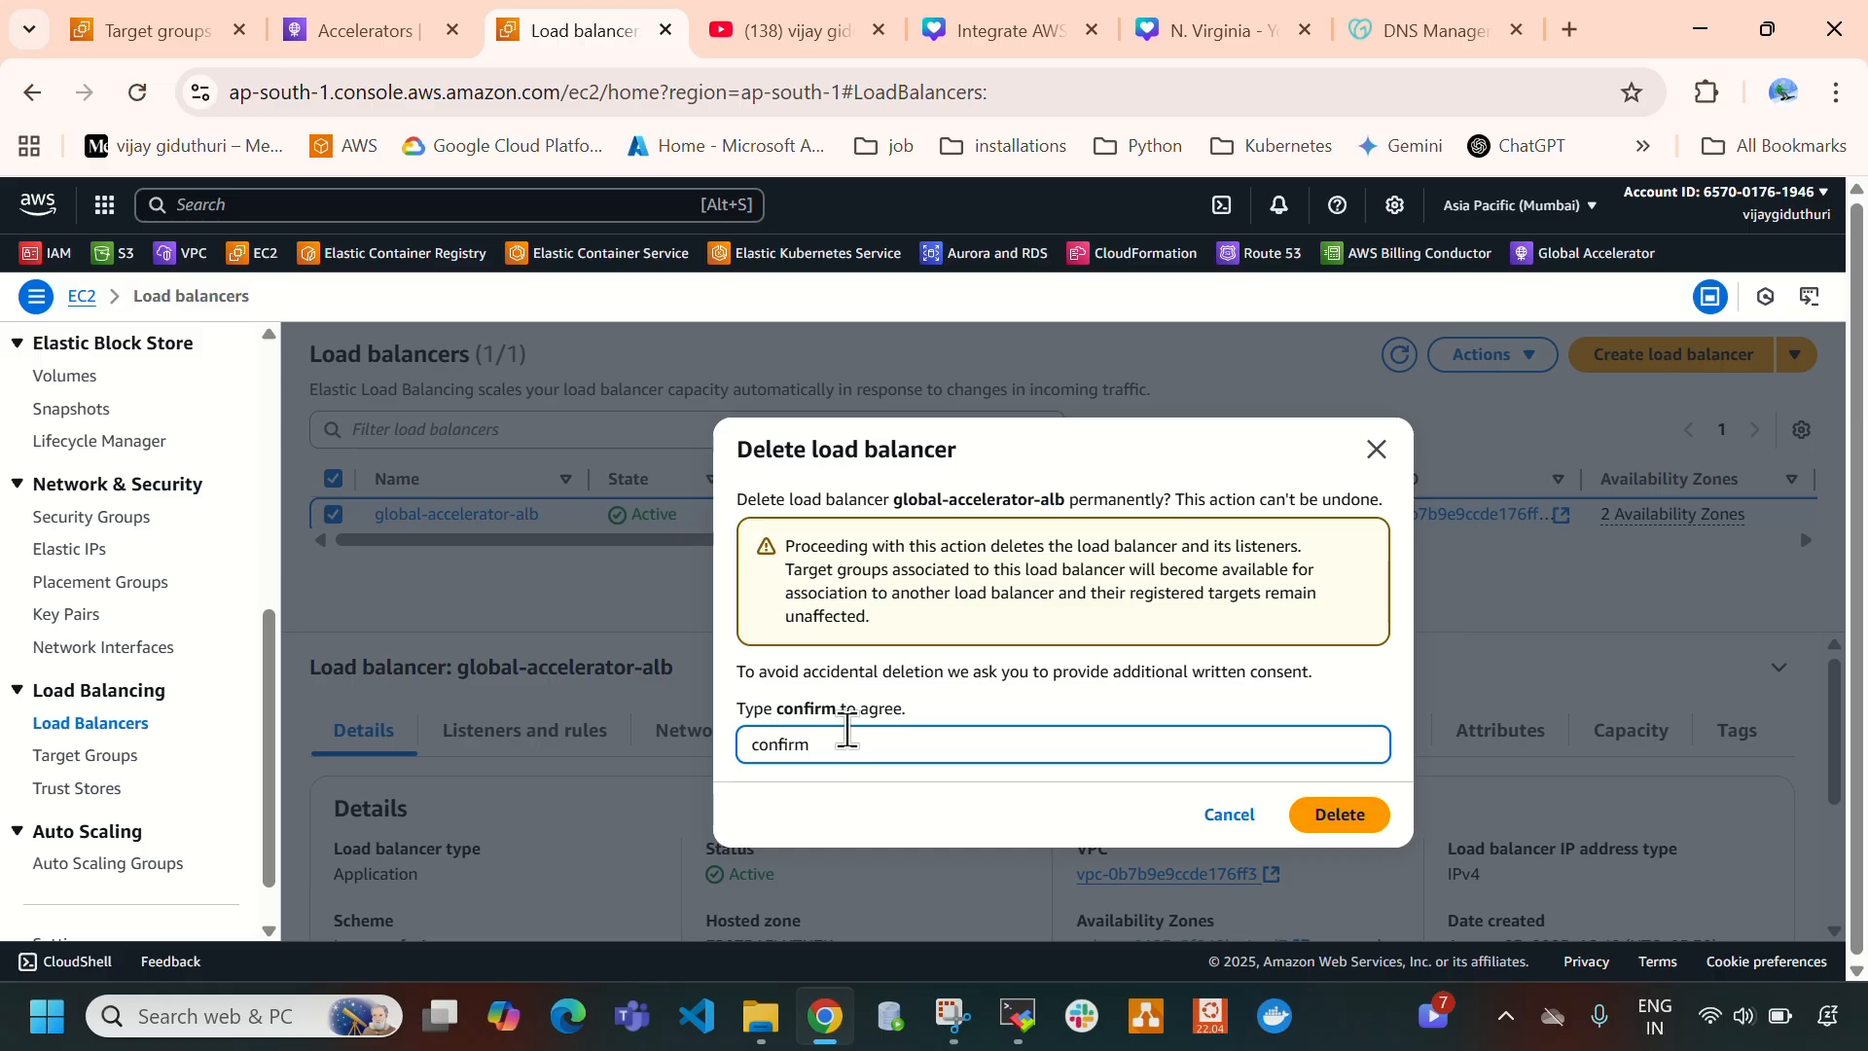
left_click(1339, 818)
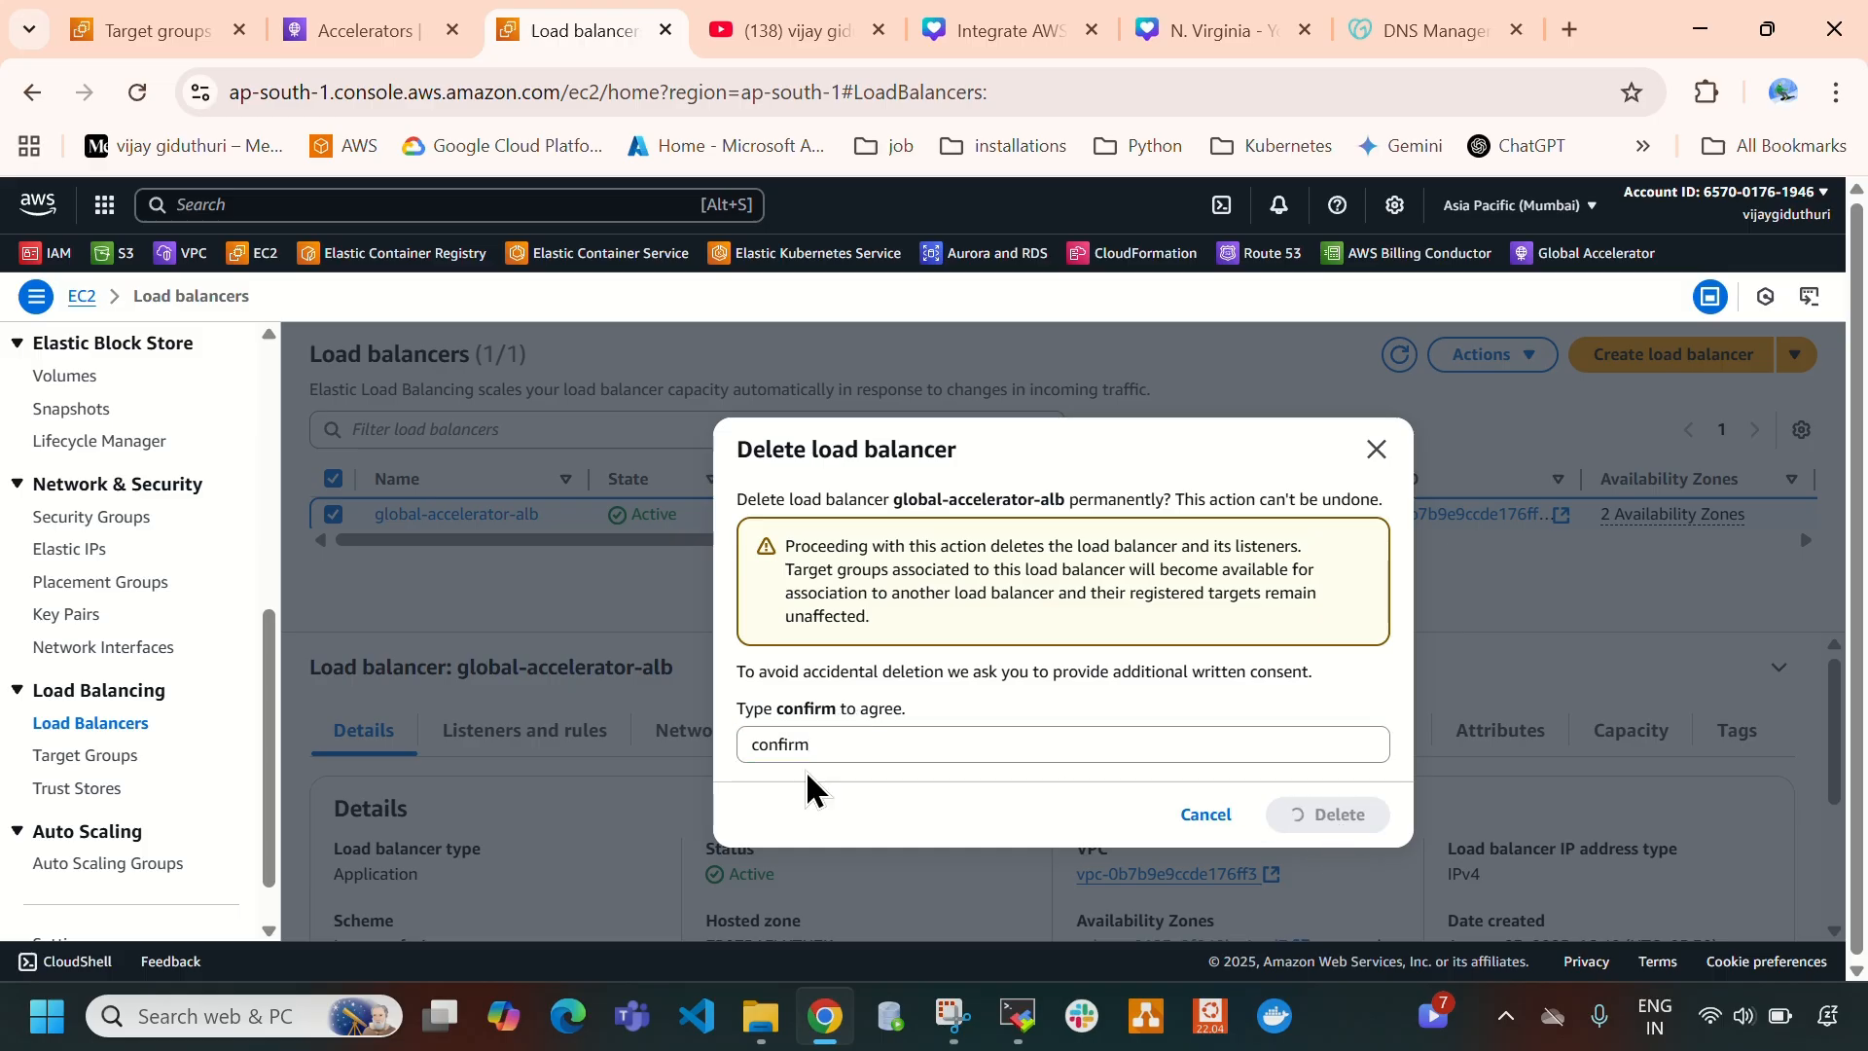
- Delete the global-accelerator-tg target group in the Mumbai region
left_click(90, 756)
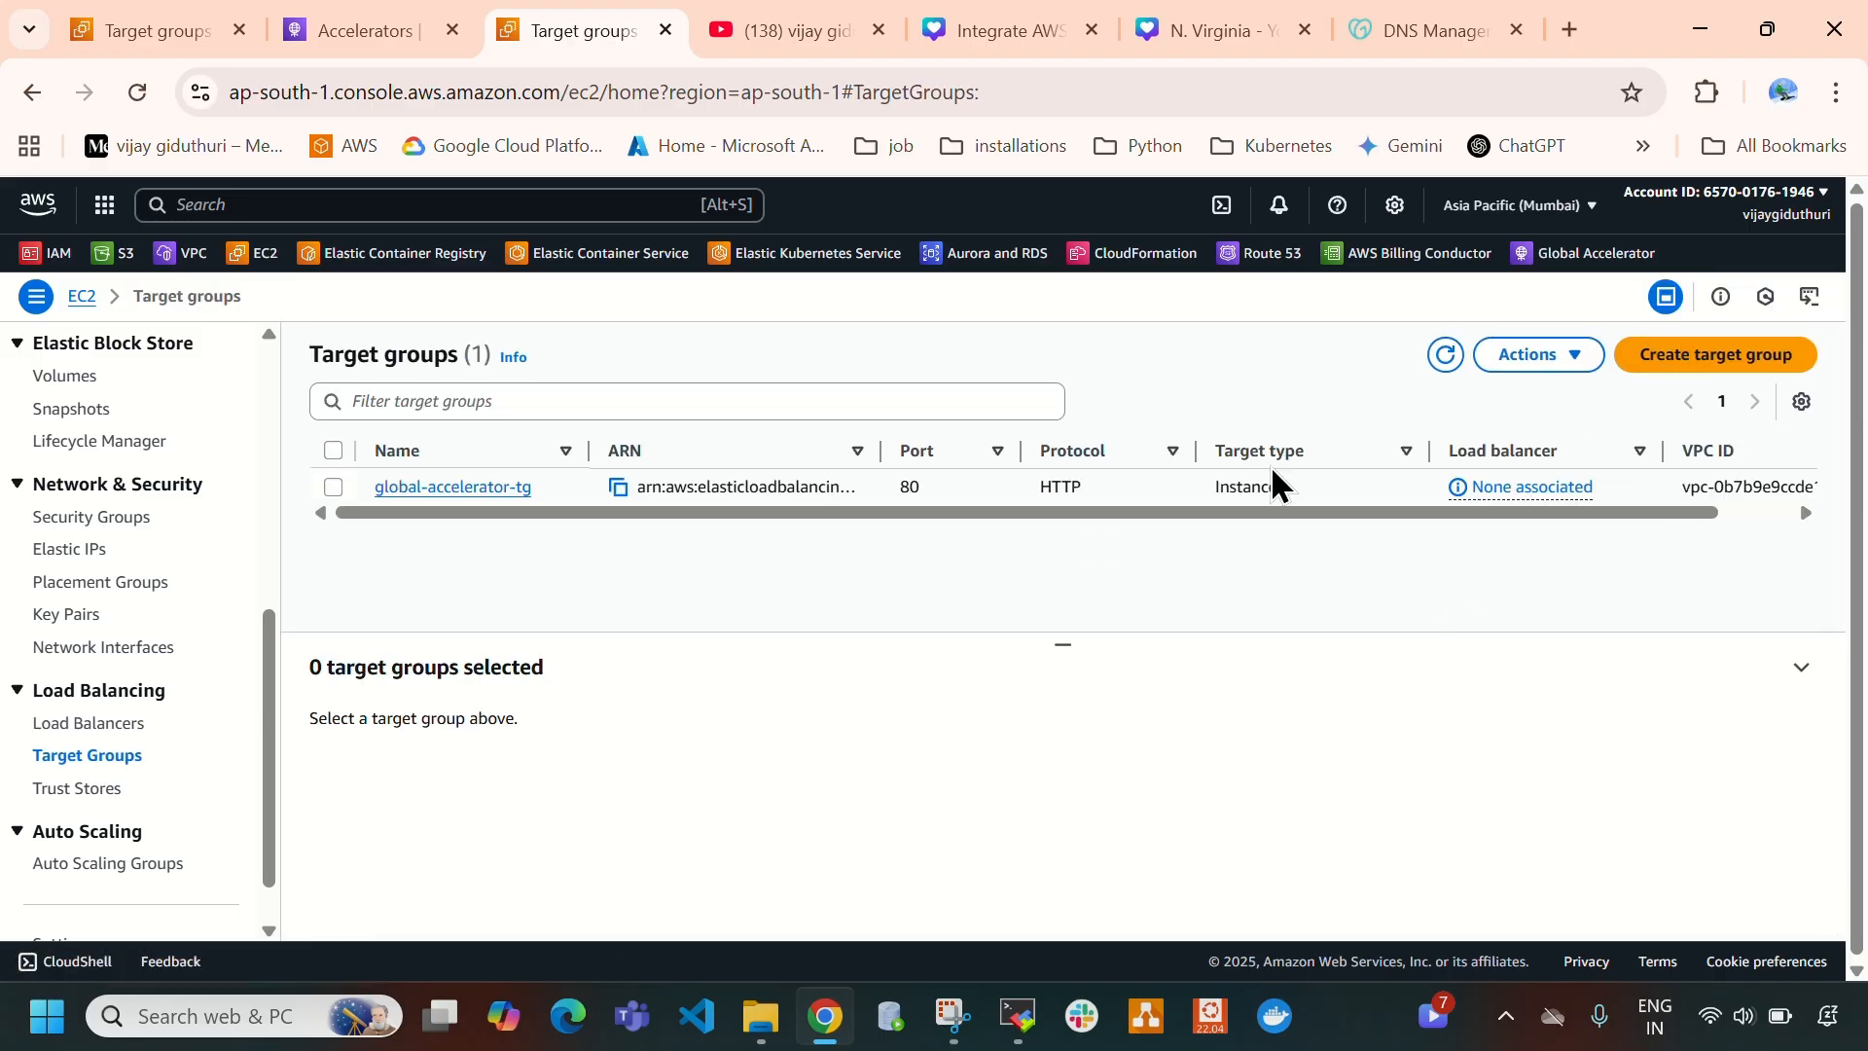
left_click(333, 486)
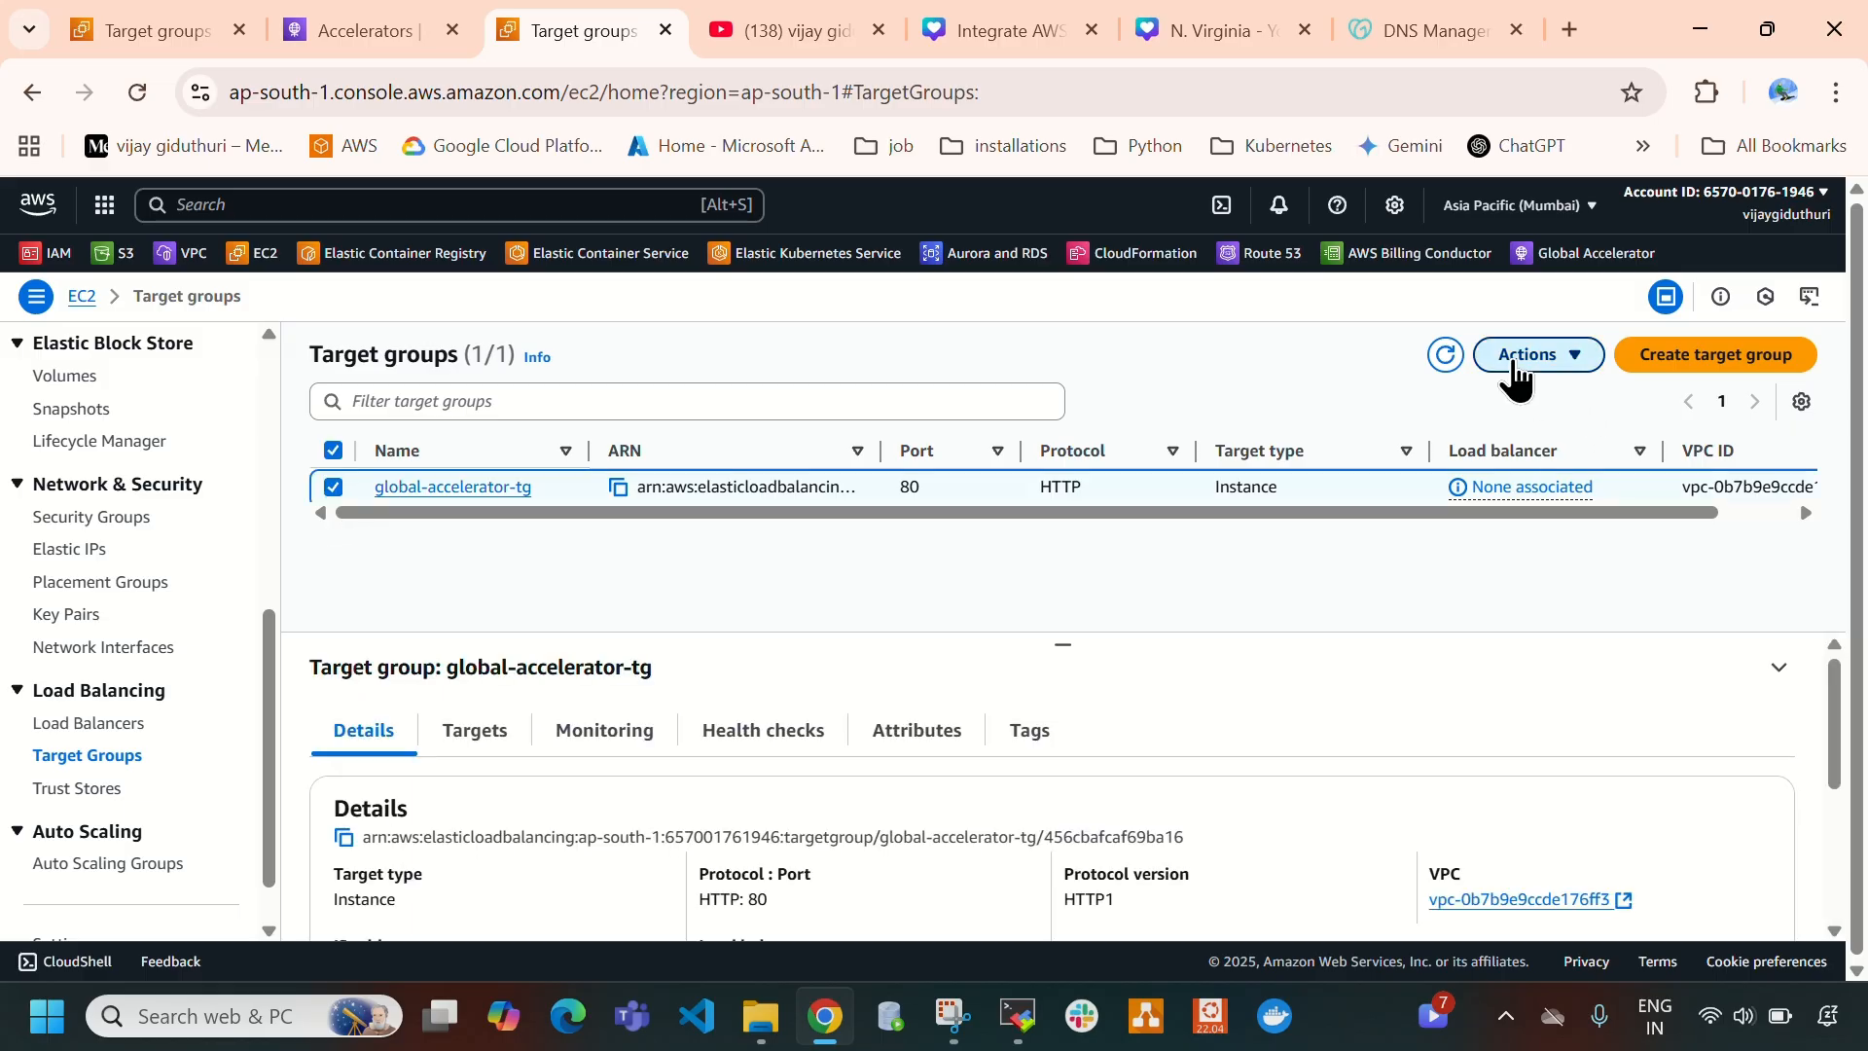
left_click(1515, 378)
left_click(1338, 394)
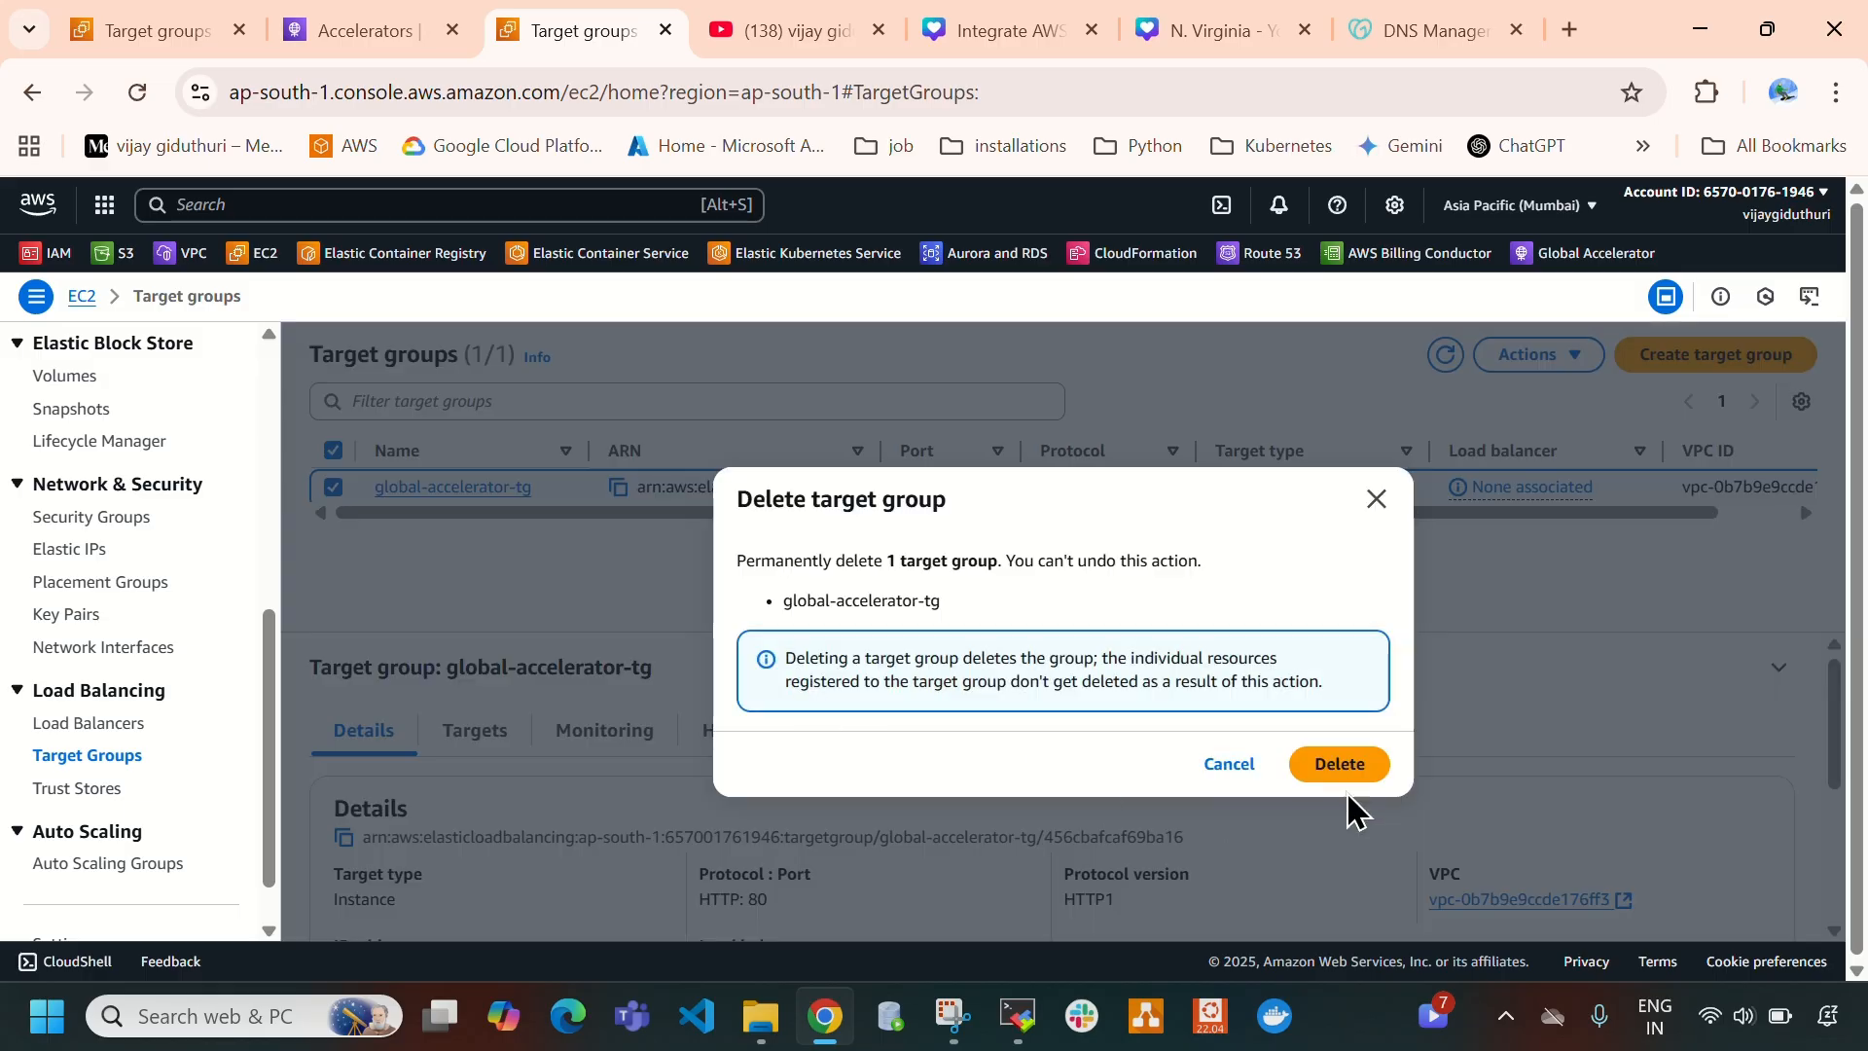
left_click(1343, 767)
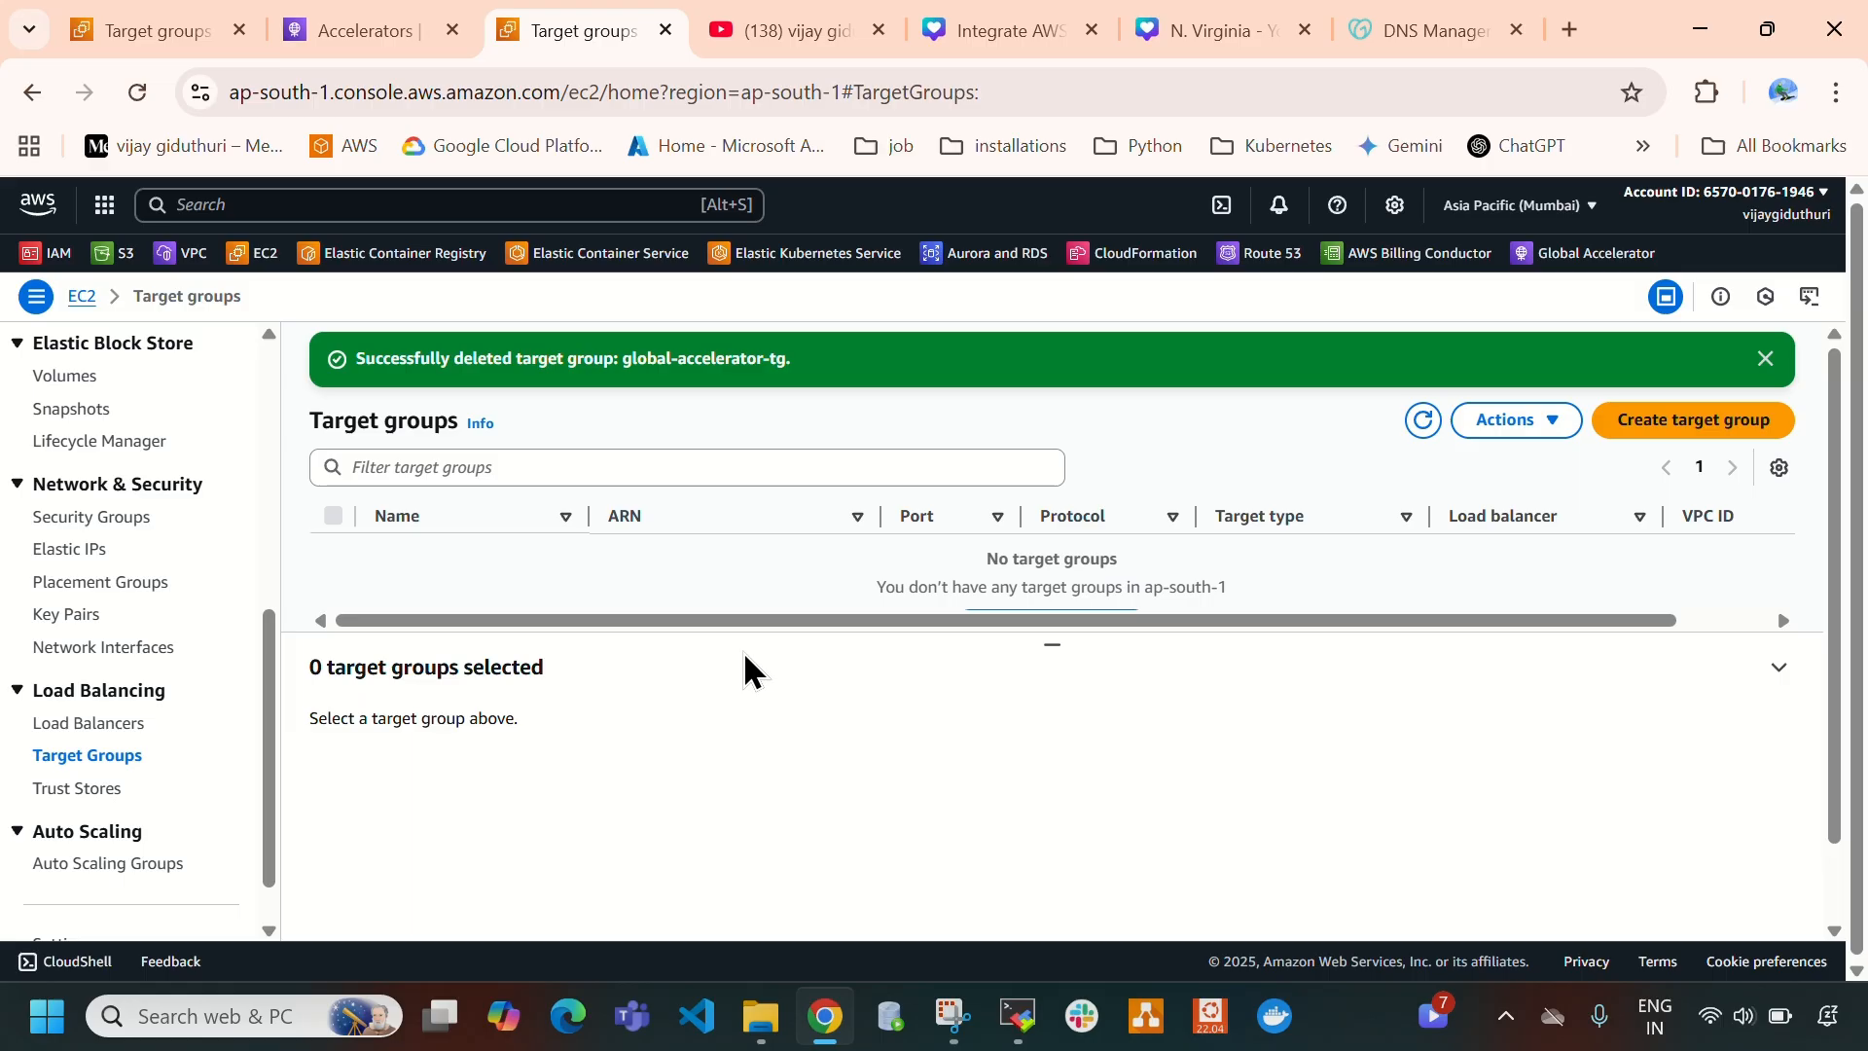
- Terminate both EC2 instances in the Mumbai region and confirm the termination
scroll(19, 734, "up", 6)
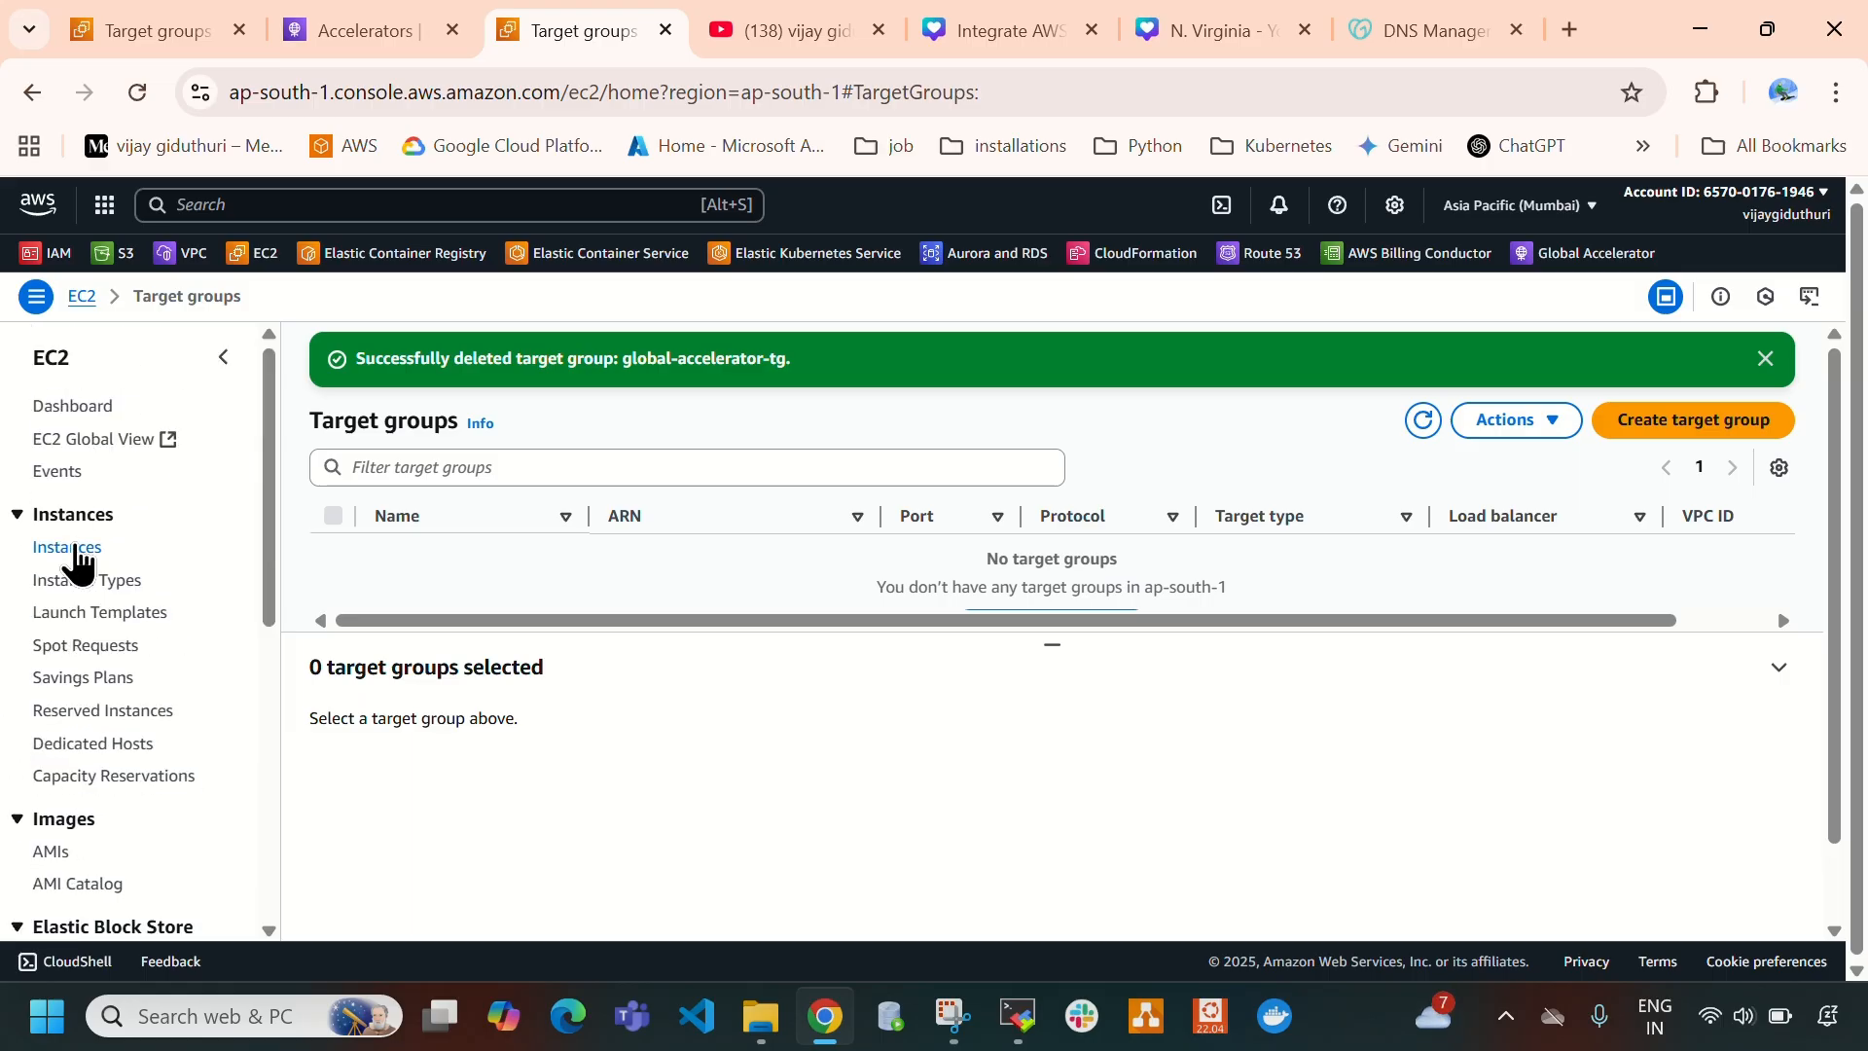
left_click(73, 549)
left_click(334, 451)
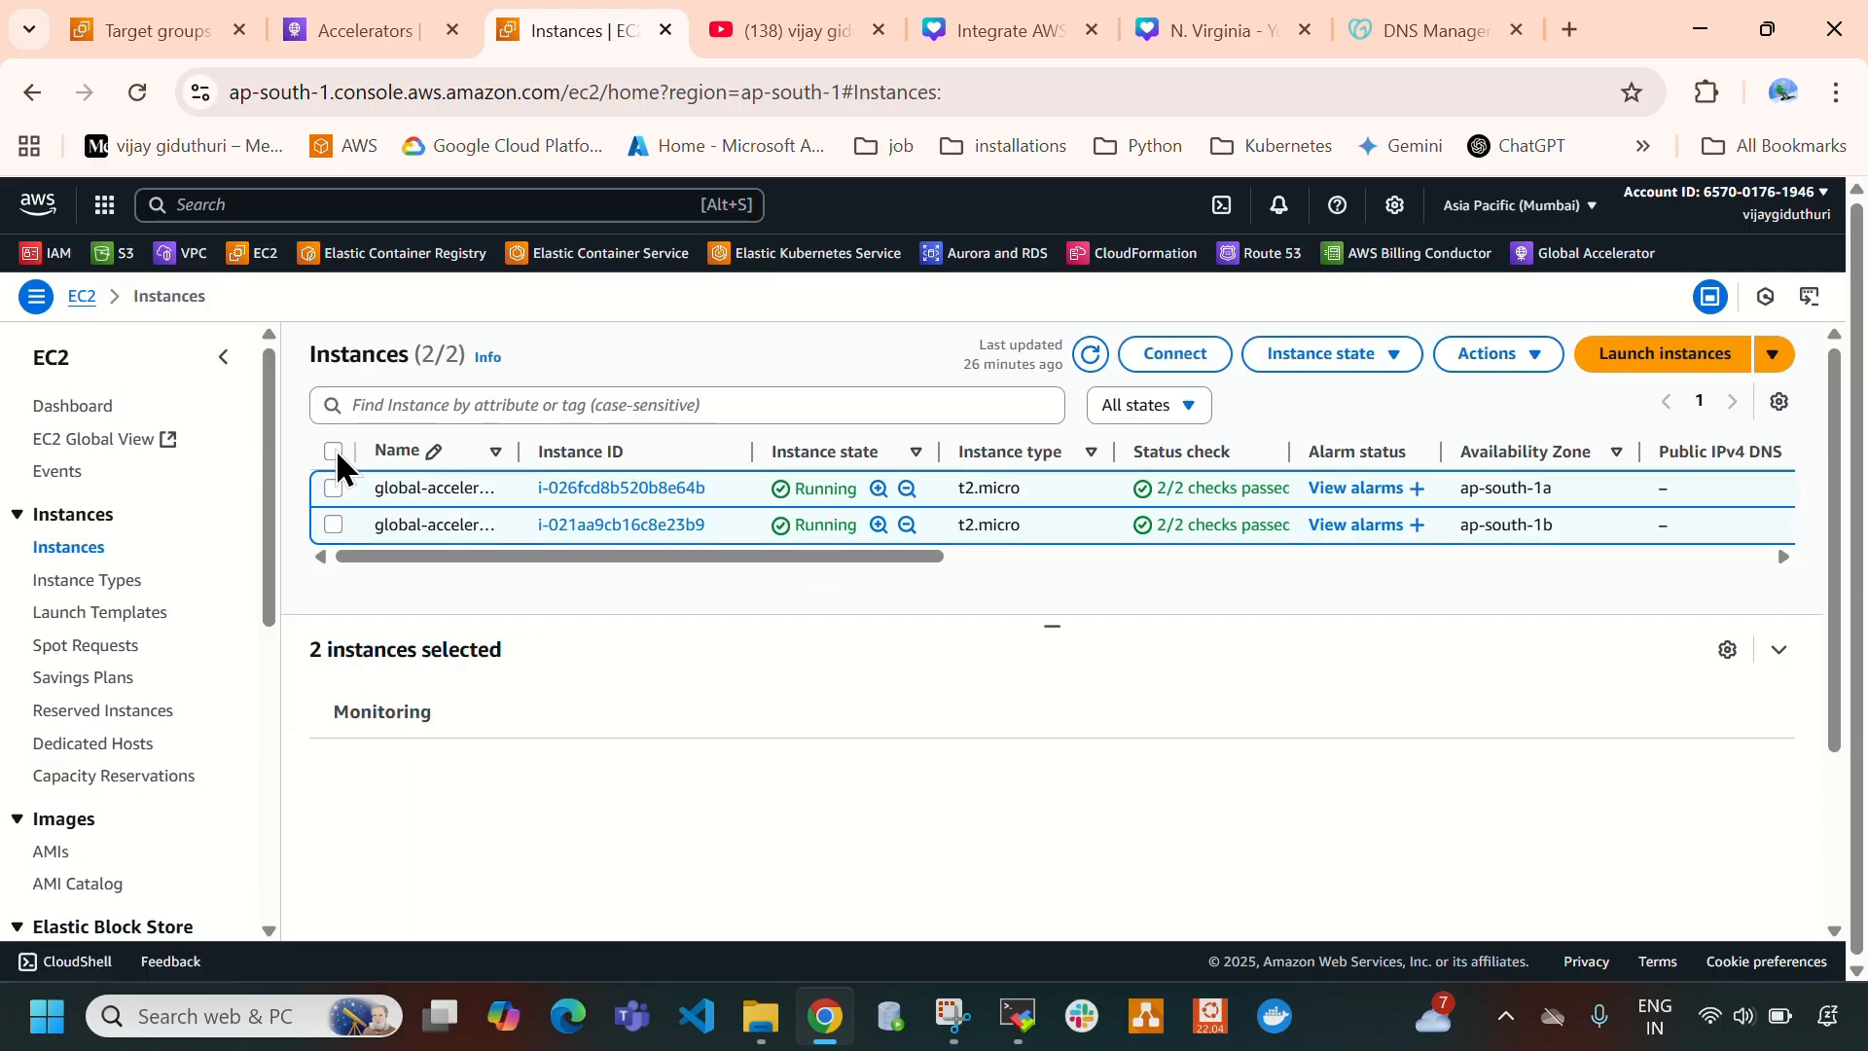
left_click(1361, 356)
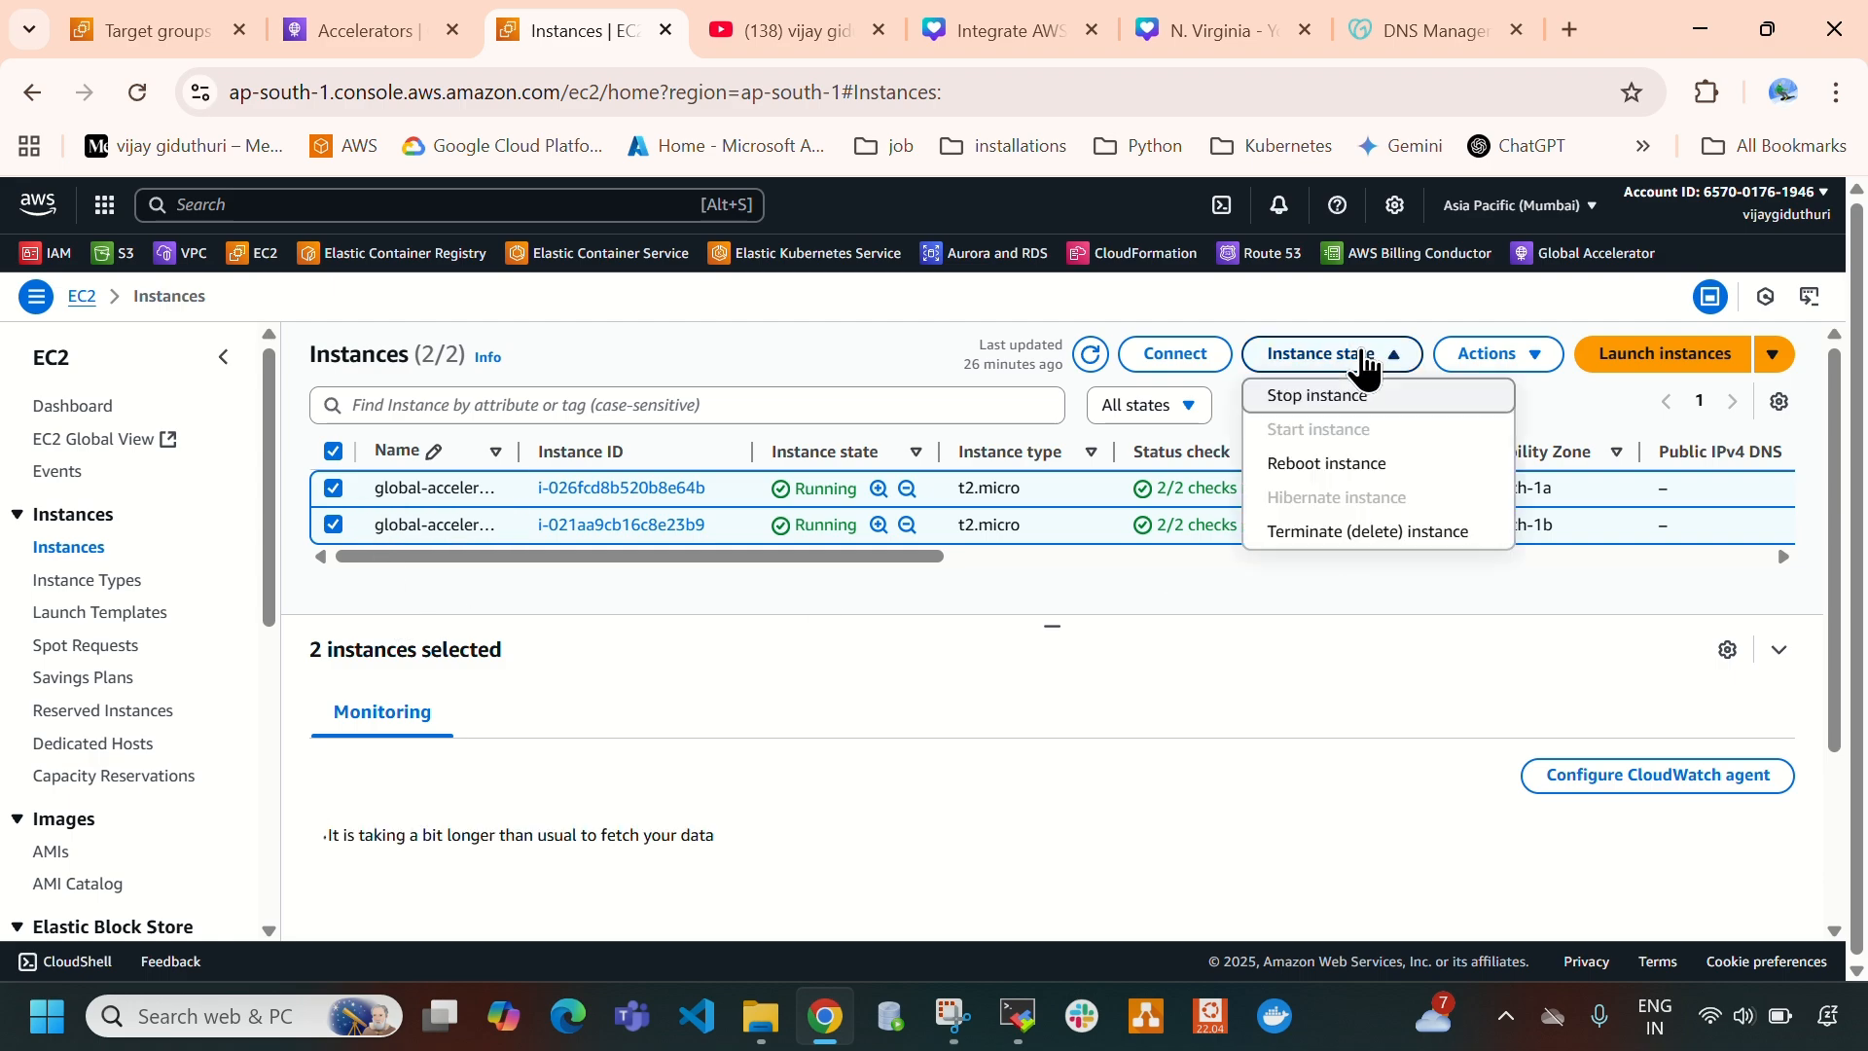
left_click(1364, 362)
left_click(1365, 356)
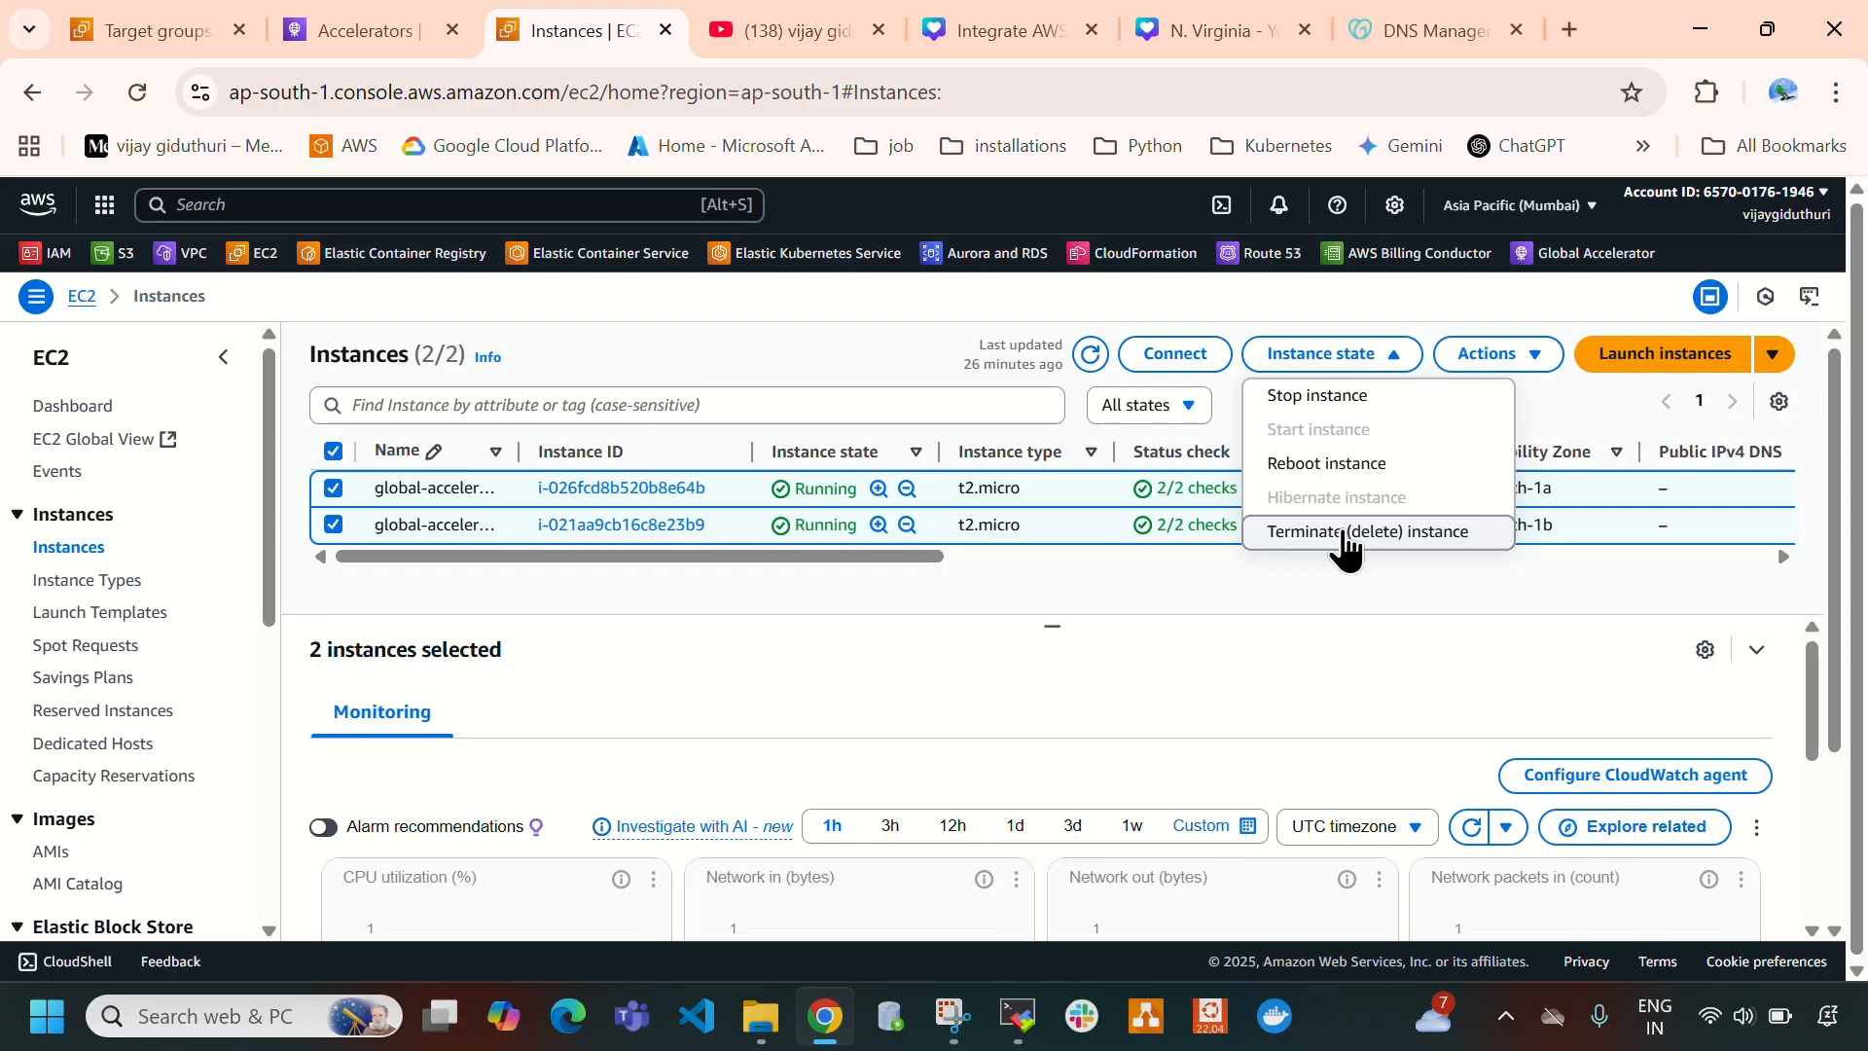
left_click(1344, 534)
left_click(1389, 896)
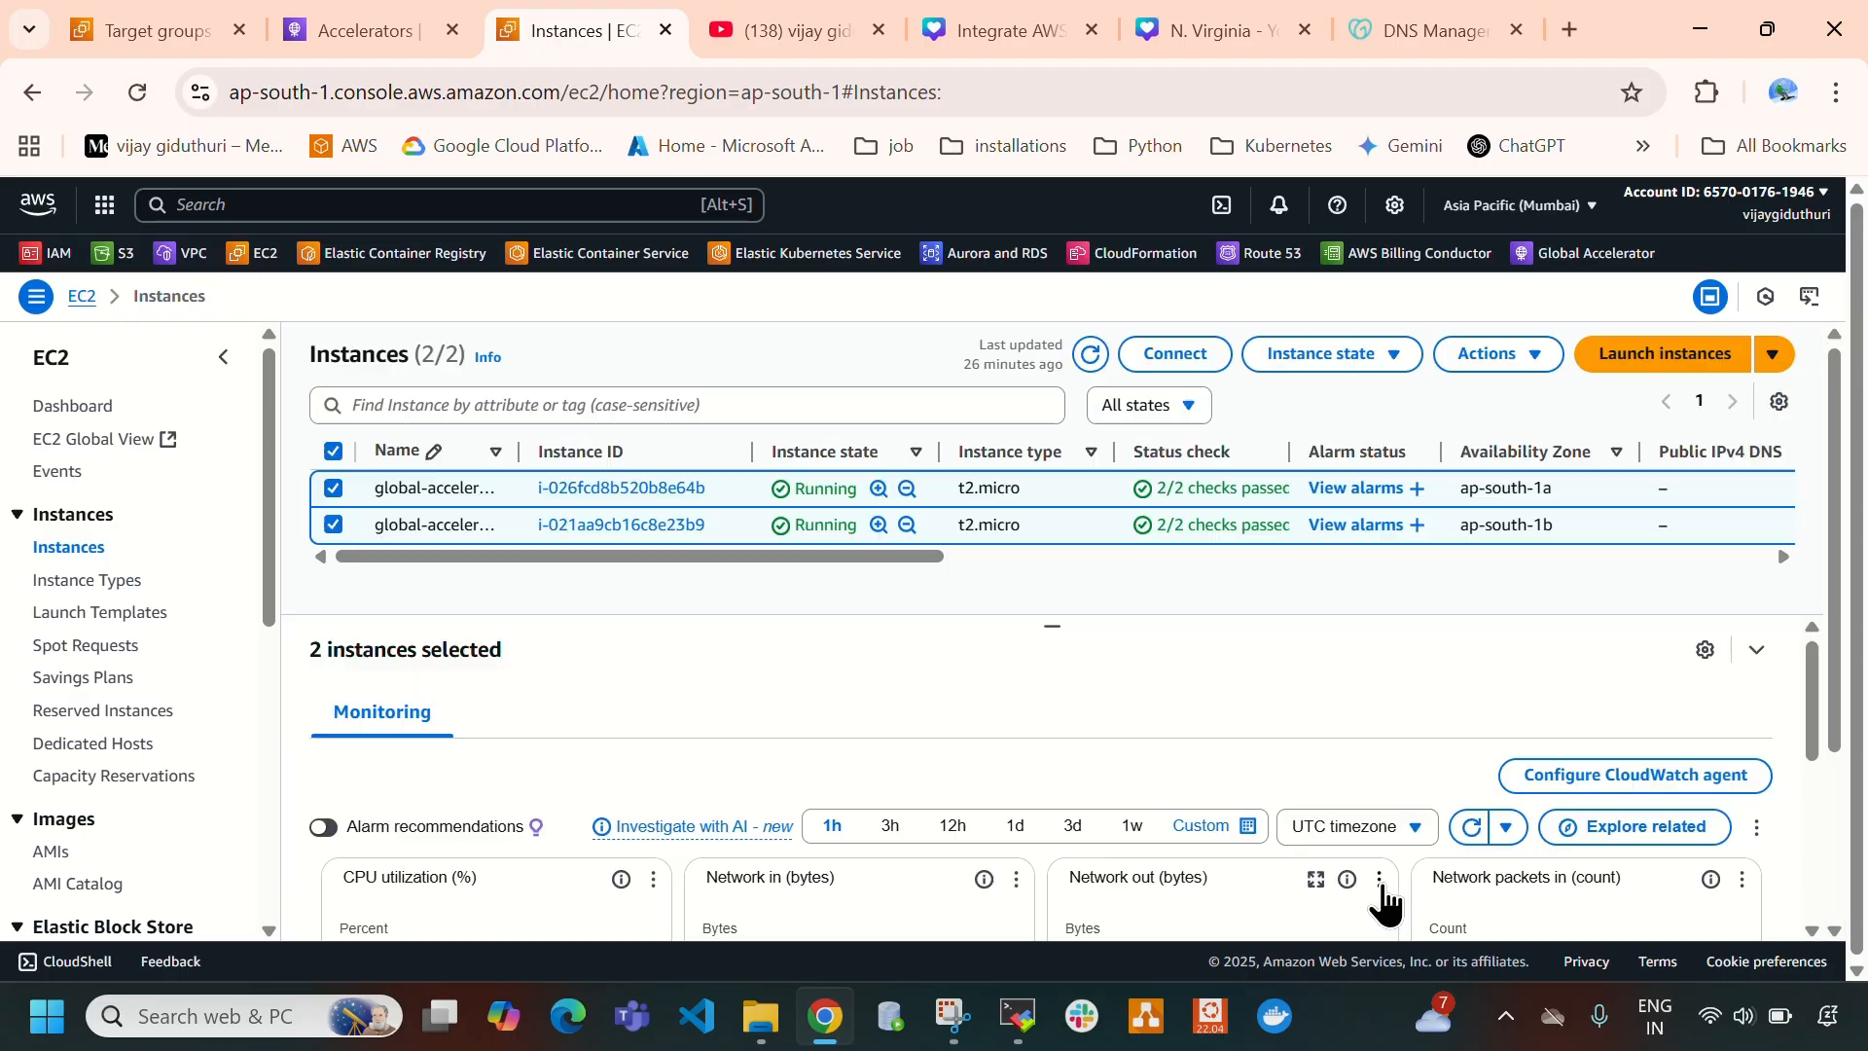
- Refresh the Mumbai instances list with nothing selected and enlarge it to check the state of both instances
left_click(333, 517)
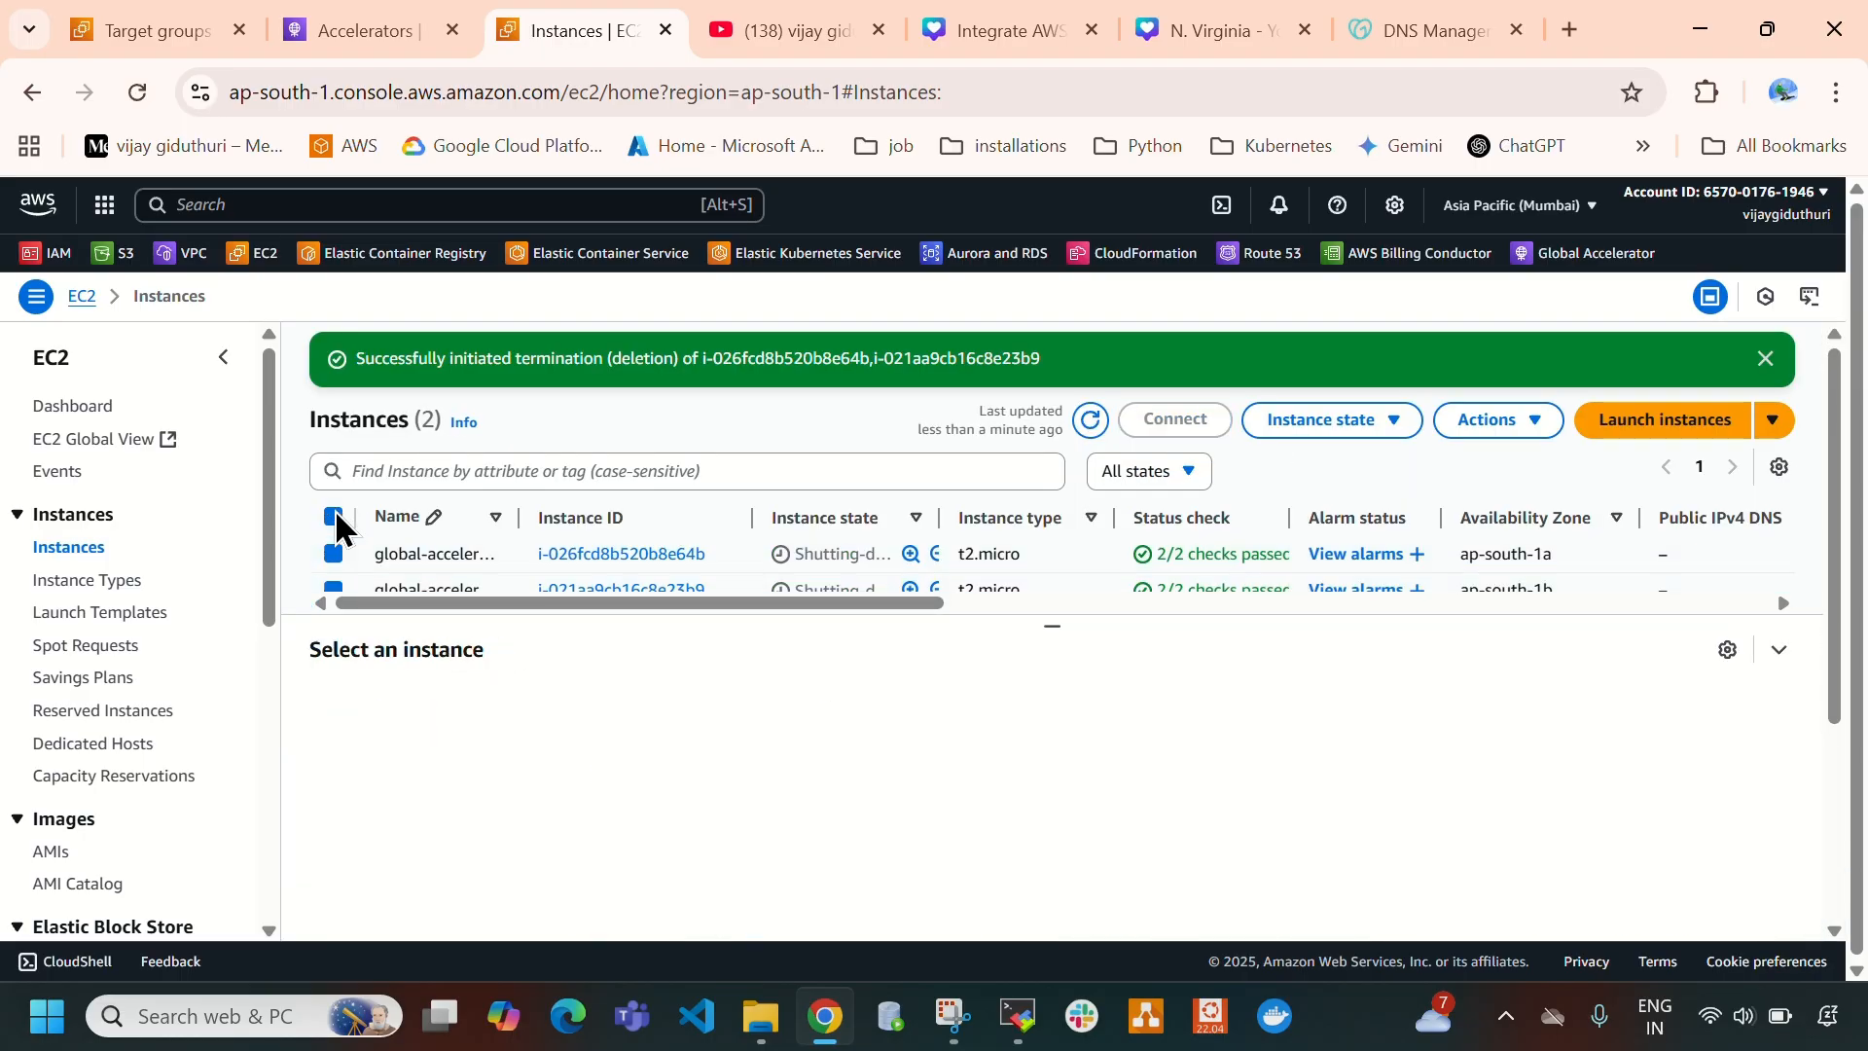
left_click(1091, 421)
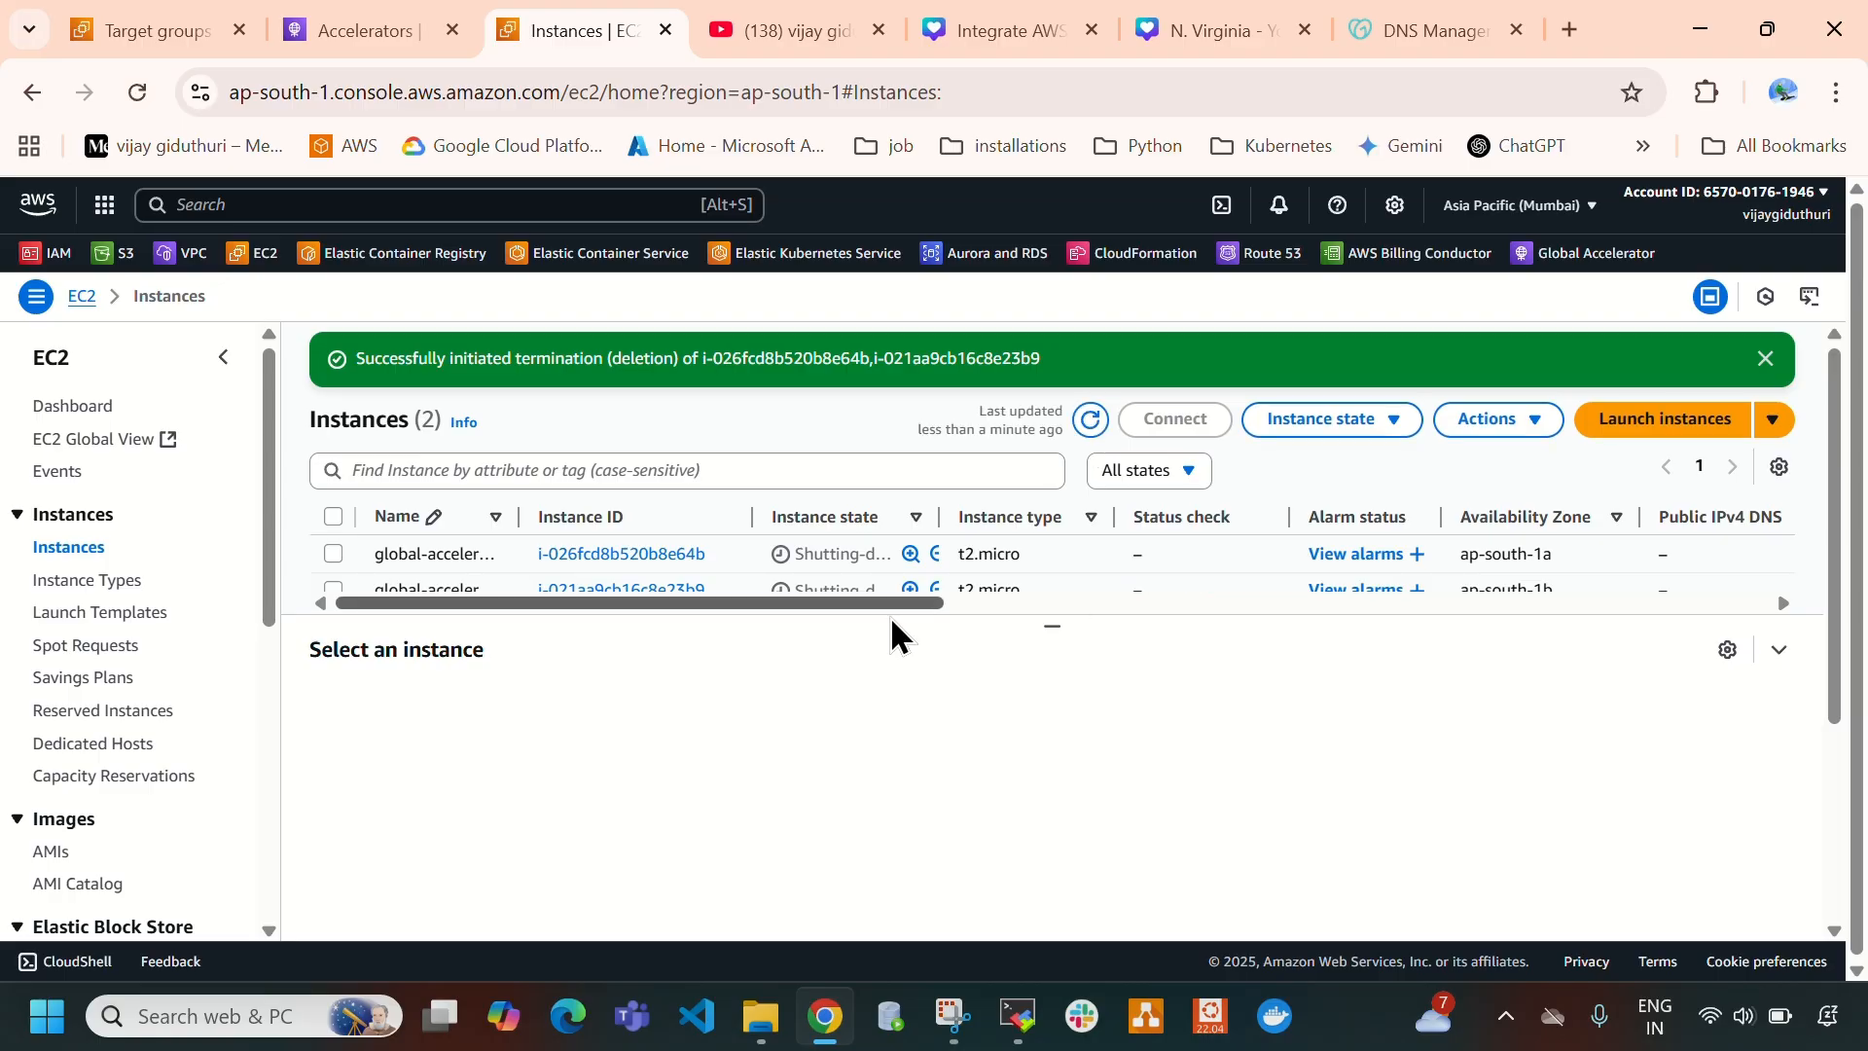
left_click_drag(1057, 621, 1051, 672)
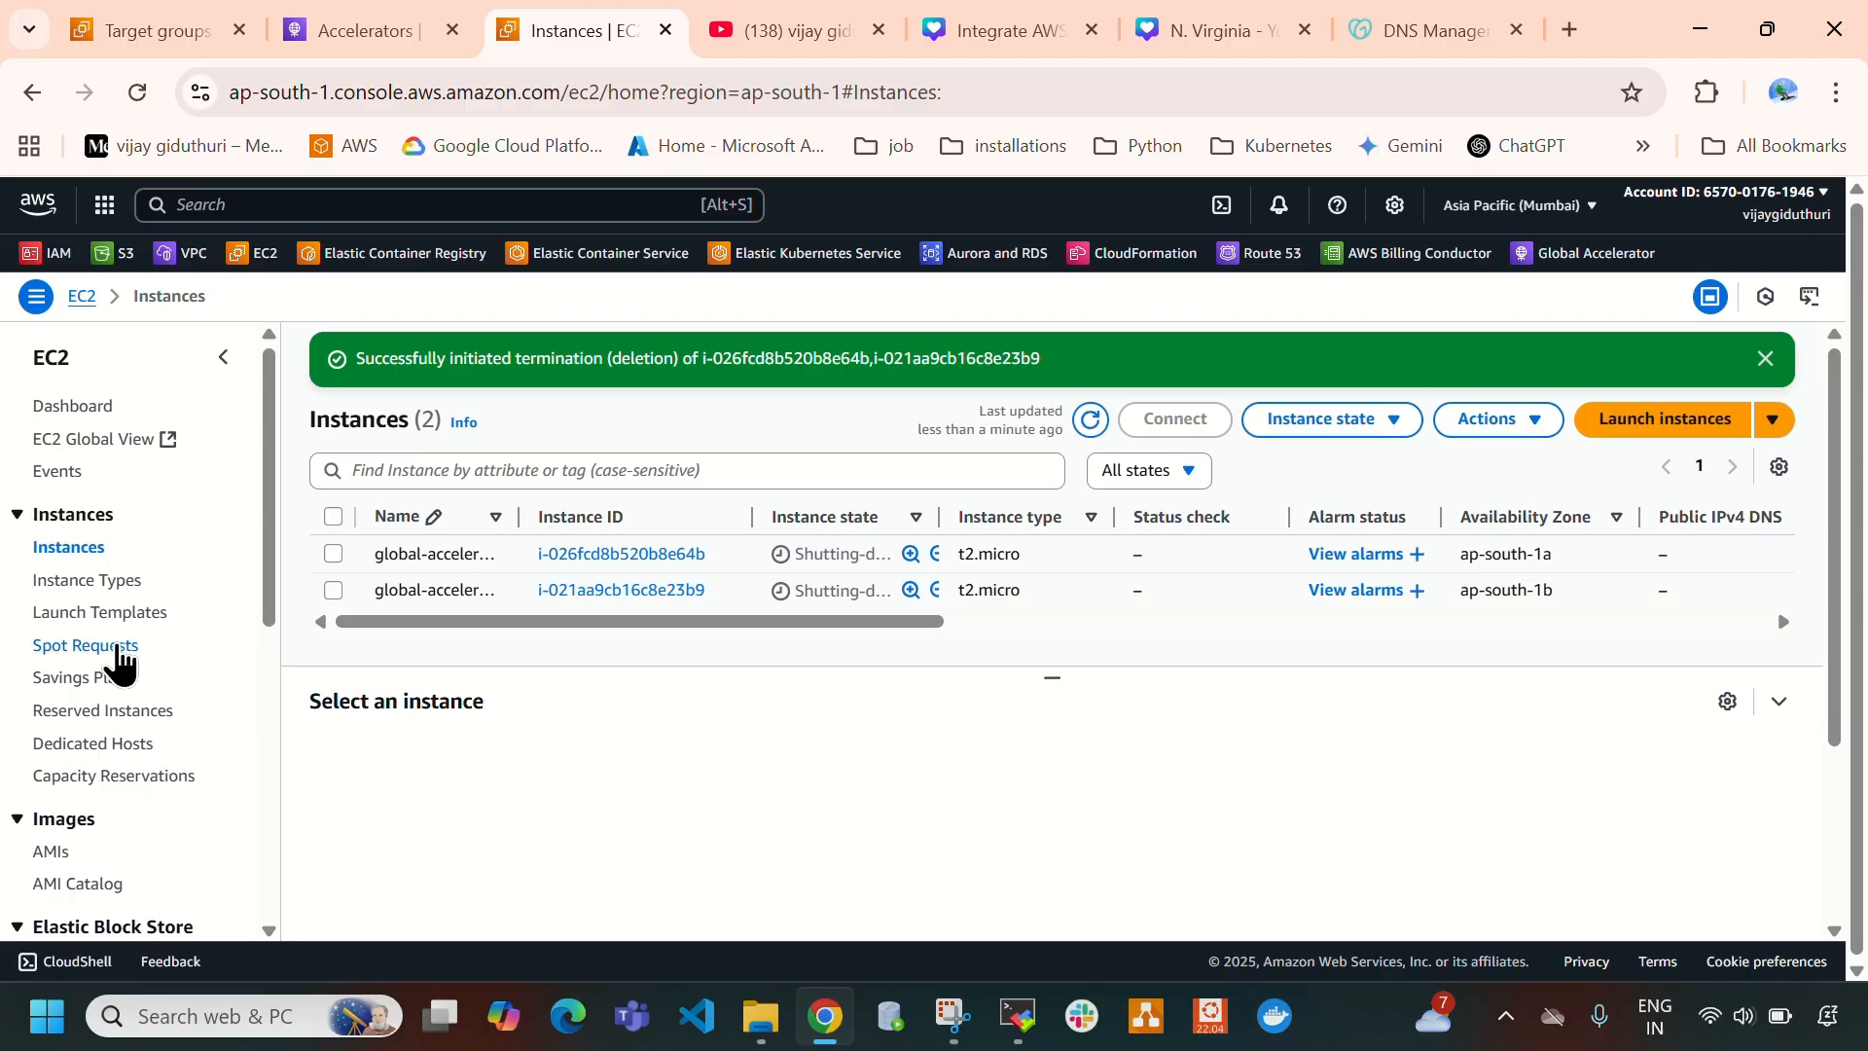
- Return to the N. Virginia region and terminate both of its EC2 instances, confirming the termination
left_click(153, 18)
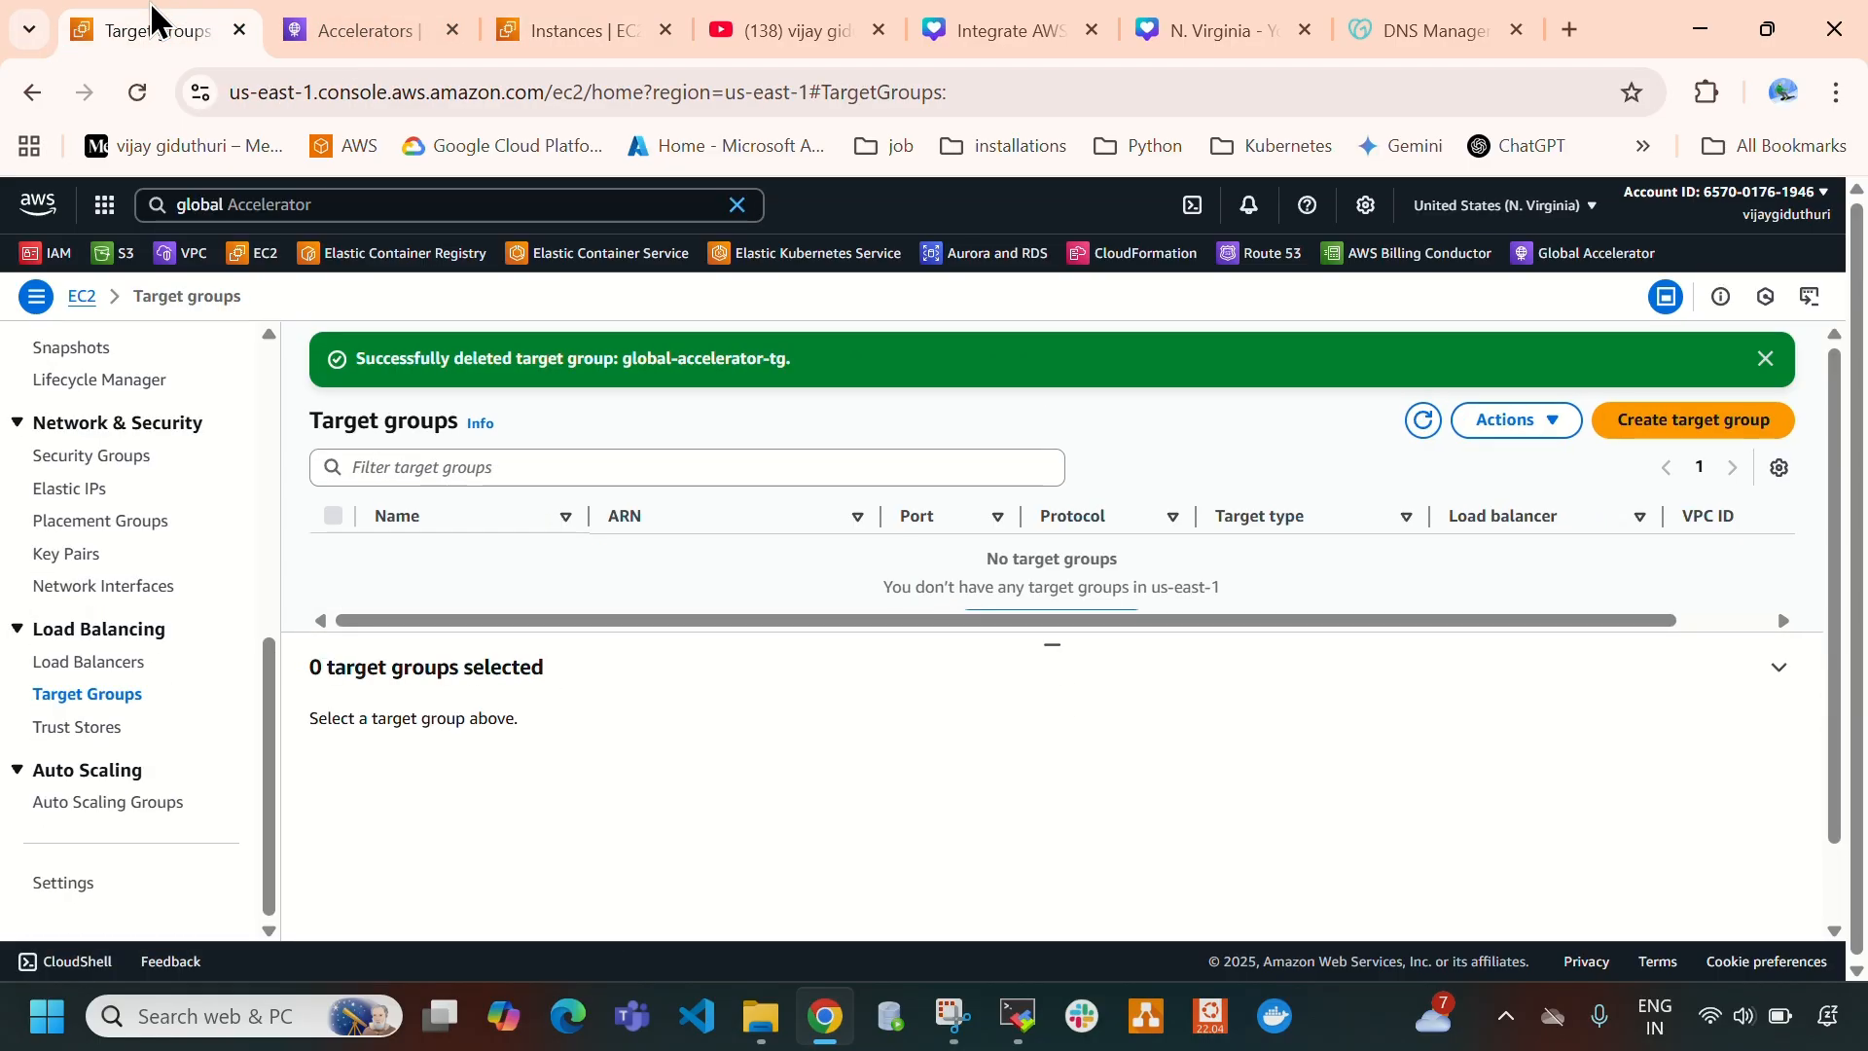
scroll(126, 540, "up", 10)
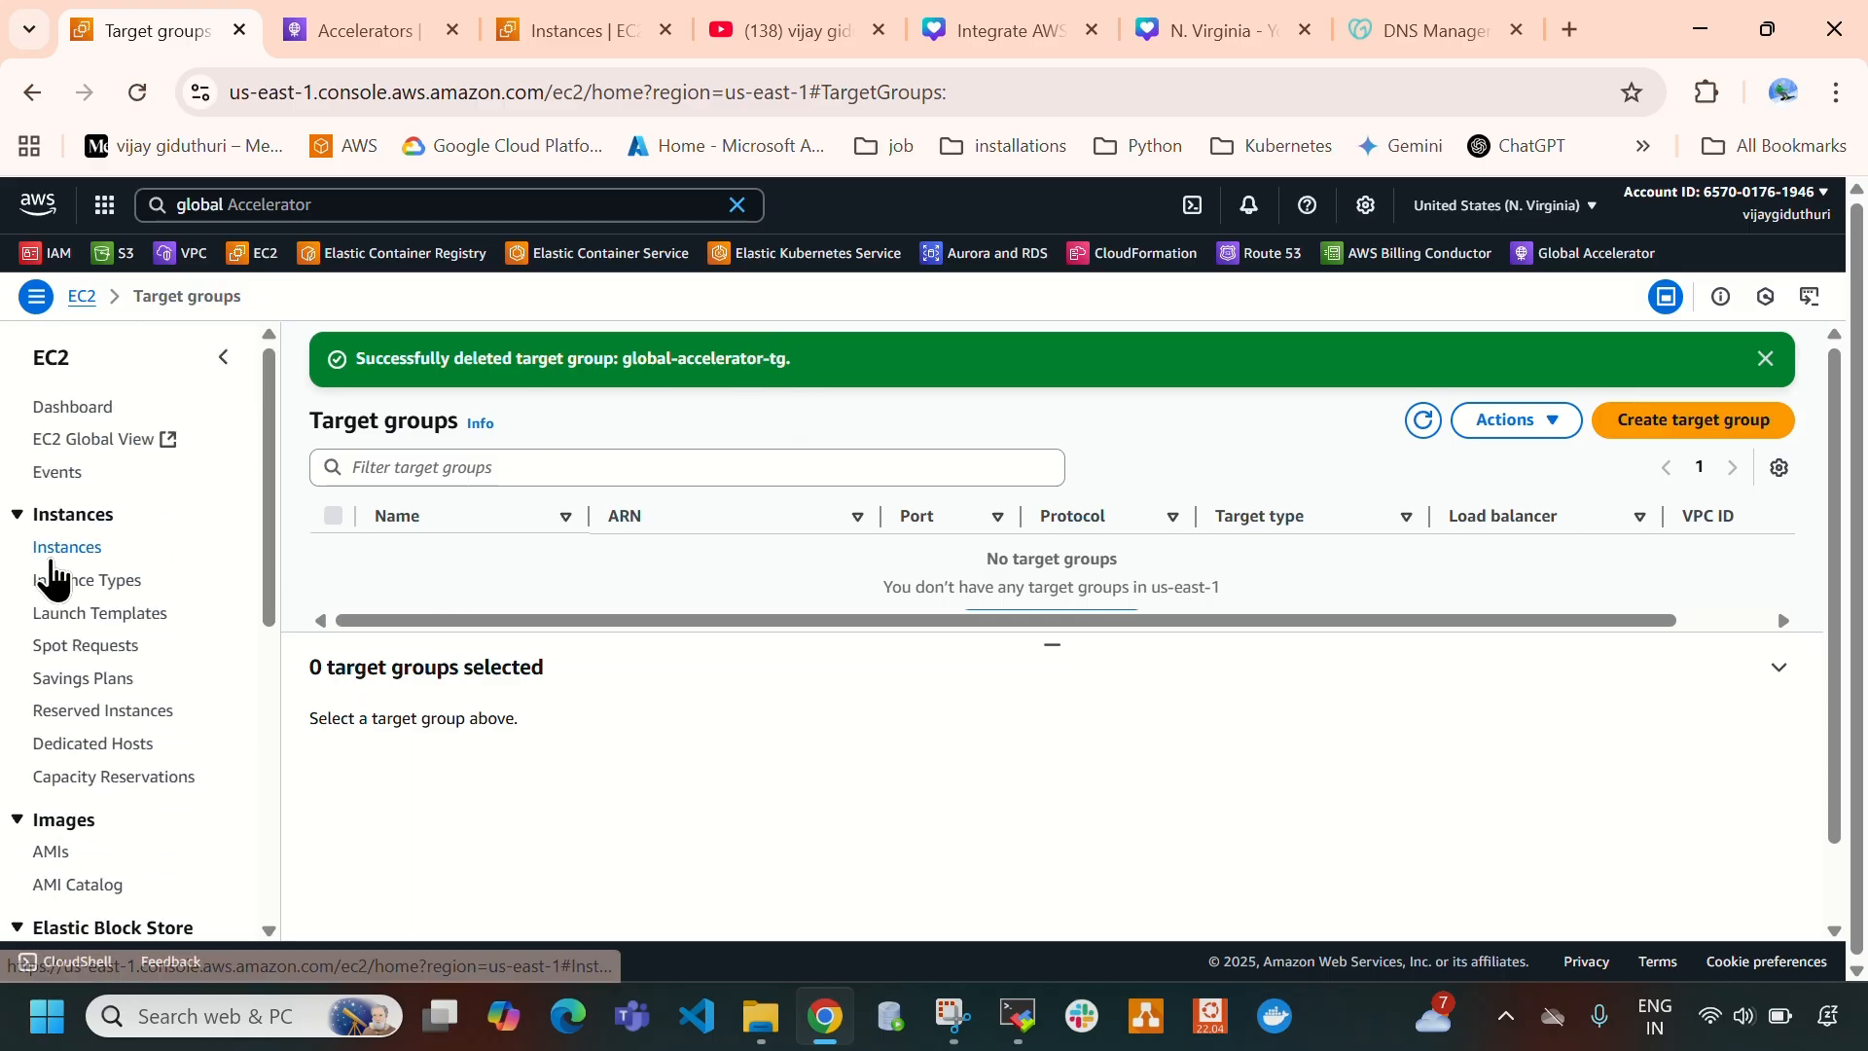
left_click(61, 549)
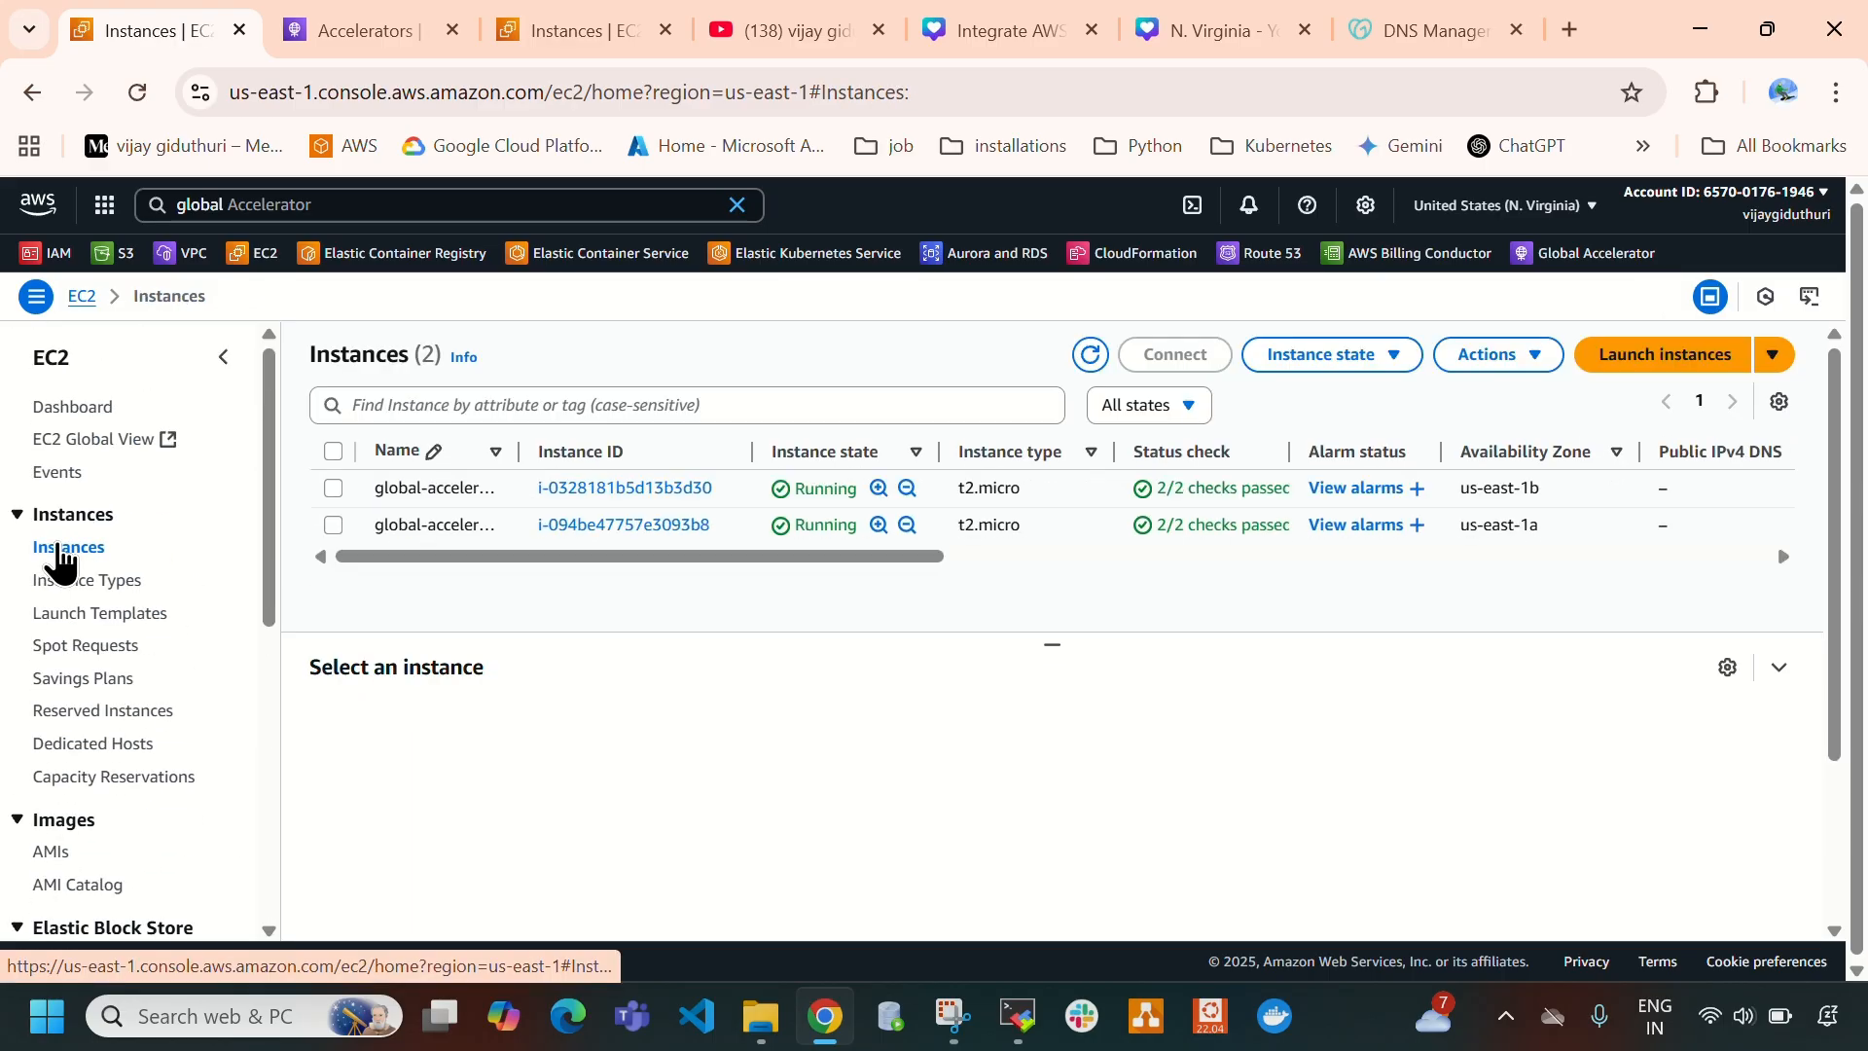
left_click(333, 450)
left_click(1362, 362)
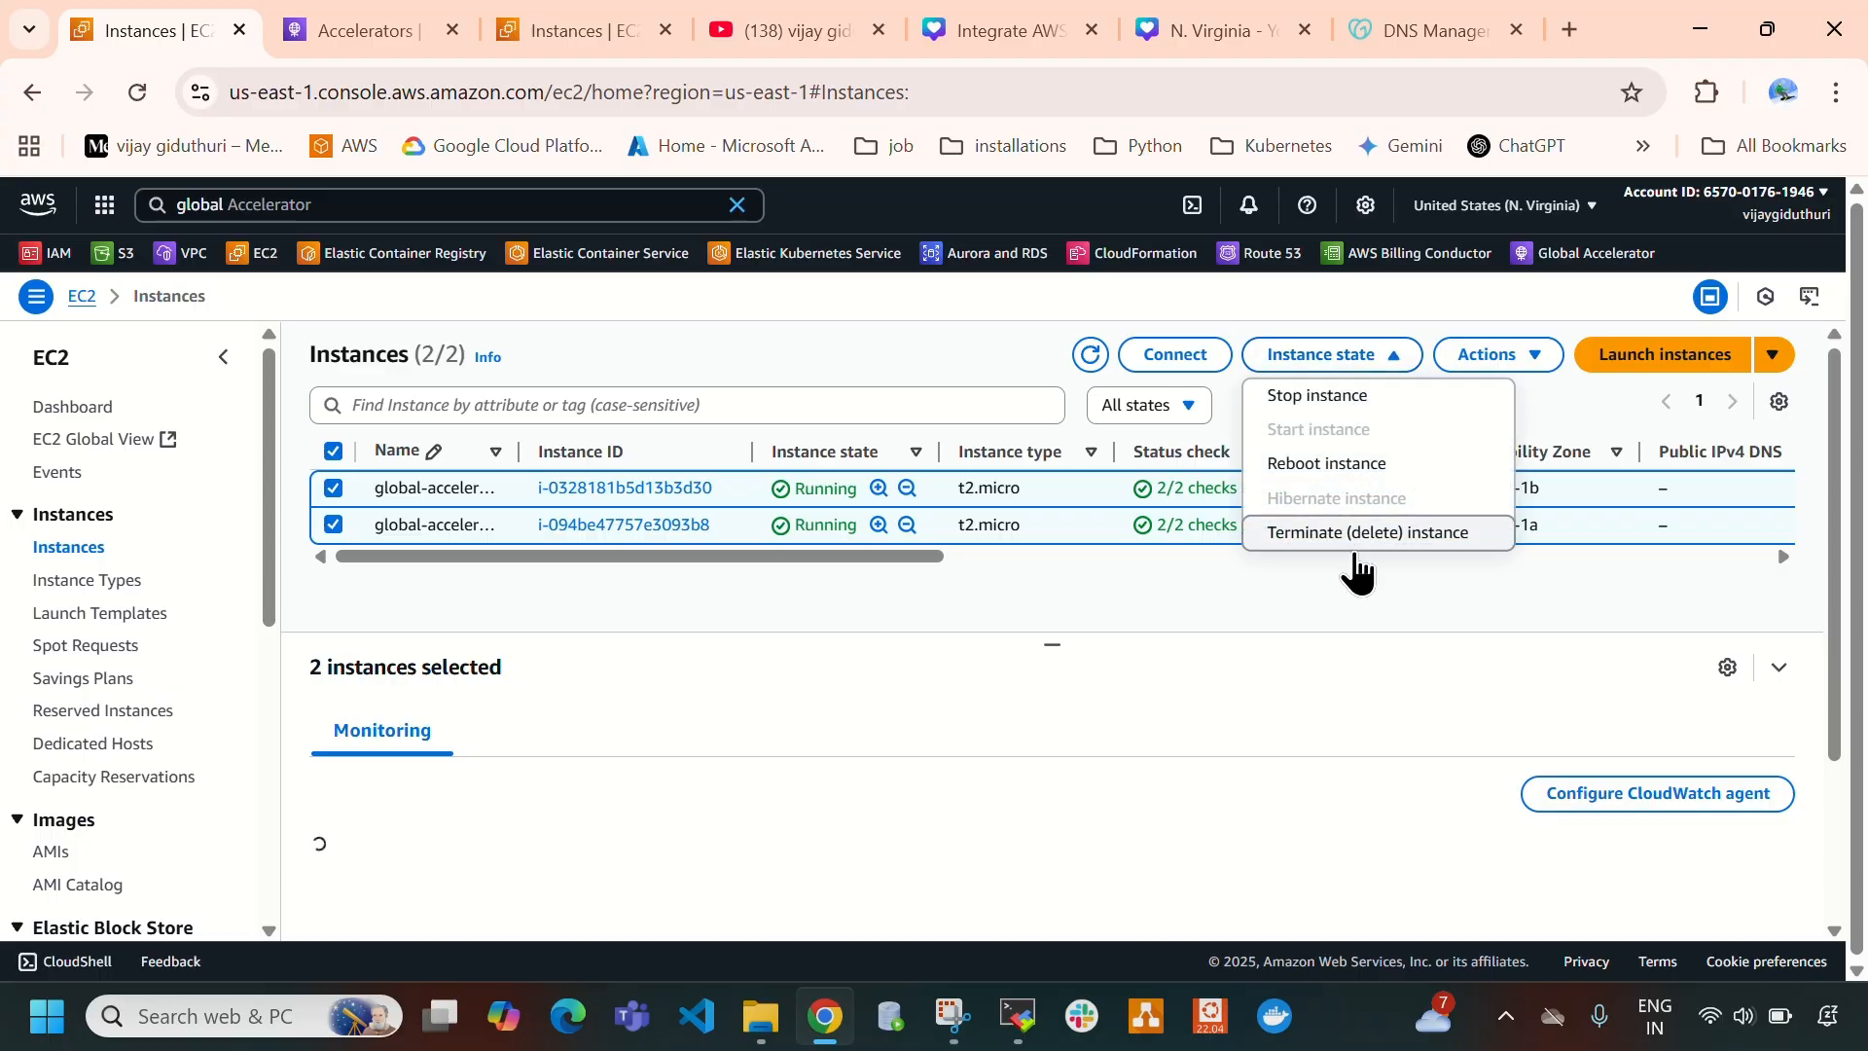
left_click(1357, 532)
left_click(1362, 897)
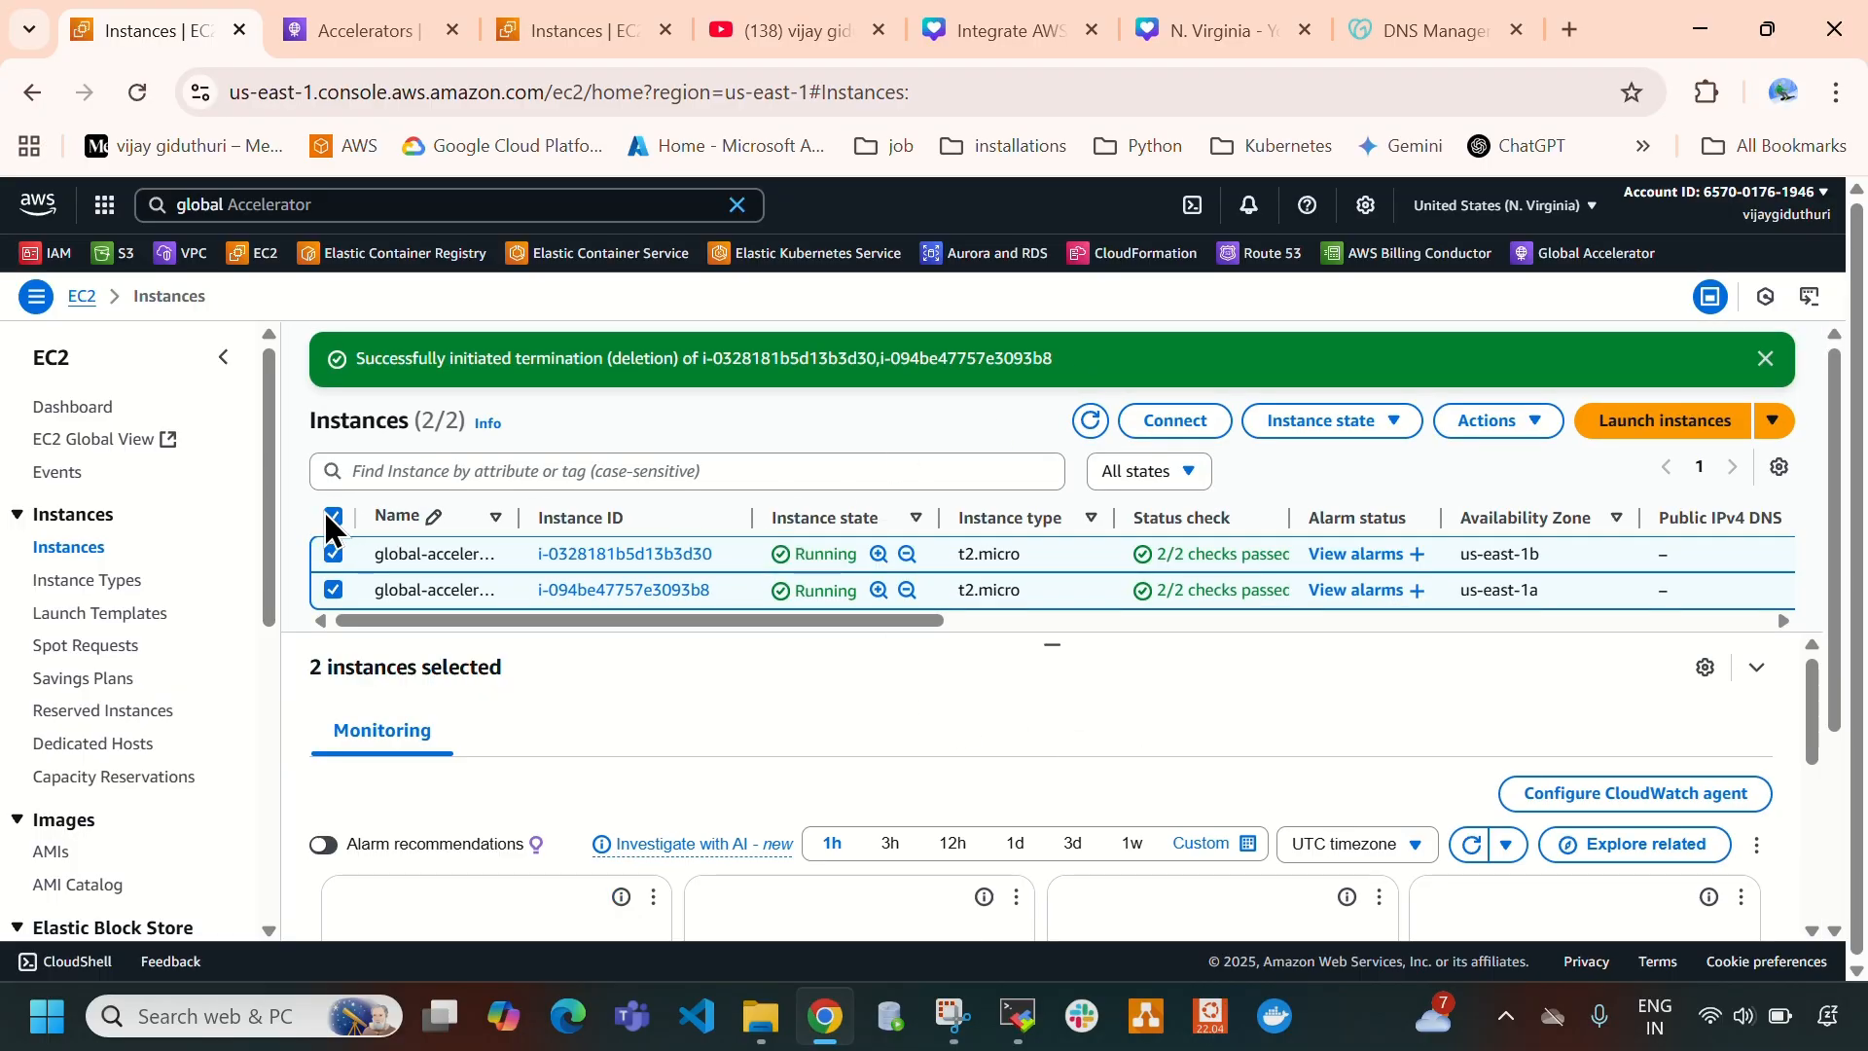
- Refresh the N. Virginia instances list with nothing selected, and check the Global Accelerator list after dismissing its deletion notice
left_click(339, 513)
left_click(1090, 421)
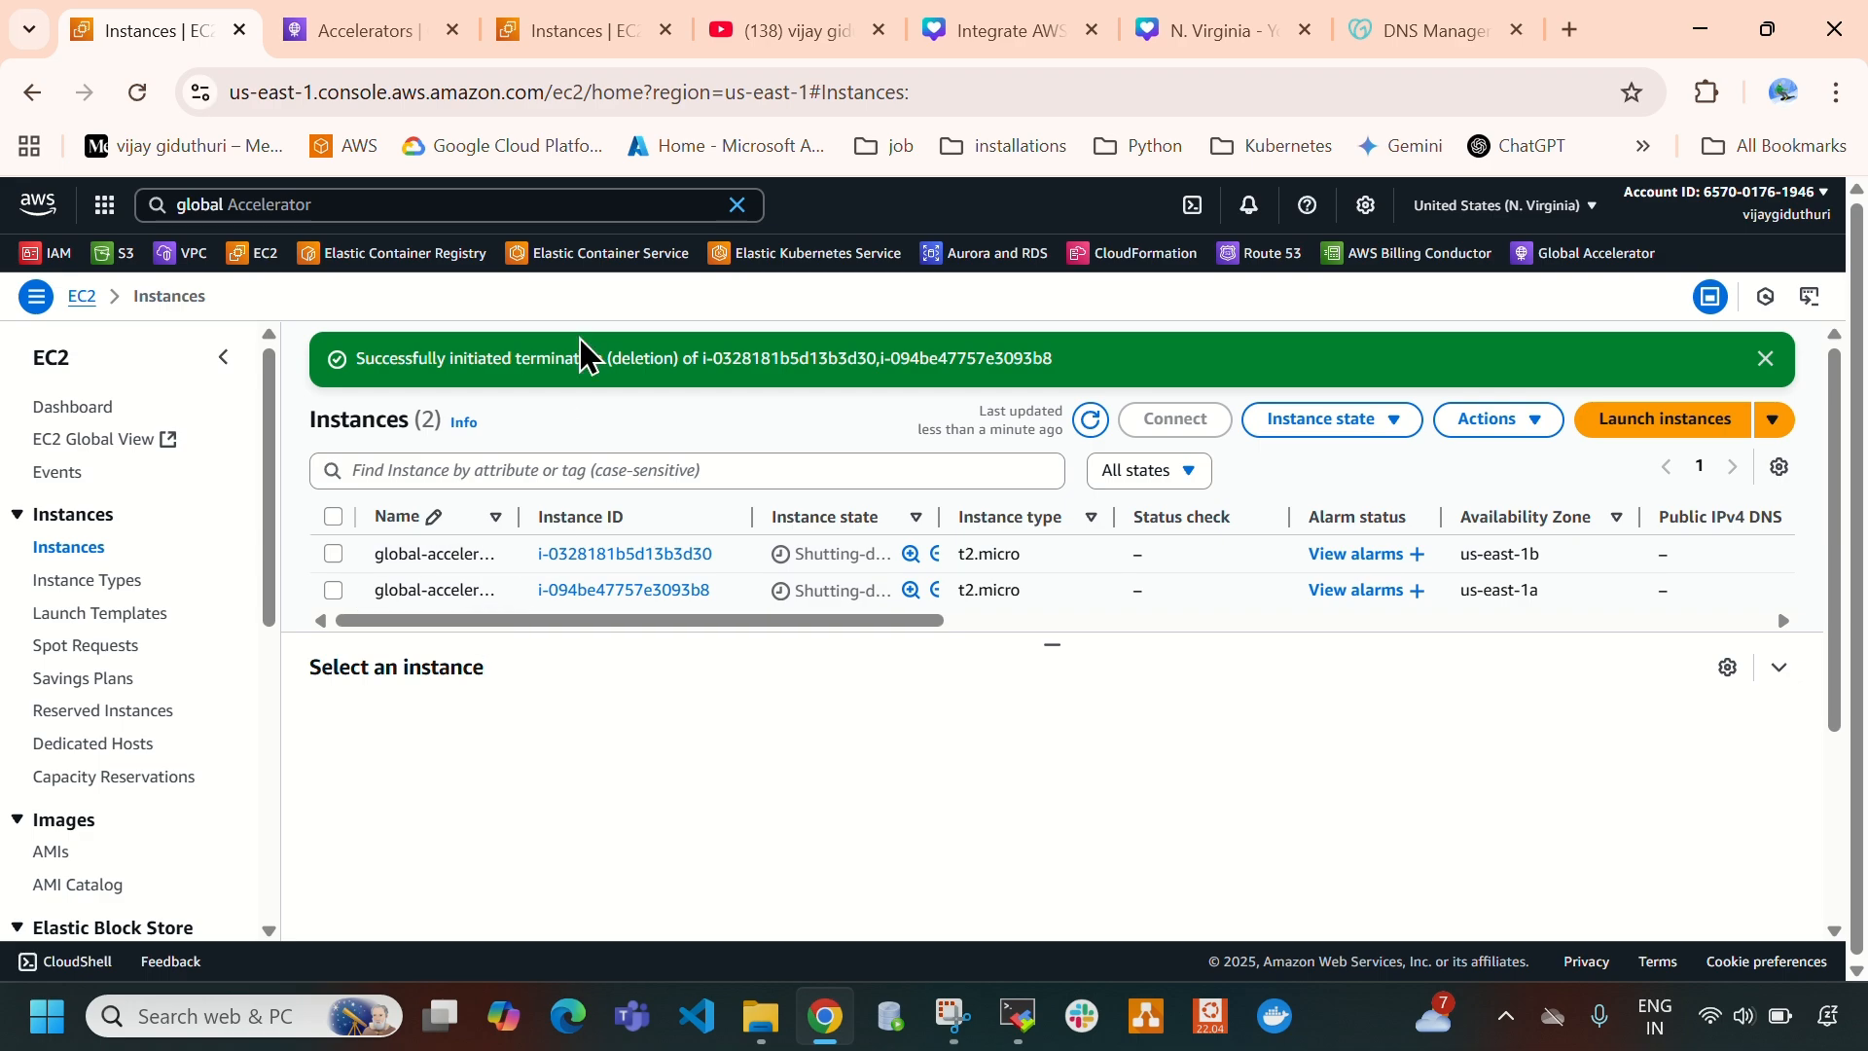
left_click(574, 25)
left_click(360, 21)
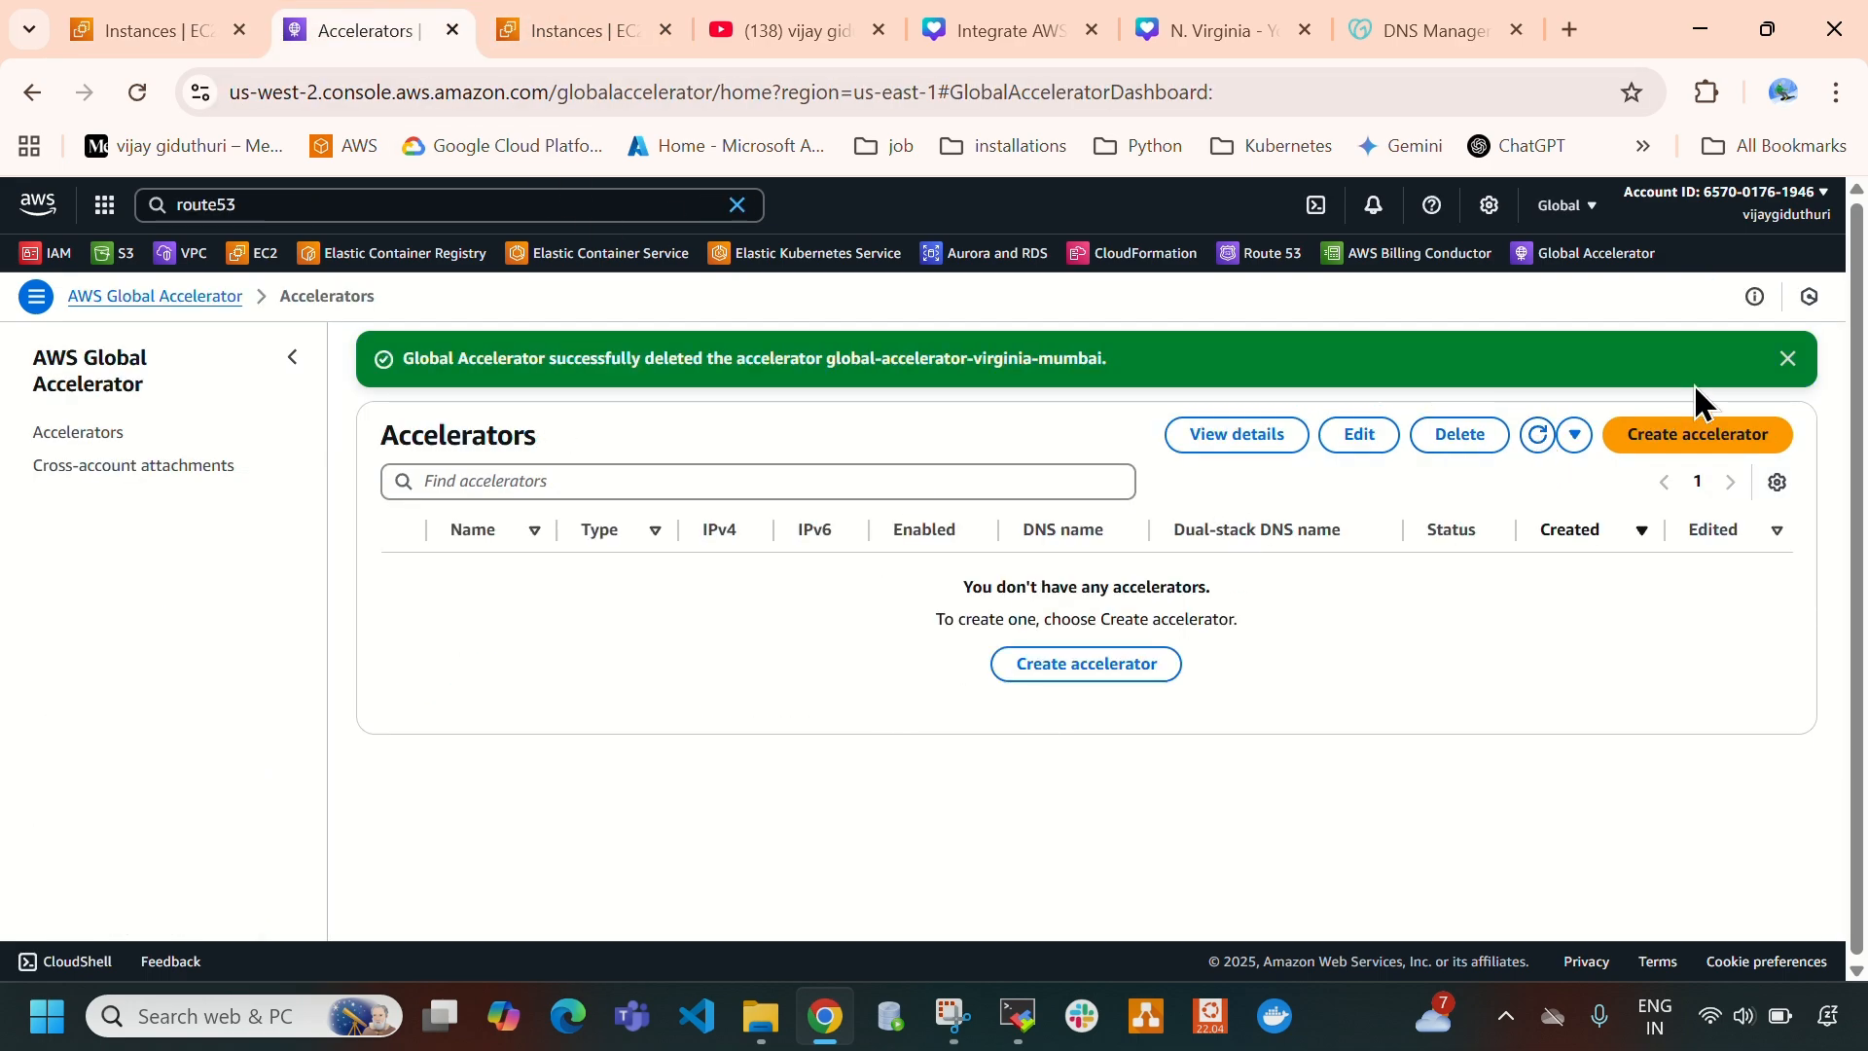
left_click(1788, 360)
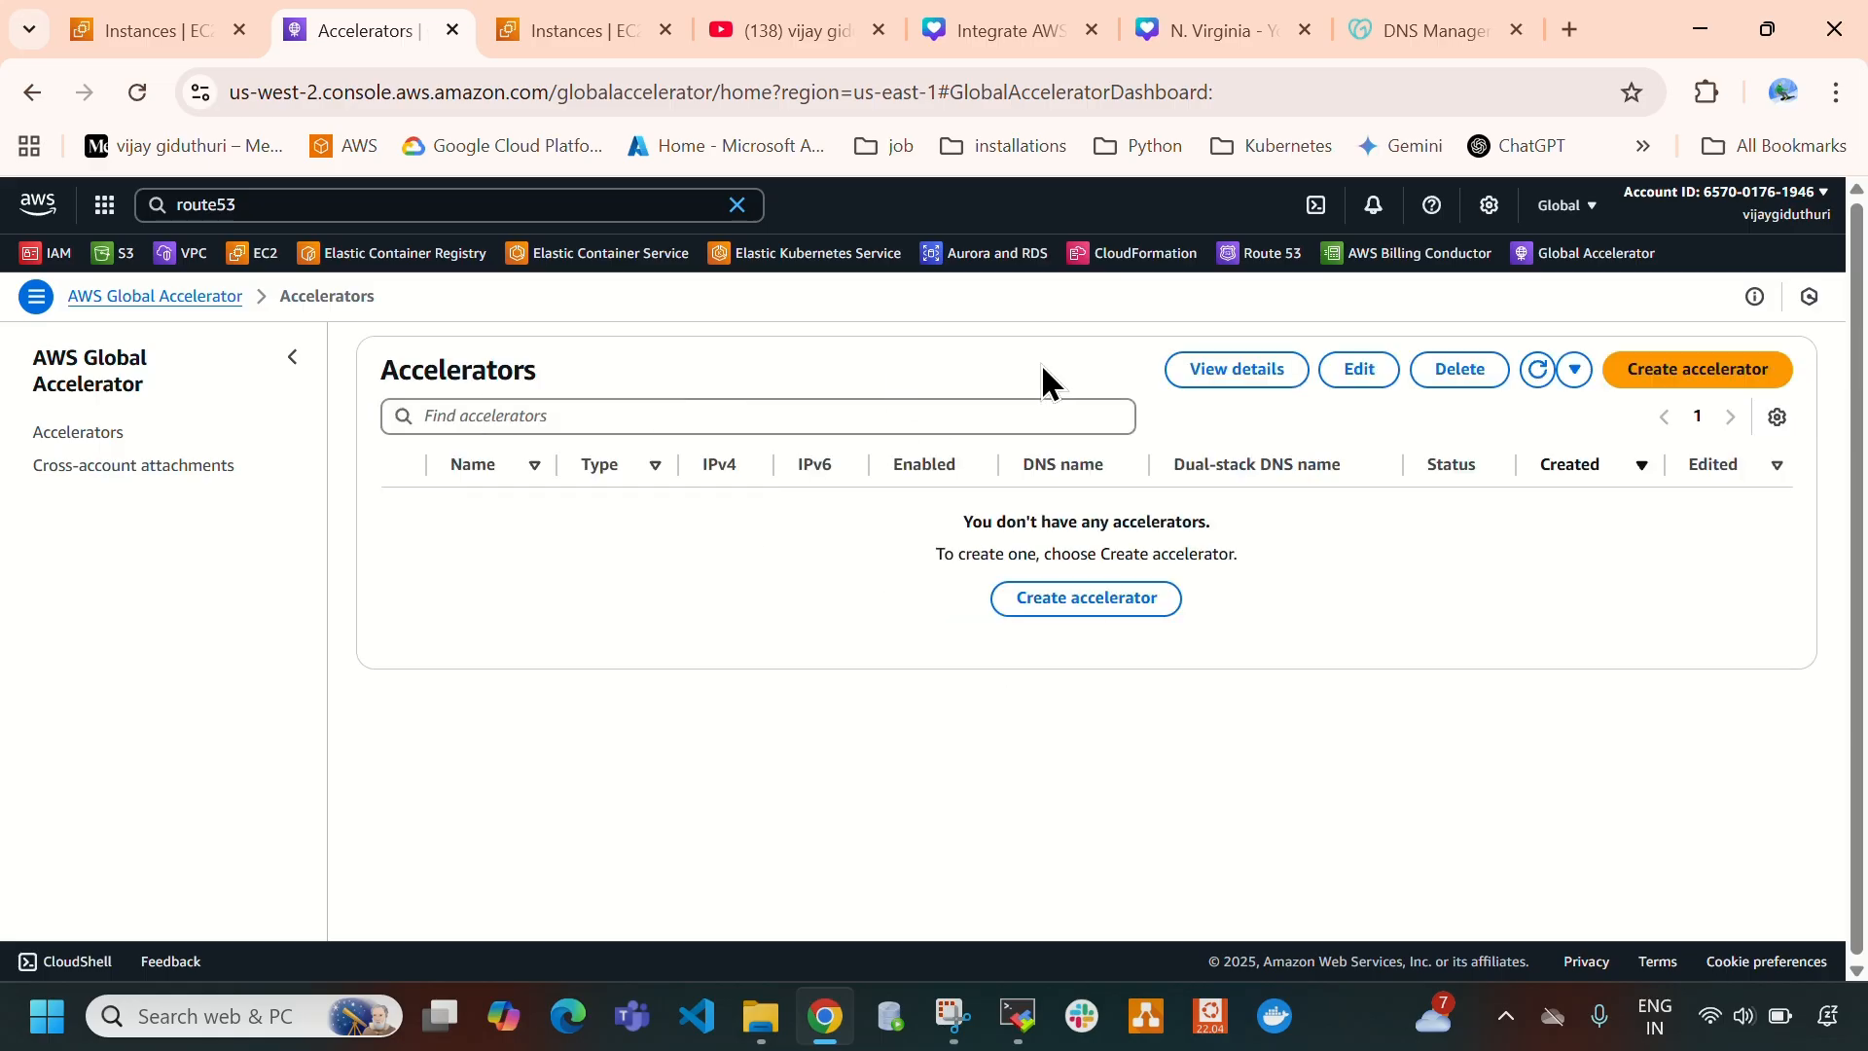
left_click(136, 30)
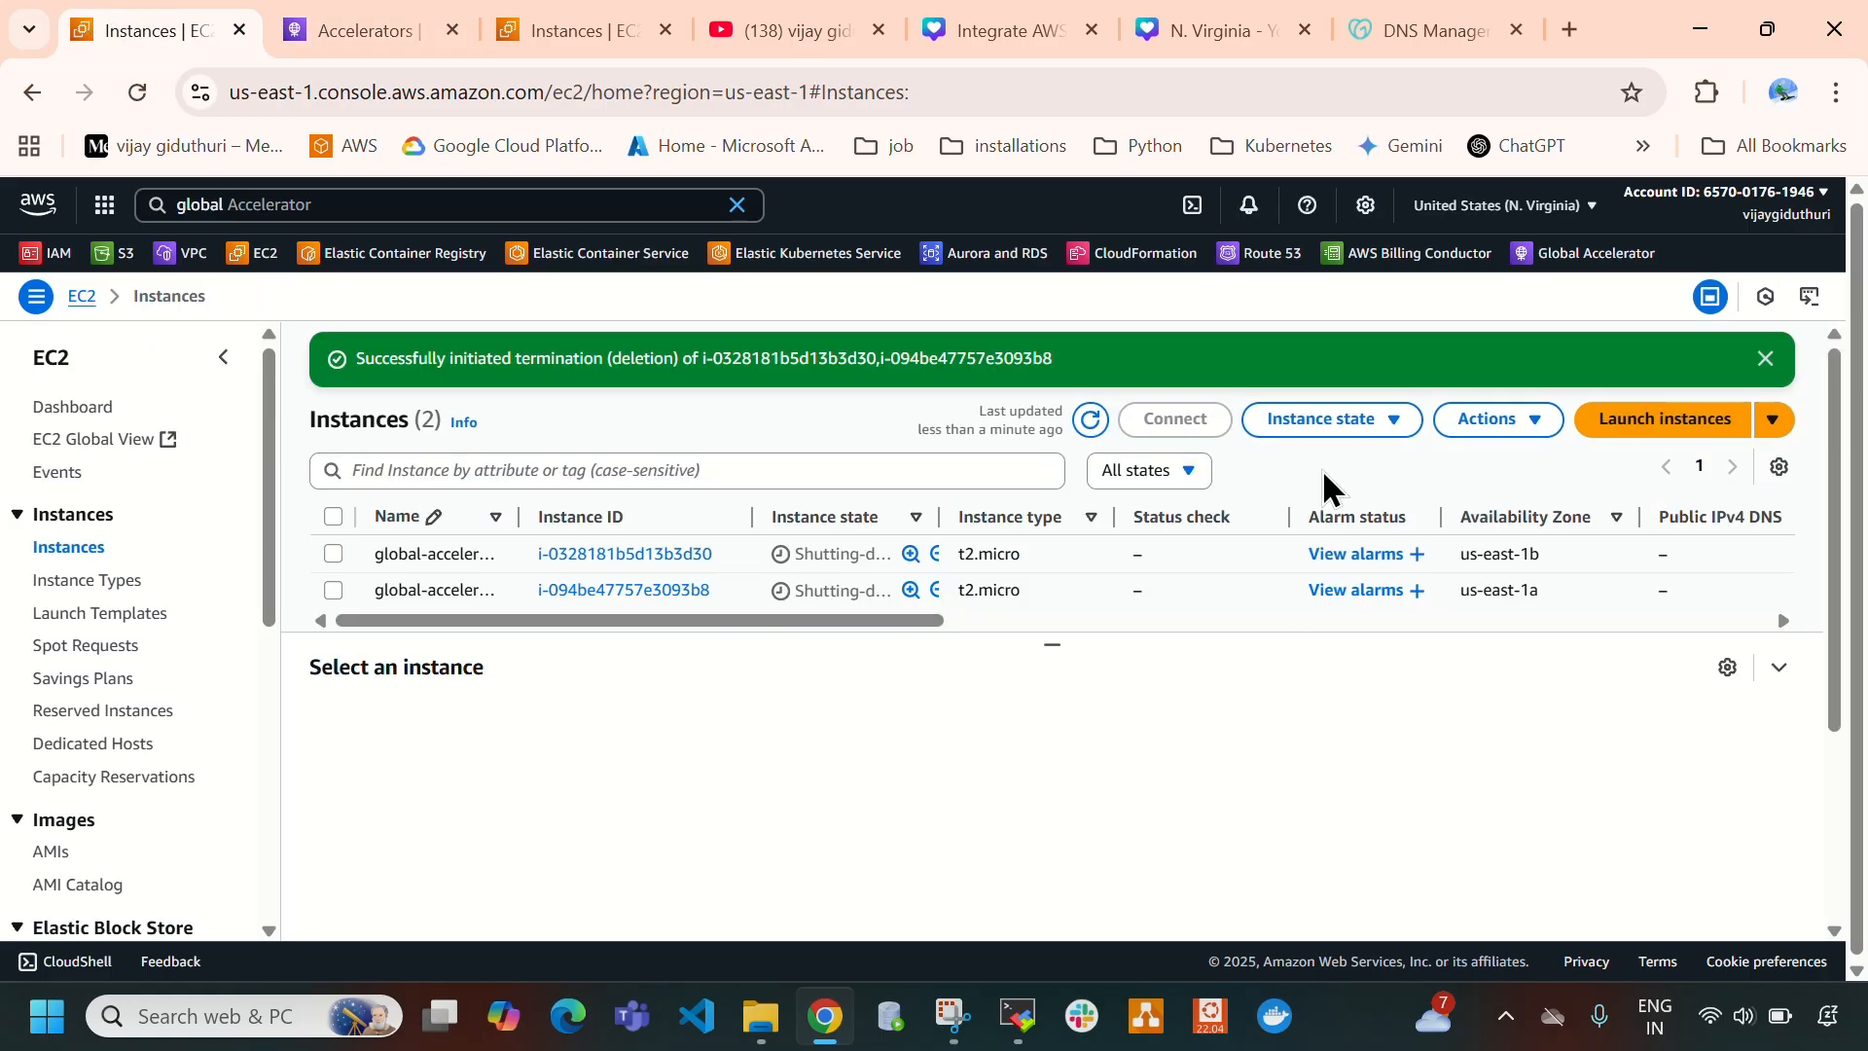
left_click(1087, 422)
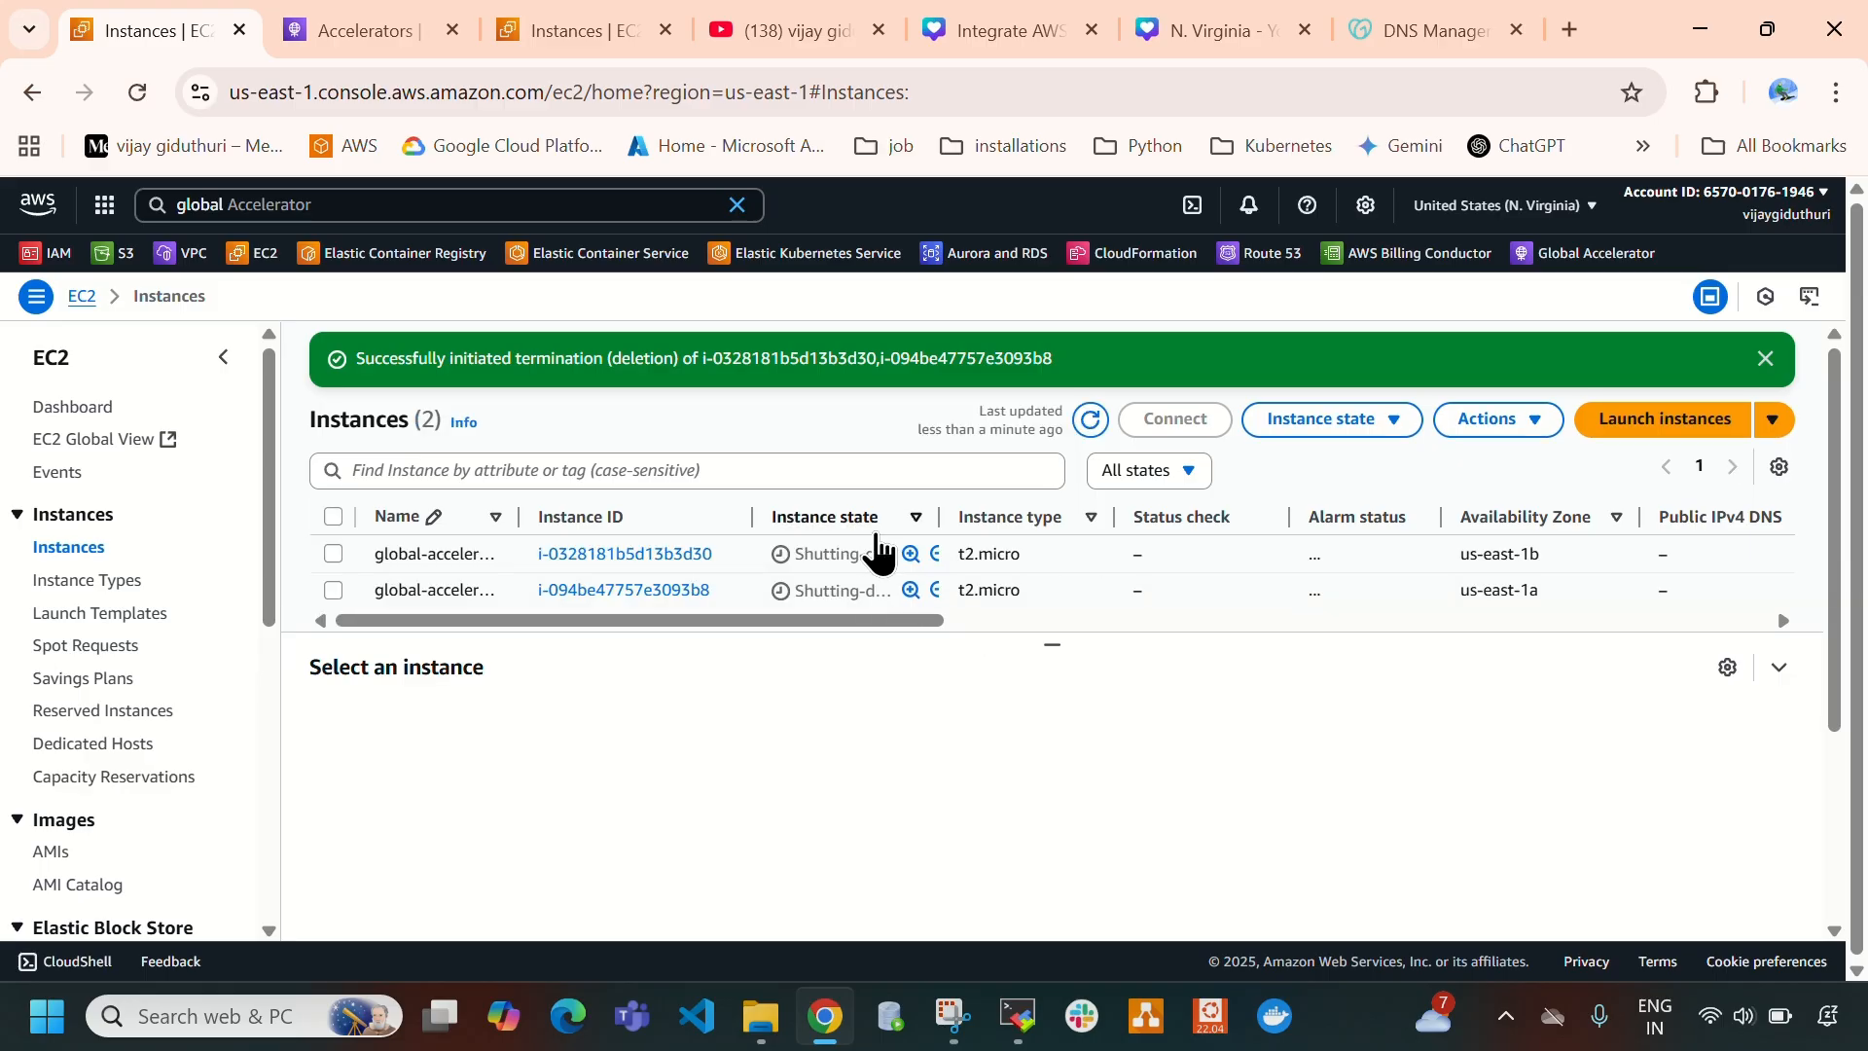
- Try to delete the global-accelerator-vpc-mumbai VPC in the Mumbai region, reviewing the network interfaces that block it before closing the dialog
left_click(542, 30)
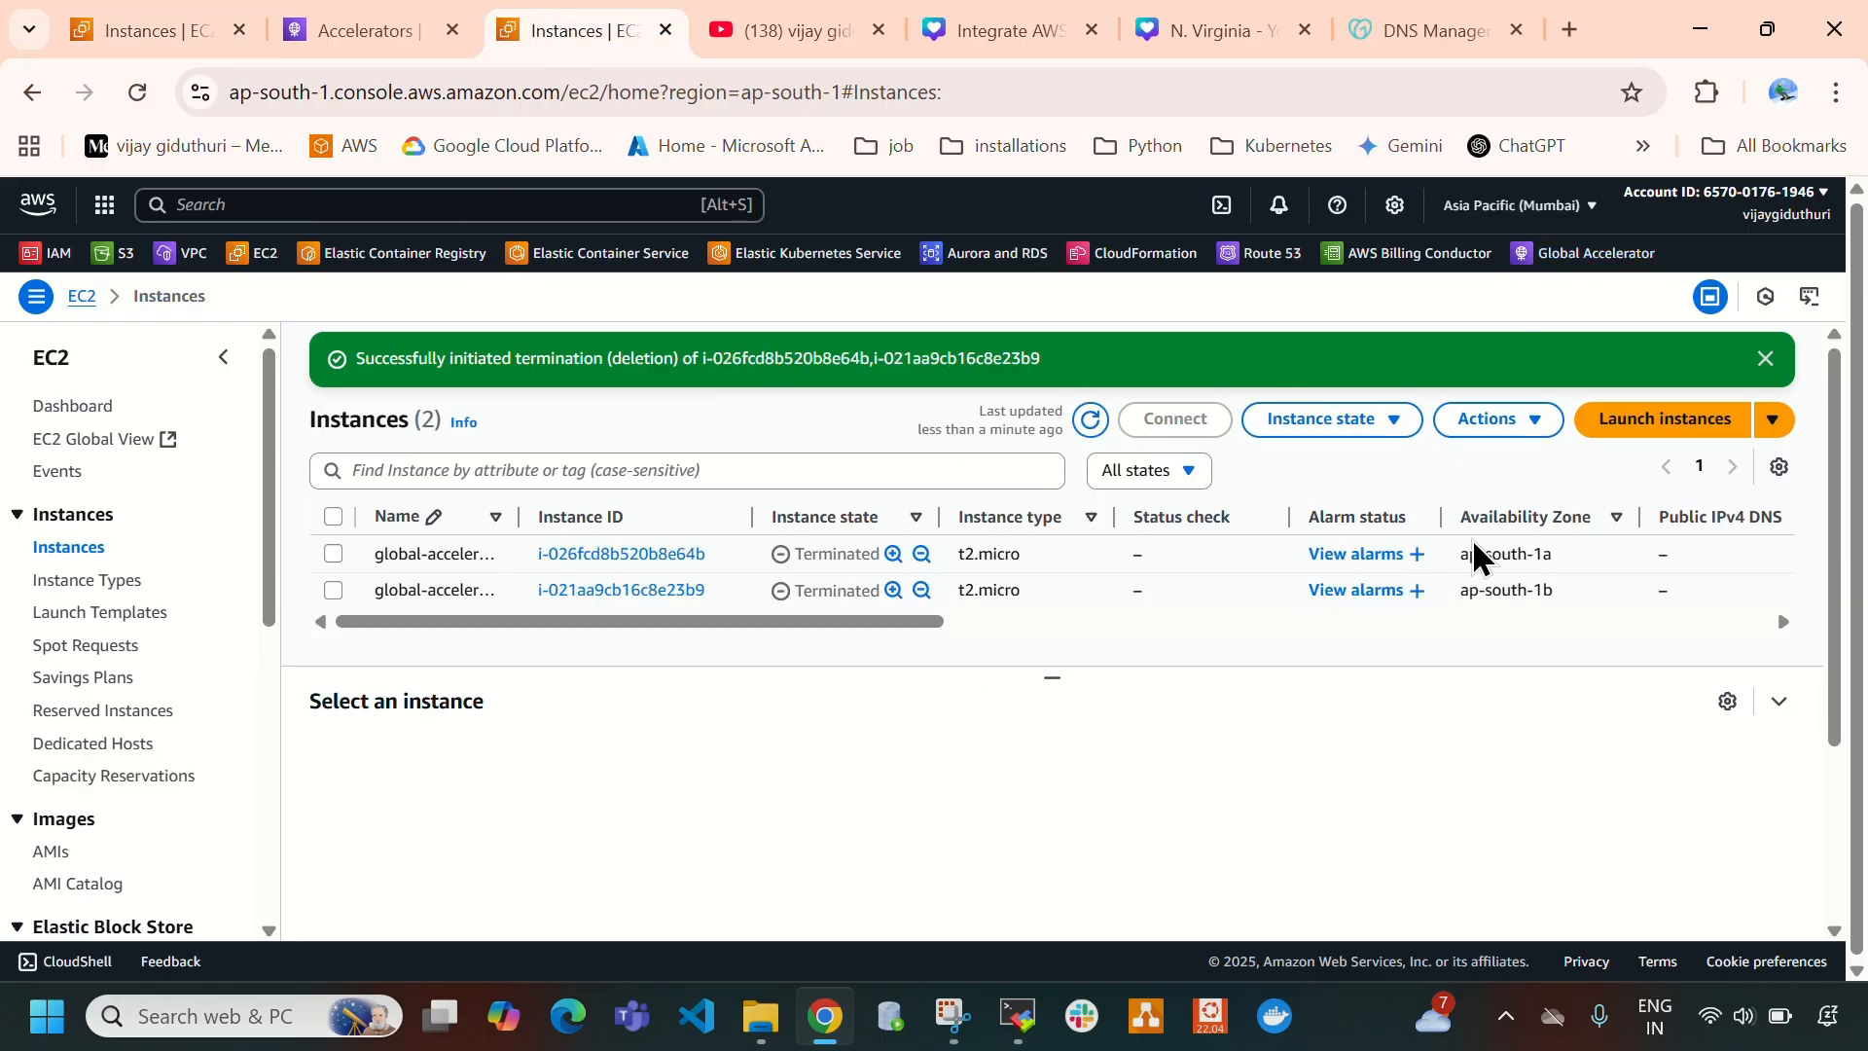
left_click(186, 259)
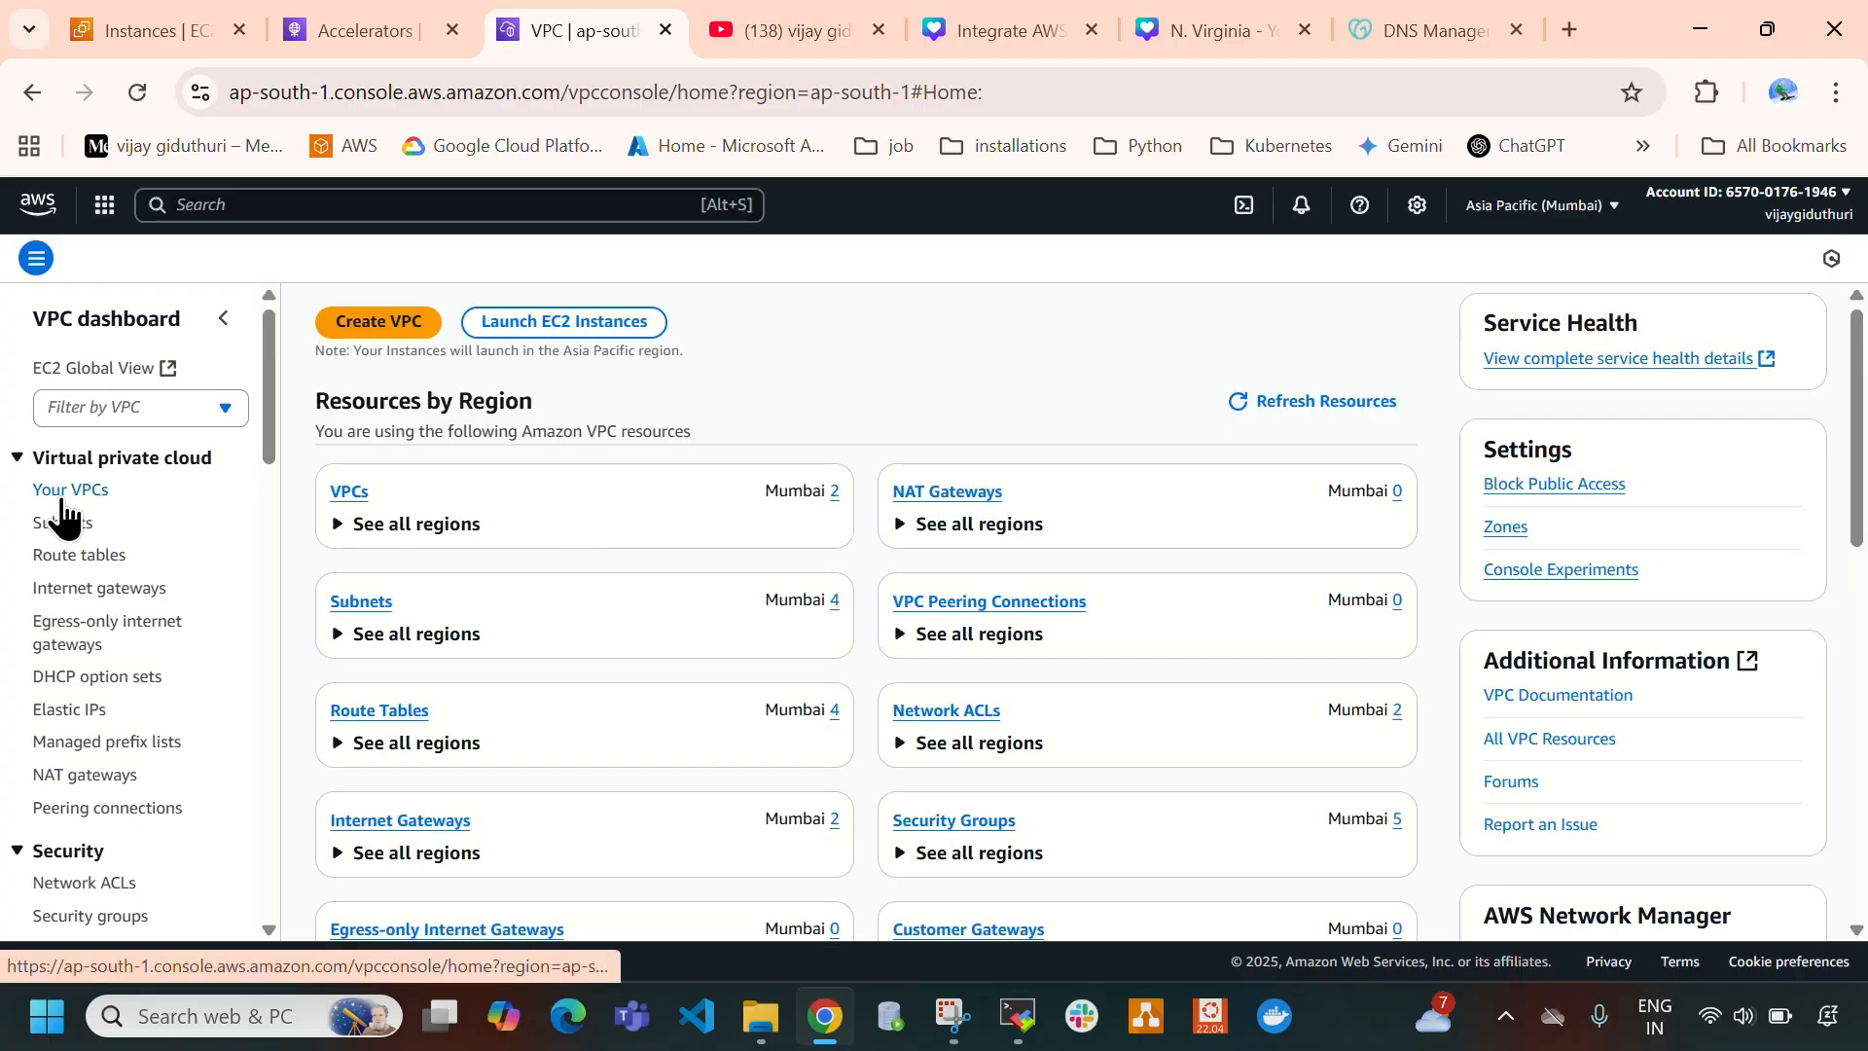
left_click(65, 492)
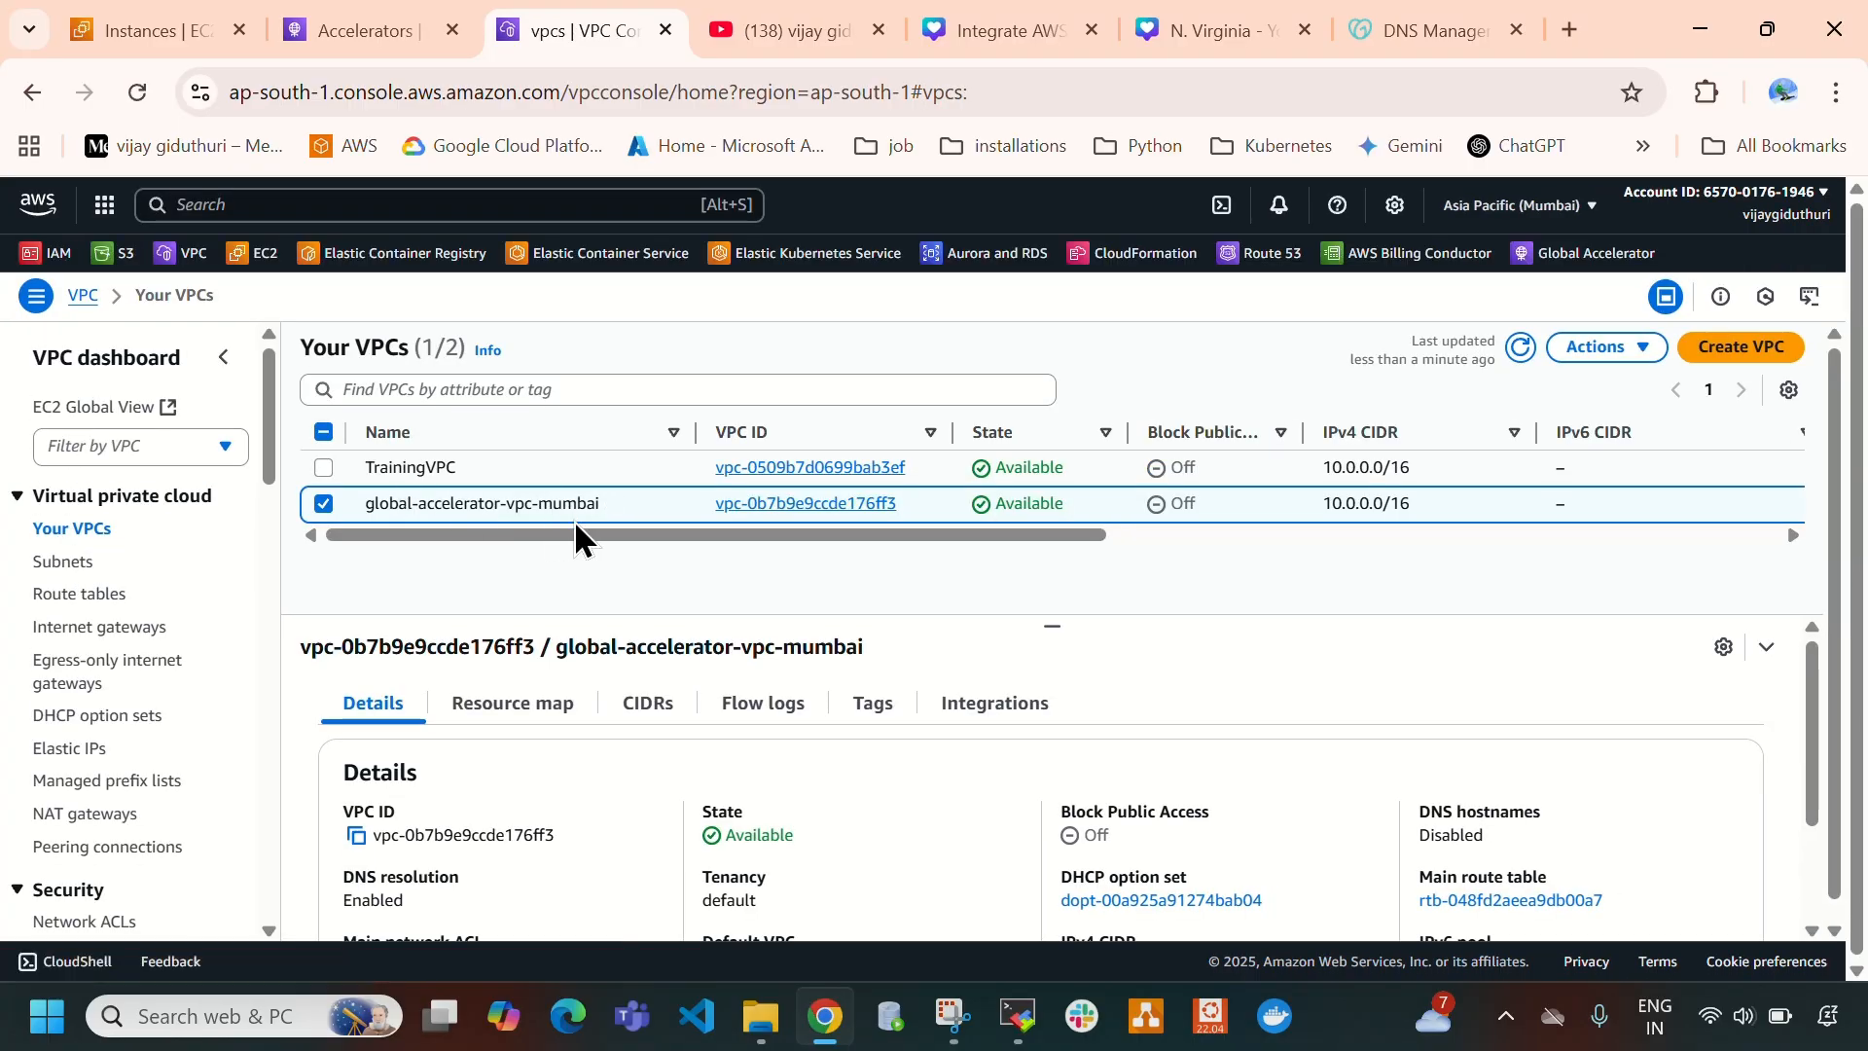
left_click(1605, 347)
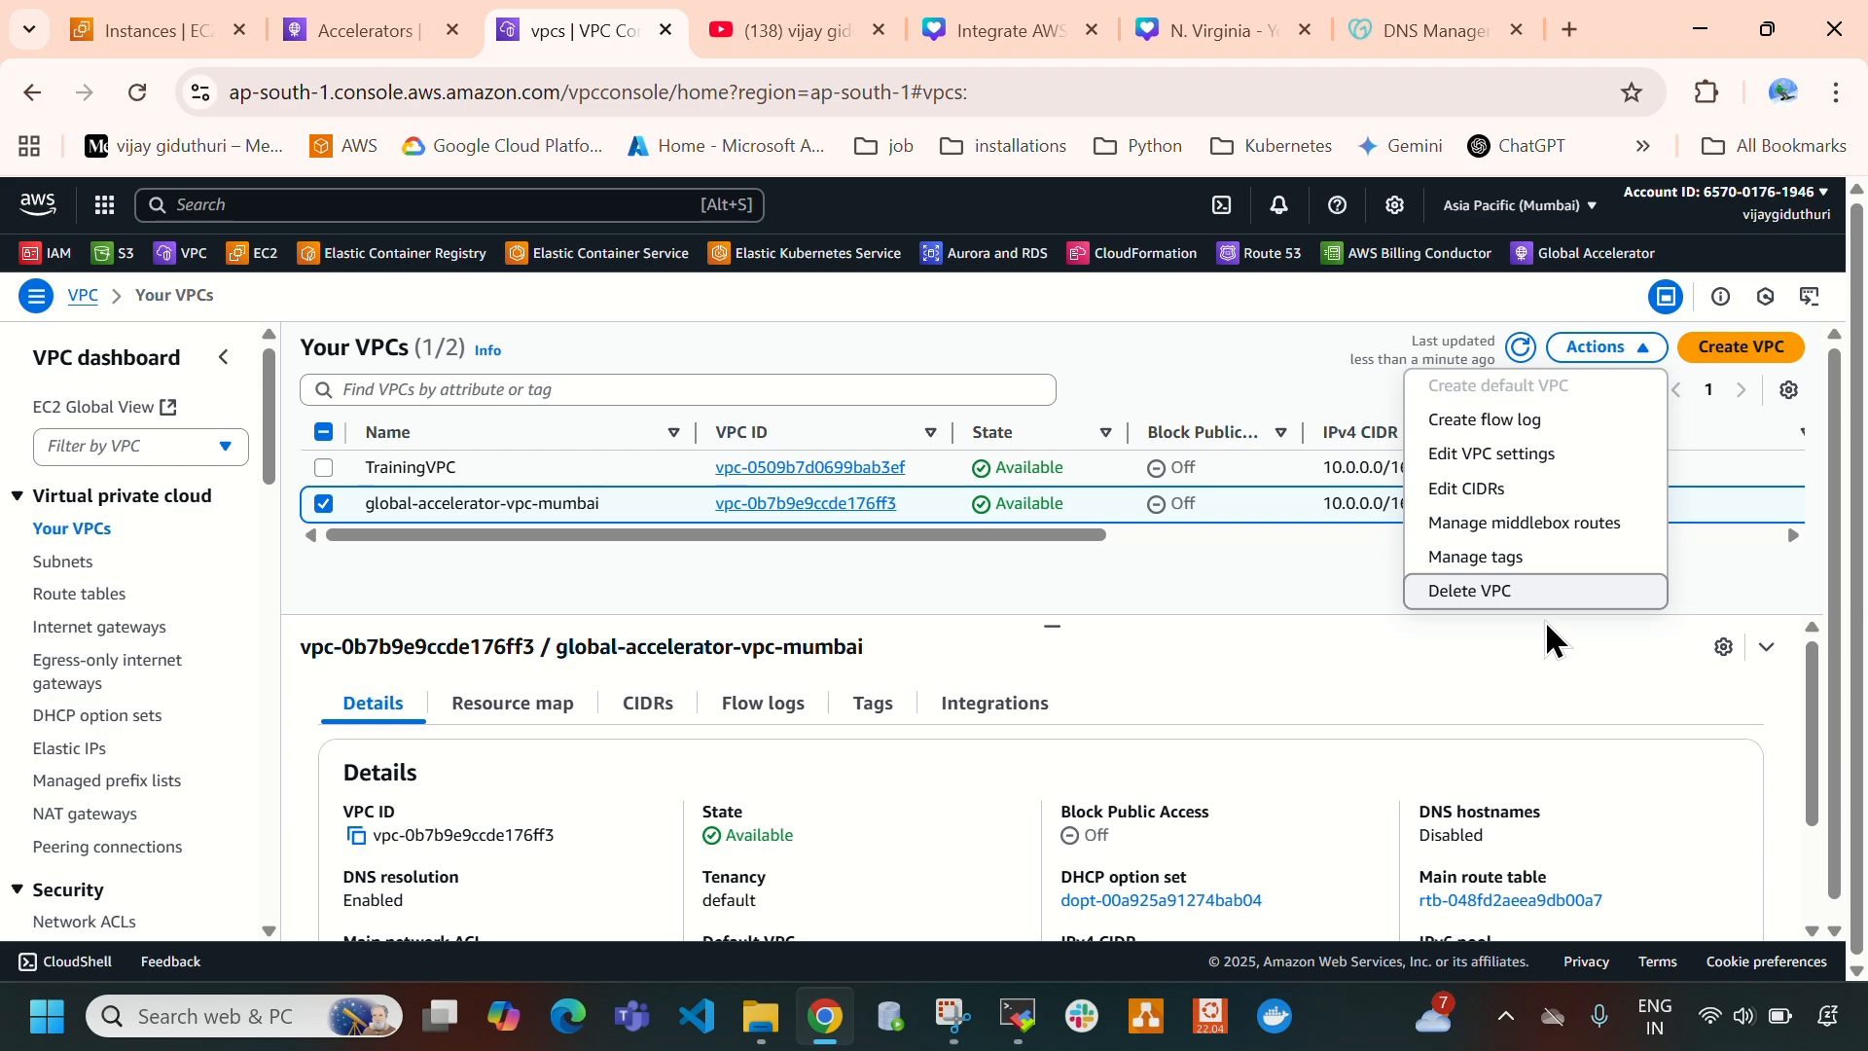
left_click(1513, 596)
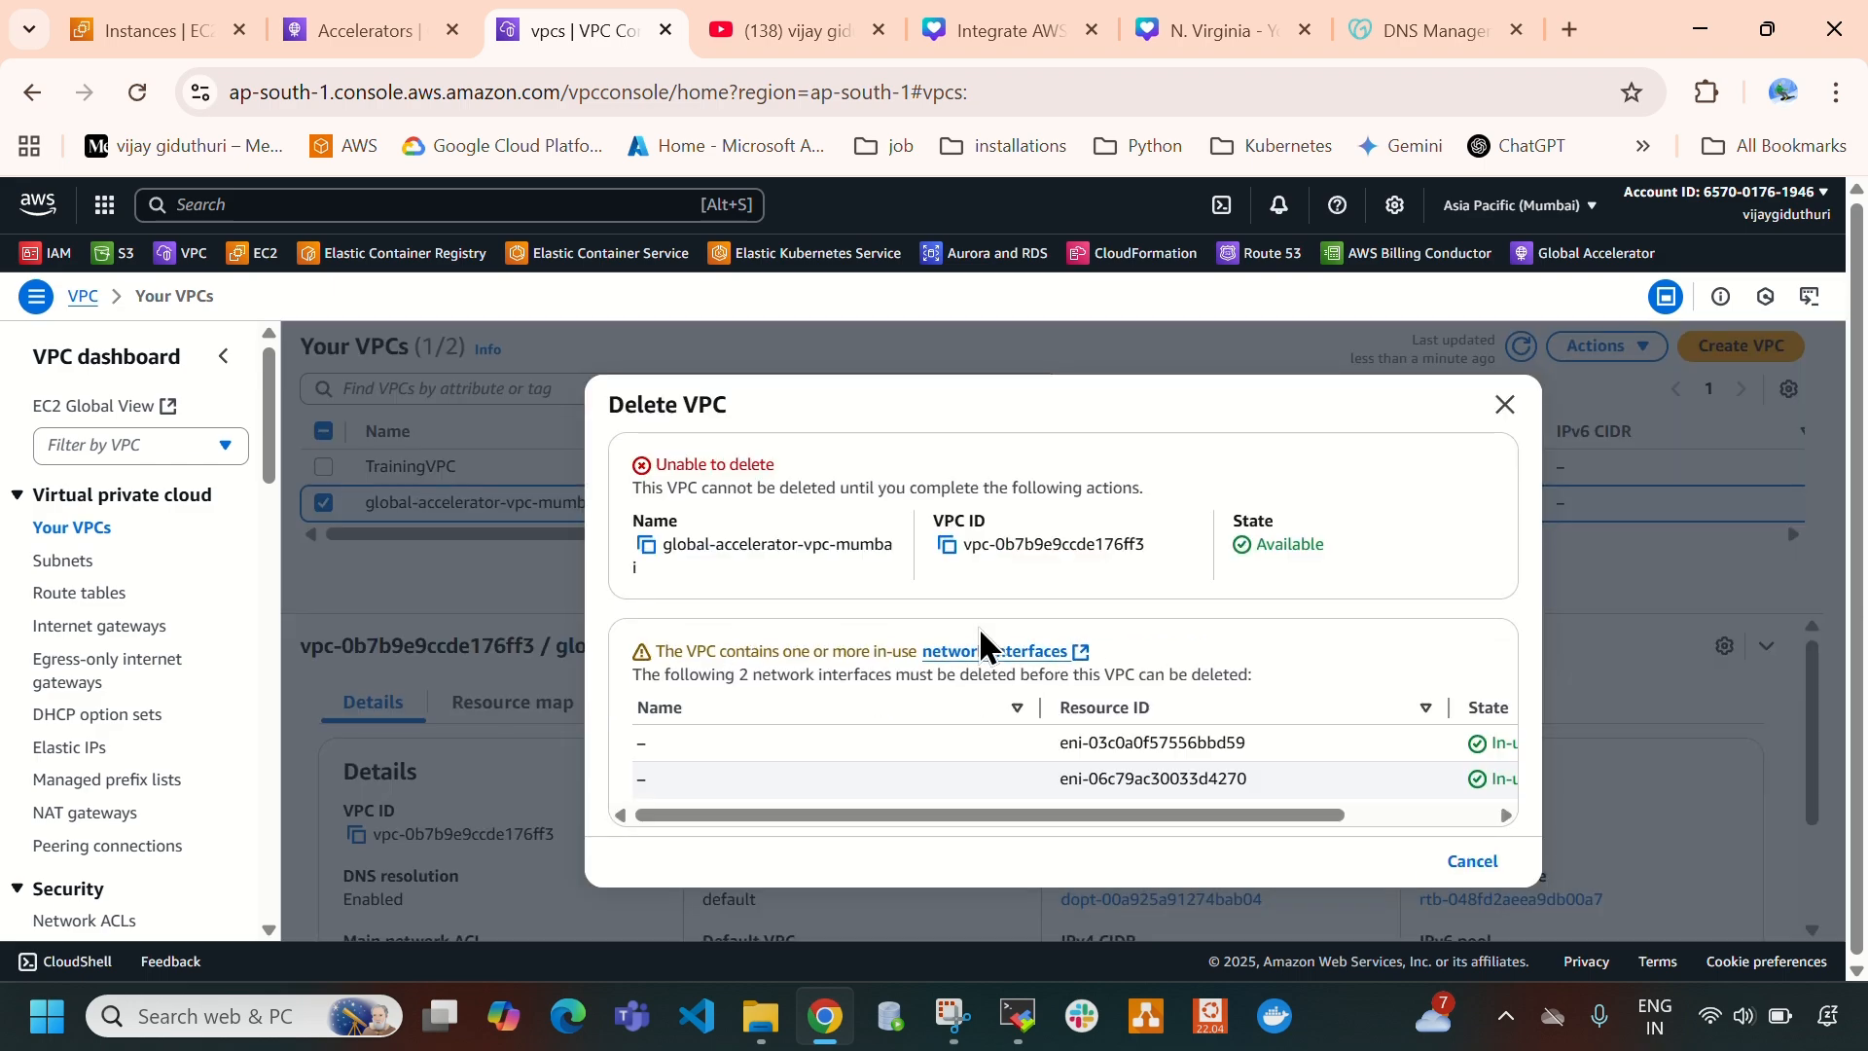
left_click_drag(709, 545, 782, 545)
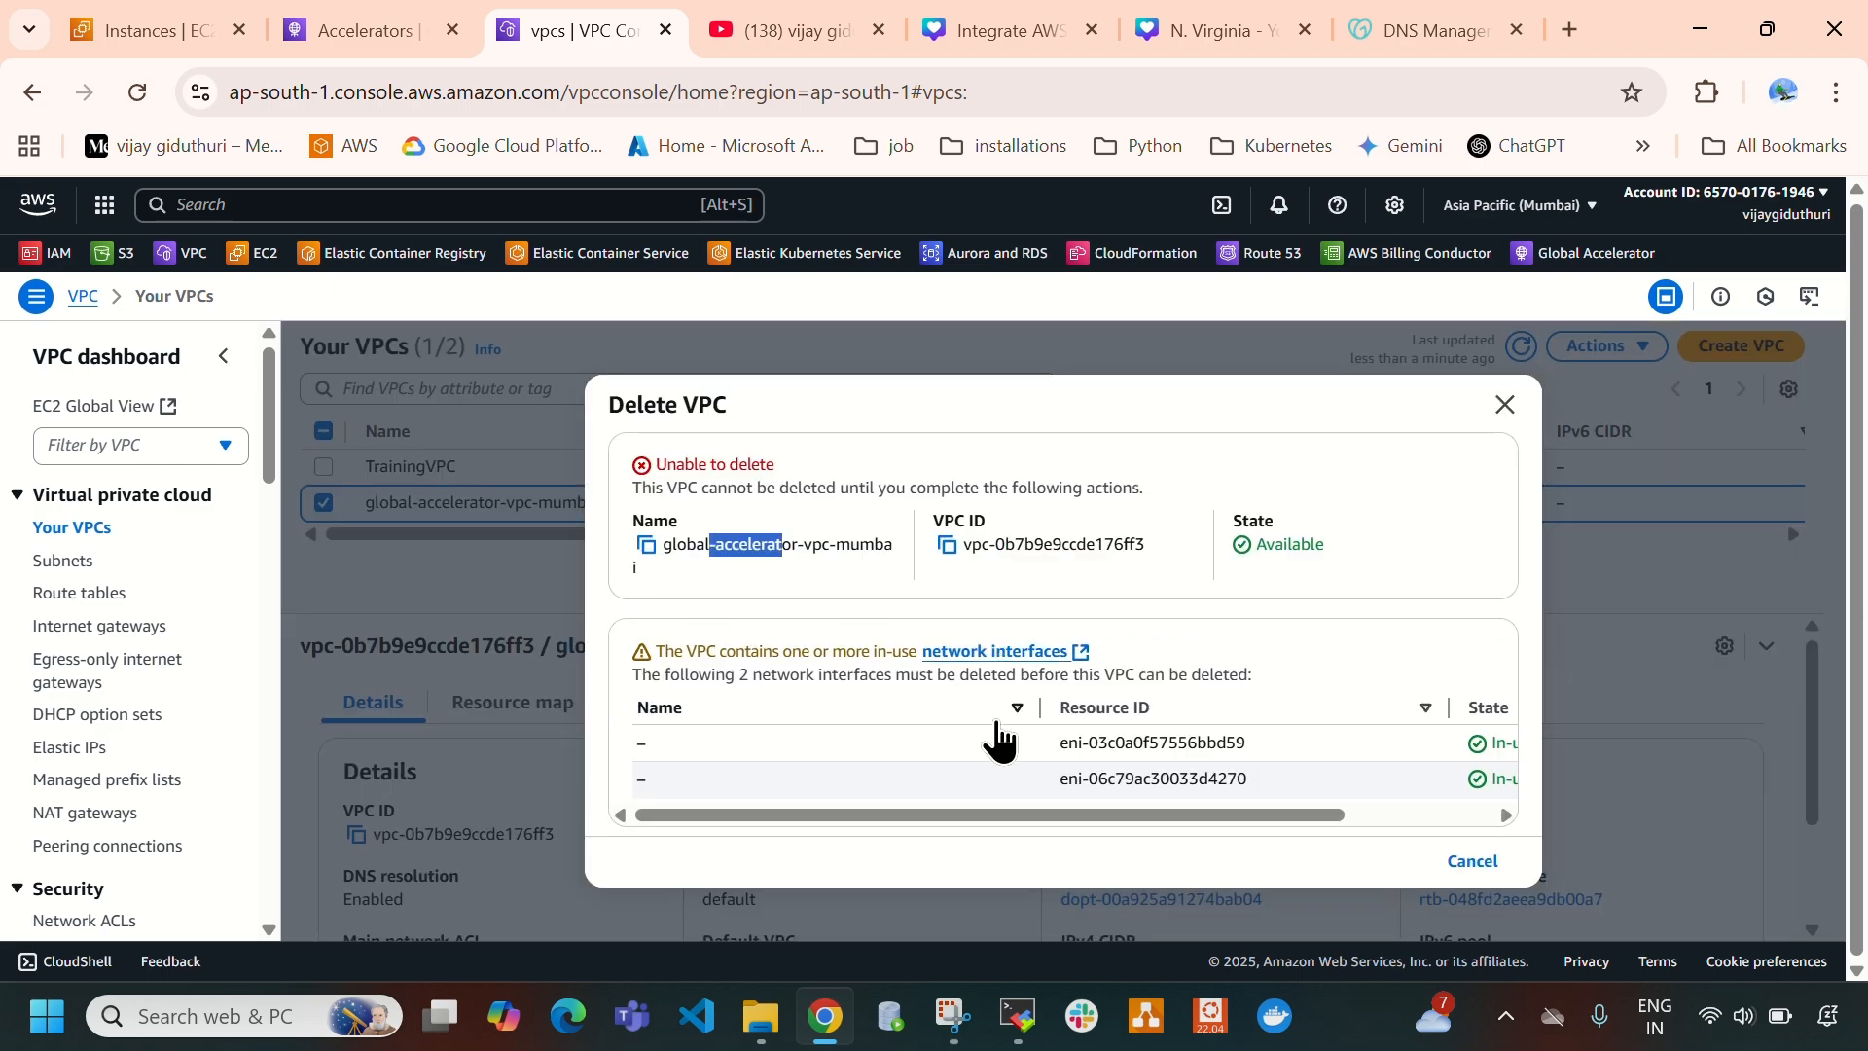
left_click_drag(1019, 816, 1310, 813)
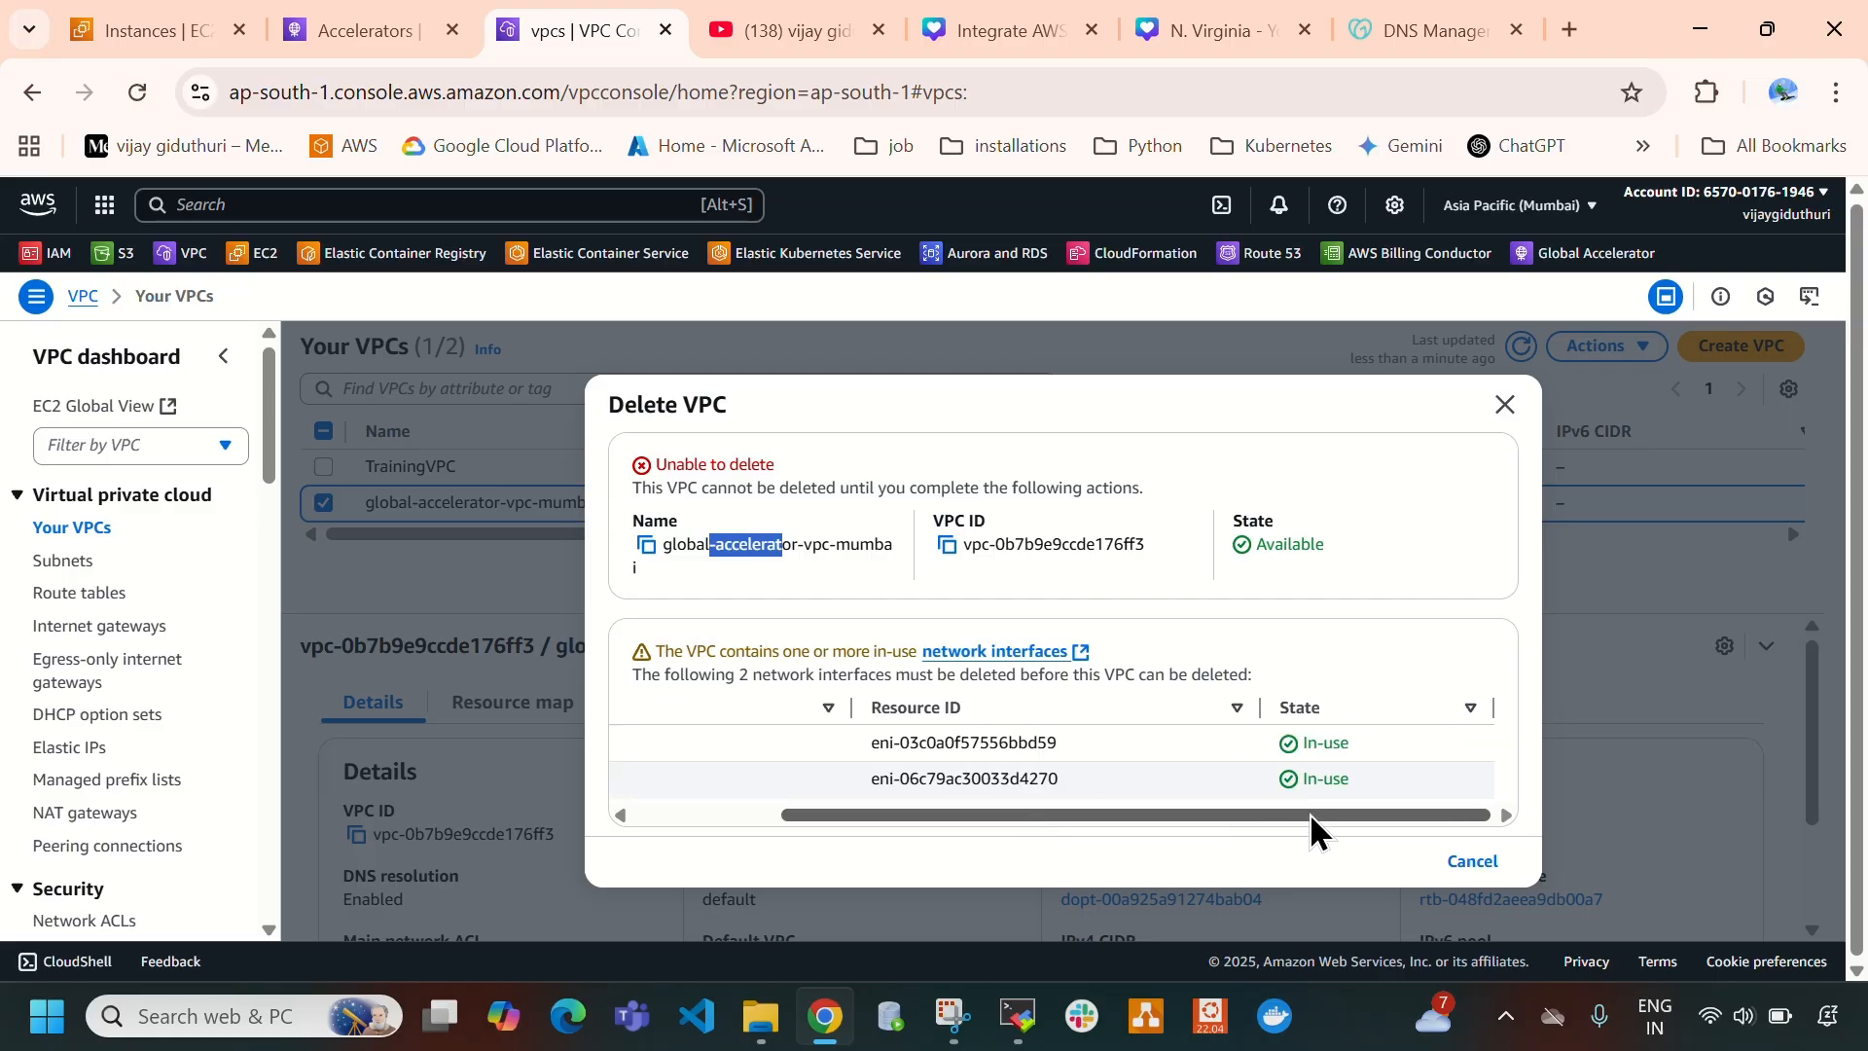
left_click(1506, 407)
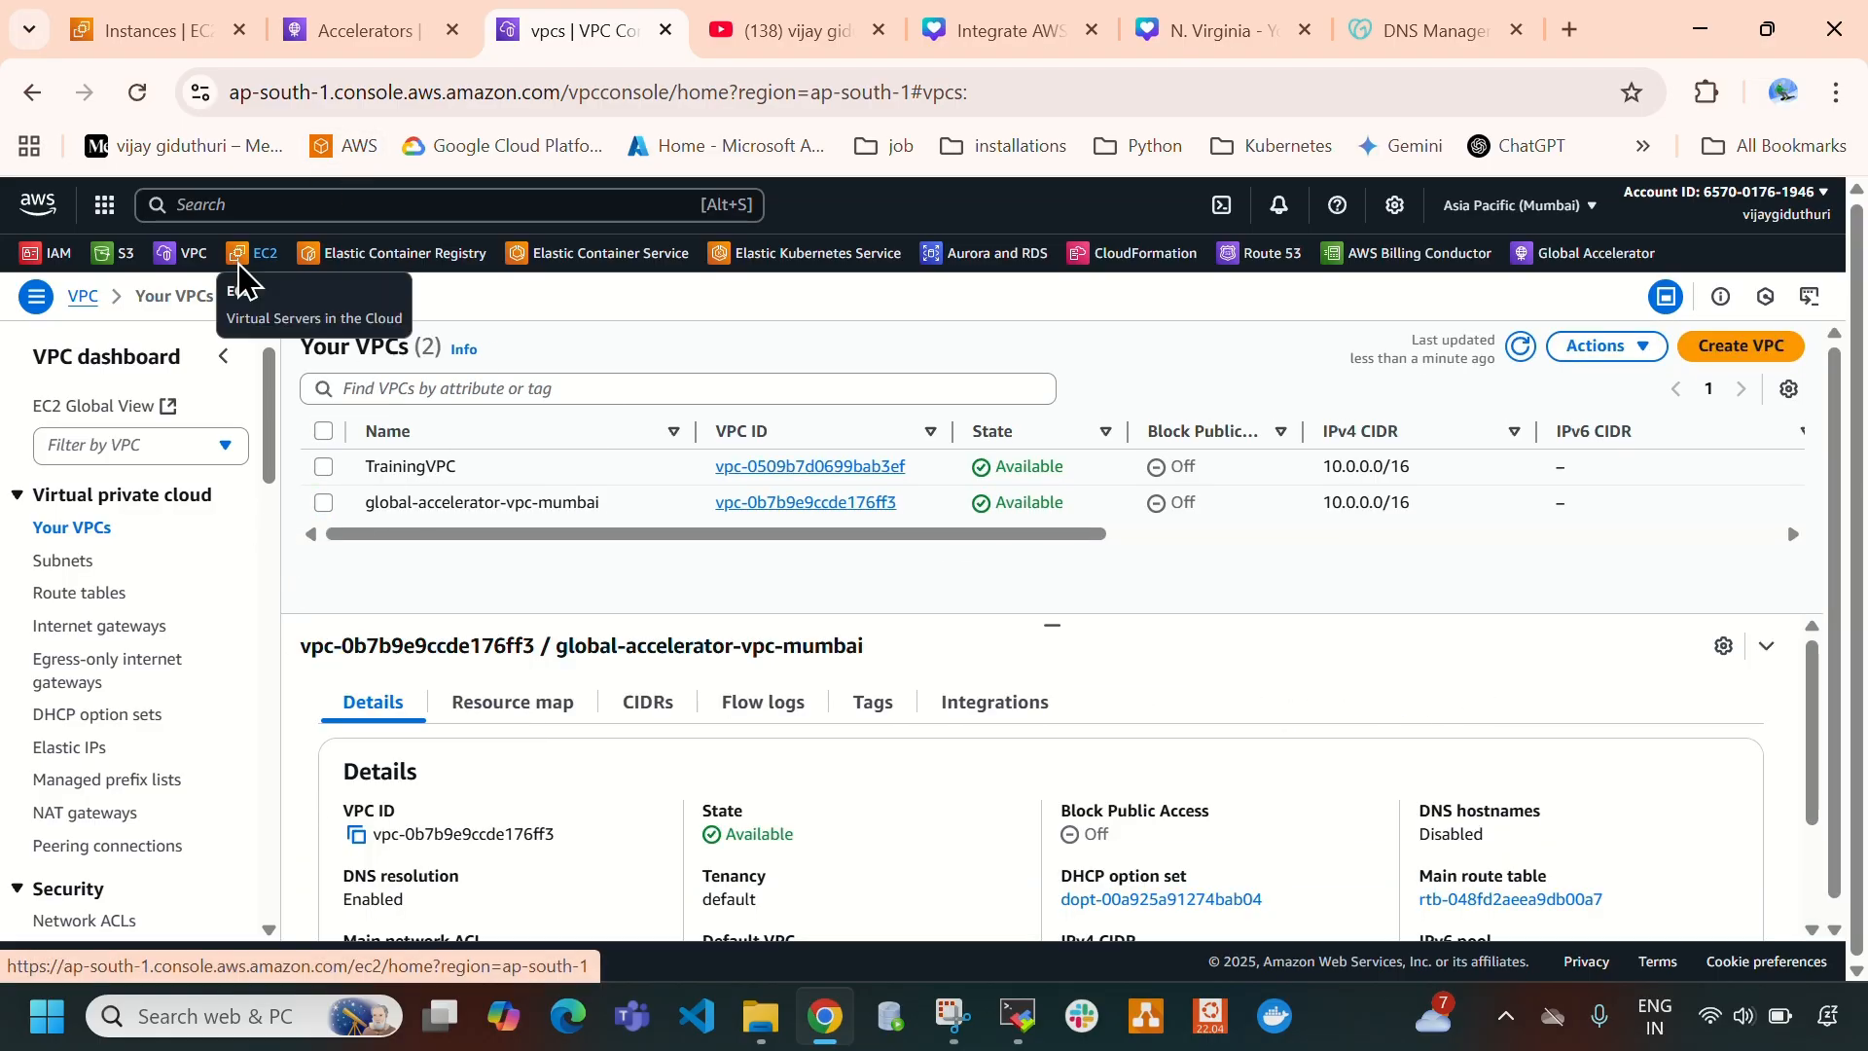
- Try to detach both EC2 network interfaces in the Mumbai region and read the reason given for each
left_click(255, 255)
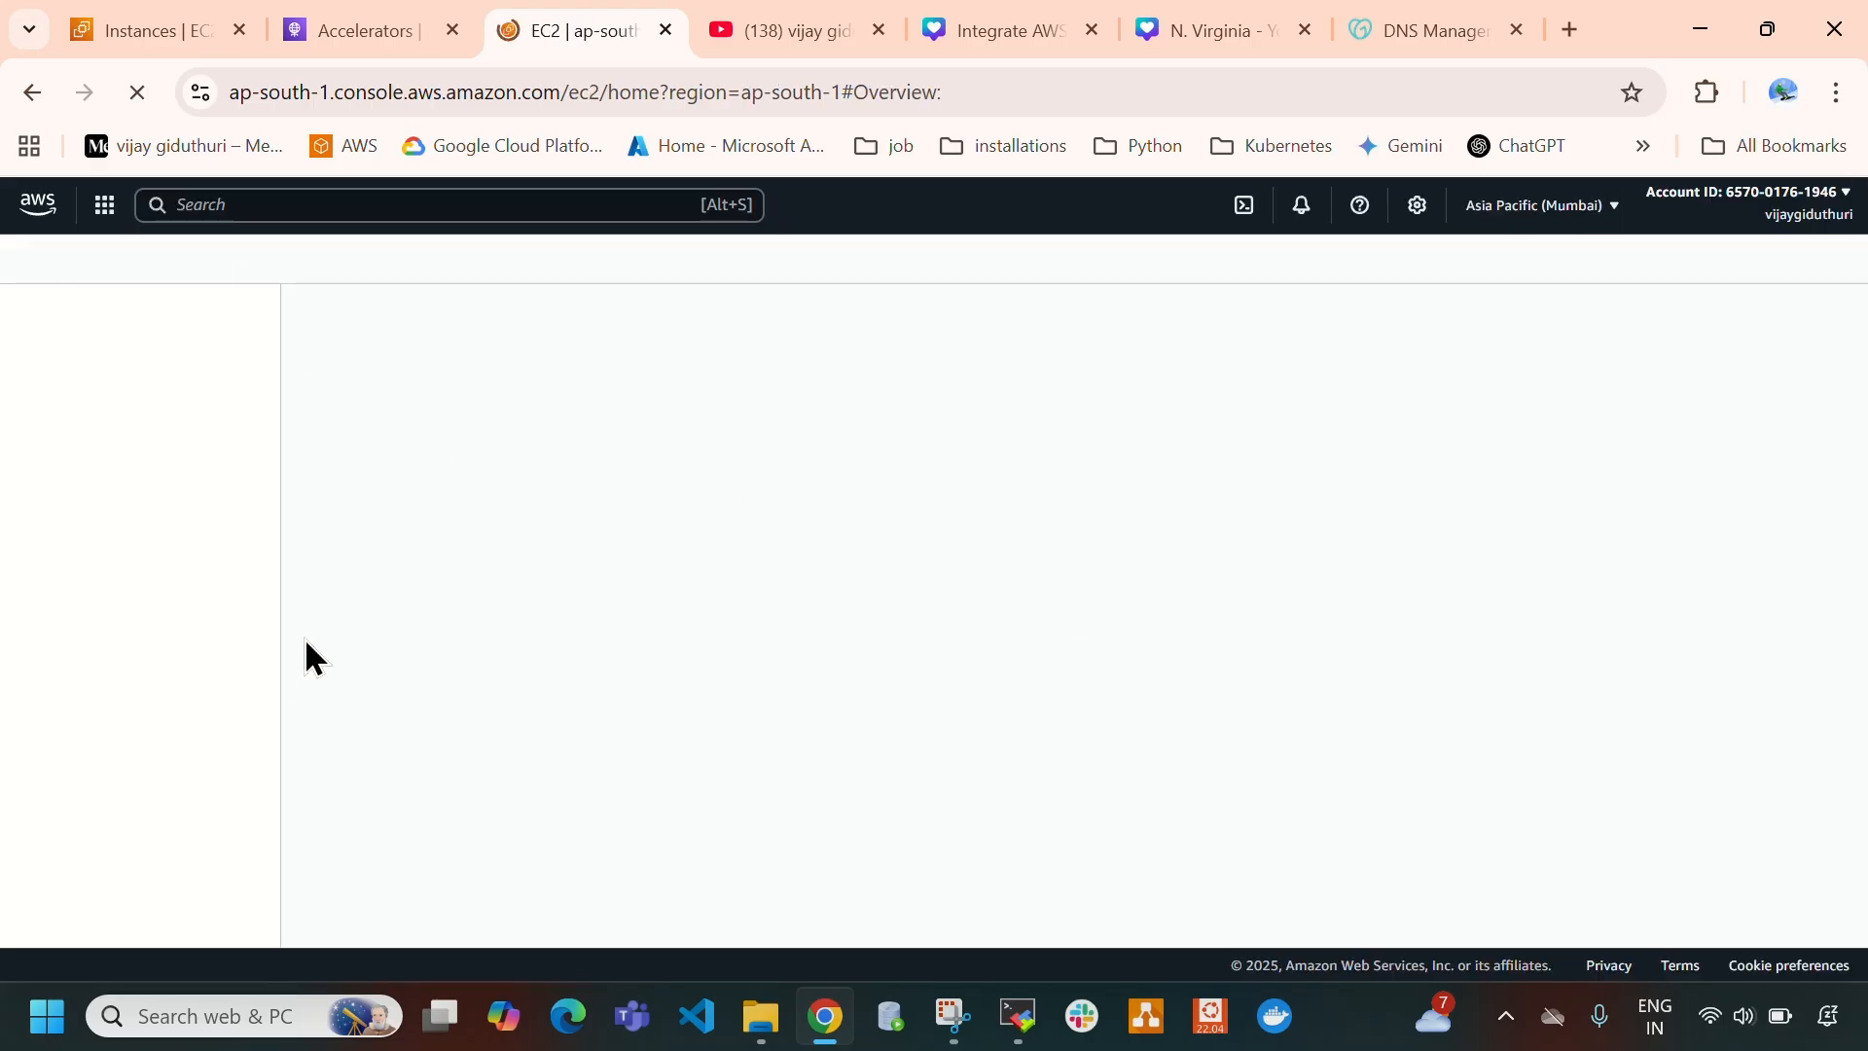
scroll(54, 530, "down", 3)
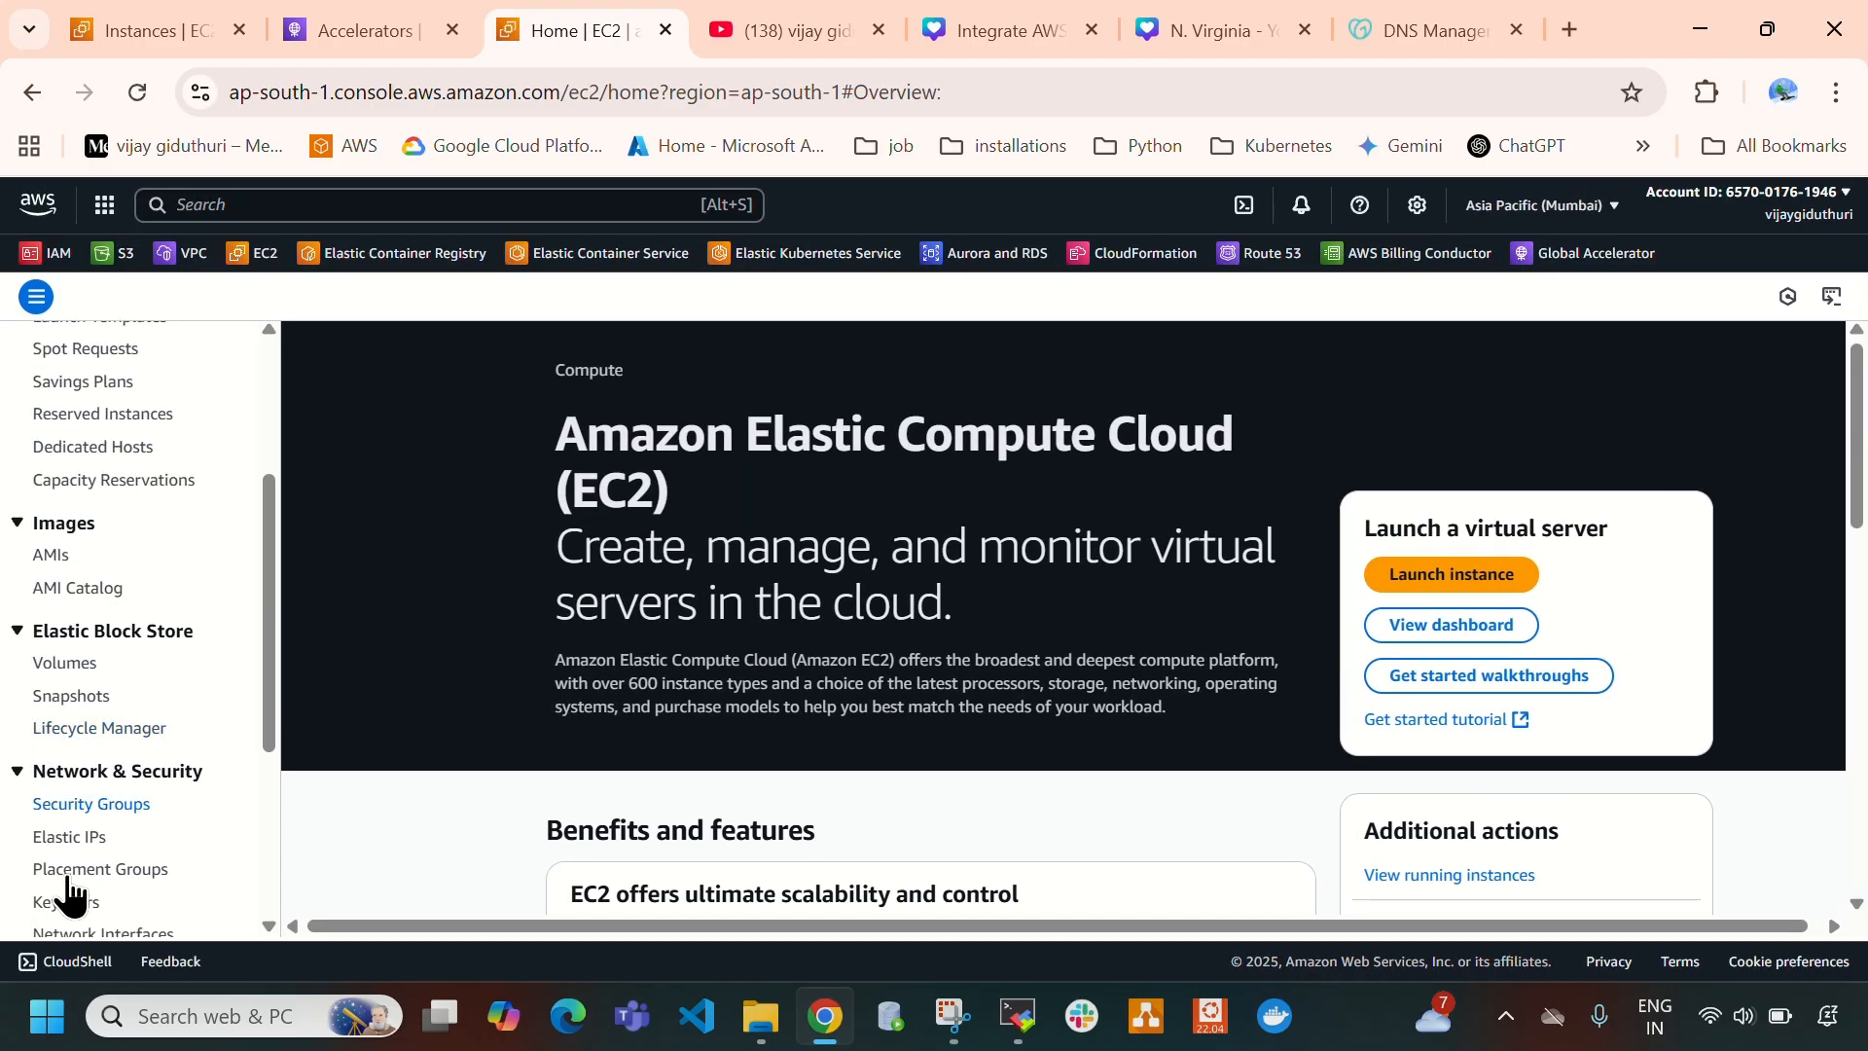
scroll(84, 778, "down", 1)
scroll(92, 740, "down", 1)
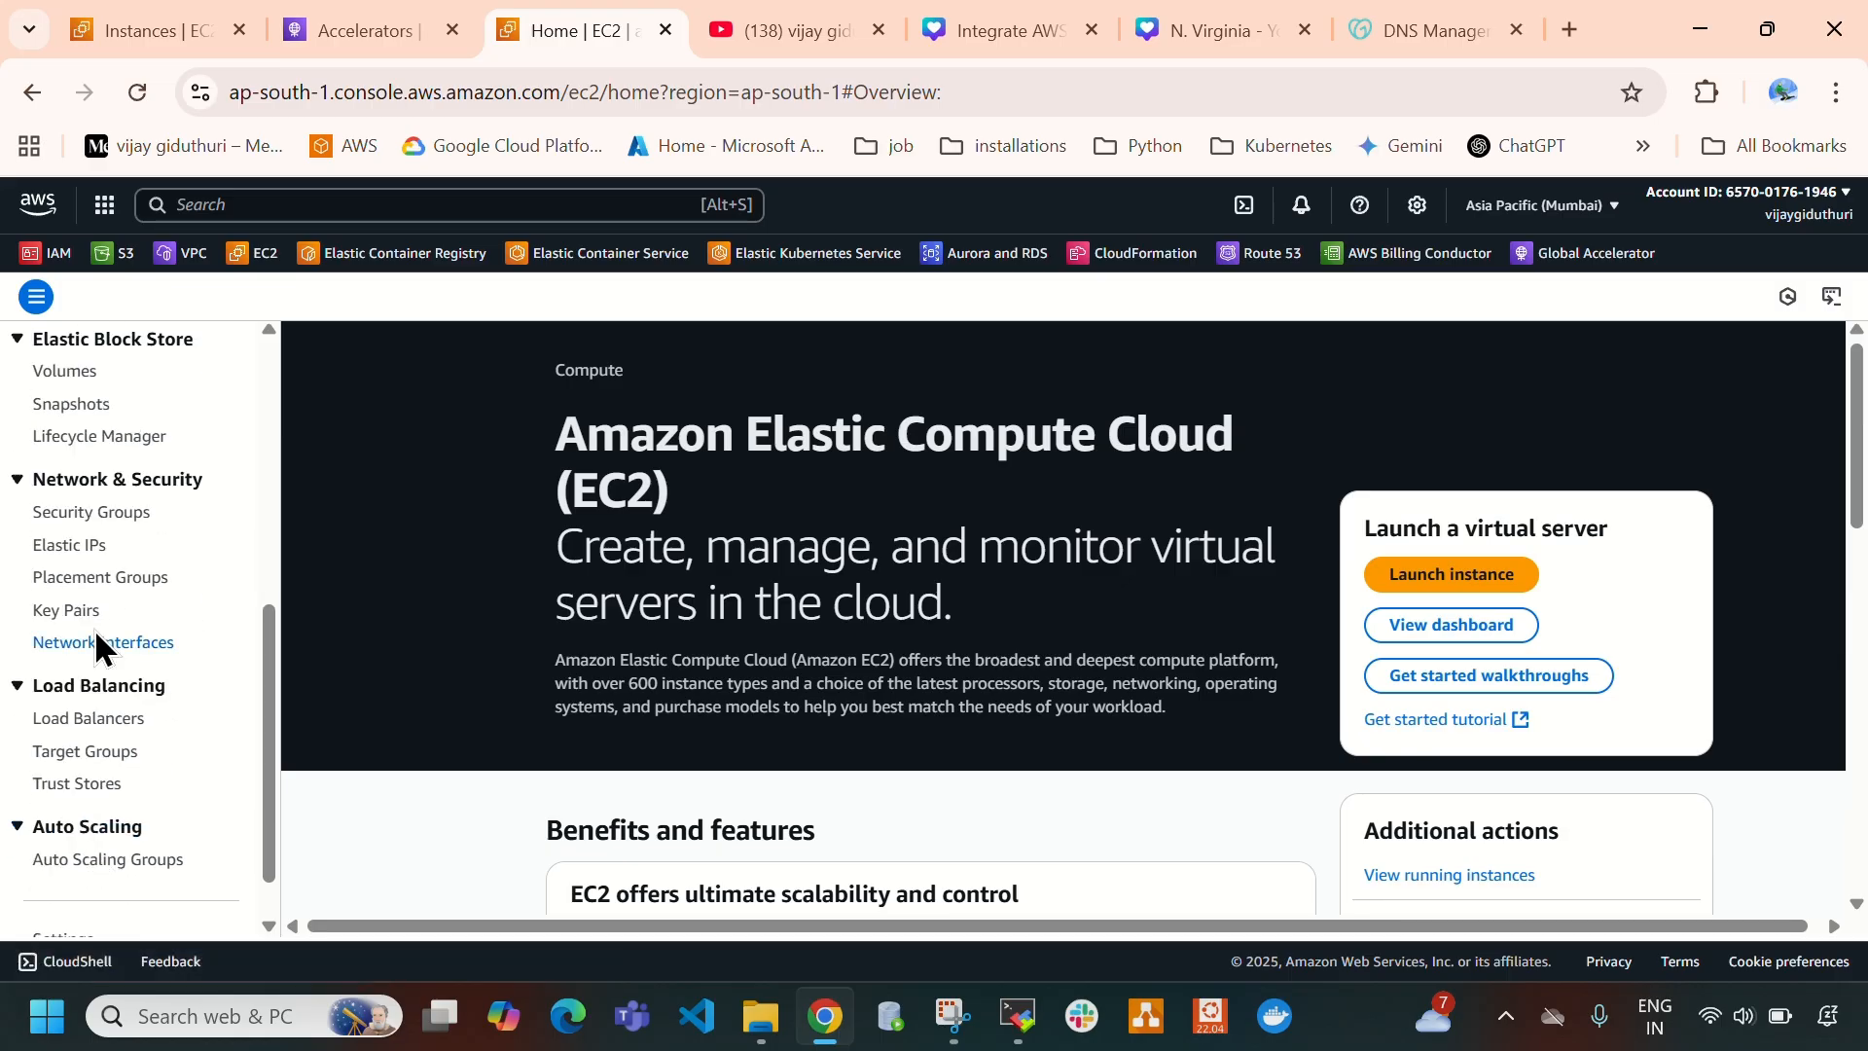
scroll(97, 642, "up", 1)
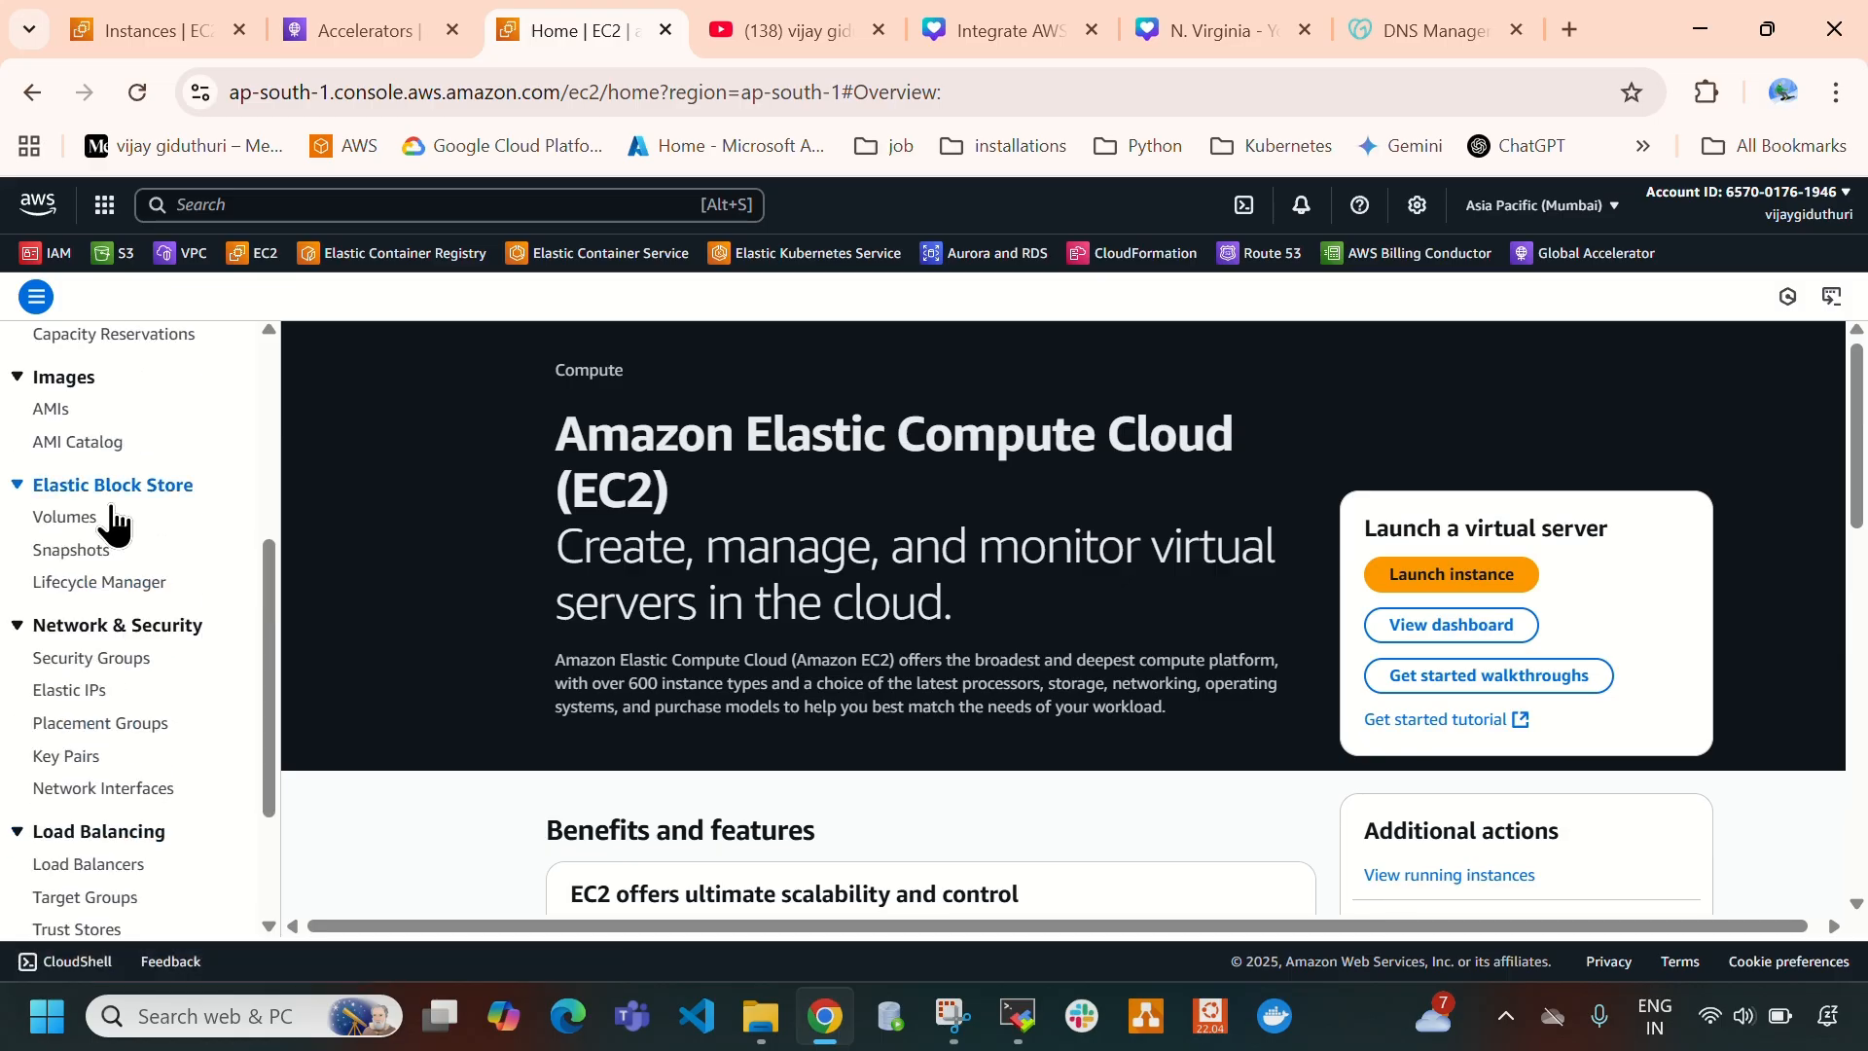
left_click(79, 787)
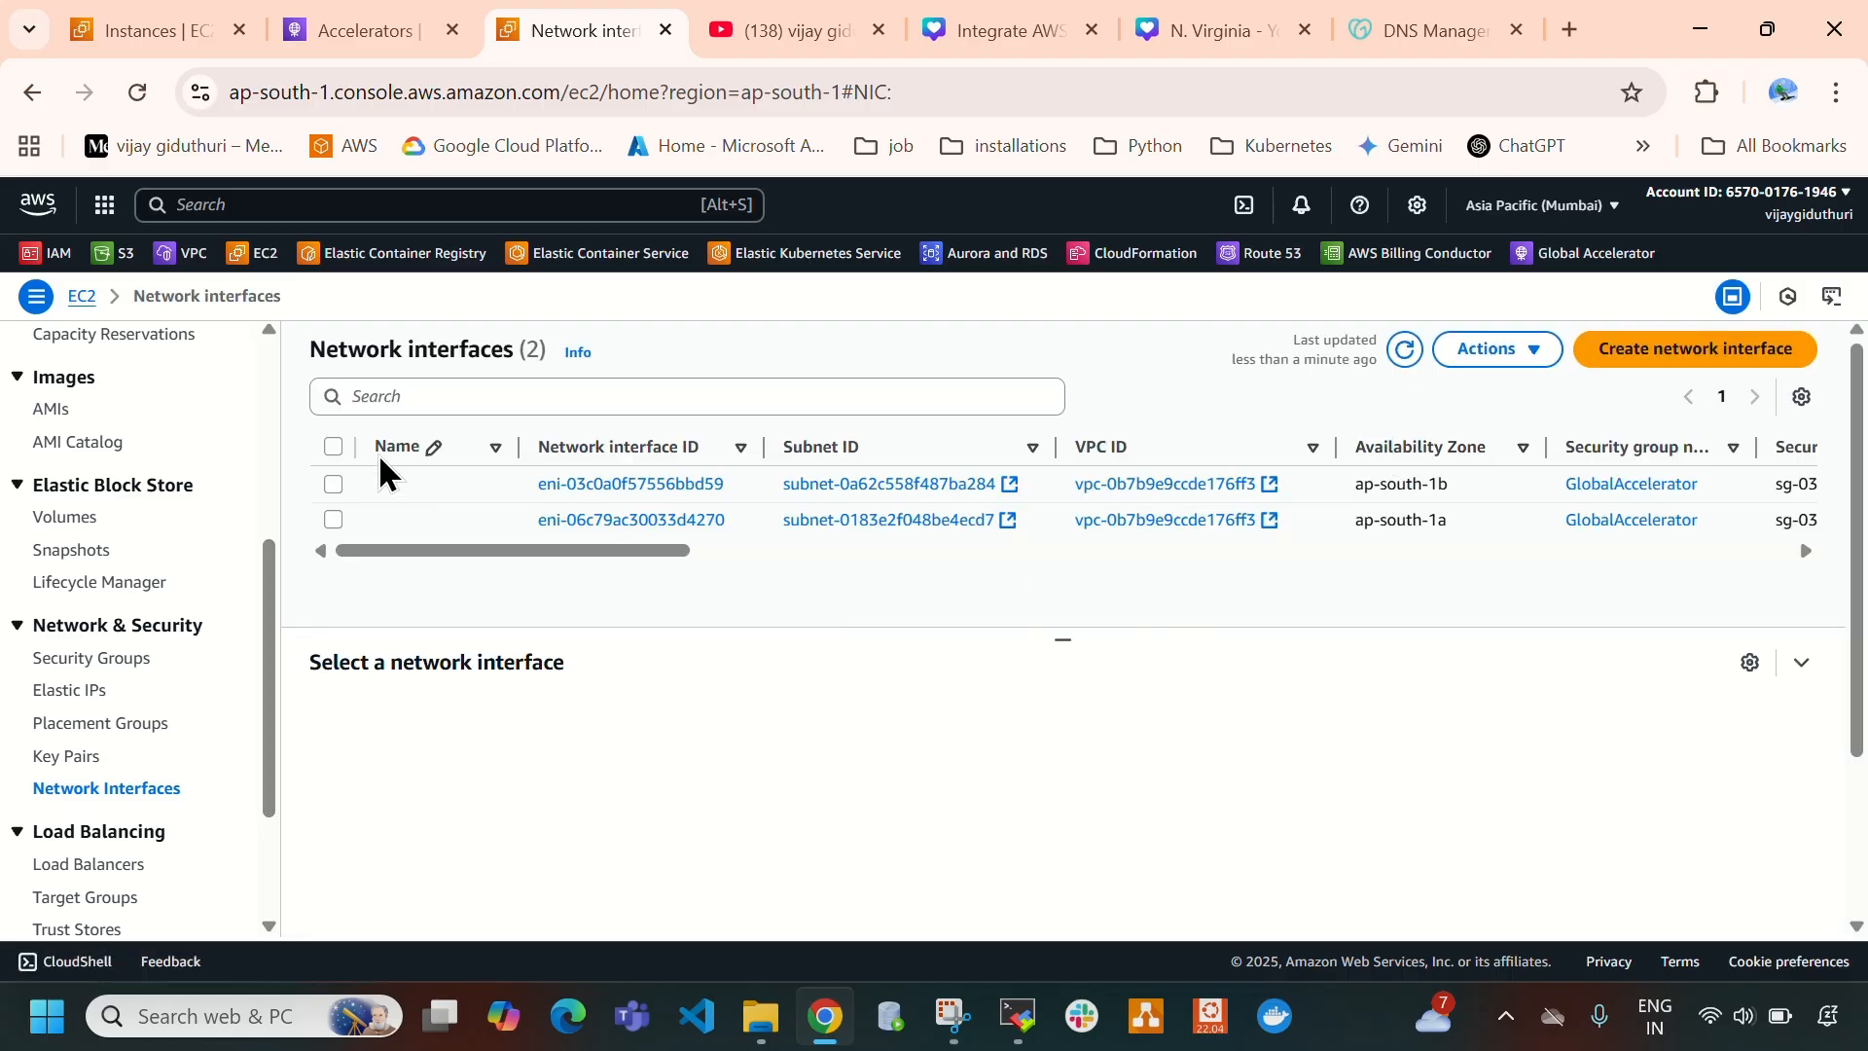
left_click(333, 446)
left_click(1489, 351)
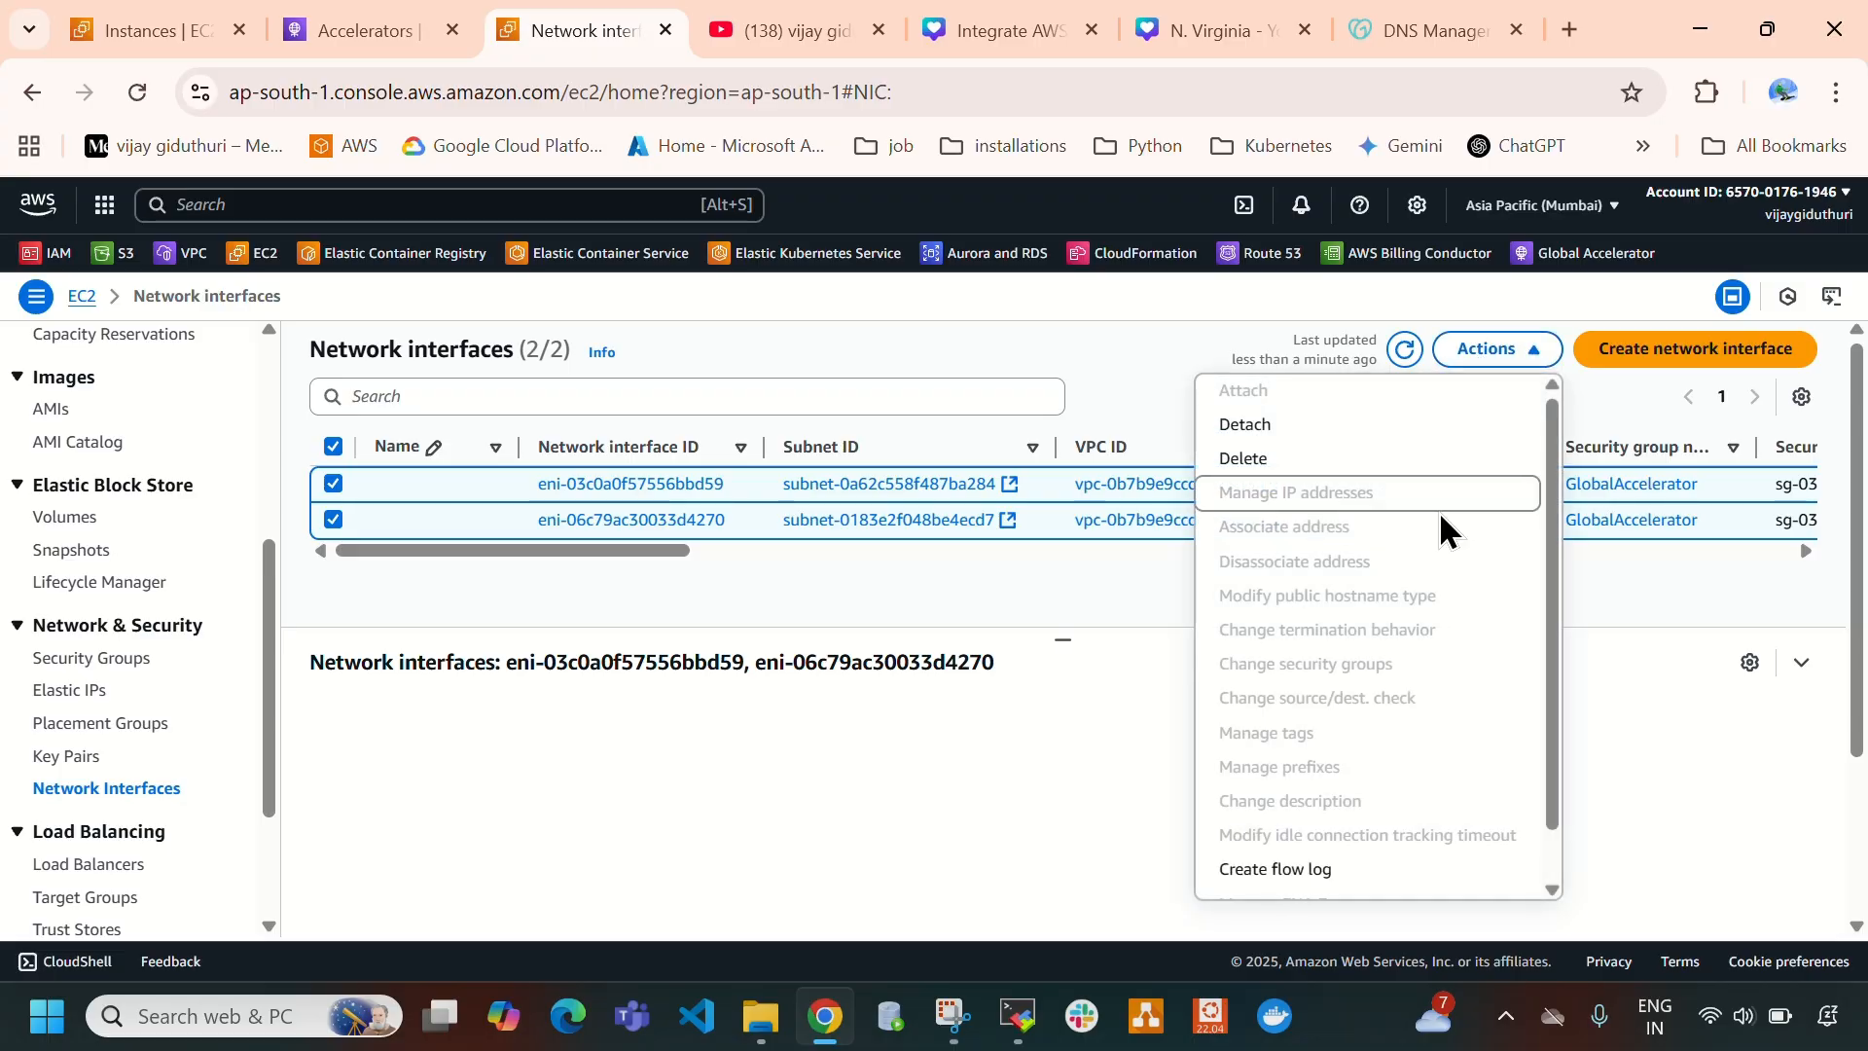
left_click(1279, 427)
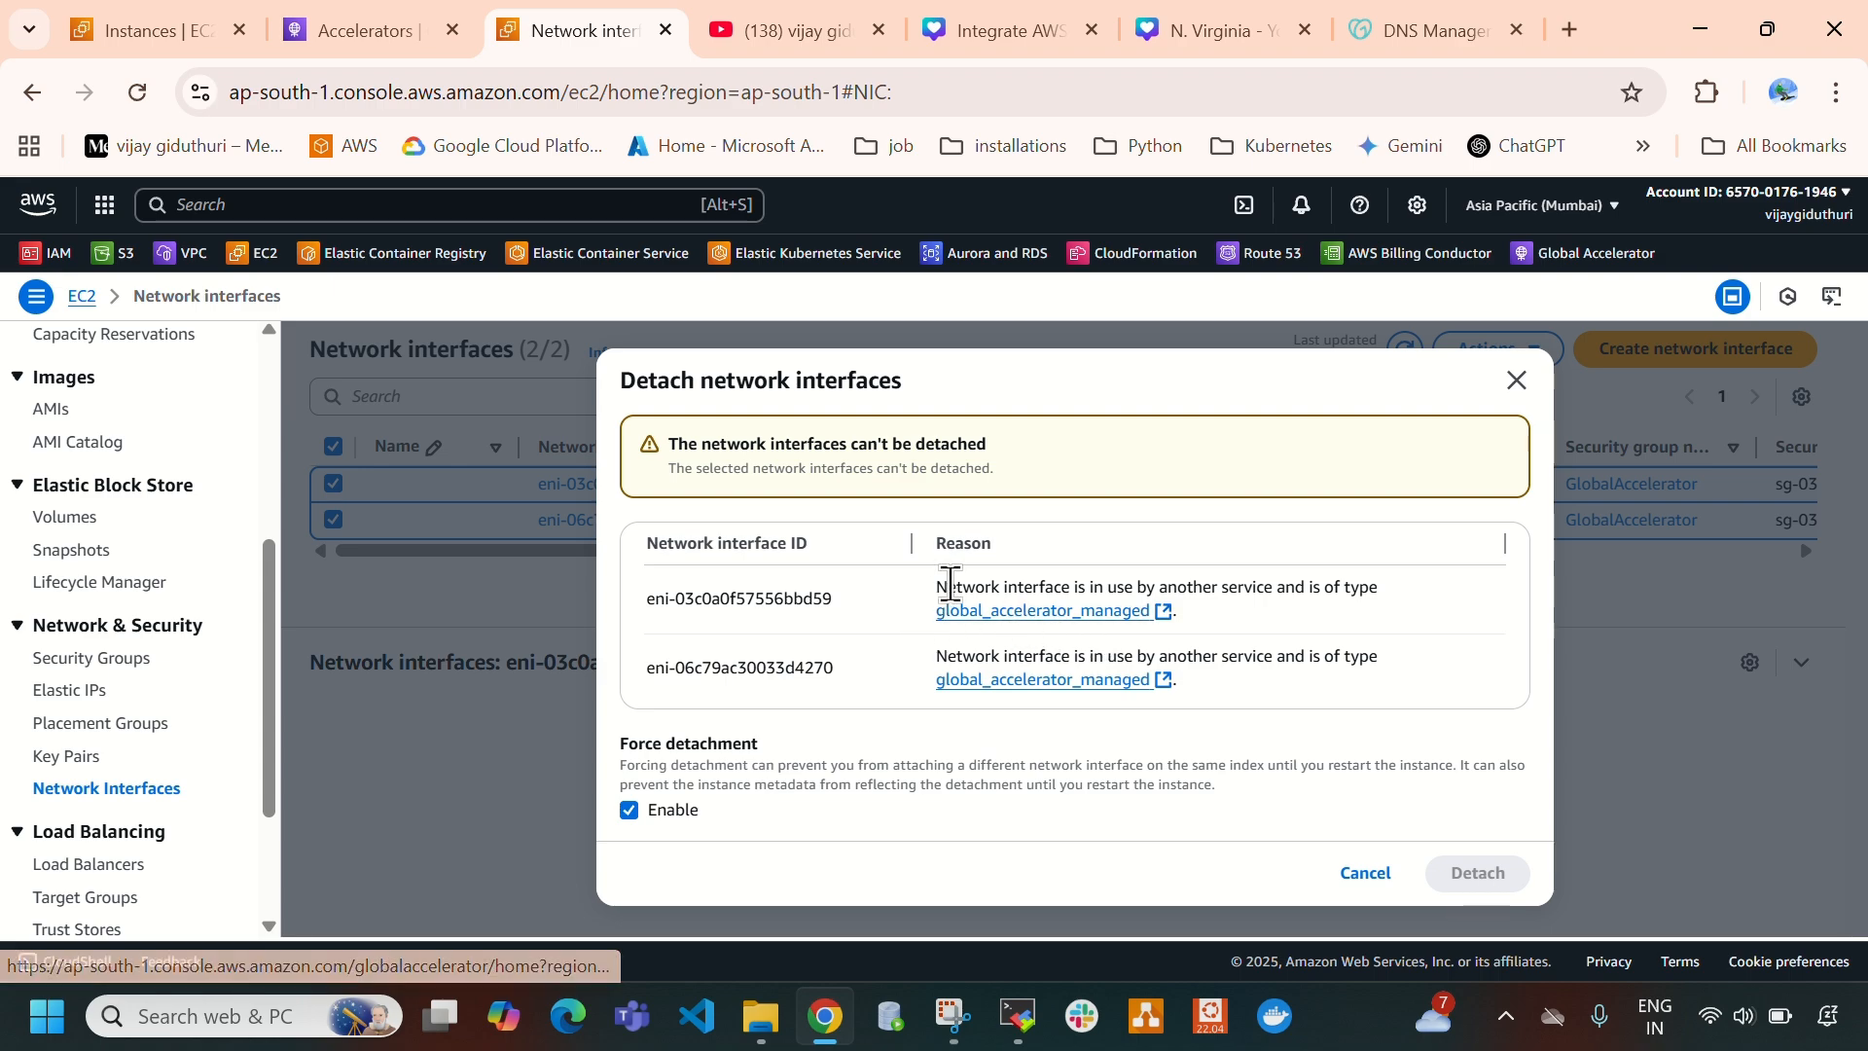
left_click_drag(948, 587, 1372, 592)
left_click(1380, 604)
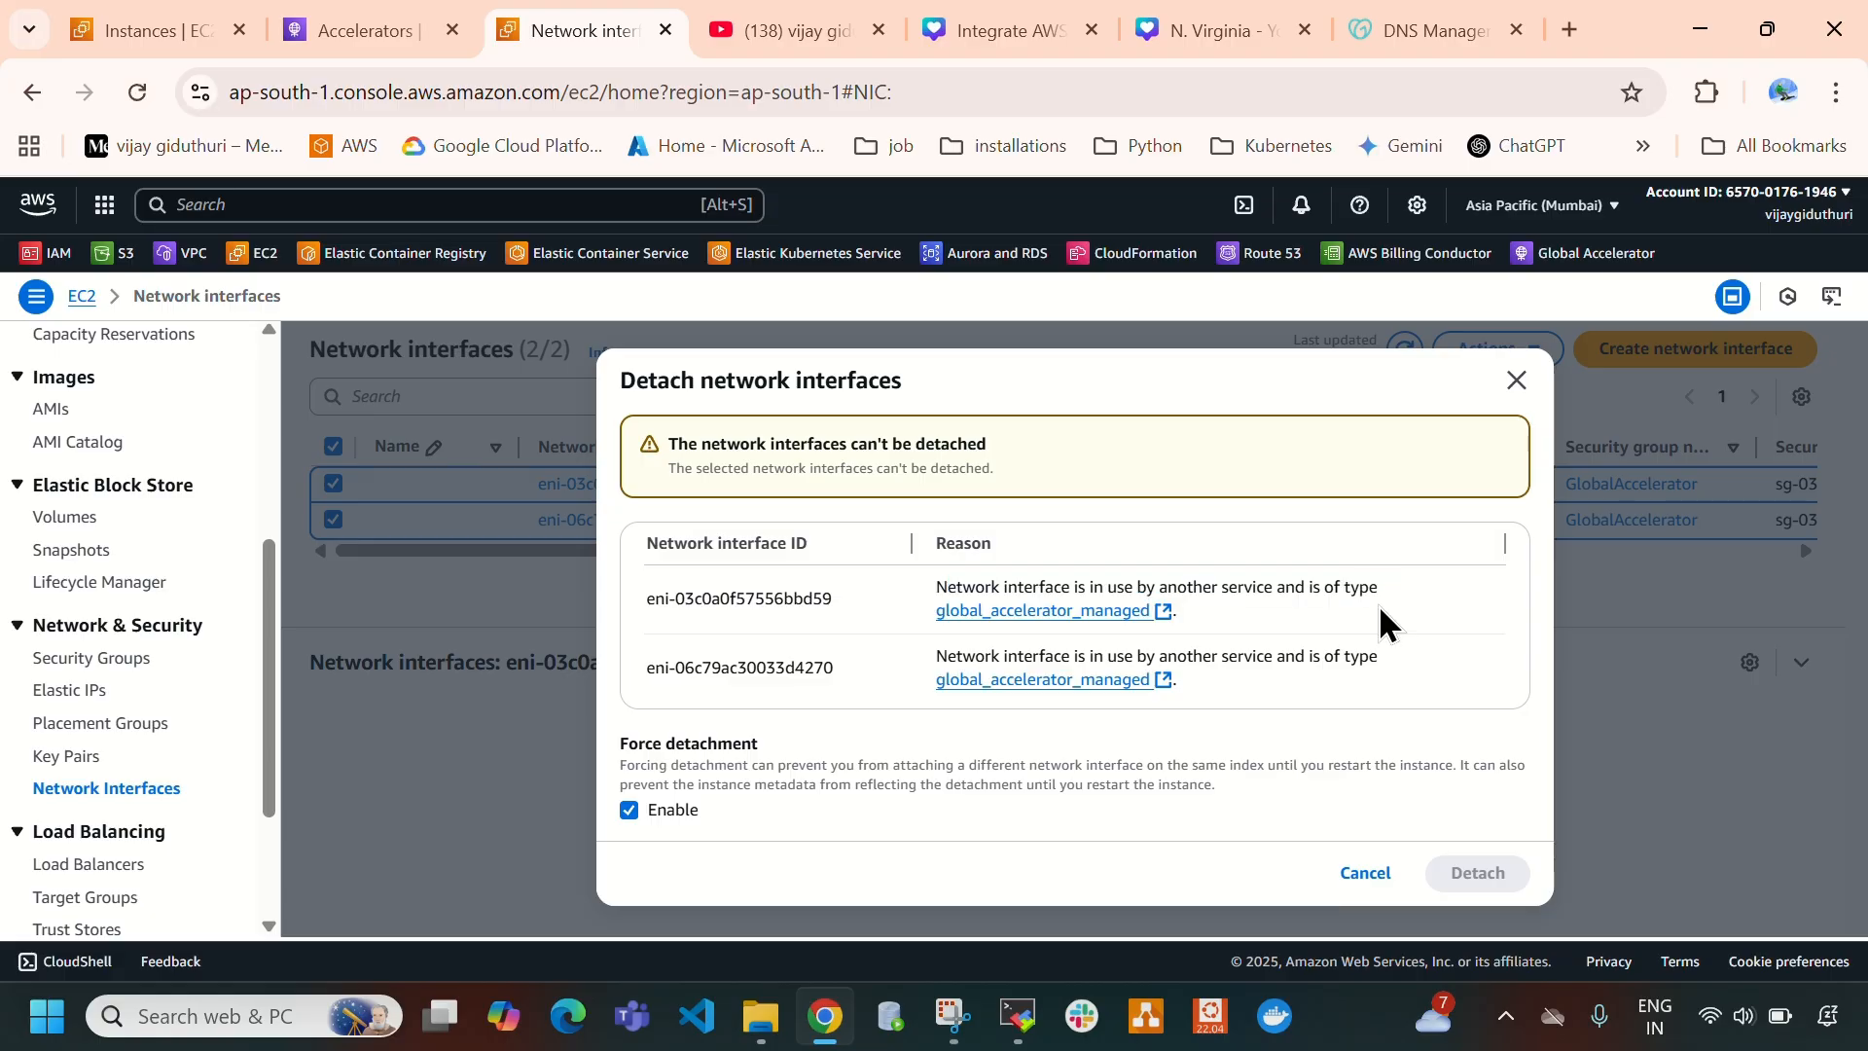
- Follow the global_accelerator_managed link to check the accelerators and cross-account attachments, and cancel the pending network interface detachment
left_click(998, 613)
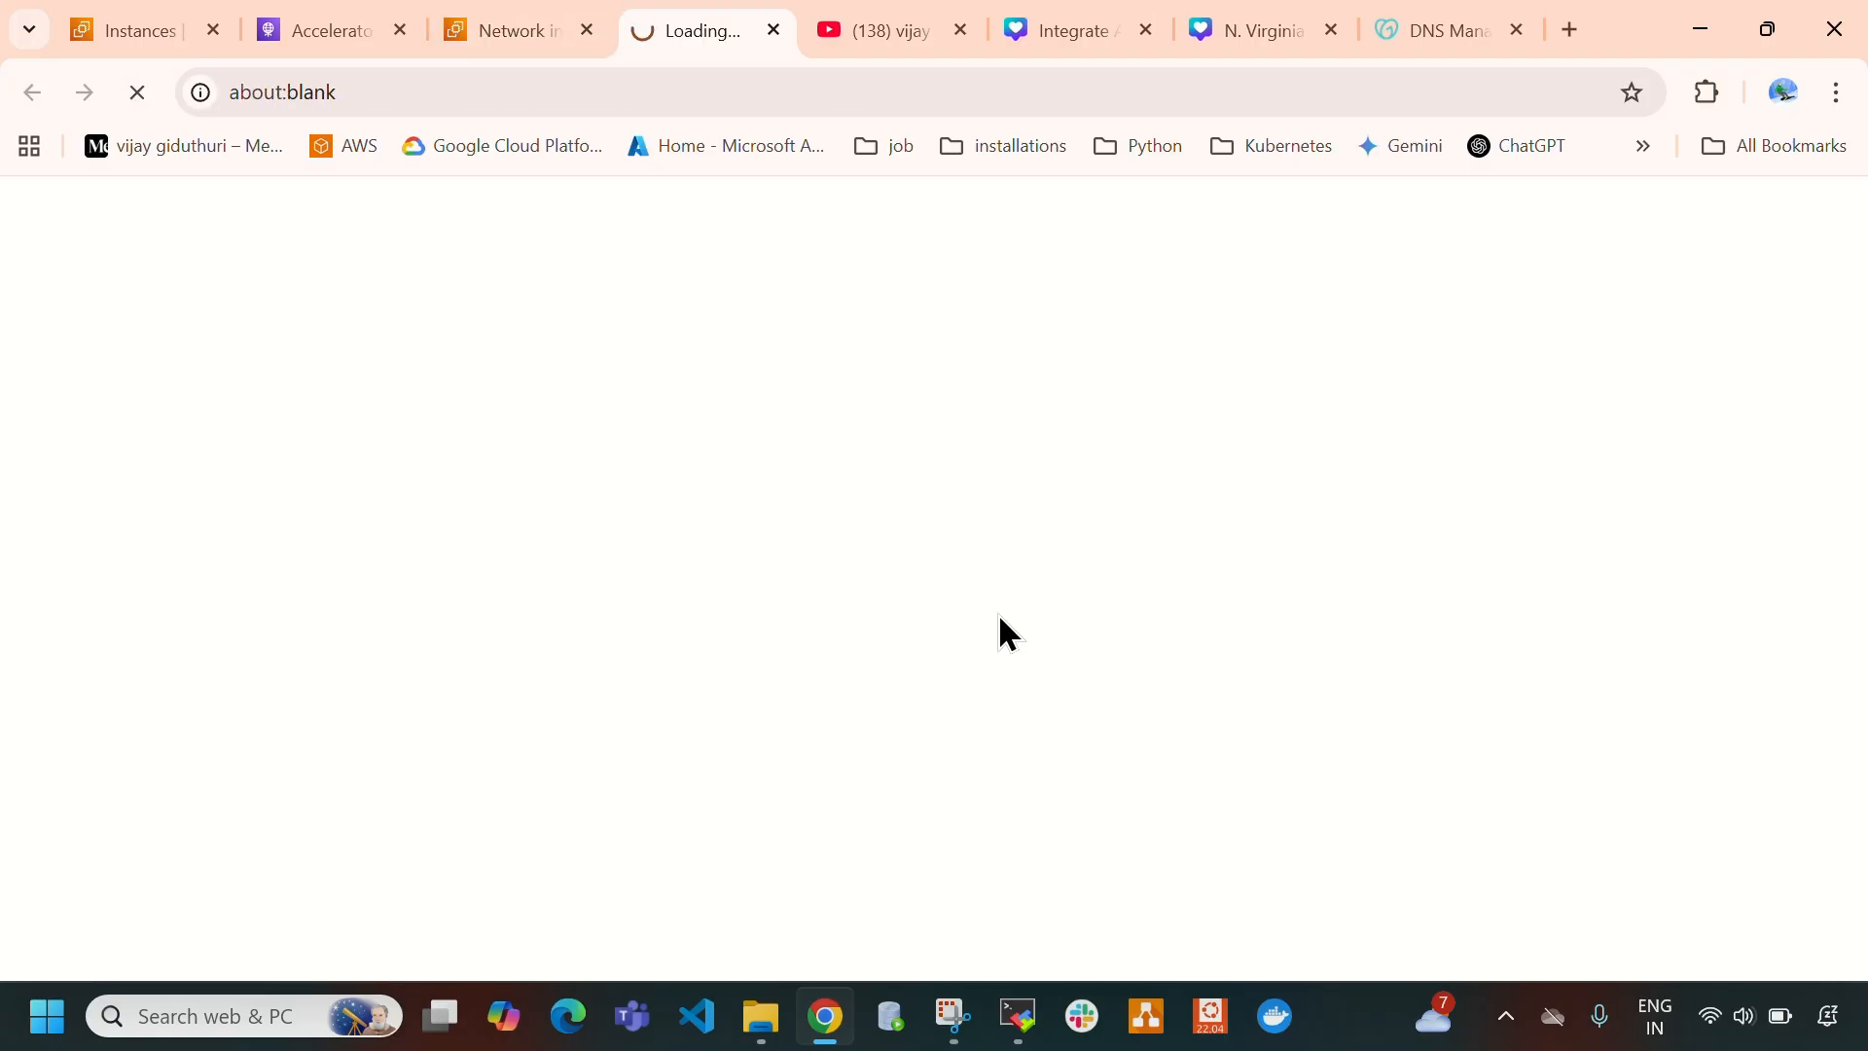
left_click(519, 33)
left_click(671, 31)
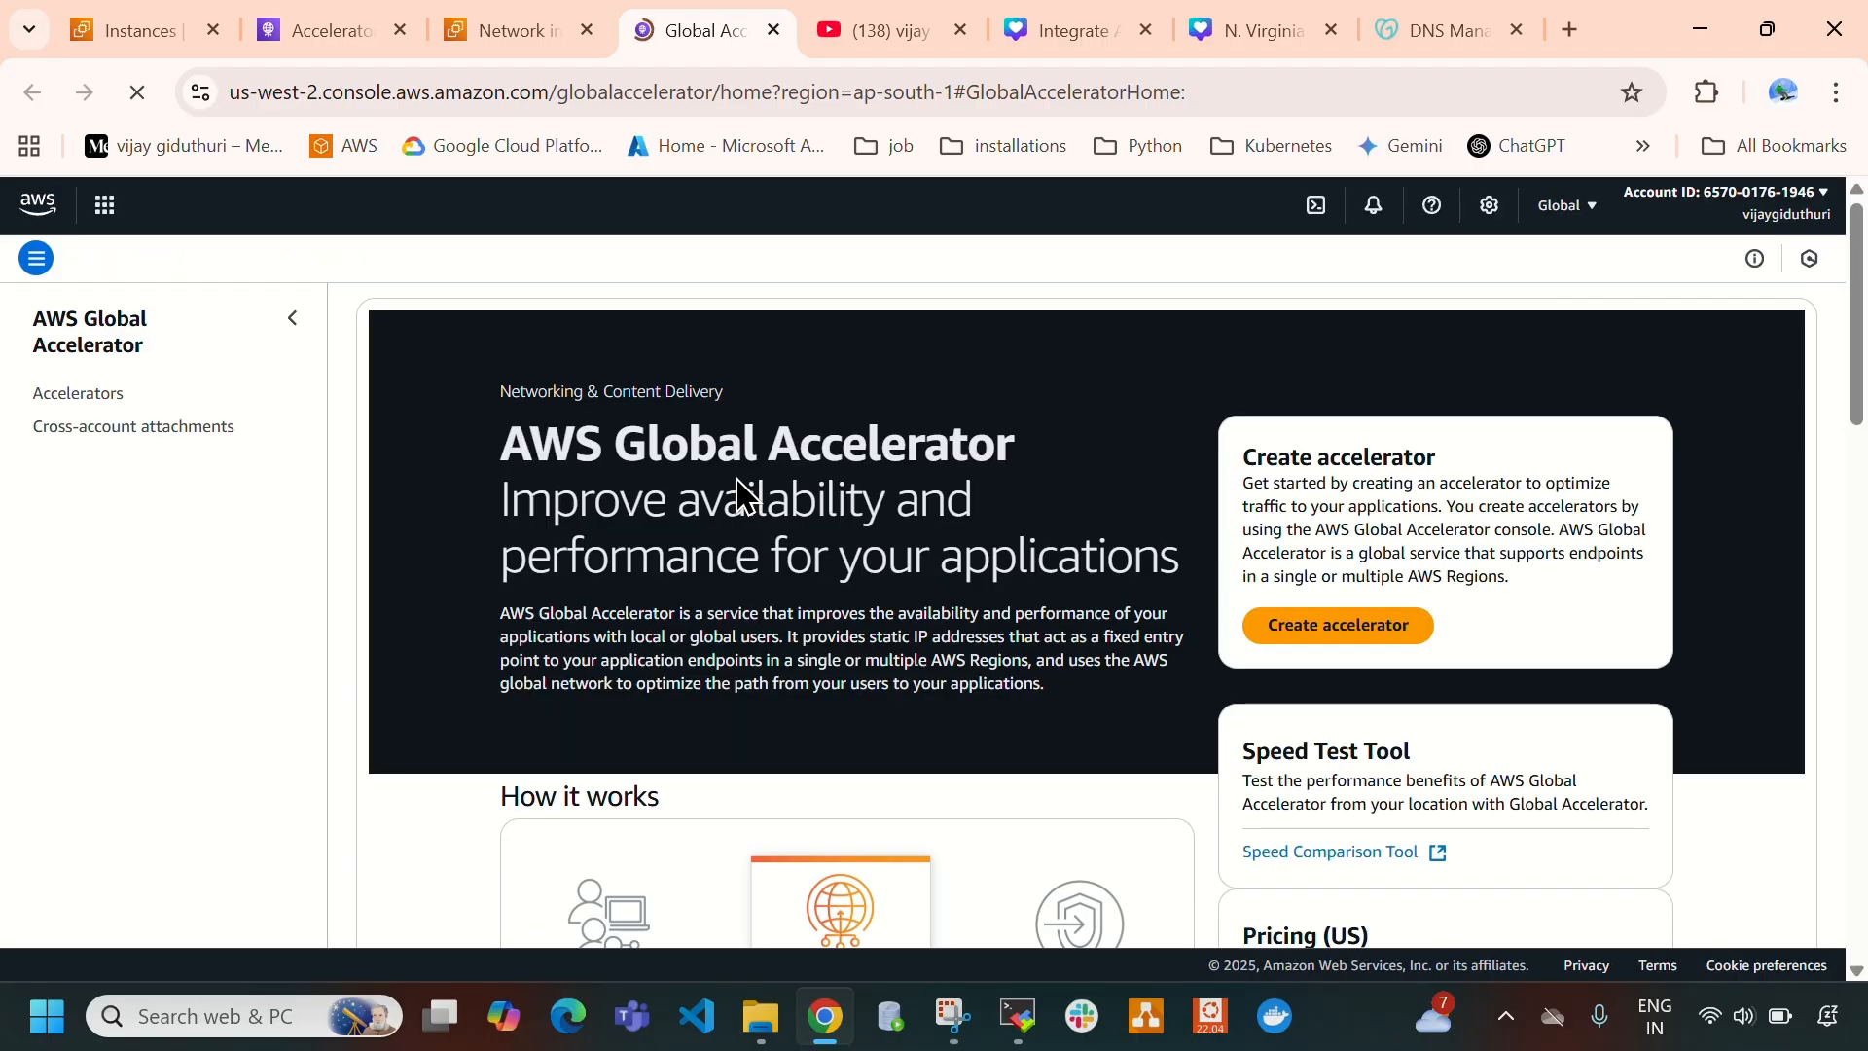
left_click(87, 431)
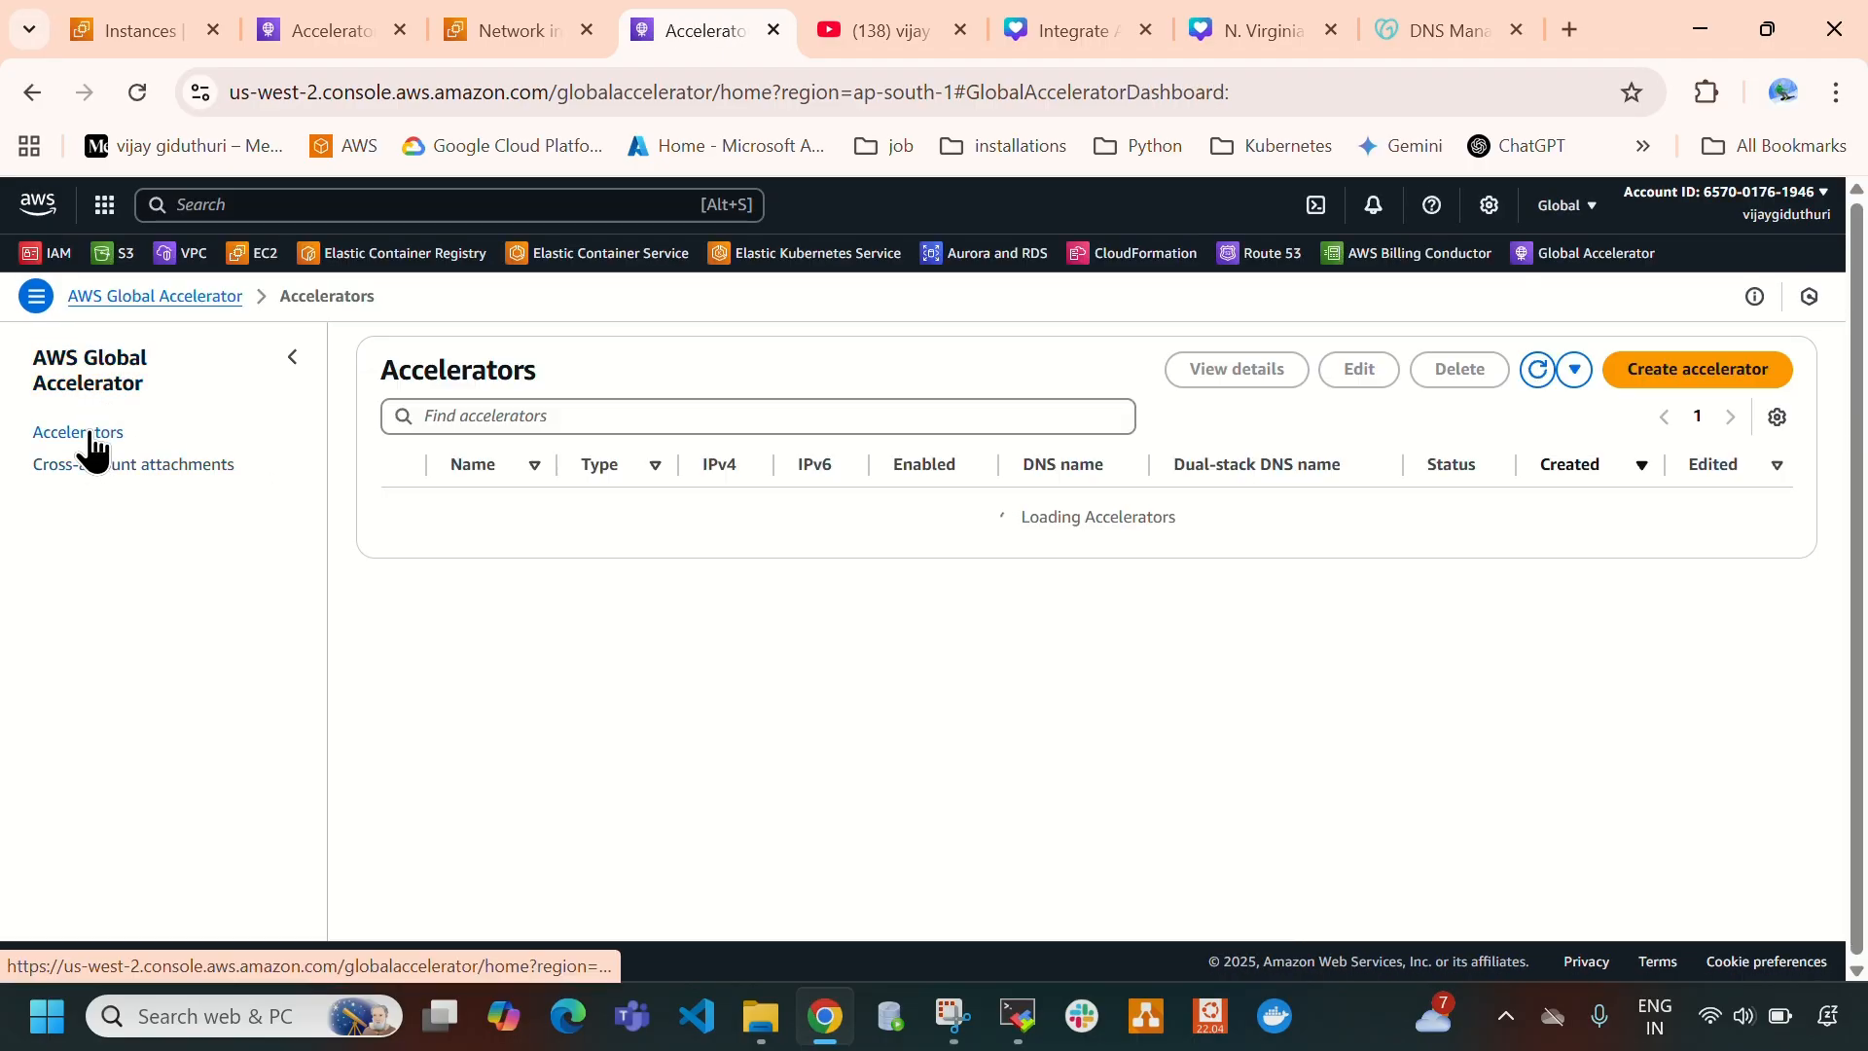
left_click(198, 475)
left_click(507, 44)
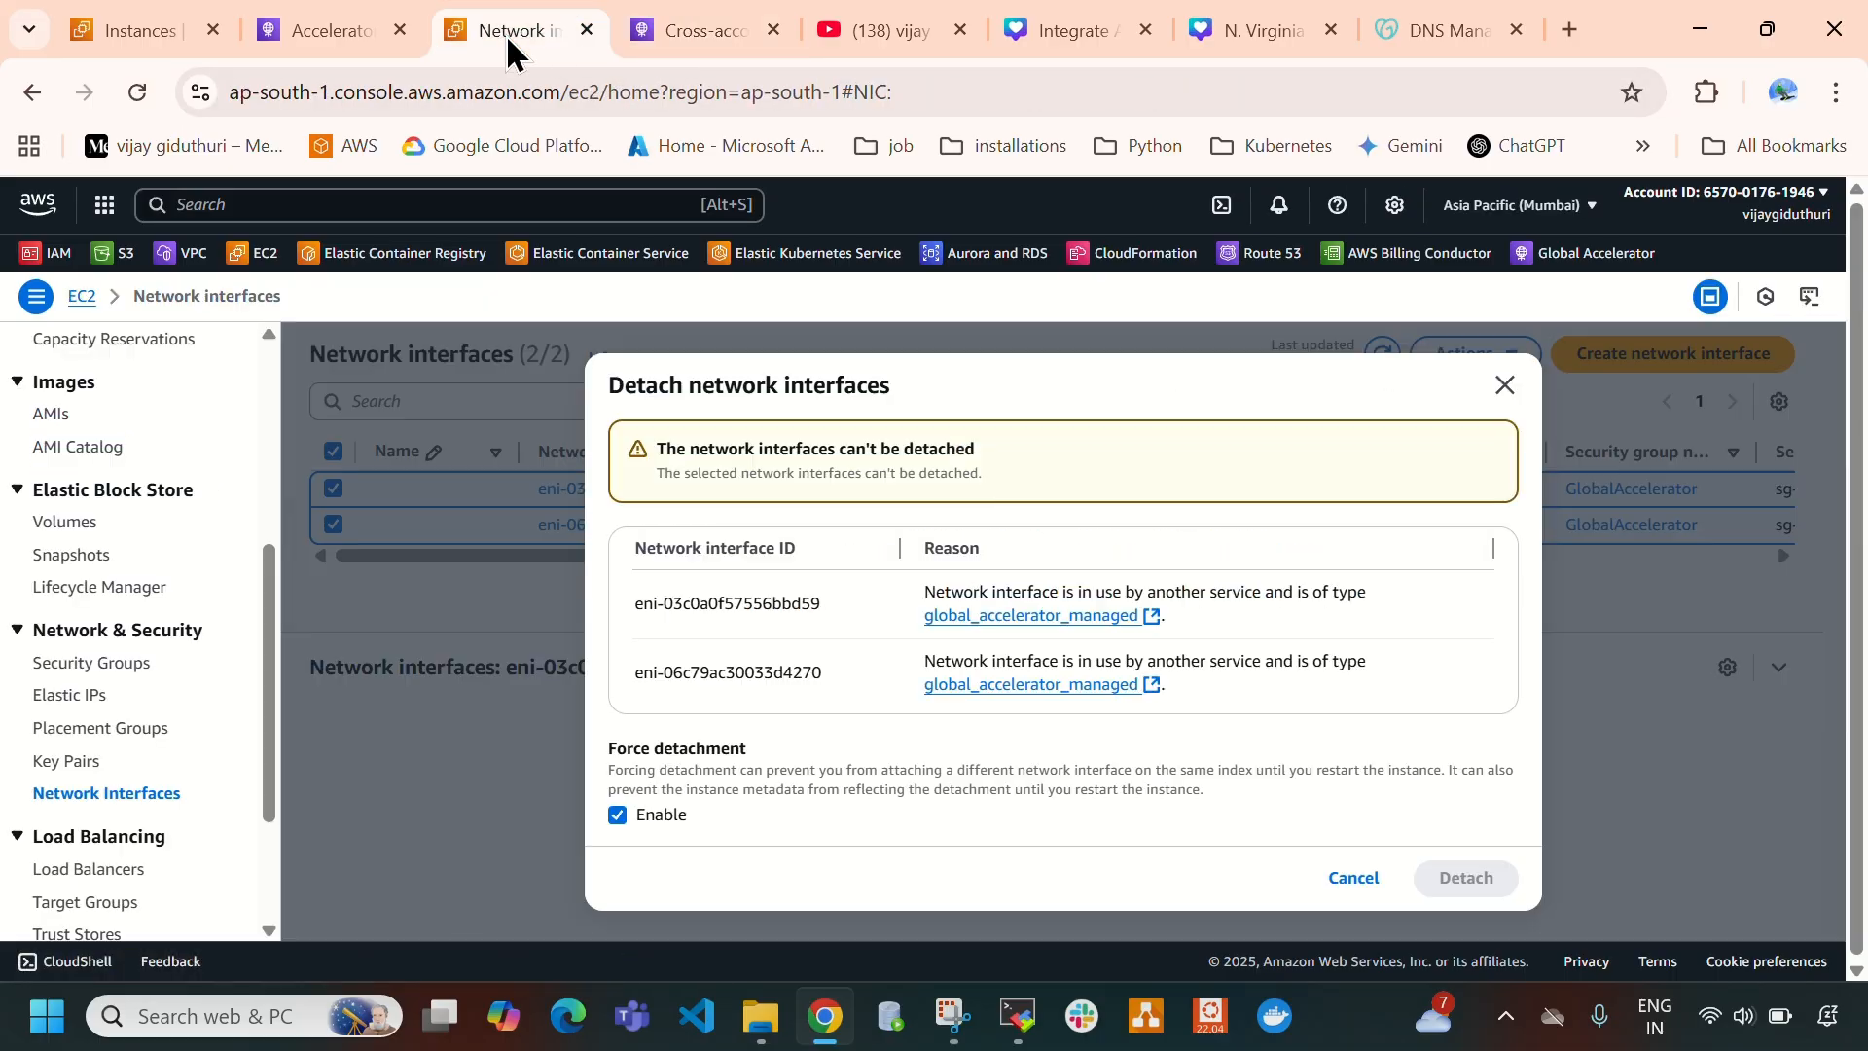
left_click(1353, 878)
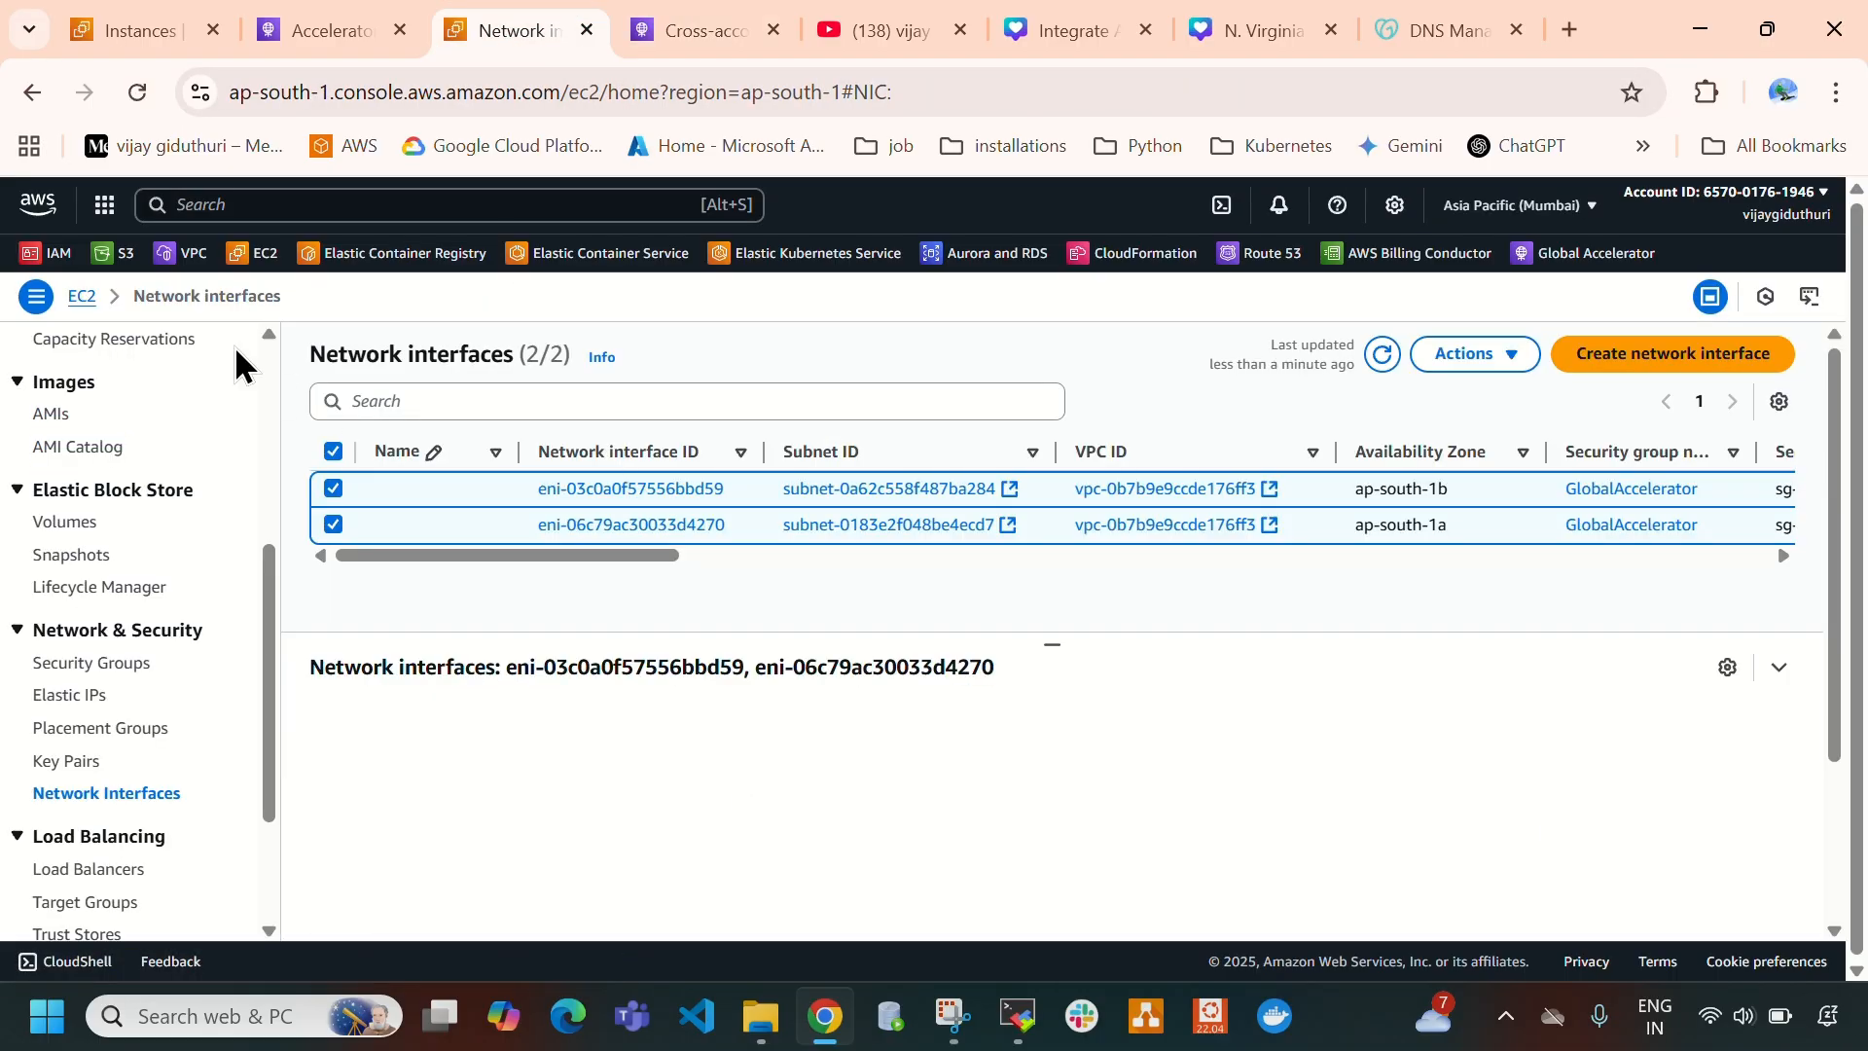
- Reload the Mumbai network interfaces page and recheck the list, opening the actions for the ap-south-1b interface
left_click(138, 93)
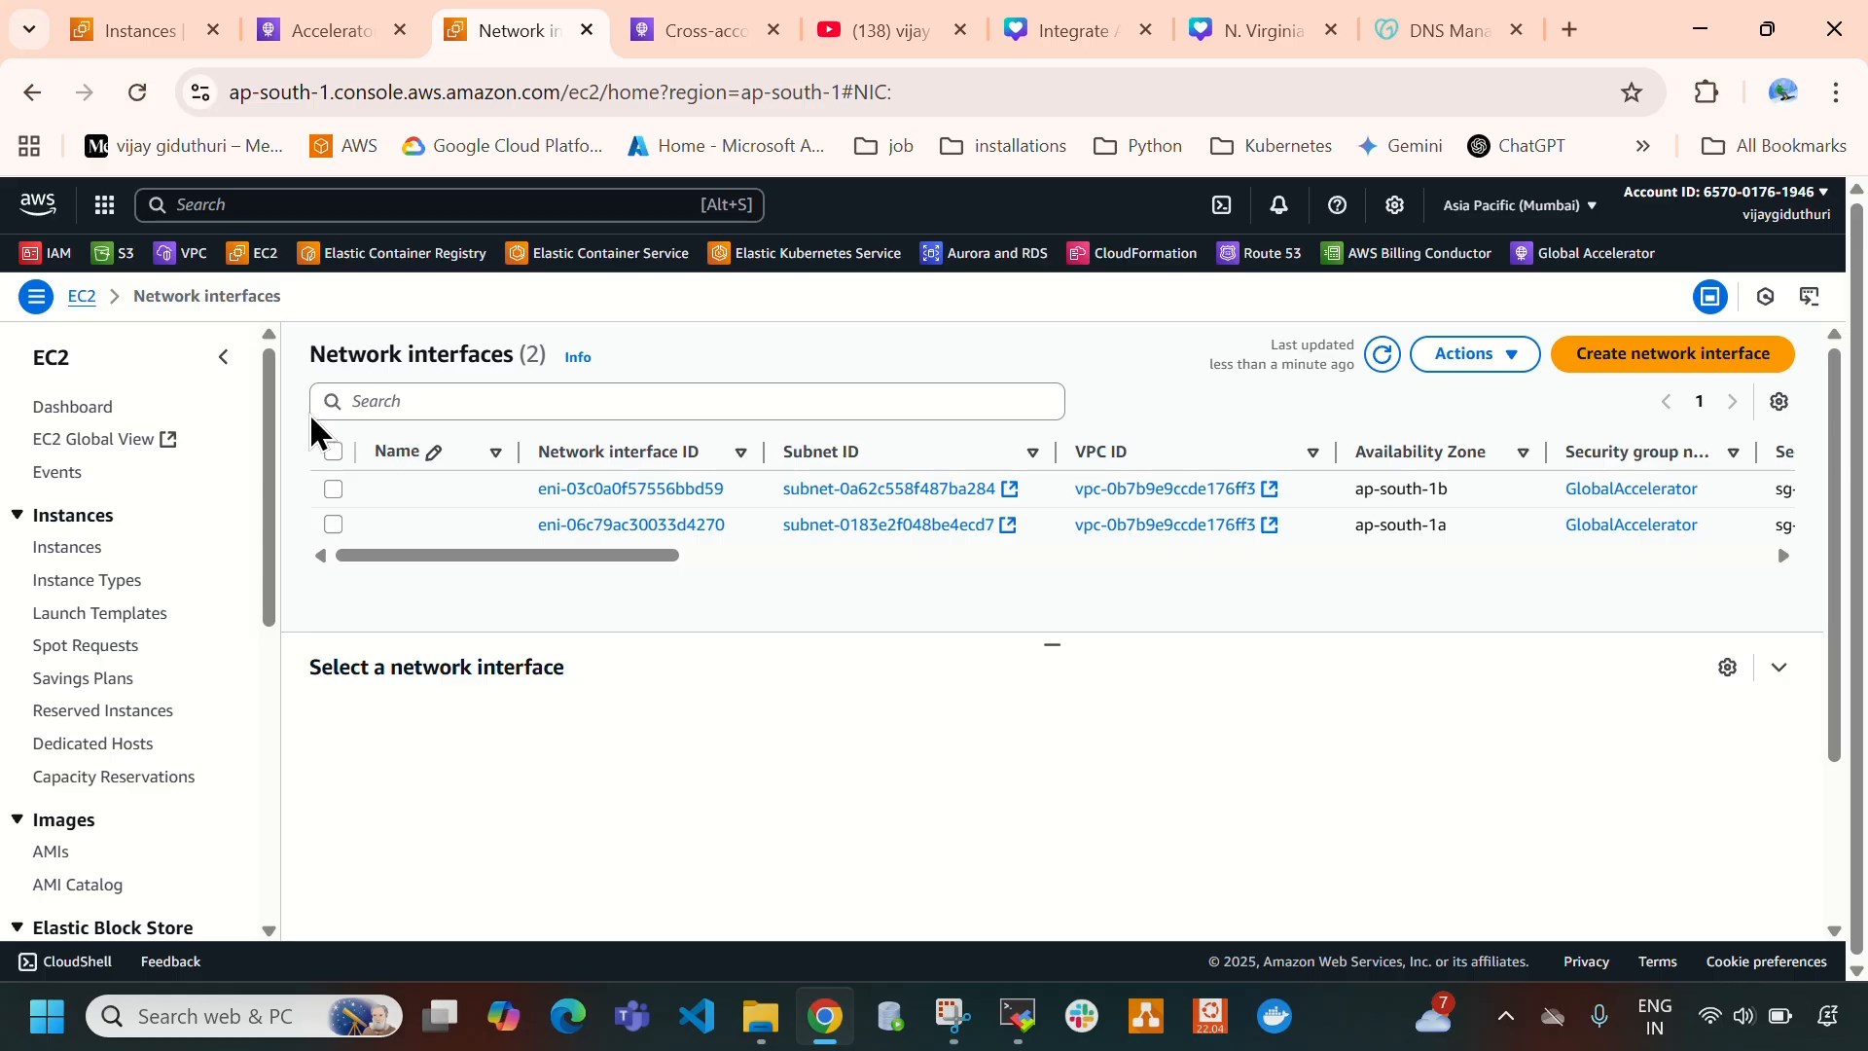
left_click(333, 488)
left_click(1499, 358)
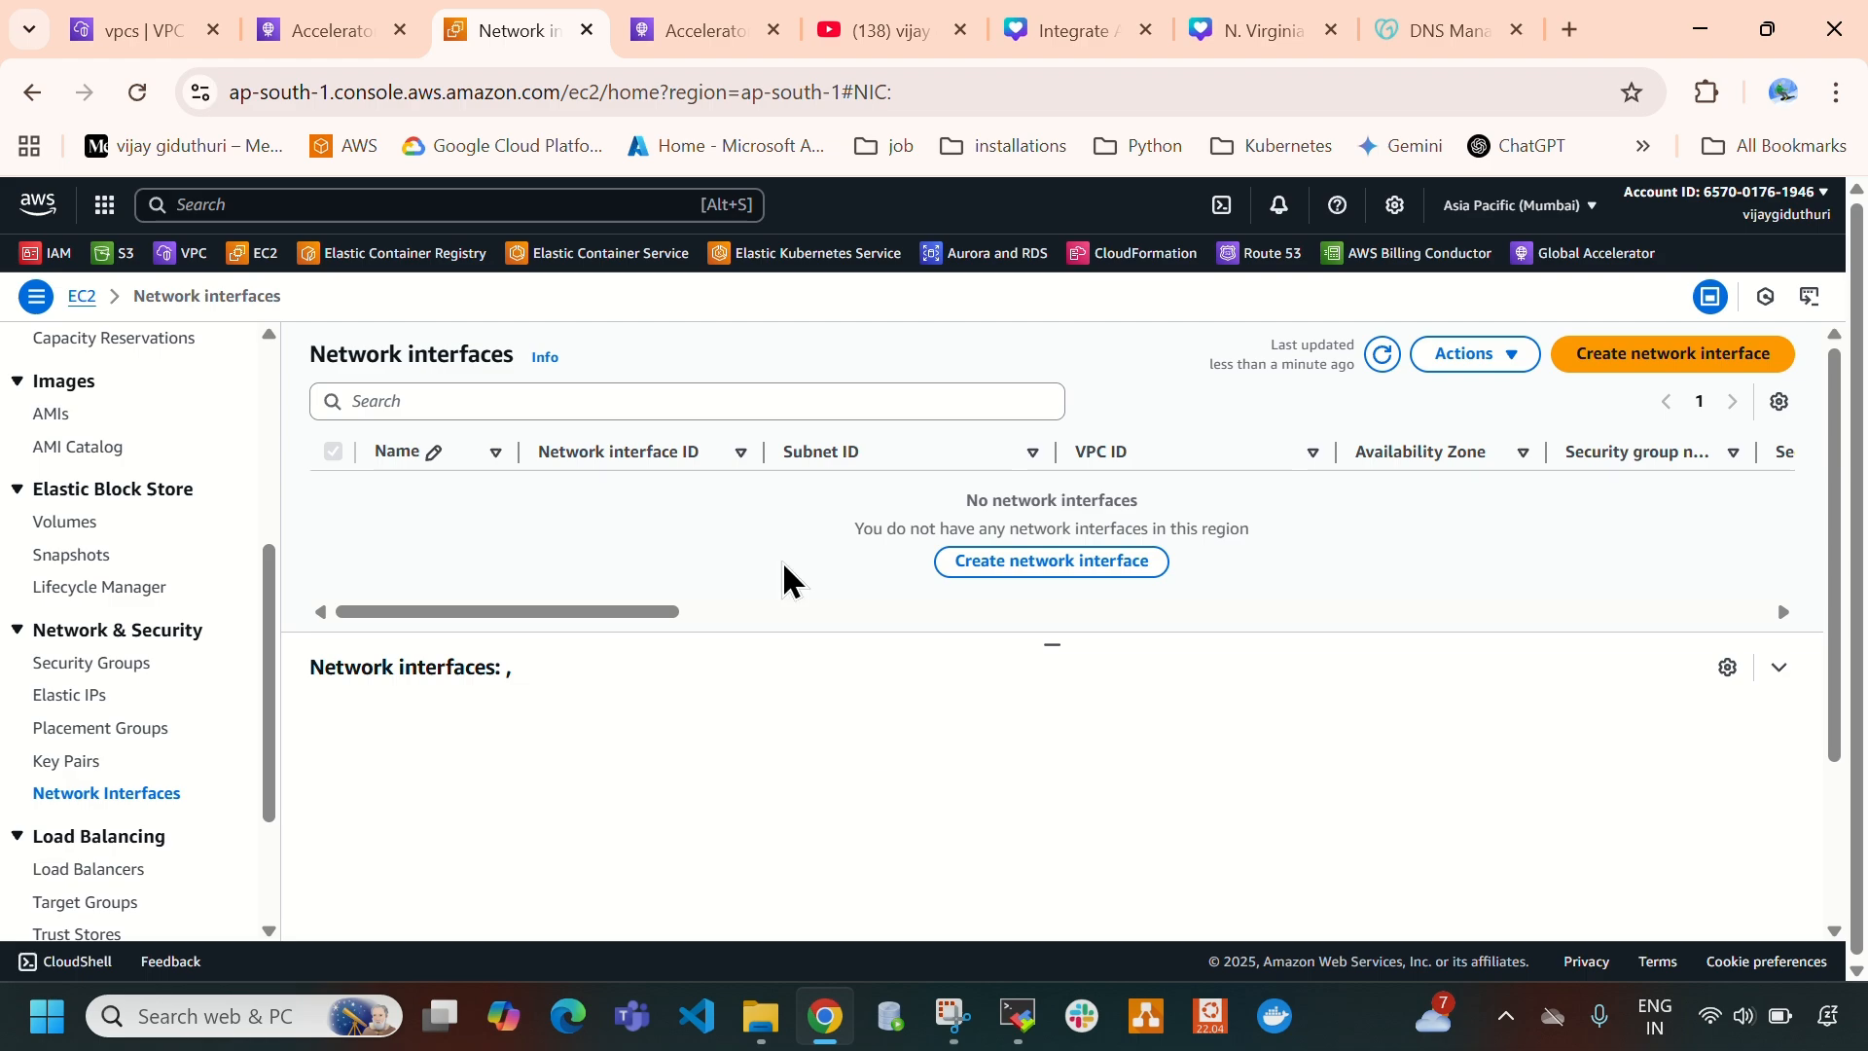
left_click_drag(324, 355, 484, 347)
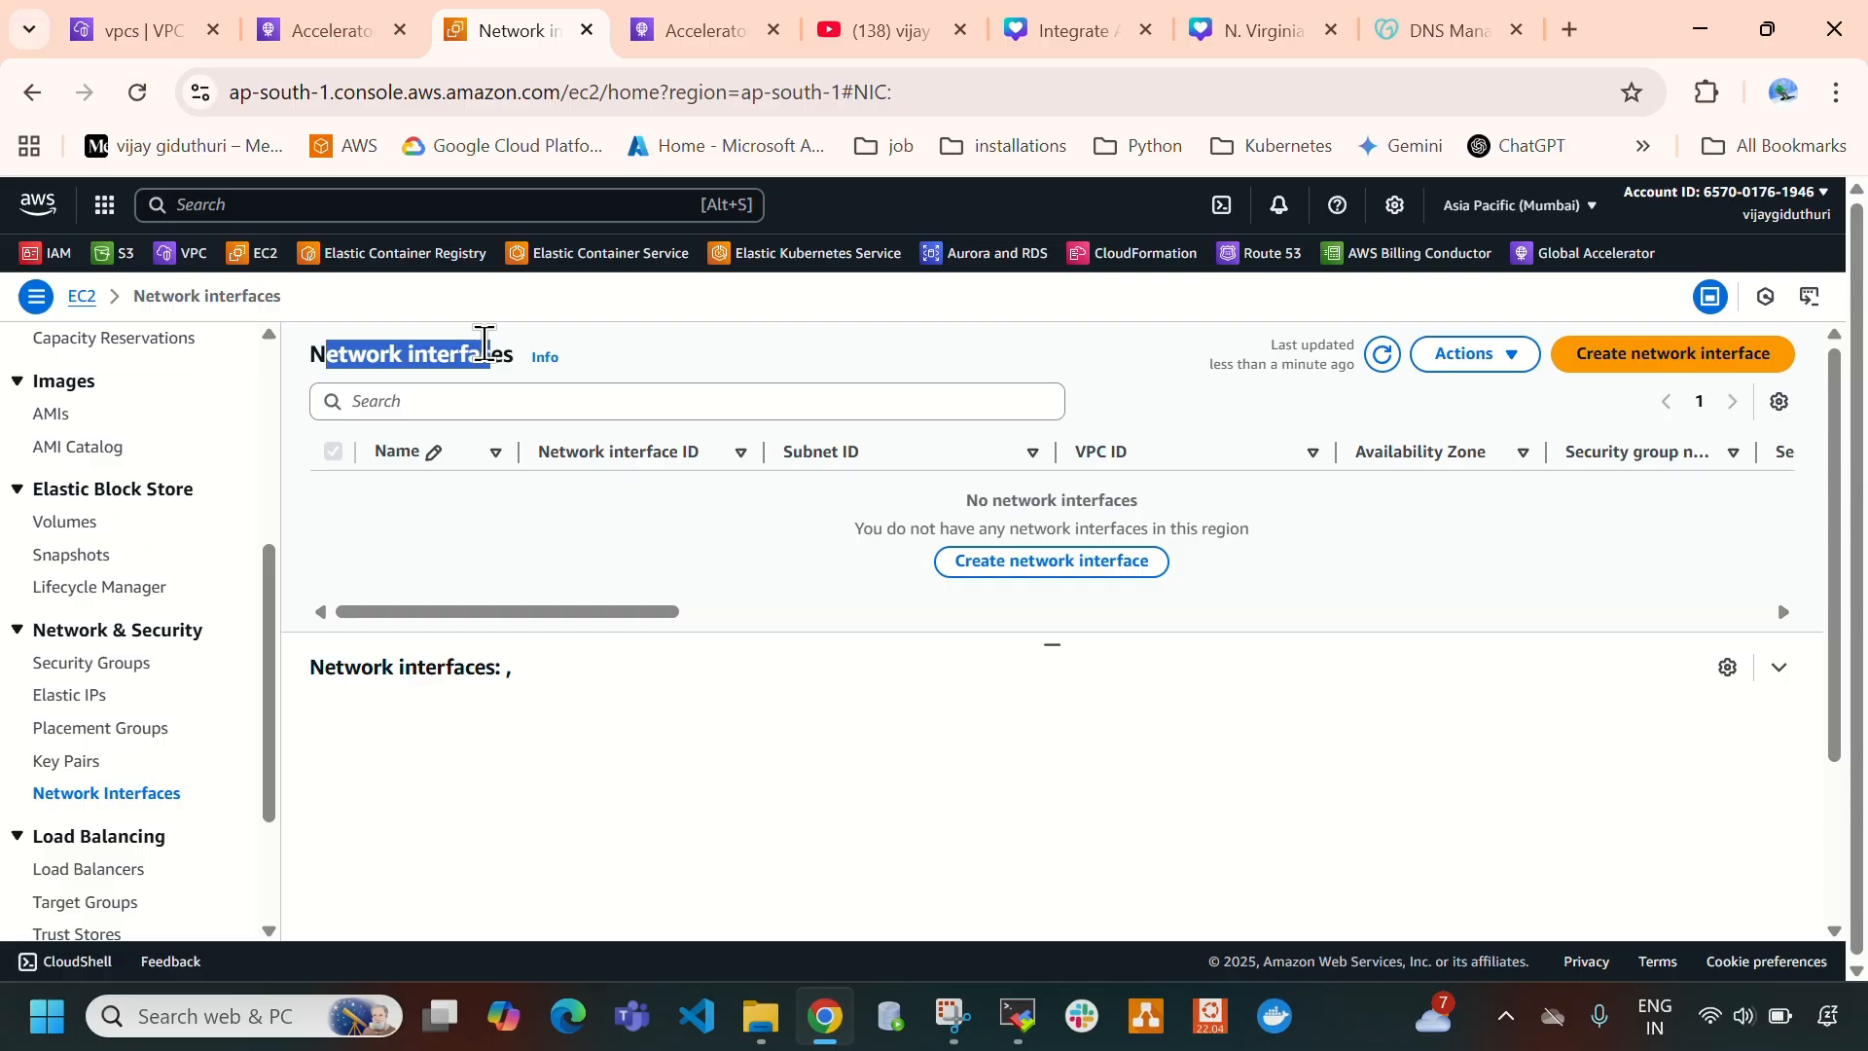
- Switch to the N. Virginia region's EC2 network interfaces list and refresh it to check for remaining interfaces
left_click(166, 29)
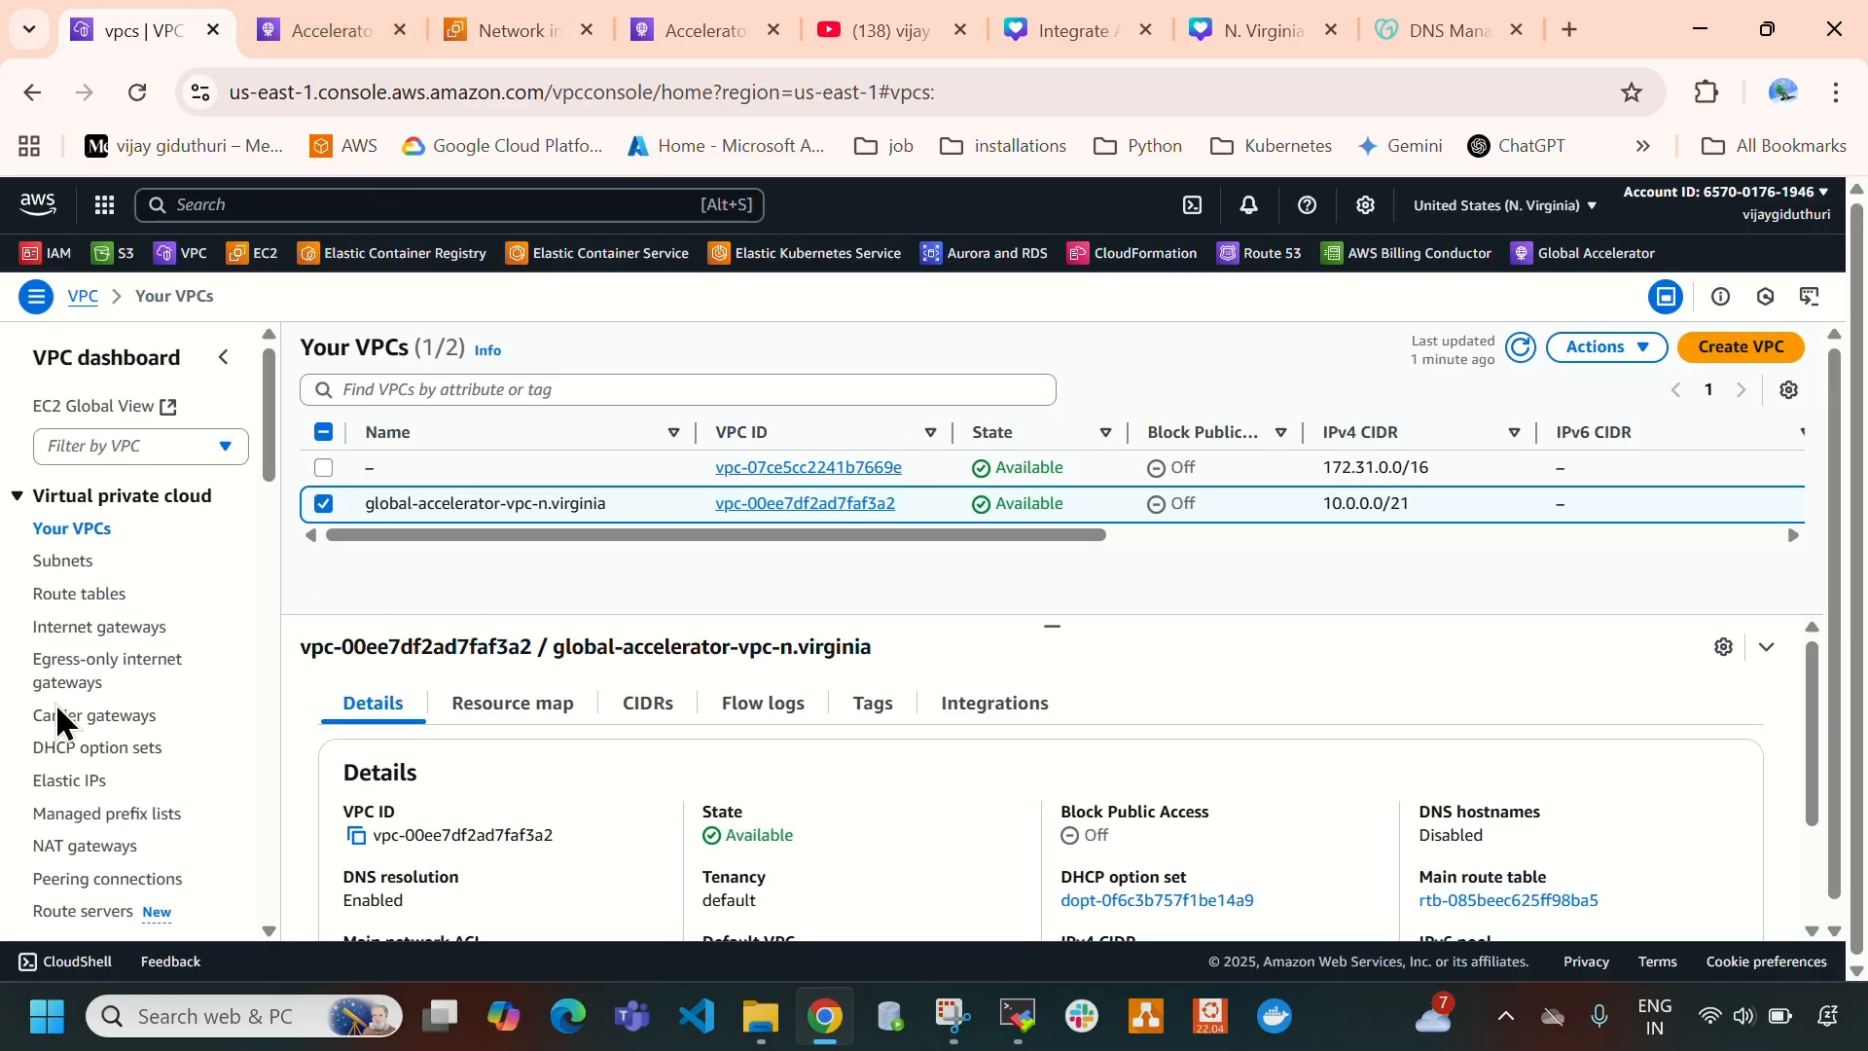
scroll(95, 555, "down", 3)
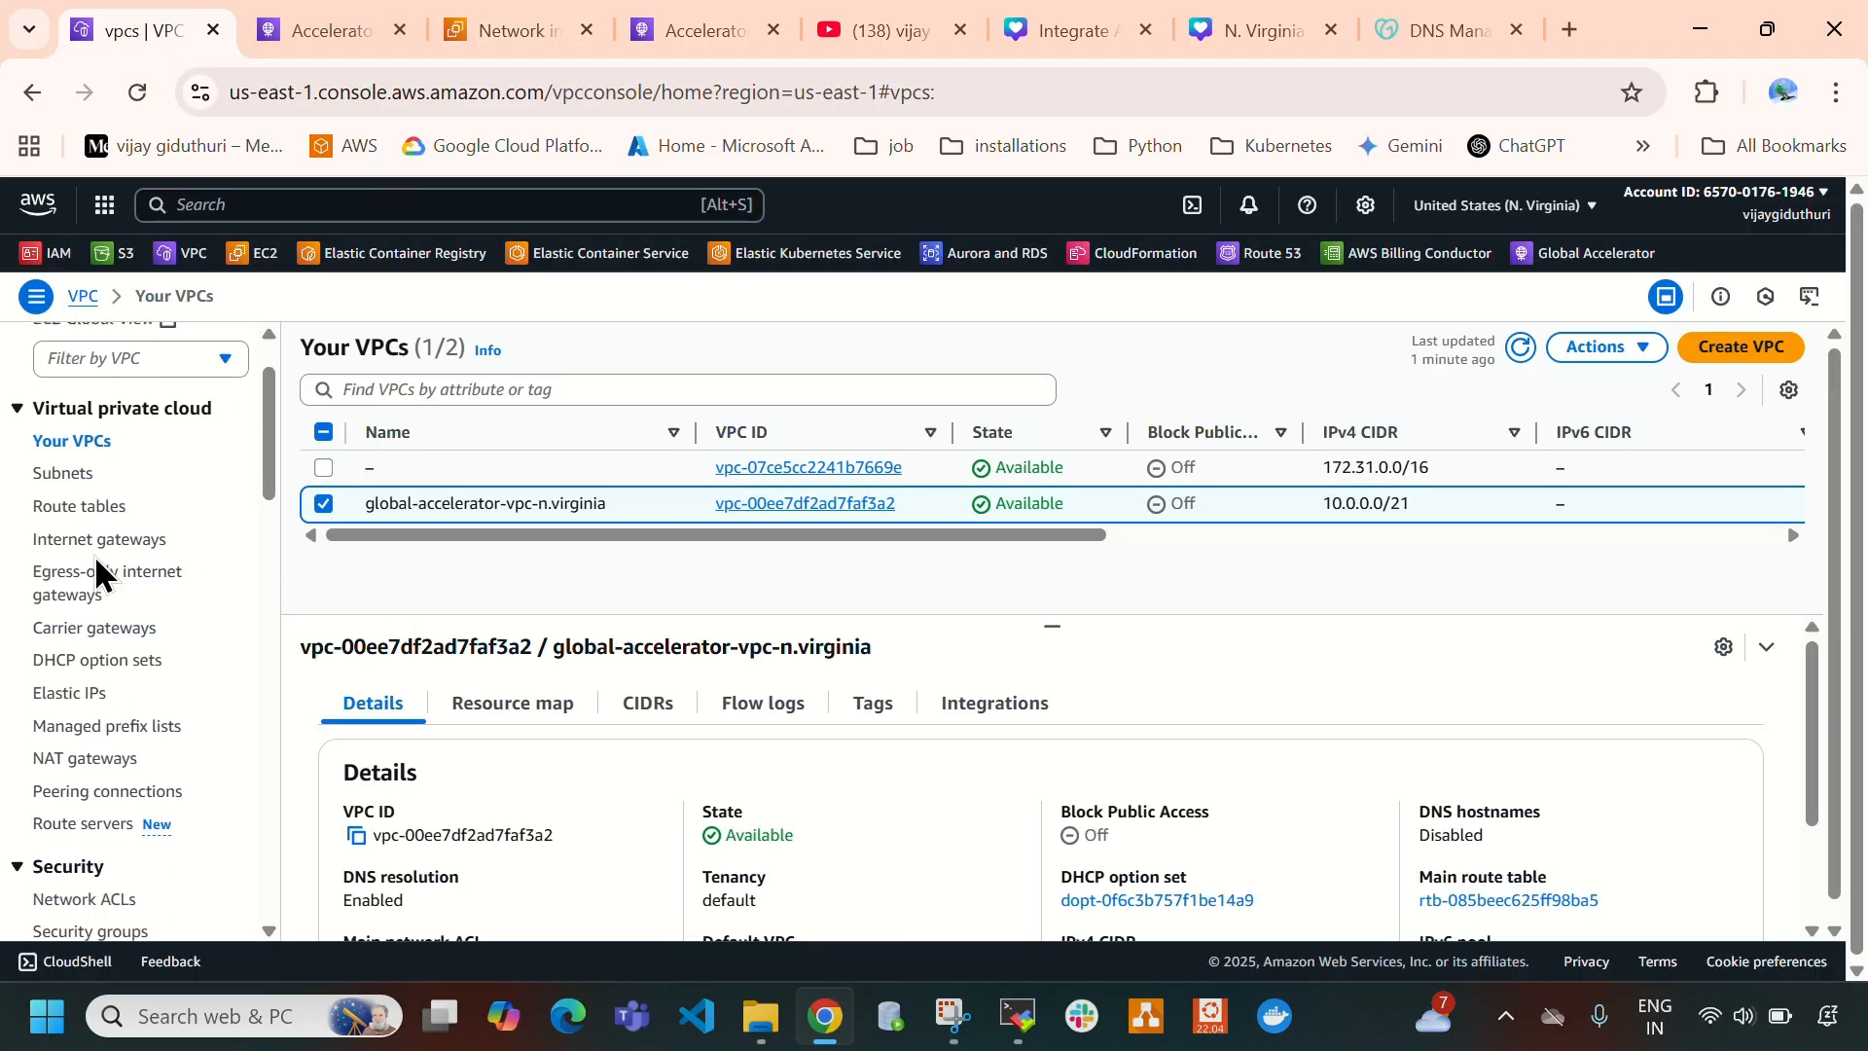
left_click(255, 255)
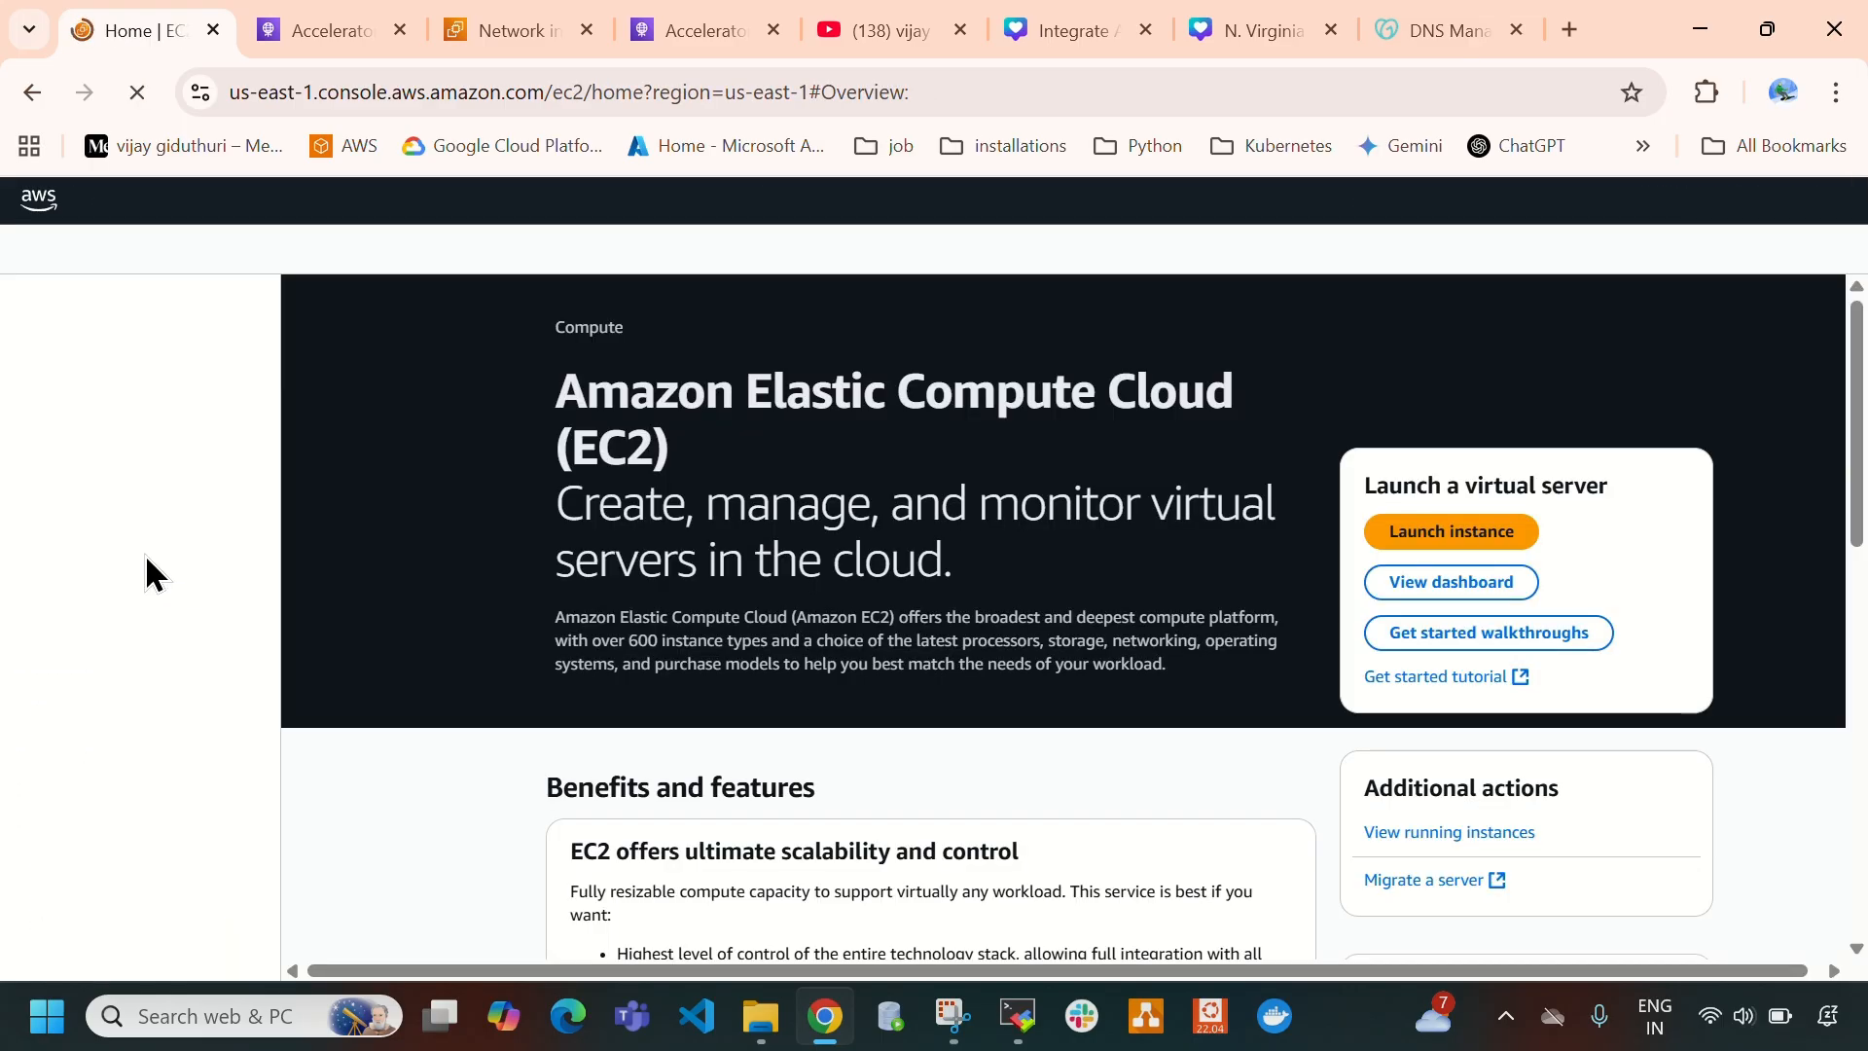
scroll(184, 700, "down", 5)
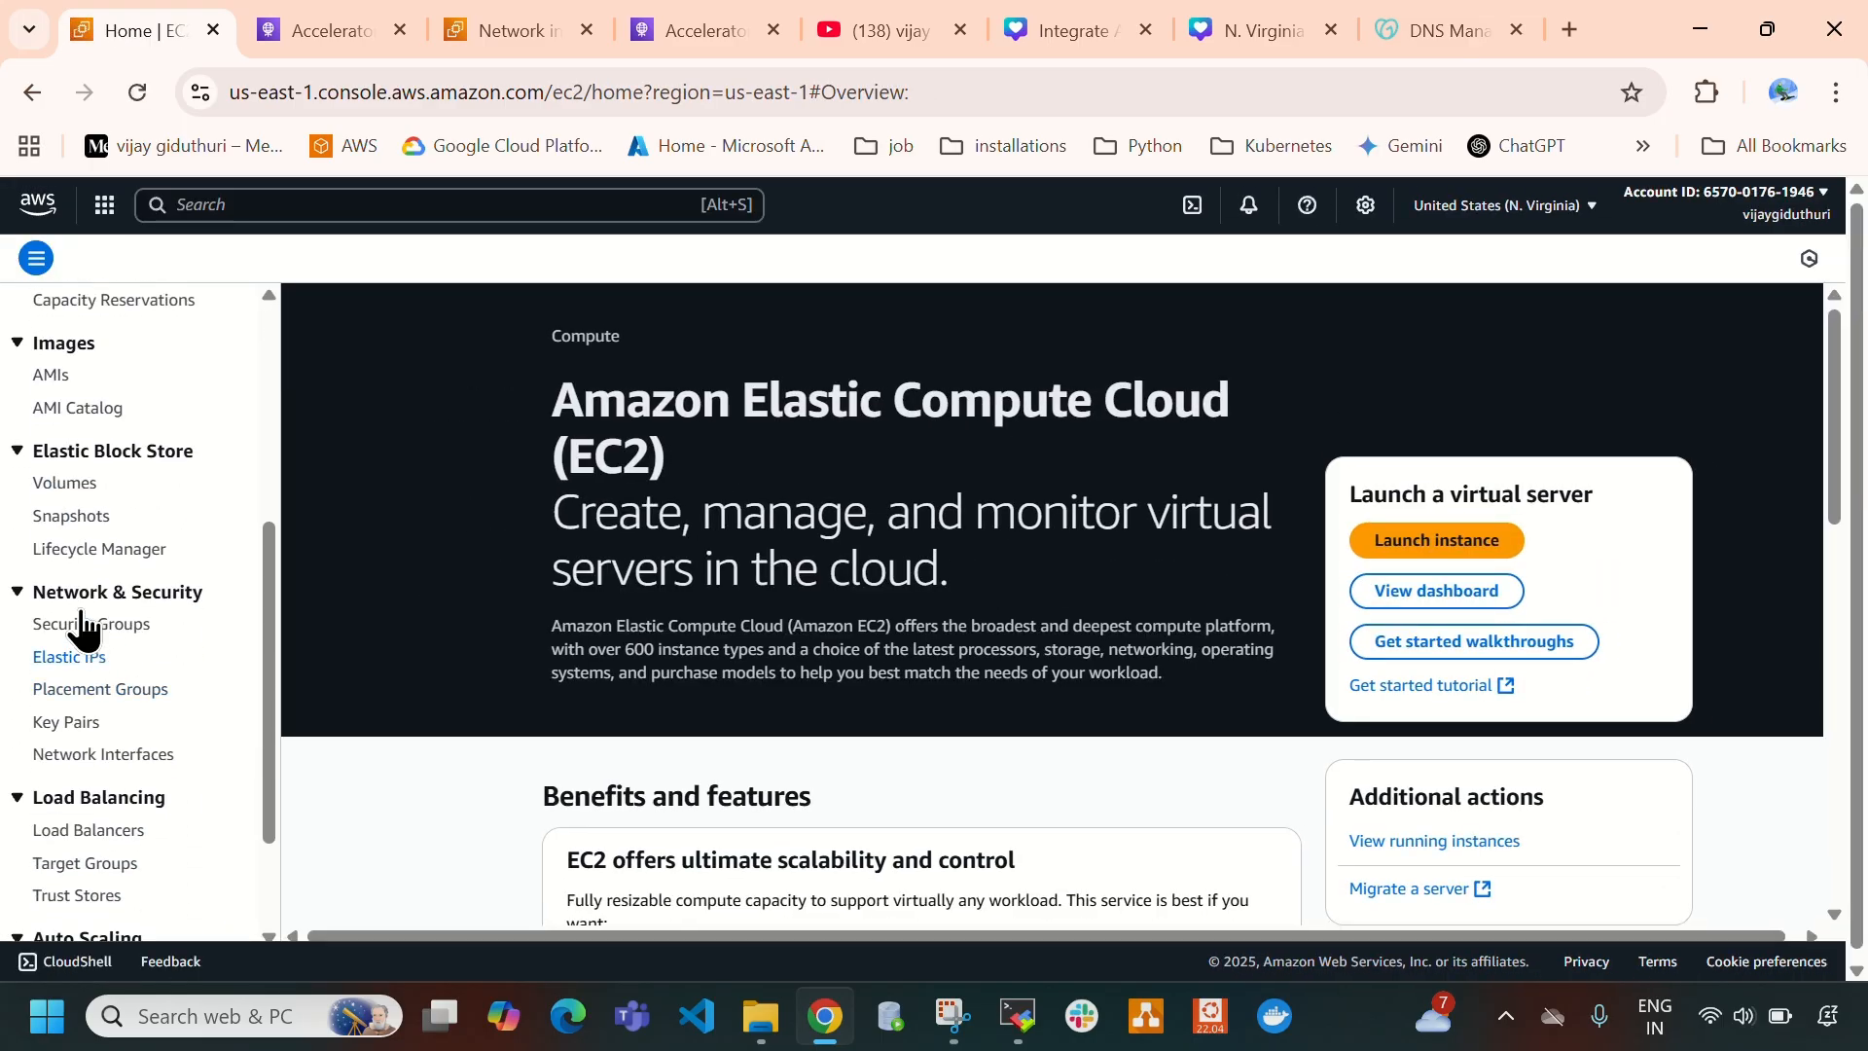
left_click(73, 788)
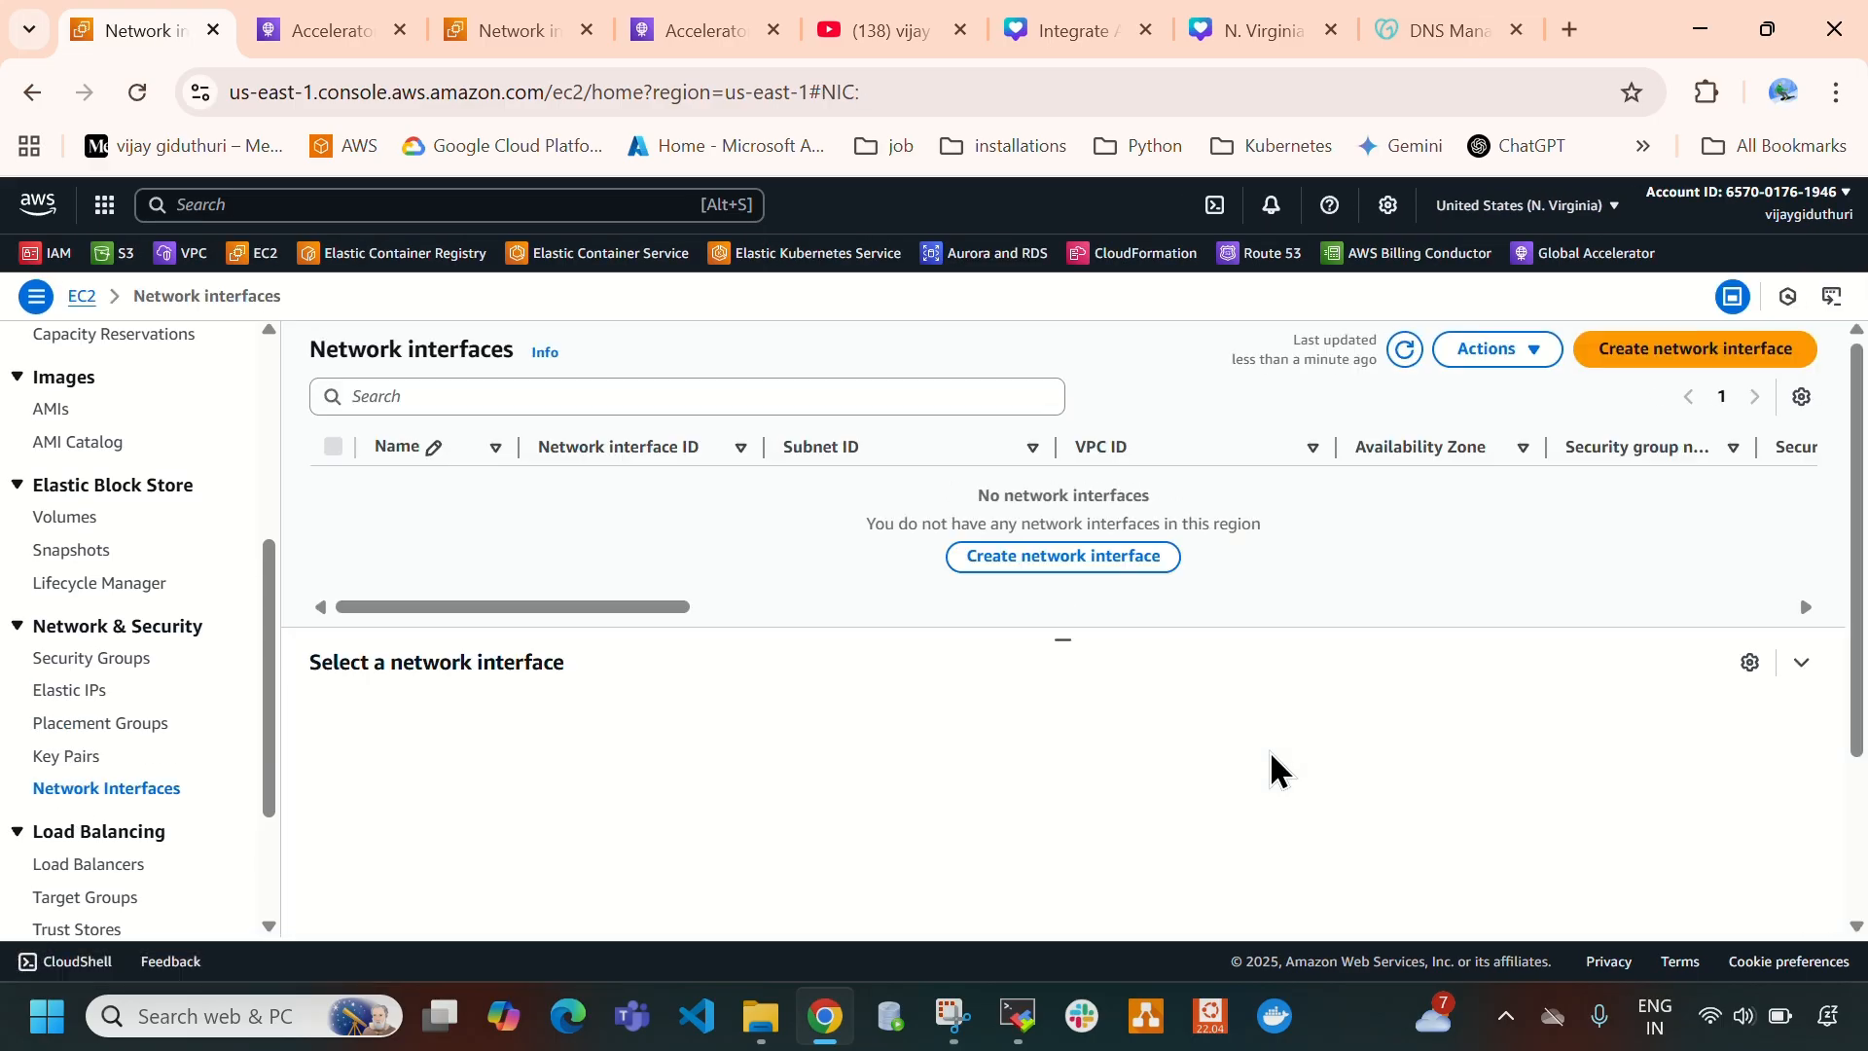
left_click(1404, 350)
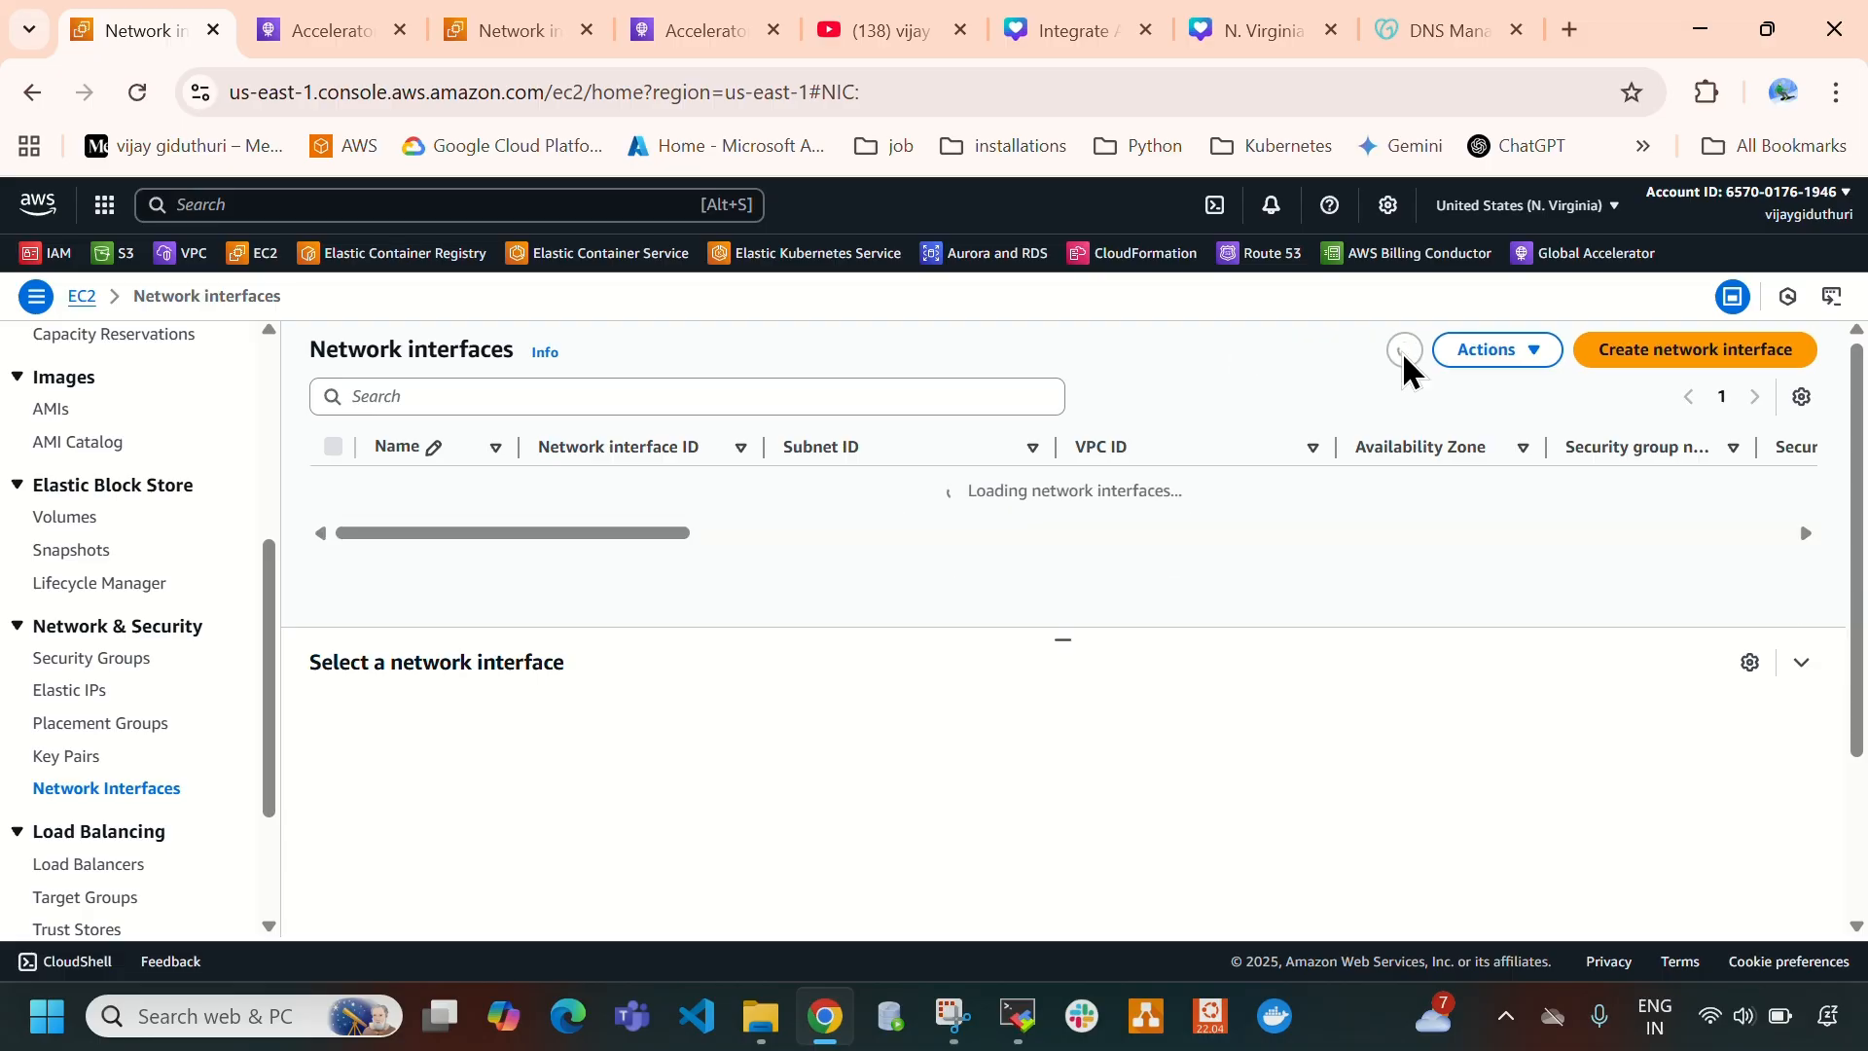
- Open the VPC dashboard for both N. Virginia and Mumbai, then list the N. Virginia VPCs and refresh the list
scroll(78, 768, "up", 5)
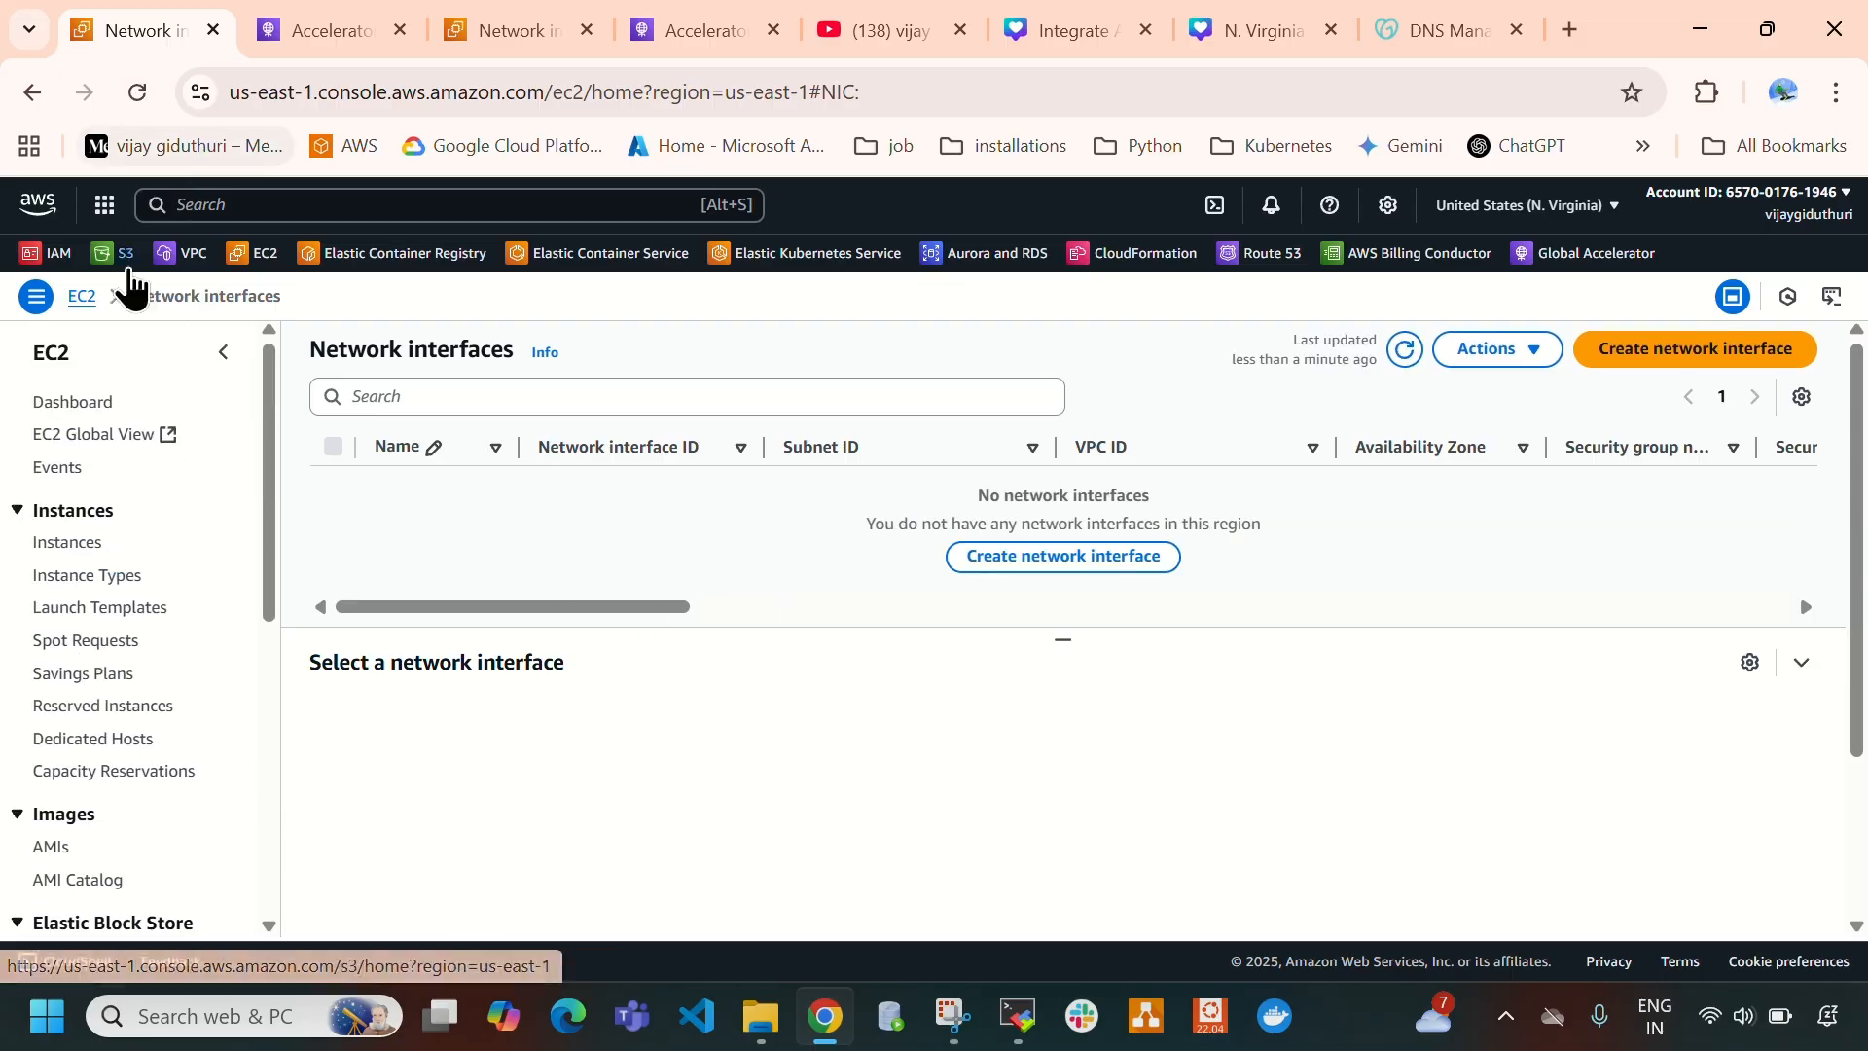
left_click(185, 255)
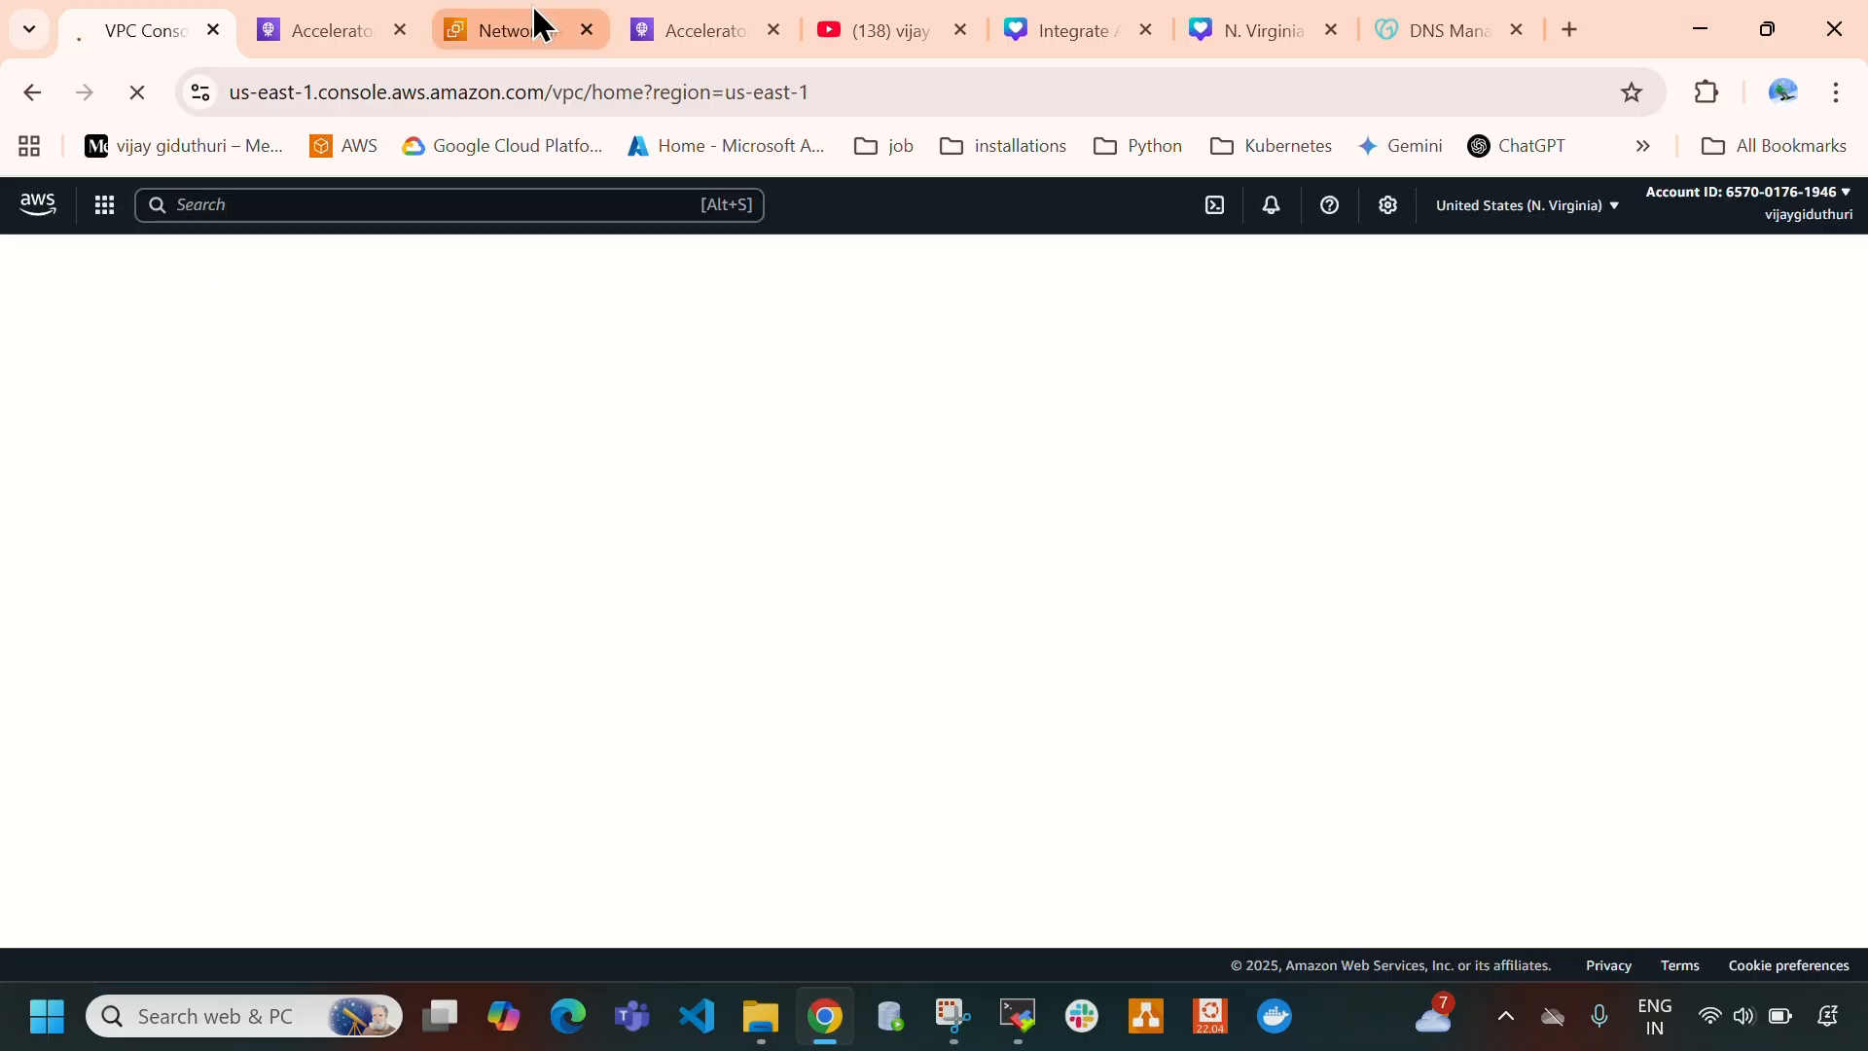
left_click(535, 24)
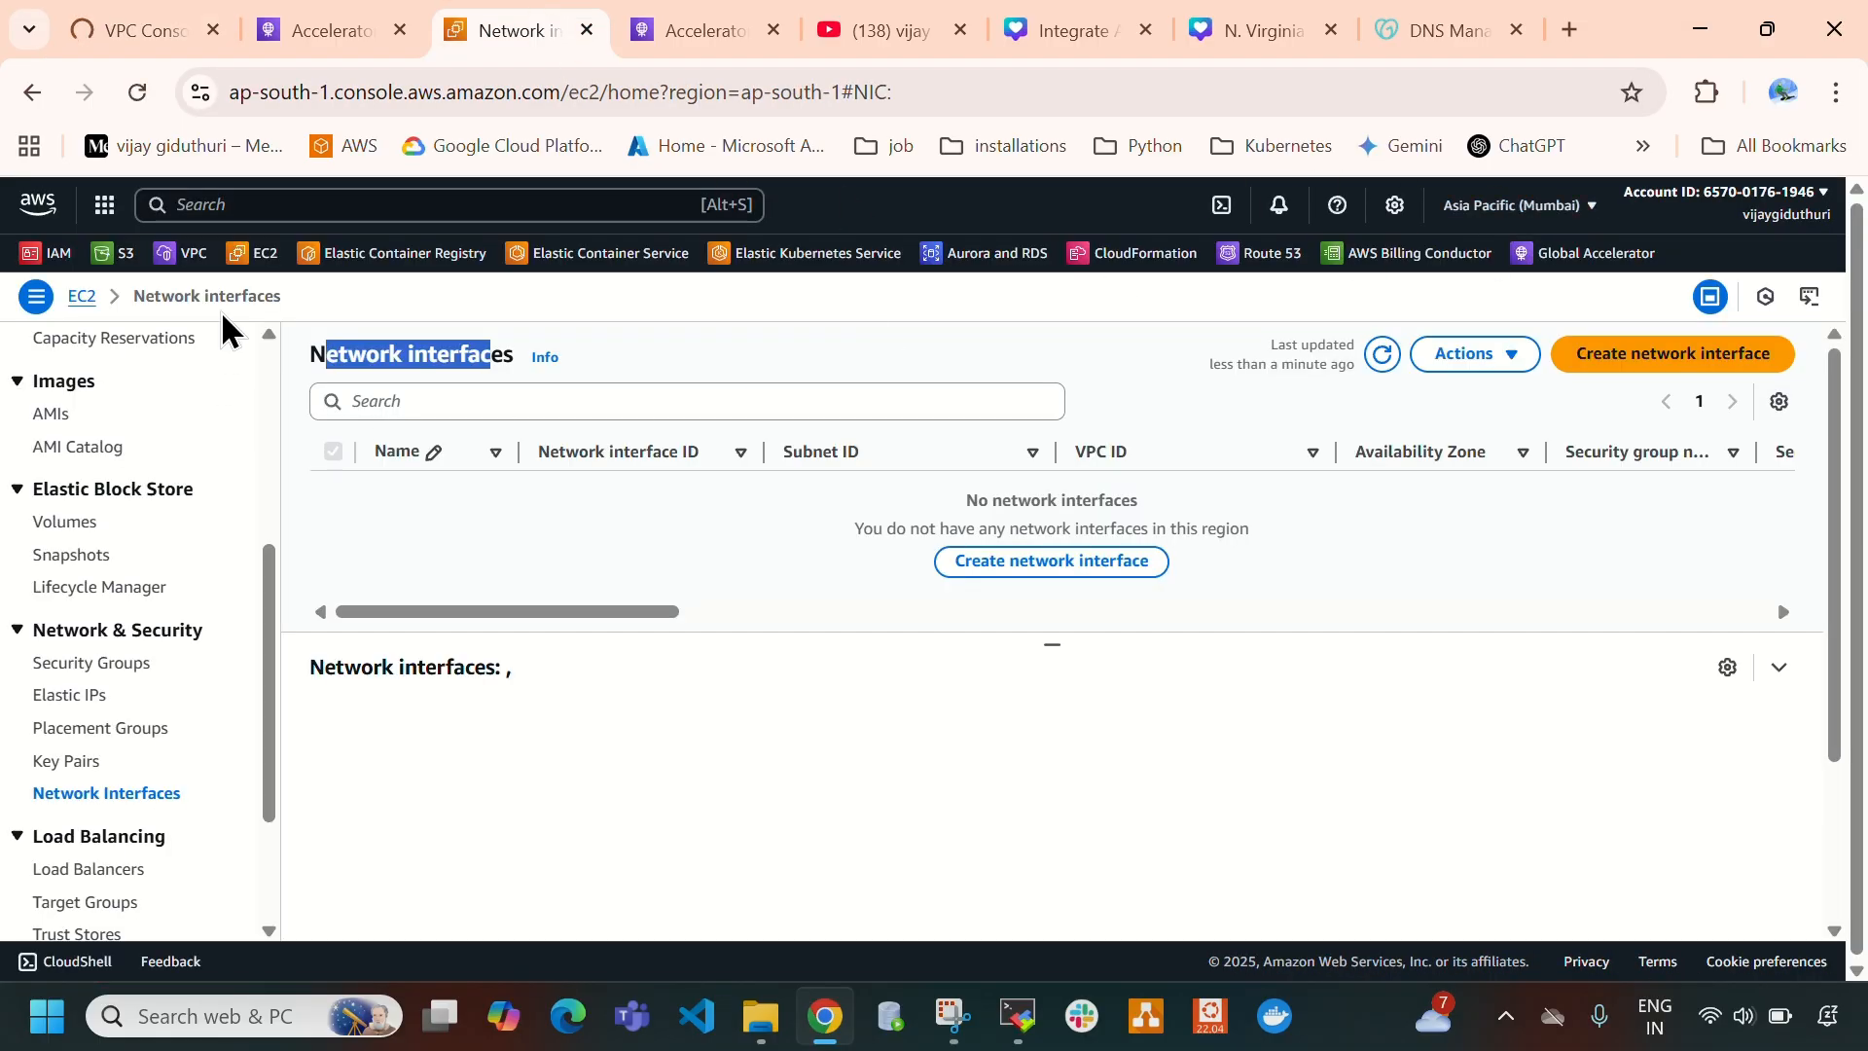
left_click(144, 44)
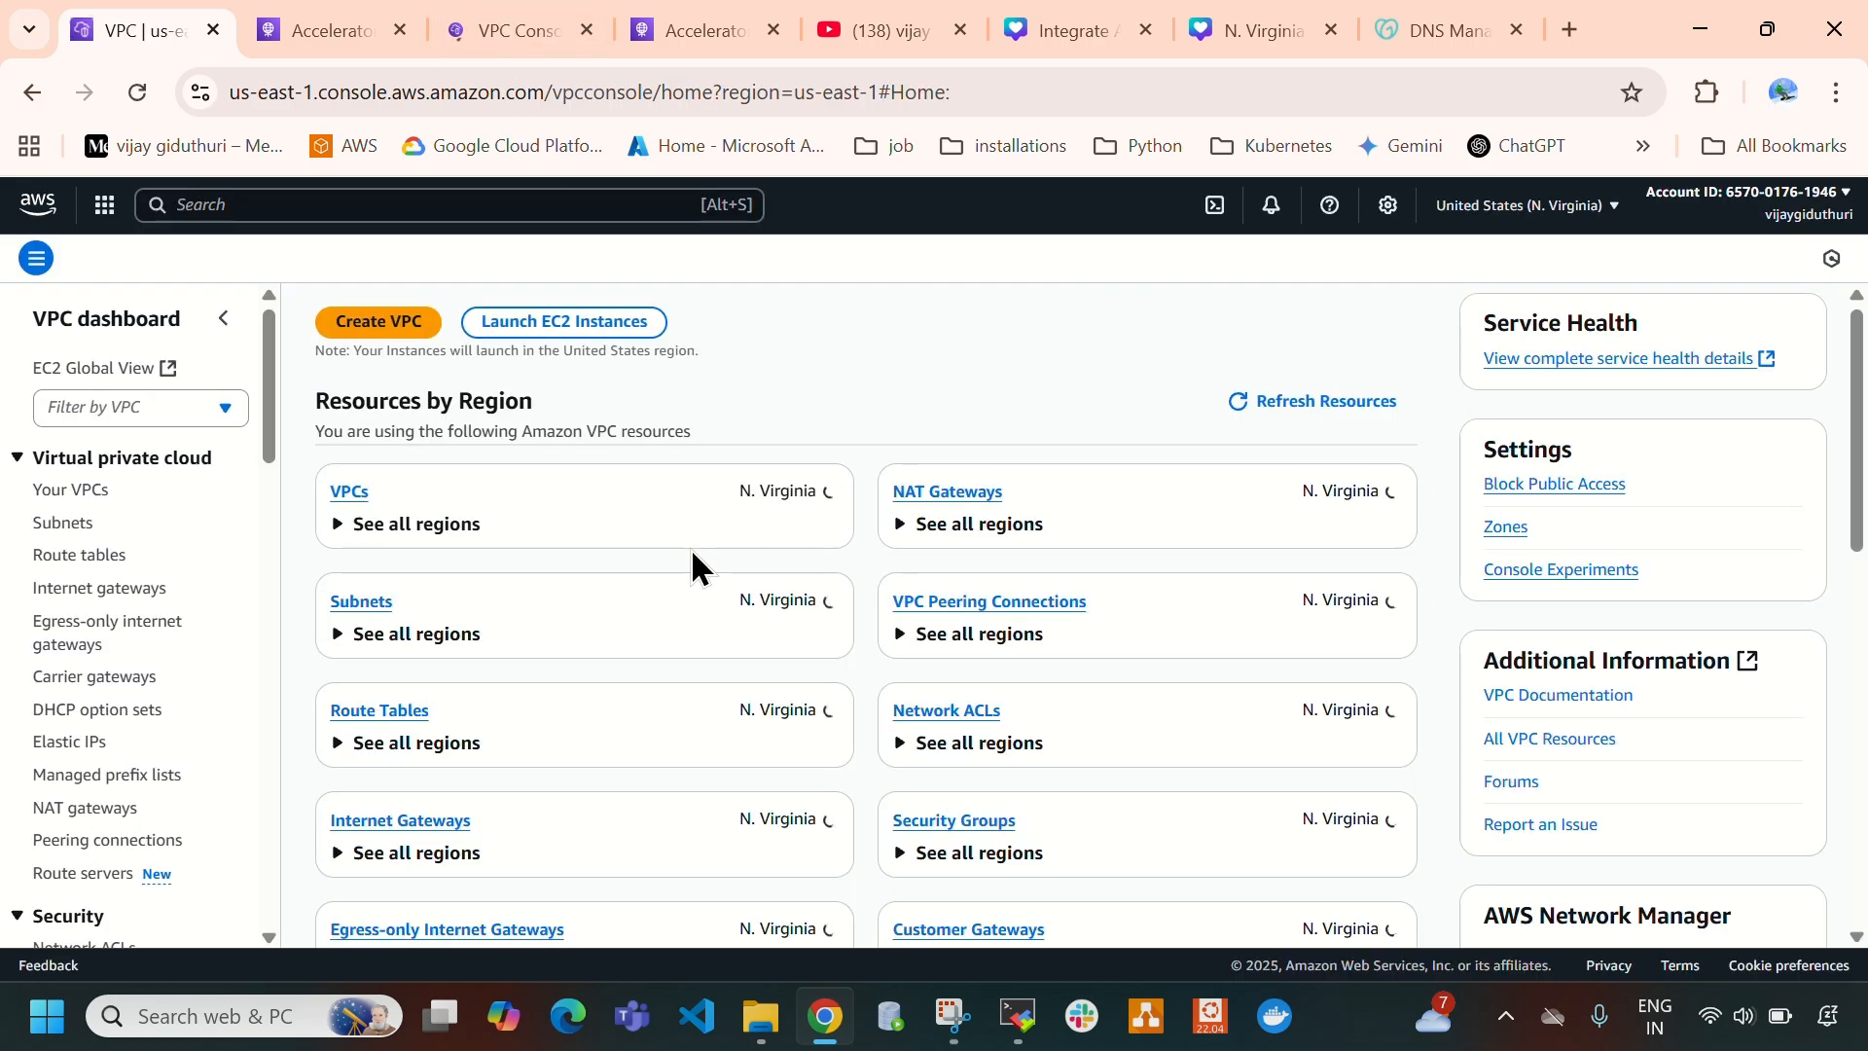
left_click(347, 494)
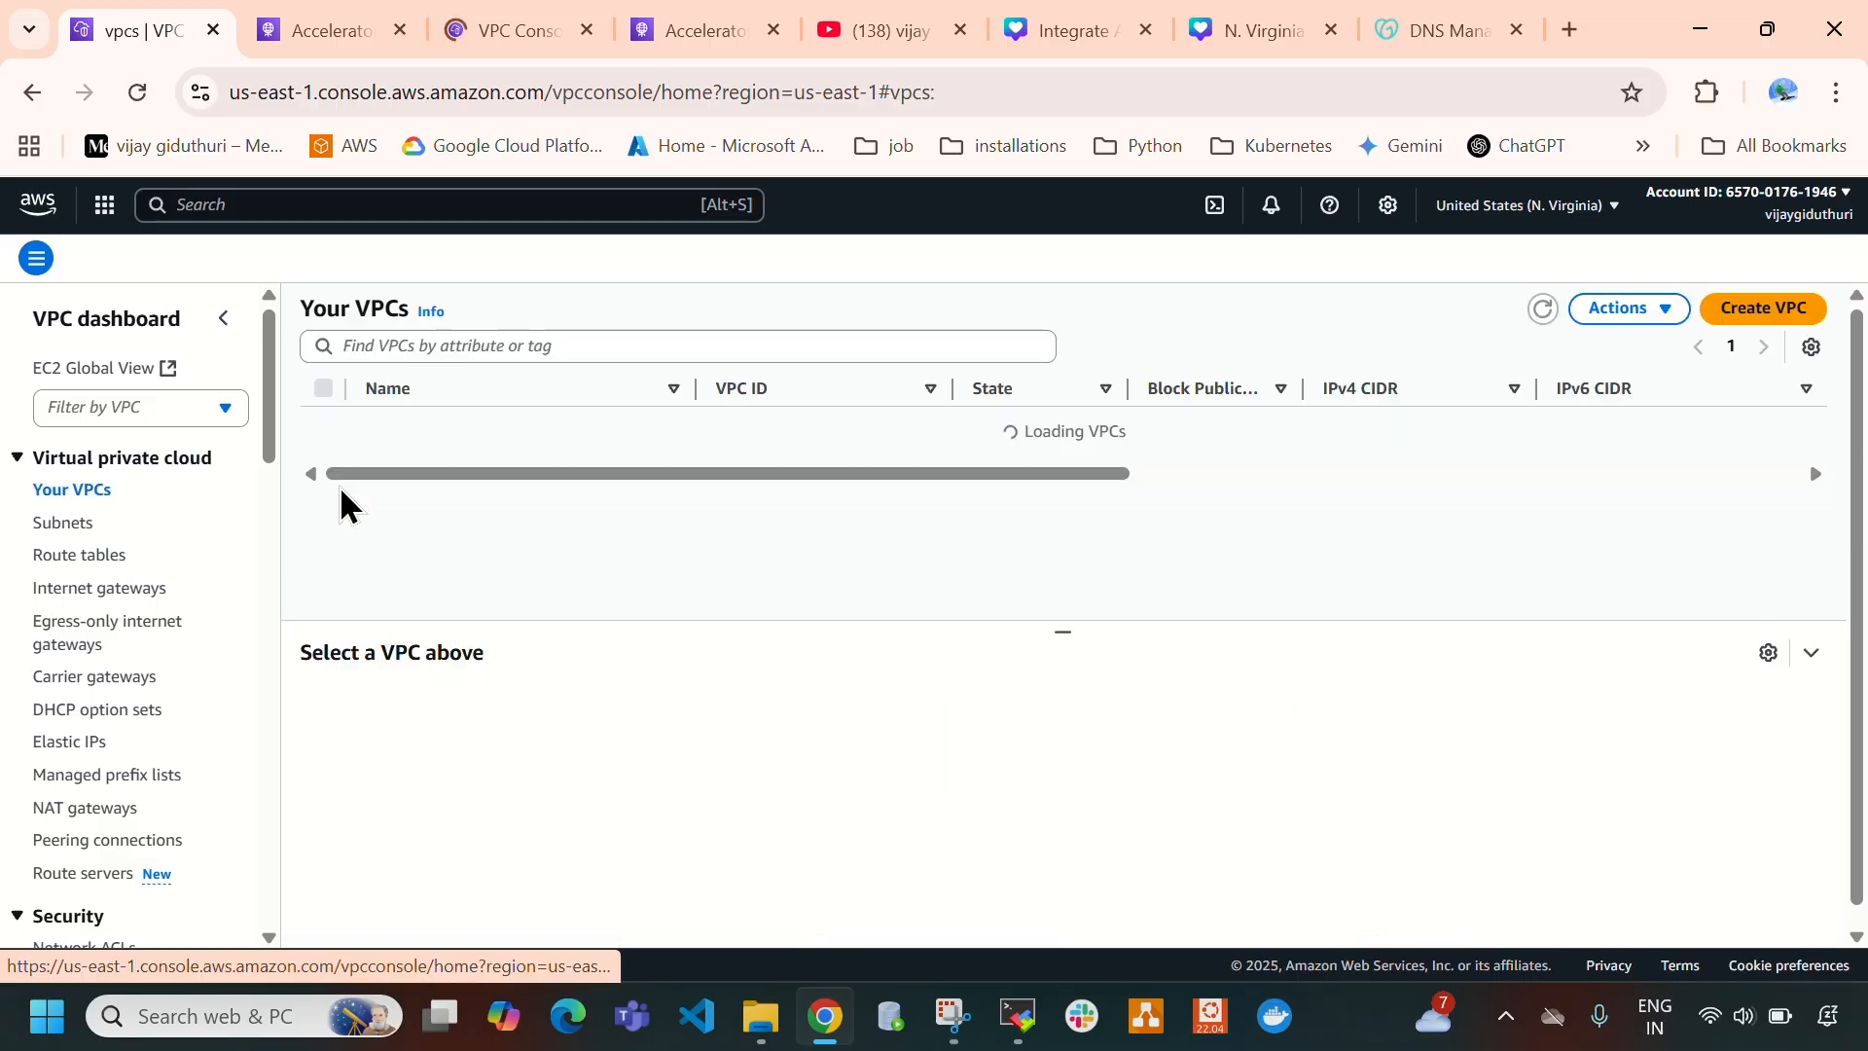
left_click(360, 504)
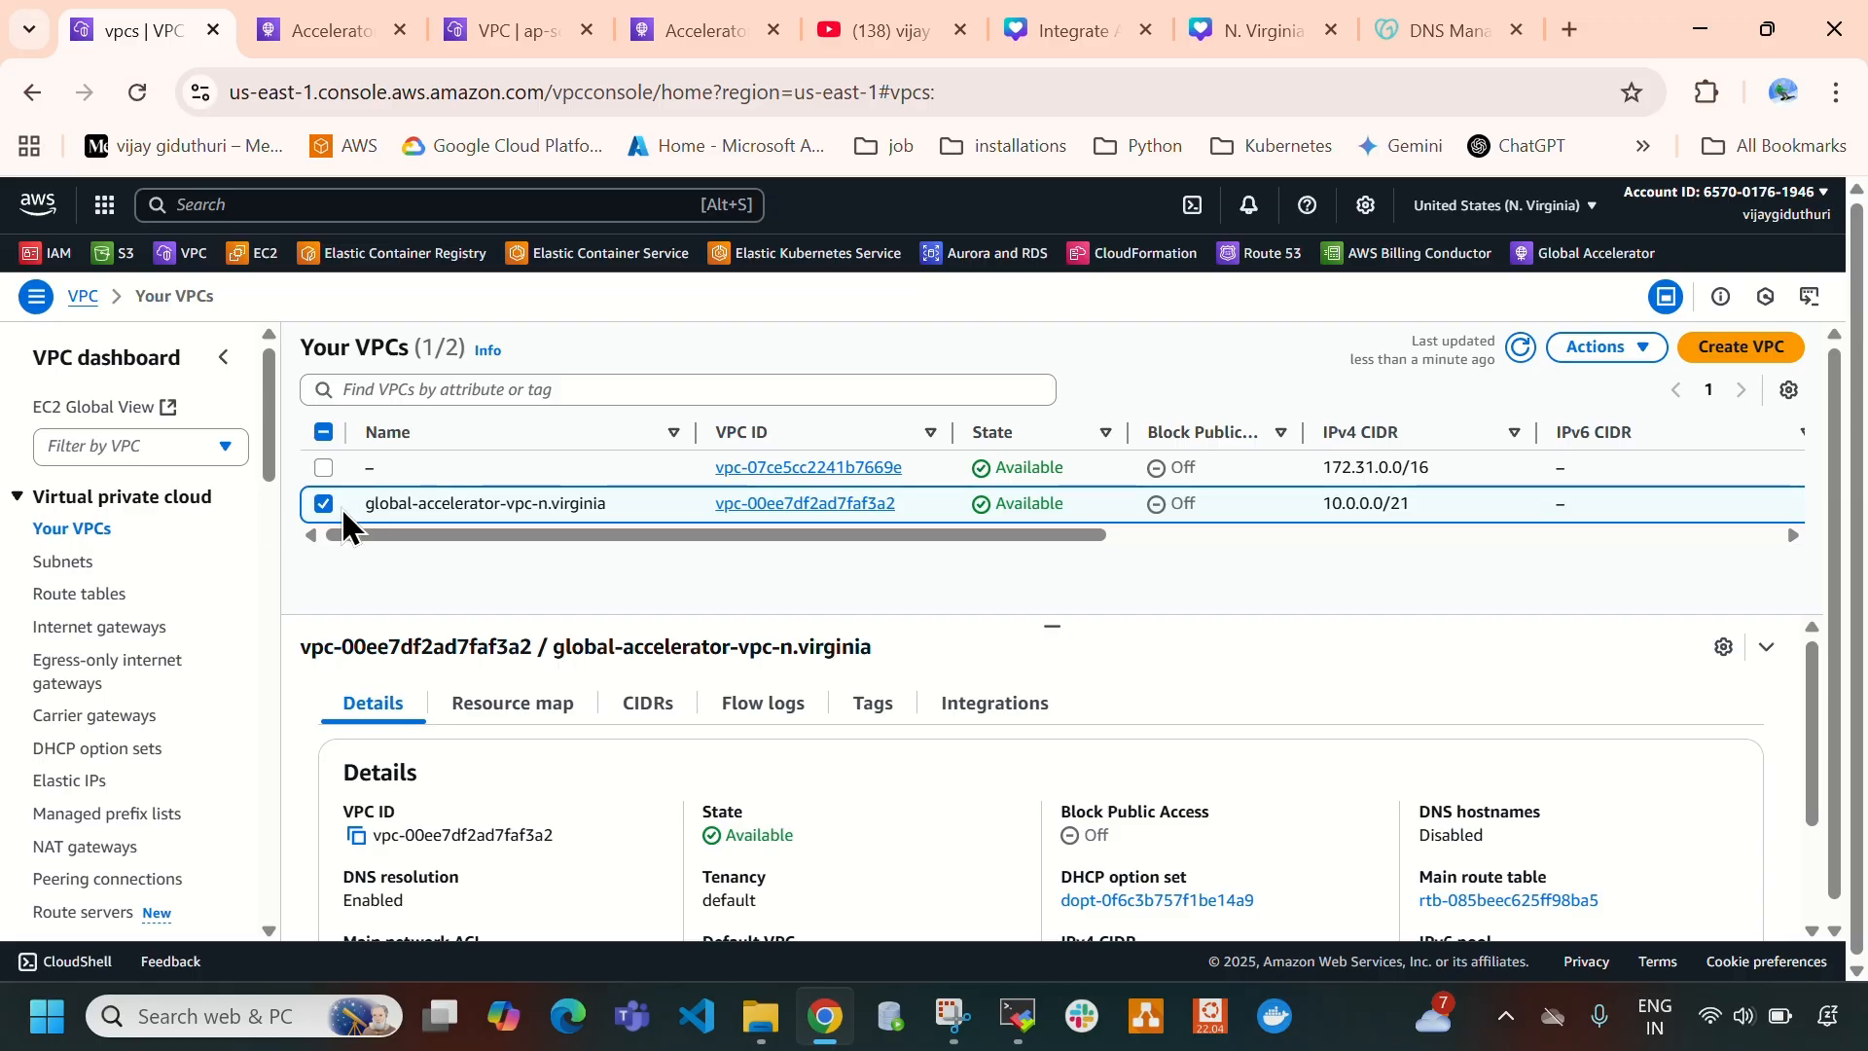
left_click(328, 505)
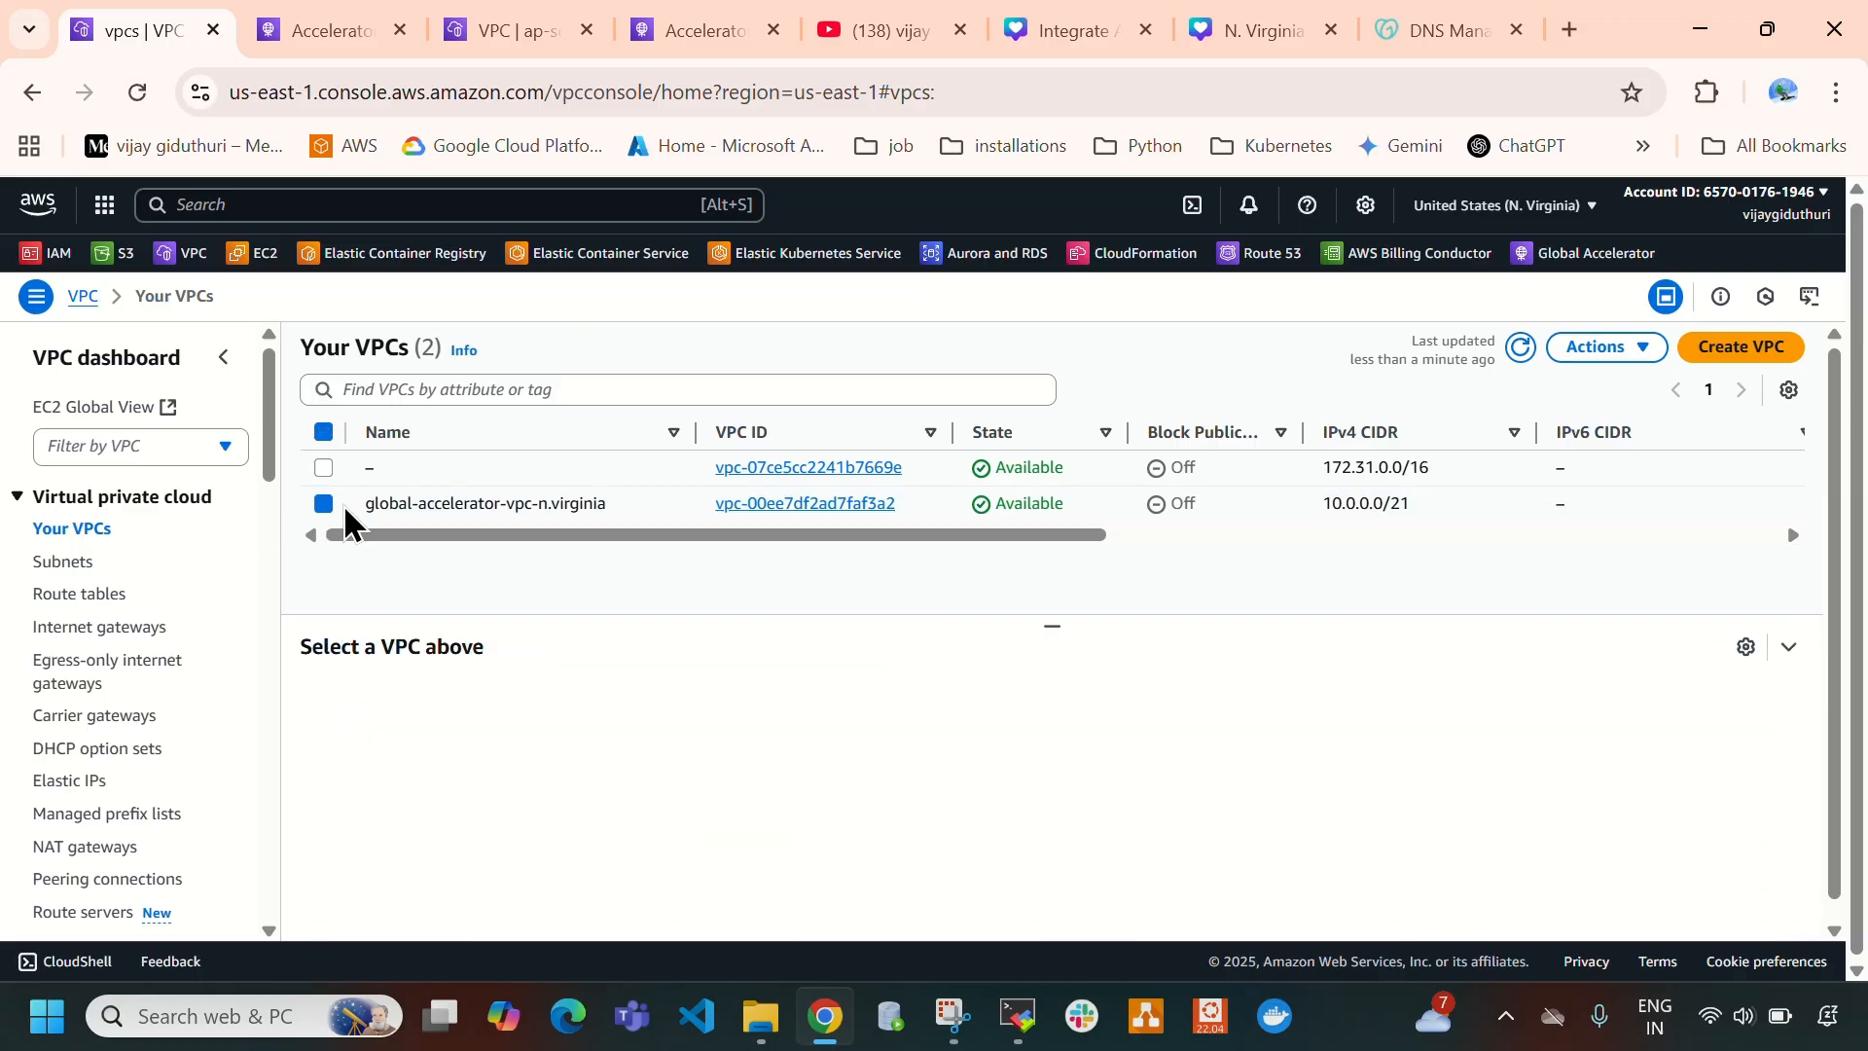
left_click(1518, 352)
- Delete global-accelerator-vpc-n.virginia with its associated resources, reviewing them and confirming with "delete", then refresh the VPC list
left_click(329, 507)
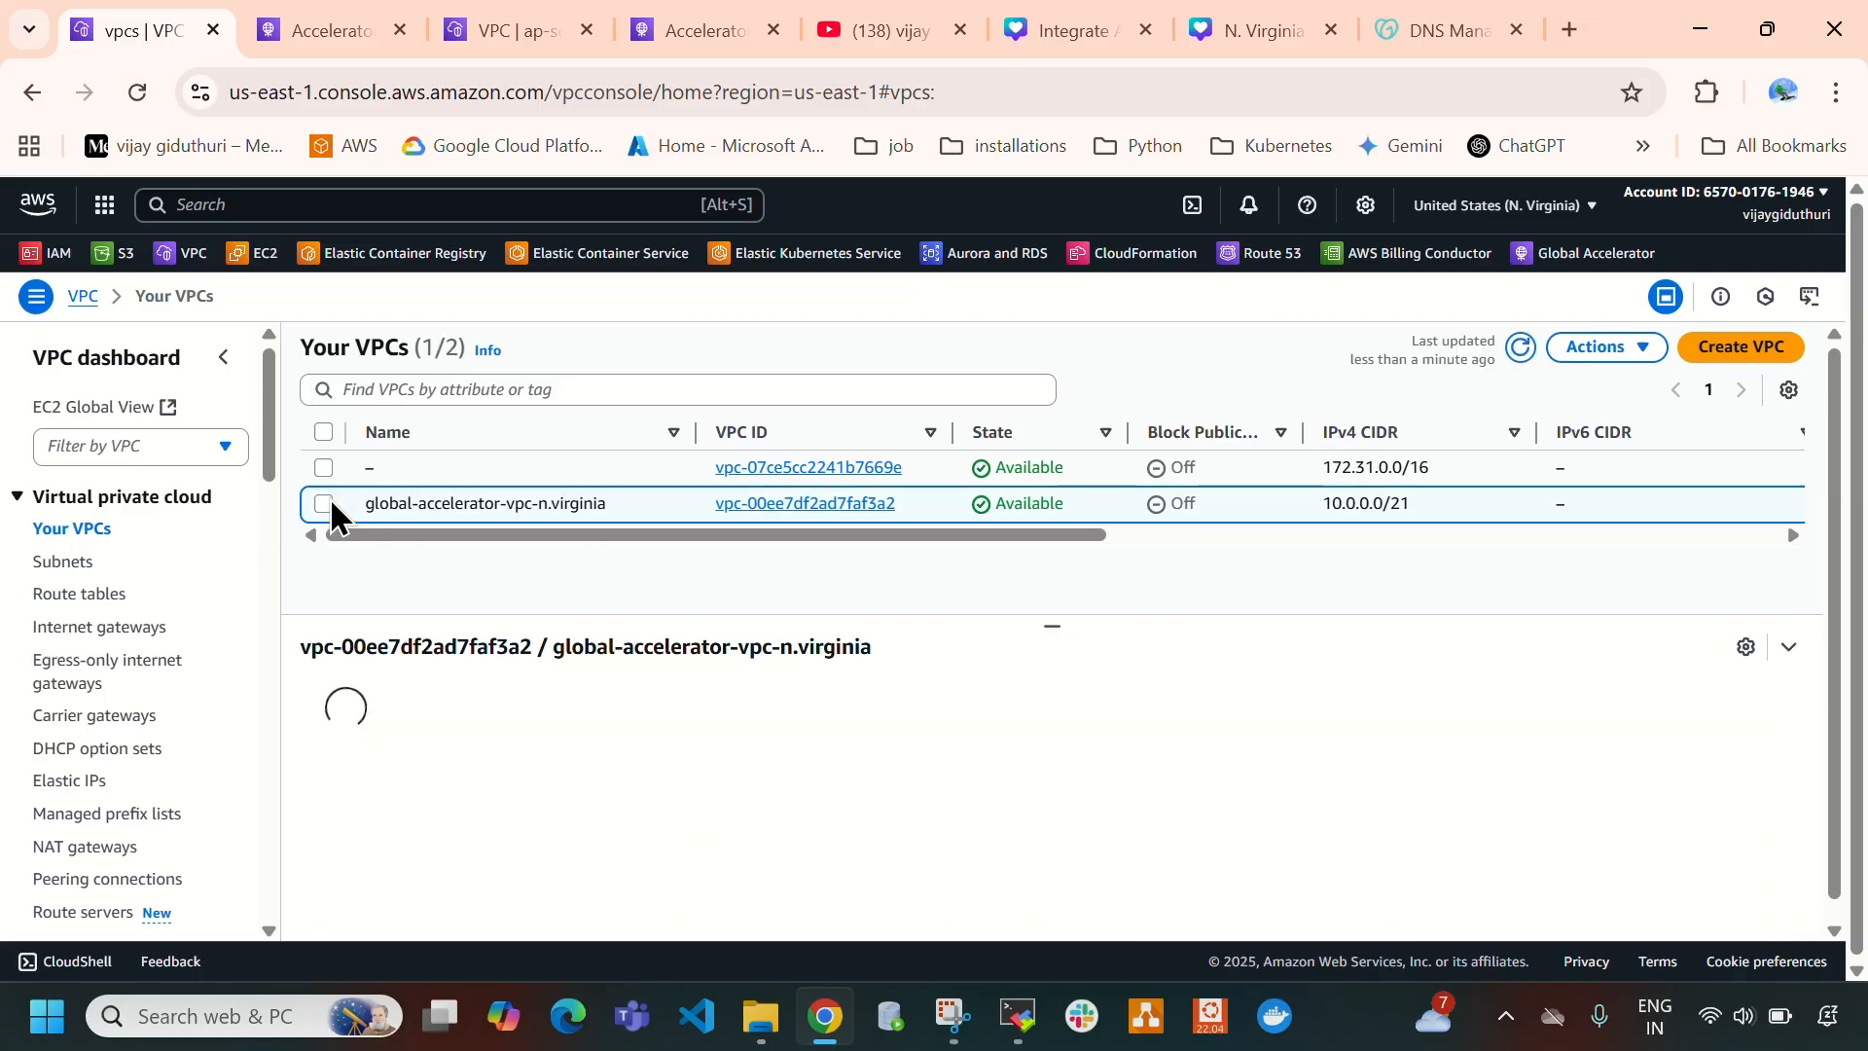
left_click(1605, 347)
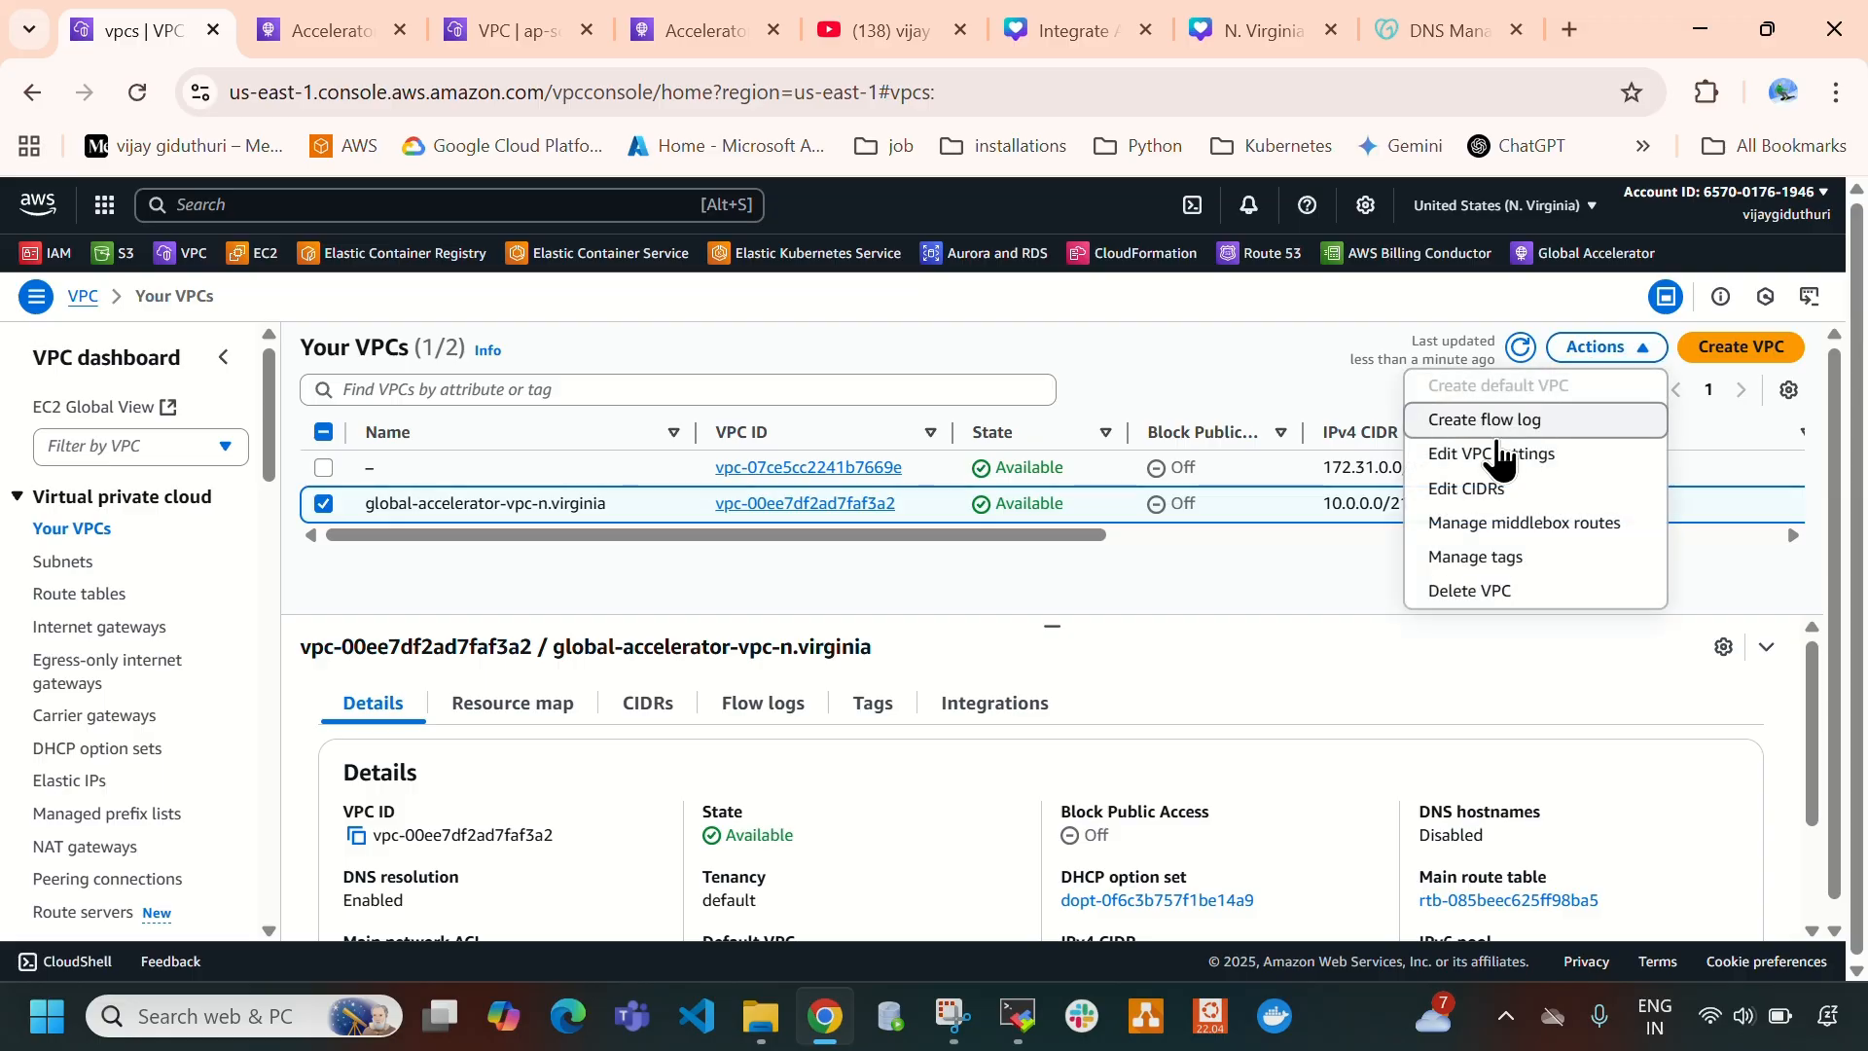
left_click(1457, 596)
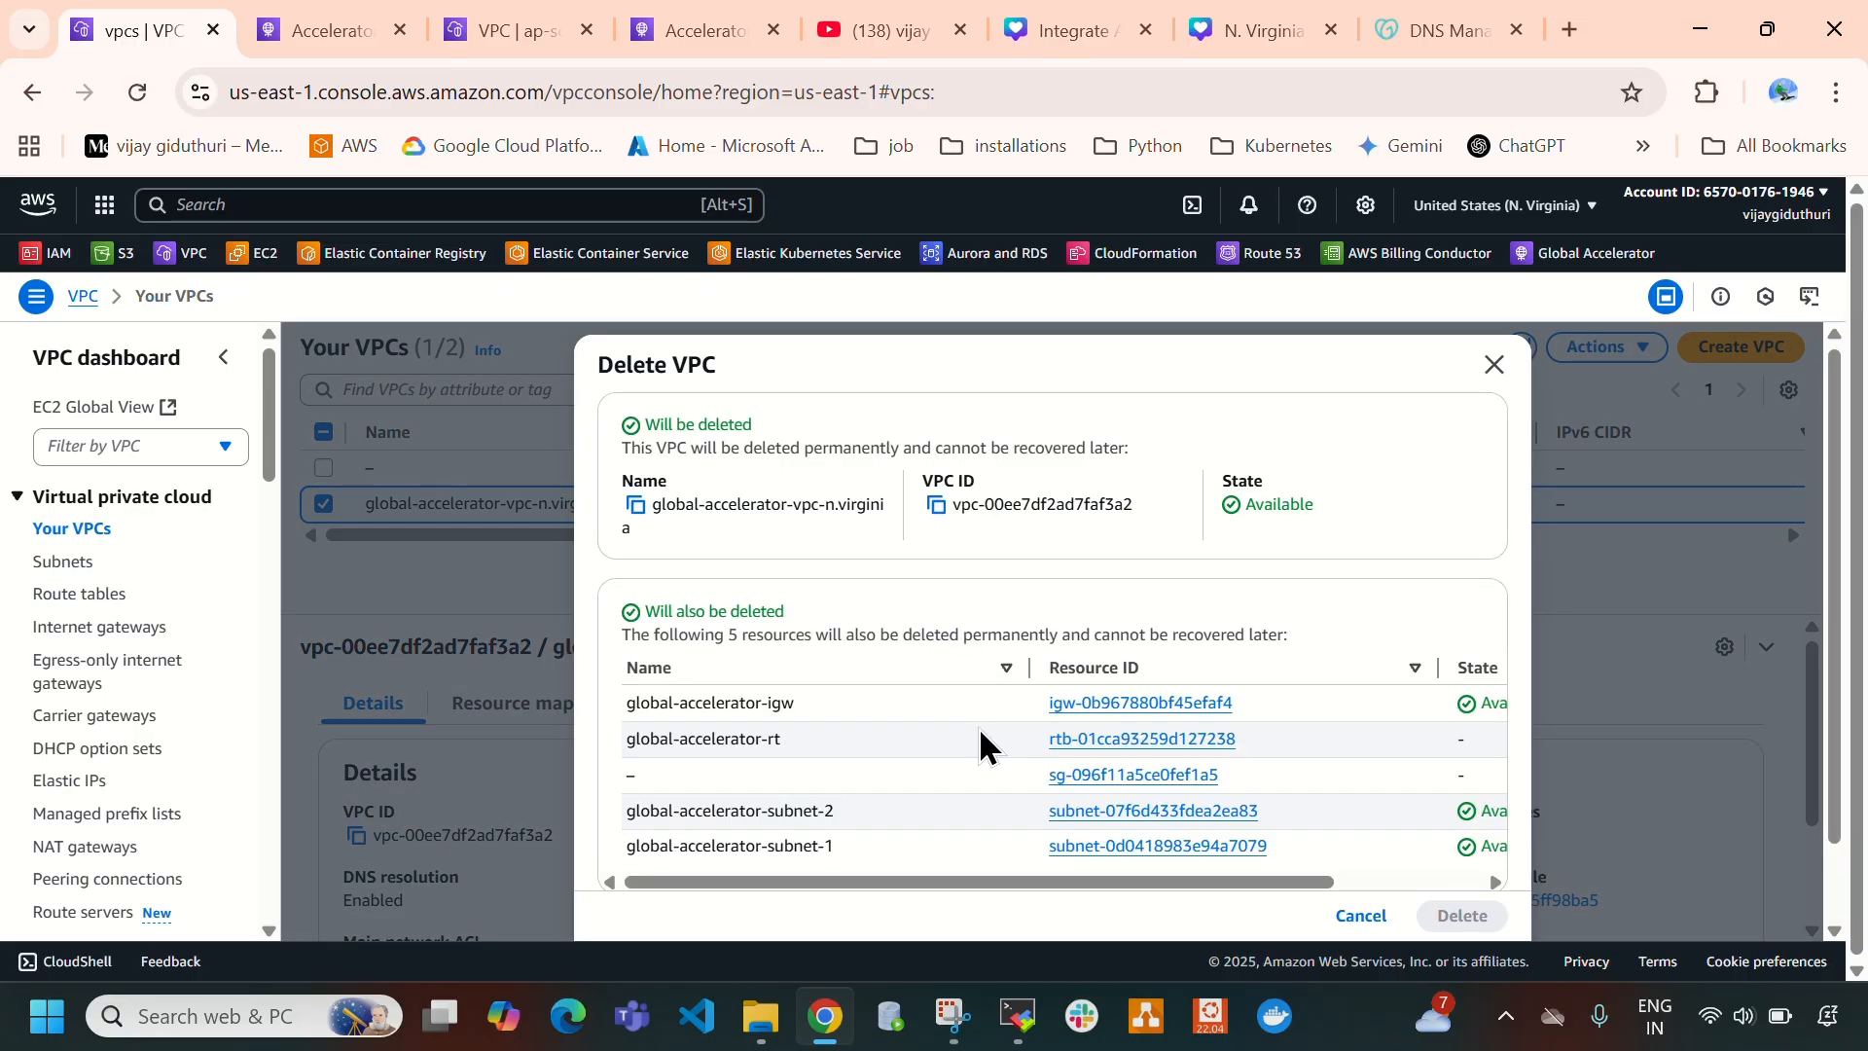
scroll(980, 745, "down", 2)
scroll(816, 648, "up", 2)
scroll(875, 642, "down", 1)
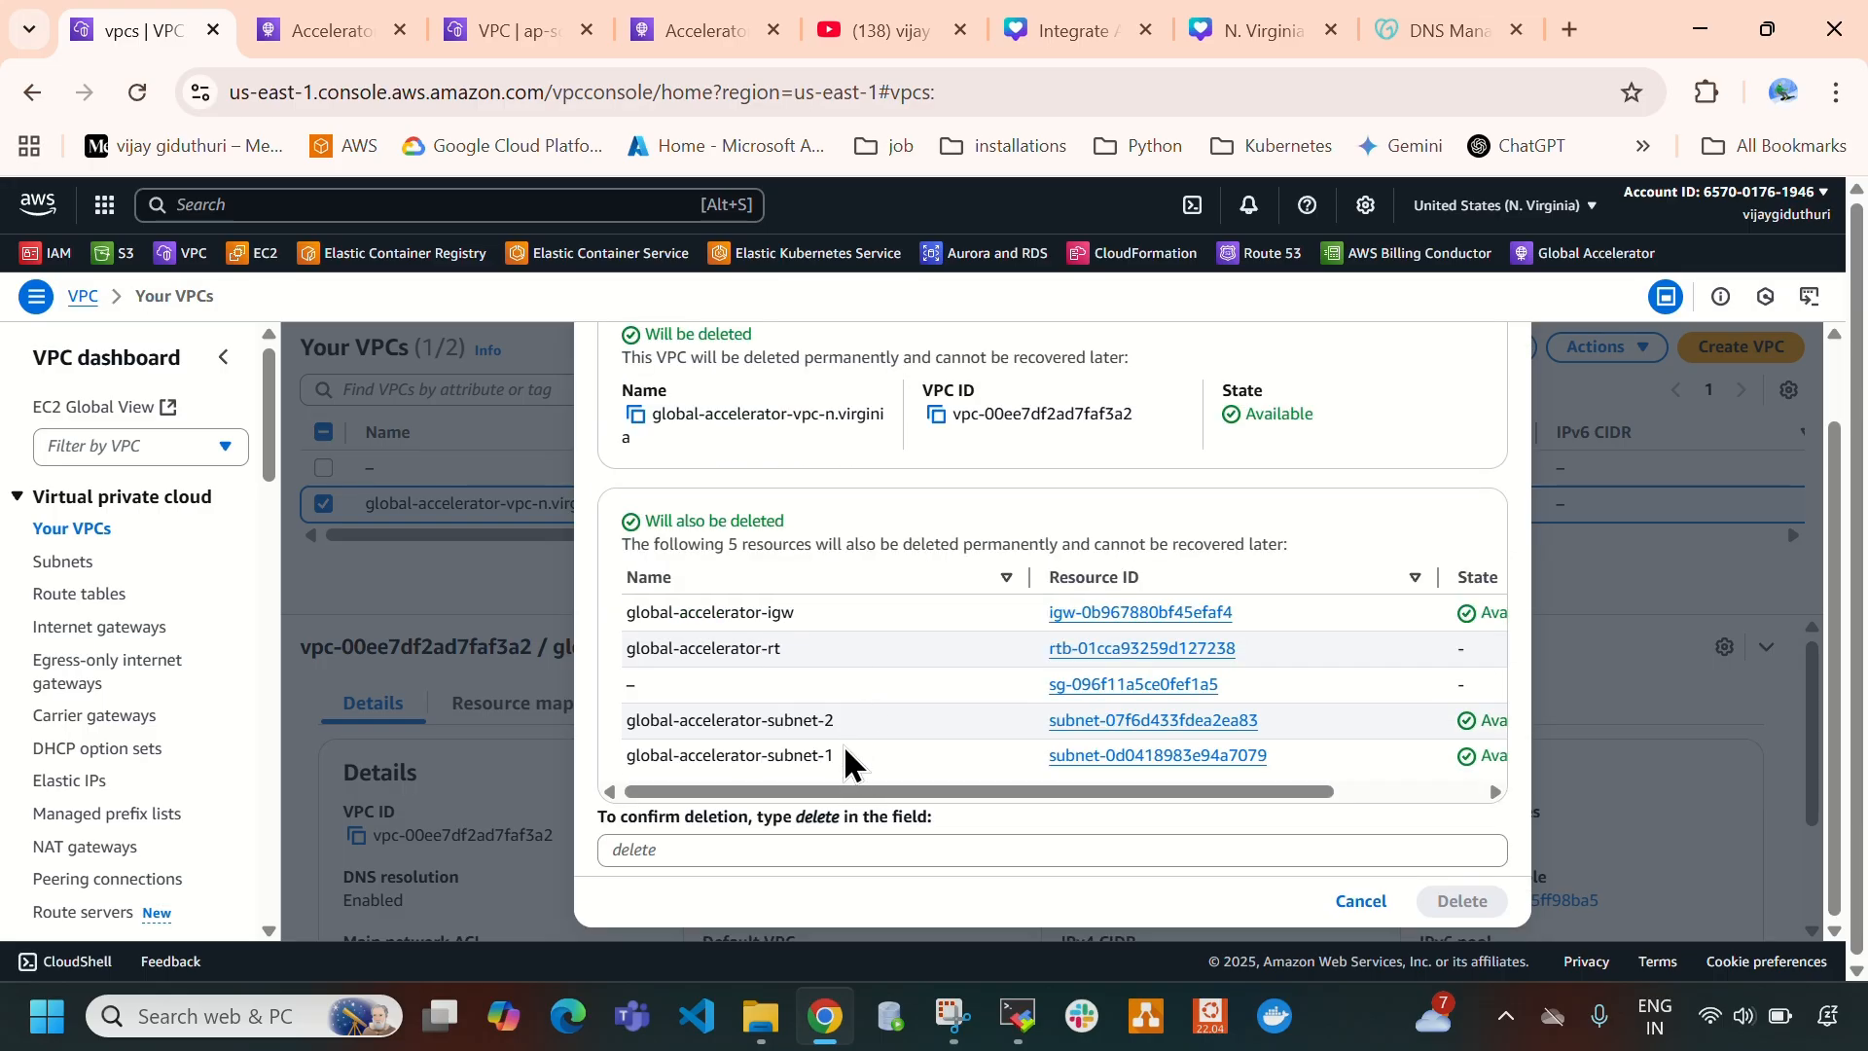
left_click_drag(843, 749, 637, 687)
left_click_drag(817, 646, 734, 610)
left_click(767, 842)
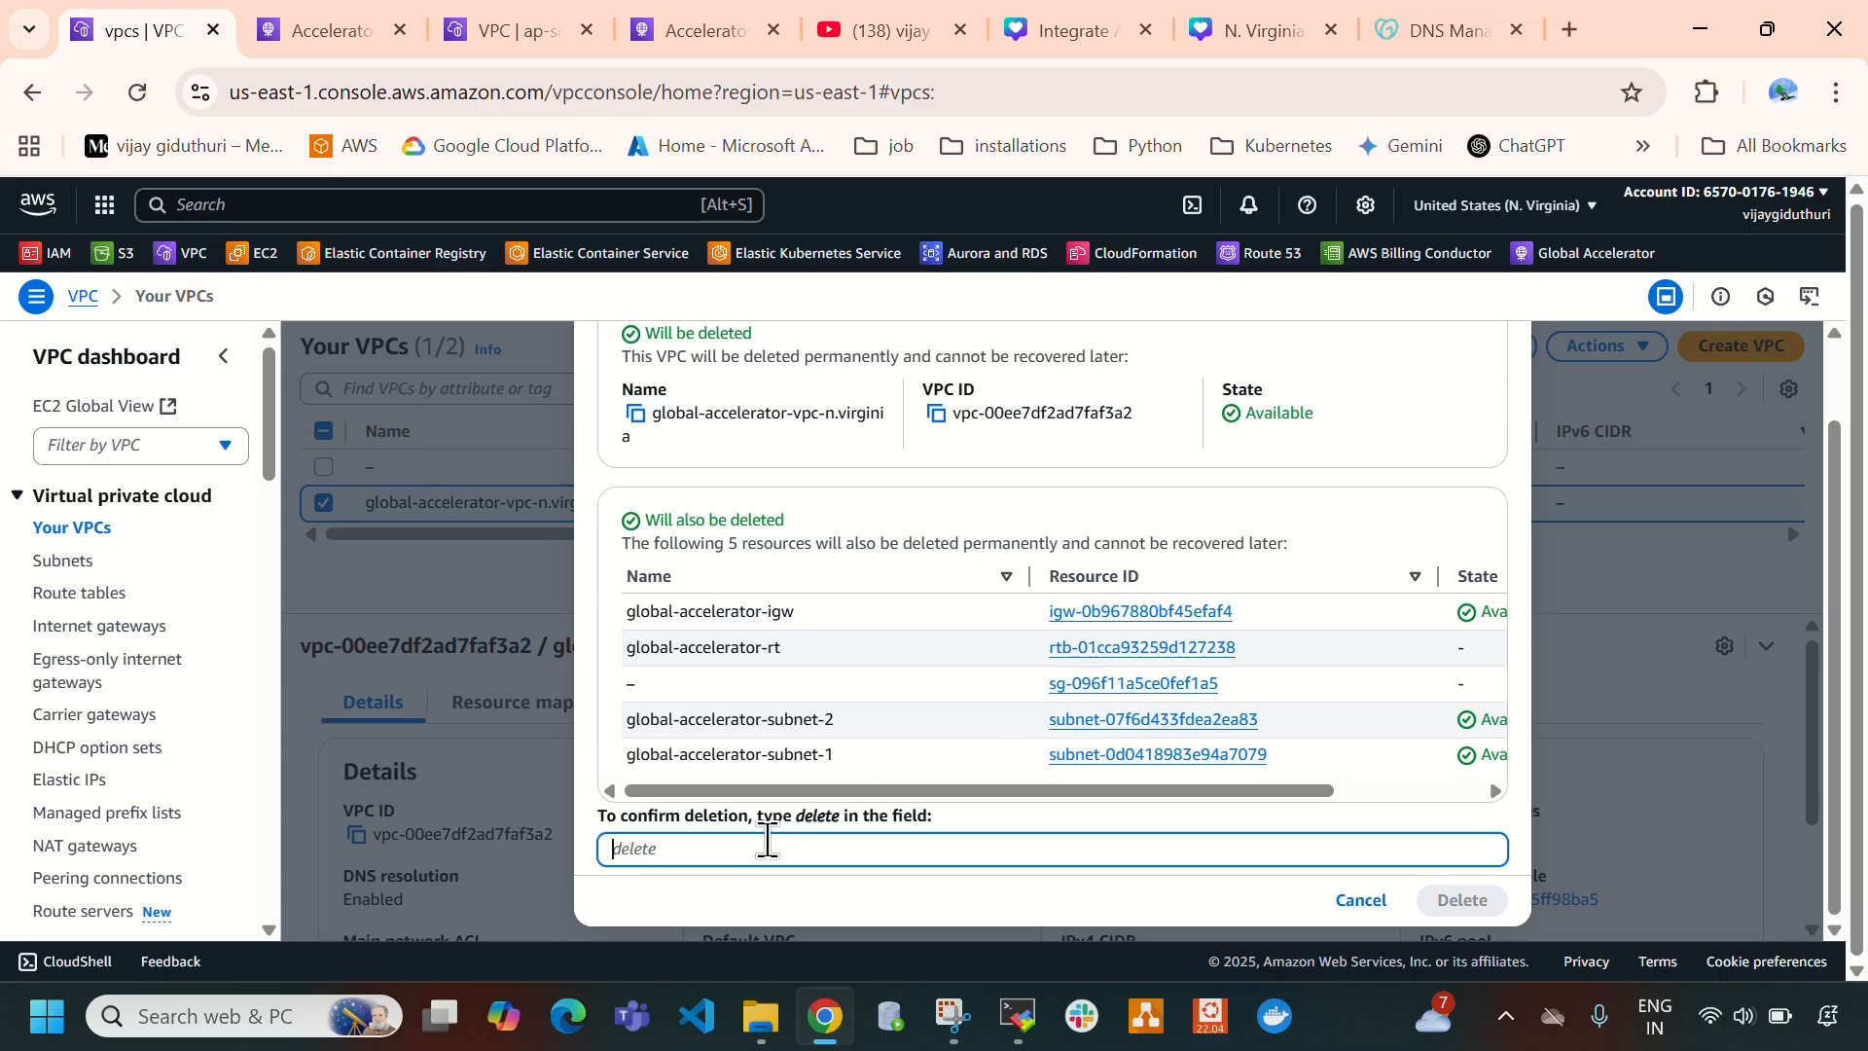
type("delete")
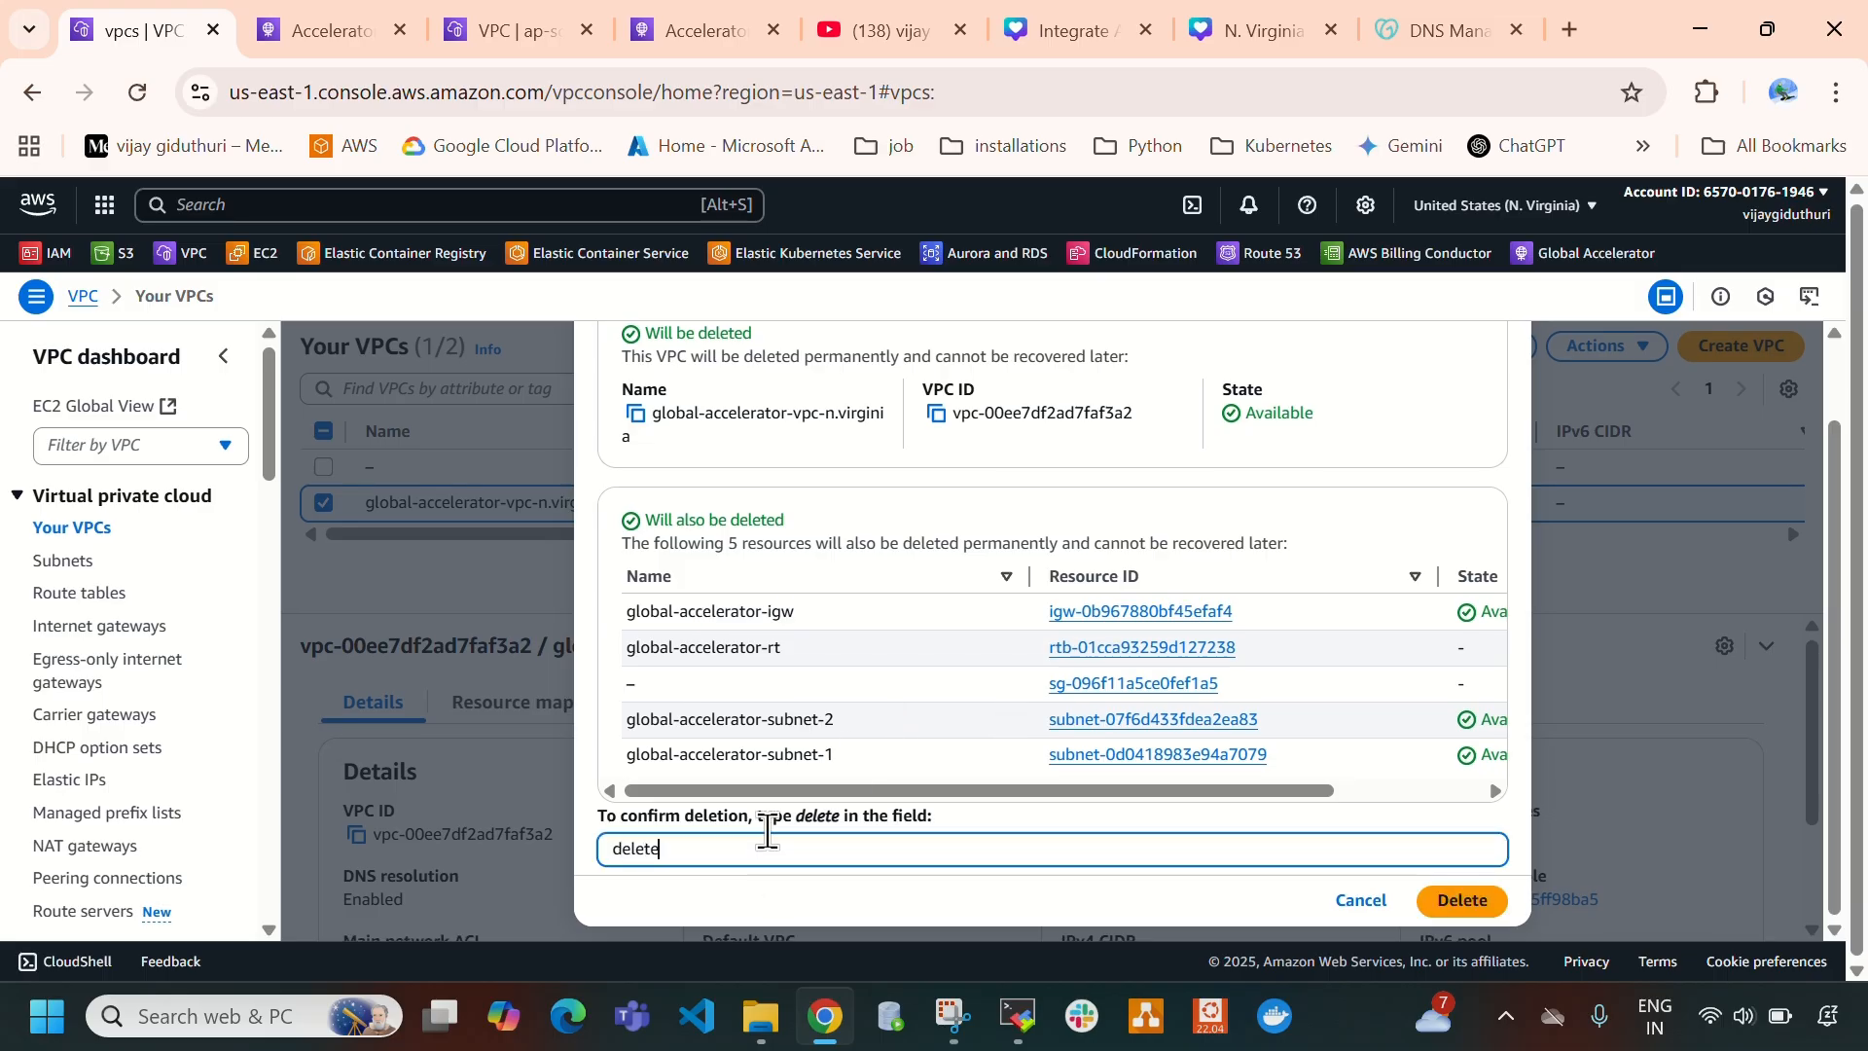
left_click(1461, 899)
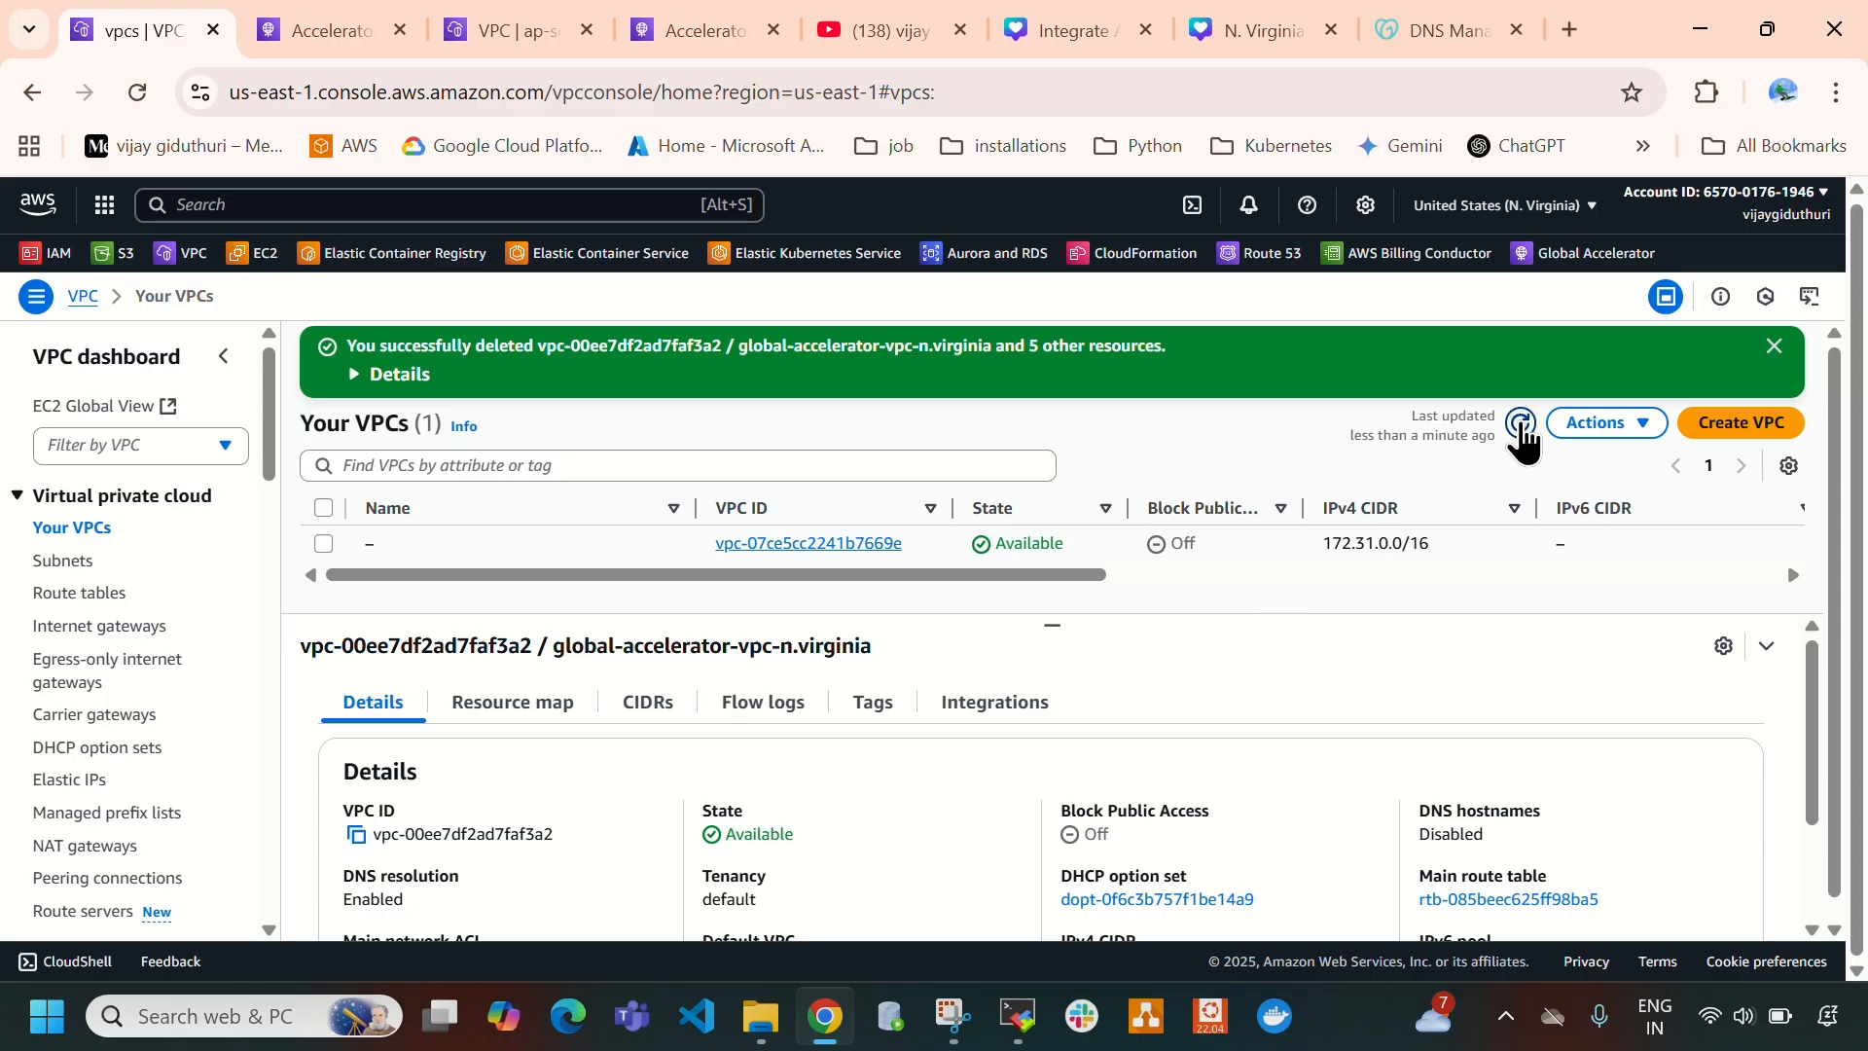
left_click(1521, 424)
left_click(1775, 346)
- In the Mumbai region's VPC list, delete global-accelerator-vpc-mumbai with its associated resources, confirming with "delete", and dismiss the notification
left_click(521, 30)
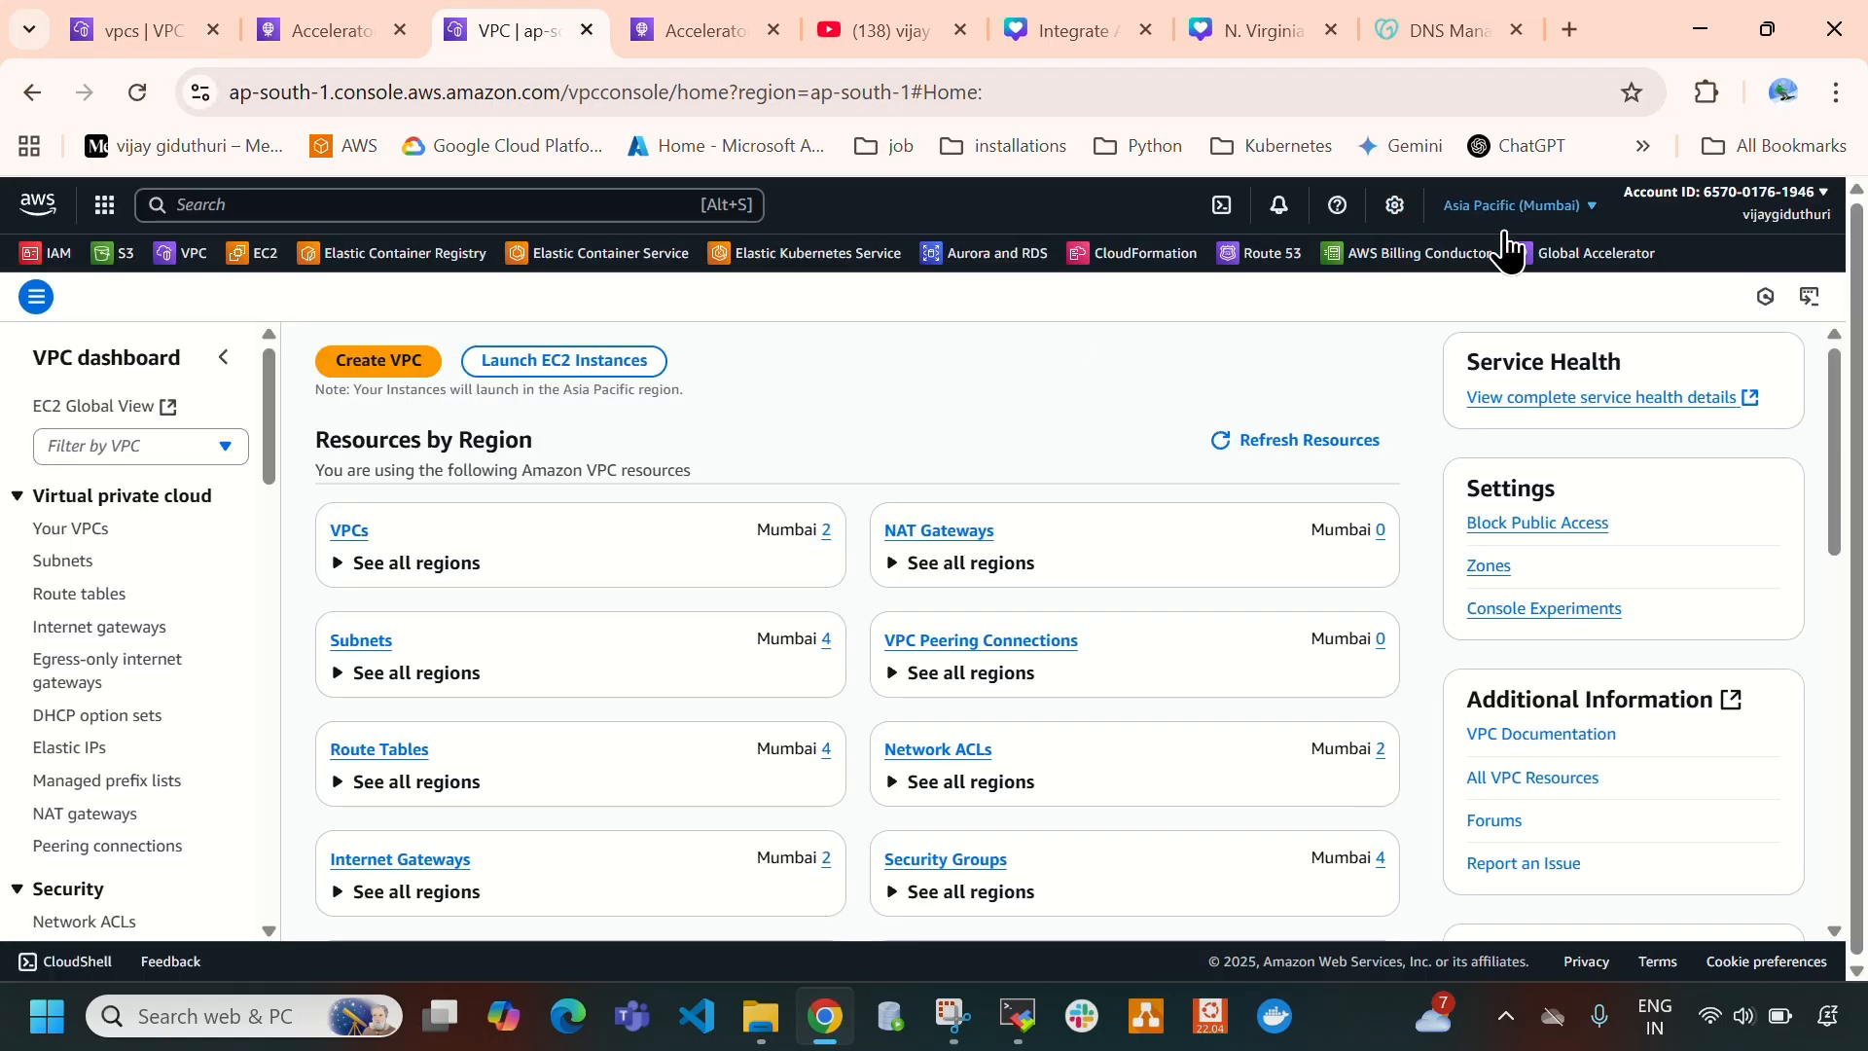
left_click(342, 534)
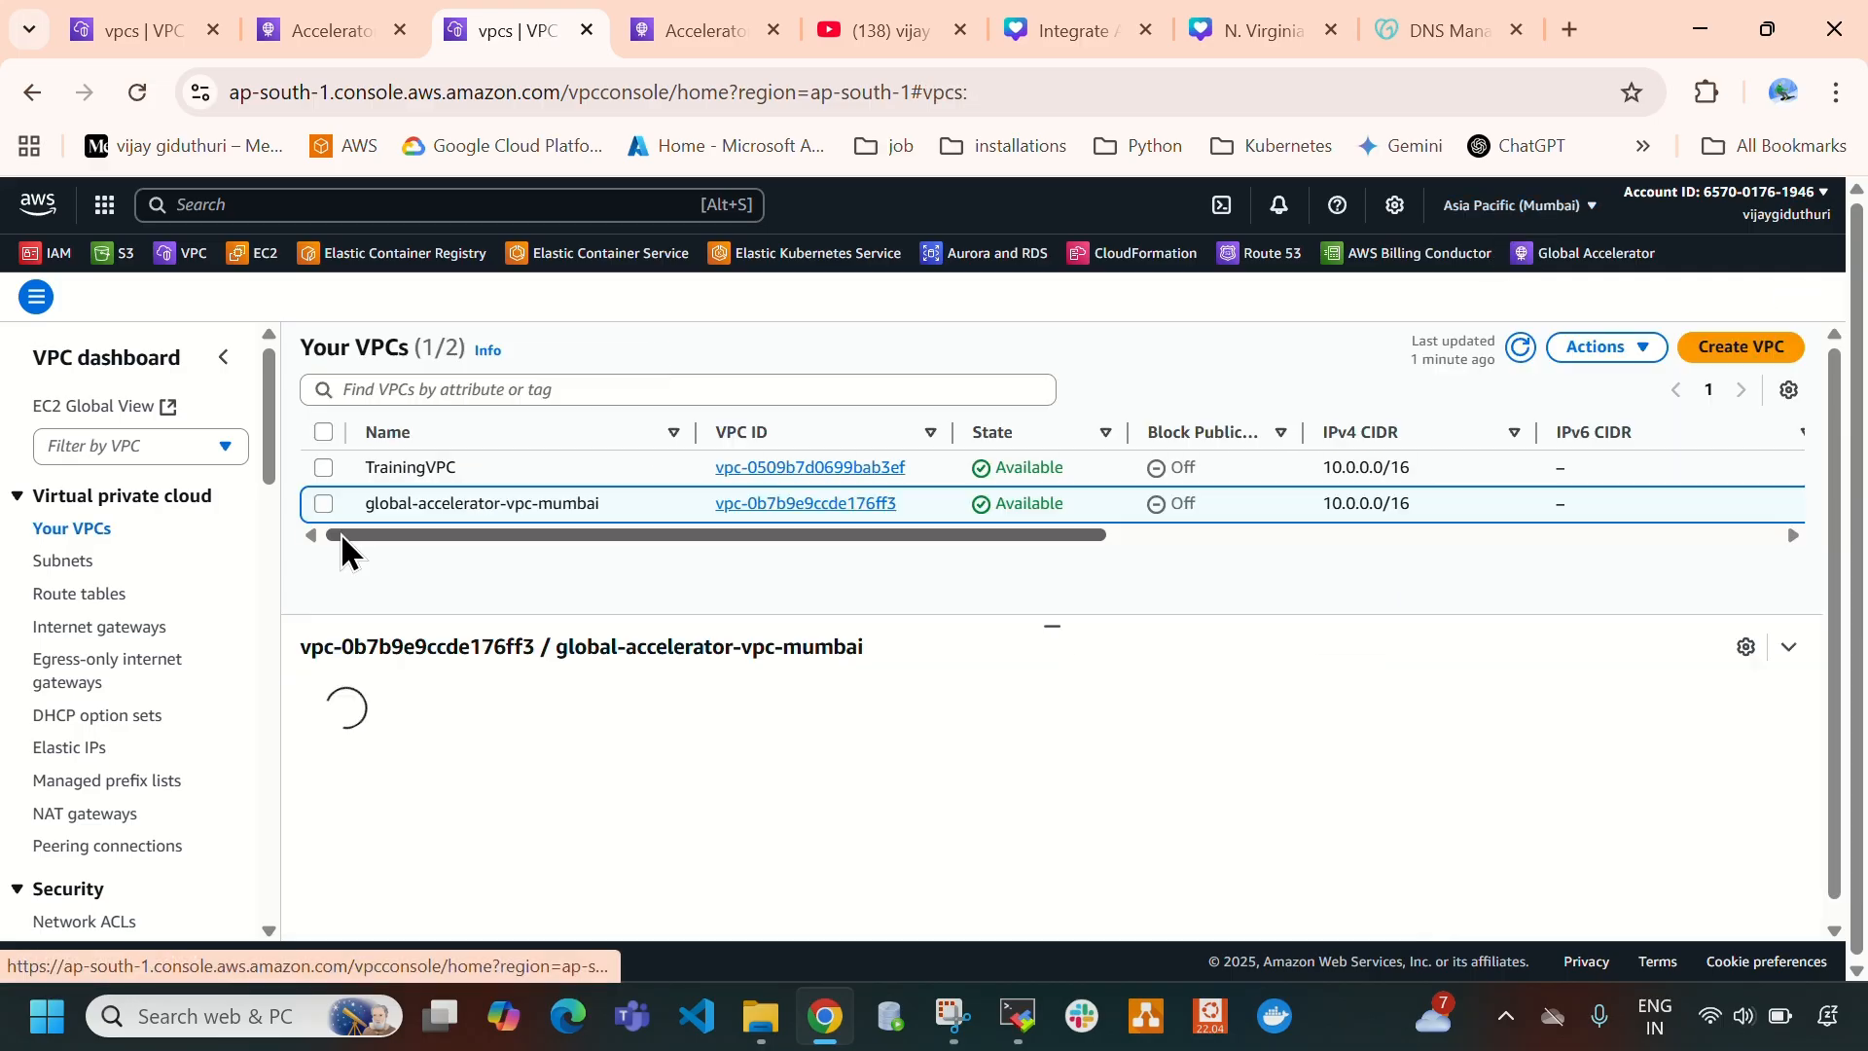
left_click(323, 503)
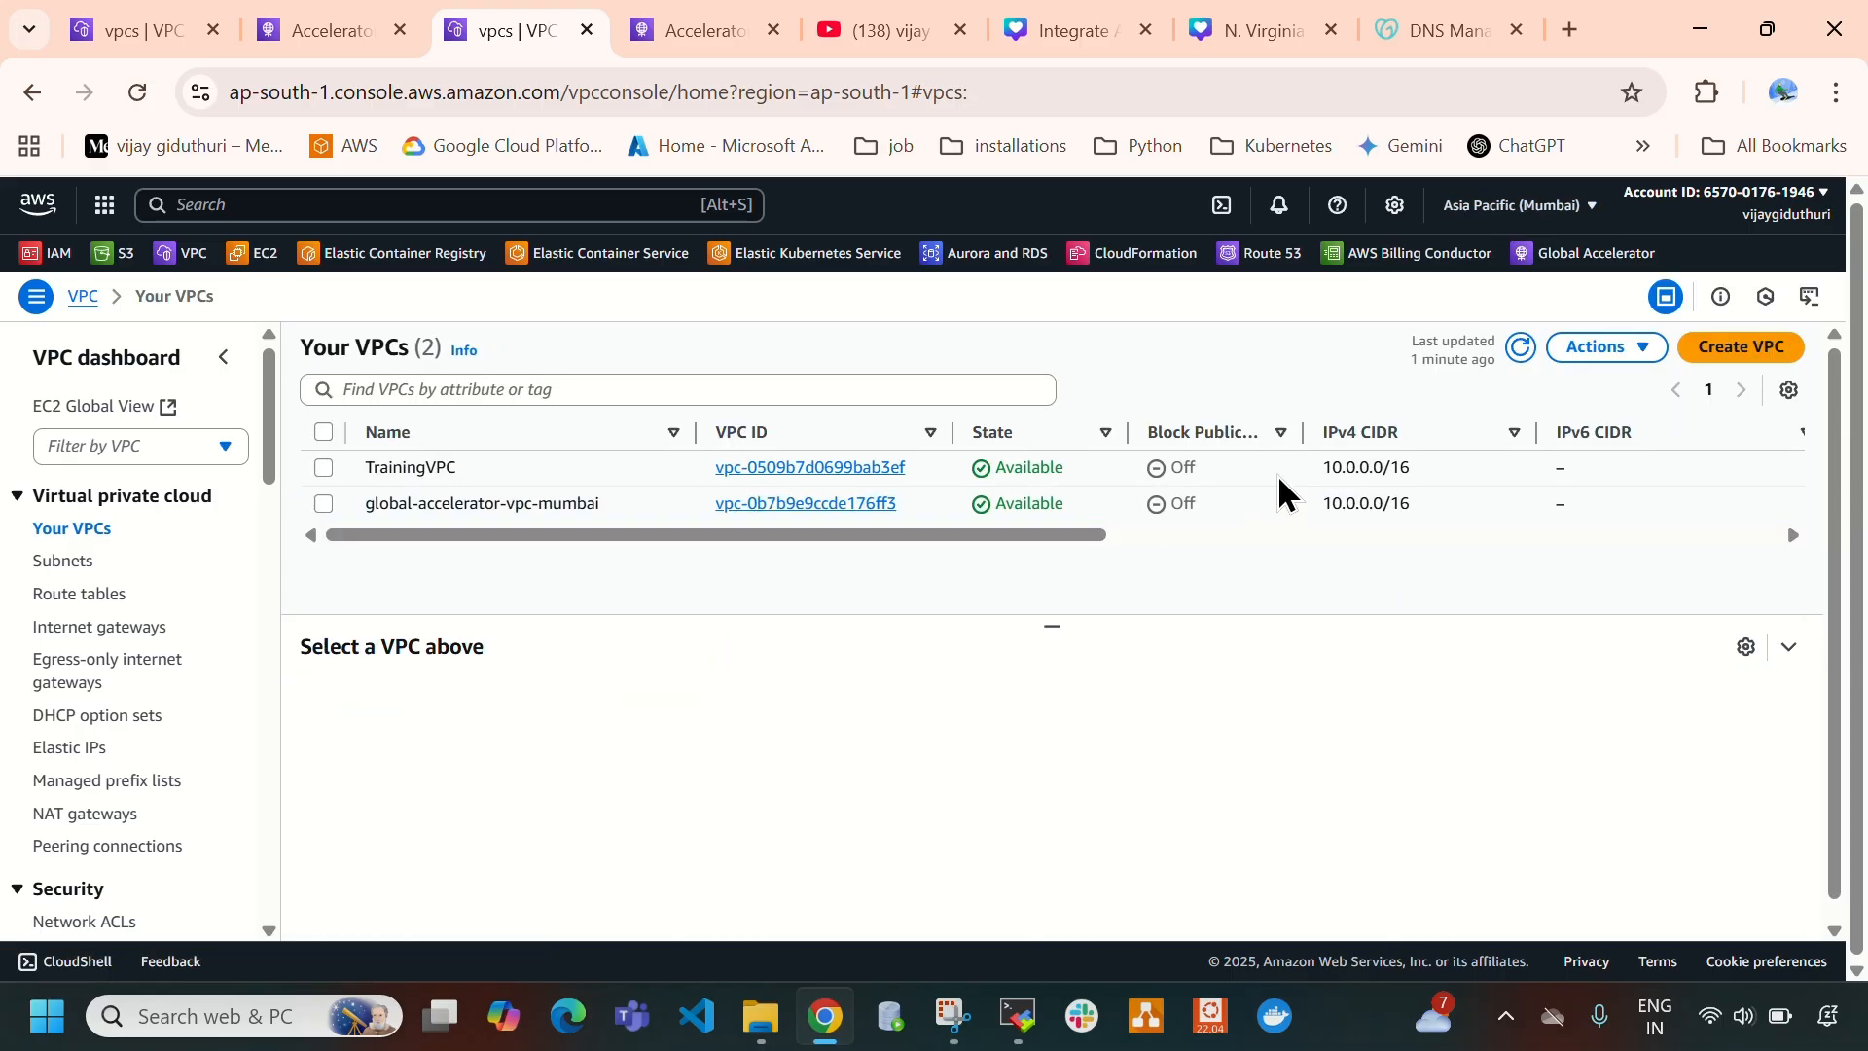
left_click(324, 505)
left_click(1586, 350)
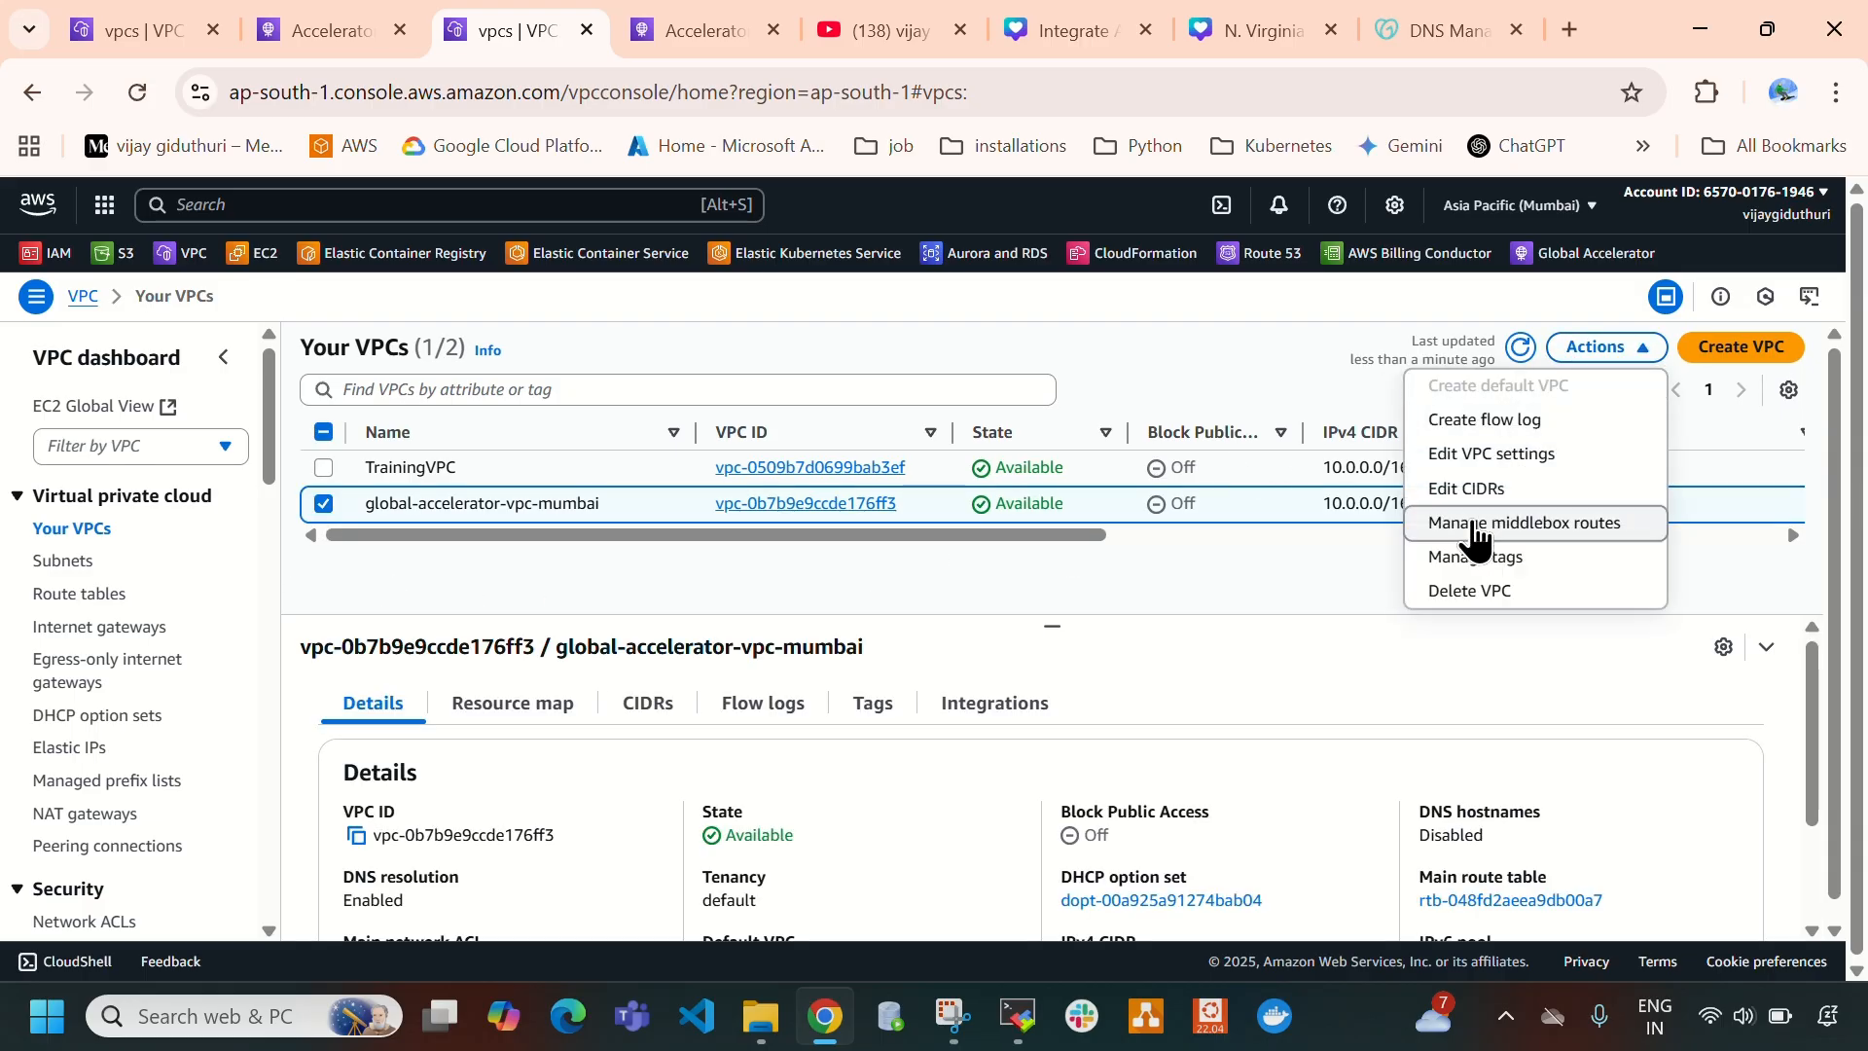
left_click(1467, 591)
scroll(647, 681, "down", 1)
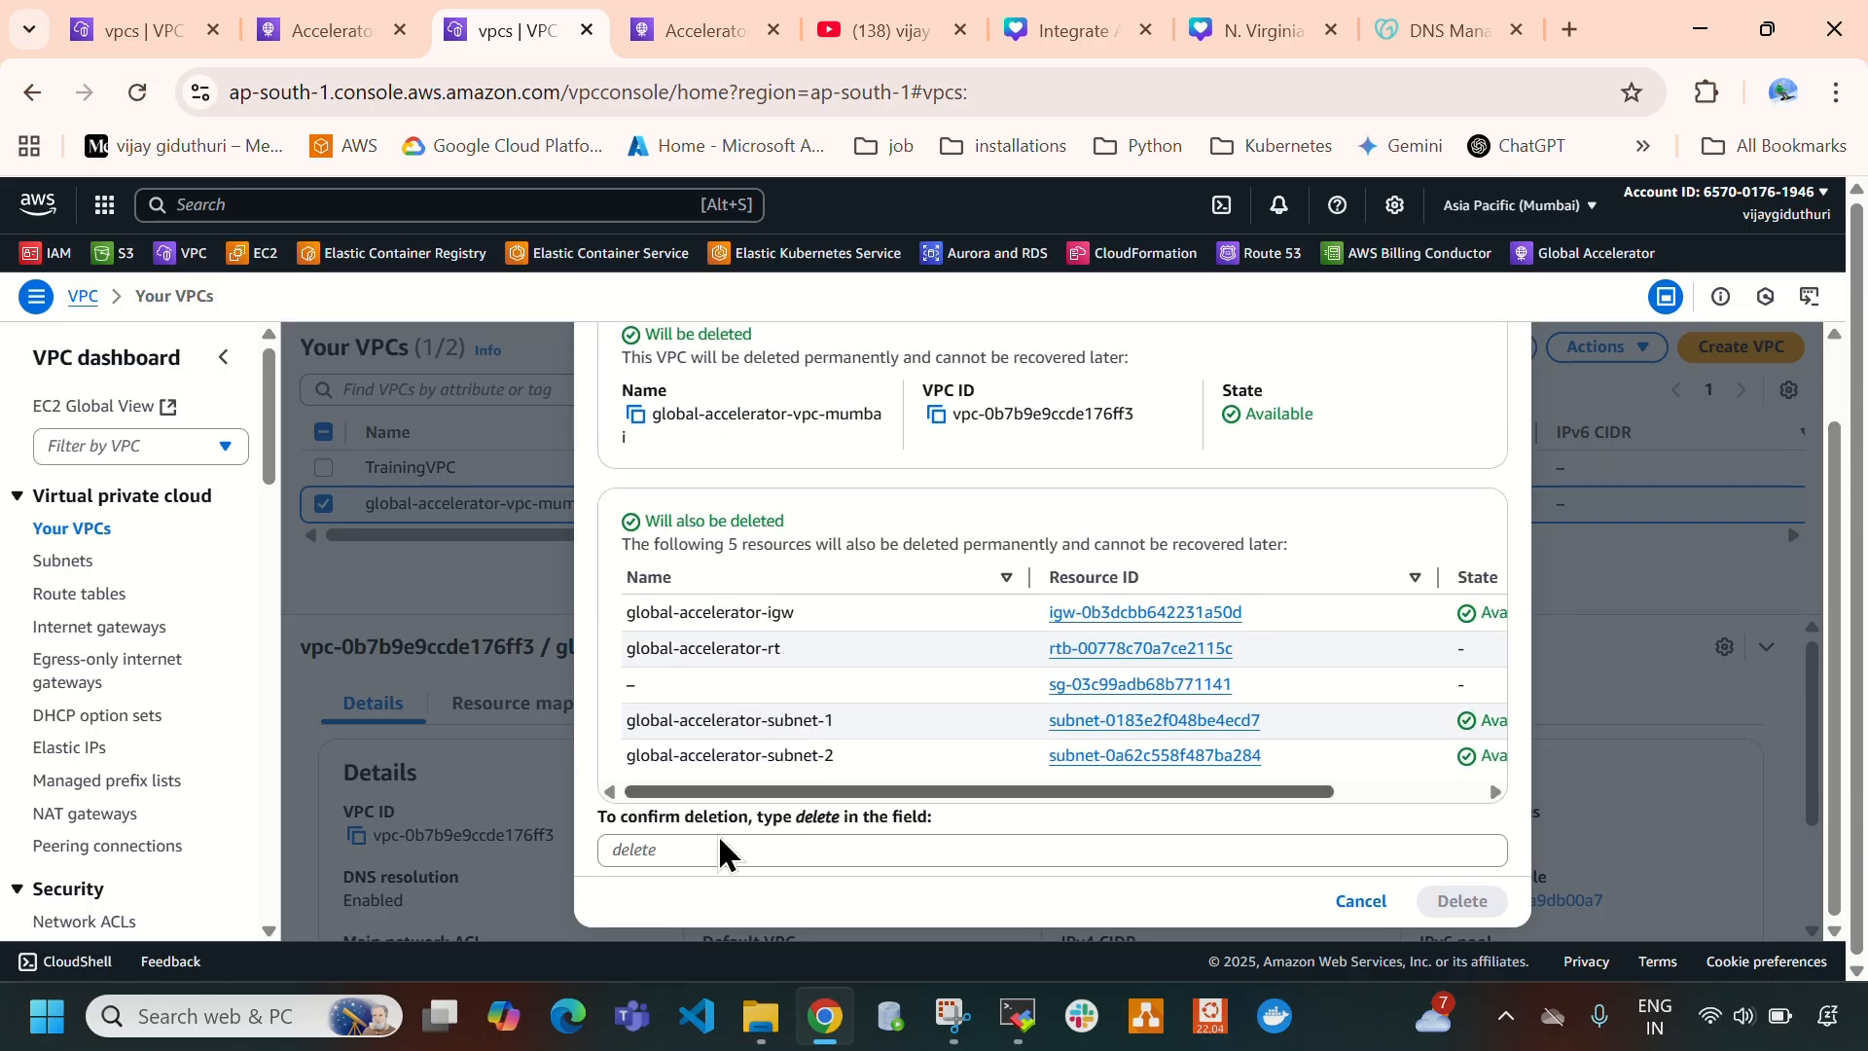
left_click(674, 853)
type("delet")
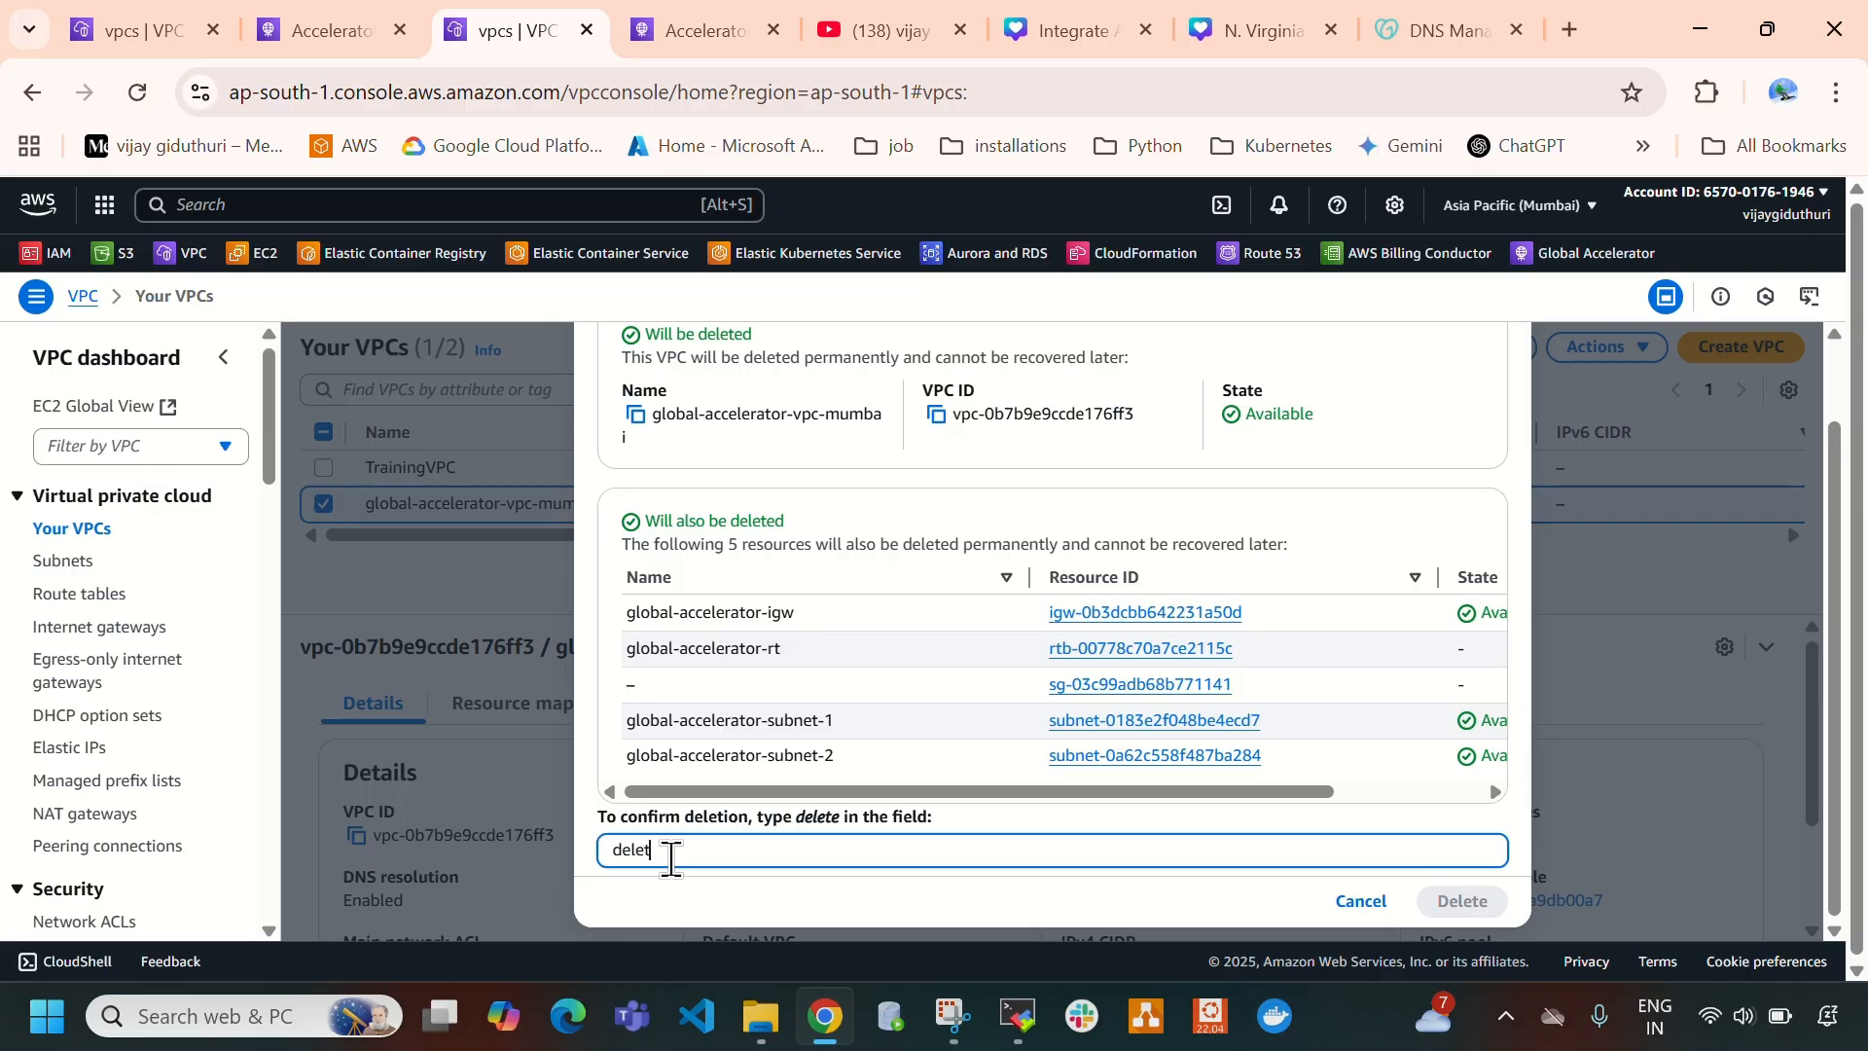
type("e")
left_click(1464, 901)
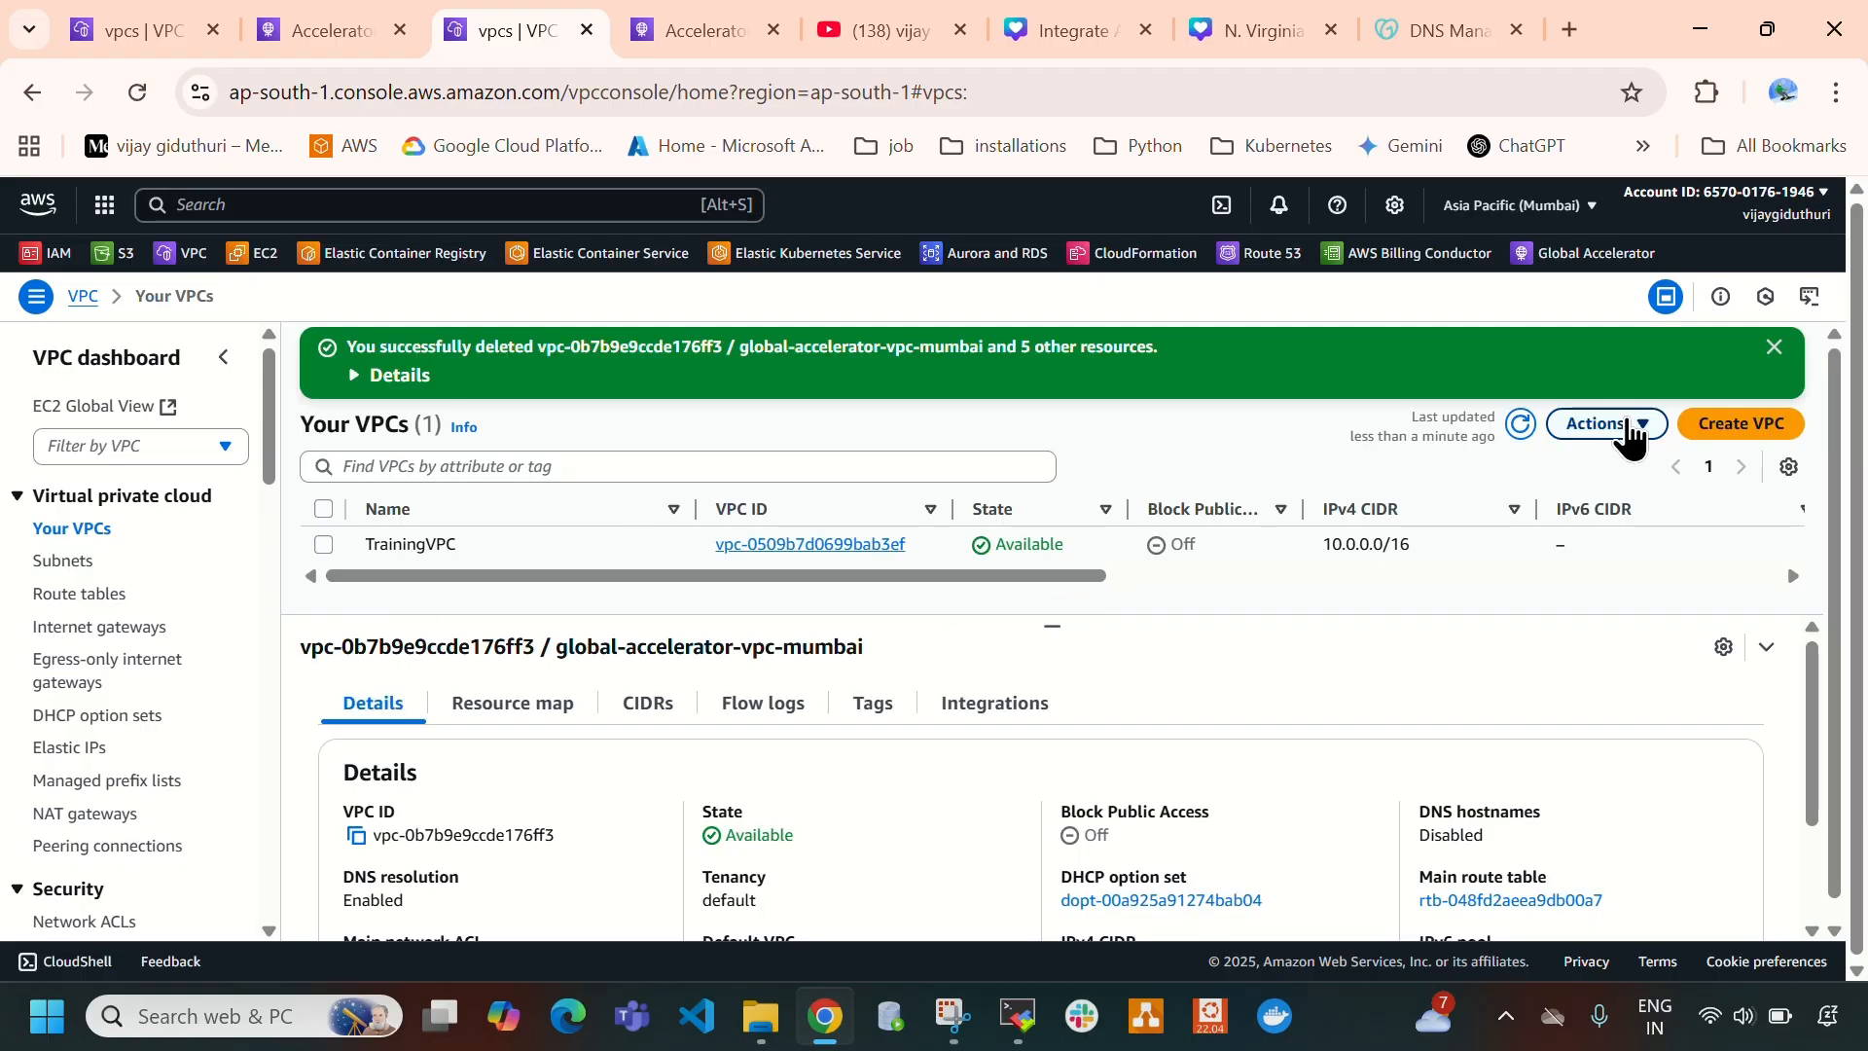
left_click(1773, 348)
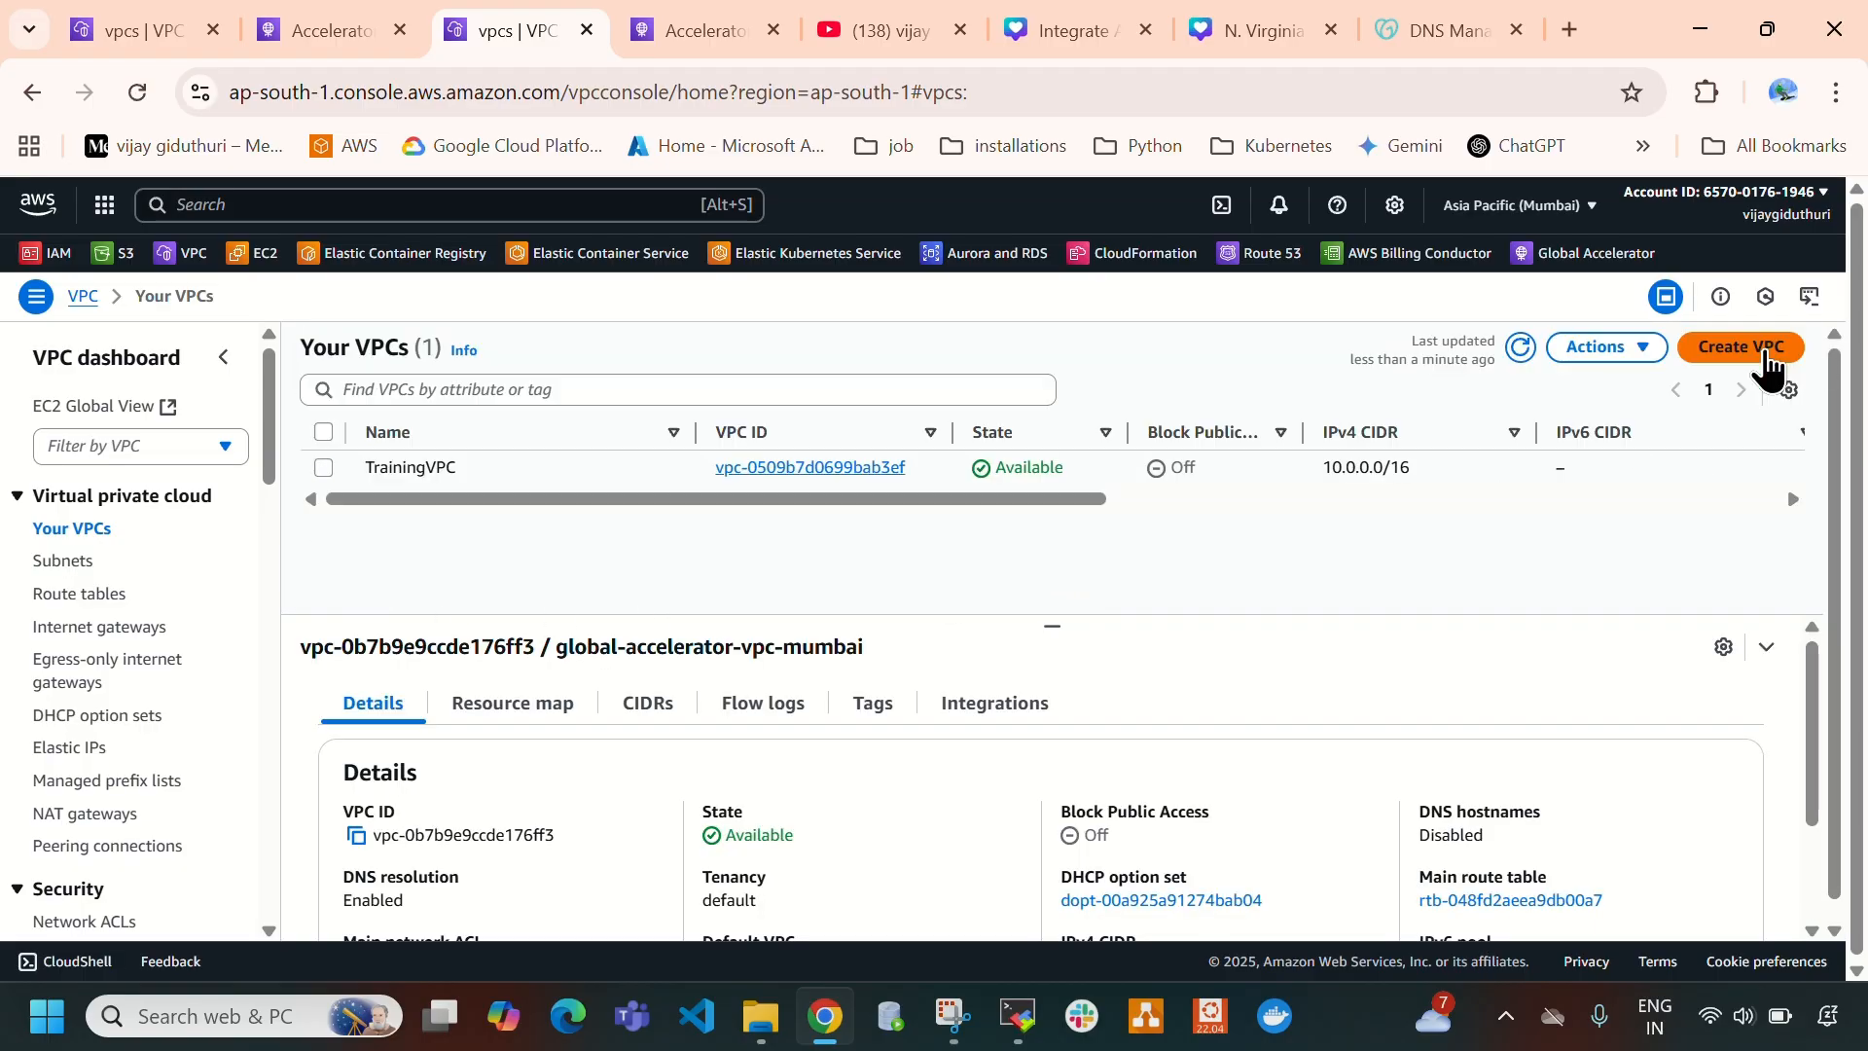
- Switch to GoDaddy's DNS management page and change the domain from custom nameservers back to GoDaddy Nameservers, consenting to the update
left_click(1431, 30)
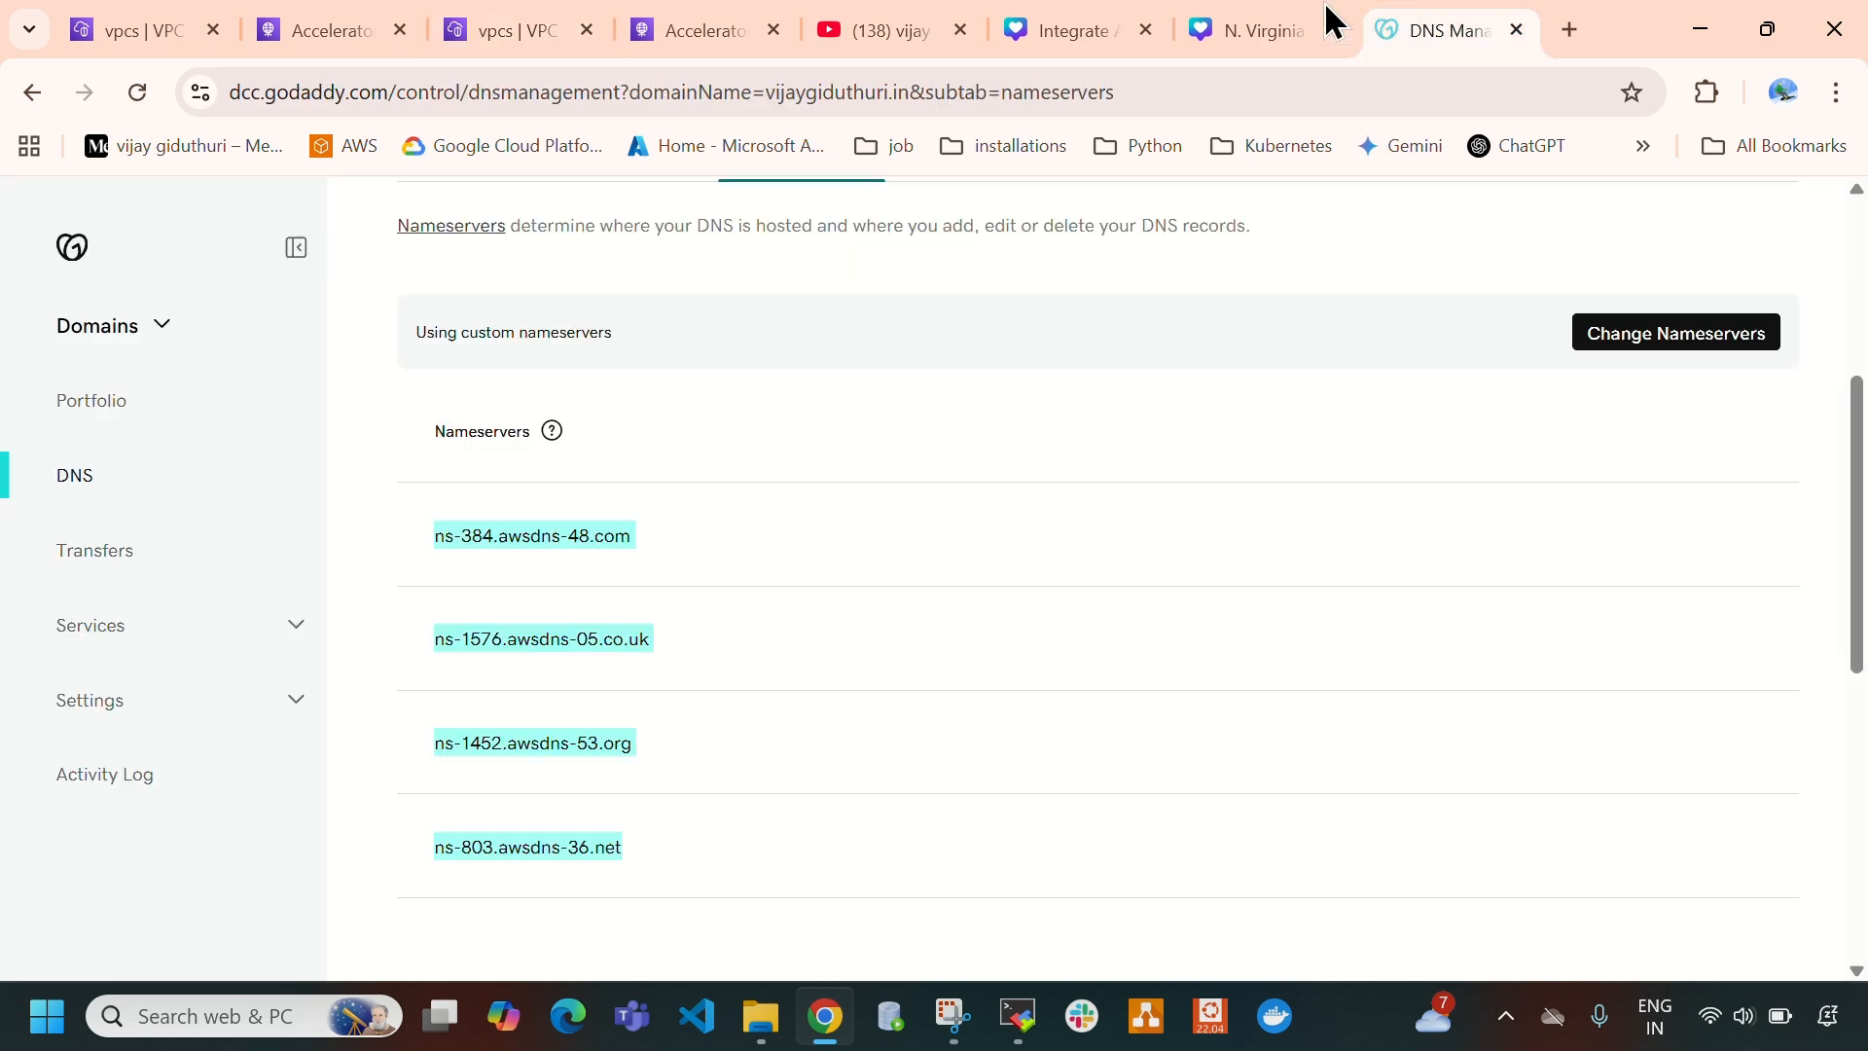
scroll(951, 642, "up", 4)
scroll(1067, 593, "down", 3)
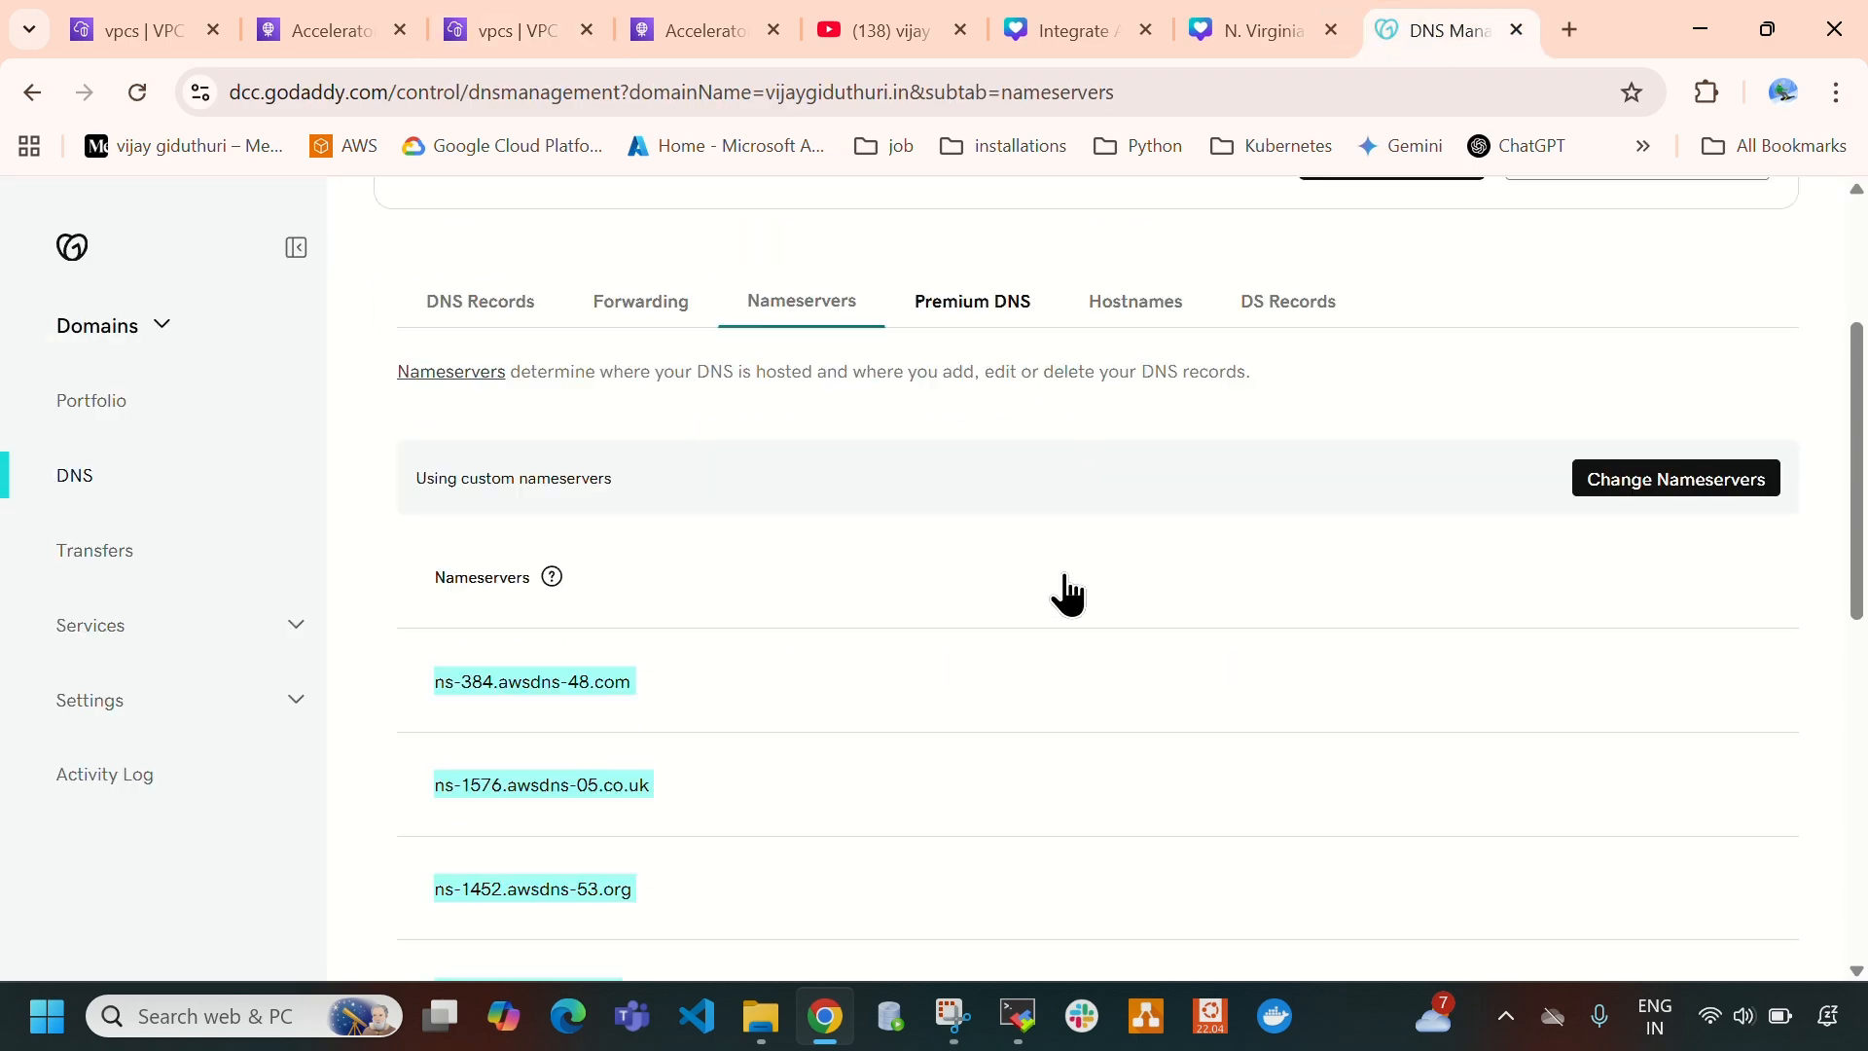
left_click(1705, 491)
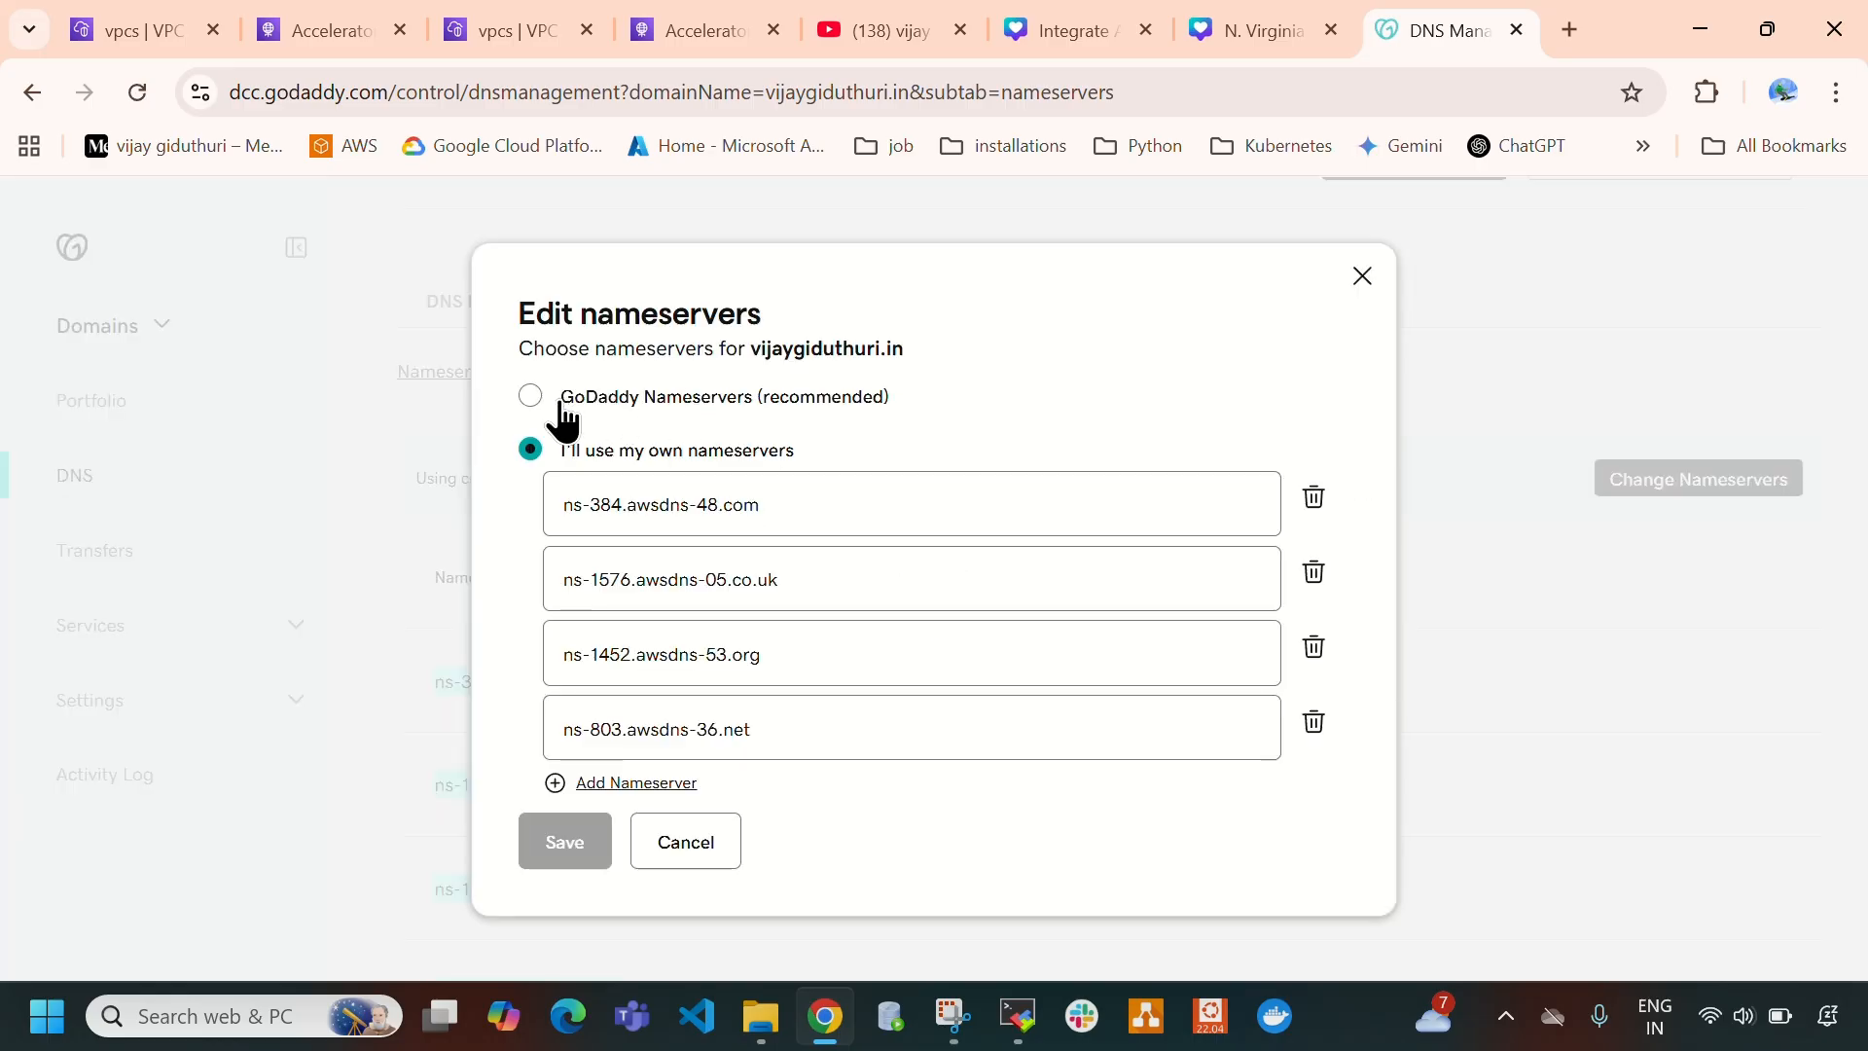
left_click(530, 396)
left_click(550, 693)
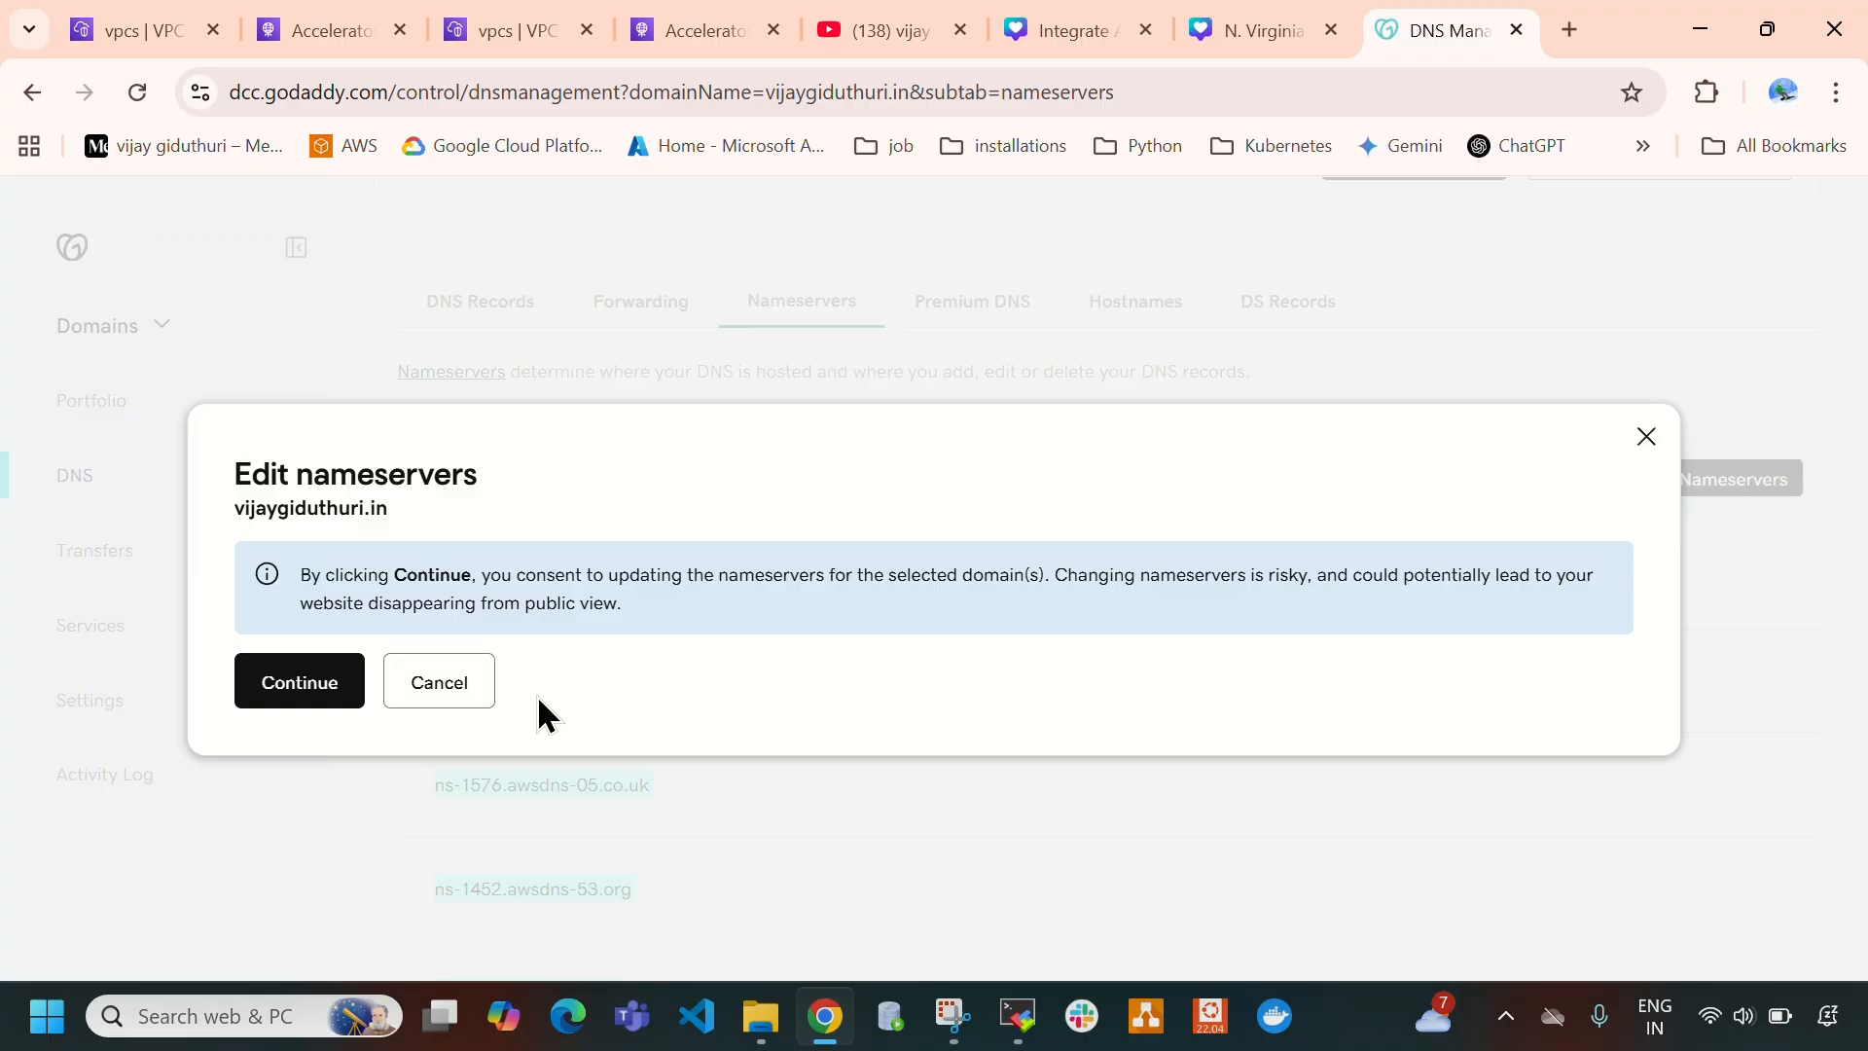
left_click(301, 683)
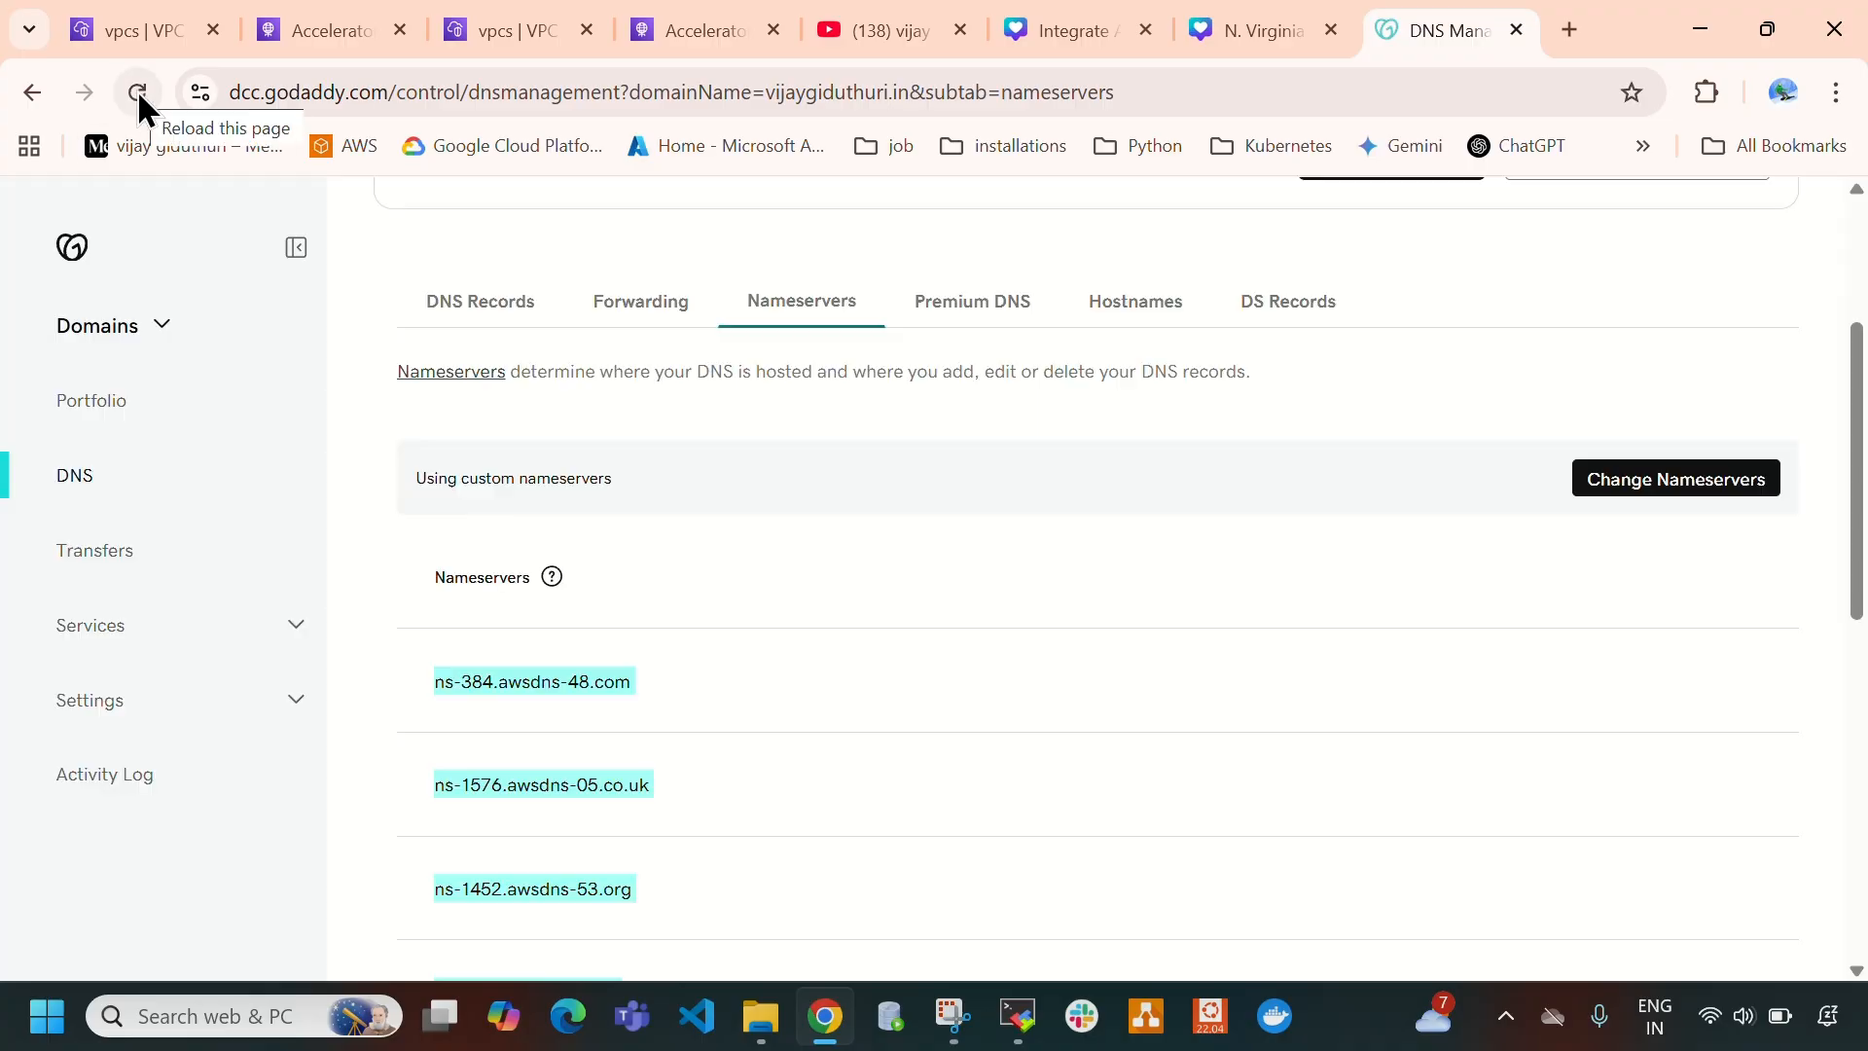
- Reload the GoDaddy page to check the domain's DNS records and nameservers, then return to the AWS Global Accelerator list
left_click(138, 92)
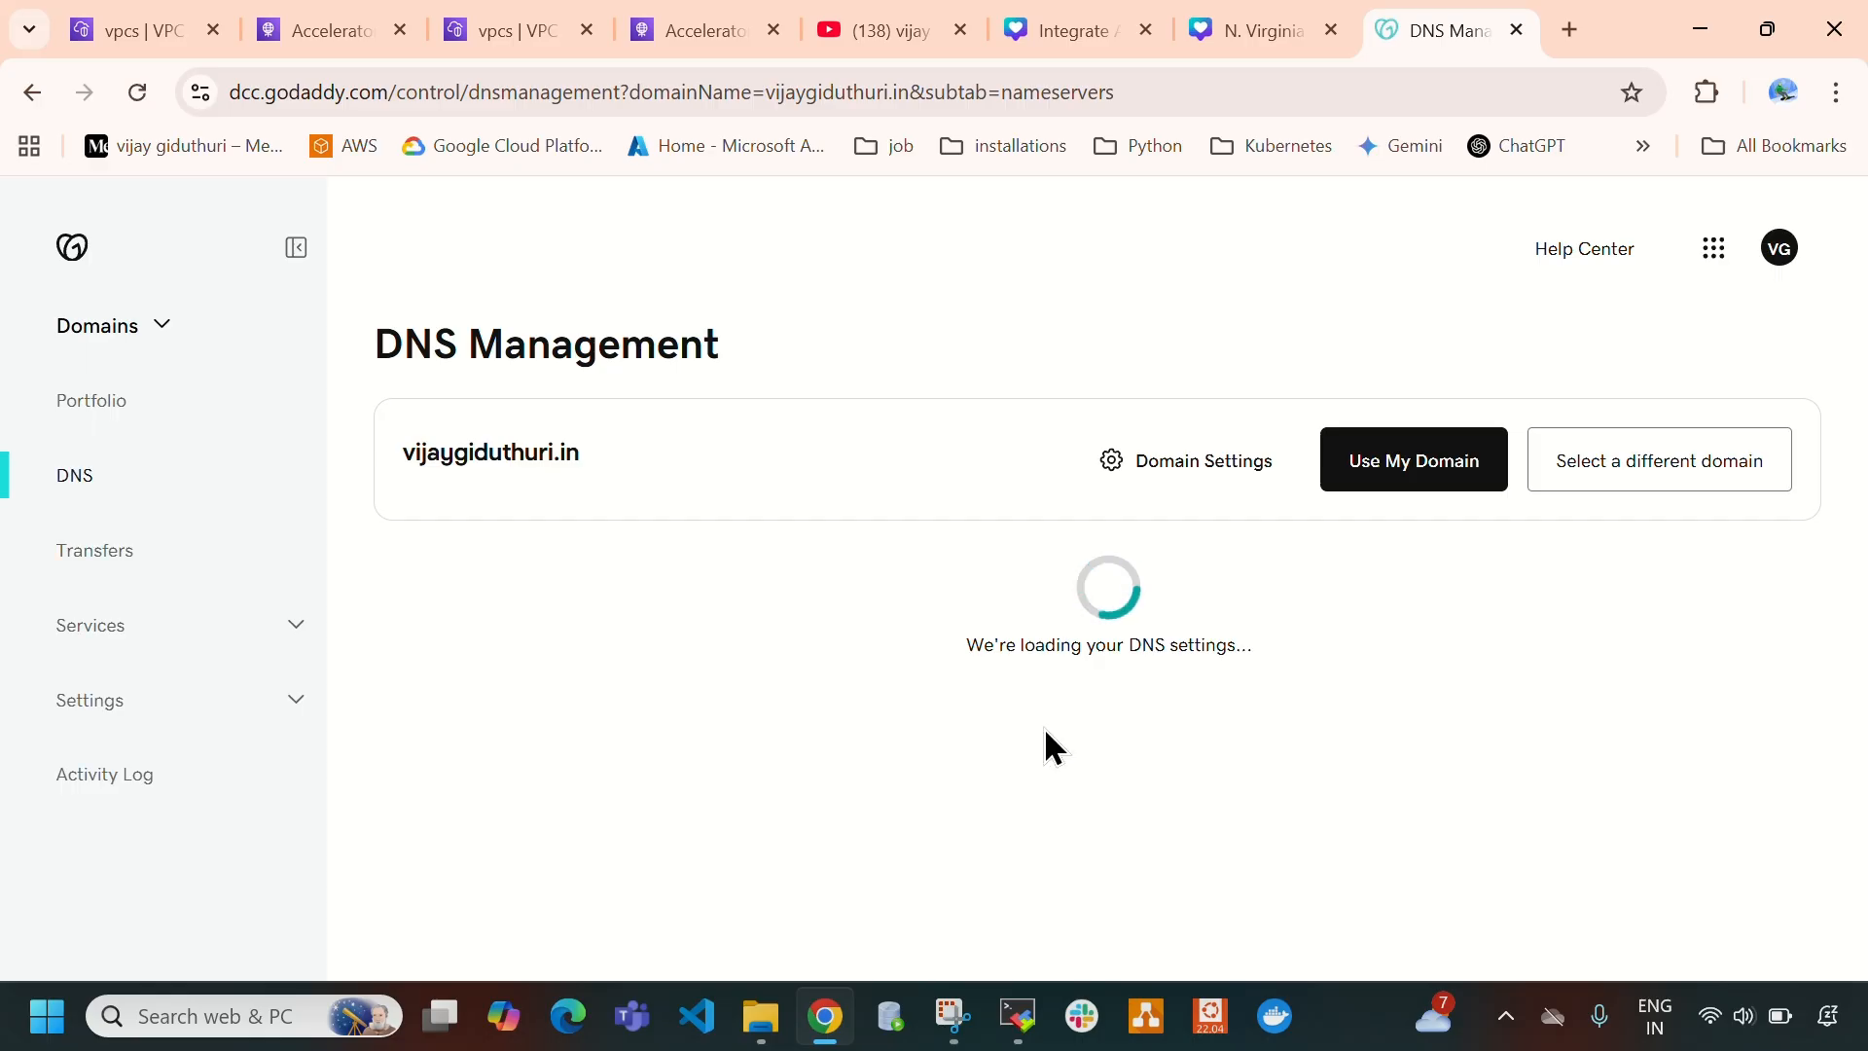
scroll(681, 506, "down", 1)
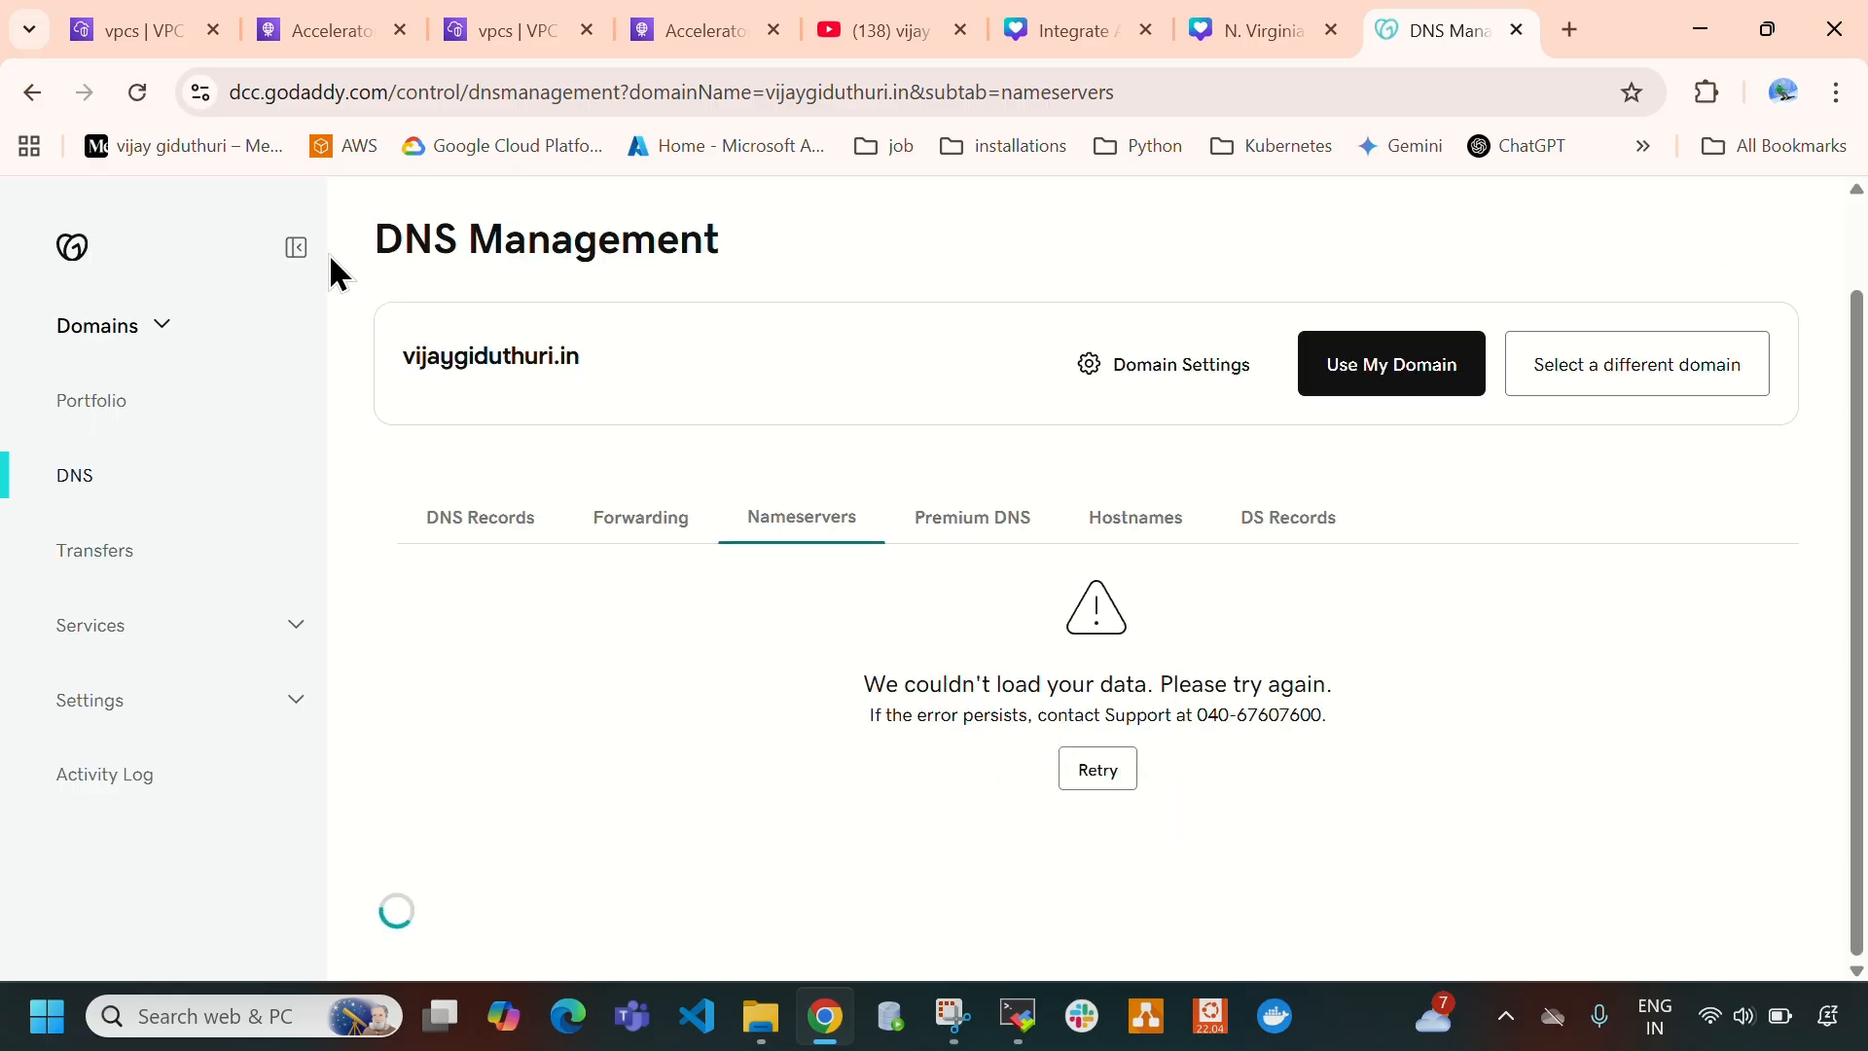
left_click(138, 90)
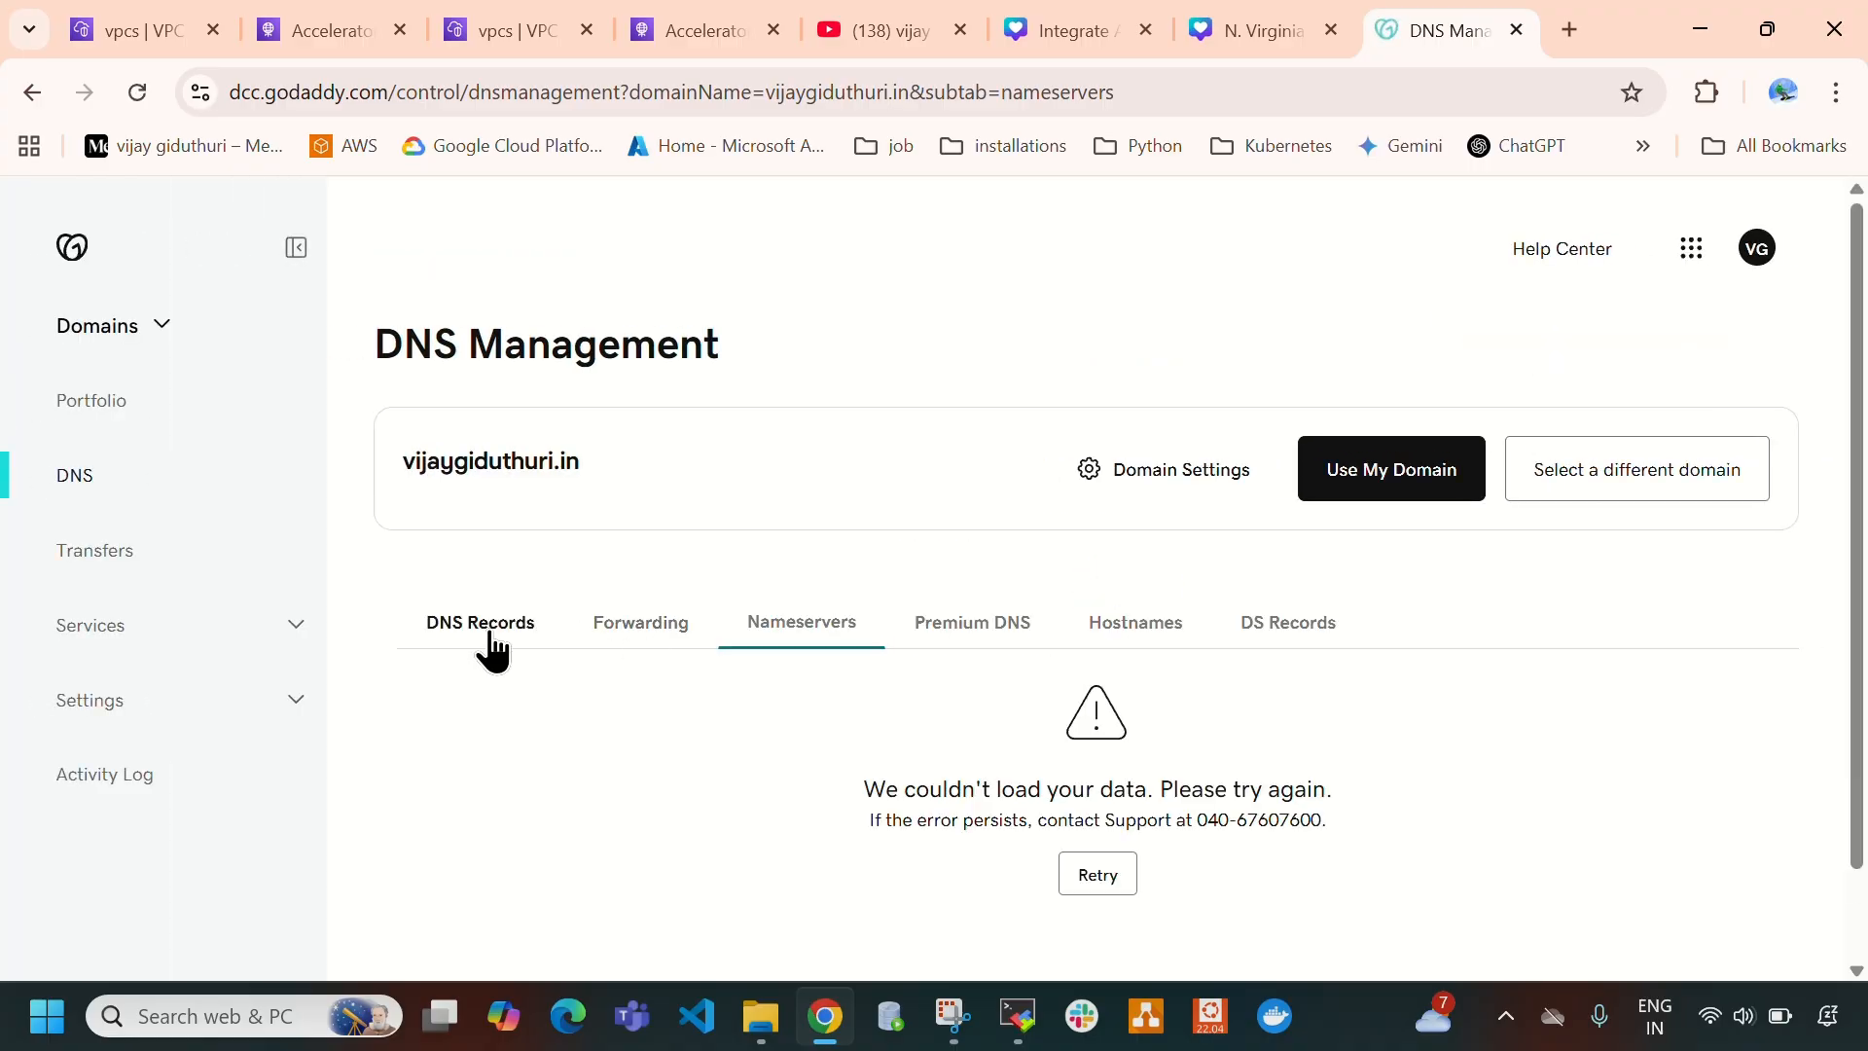
left_click(486, 628)
scroll(817, 584, "down", 4)
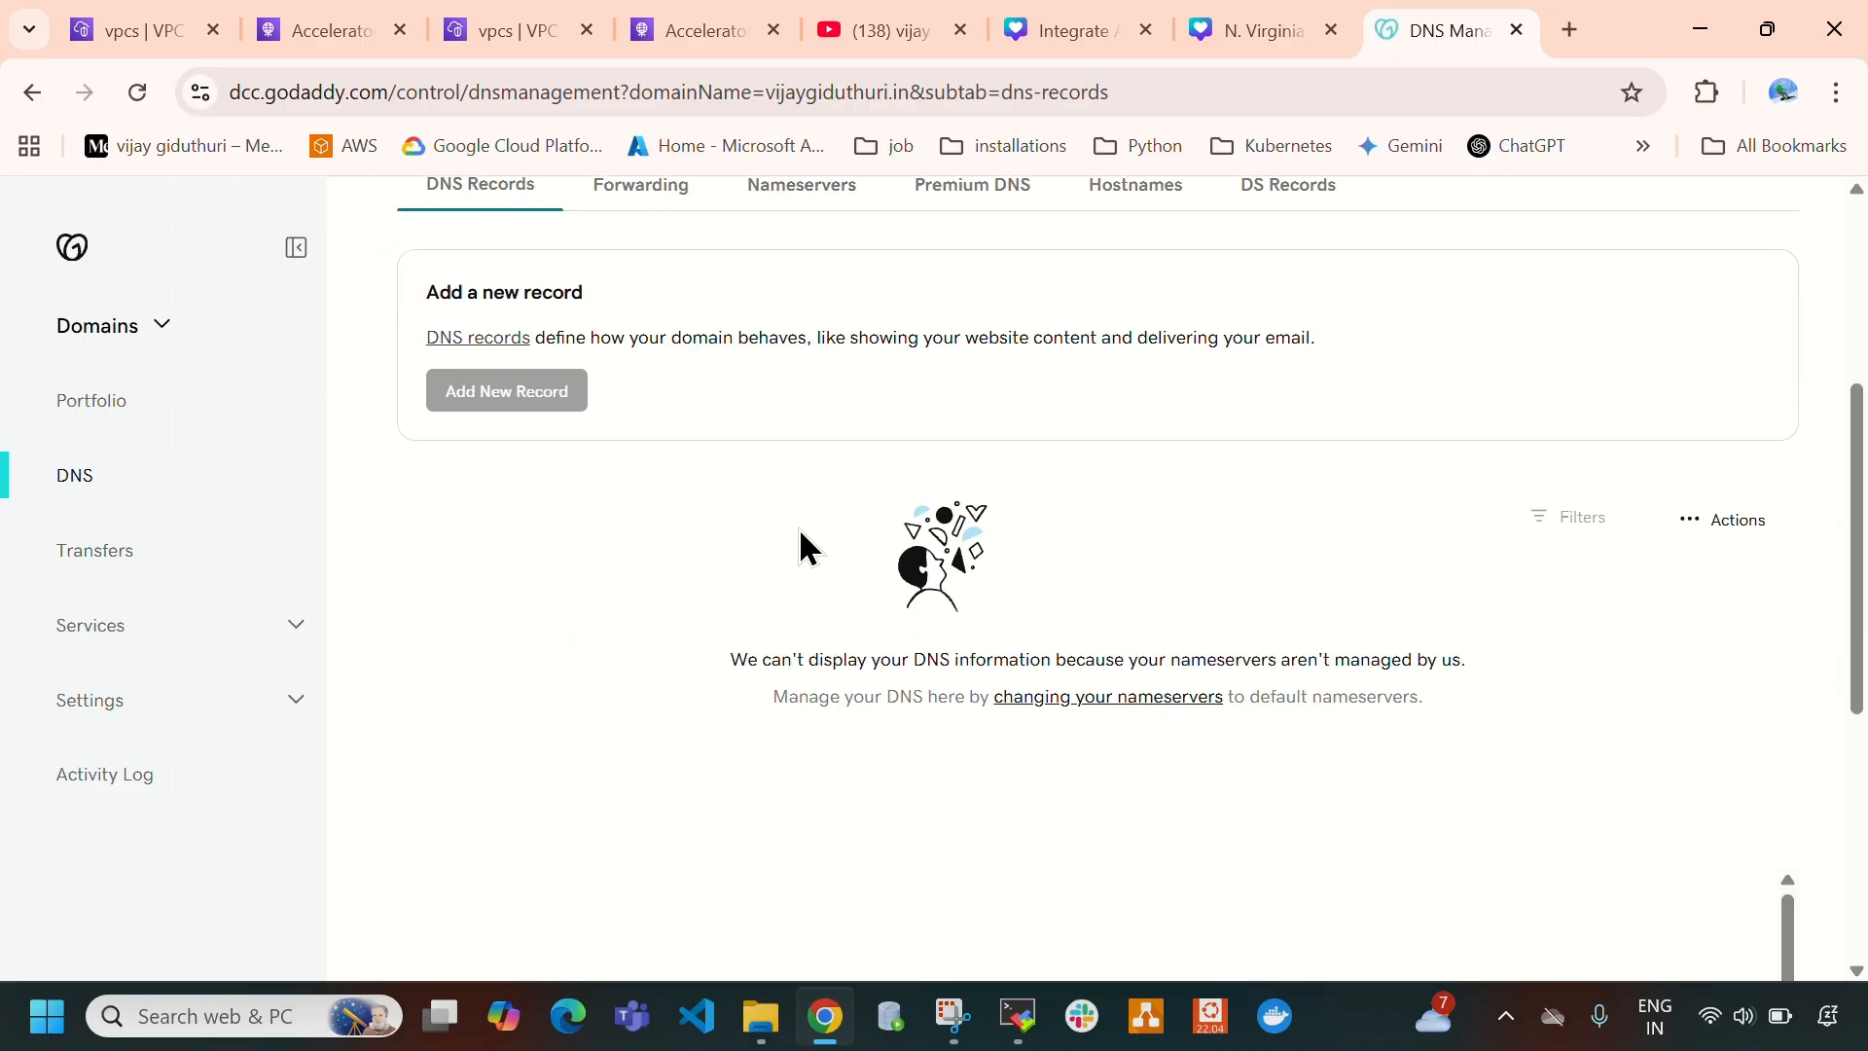
scroll(798, 527, "up", 3)
left_click(793, 481)
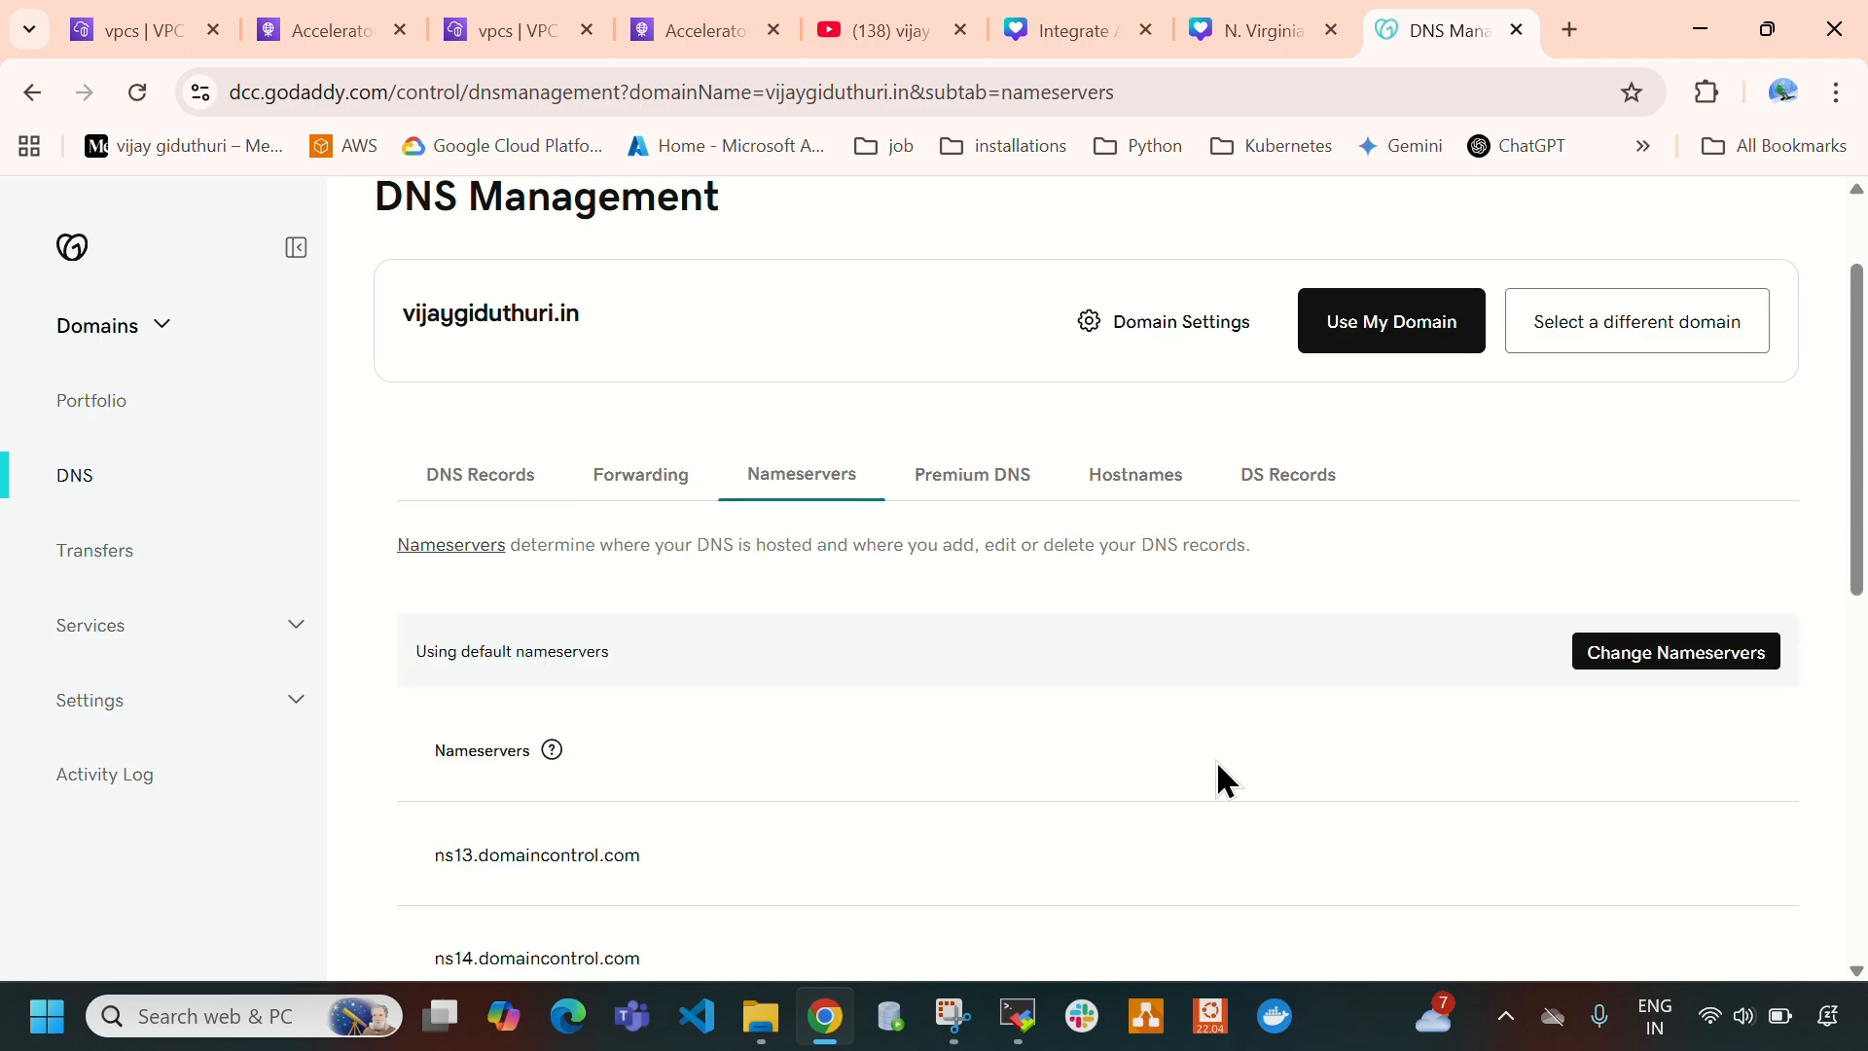
scroll(650, 691, "down", 3)
left_click_drag(415, 553, 813, 749)
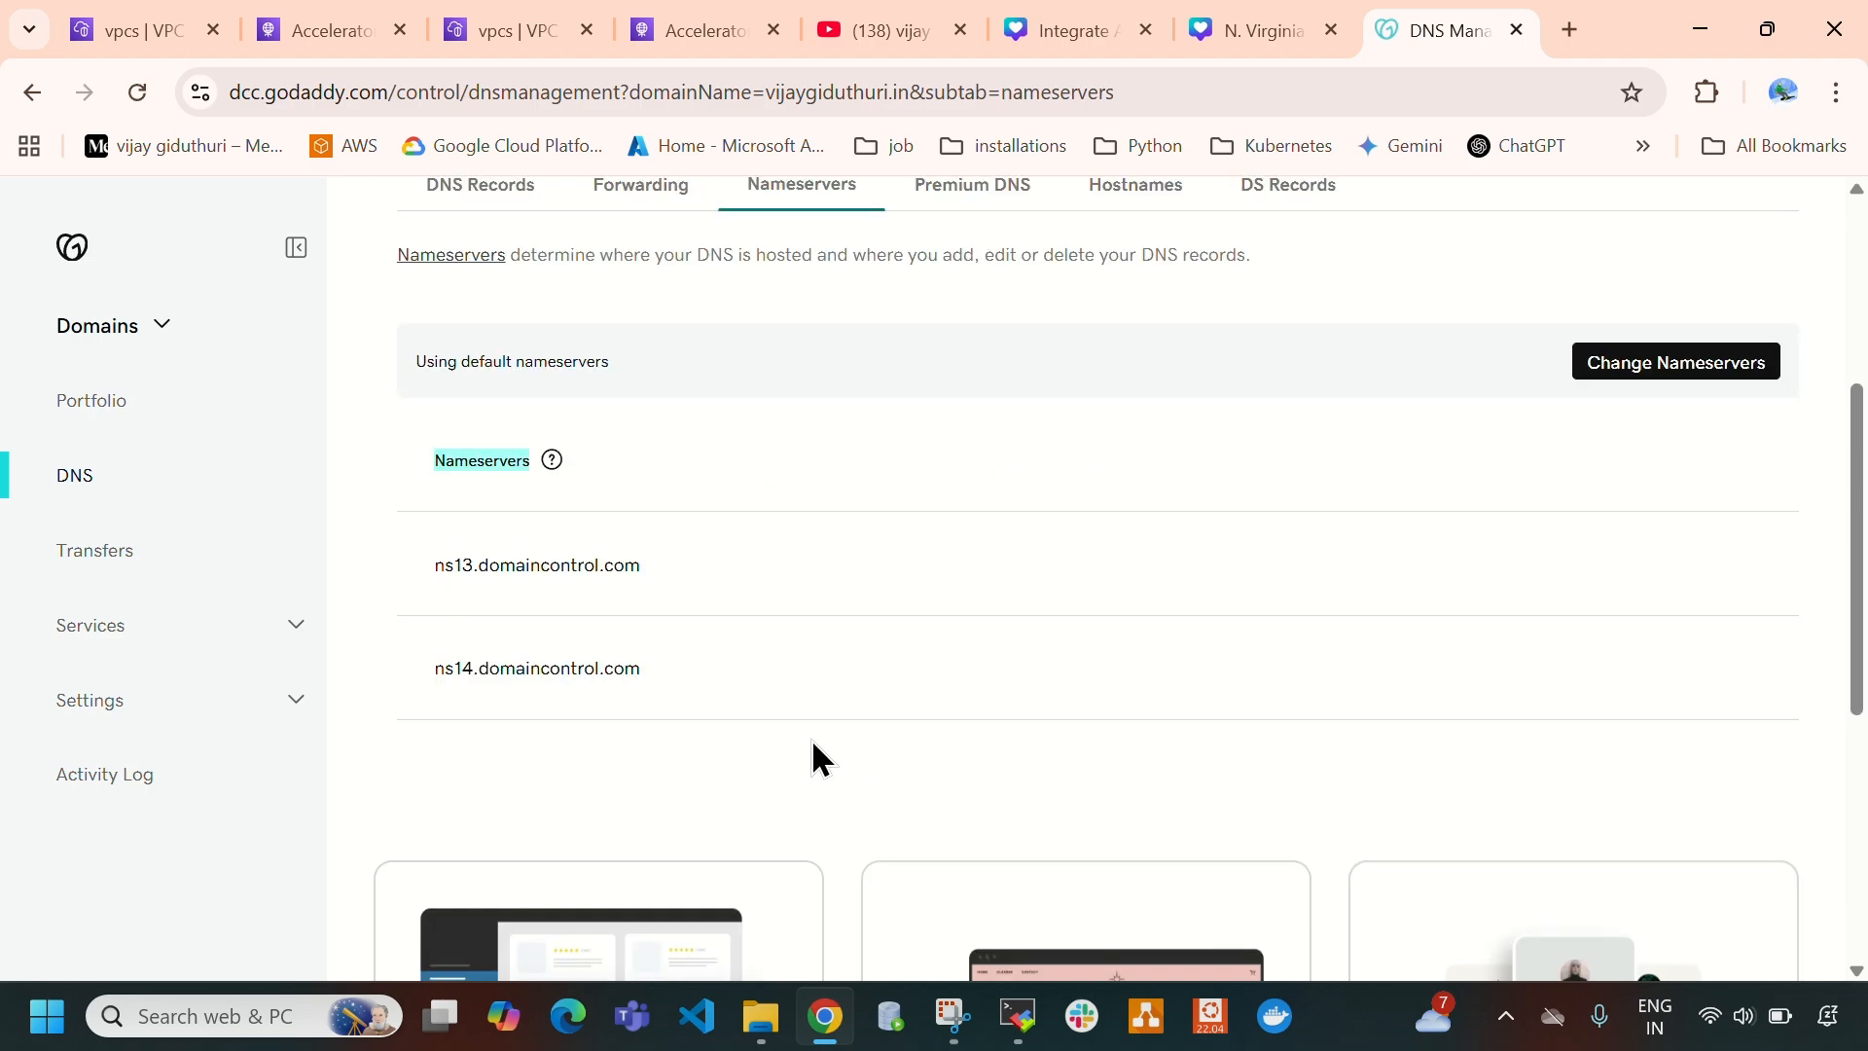
left_click(329, 32)
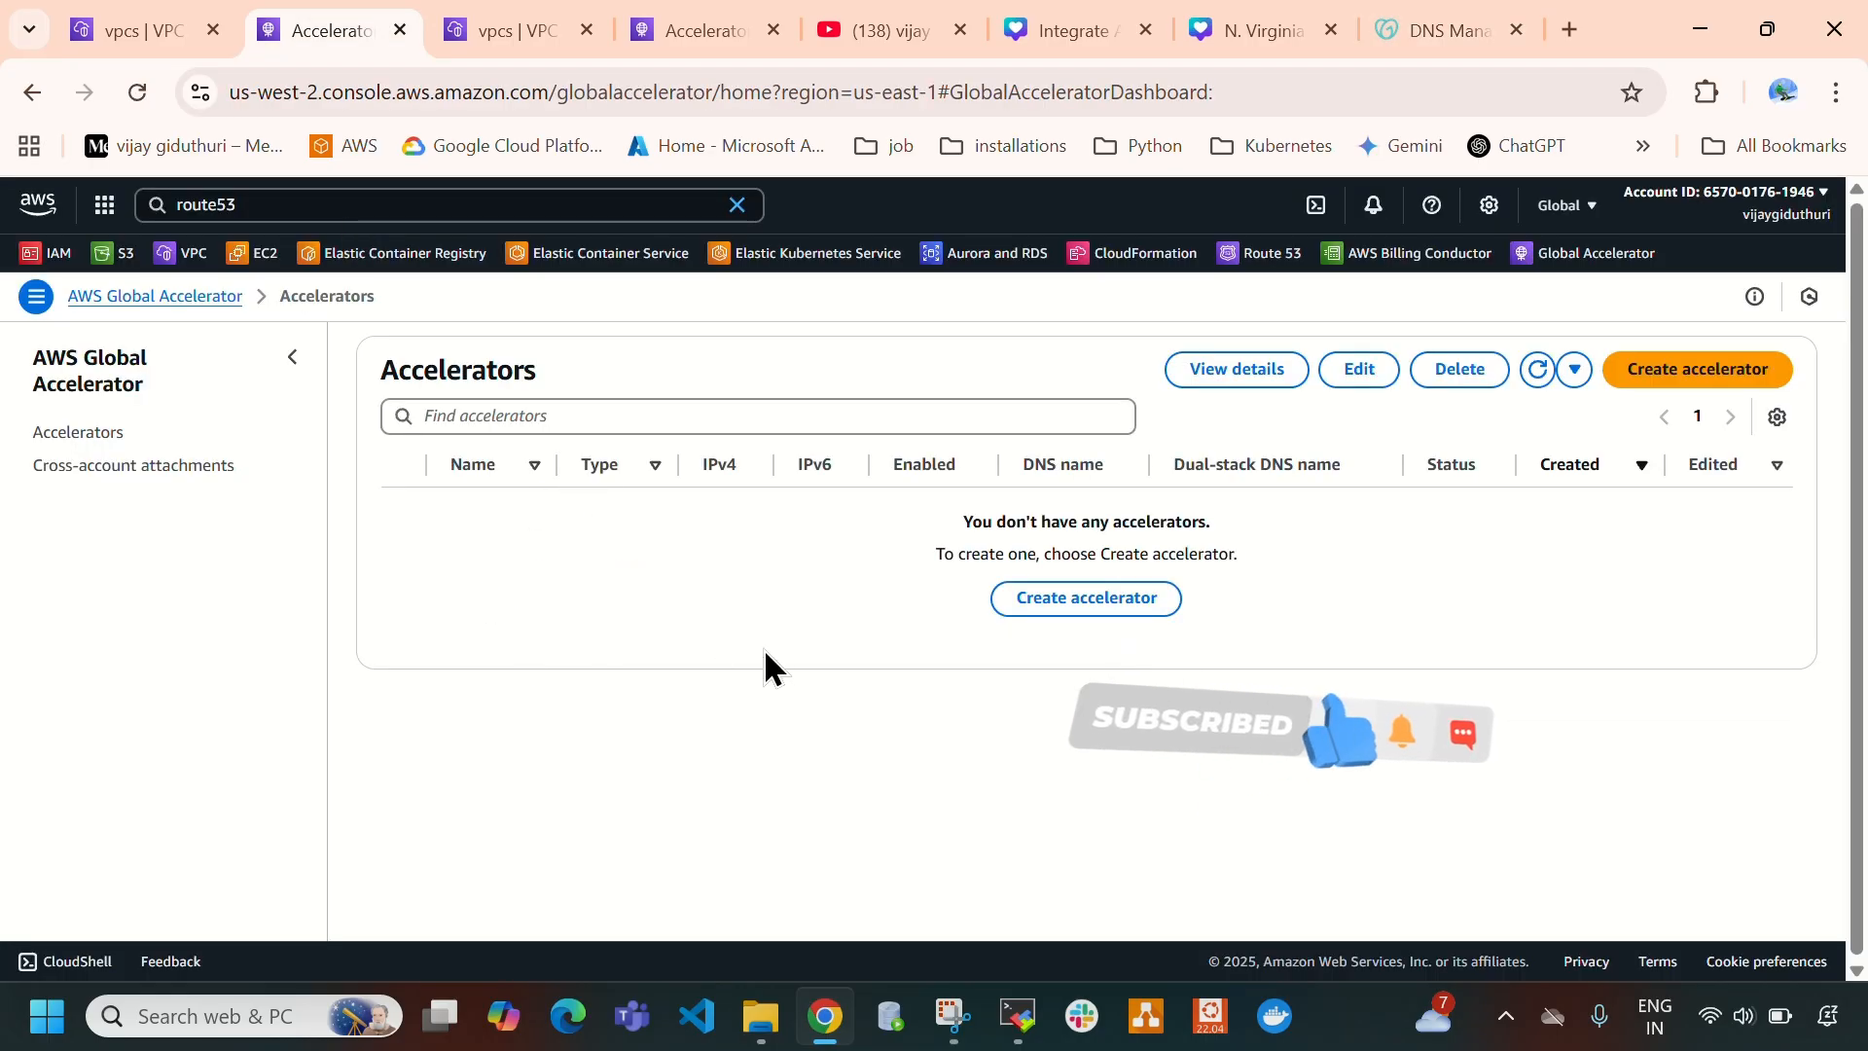